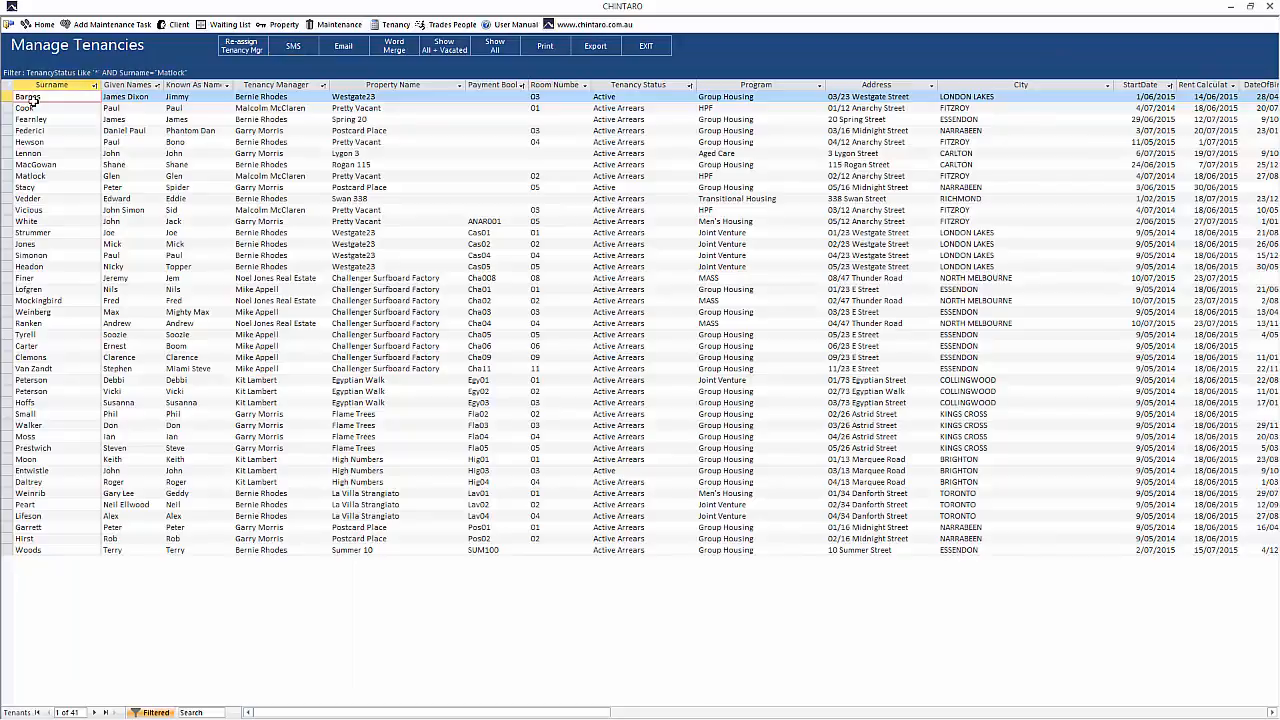
- Filter the tenancy list by the tenant's surname and open the matching tenancy record
{"action": "type", "text": "LENNON"}
{"action": "key", "text": "Return"}
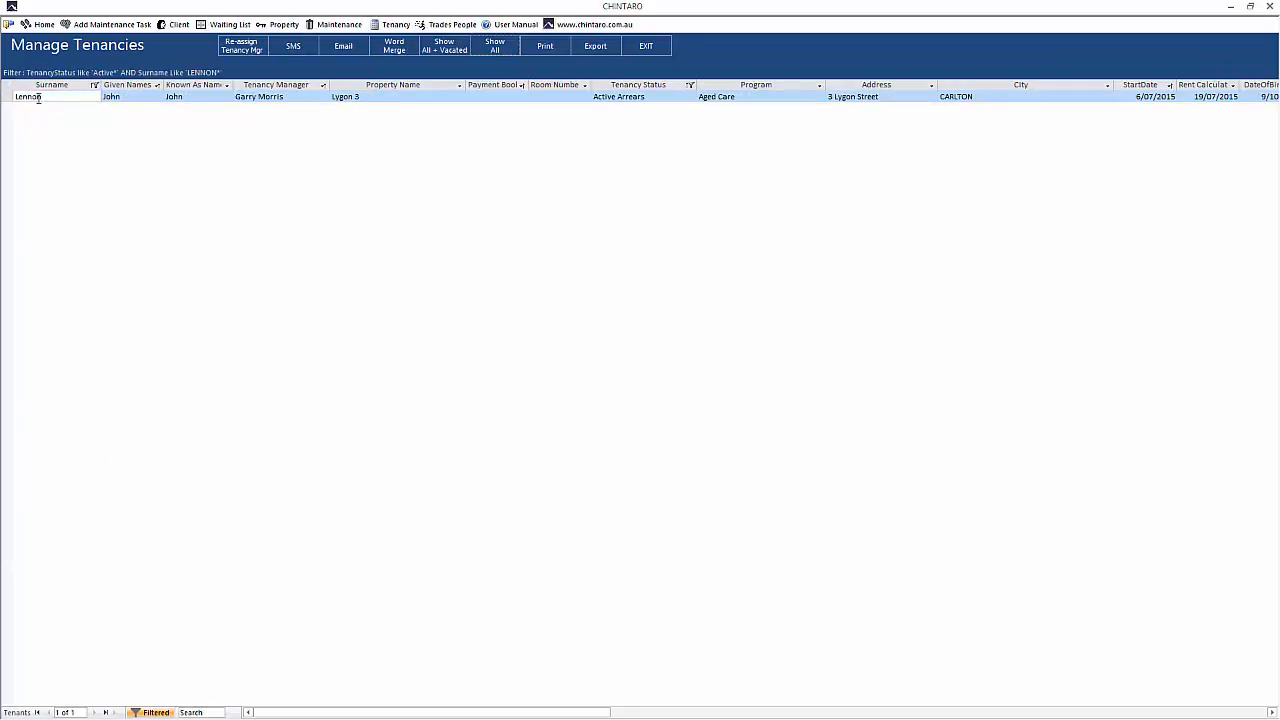
{"action": "left_click", "coordinate": [46, 97]}
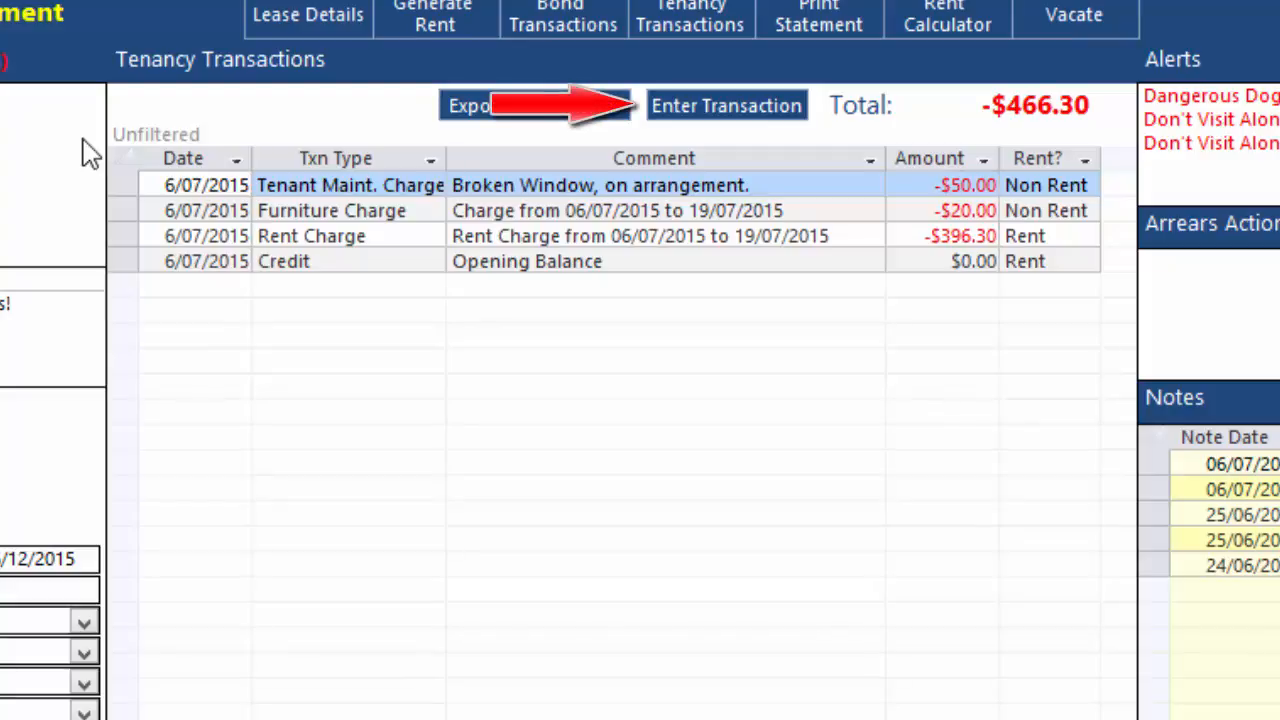
- Add a Rent Payment transaction of $396.30 to the tenancy with the comment "Paid in cash"
{"action": "left_click", "coordinate": [706, 116]}
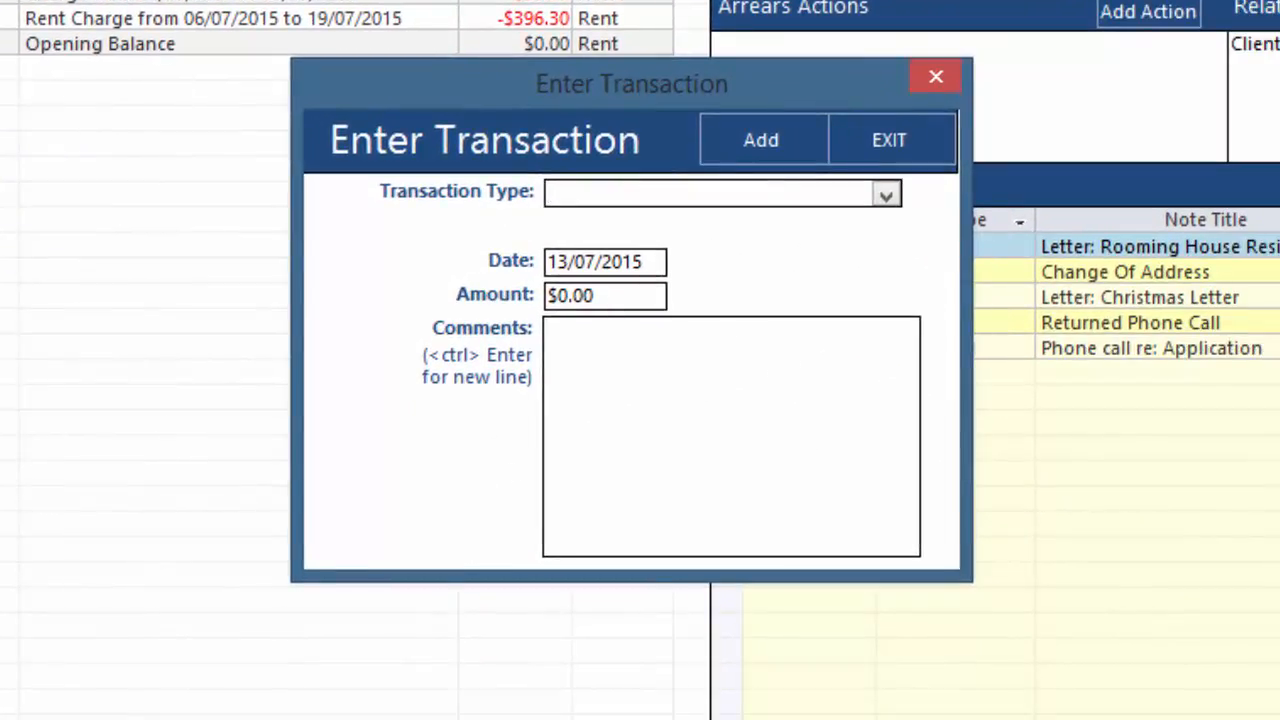
{"action": "left_click", "coordinate": [885, 193]}
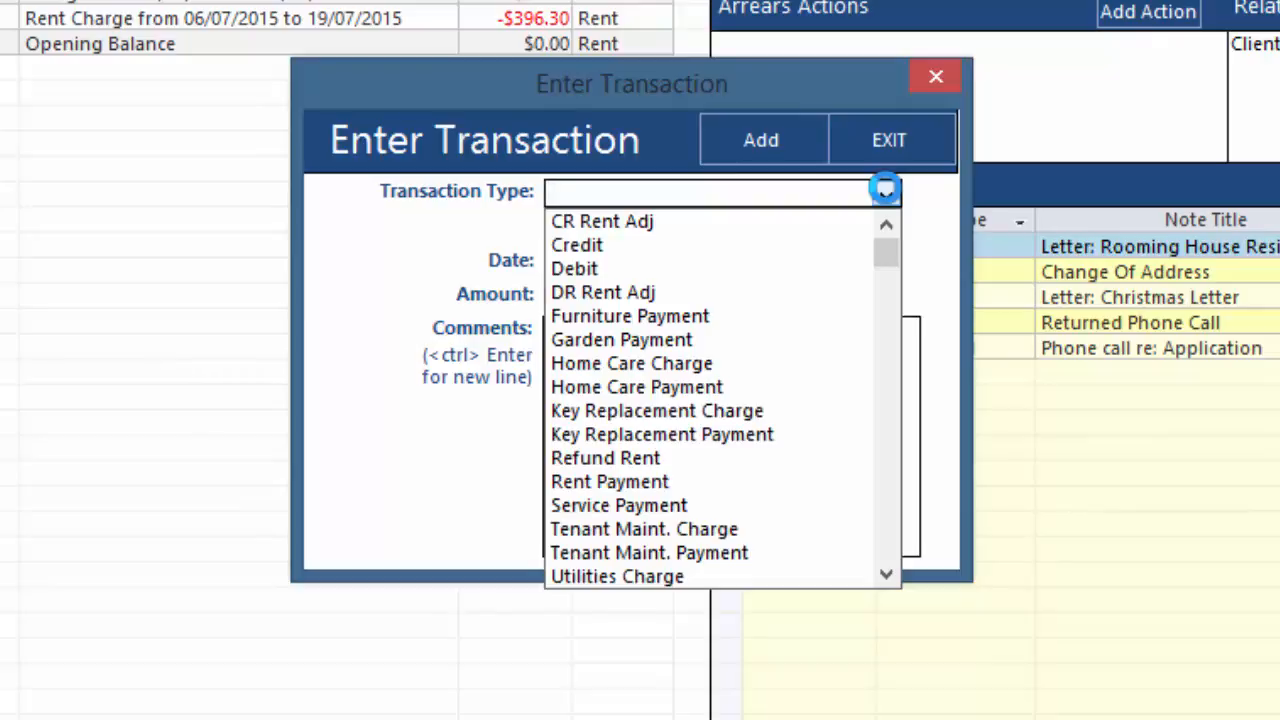
{"action": "left_click", "coordinate": [797, 482]}
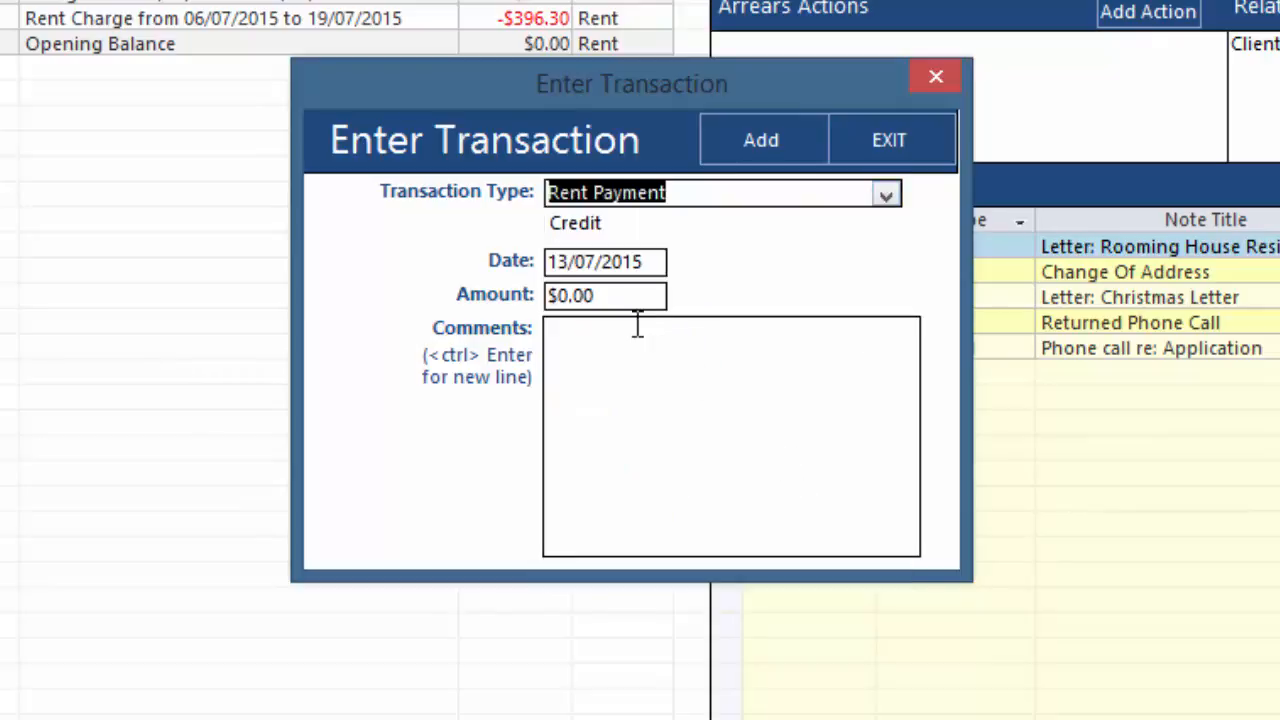
{"action": "left_click", "coordinate": [641, 297]}
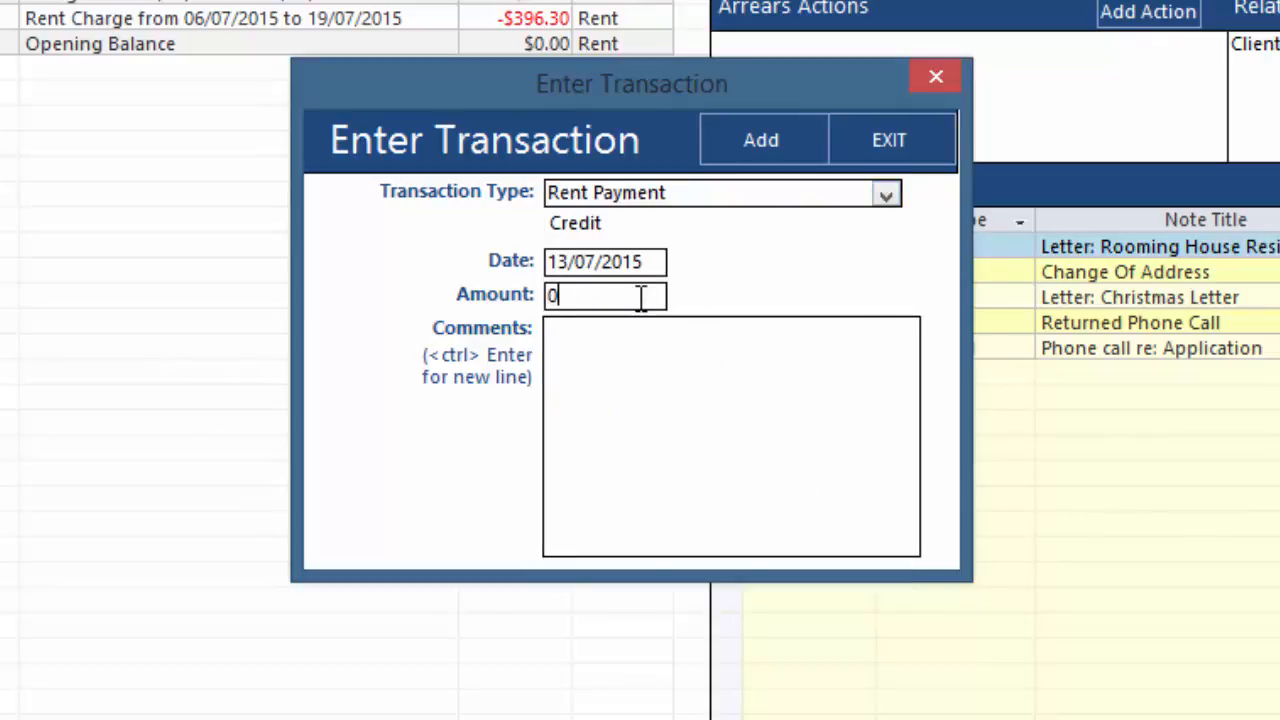
{"action": "left_click_drag", "start_coordinate": [641, 297], "coordinate": [323, 300]}
{"action": "type", "text": "396.30"}
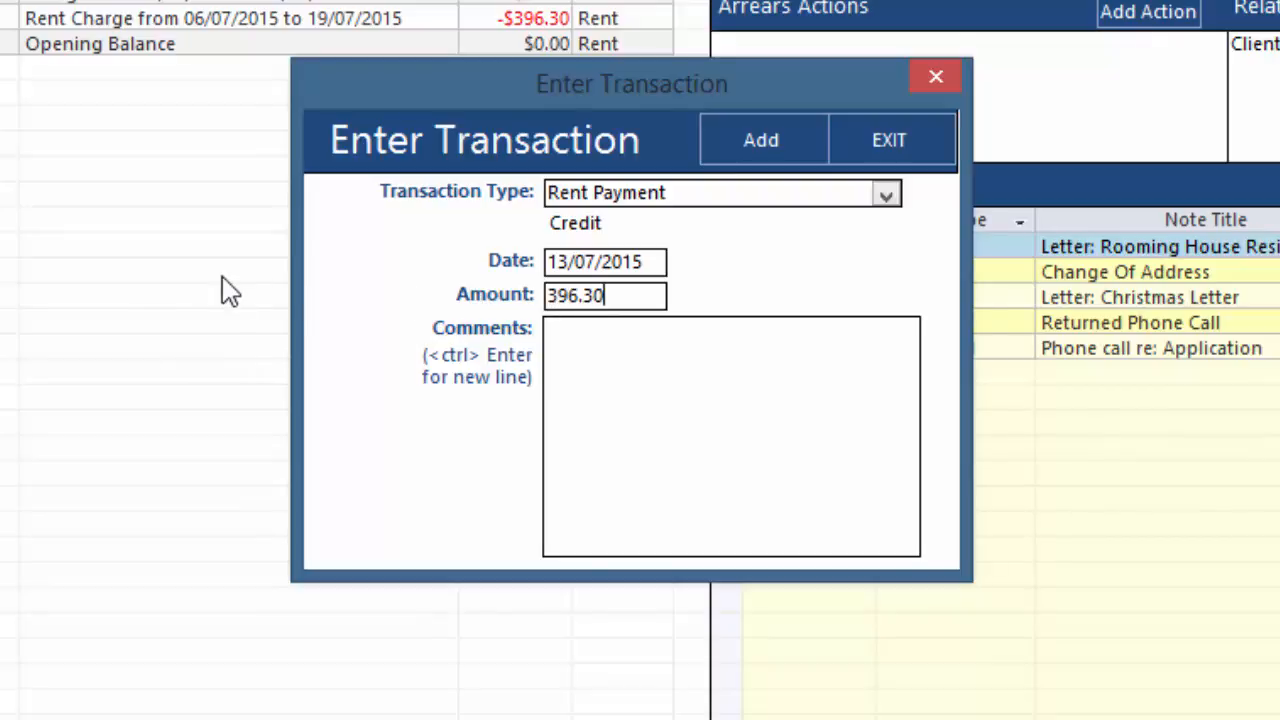
{"action": "left_click", "coordinate": [552, 376]}
{"action": "type", "text": "Pa"}
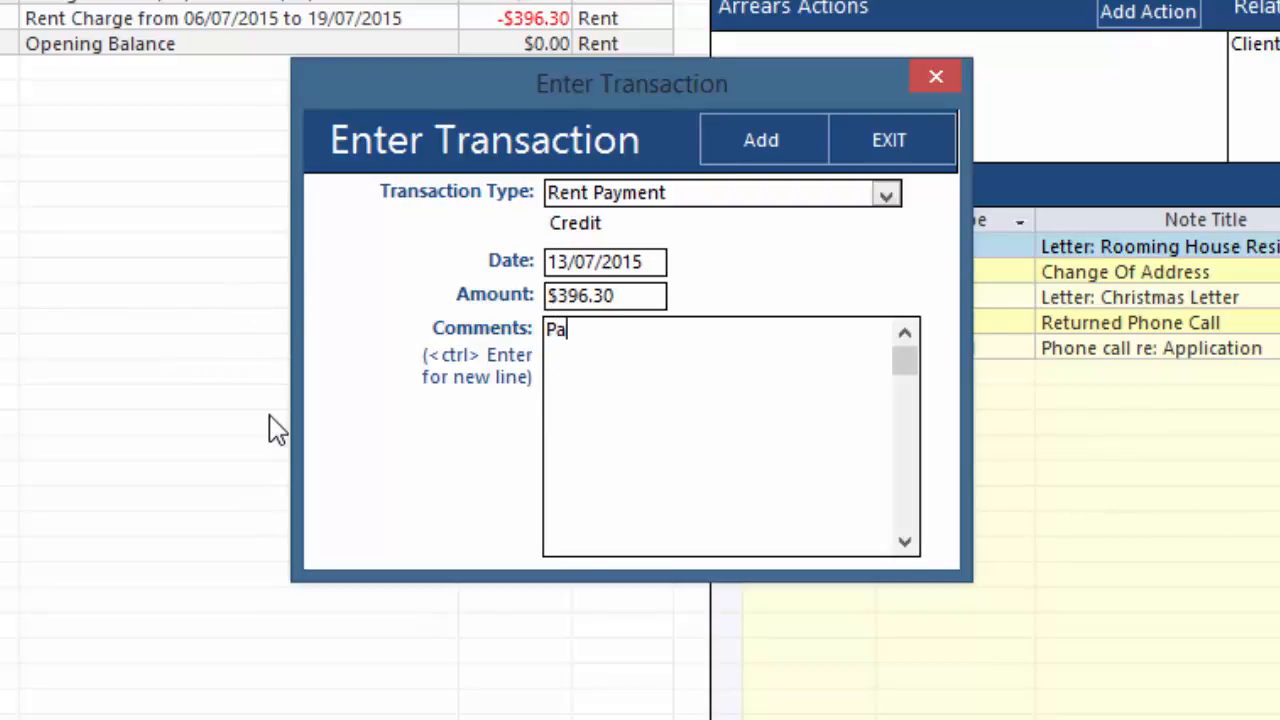
{"action": "type", "text": "id in cash"}
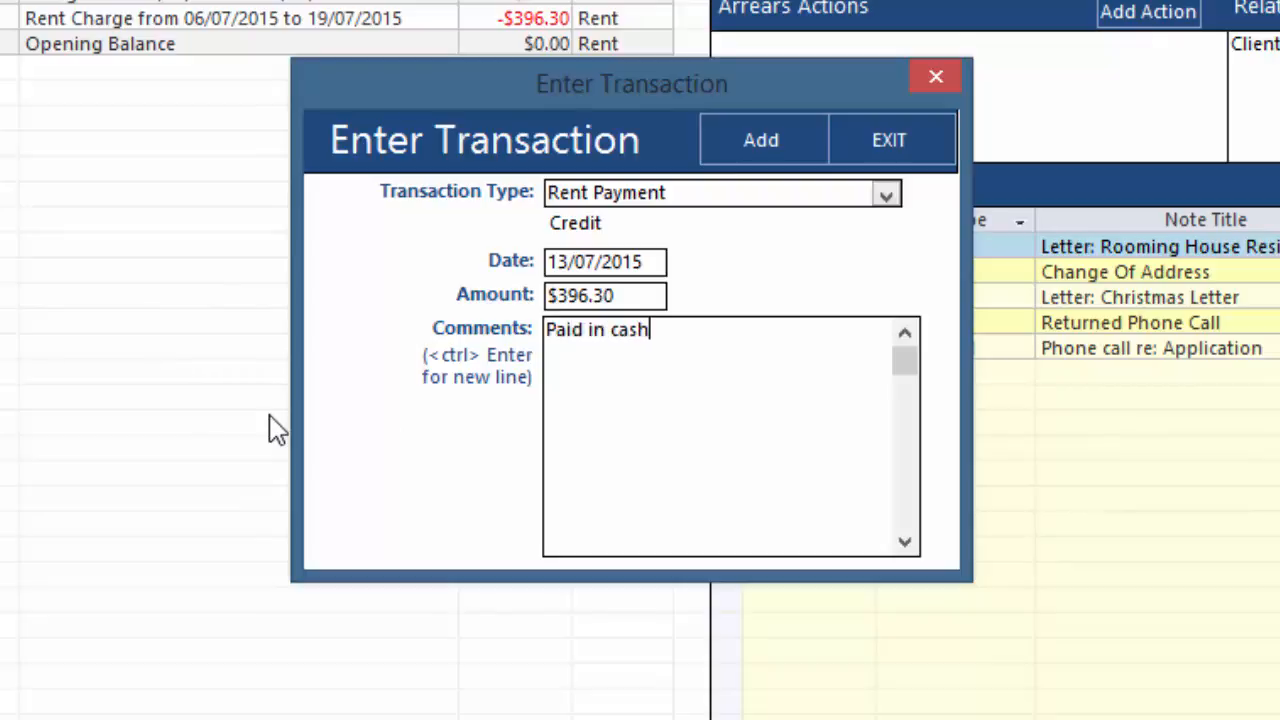
{"action": "left_click", "coordinate": [755, 141]}
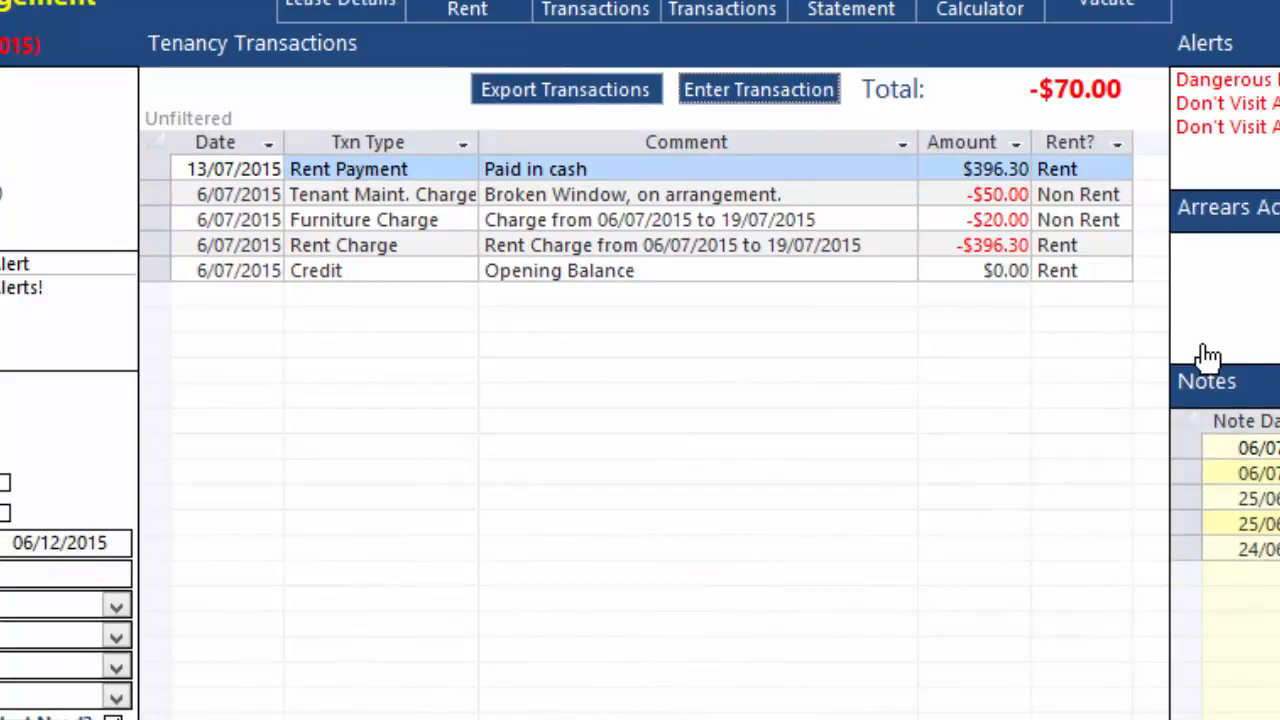
- Transfer the $396.30 rent payment from this tenancy to the Buffer Account and confirm the transfer
{"action": "double_click", "coordinate": [550, 173]}
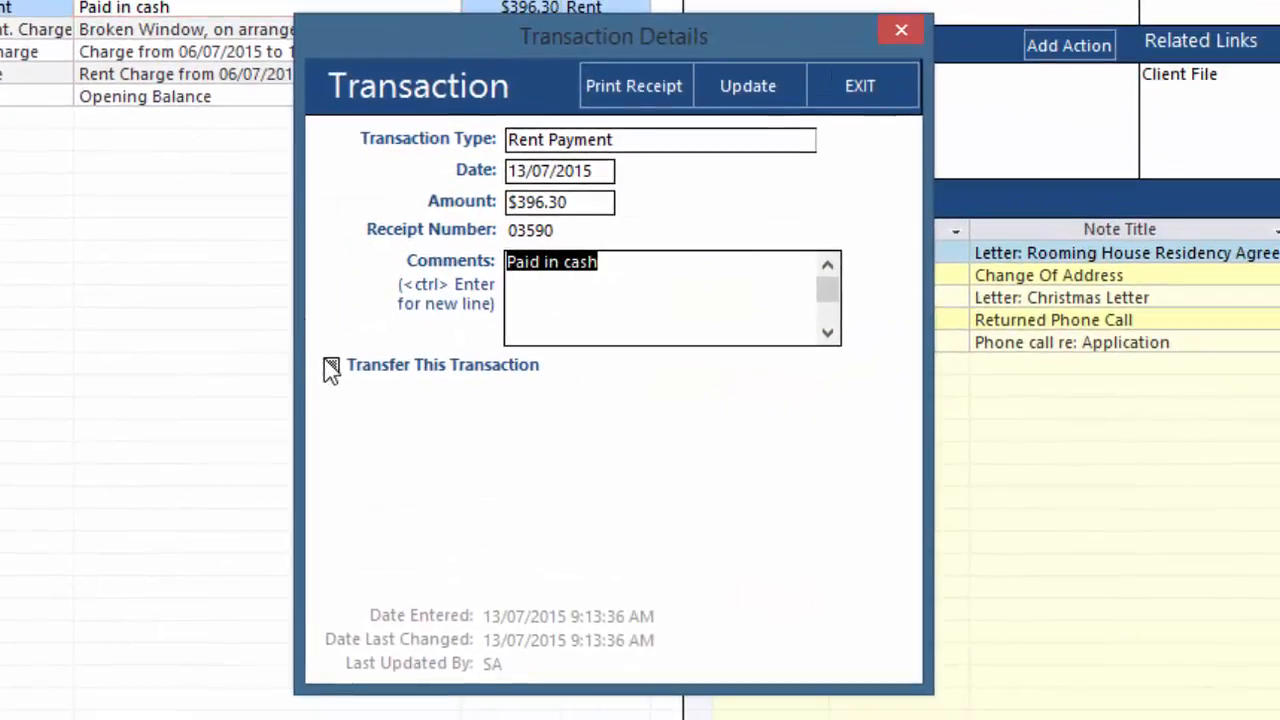
{"action": "left_click", "coordinate": [331, 366]}
{"action": "left_click", "coordinate": [345, 462]}
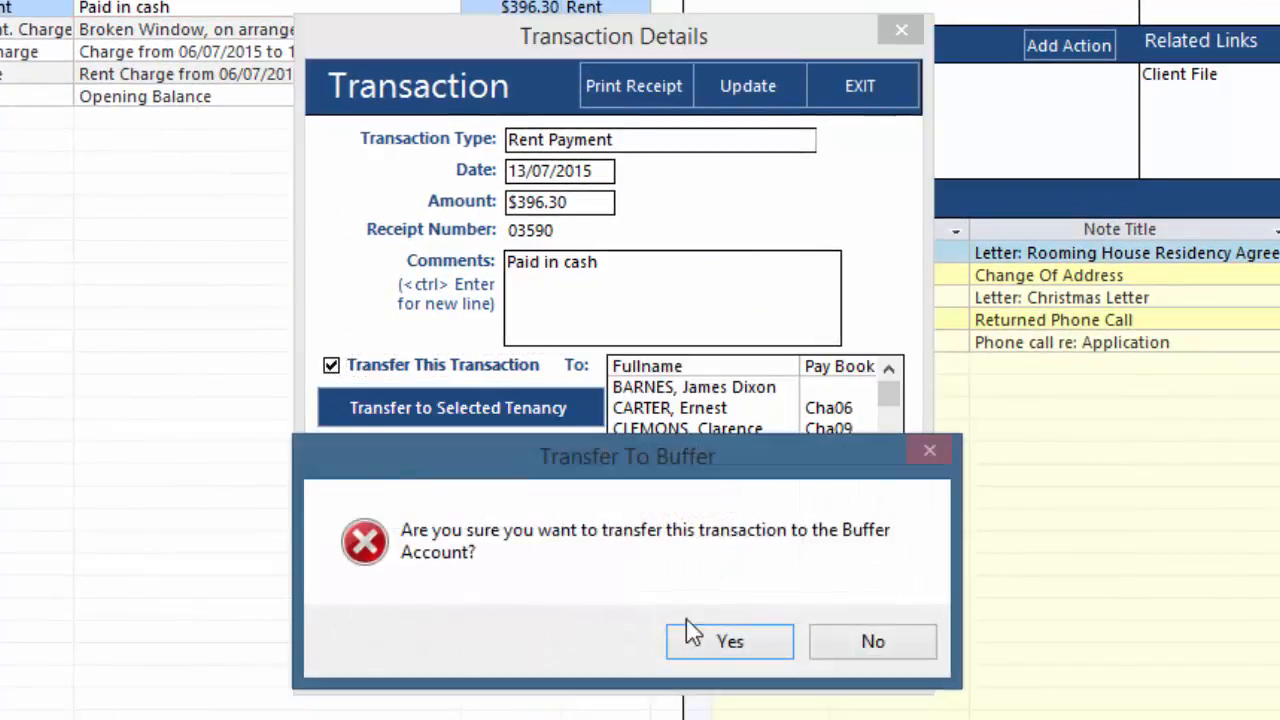
{"action": "left_click", "coordinate": [723, 645]}
{"action": "left_click", "coordinate": [785, 632]}
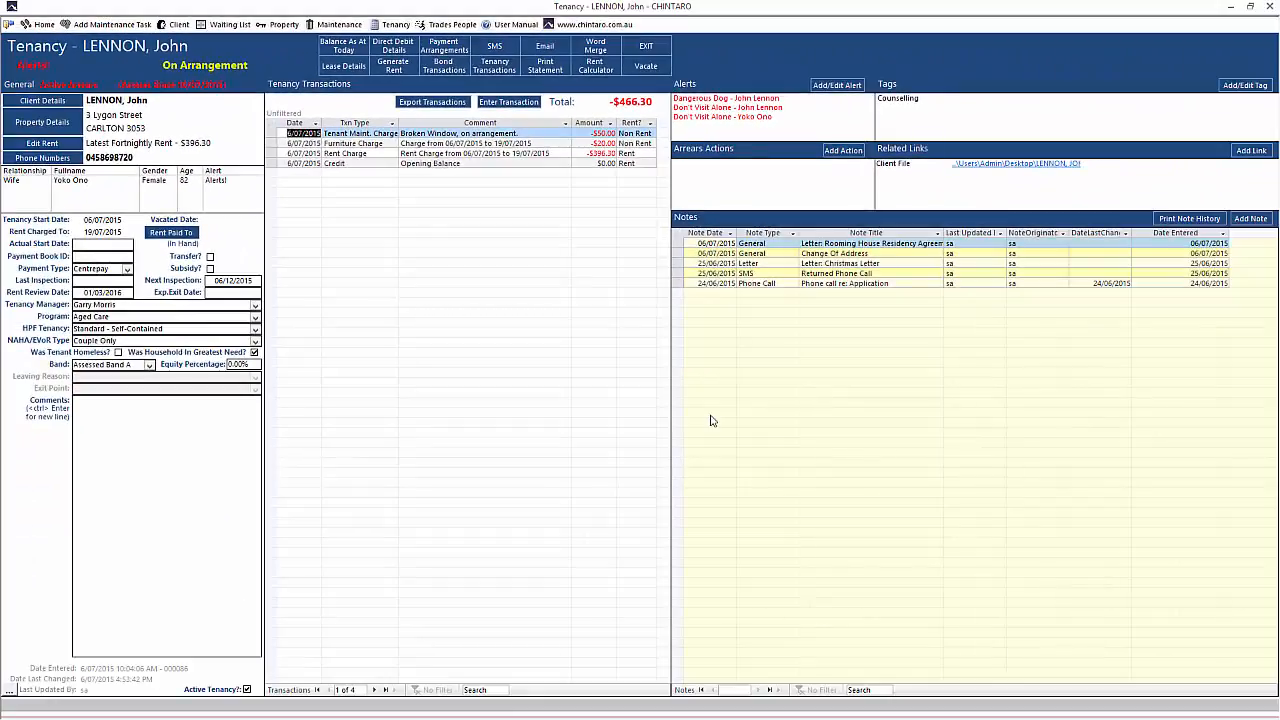
- Go from the tenancy to the Finance bank functions and open Multi Bank Processing
{"action": "left_click", "coordinate": [44, 24]}
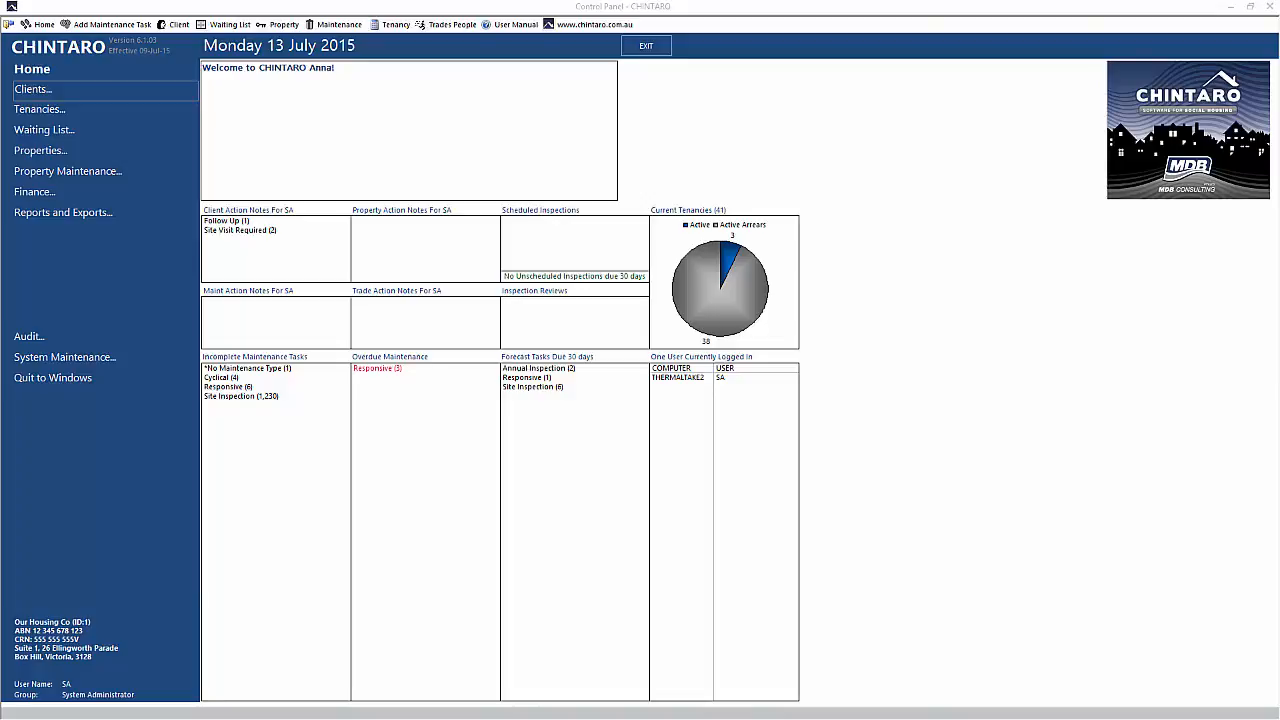
{"action": "left_click", "coordinate": [47, 196]}
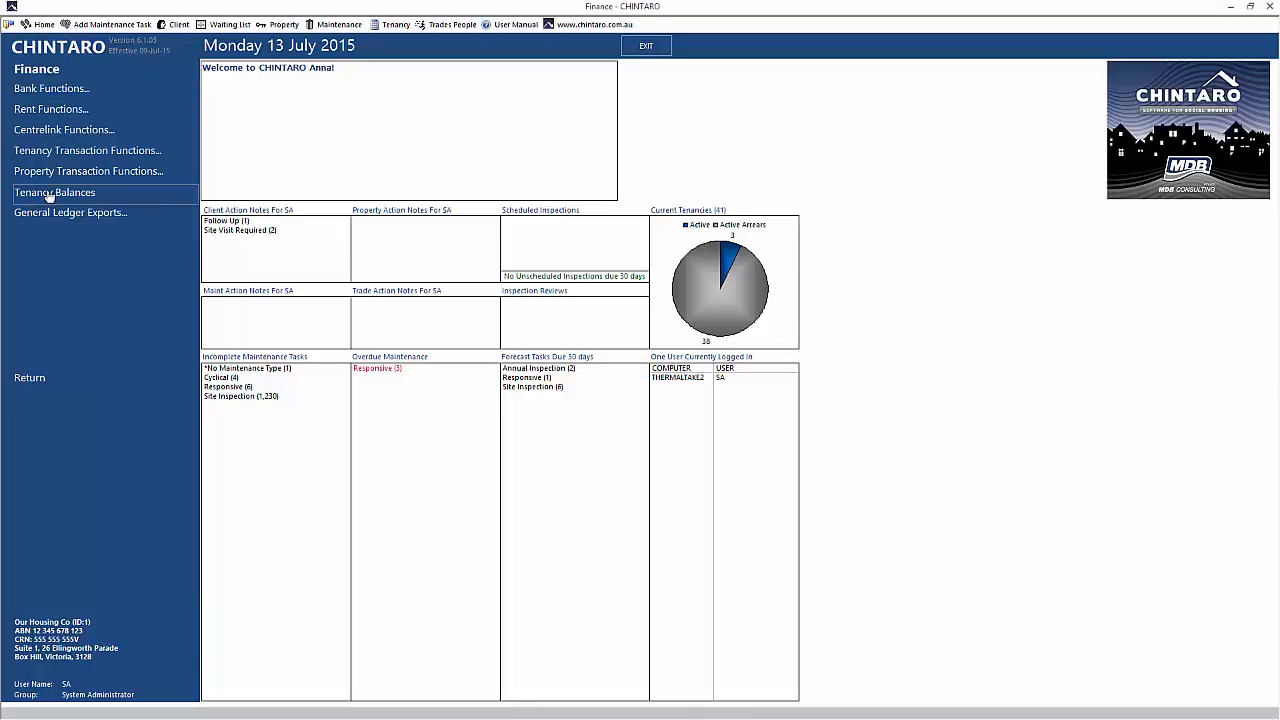
{"action": "left_click", "coordinate": [115, 93]}
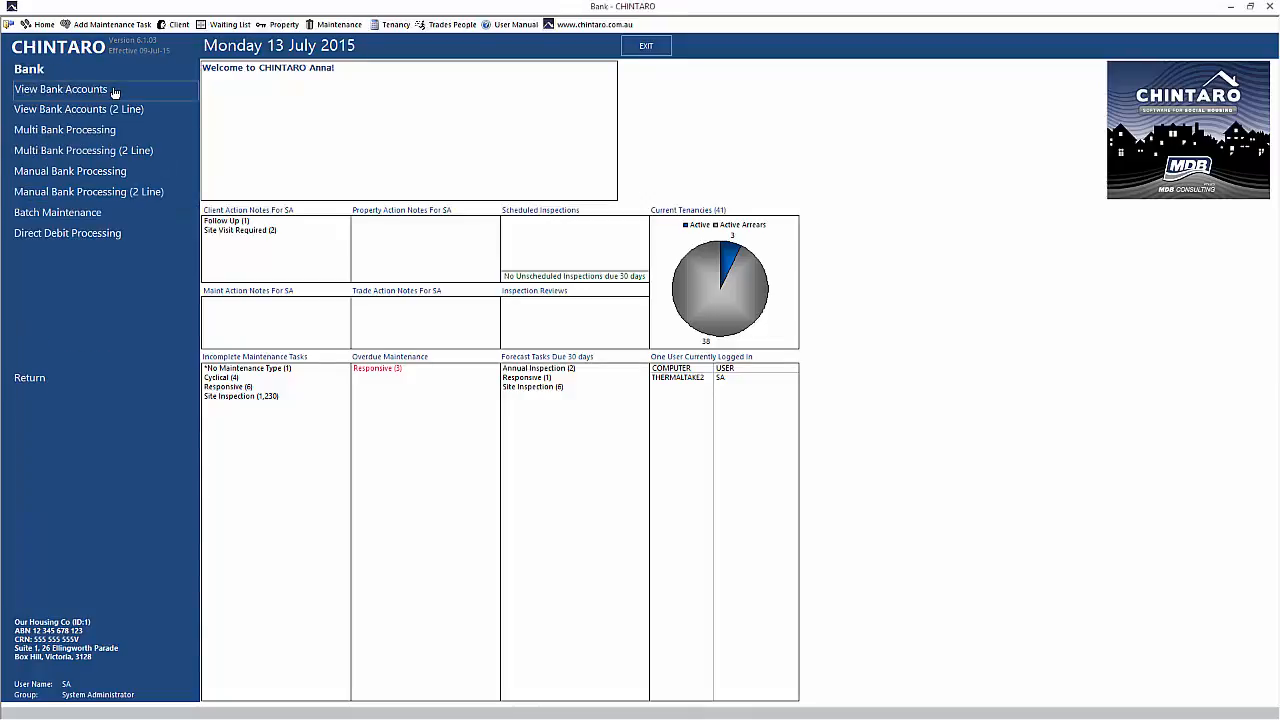
{"action": "left_click", "coordinate": [144, 131]}
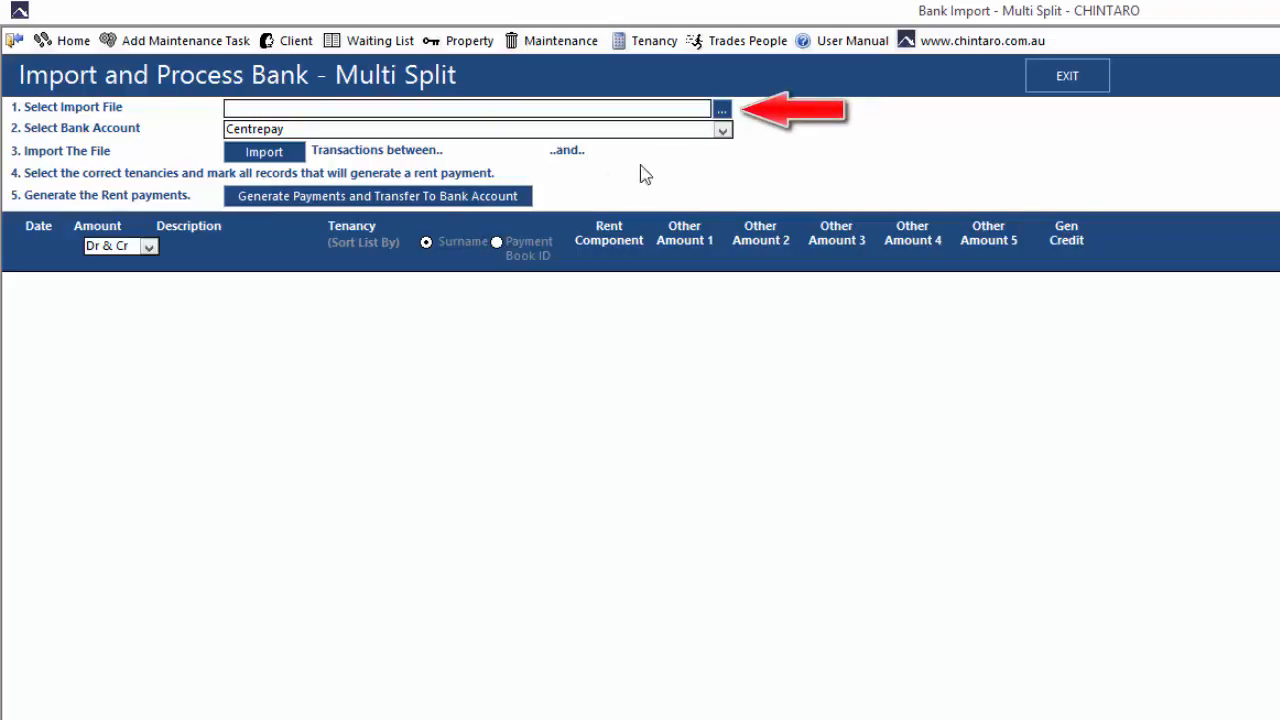
- Import the file Centrepay18-06-2015.csv using Centrepay as the bank account
{"action": "left_click", "coordinate": [722, 112]}
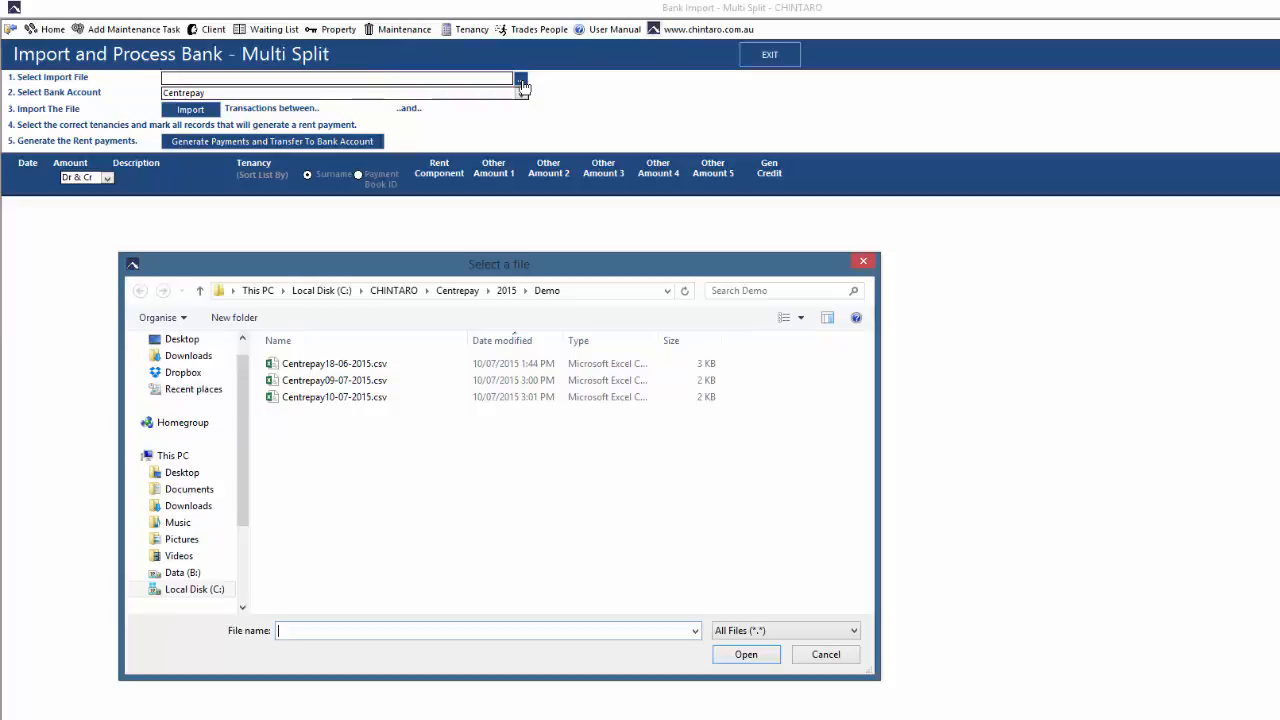
{"action": "double_click", "coordinate": [418, 364]}
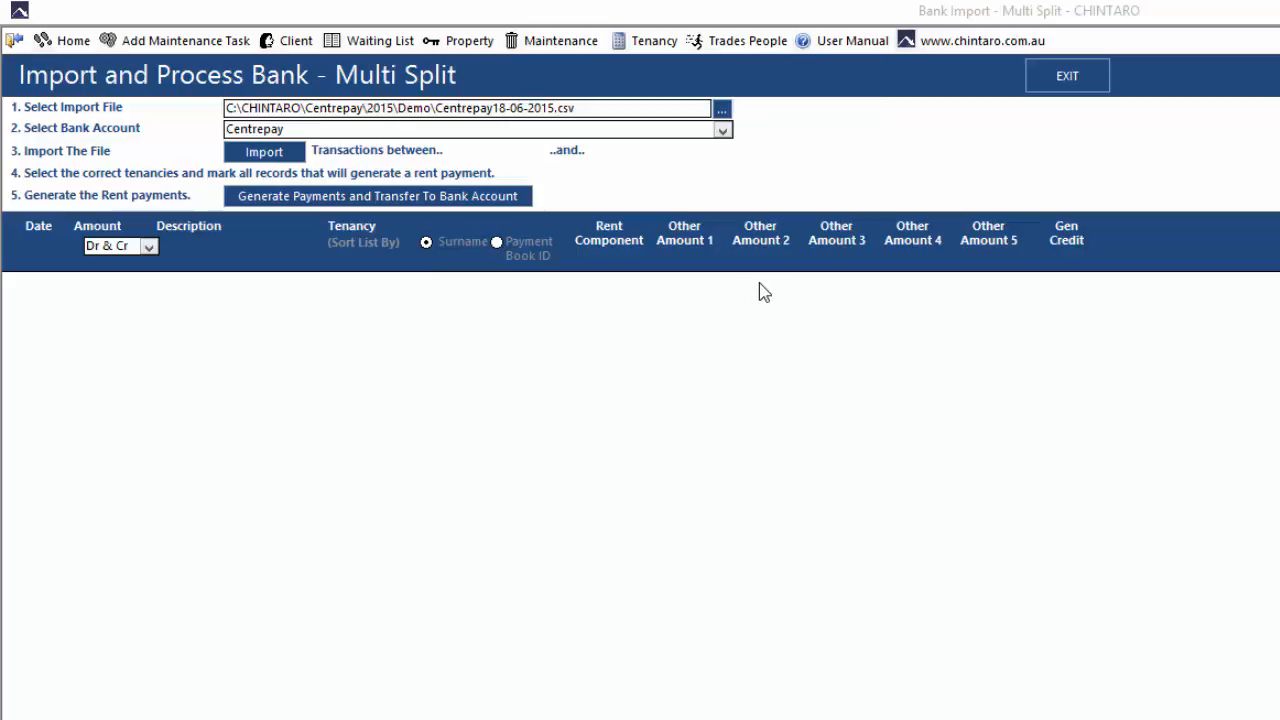
{"action": "left_click", "coordinate": [727, 131]}
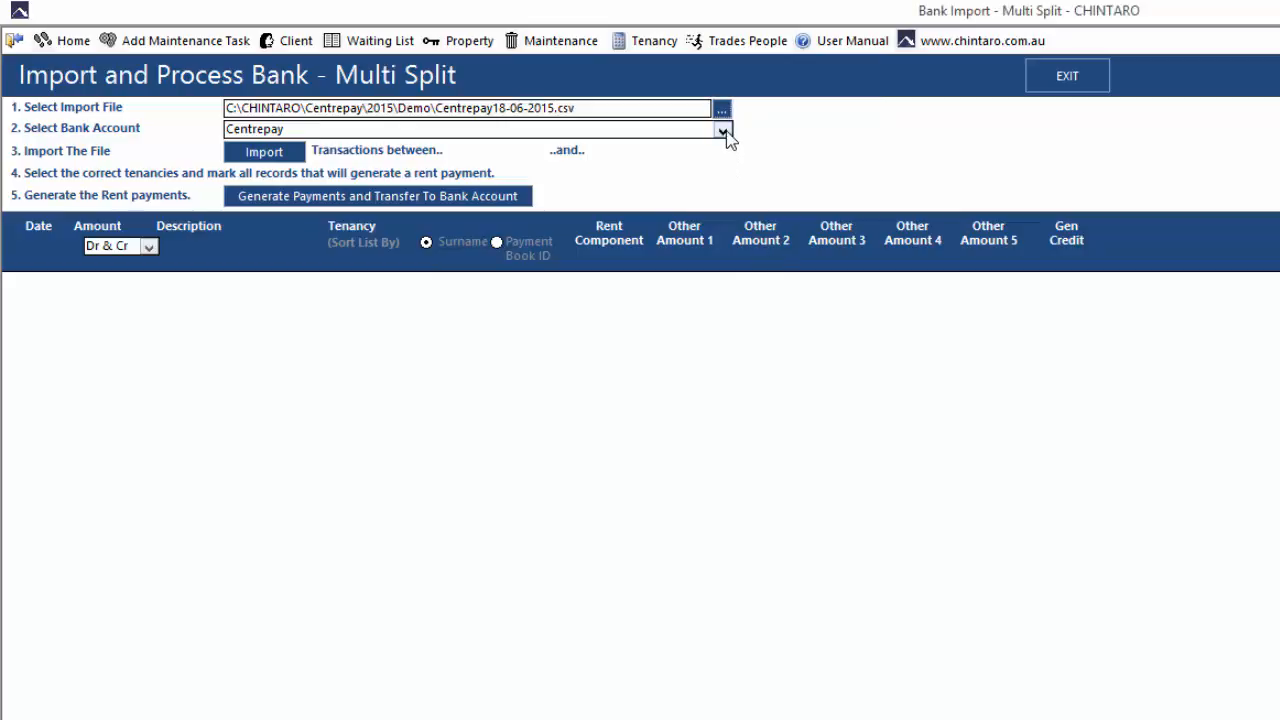
{"action": "left_click", "coordinate": [722, 131]}
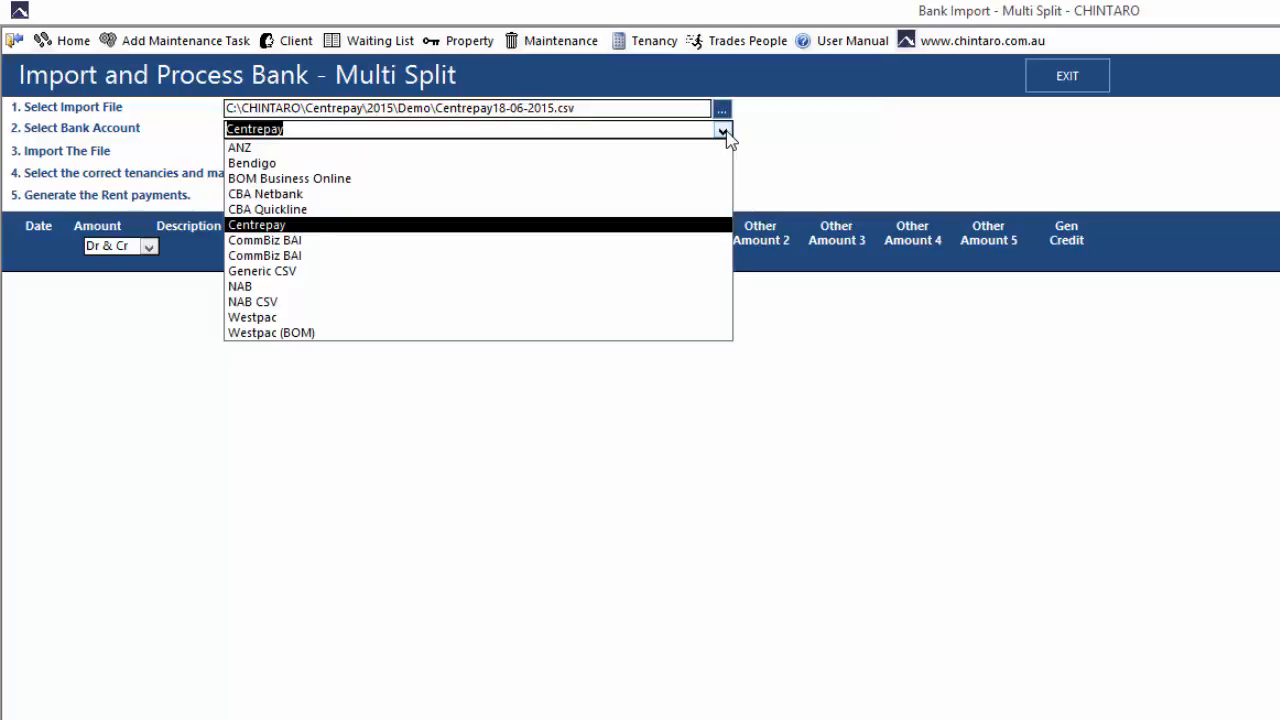
{"action": "left_click", "coordinate": [699, 226]}
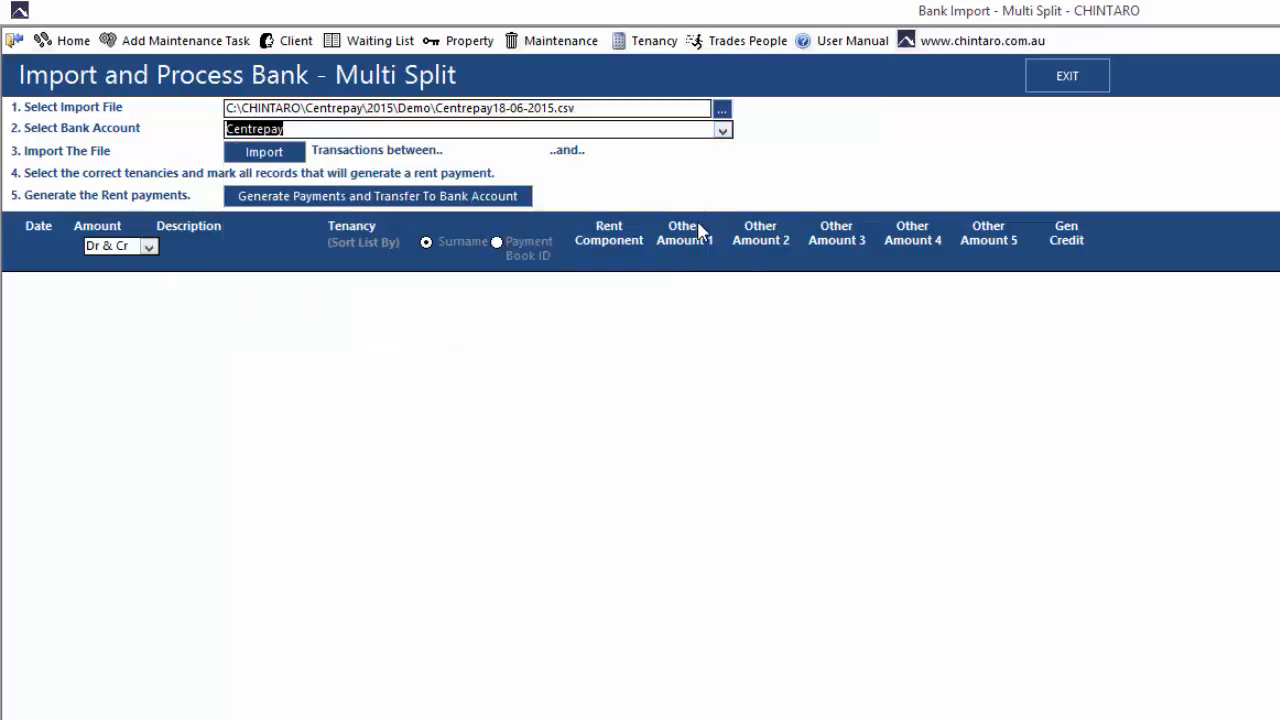
{"action": "left_click", "coordinate": [283, 167]}
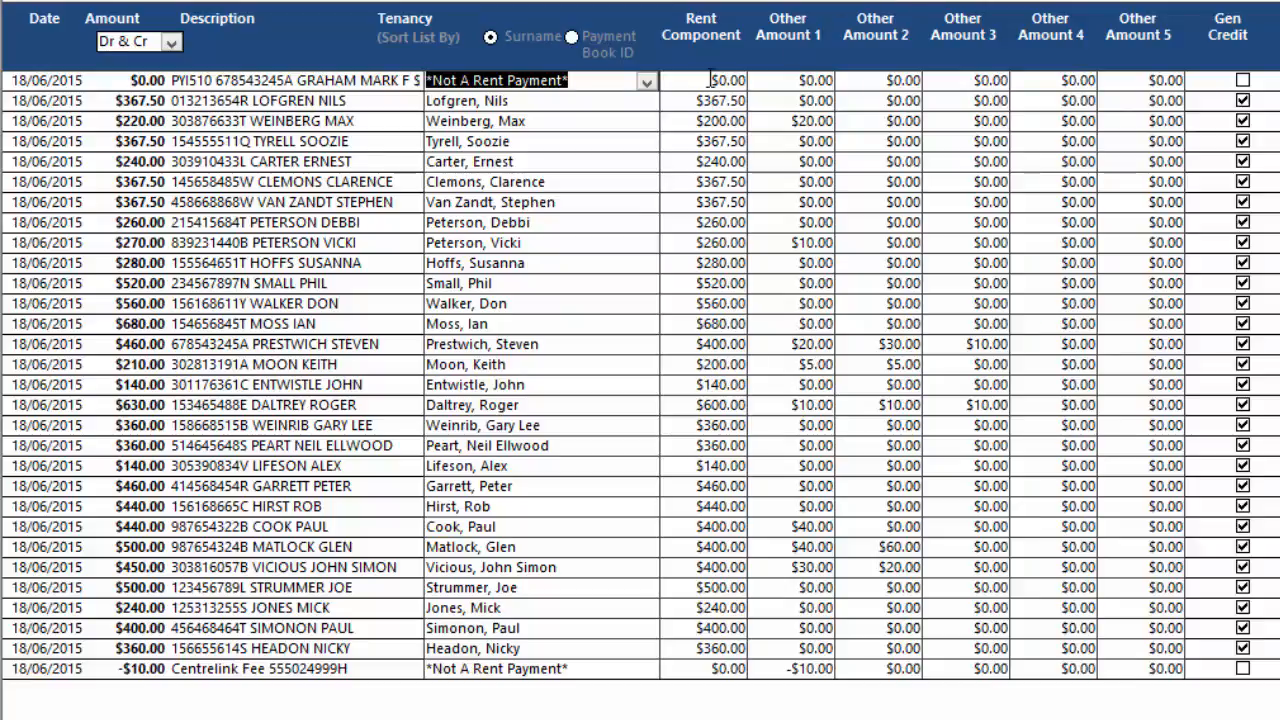
- Check the tenancy match of the imported $220.00 row, and generate the payments and transfer them to the bank account
{"action": "left_click", "coordinate": [580, 121]}
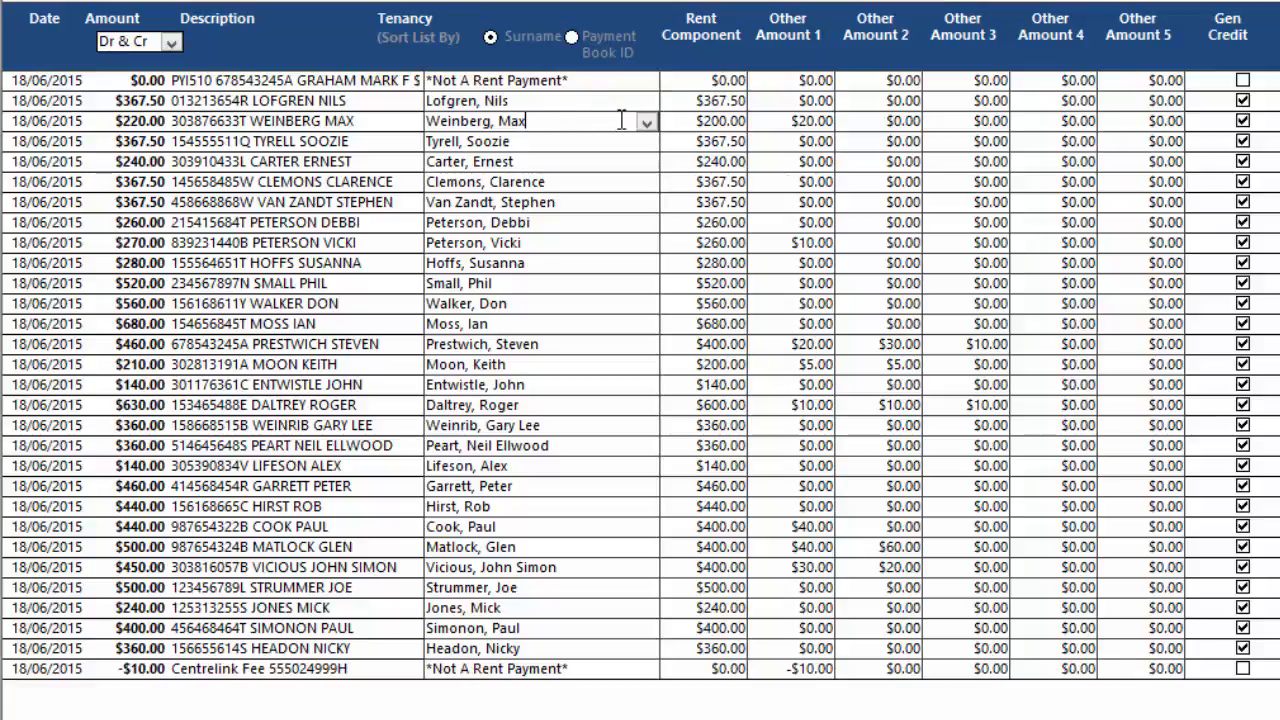
{"action": "left_click", "coordinate": [647, 123]}
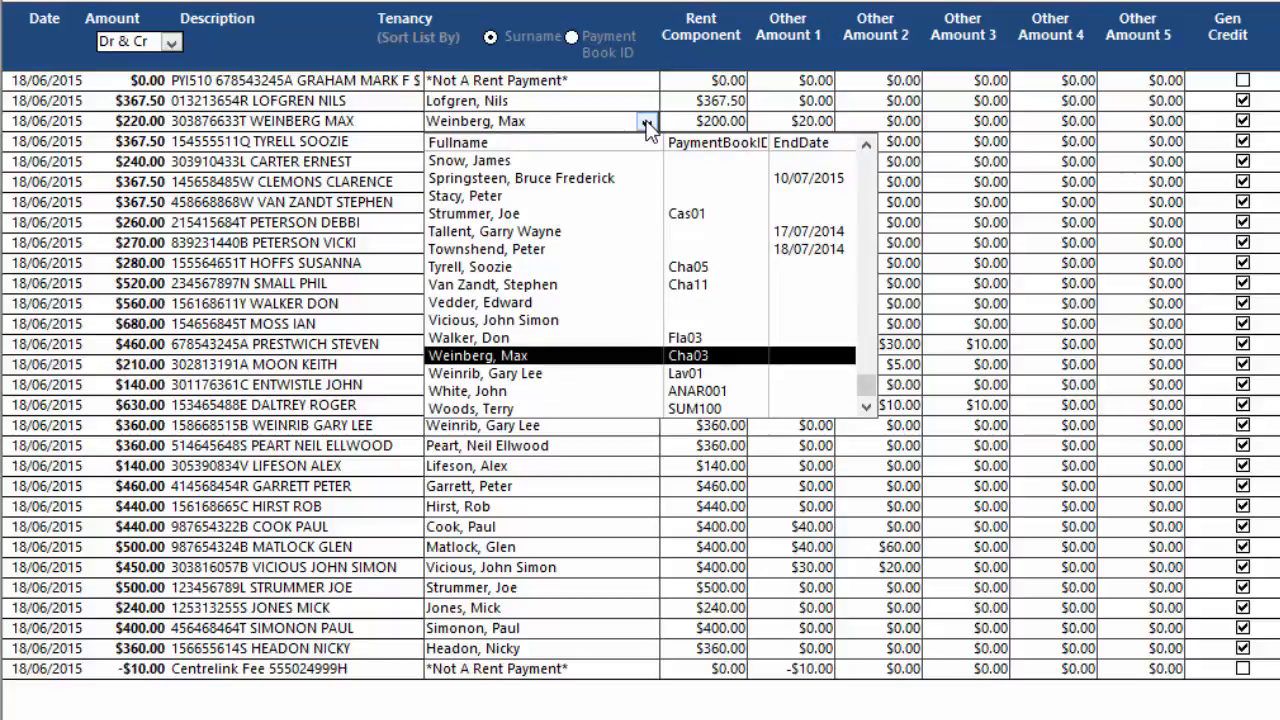
{"action": "left_click", "coordinate": [647, 123]}
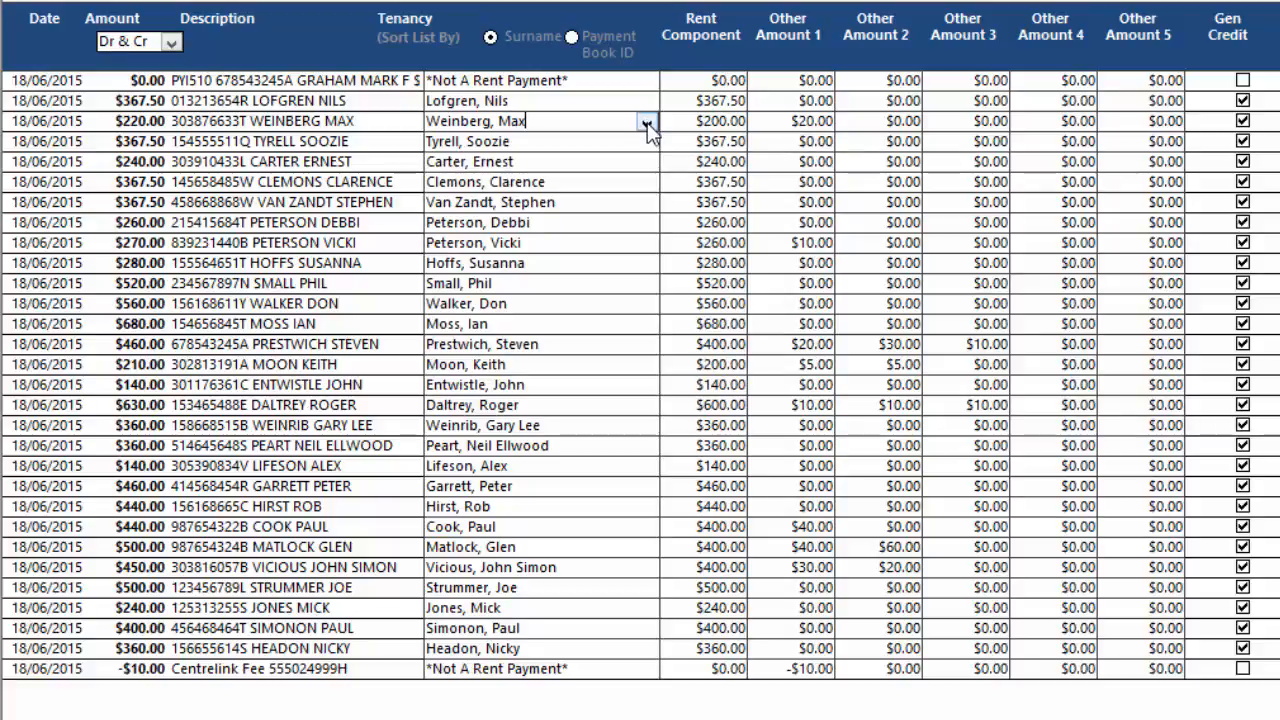
{"action": "left_click", "coordinate": [629, 161]}
{"action": "left_click", "coordinate": [625, 184]}
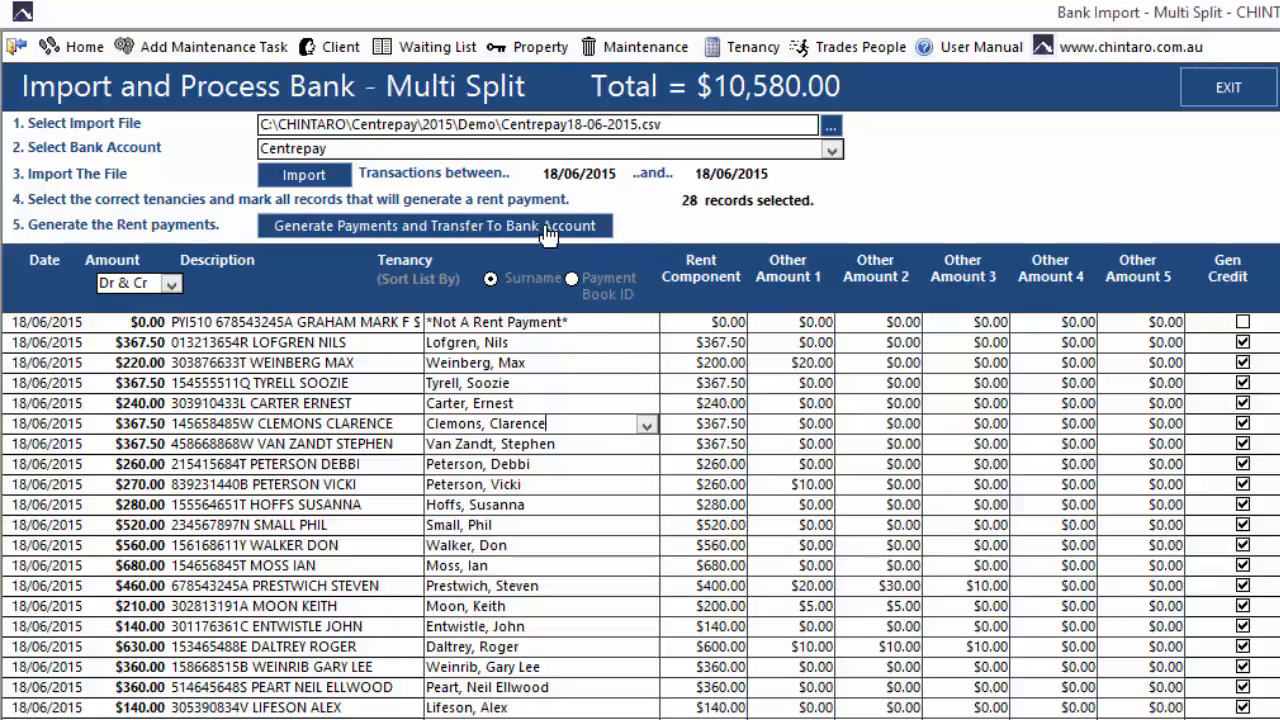
{"action": "left_click", "coordinate": [548, 232]}
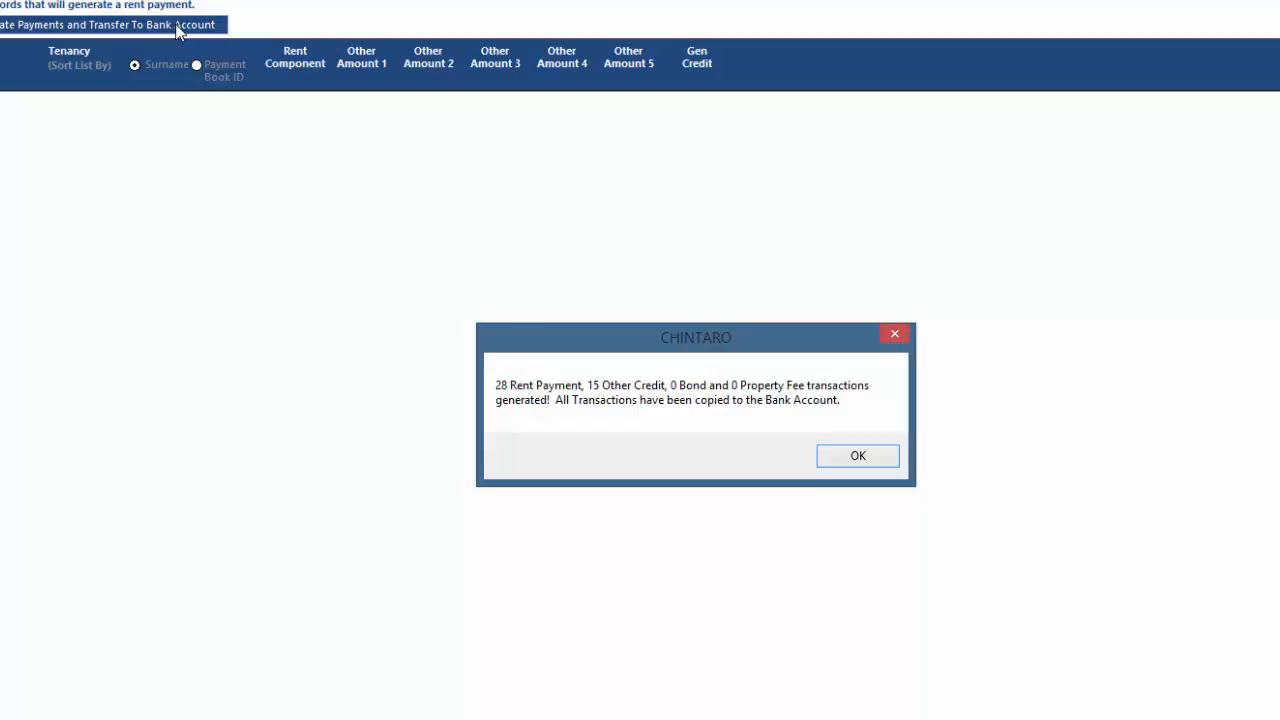
{"action": "left_click", "coordinate": [860, 458]}
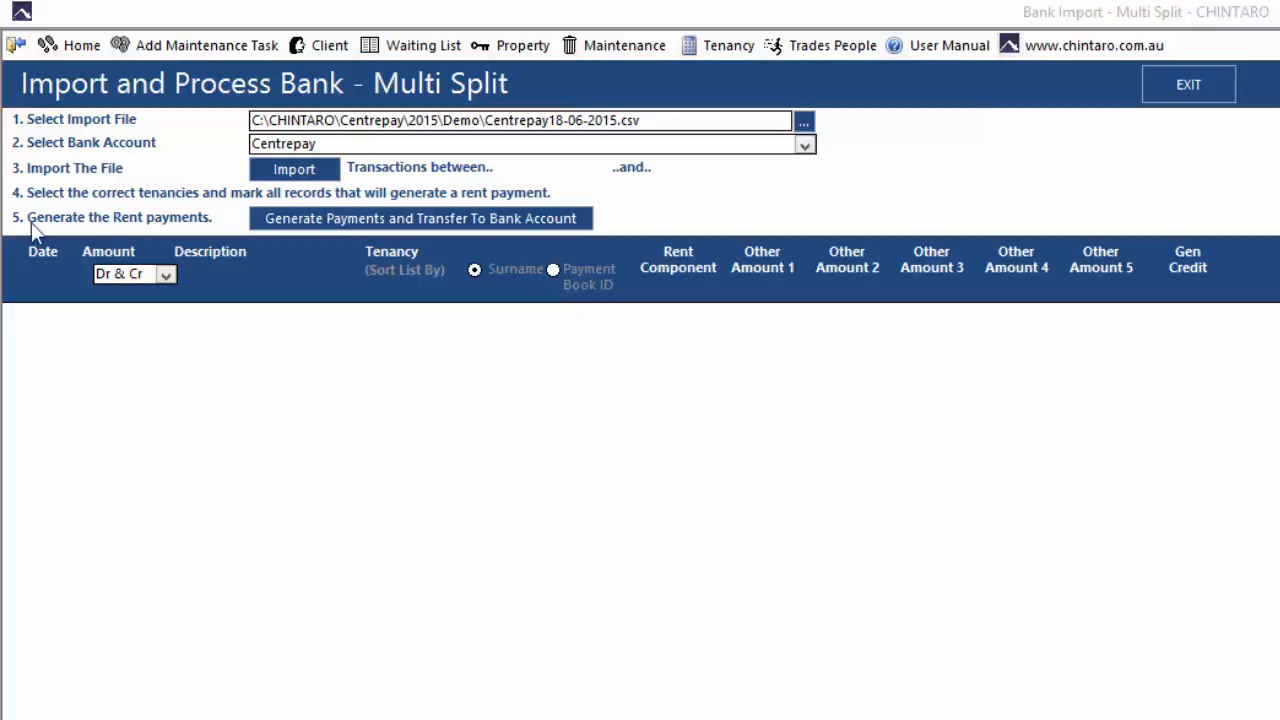
- Select Centrepay09-07-2015.csv as the import file and import its transactions
{"action": "left_click", "coordinate": [805, 121]}
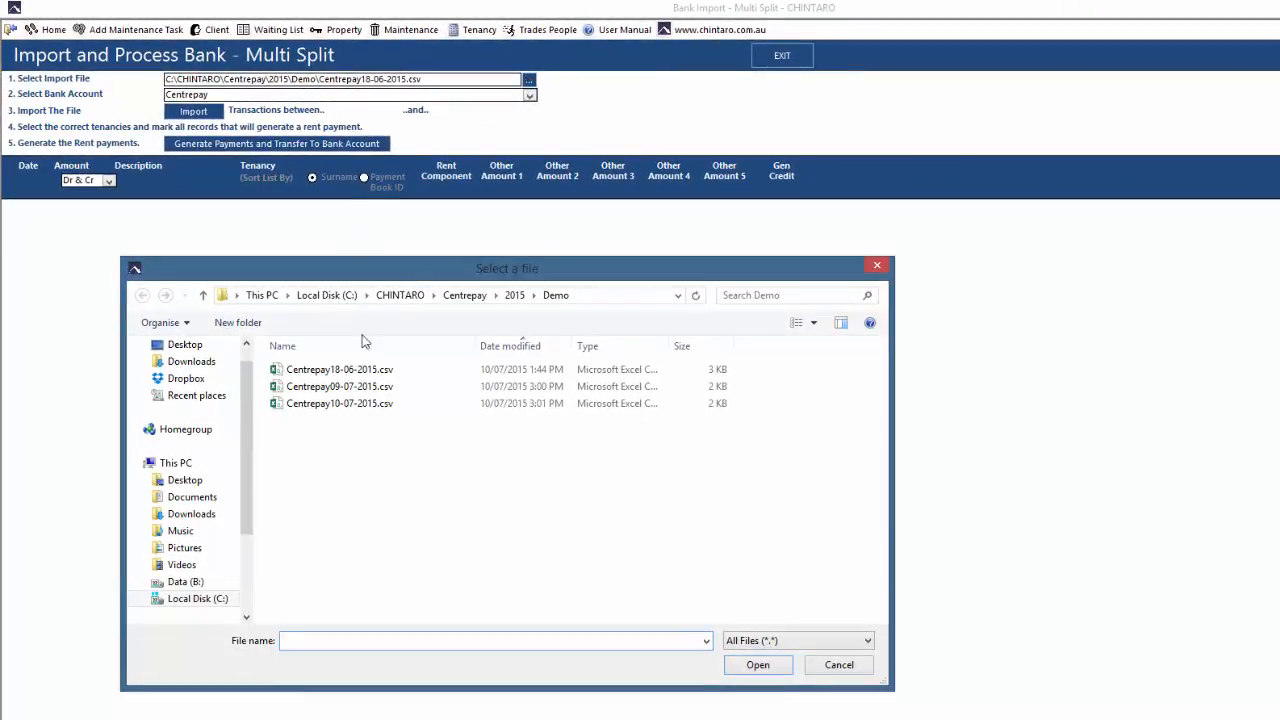
{"action": "double_click", "coordinate": [374, 388]}
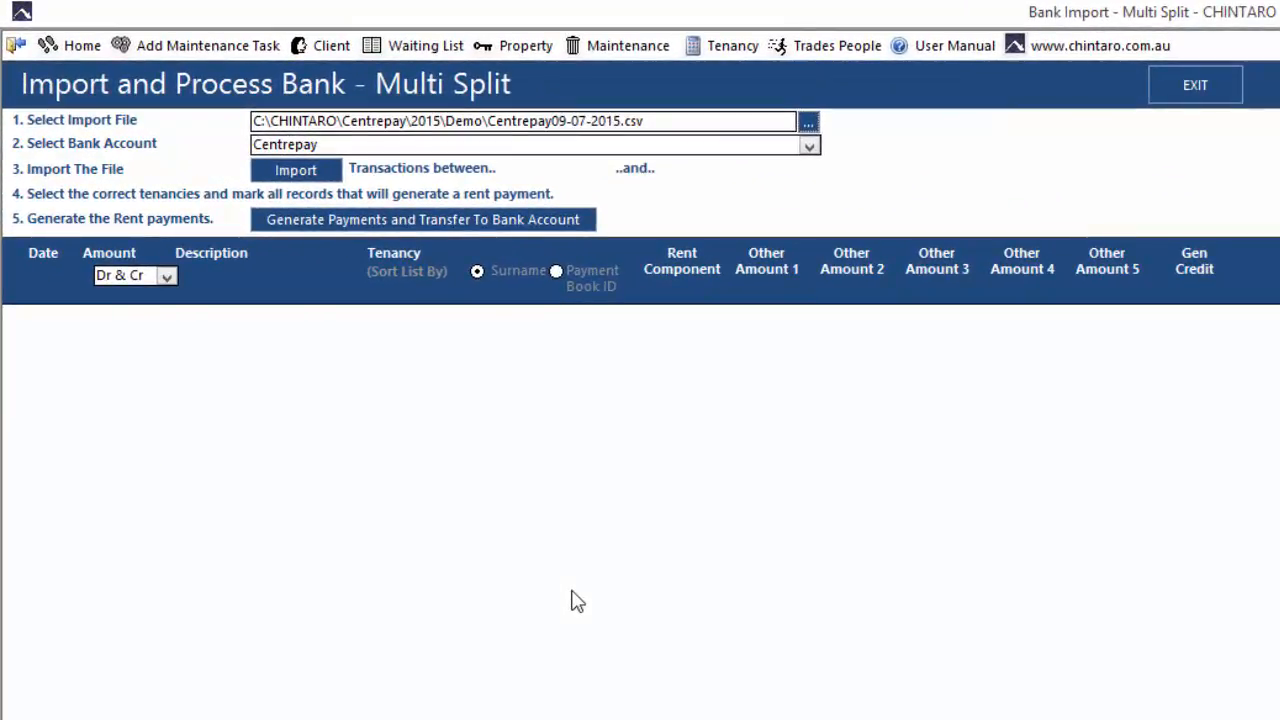
{"action": "left_click", "coordinate": [313, 178]}
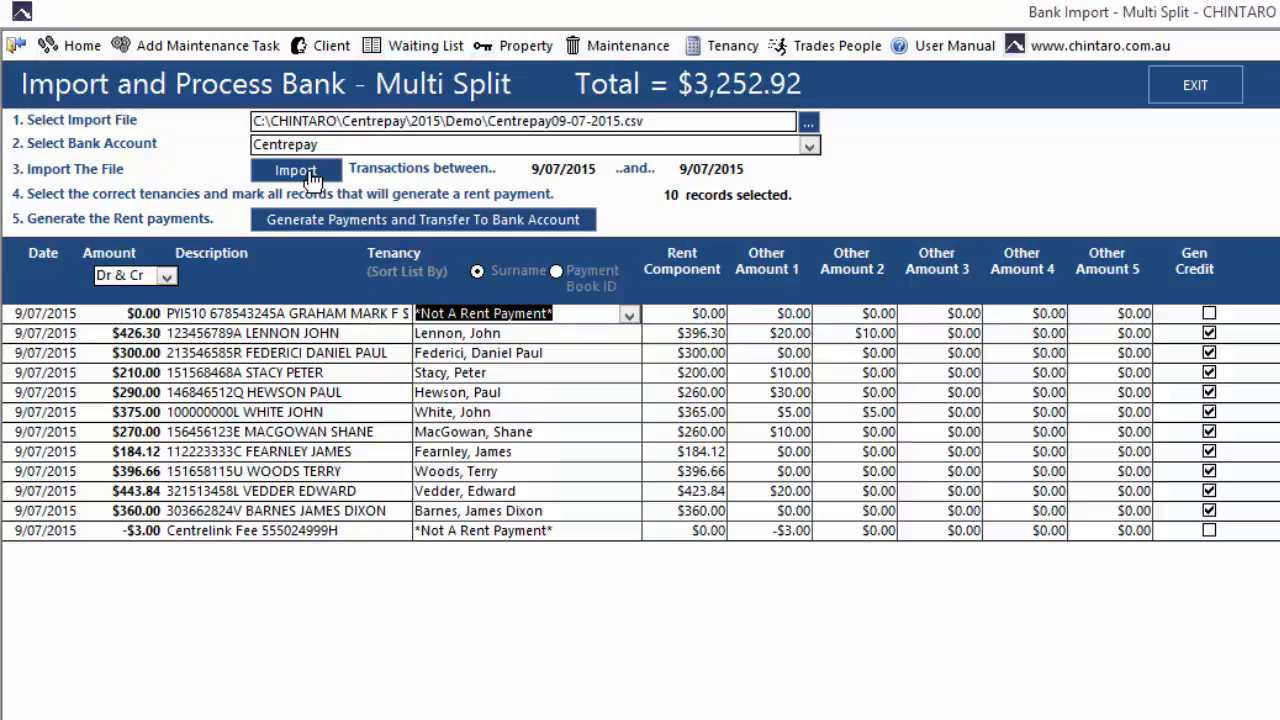
- Find the client named in the $426.30 row by surname, open the record, and change the last character of the CRN to B
{"action": "left_click", "coordinate": [318, 50]}
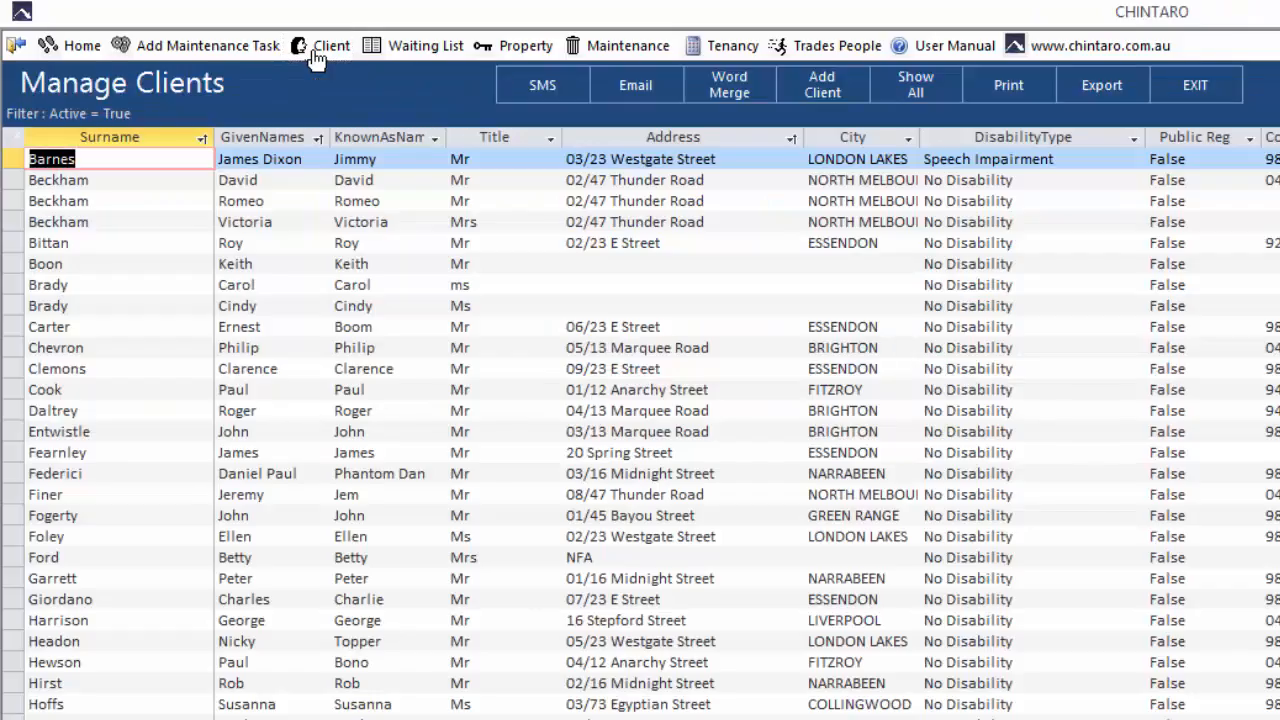
{"action": "left_click", "coordinate": [134, 159]}
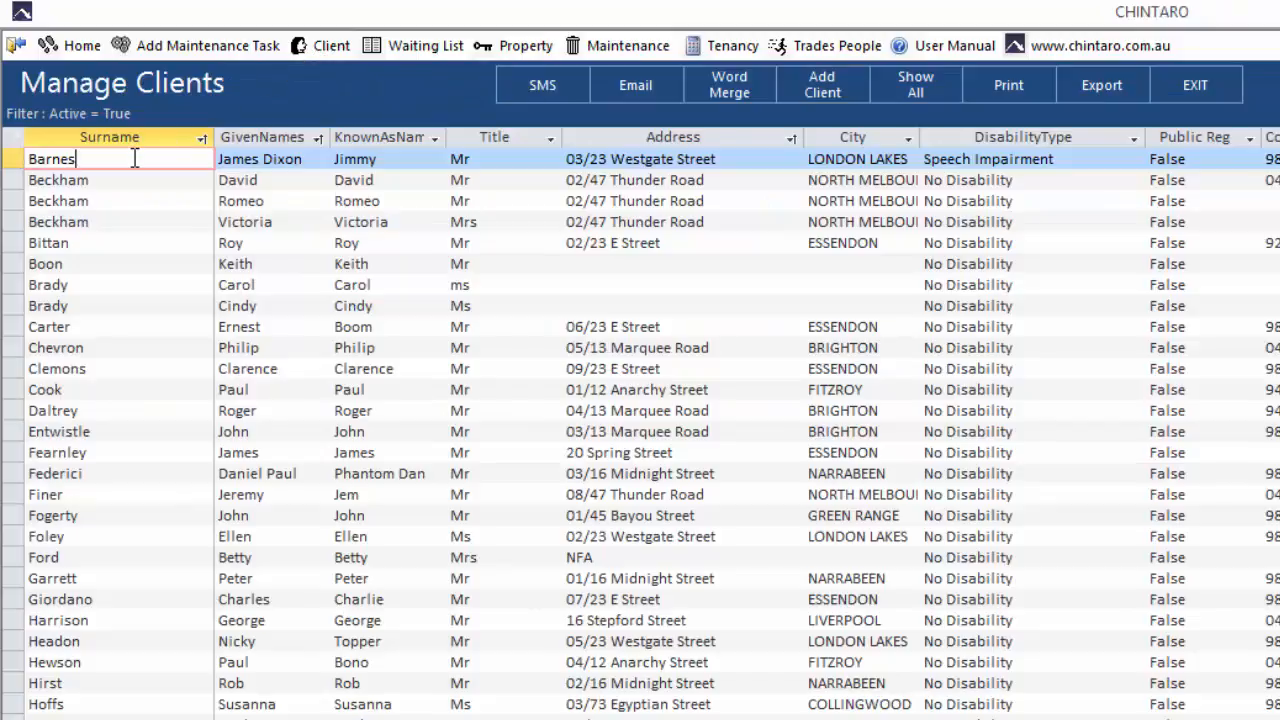
{"action": "type", "text": "LENNON"}
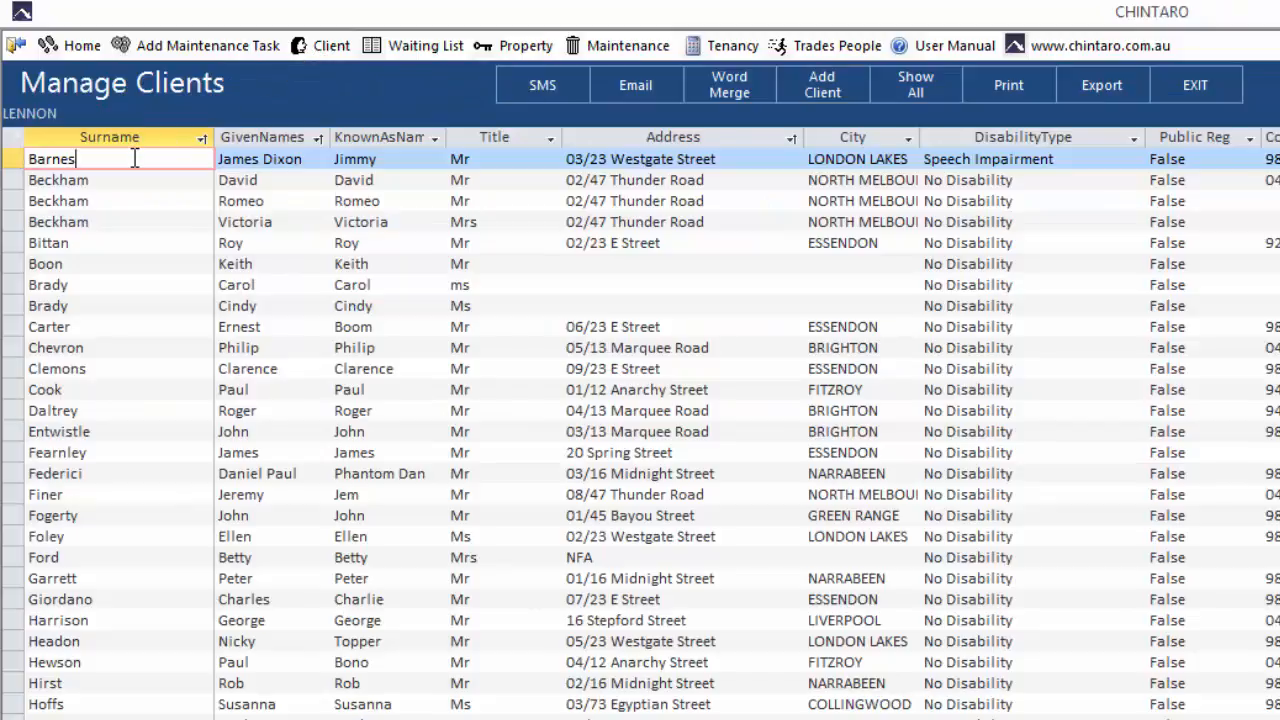
{"action": "key", "text": "Return"}
{"action": "double_click", "coordinate": [132, 158]}
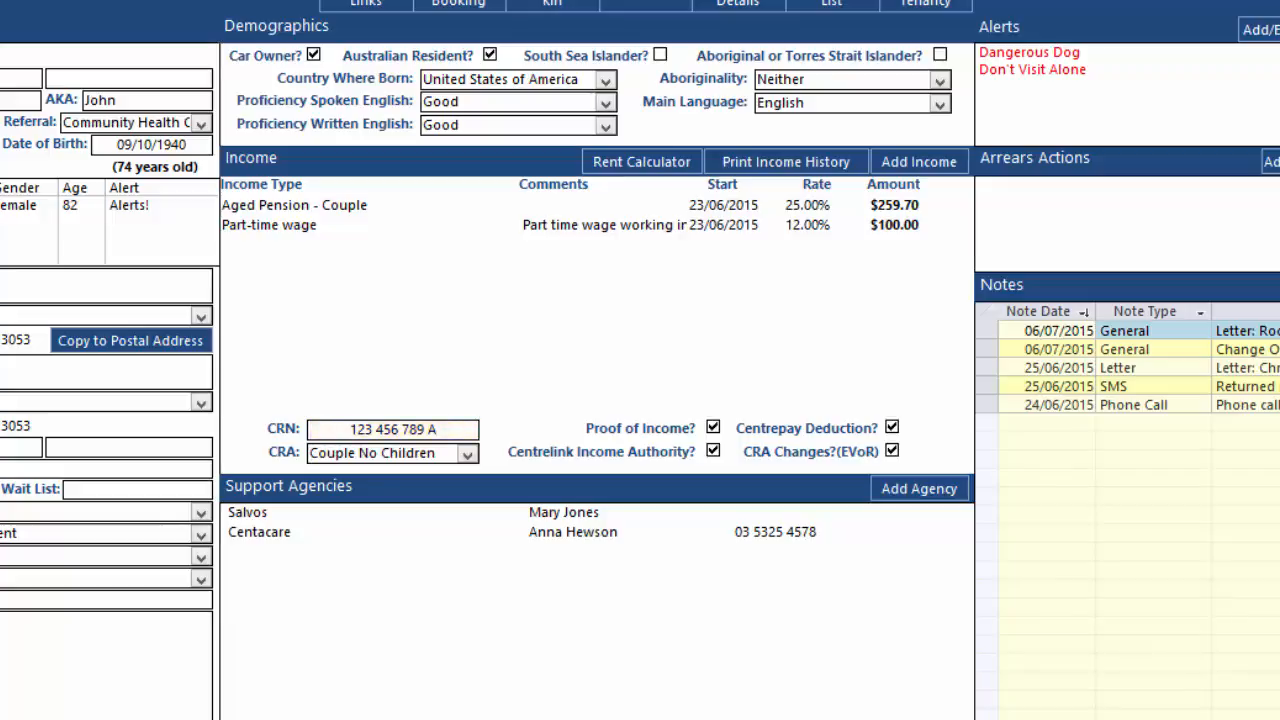
{"action": "left_click", "coordinate": [438, 430]}
{"action": "key", "text": "BackSpace"}
{"action": "type", "text": "B"}
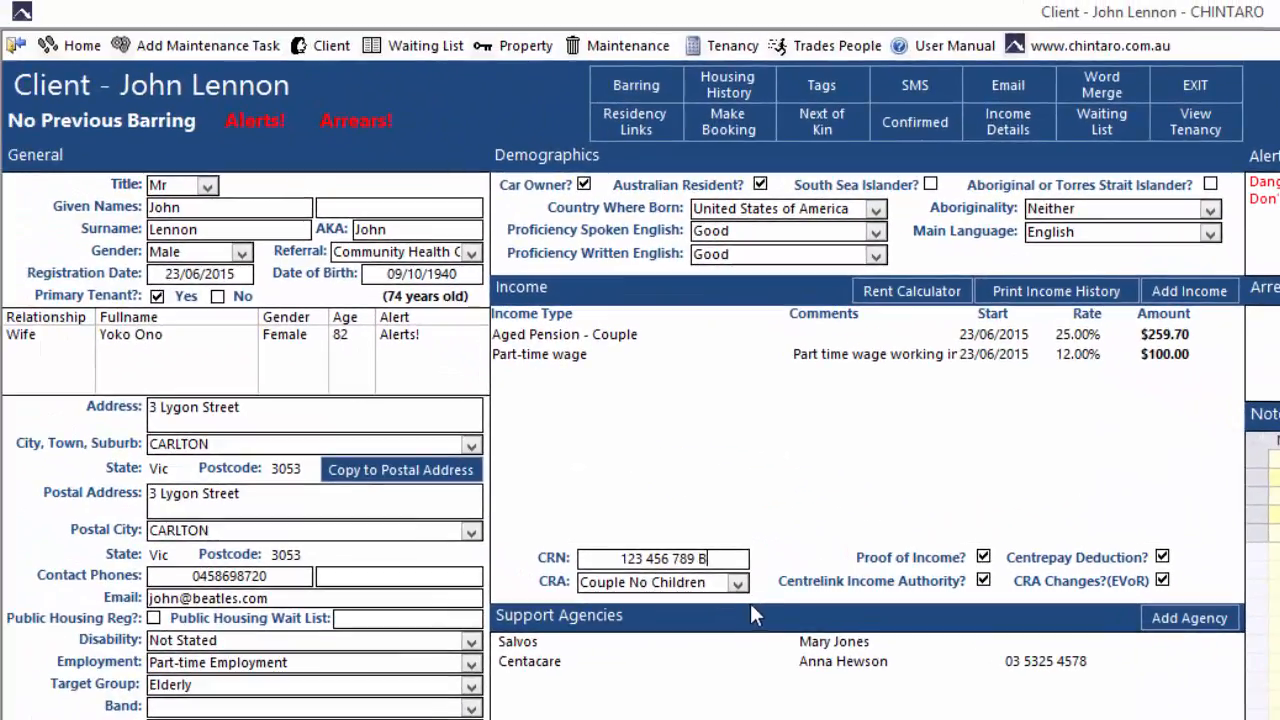
- Return to the main menu and open Multi Bank Processing from the Finance bank functions
{"action": "left_click", "coordinate": [78, 48]}
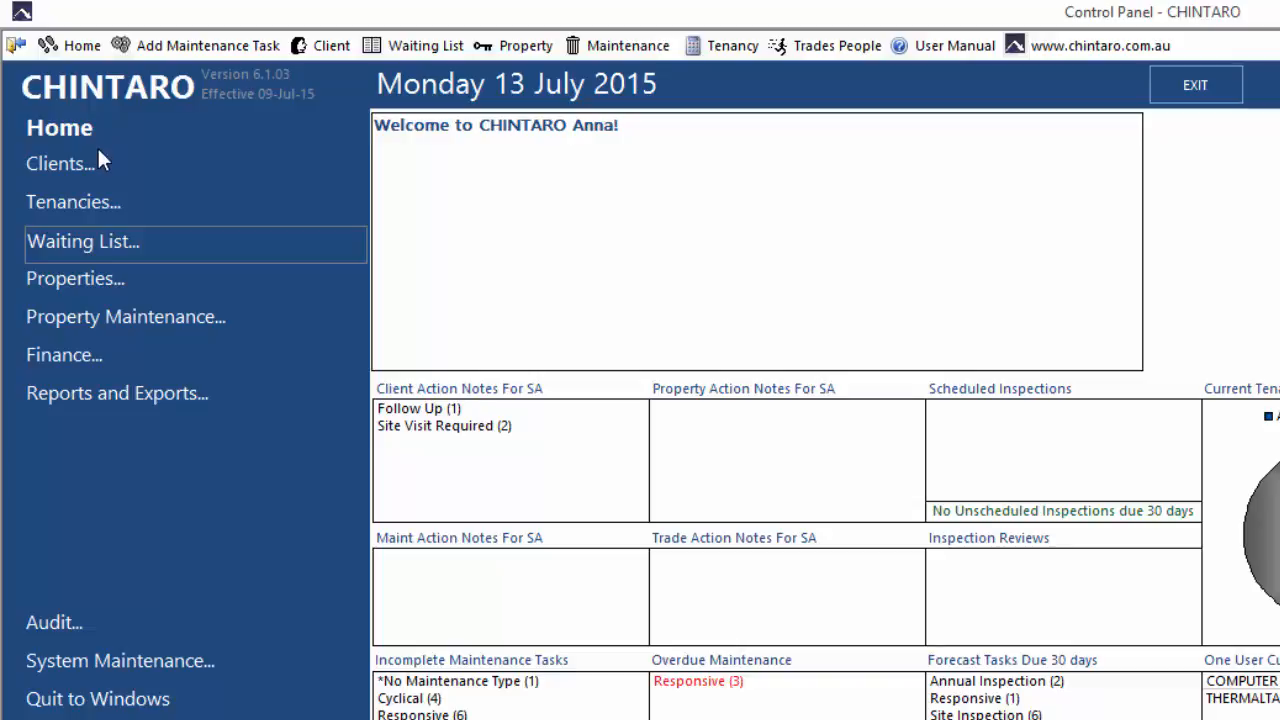
{"action": "left_click", "coordinate": [104, 360]}
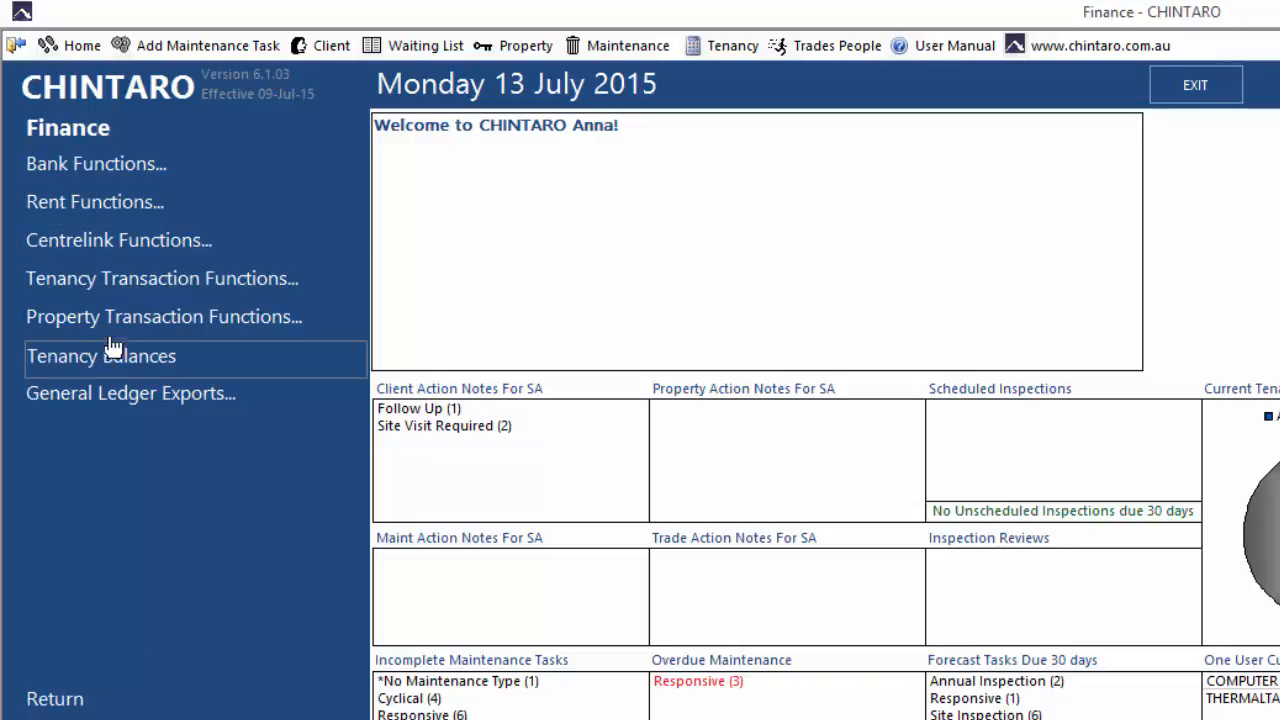
{"action": "left_click", "coordinate": [172, 170]}
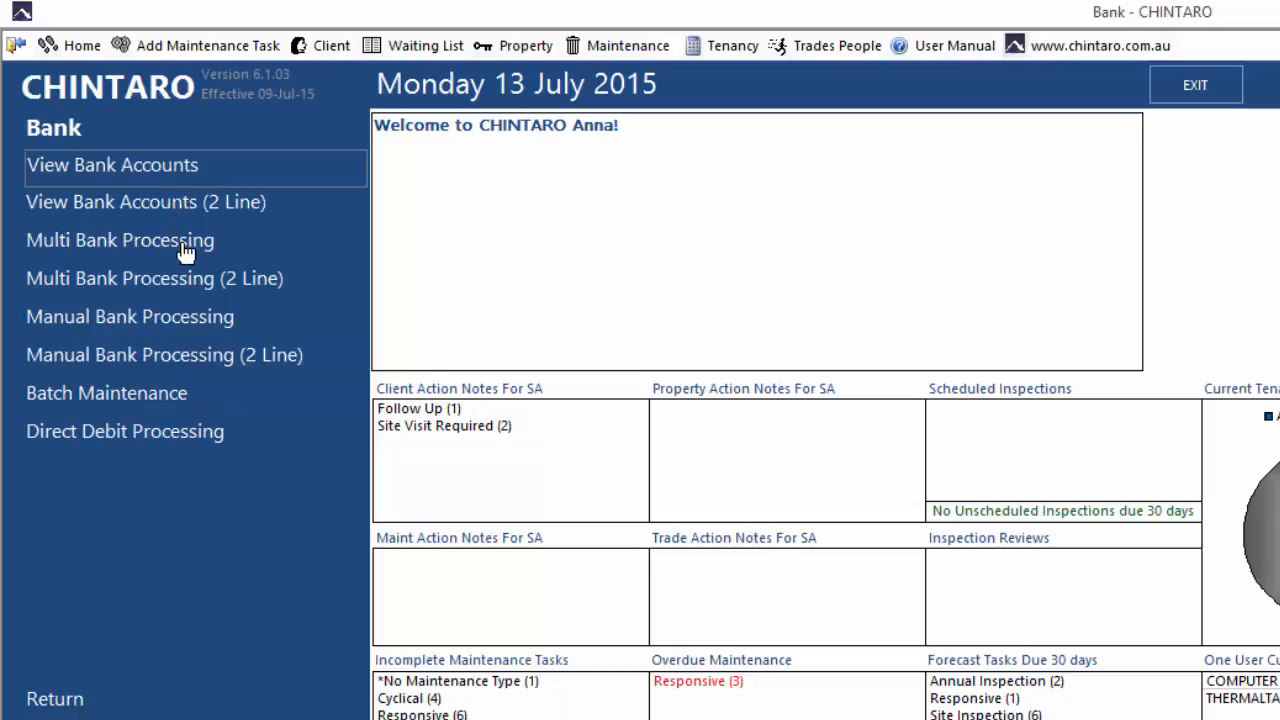
{"action": "left_click", "coordinate": [245, 251]}
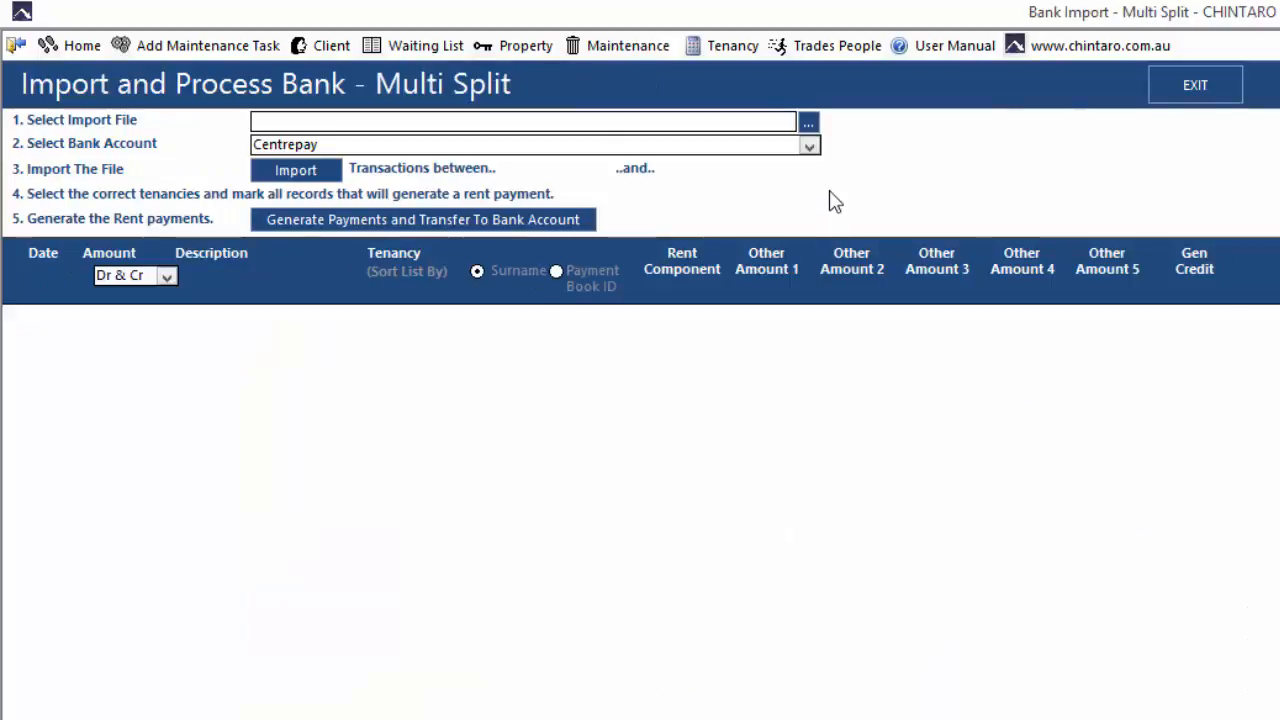
- Import Centrepay09-07-2015.csv with Centrepay as the bank account and highlight the CRN in the $426.30 row's description
{"action": "left_click", "coordinate": [810, 122]}
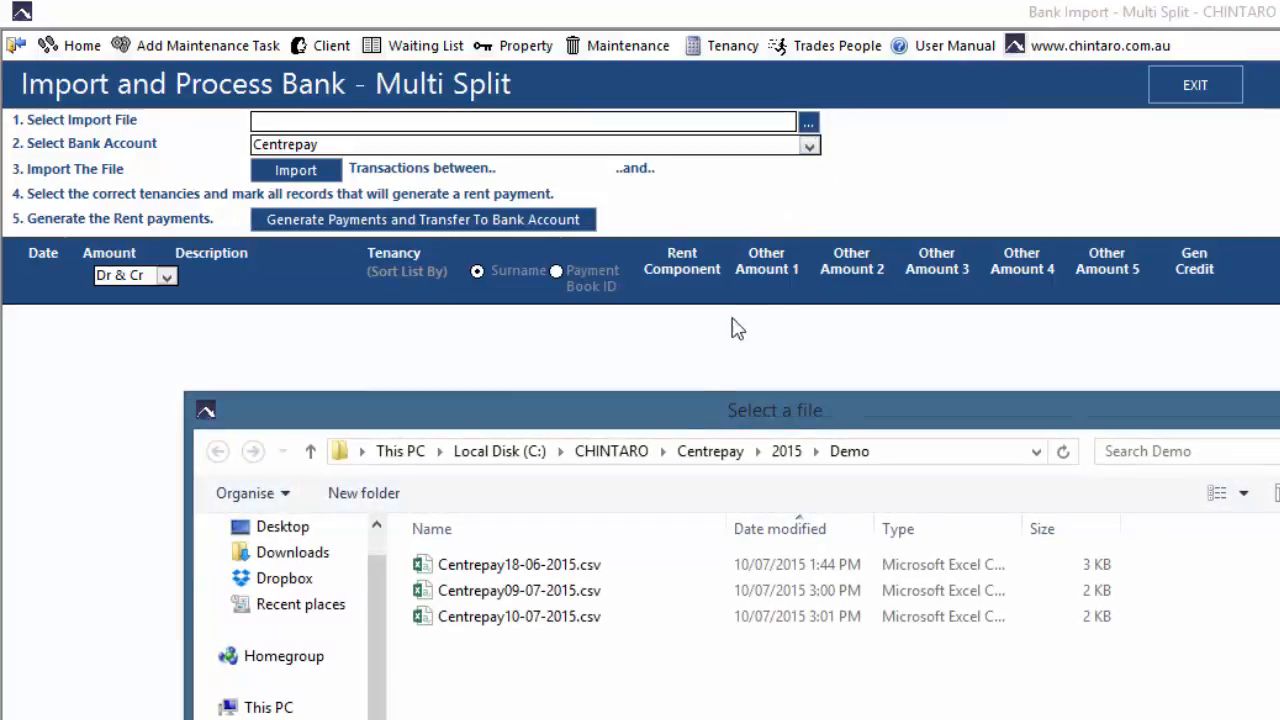
{"action": "double_click", "coordinate": [590, 491]}
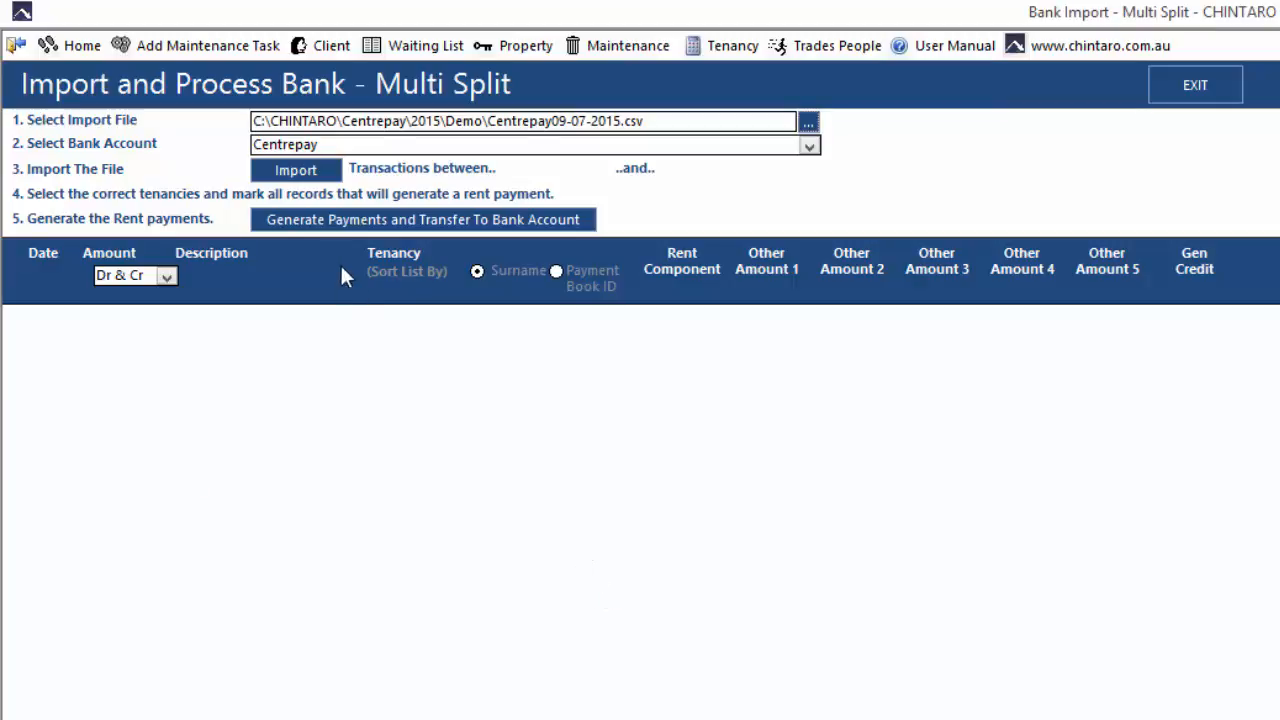
{"action": "left_click", "coordinate": [311, 176]}
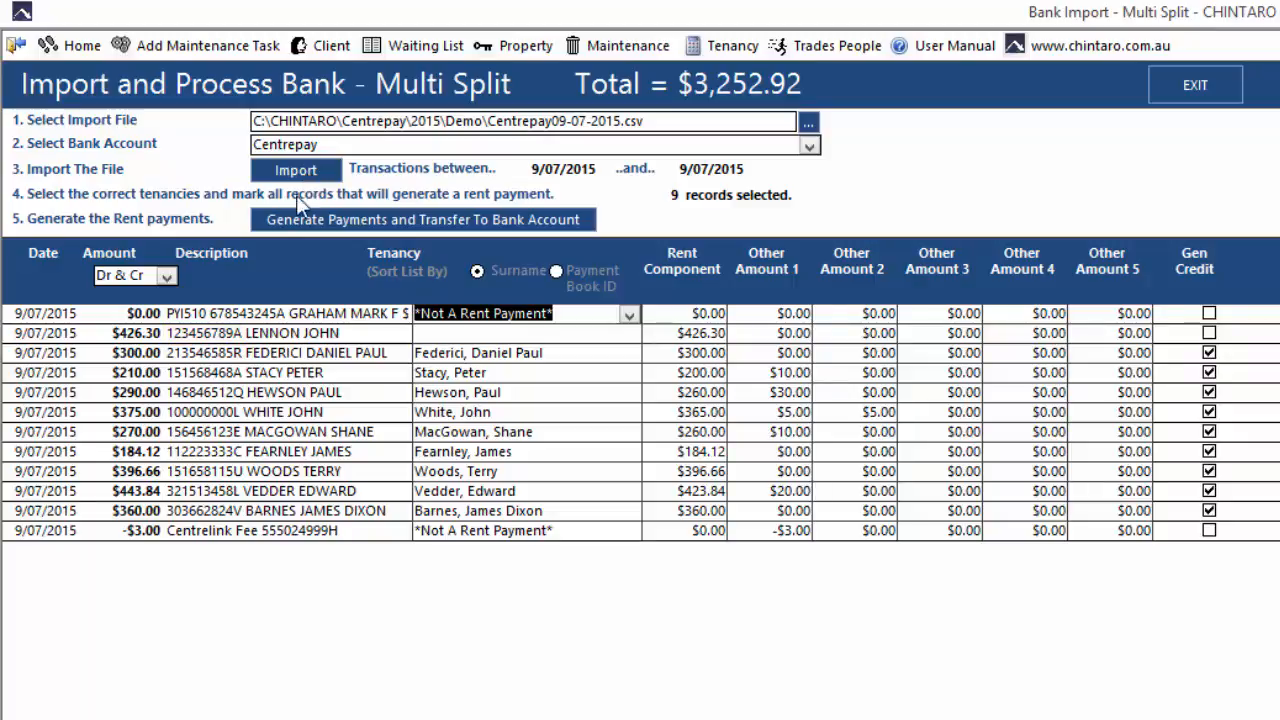
{"action": "left_click_drag", "start_coordinate": [244, 333], "coordinate": [167, 333]}
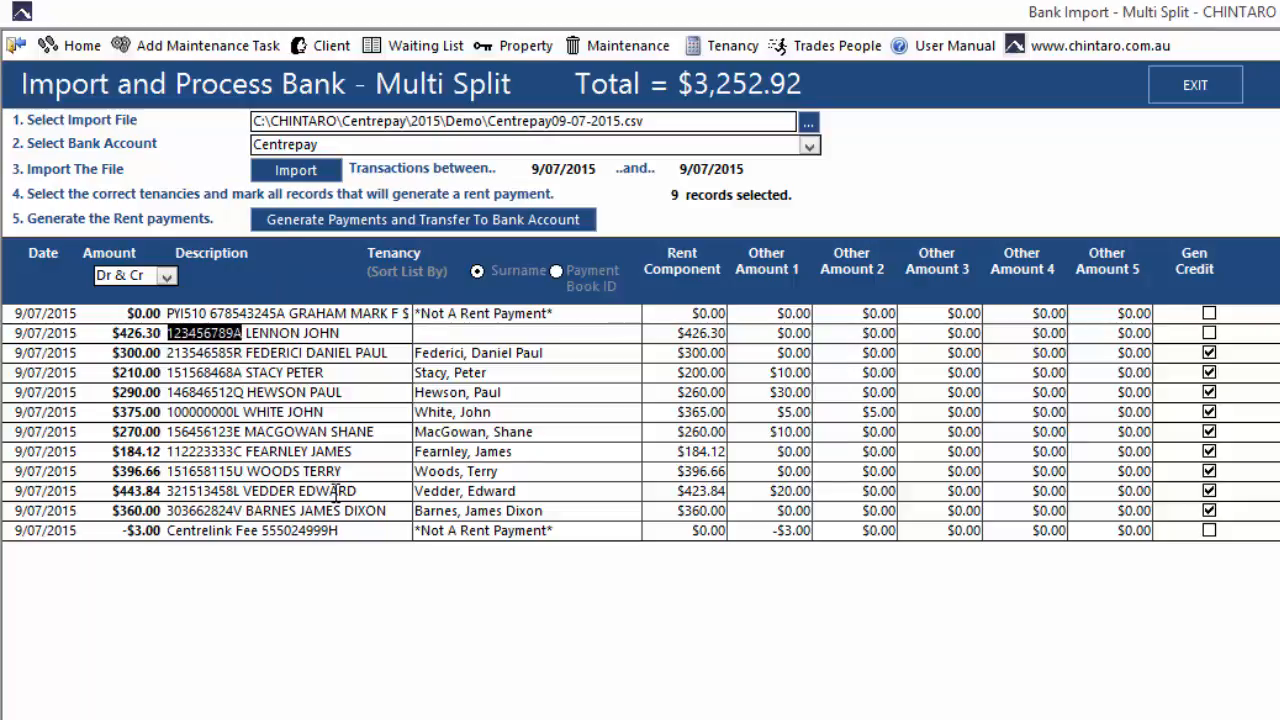
- Reopen the record of the client named in the $426.30 row and correct the CRN to match the imported bank row
{"action": "left_click", "coordinate": [334, 52]}
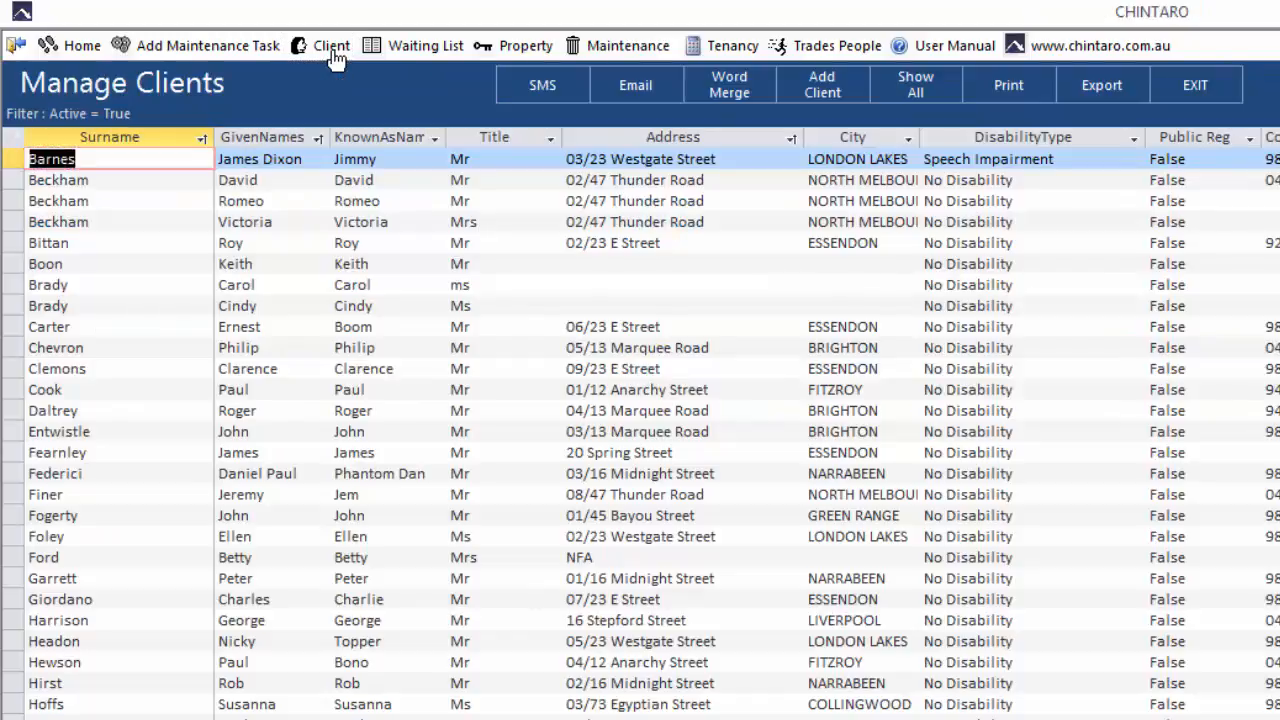
{"action": "type", "text": "LENNON"}
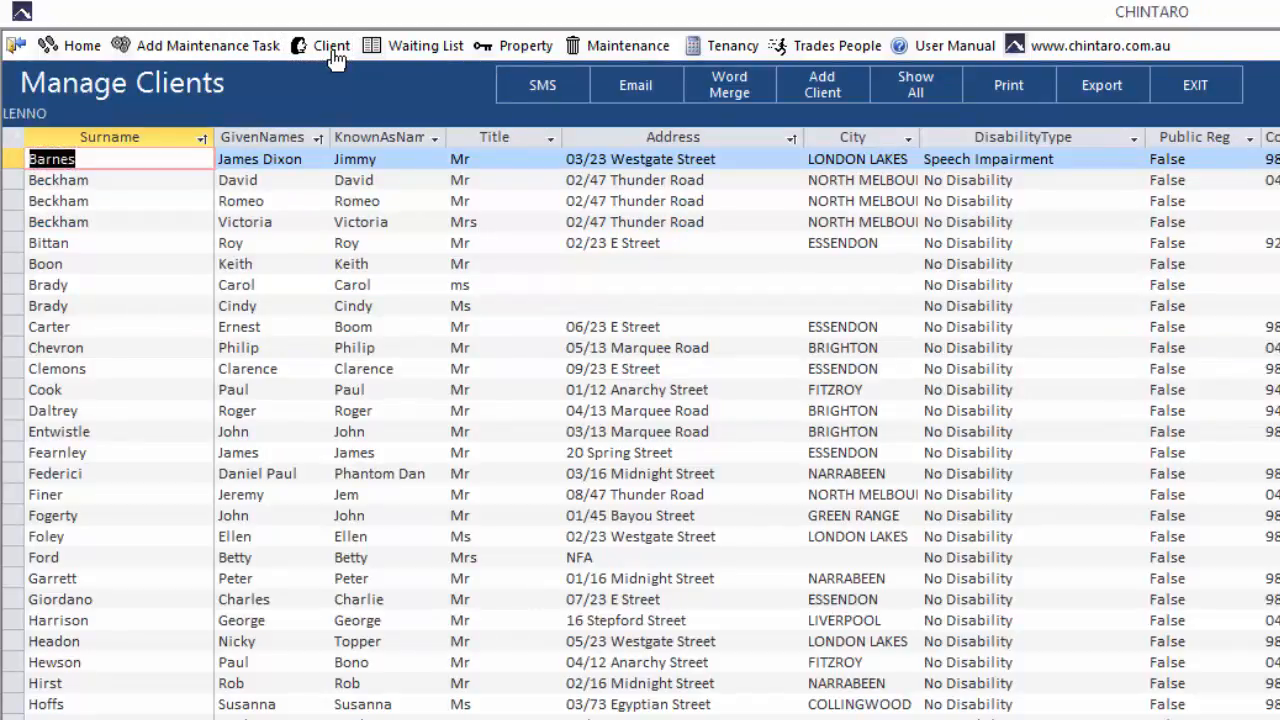
{"action": "key", "text": "Return"}
{"action": "double_click", "coordinate": [317, 160]}
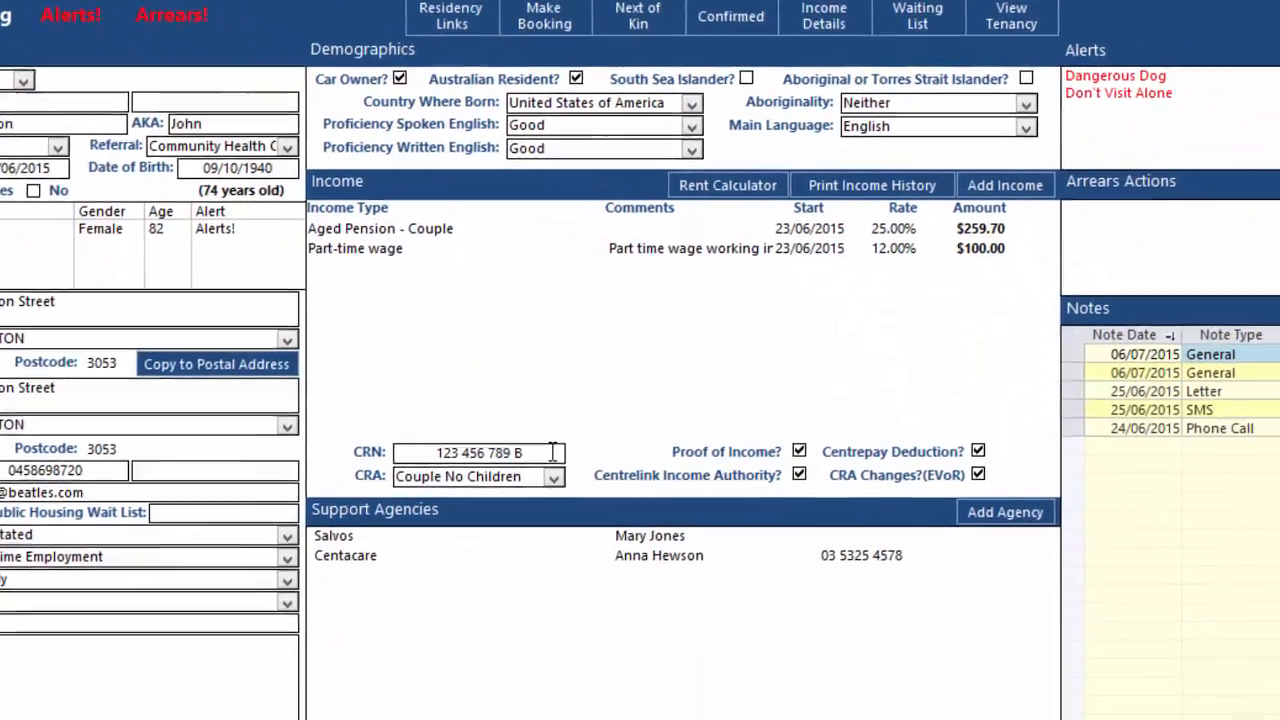
{"action": "left_click_drag", "start_coordinate": [553, 452], "coordinate": [425, 448]}
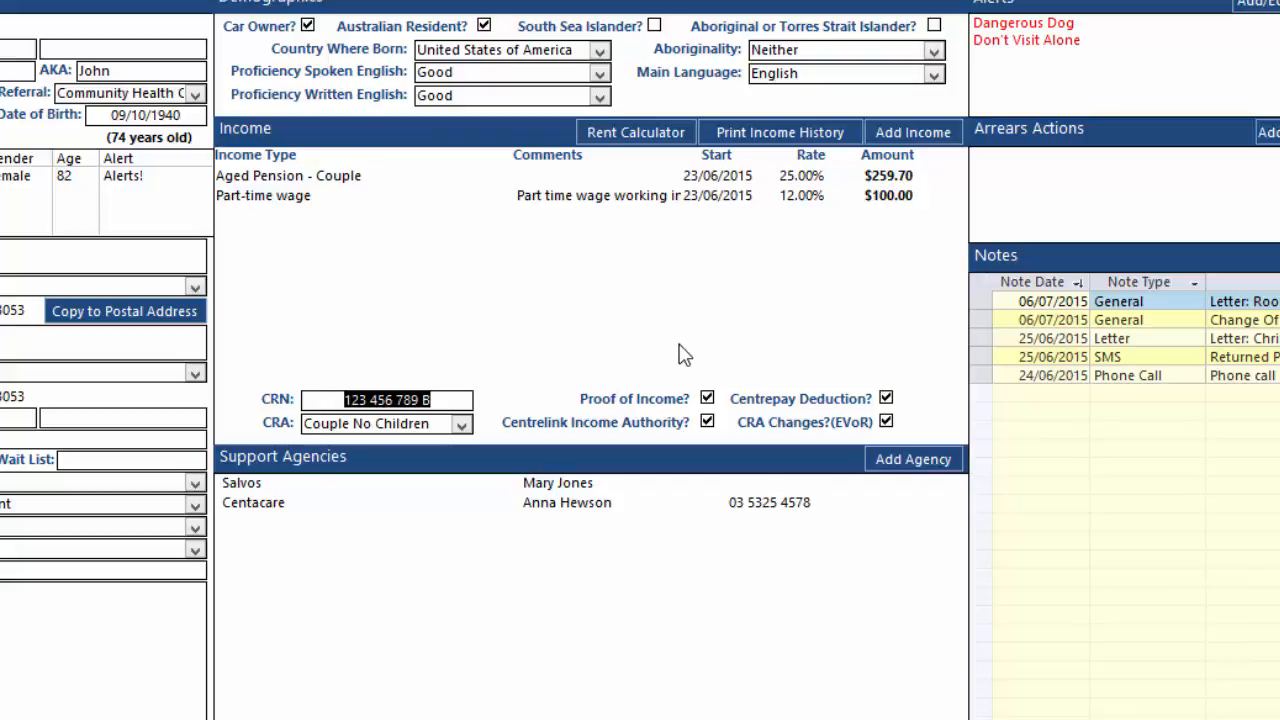
{"action": "type", "text": "123 456 789 A"}
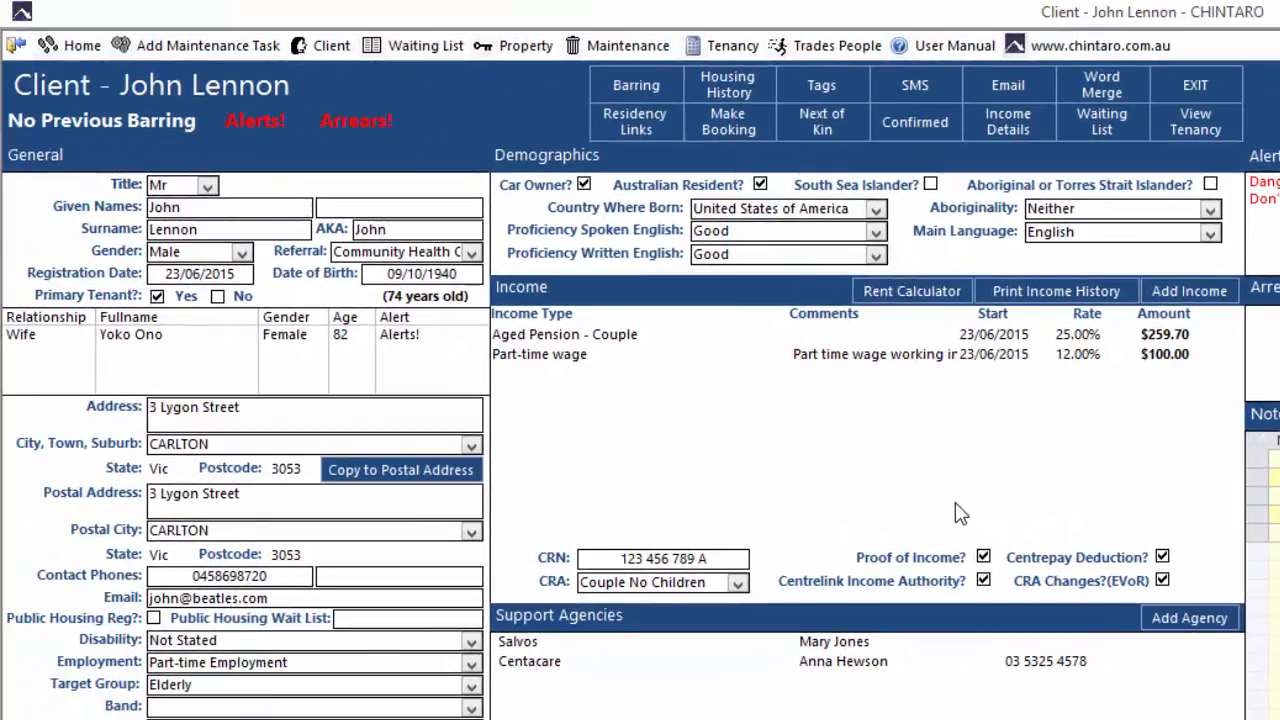
- Reopen Multi Bank Processing from the Finance bank functions and import Centrepay09-07-2015.csv into the Centrepay account again
{"action": "left_click", "coordinate": [50, 46]}
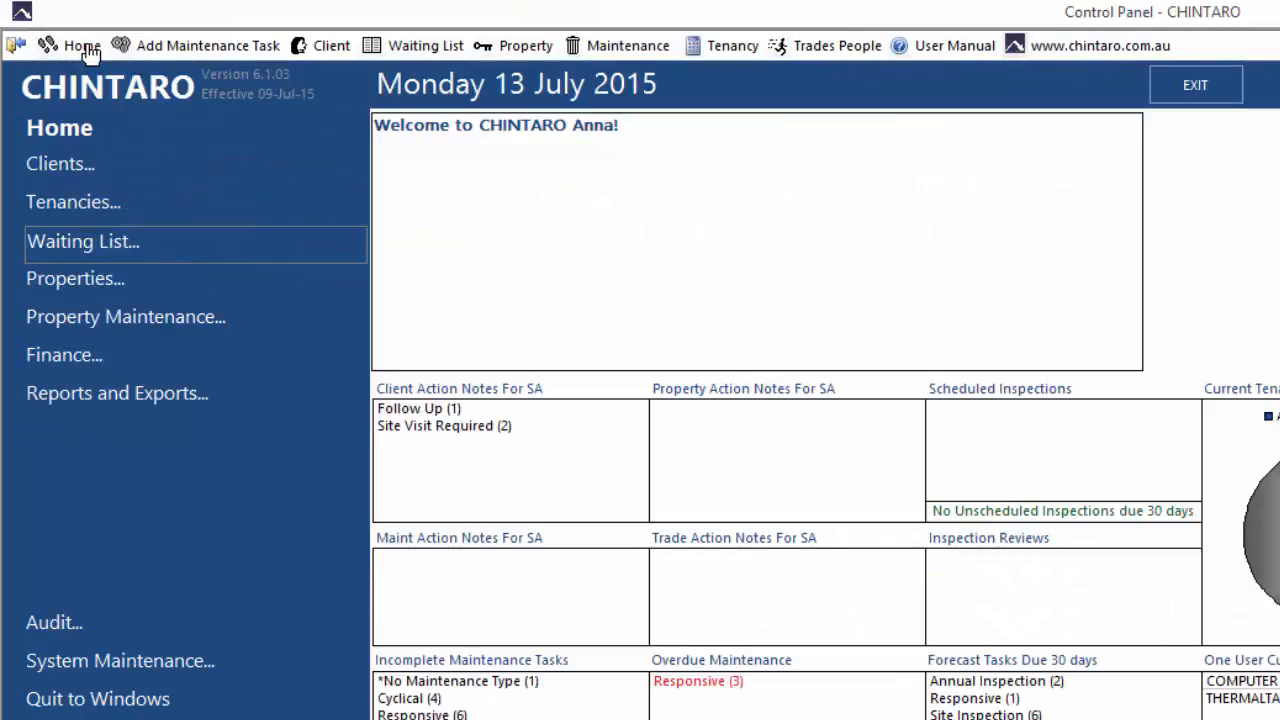
{"action": "left_click", "coordinate": [110, 358]}
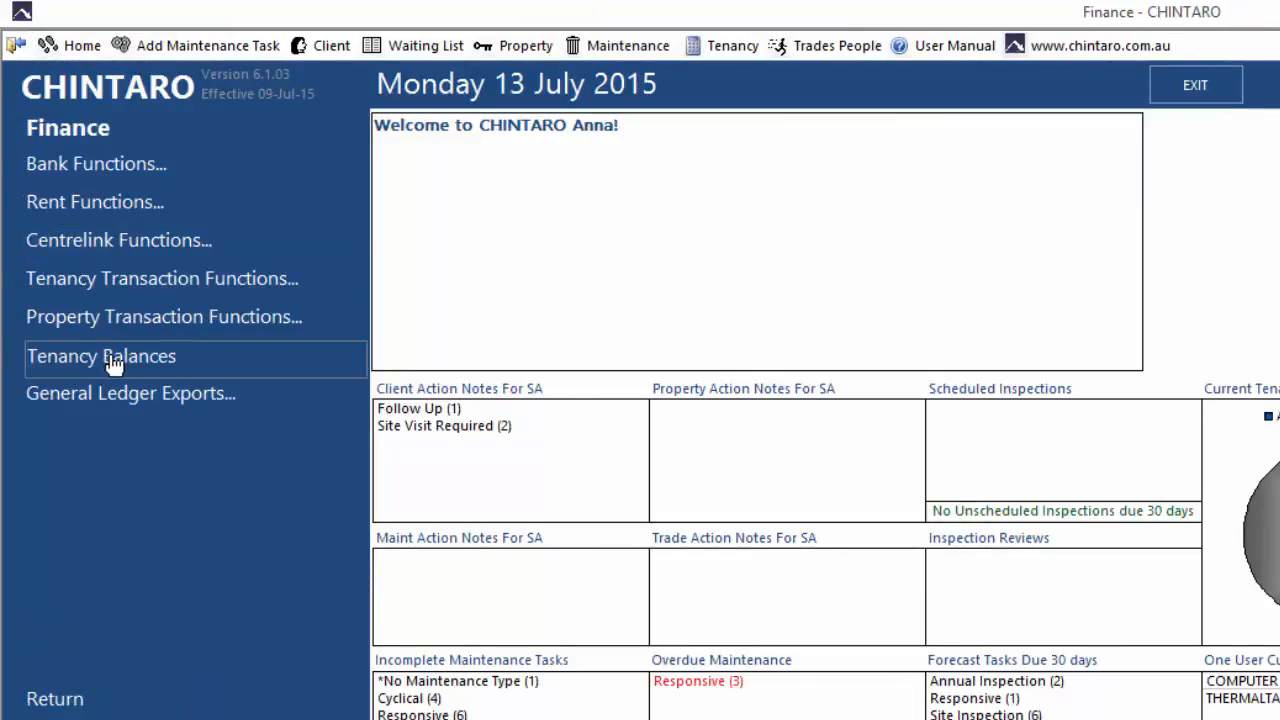
{"action": "left_click", "coordinate": [157, 166]}
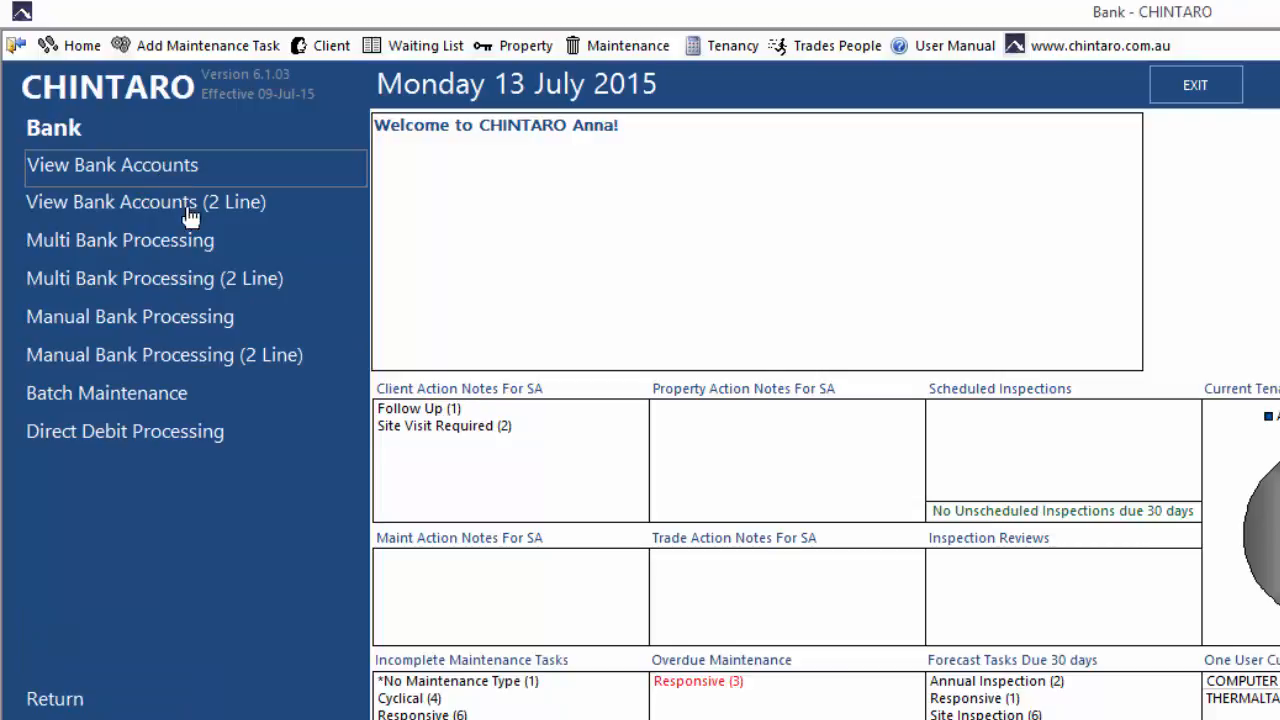
{"action": "left_click", "coordinate": [228, 248]}
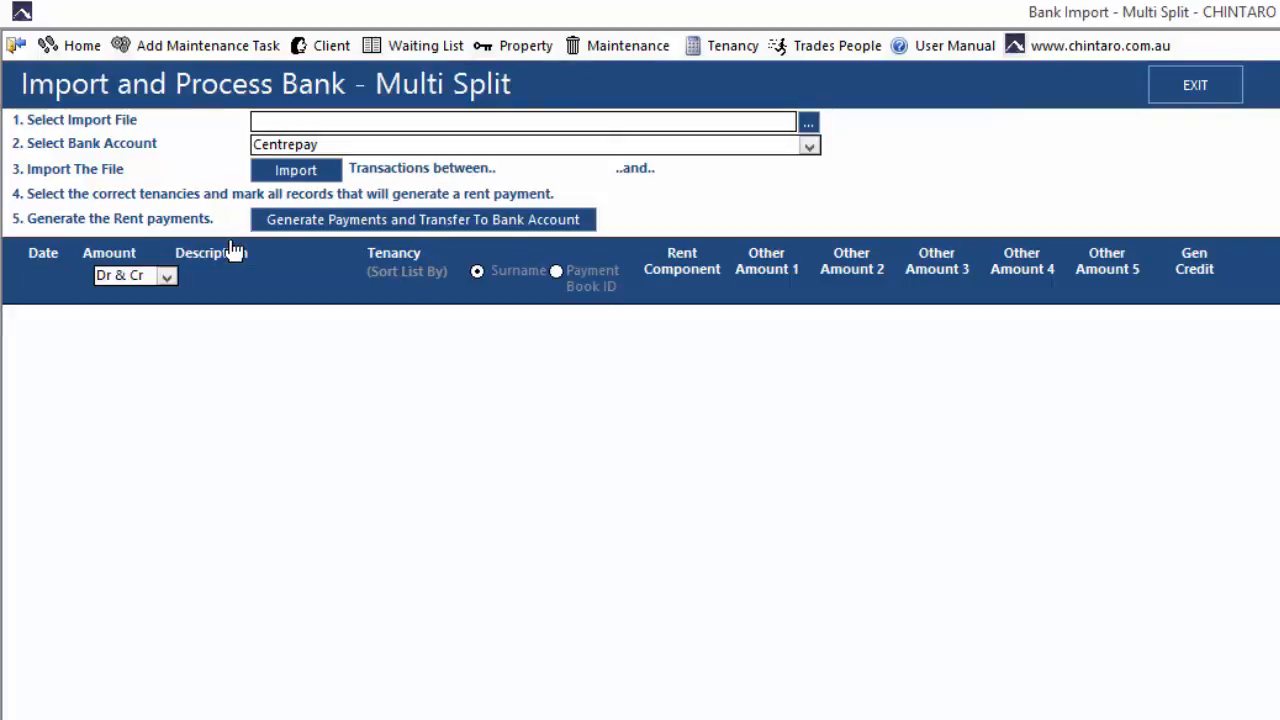
{"action": "left_click", "coordinate": [808, 121]}
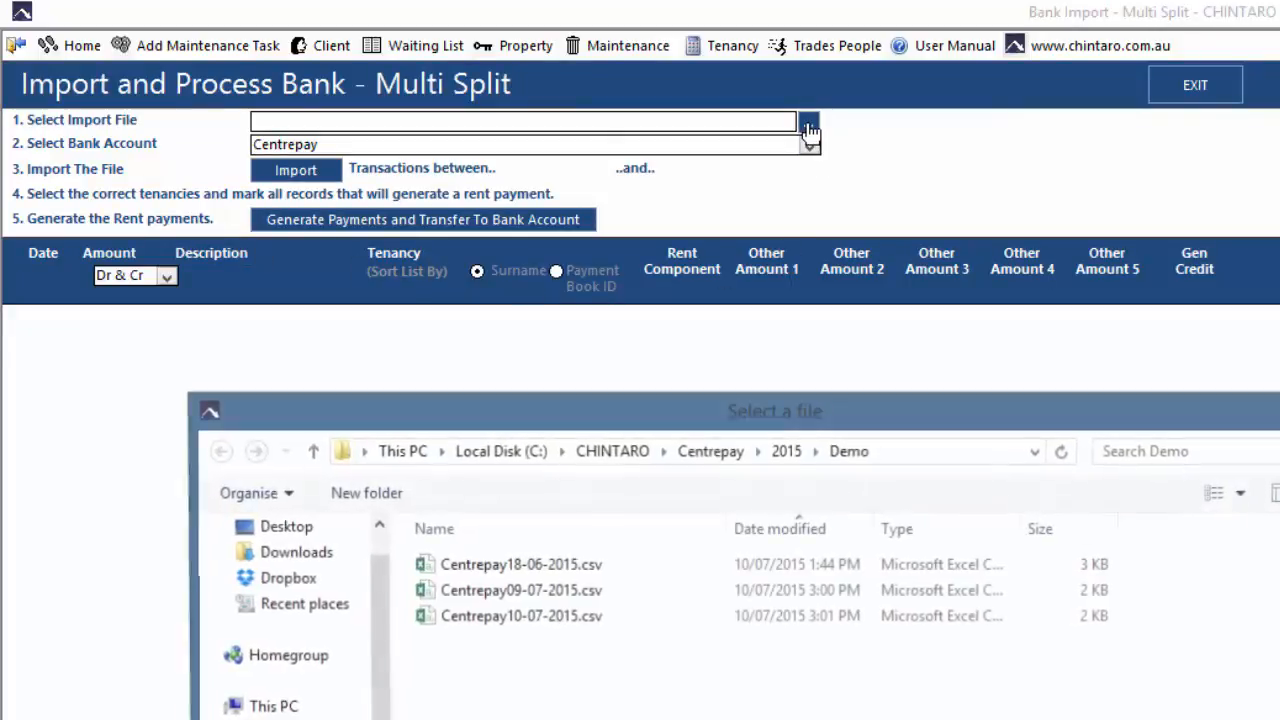
{"action": "double_click", "coordinate": [586, 590]}
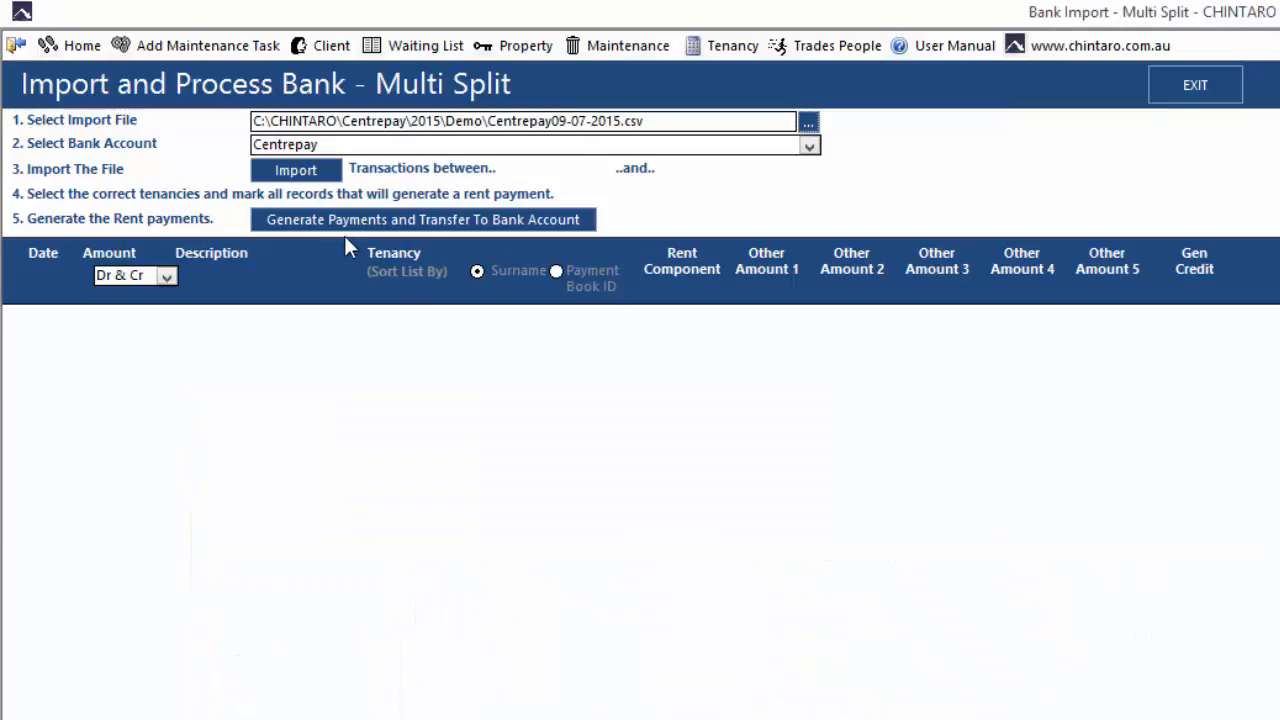
{"action": "left_click", "coordinate": [315, 177]}
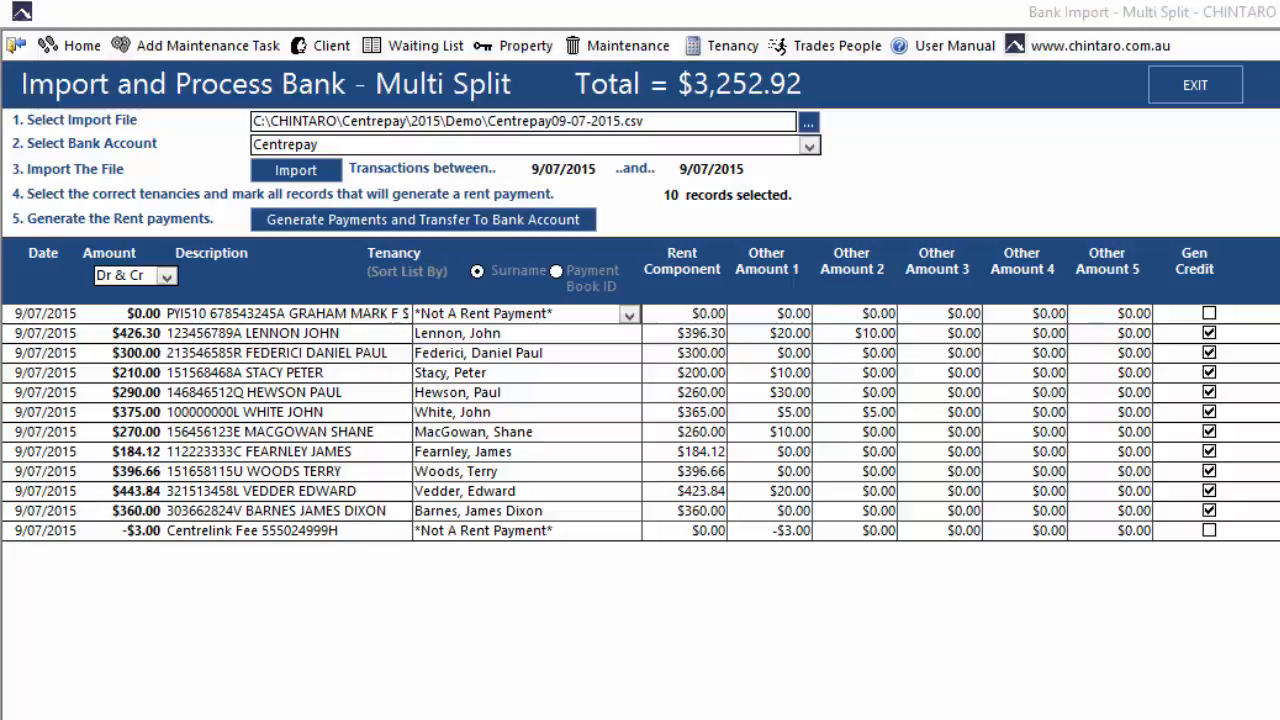
- Find the tenancy matched to the $426.30 row by surname, open it, and view its payment arrangements
{"action": "left_click", "coordinate": [722, 46]}
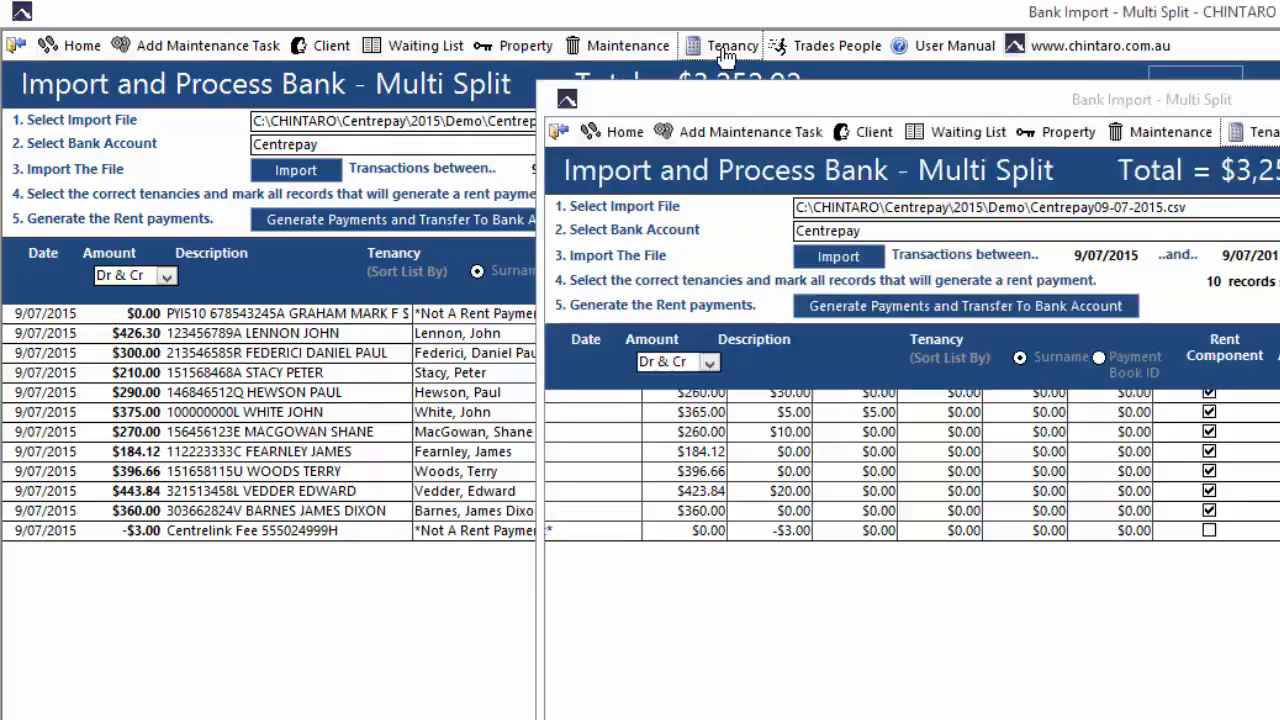
{"action": "left_click", "coordinate": [86, 178]}
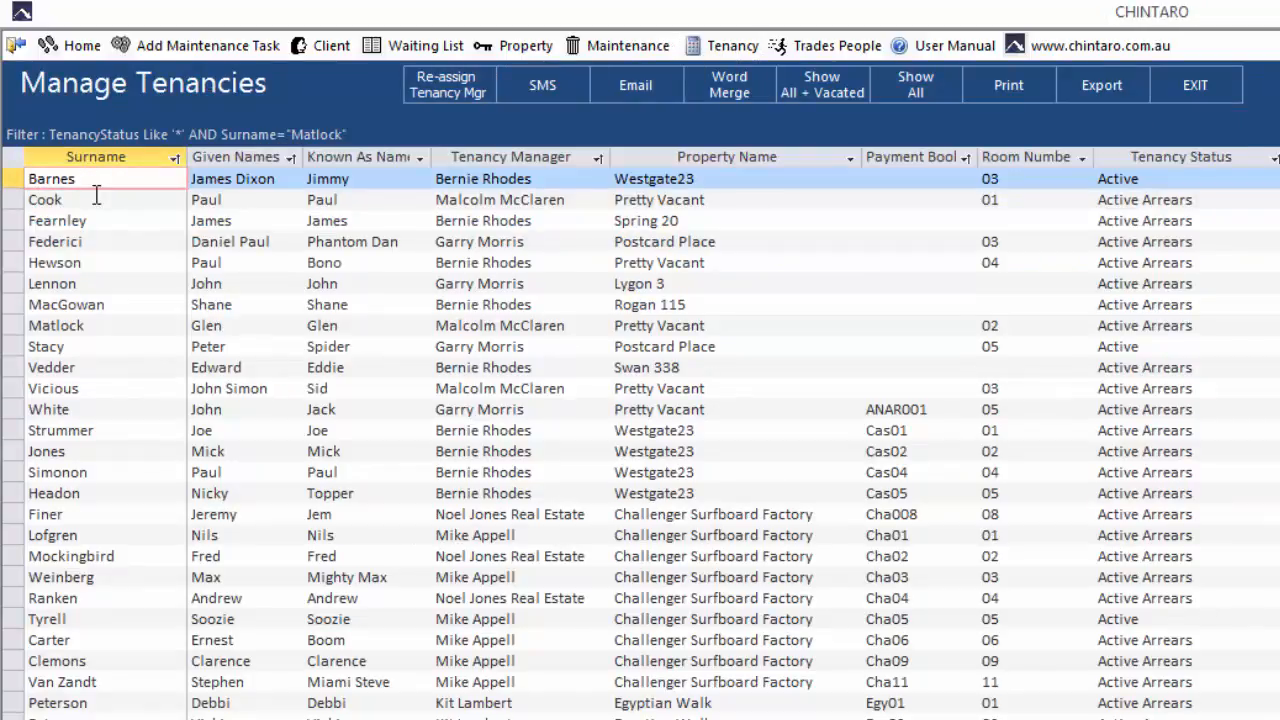
{"action": "type", "text": "lennon"}
{"action": "key", "text": "Return"}
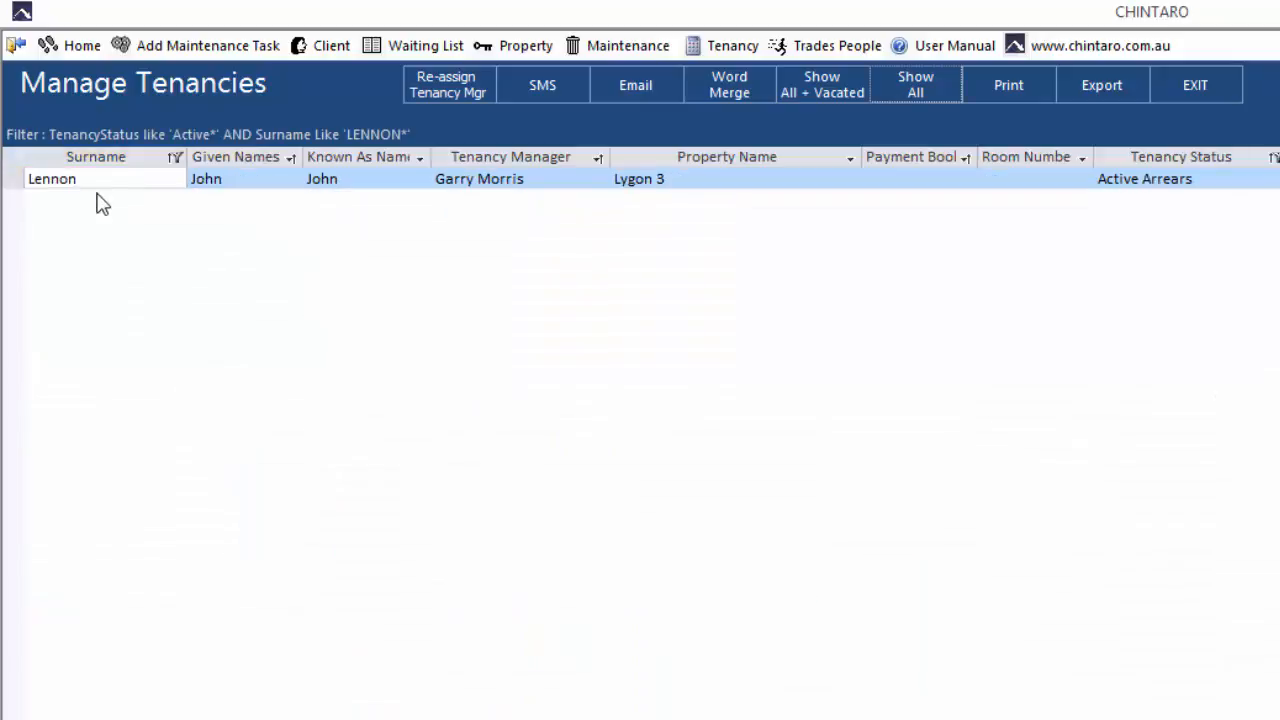
{"action": "left_click", "coordinate": [100, 183]}
{"action": "double_click", "coordinate": [100, 183]}
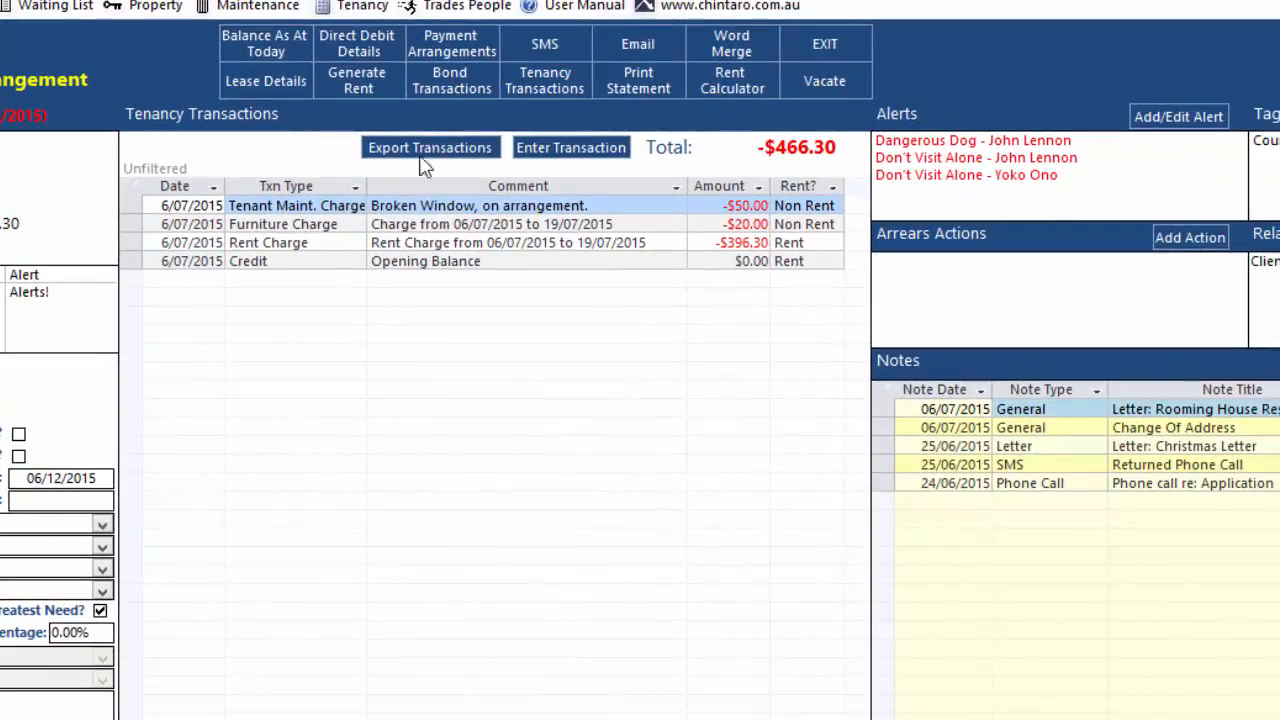
{"action": "left_click", "coordinate": [449, 52]}
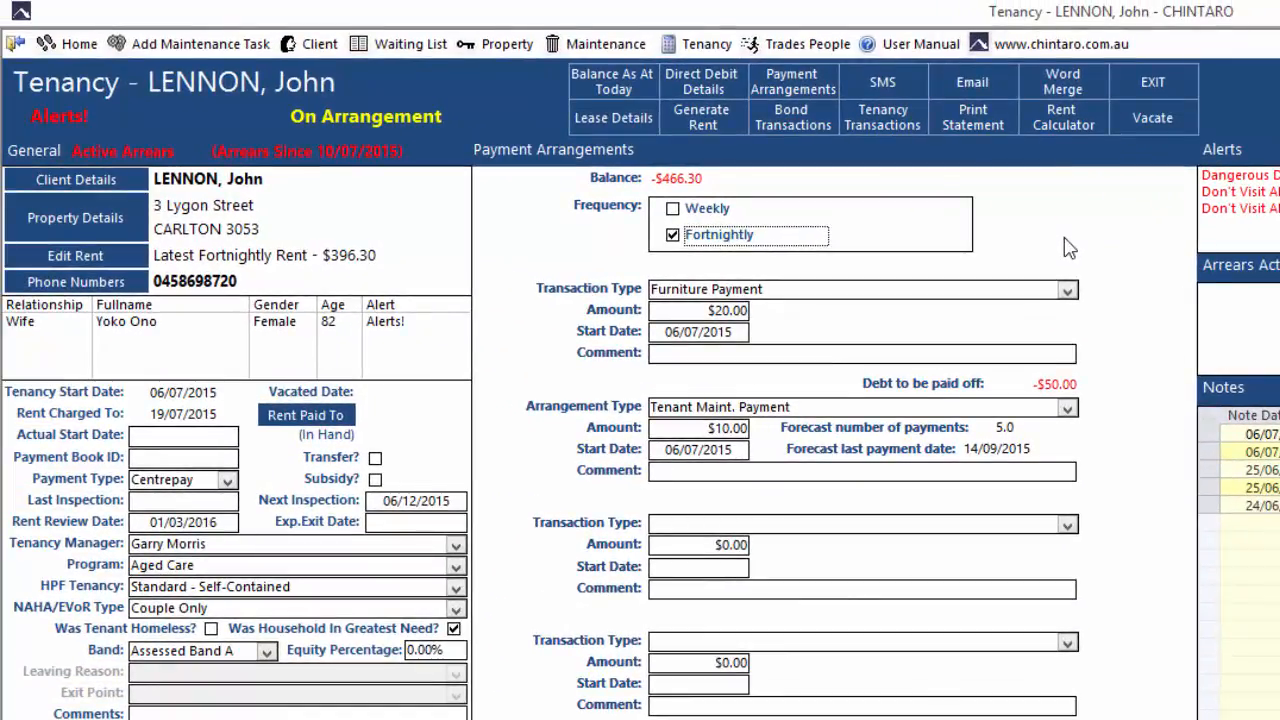
- Open Multi Bank Processing (2 Line) from the Finance bank functions
{"action": "left_click", "coordinate": [62, 47]}
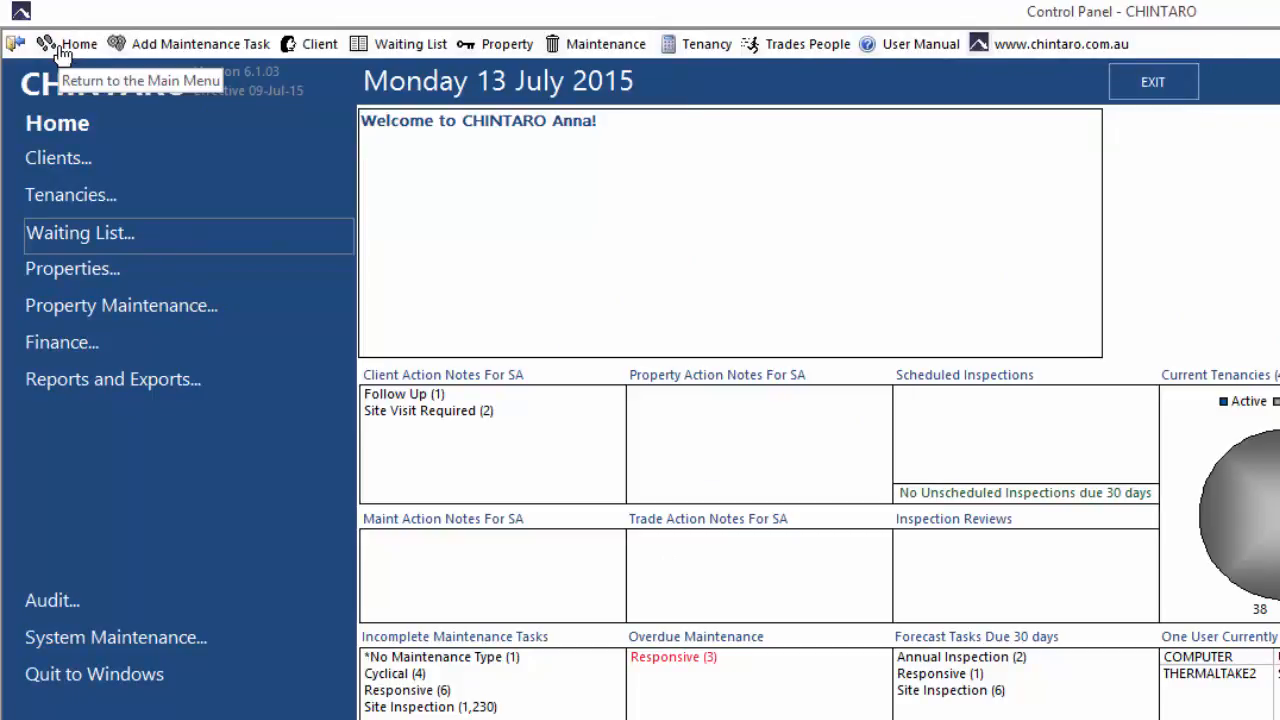
{"action": "left_click", "coordinate": [158, 348]}
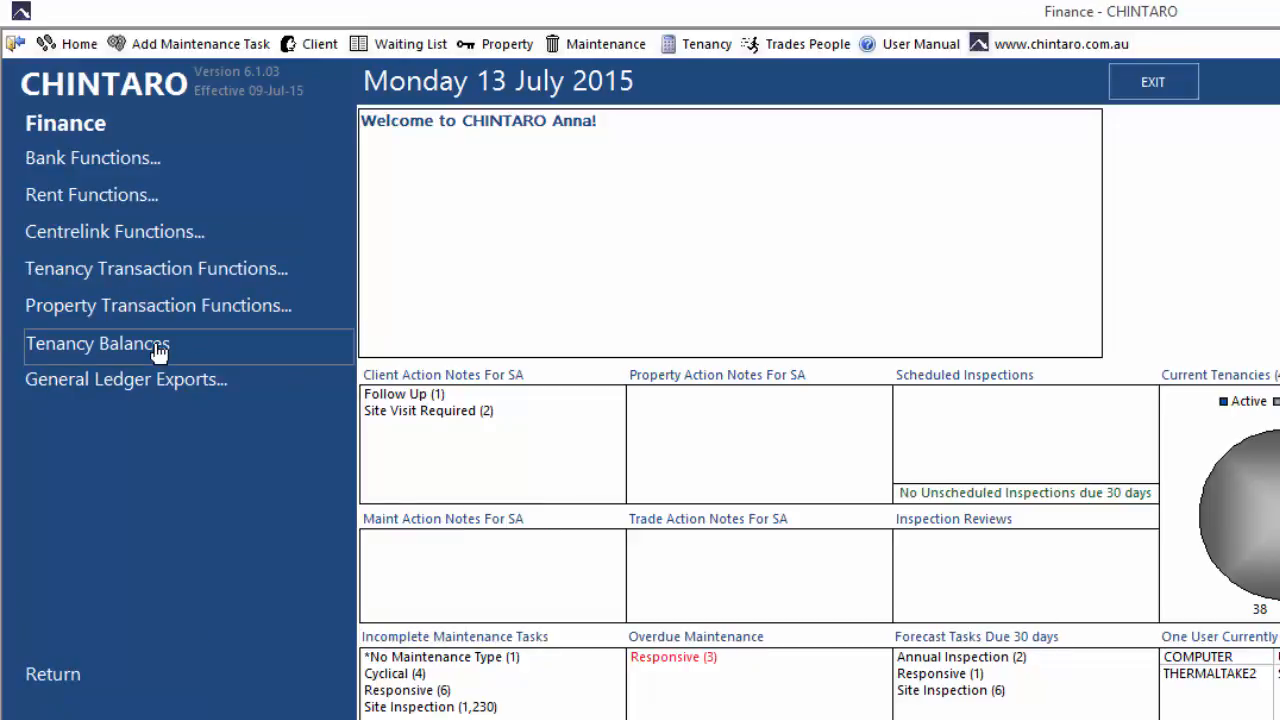
{"action": "left_click", "coordinate": [170, 162]}
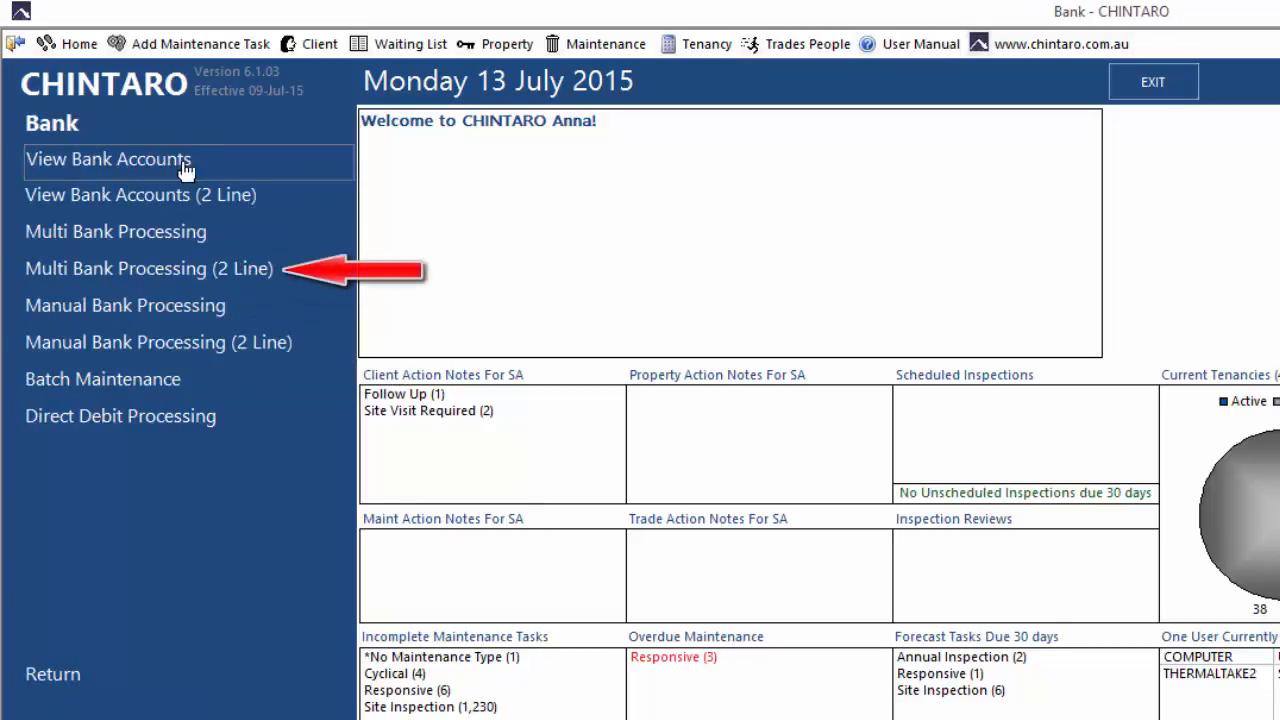
{"action": "left_click", "coordinate": [304, 279]}
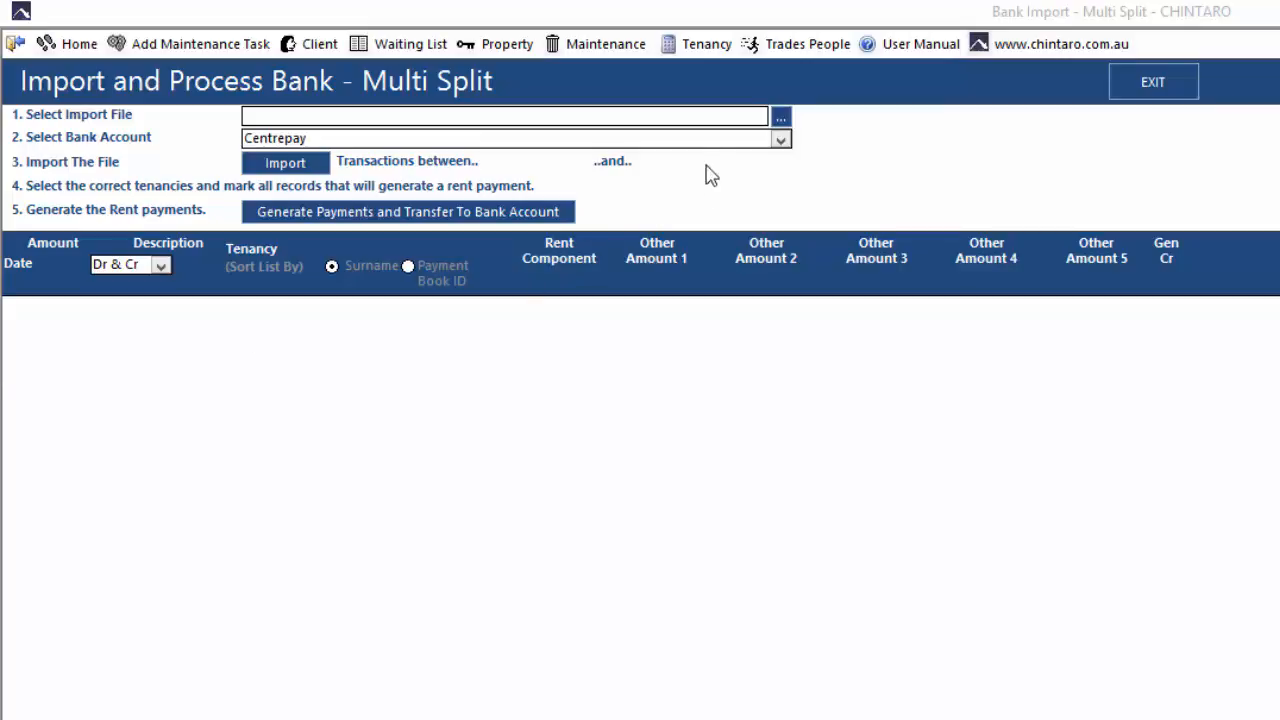
- Choose Centrepay09-07-2015.csv as the import file and import it into the Centrepay bank account
{"action": "left_click", "coordinate": [725, 112]}
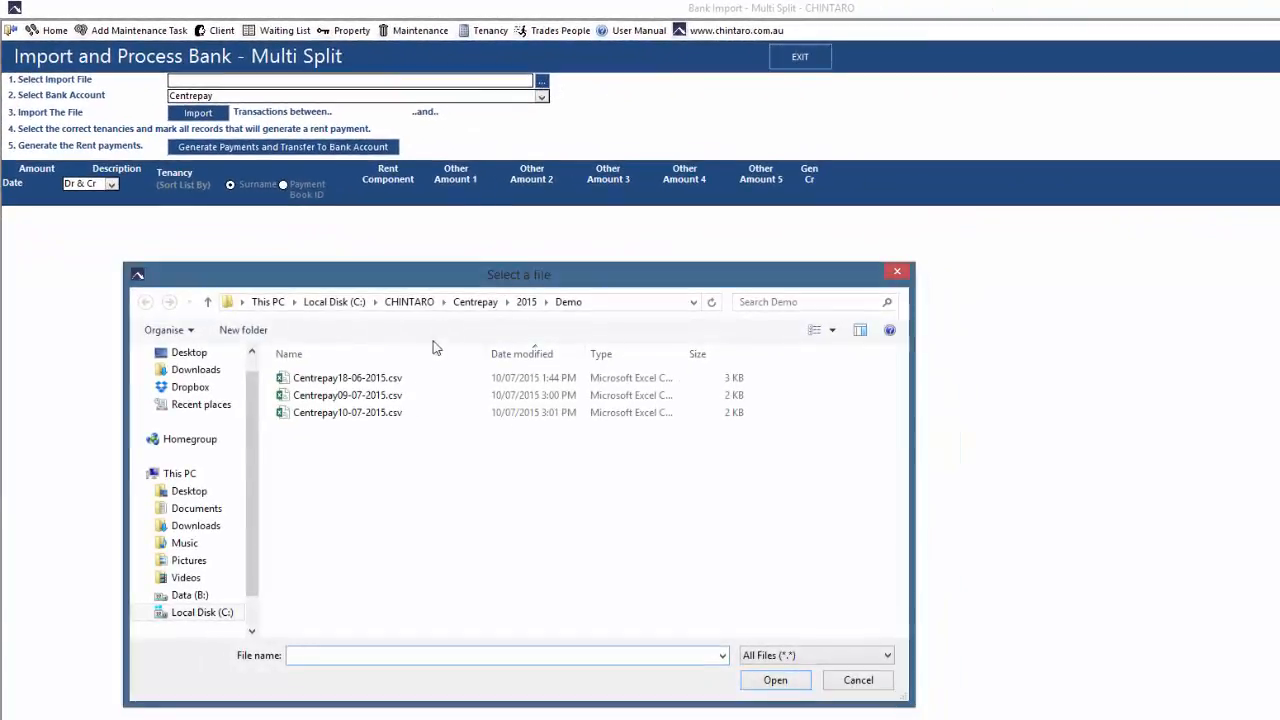
{"action": "left_click", "coordinate": [418, 396]}
{"action": "left_click", "coordinate": [762, 682]}
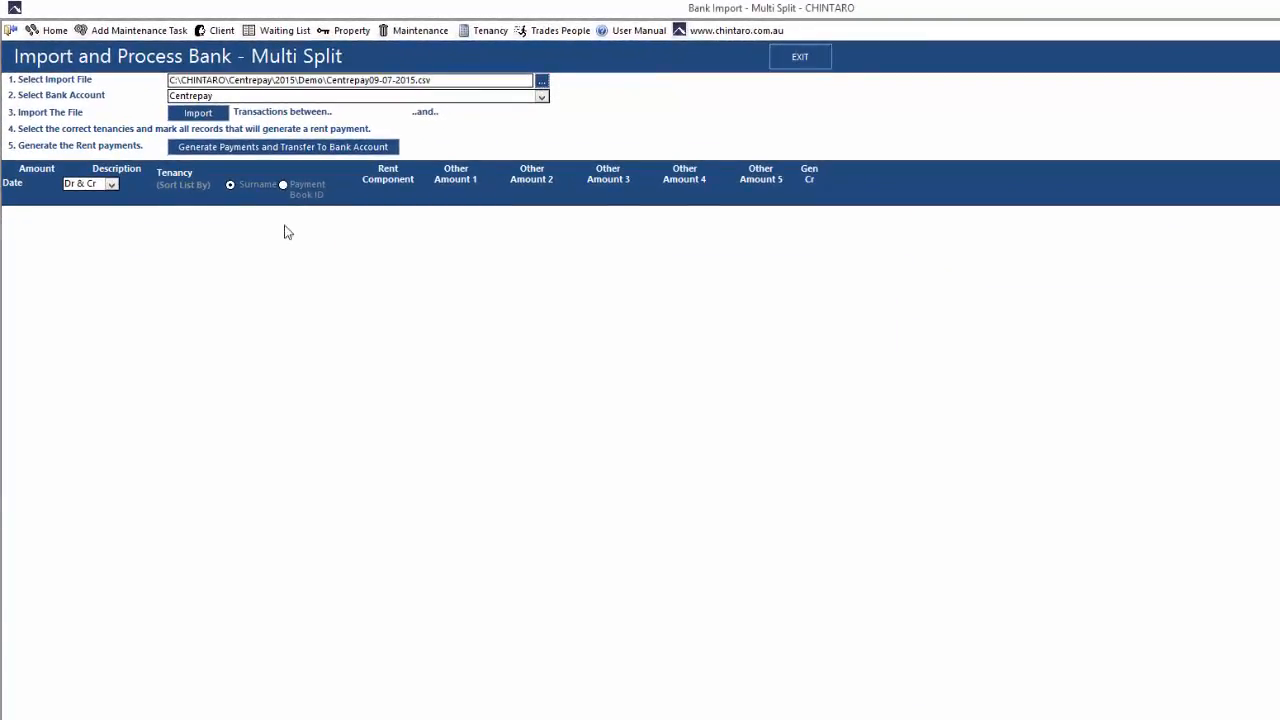
{"action": "left_click", "coordinate": [196, 113]}
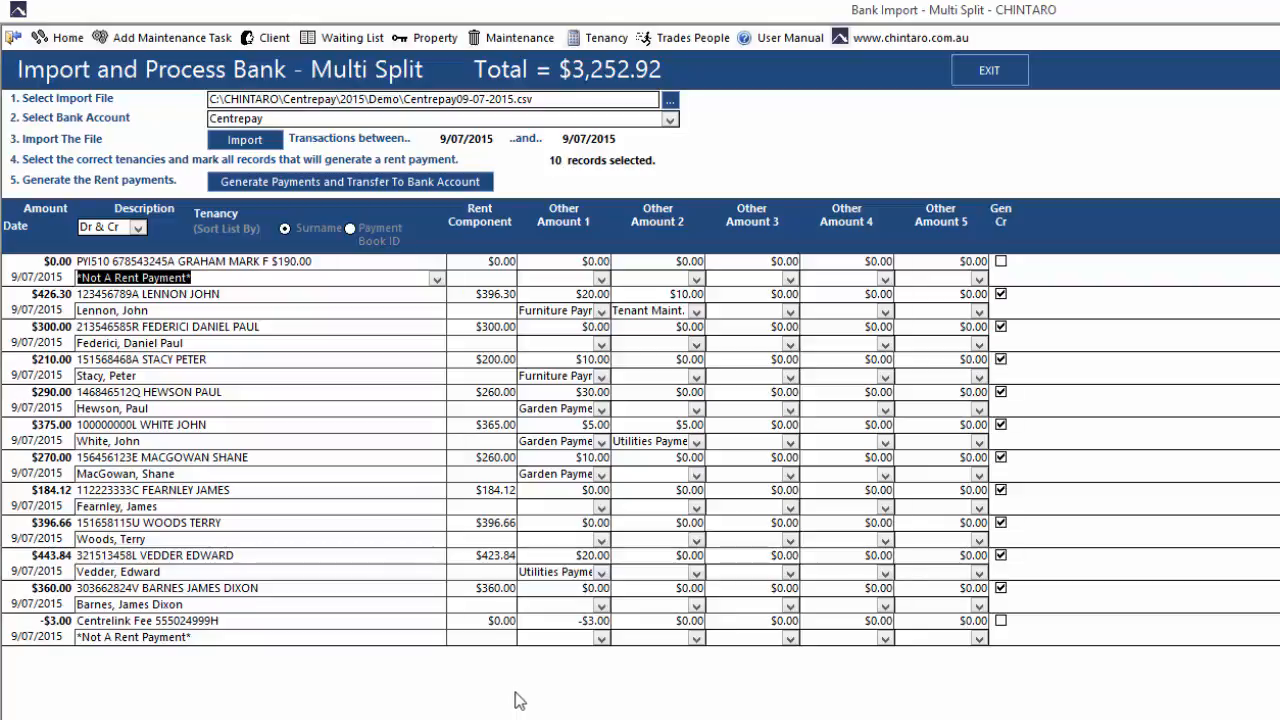
- Change the $426.30 row's split to $5 for the Tenant Maint. payment and $25 for the Furniture Payment
{"action": "left_click_drag", "start_coordinate": [666, 294], "coordinate": [730, 294]}
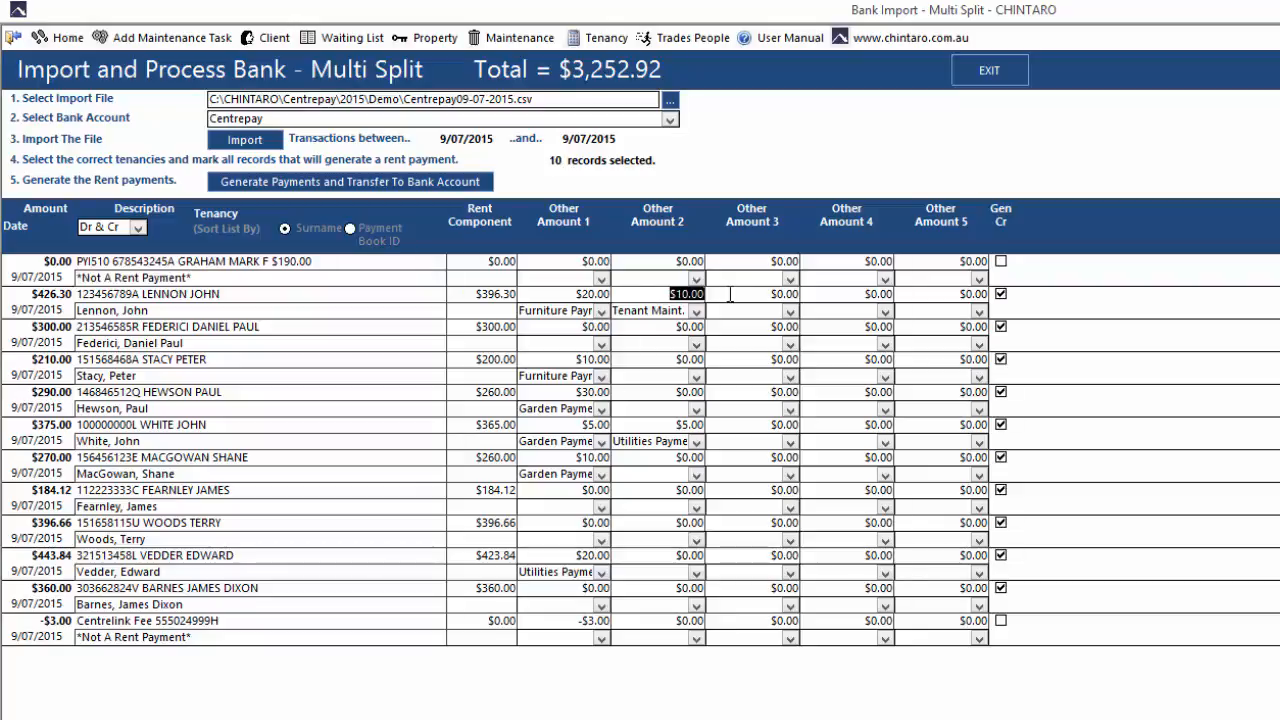
{"action": "type", "text": "5"}
{"action": "left_click_drag", "start_coordinate": [574, 294], "coordinate": [640, 298]}
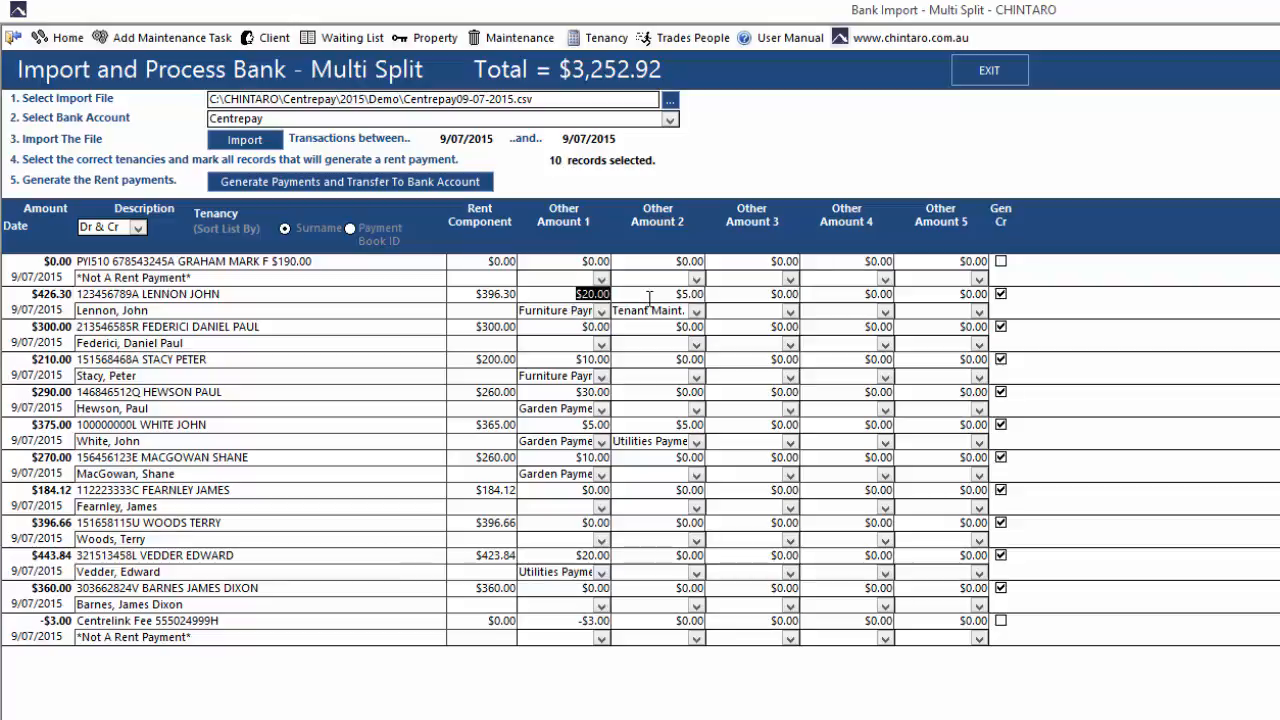
{"action": "type", "text": "25"}
{"action": "left_click", "coordinate": [513, 298]}
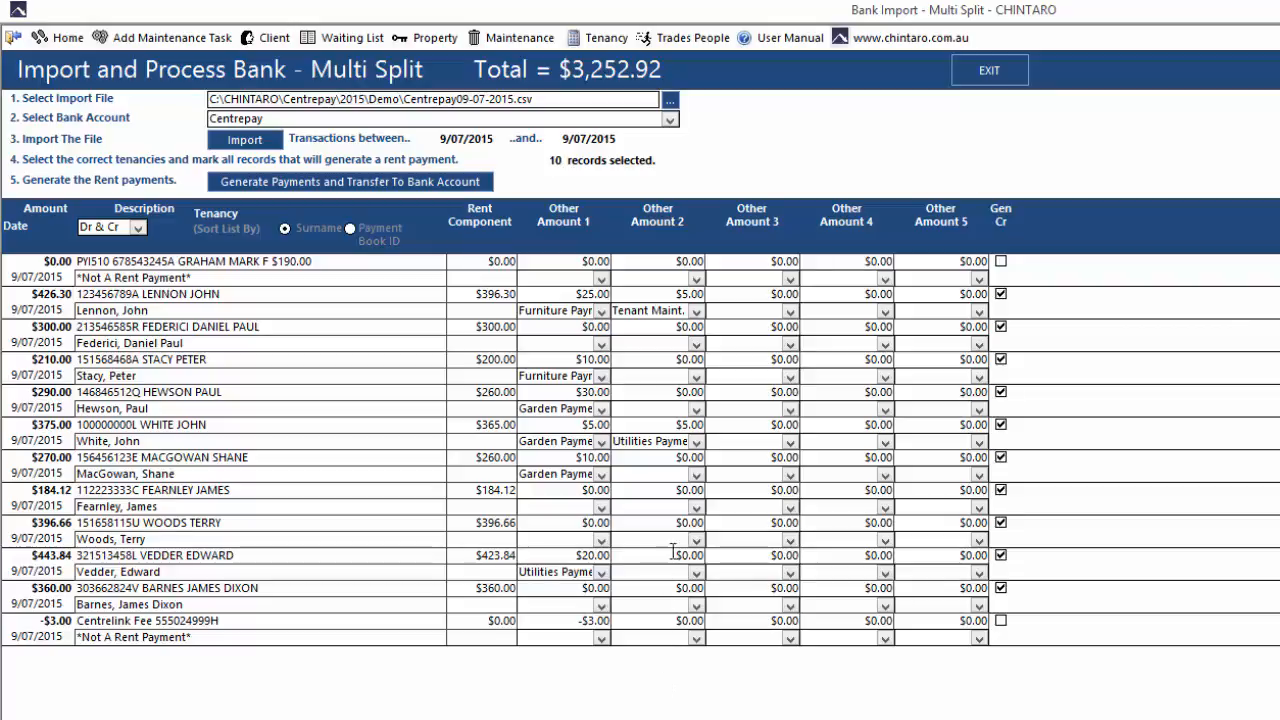
- Try to add $30 as Other Amount 2 on the $396.66 row and reset that amount to $0
{"action": "left_click", "coordinate": [673, 520]}
{"action": "type", "text": "30"}
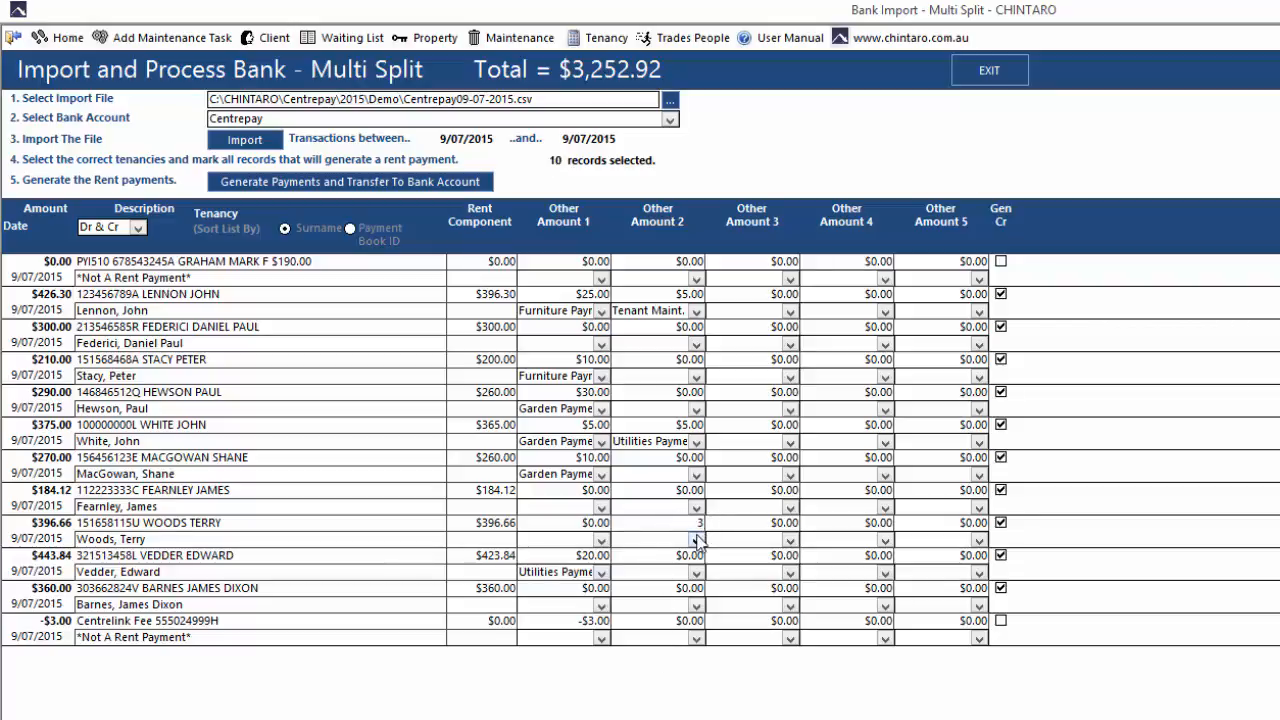
{"action": "left_click", "coordinate": [760, 568]}
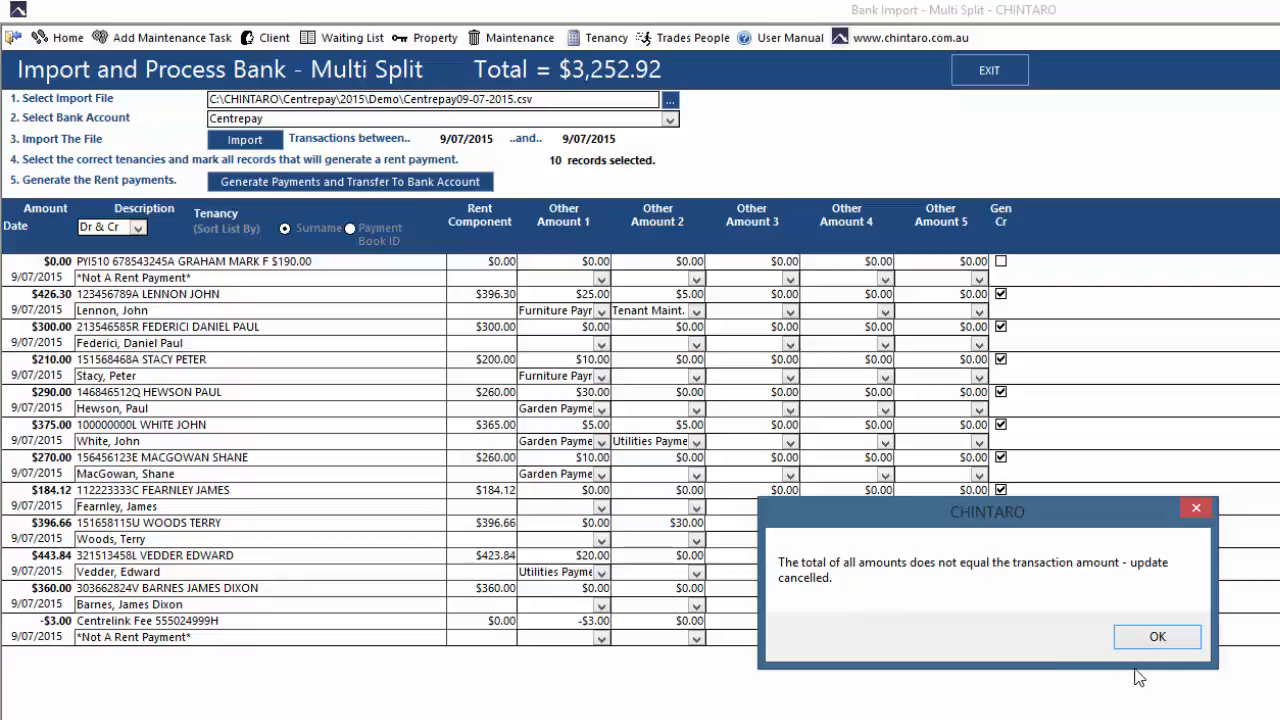
{"action": "left_click", "coordinate": [1155, 641]}
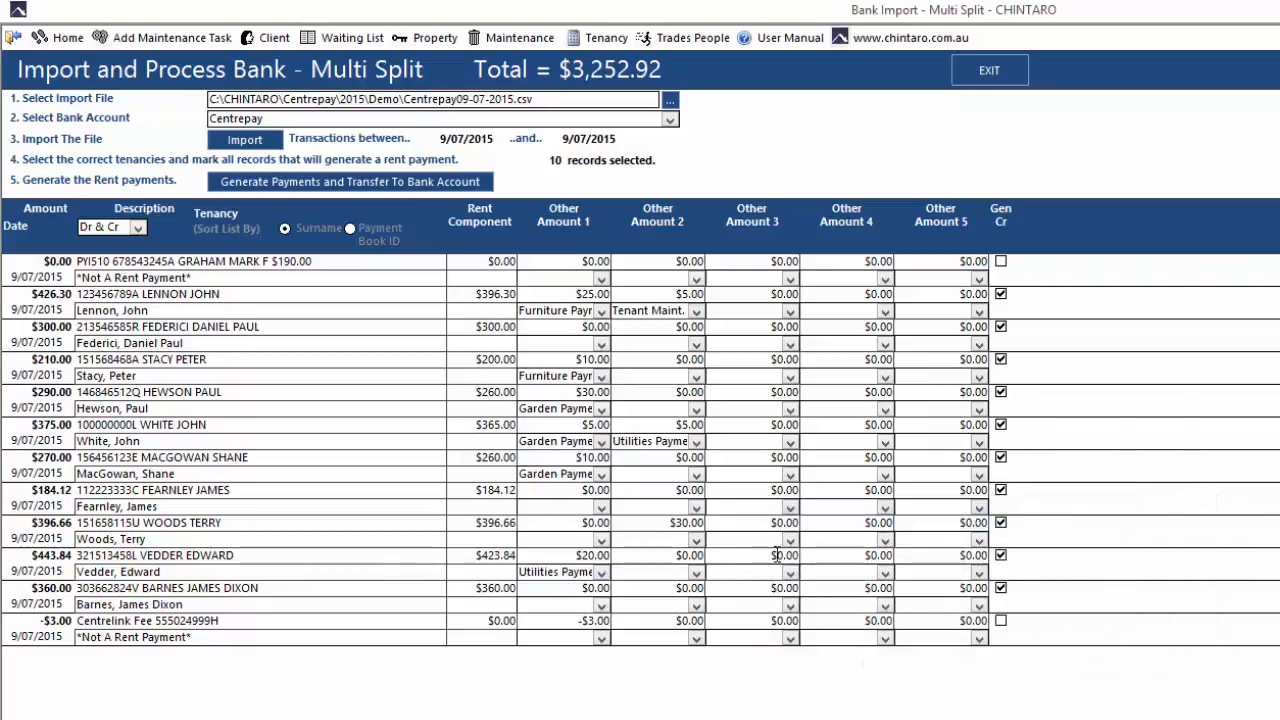
{"action": "left_click", "coordinate": [669, 521]}
{"action": "type", "text": "0"}
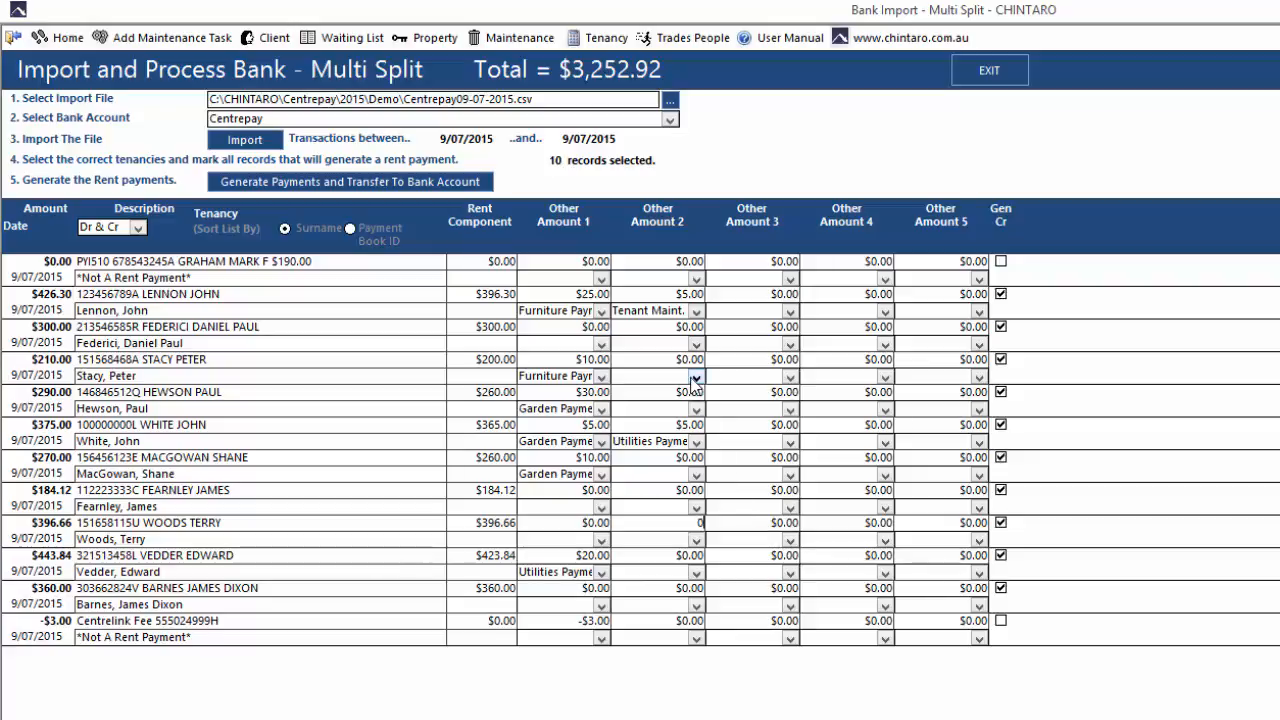
- Restore the $426.30 row's split to $20 for Other Amount 1 and $10 for Other Amount 2
{"action": "left_click", "coordinate": [578, 296]}
{"action": "double_click", "coordinate": [585, 296]}
{"action": "type", "text": "20"}
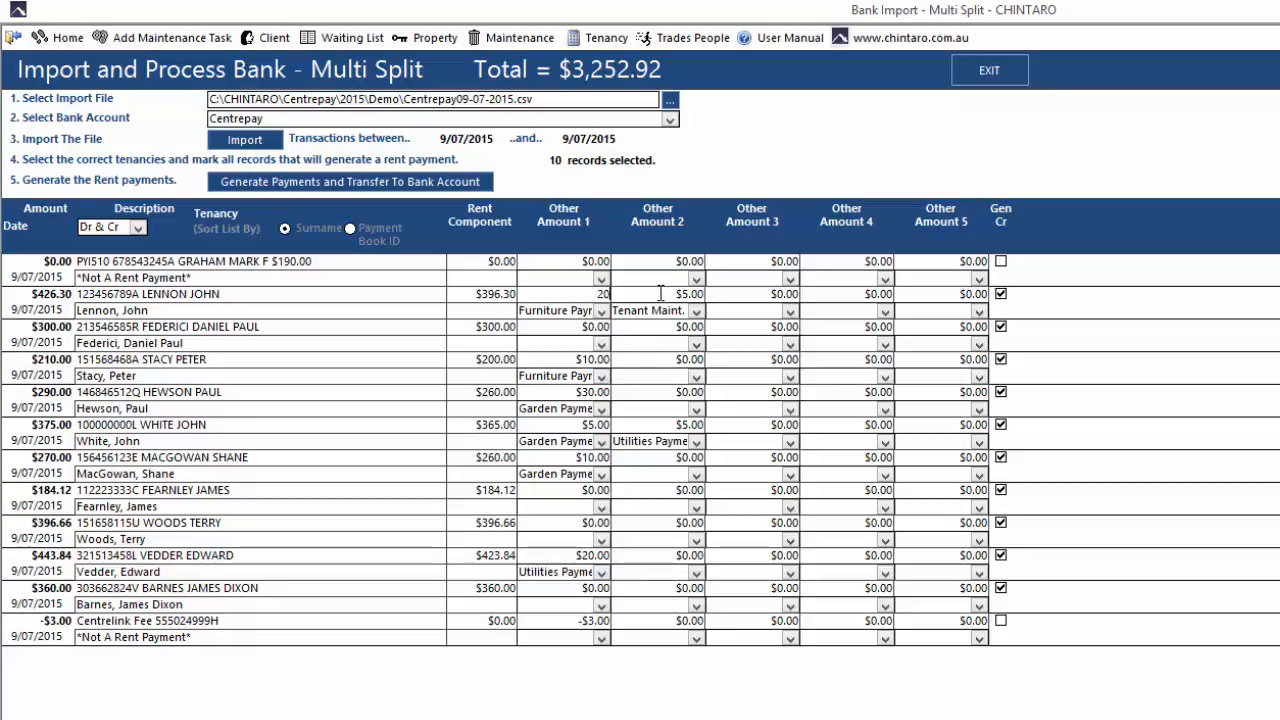
{"action": "left_click", "coordinate": [675, 293]}
{"action": "double_click", "coordinate": [675, 293]}
{"action": "type", "text": "1"}
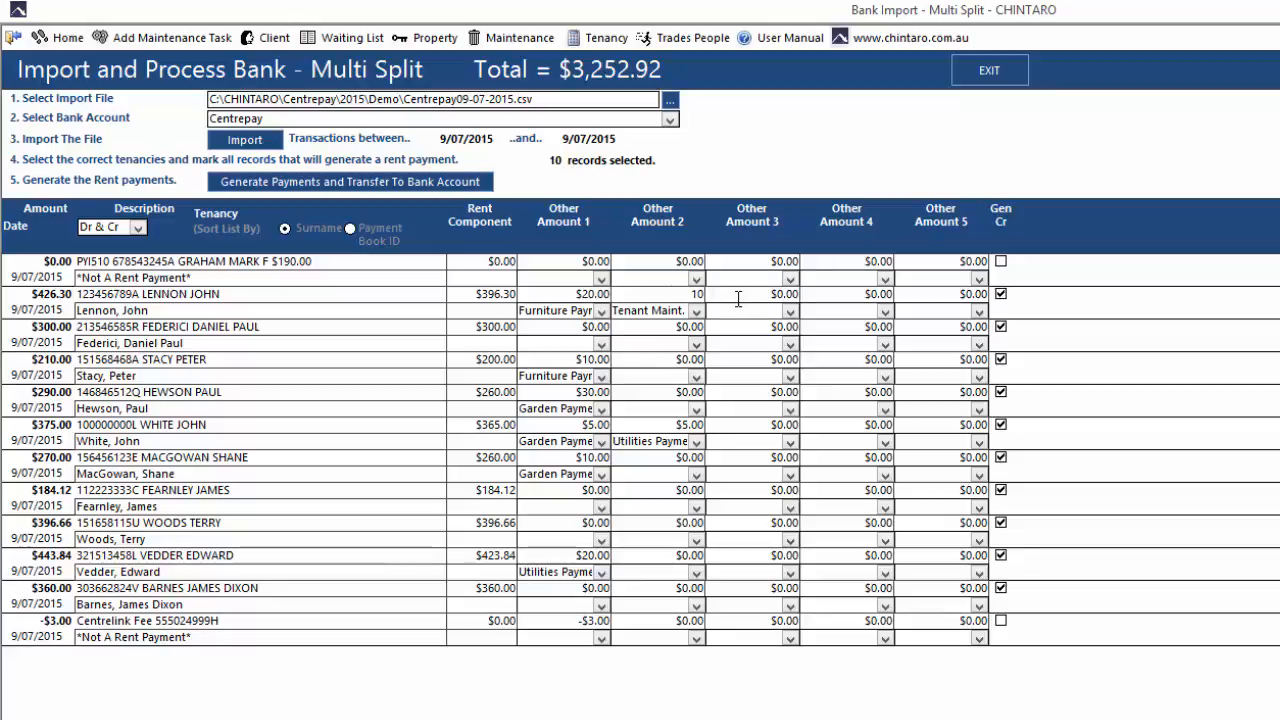
{"action": "type", "text": "0"}
{"action": "key", "text": "Tab"}
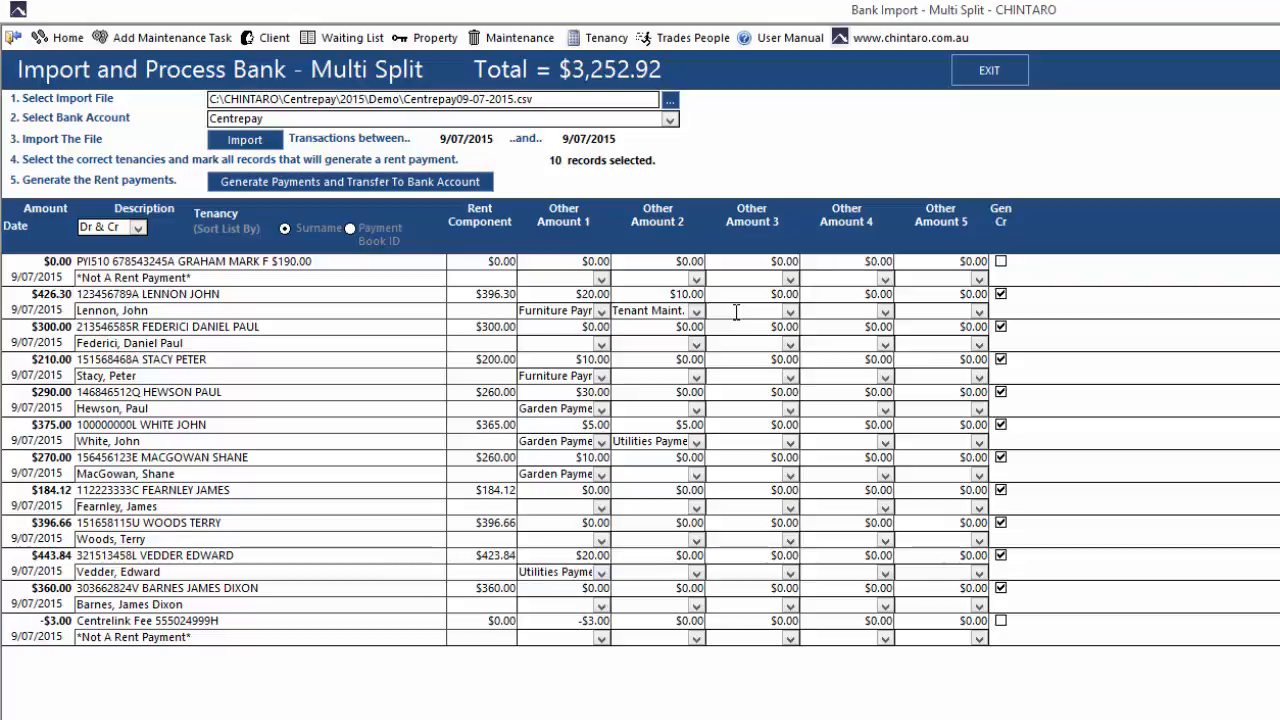
- Generate the rent payments from the marked rows and transfer the transactions to the bank account
{"action": "left_click", "coordinate": [459, 183]}
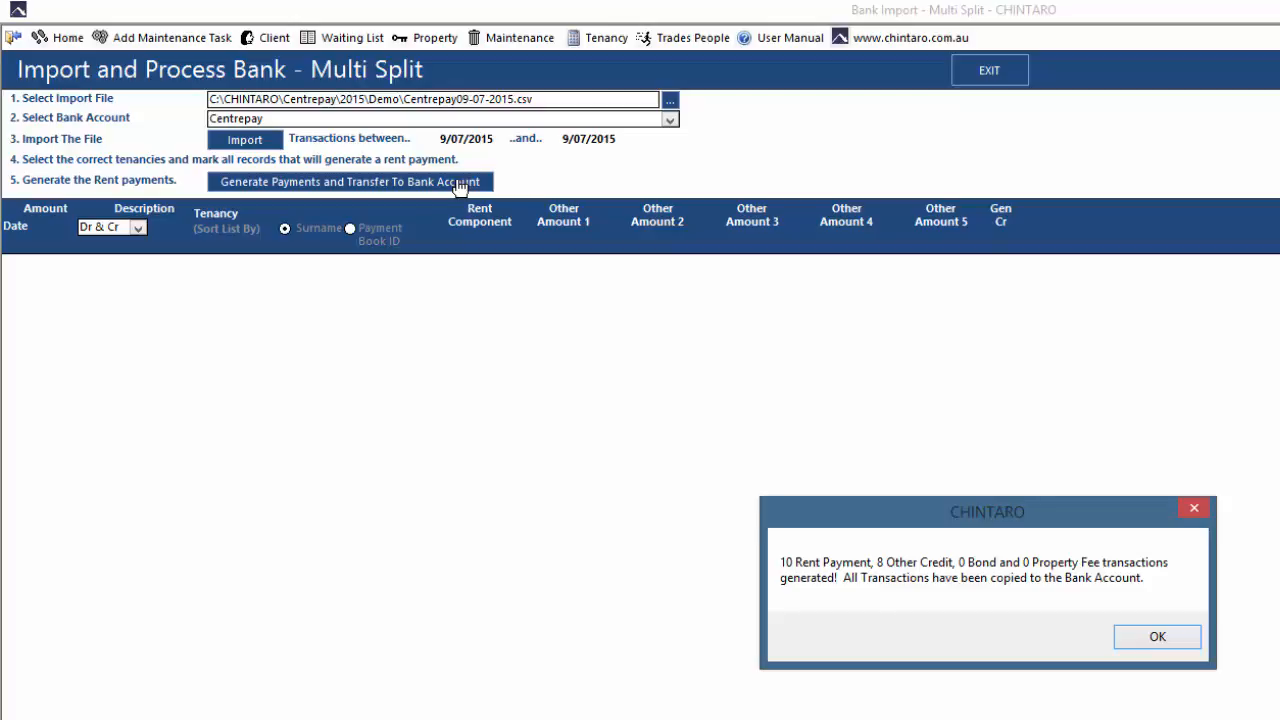
{"action": "left_click", "coordinate": [1170, 648]}
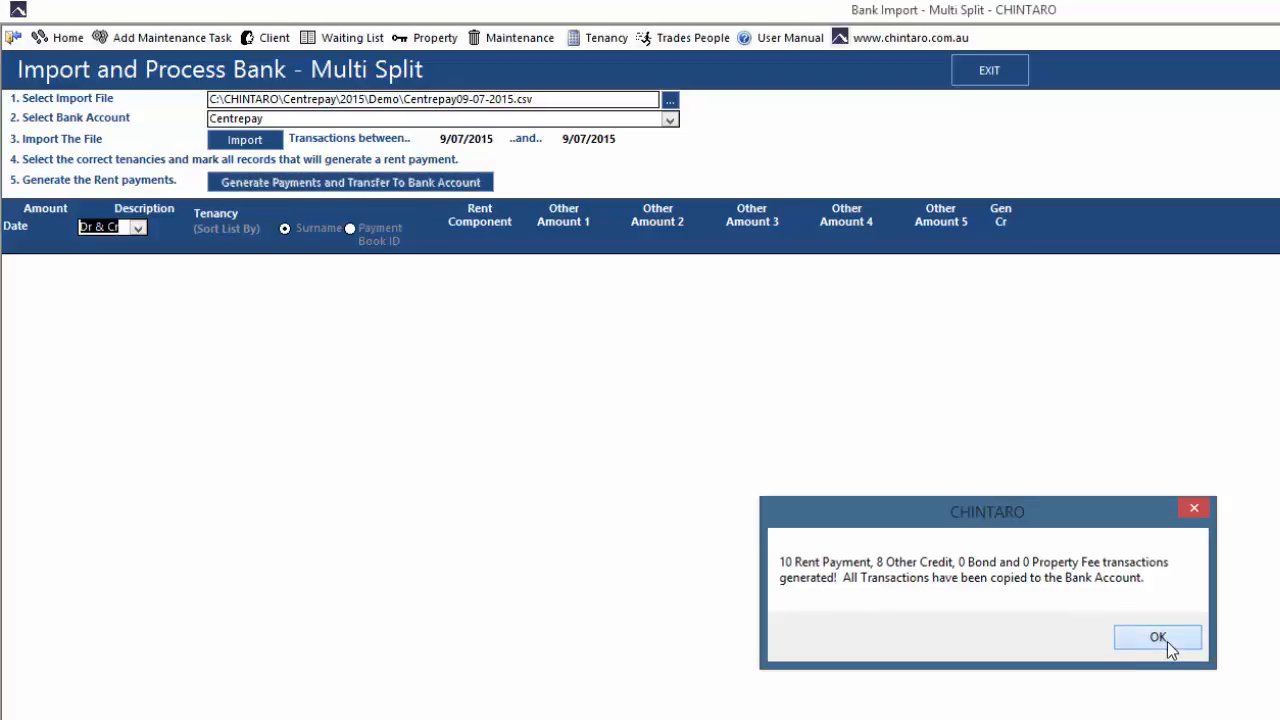
- Find the tenancy matched to the $426.30 payment by surname and open its tenancy transactions
{"action": "left_click", "coordinate": [607, 40]}
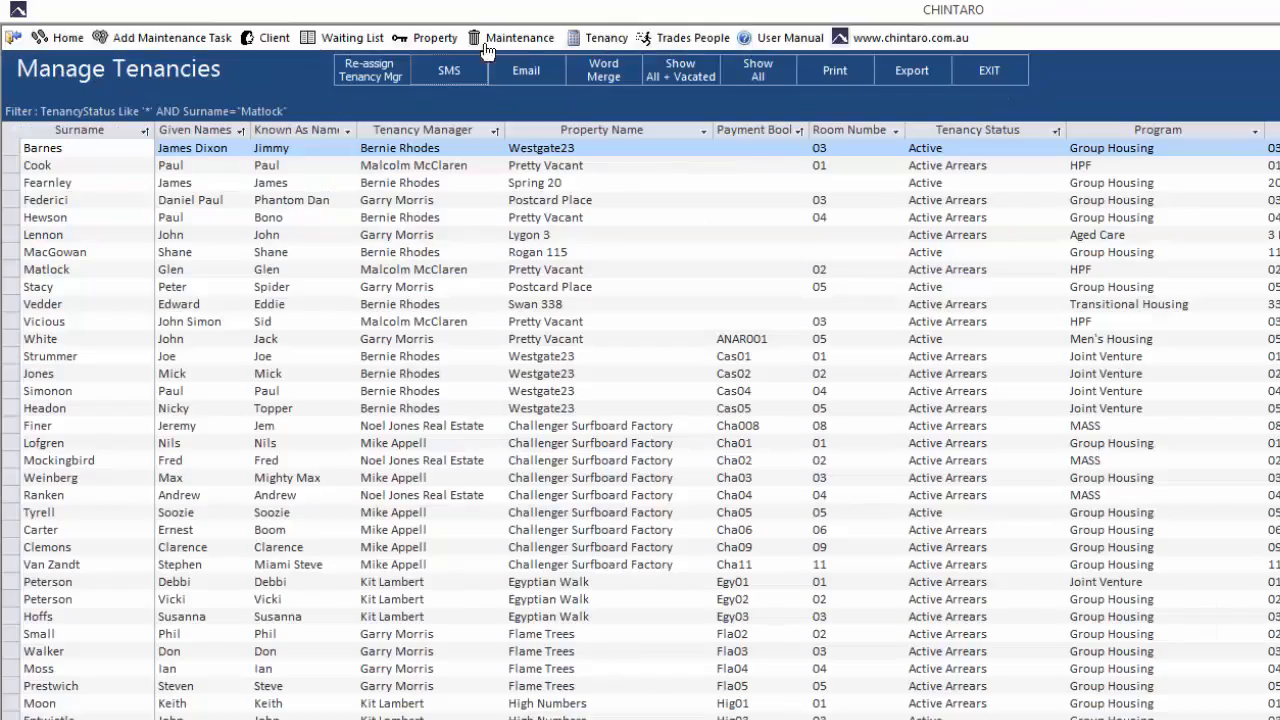
{"action": "left_click", "coordinate": [103, 165]}
{"action": "type", "text": "lenn"}
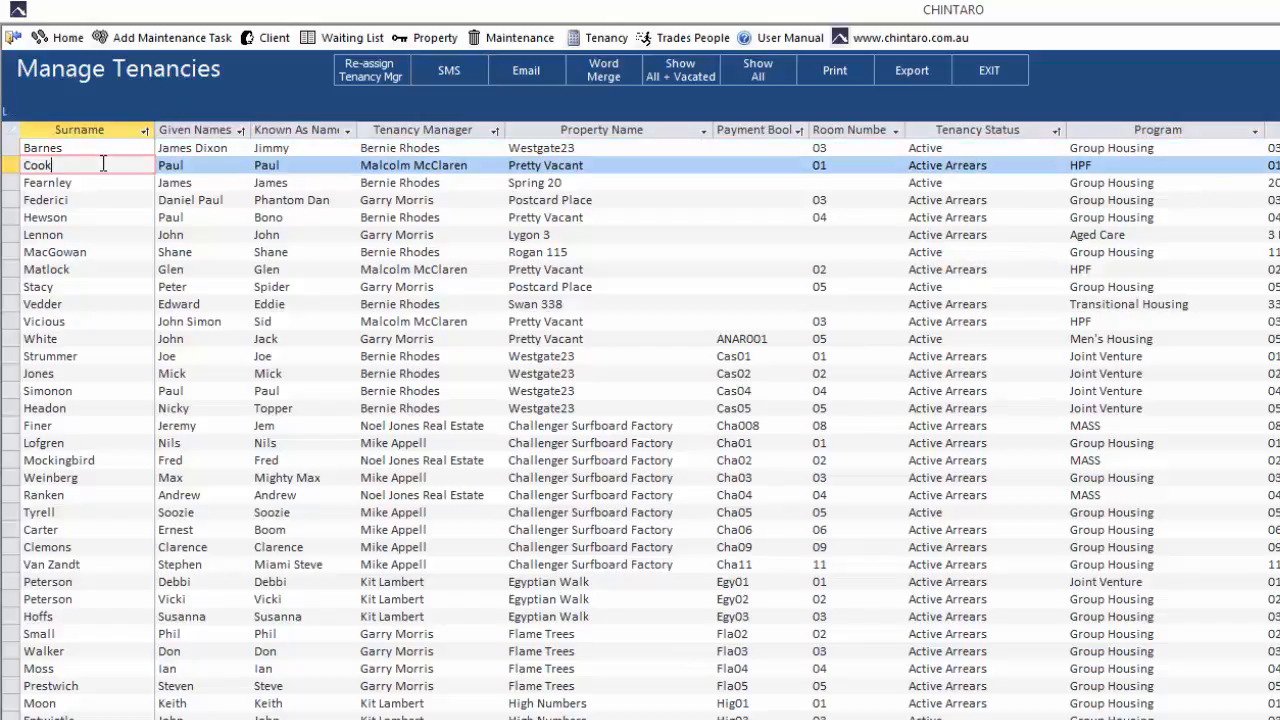
{"action": "type", "text": "on"}
{"action": "key", "text": "Return"}
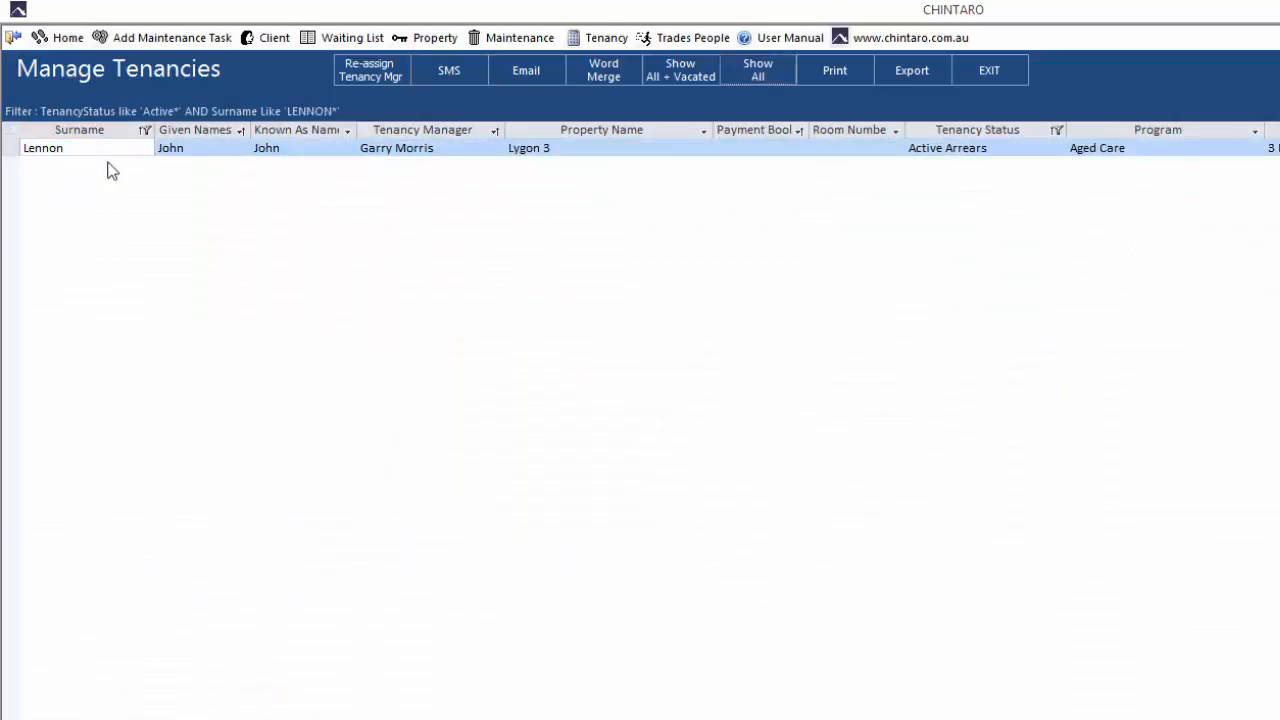
{"action": "left_click", "coordinate": [170, 148]}
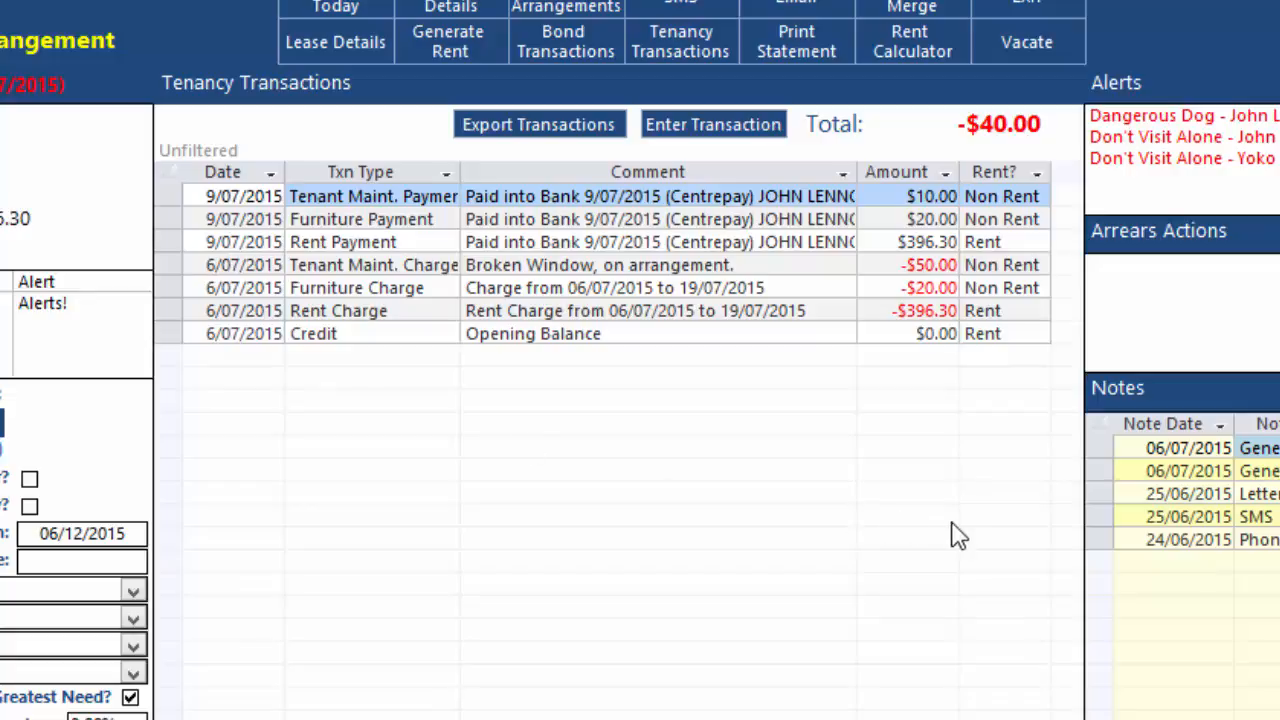
- Filter the tenancy's transactions to show only Rent entries
{"action": "left_click", "coordinate": [949, 160]}
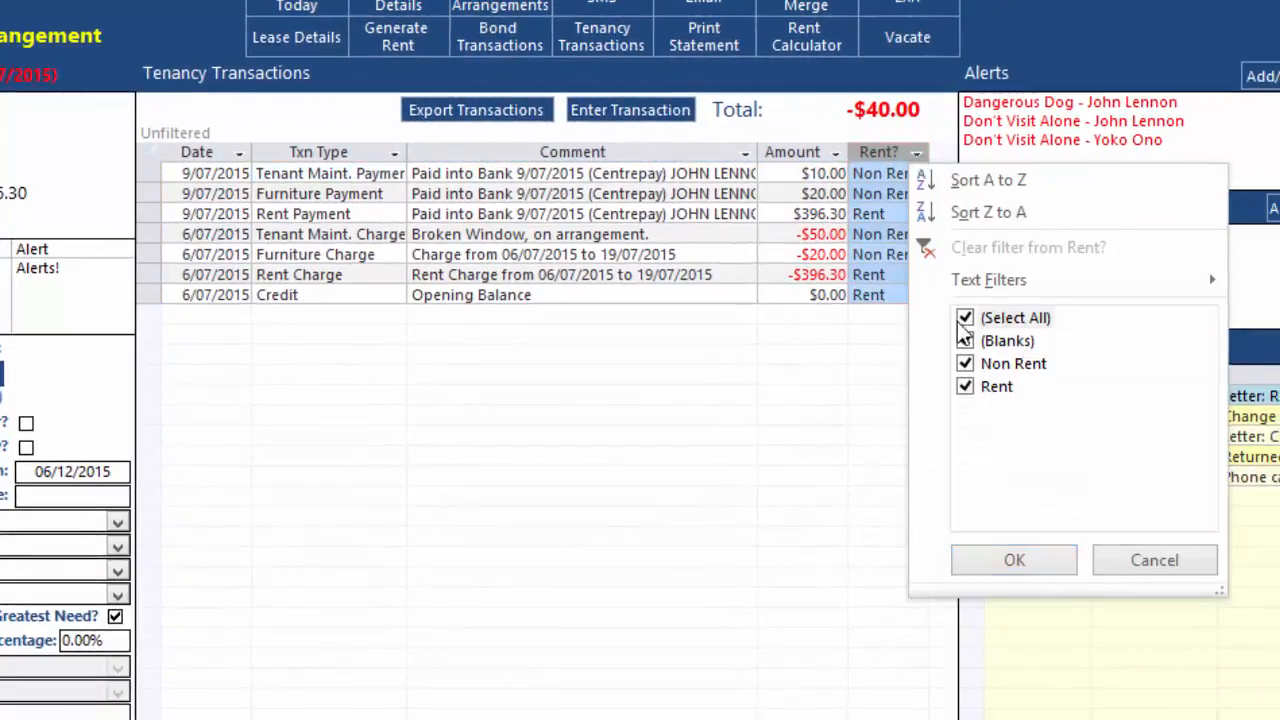
{"action": "left_click", "coordinate": [998, 328]}
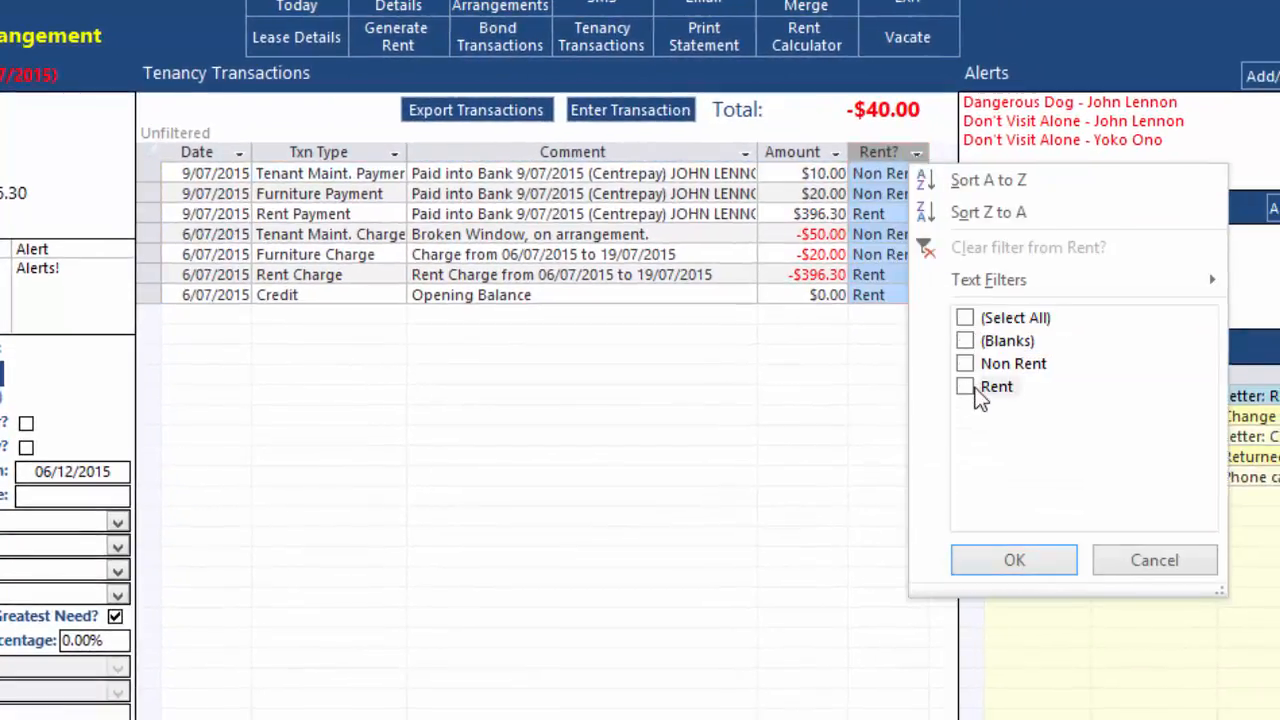
{"action": "left_click", "coordinate": [976, 387]}
{"action": "left_click", "coordinate": [988, 566]}
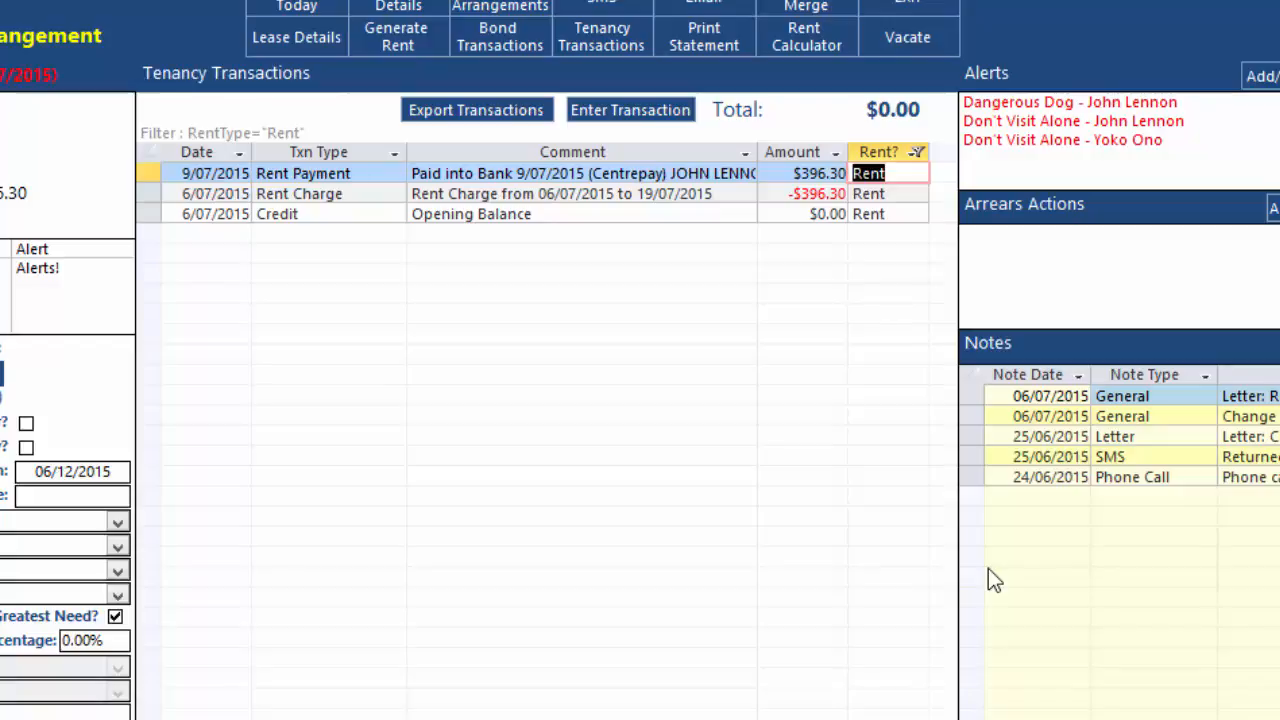
- Switch the tenancy's transaction filter to show only Non Rent entries
{"action": "left_click", "coordinate": [918, 153]}
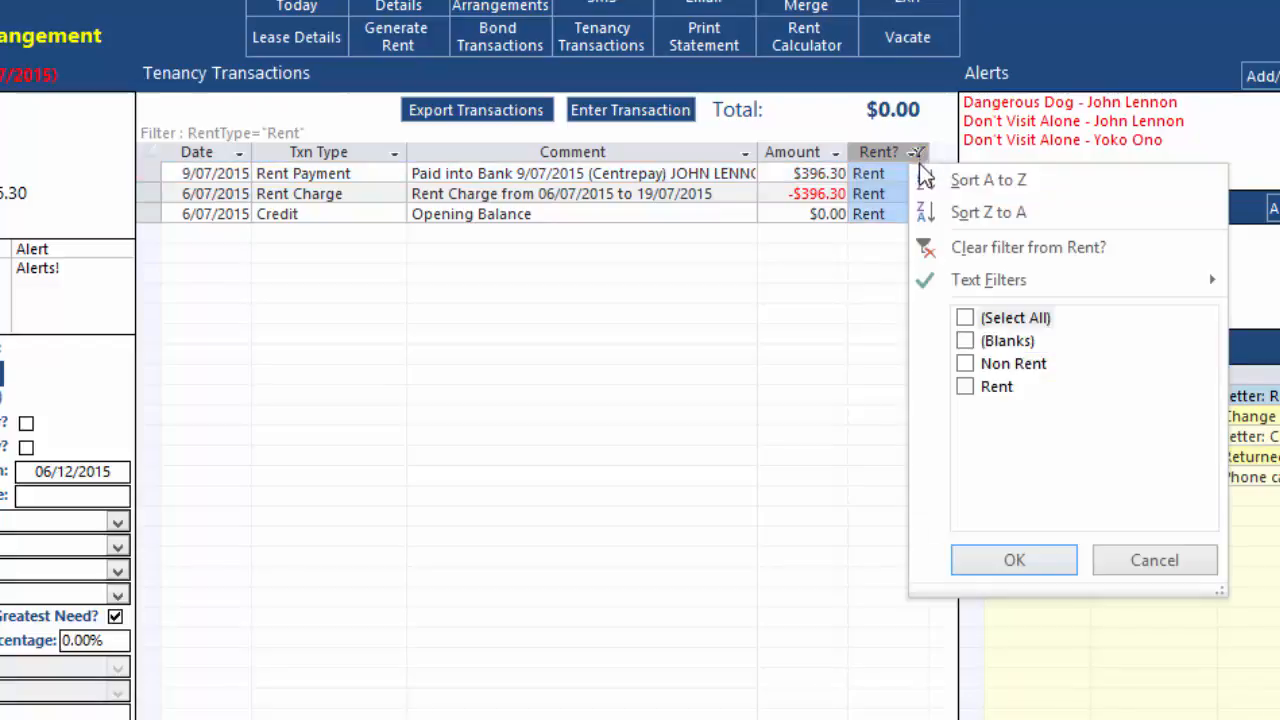
{"action": "left_click", "coordinate": [964, 363]}
{"action": "left_click", "coordinate": [1004, 560]}
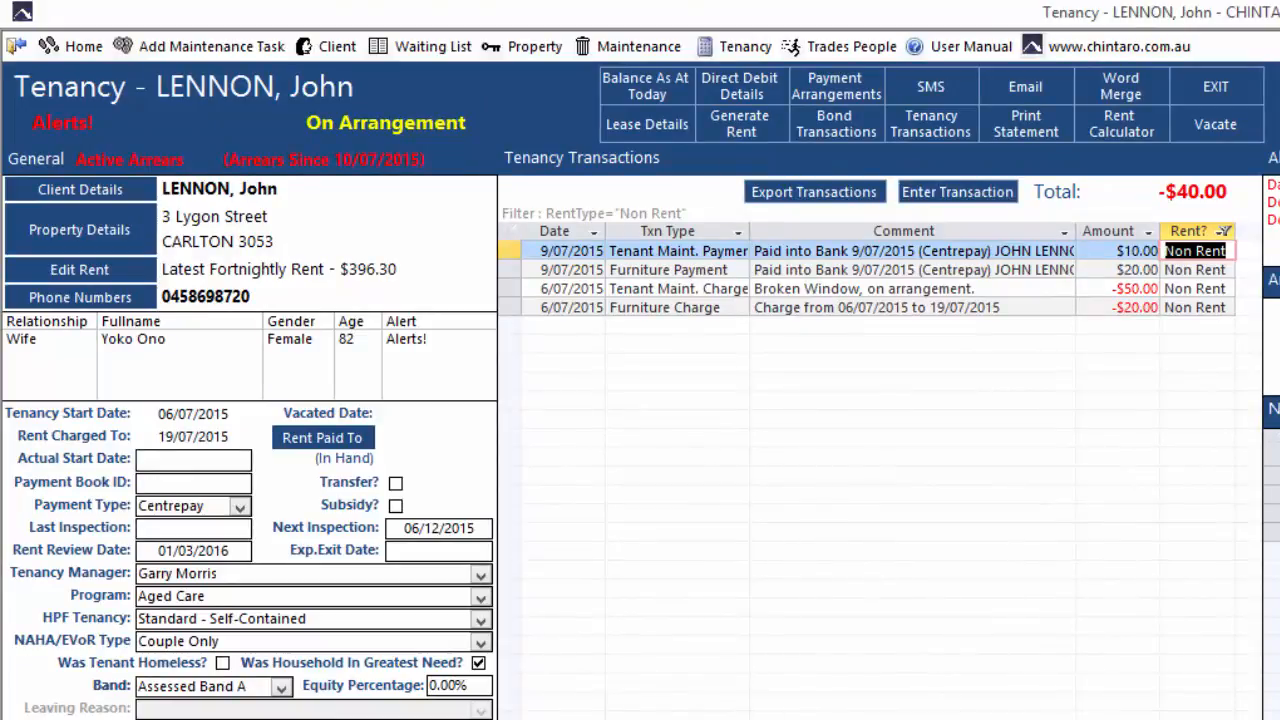
- Open View Bank Accounts from the Finance bank functions and look through the Centrepay account's transactions
{"action": "left_click", "coordinate": [92, 47]}
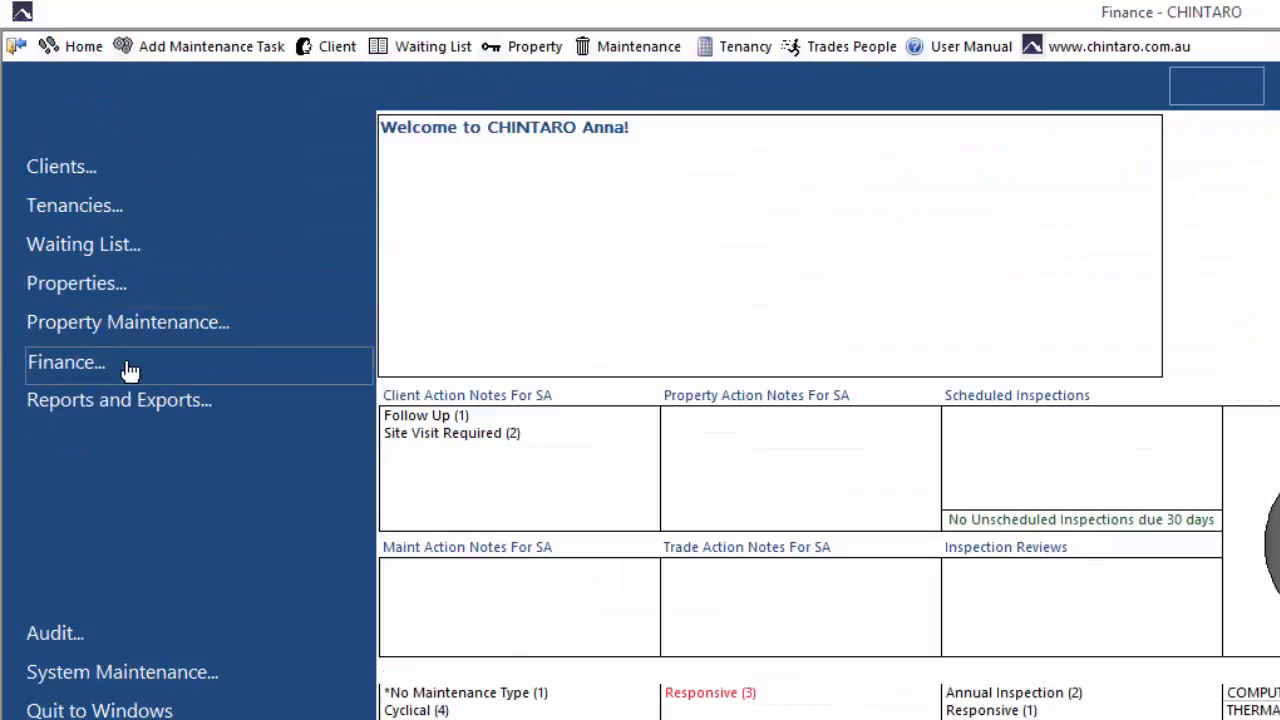
{"action": "left_click", "coordinate": [125, 362]}
{"action": "left_click", "coordinate": [160, 171]}
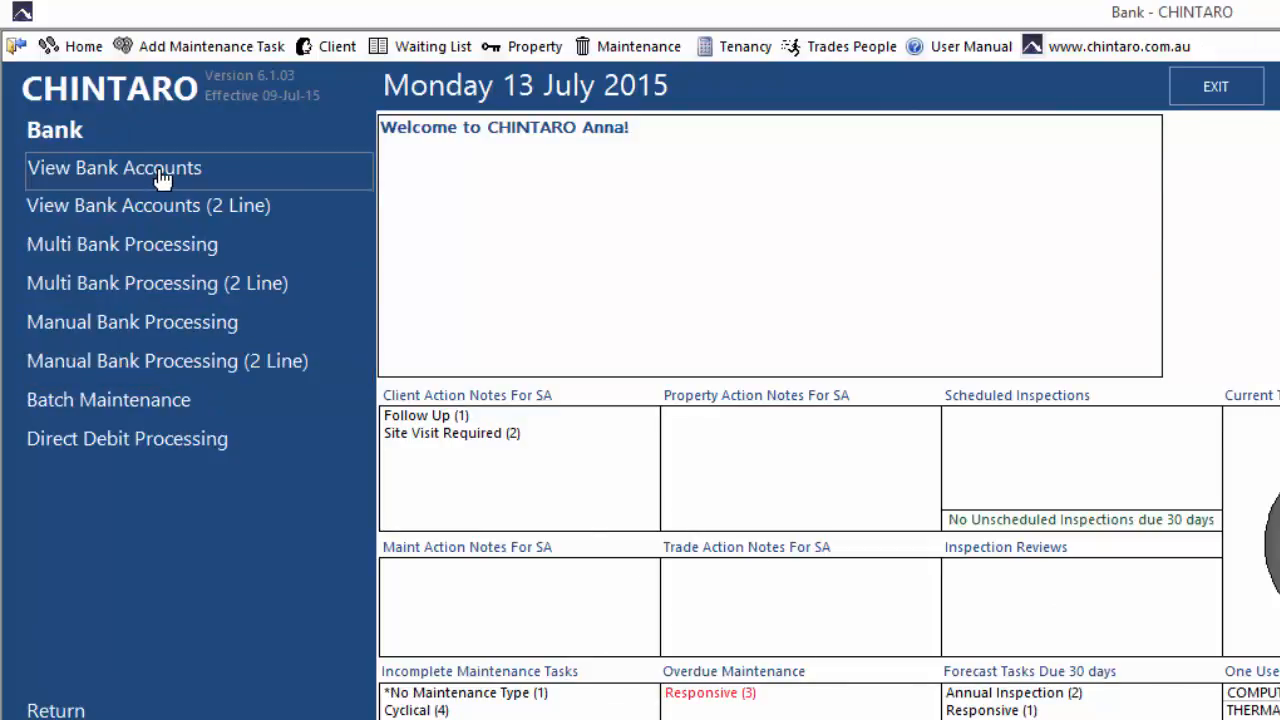
{"action": "left_click", "coordinate": [340, 179]}
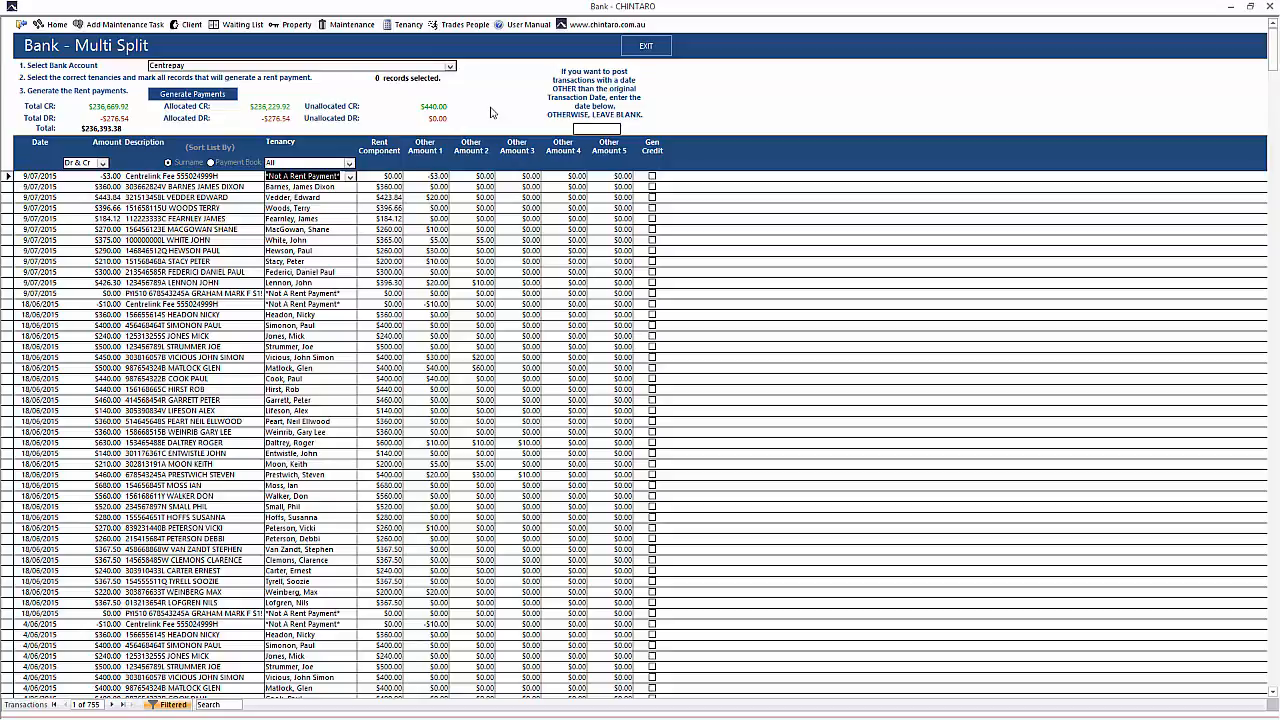
{"action": "scroll", "coordinate": [528, 229], "scroll_direction": "down", "scroll_amount": 3}
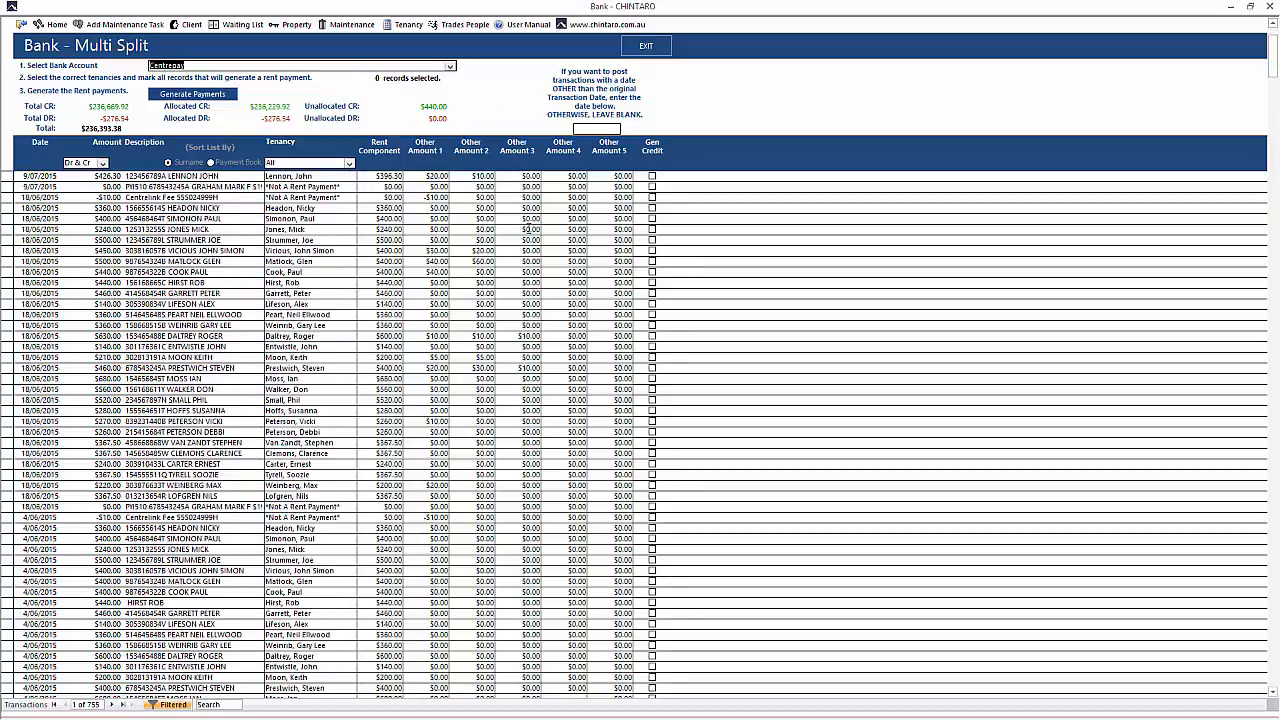
{"action": "scroll", "coordinate": [530, 229], "scroll_direction": "down", "scroll_amount": 12}
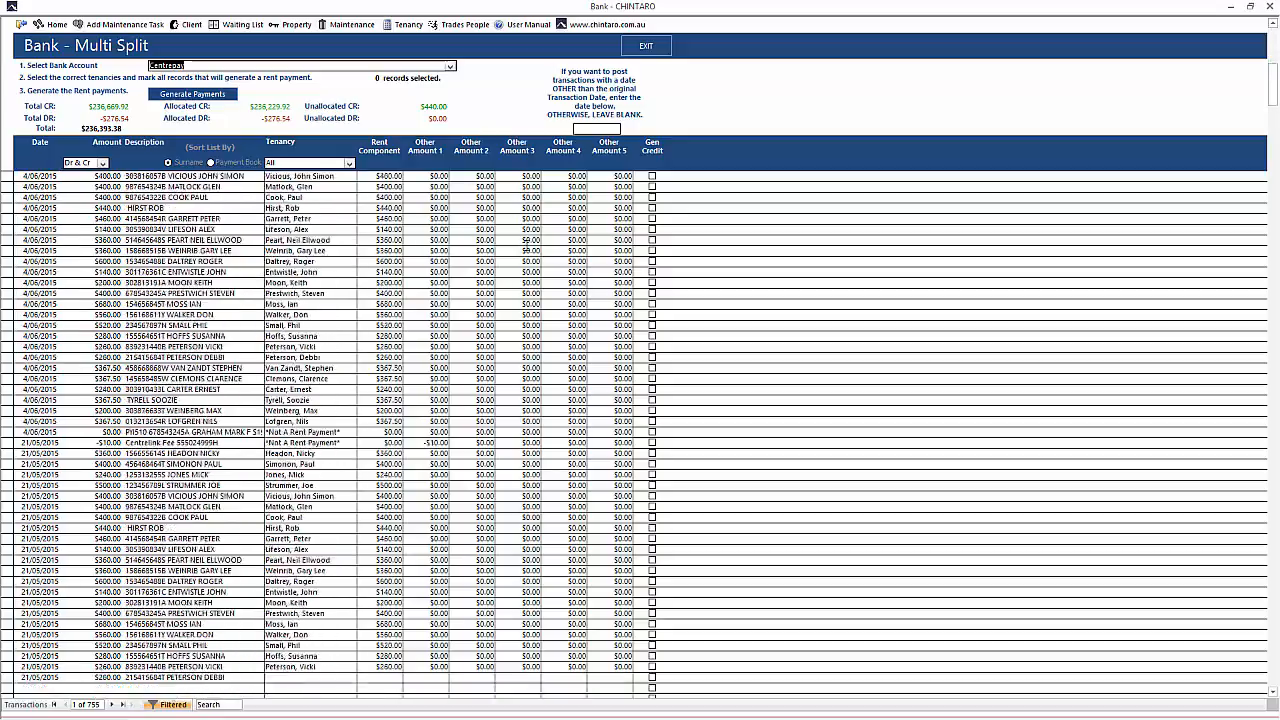
{"action": "scroll", "coordinate": [340, 430], "scroll_direction": "down", "scroll_amount": 20}
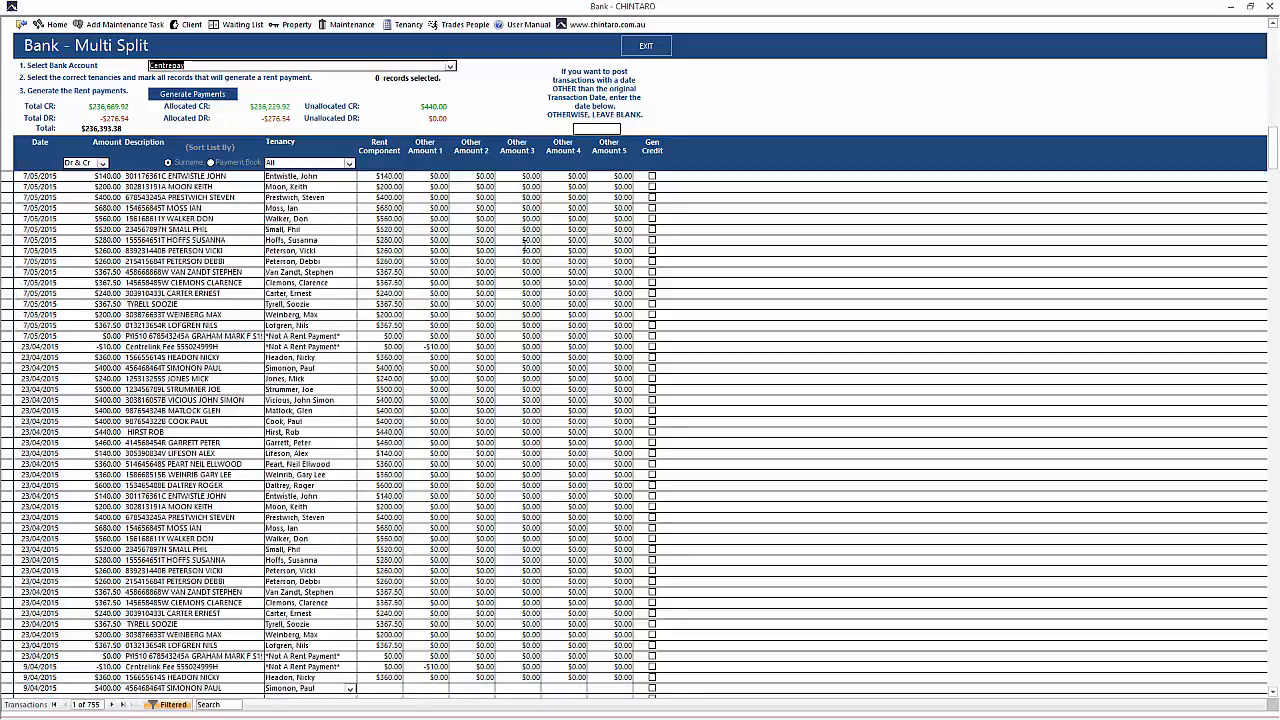
{"action": "scroll", "coordinate": [525, 240], "scroll_direction": "down", "scroll_amount": 20}
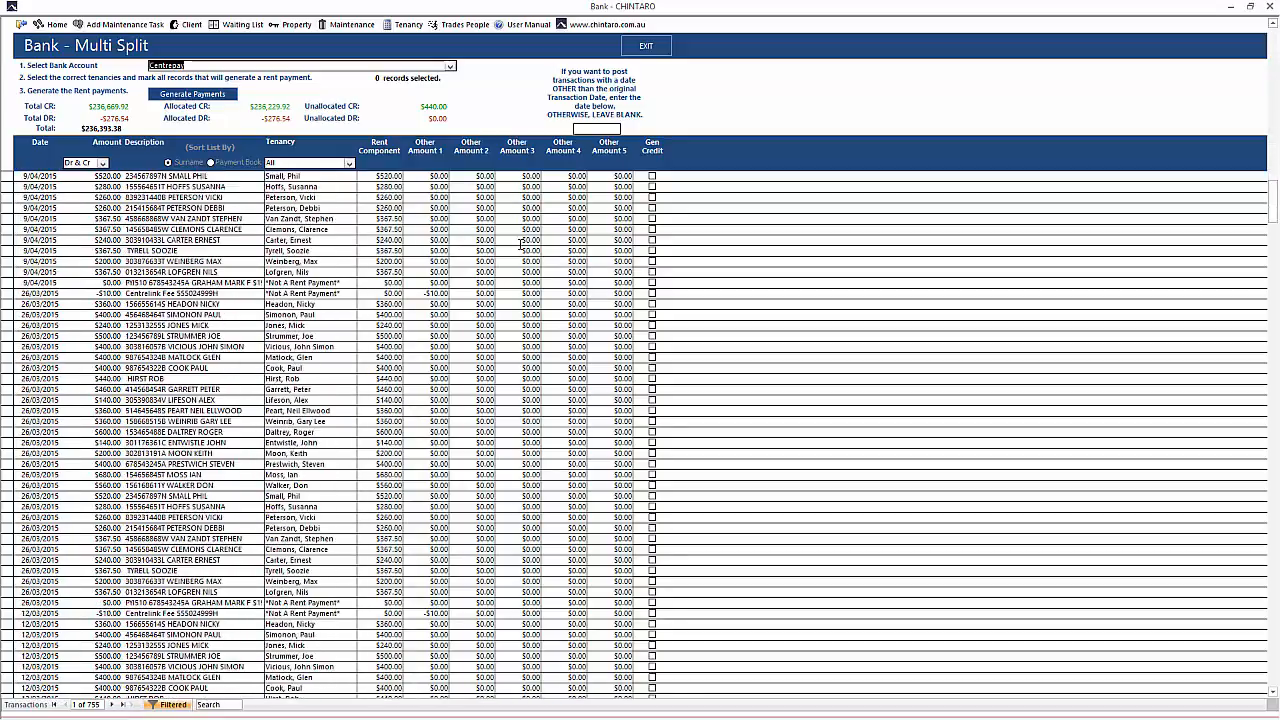
- Look through the Centrepay account's older transactions back to February 2015 and return to the most recent record
{"action": "scroll", "coordinate": [520, 243], "scroll_direction": "down", "scroll_amount": 20}
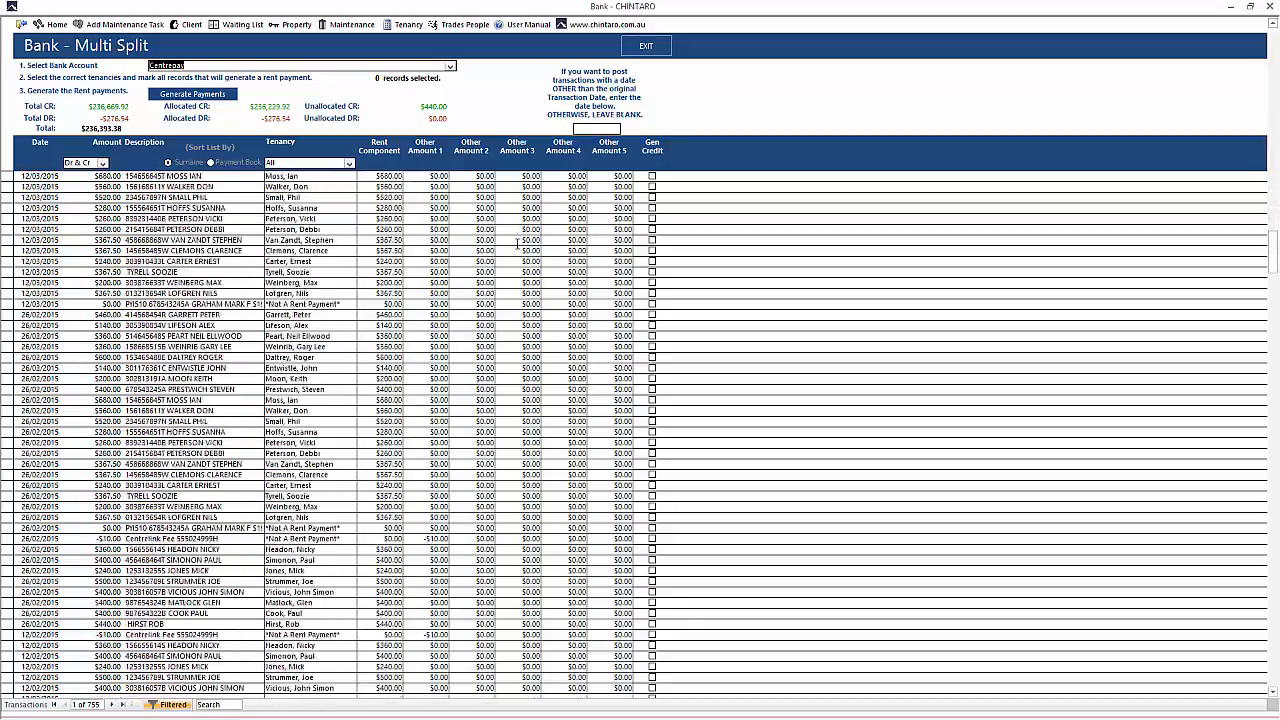
{"action": "scroll", "coordinate": [518, 243], "scroll_direction": "down", "scroll_amount": 1}
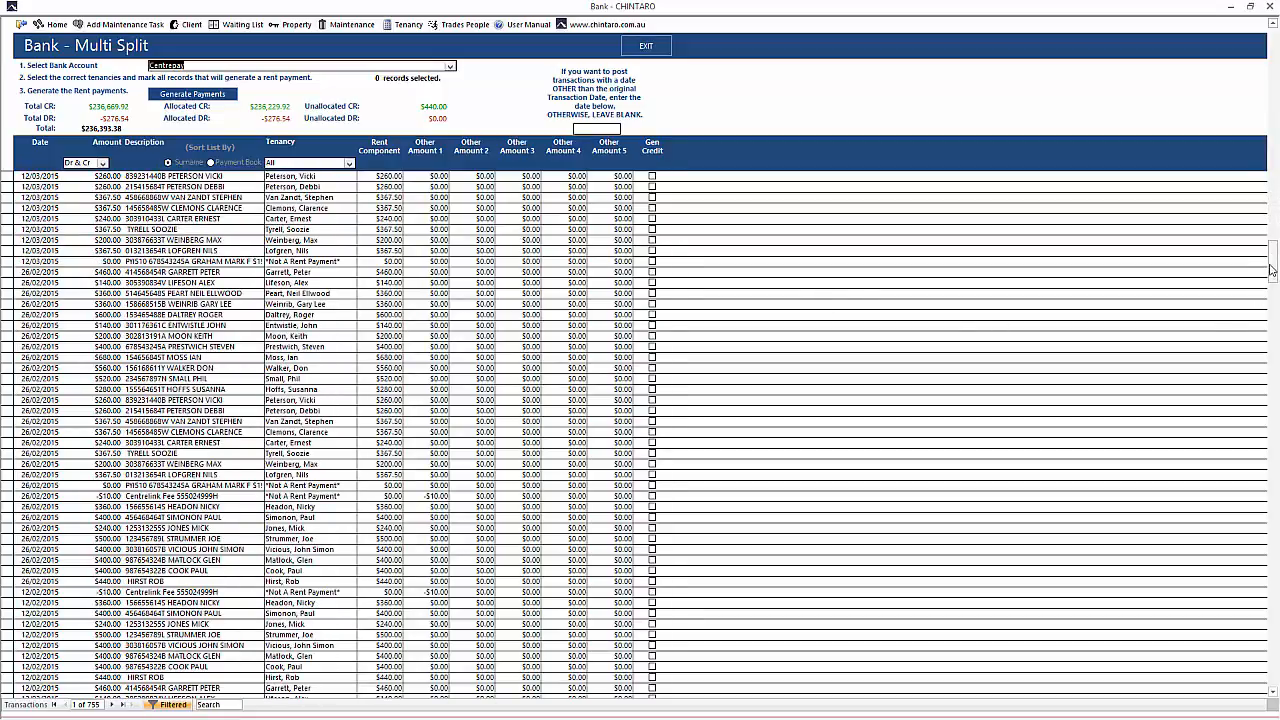
{"action": "left_click_drag", "start_coordinate": [1272, 268], "coordinate": [1274, 46]}
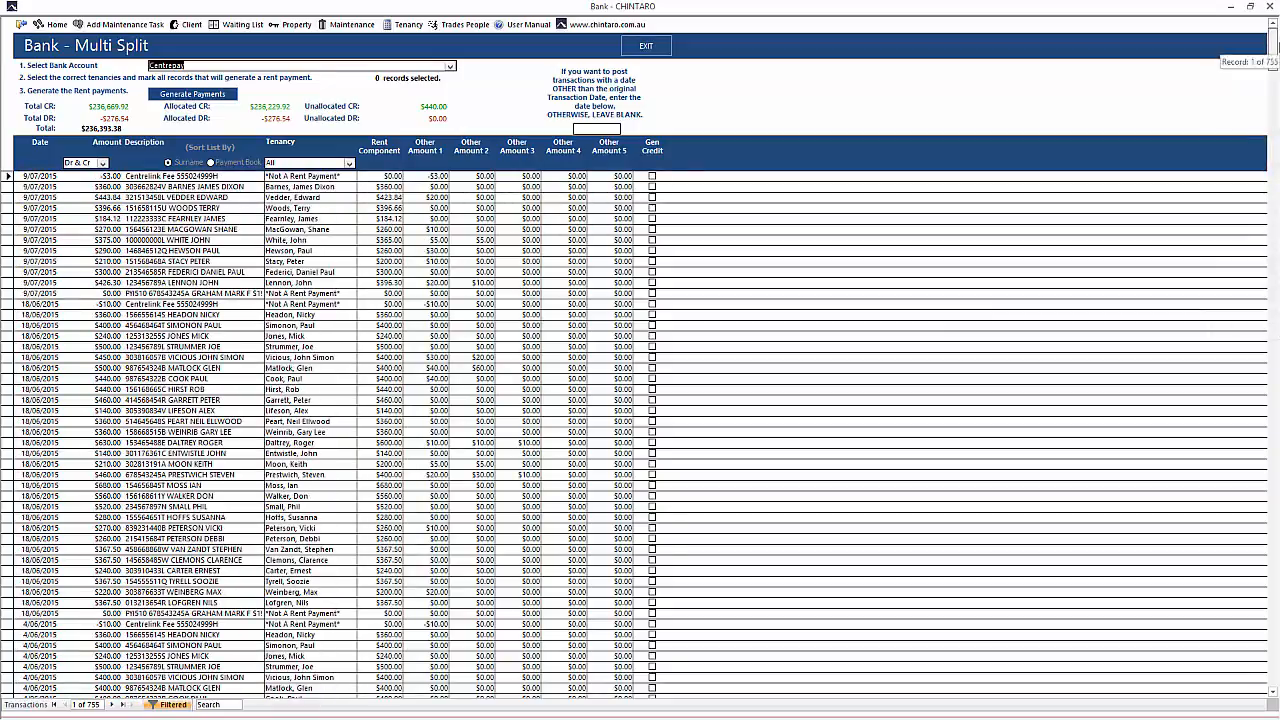
- Review the Centrepay transactions in the two-line version of View Bank Accounts and return to the bank functions
{"action": "left_click", "coordinate": [22, 25]}
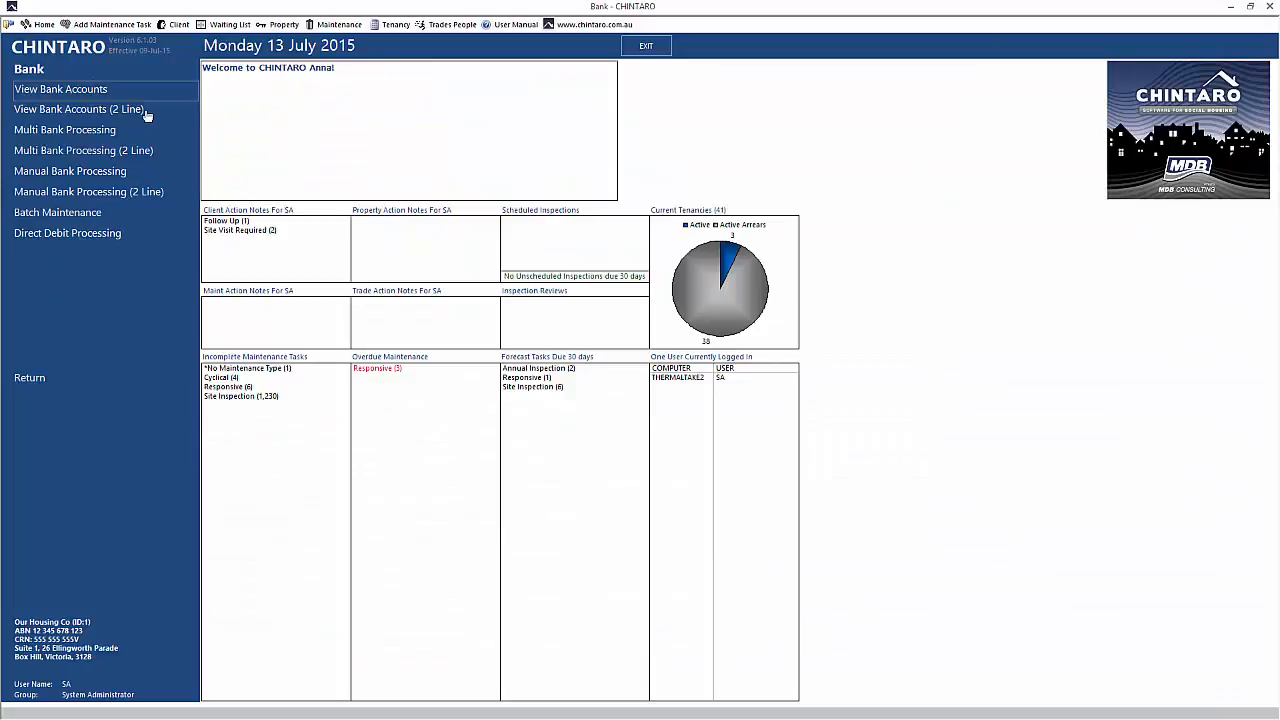
{"action": "left_click", "coordinate": [146, 112]}
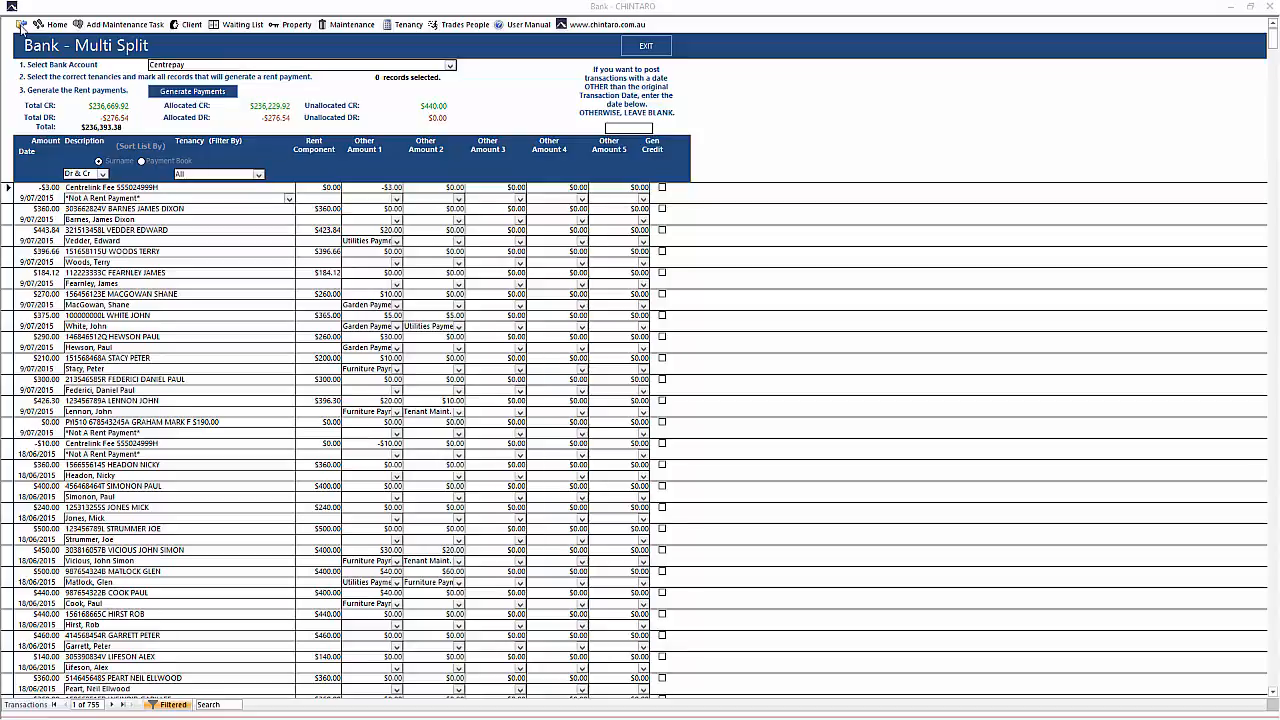
{"action": "left_click", "coordinate": [21, 27]}
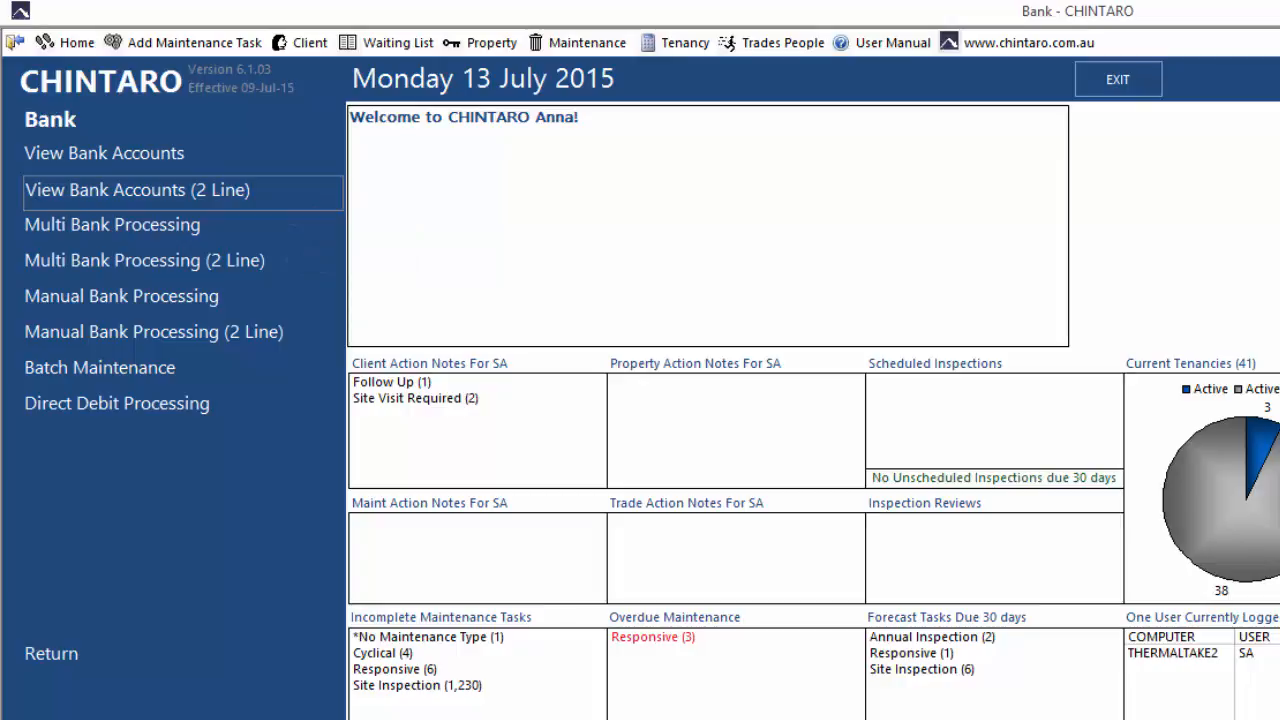
- Open Multi Bank Processing and select CSVBank20150713.csv from the Centrepay folder as the import file
{"action": "left_click", "coordinate": [240, 234]}
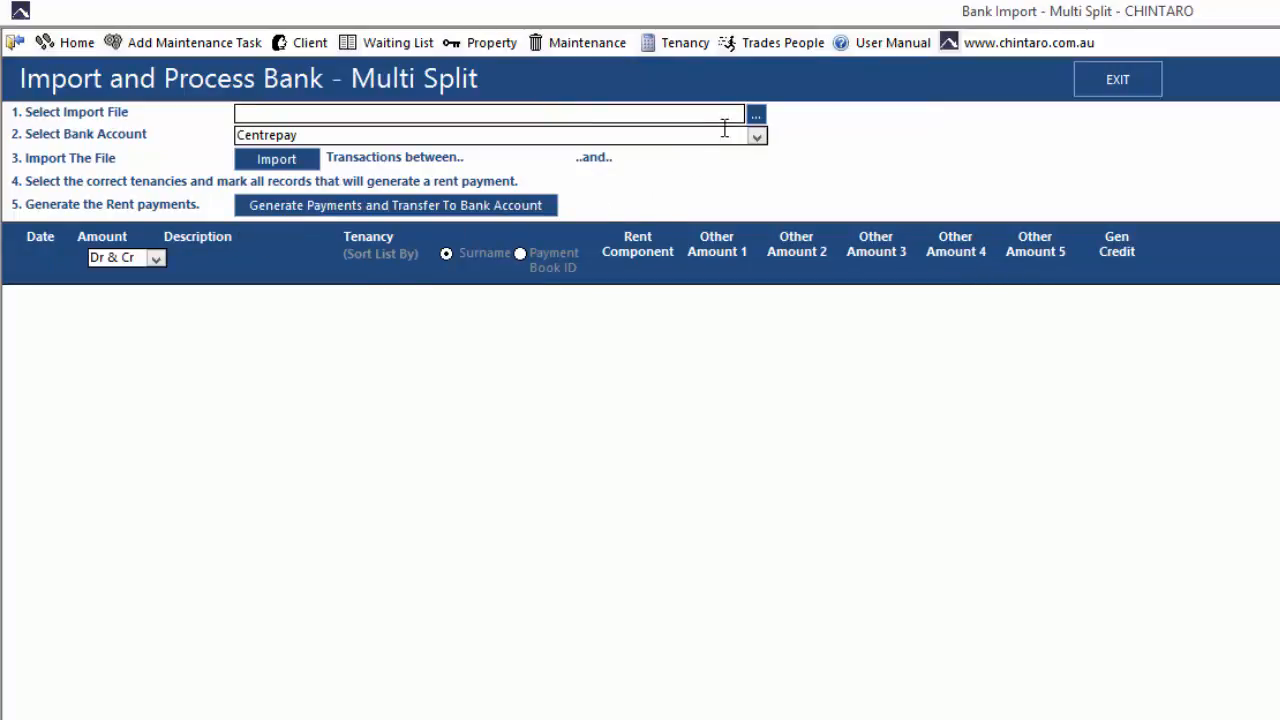
{"action": "left_click", "coordinate": [757, 117]}
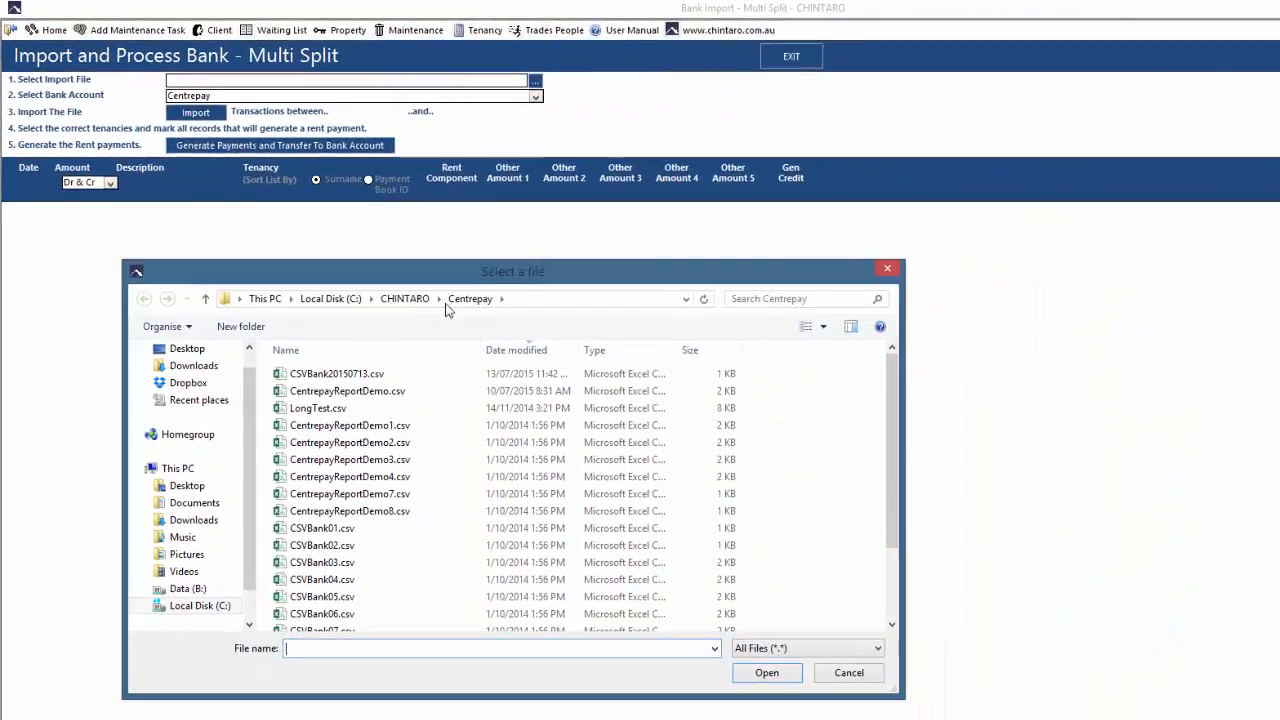
{"action": "left_click", "coordinate": [382, 375]}
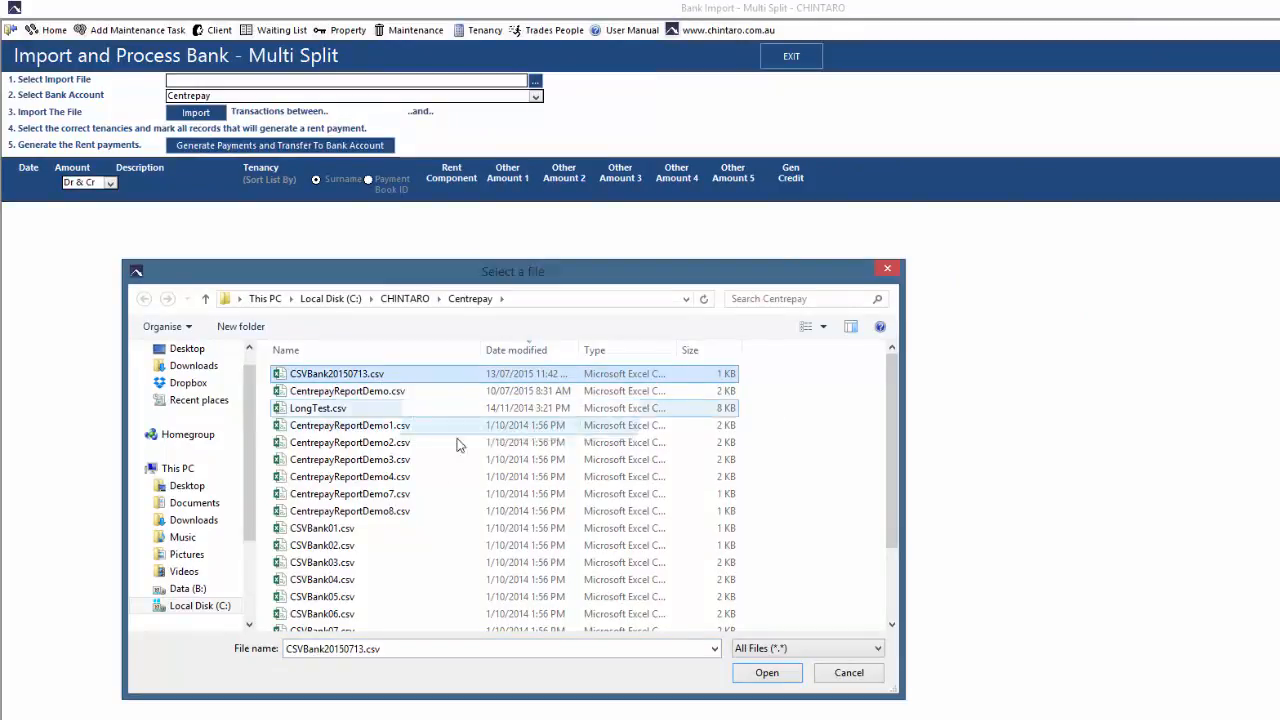
{"action": "left_click", "coordinate": [757, 676]}
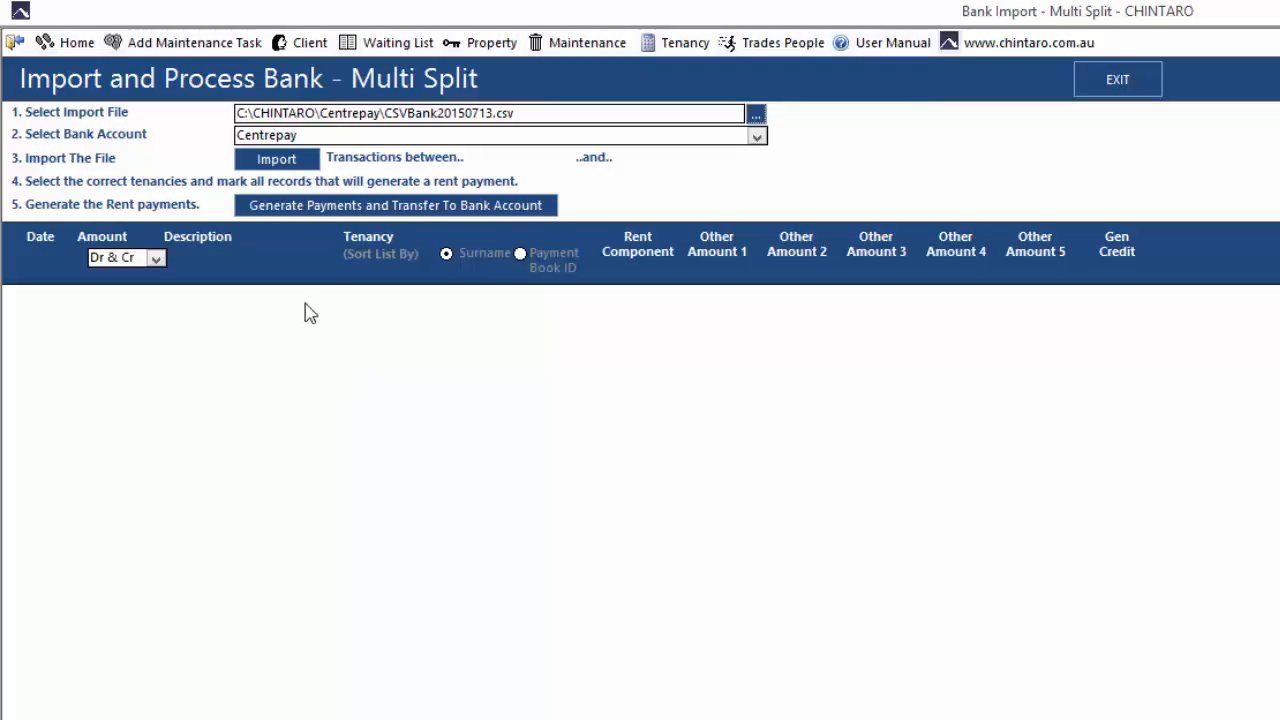
- Try to import CSVBank20150713.csv with Centrepay as the bank account
{"action": "left_click", "coordinate": [276, 159]}
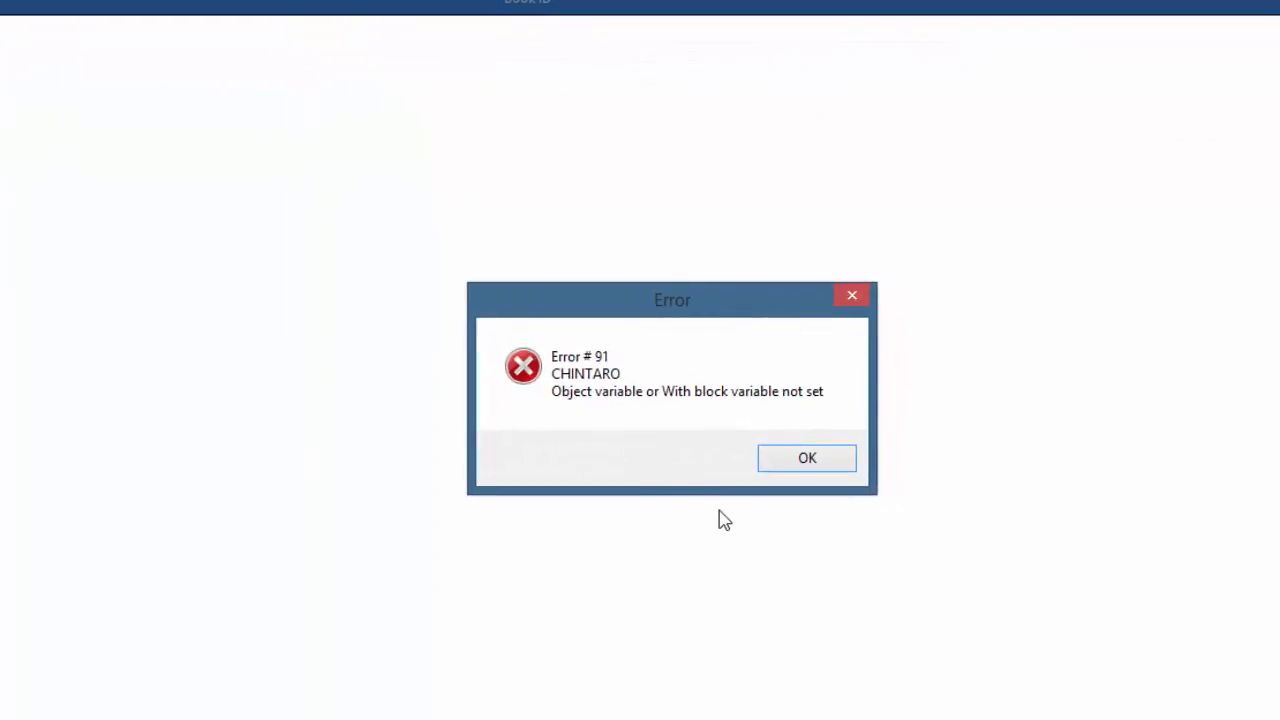
{"action": "left_click", "coordinate": [805, 460]}
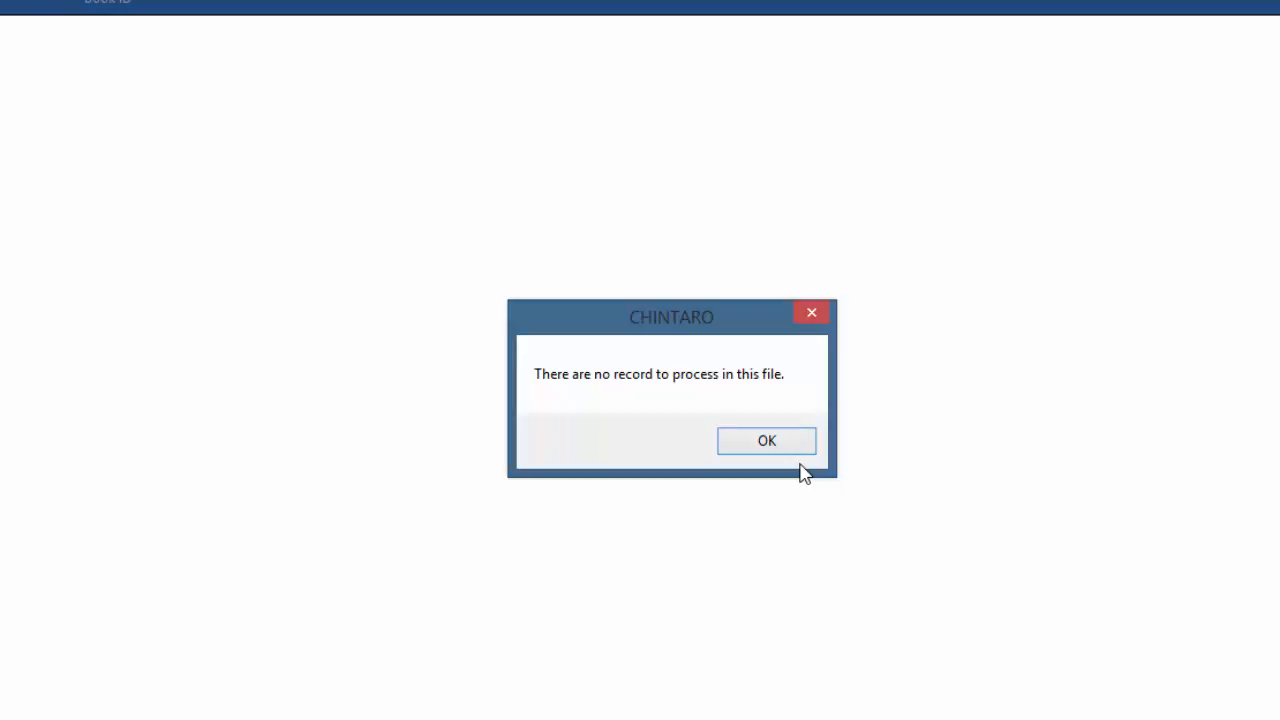
{"action": "left_click", "coordinate": [774, 447]}
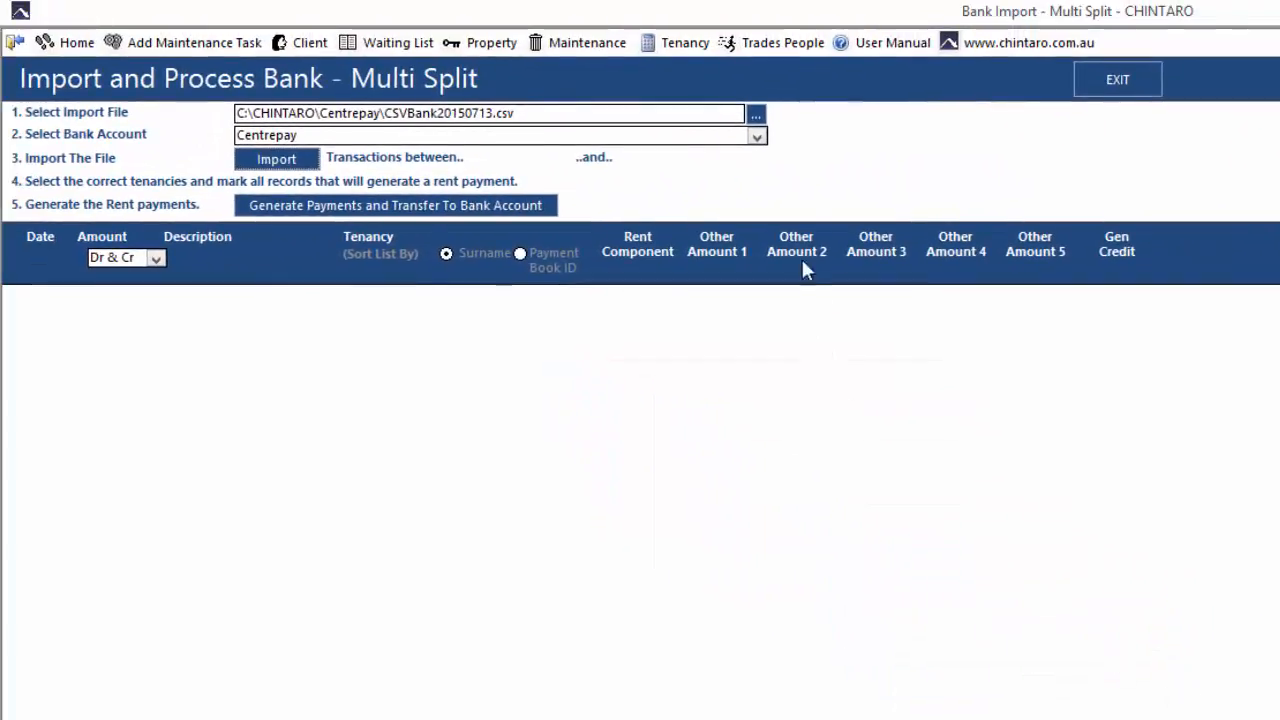
- Set the bank account to Generic CSV and import CSVBank20150713.csv
{"action": "left_click", "coordinate": [758, 137]}
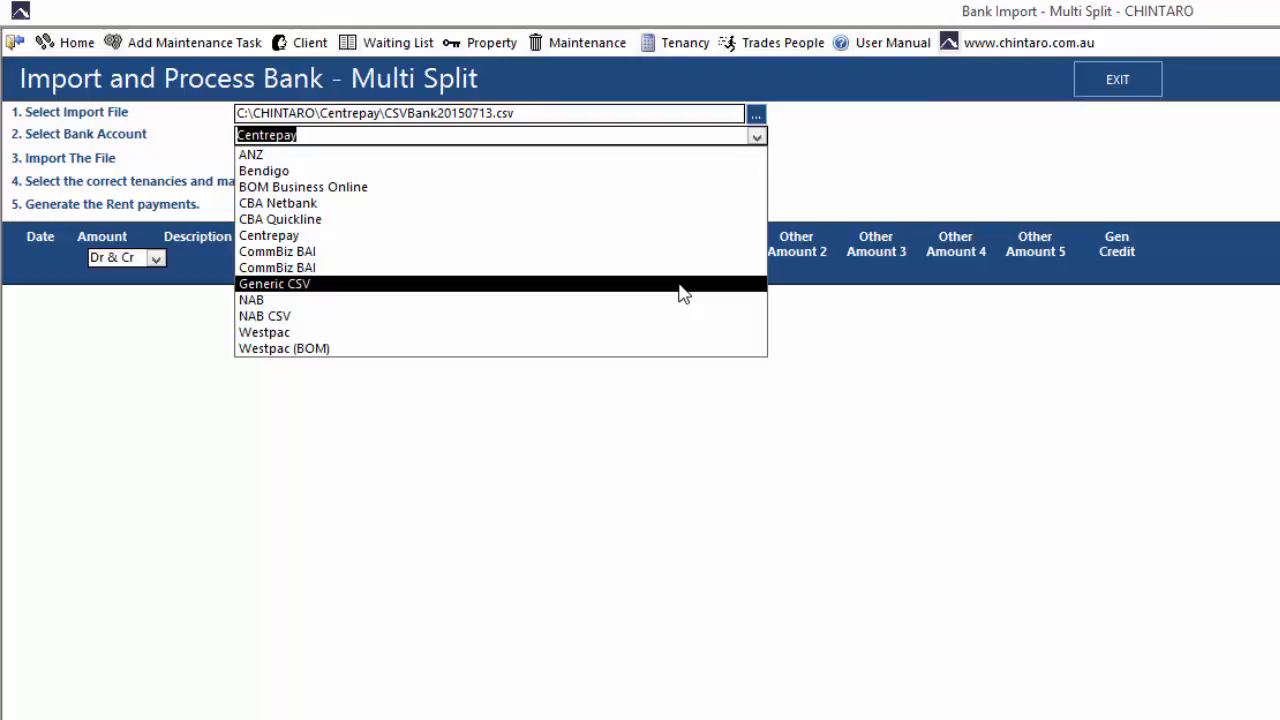
{"action": "left_click", "coordinate": [679, 285]}
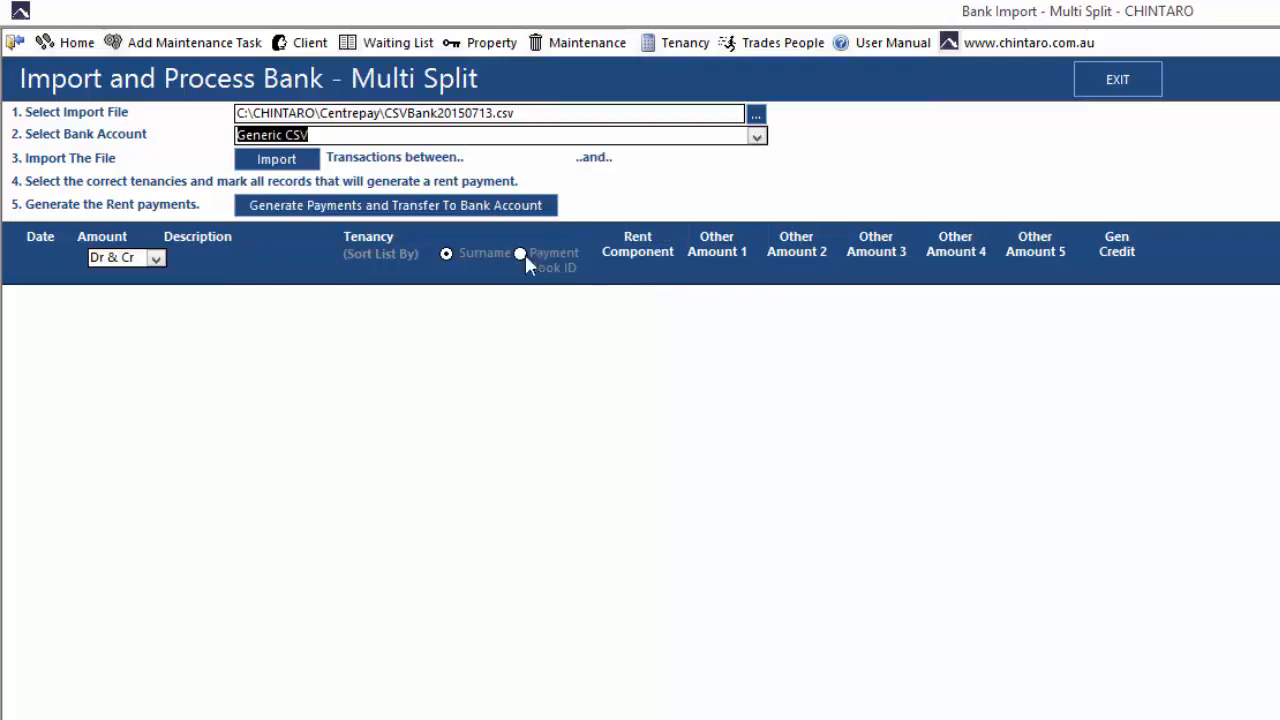
{"action": "left_click", "coordinate": [290, 167]}
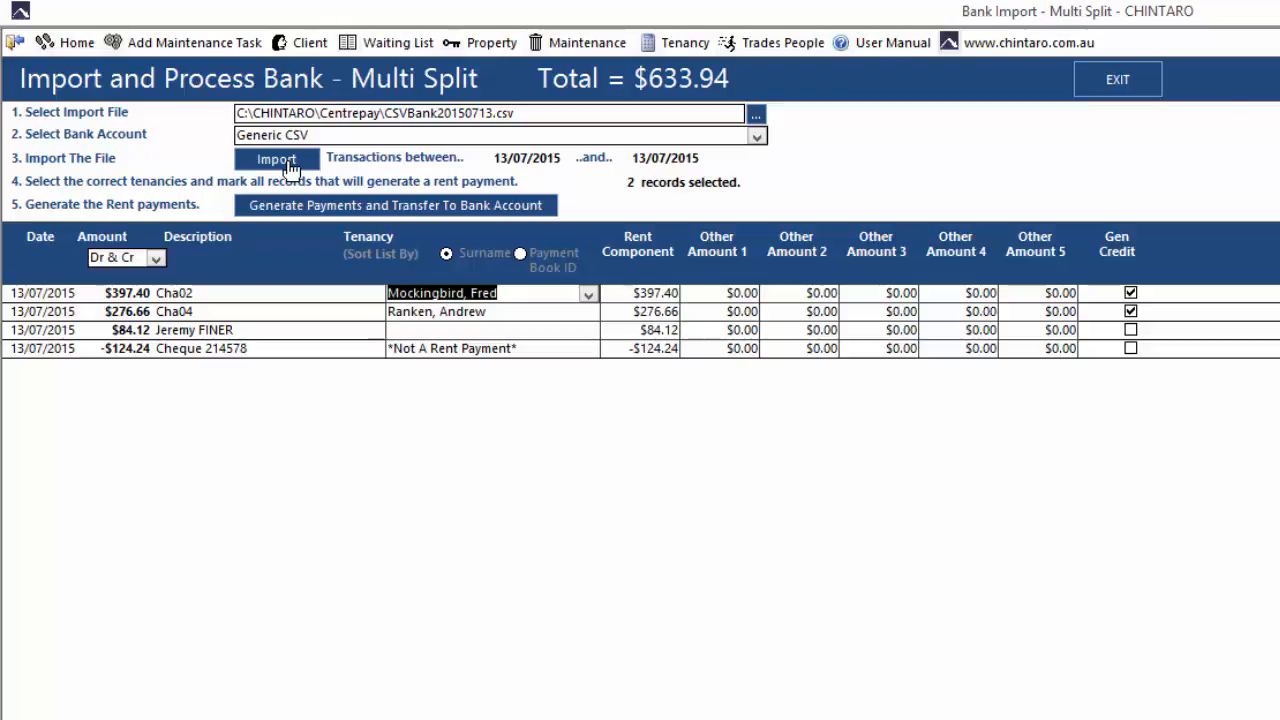
- Check the tenancies available for the unmatched $84.12 payment and leave its tenancy blank
{"action": "left_click", "coordinate": [410, 331]}
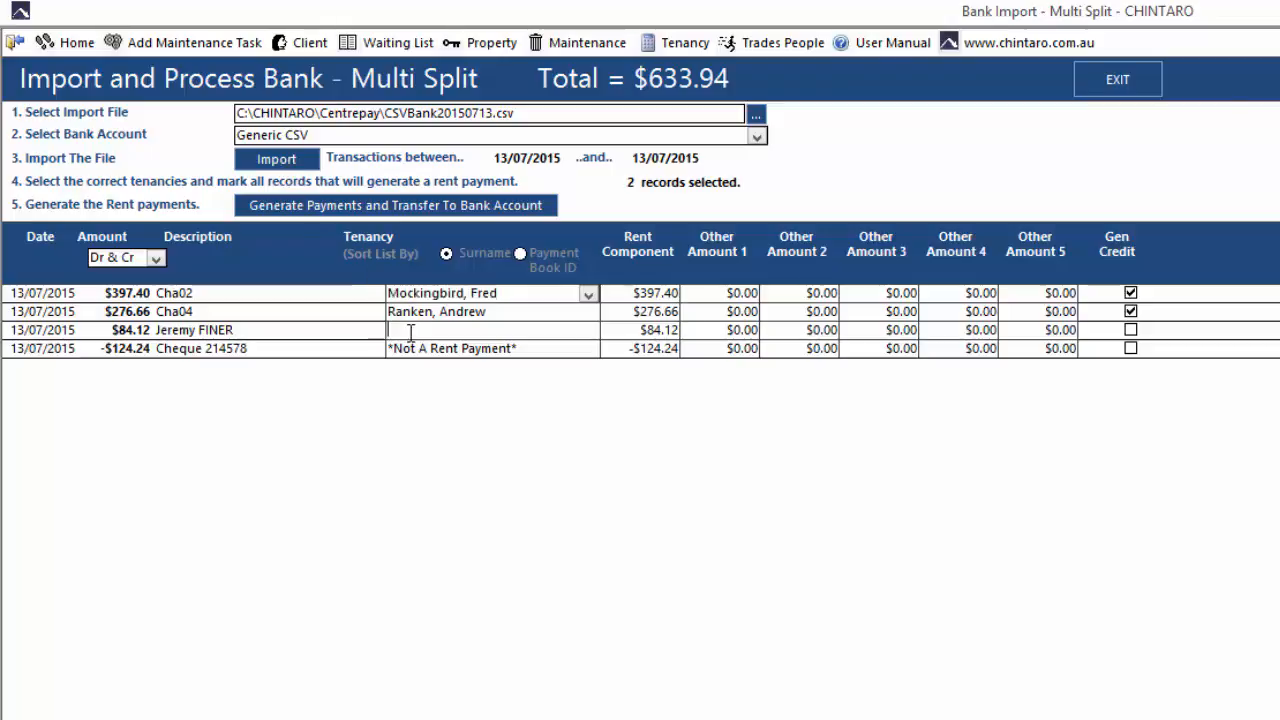
{"action": "left_click", "coordinate": [588, 332]}
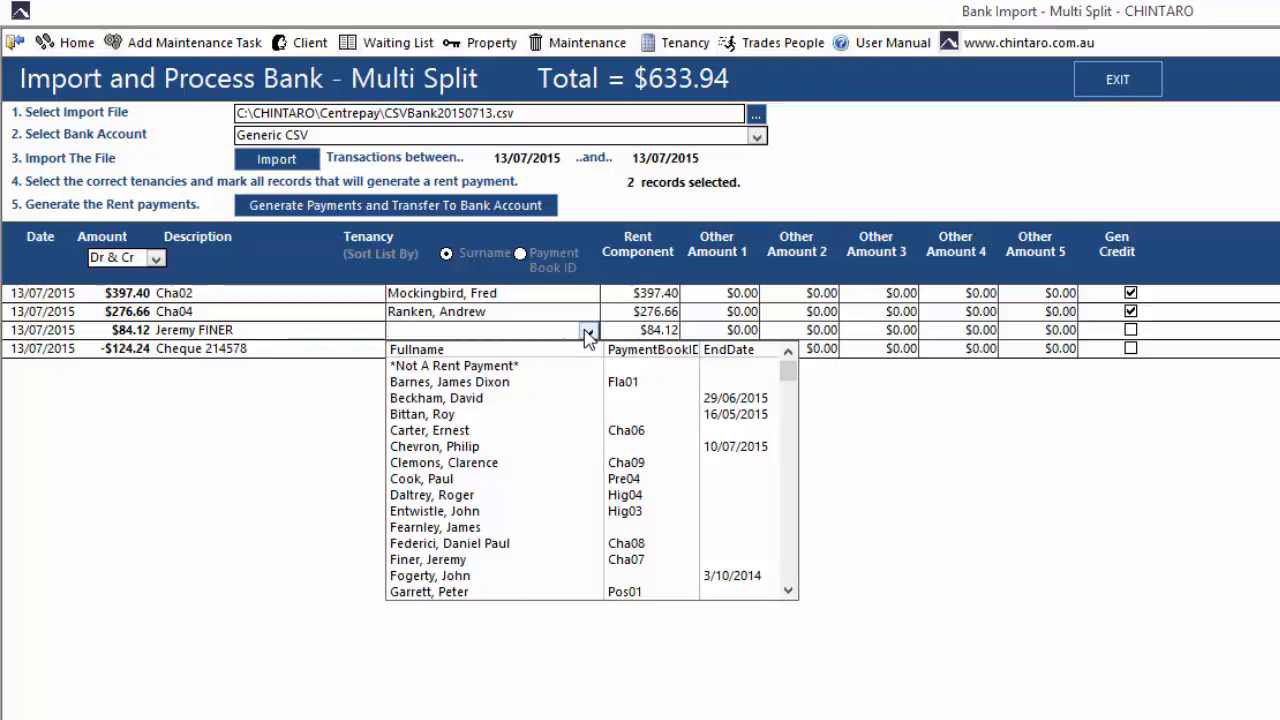
{"action": "left_click", "coordinate": [588, 333]}
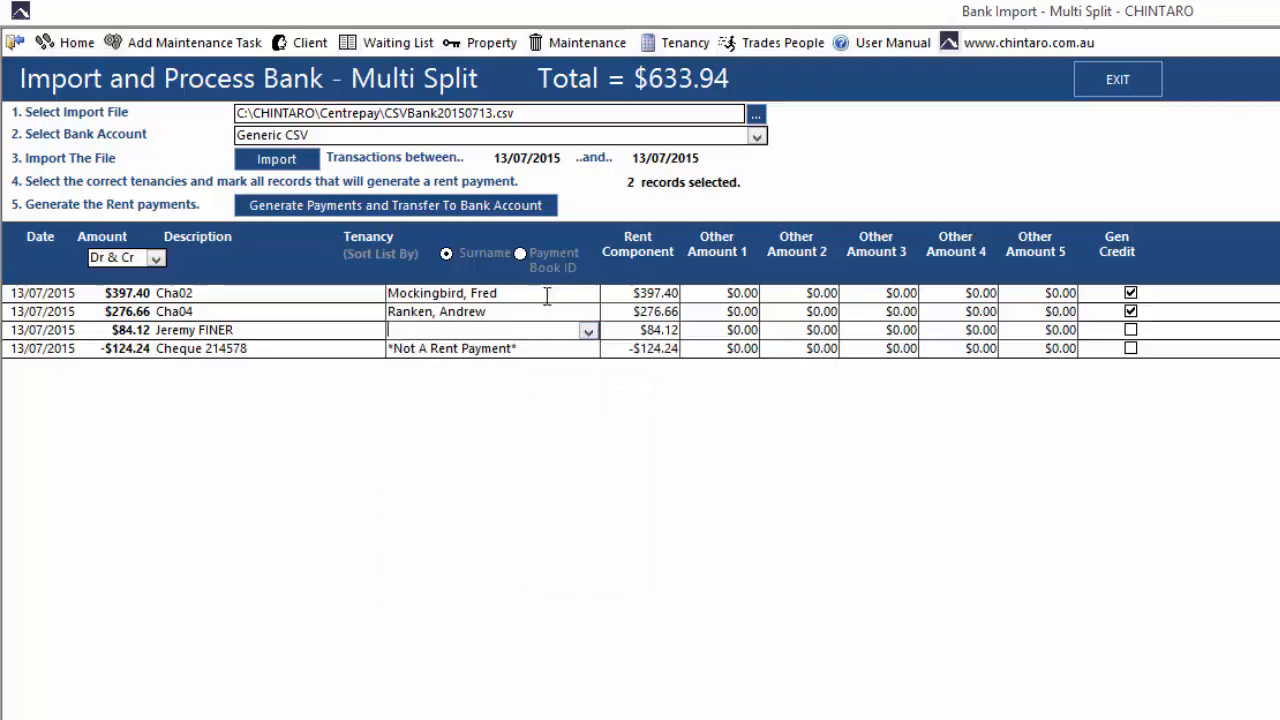
- Generate the rent payments, transfer the imported transactions to the Generic CSV bank account, and leave the import form
{"action": "left_click", "coordinate": [480, 207]}
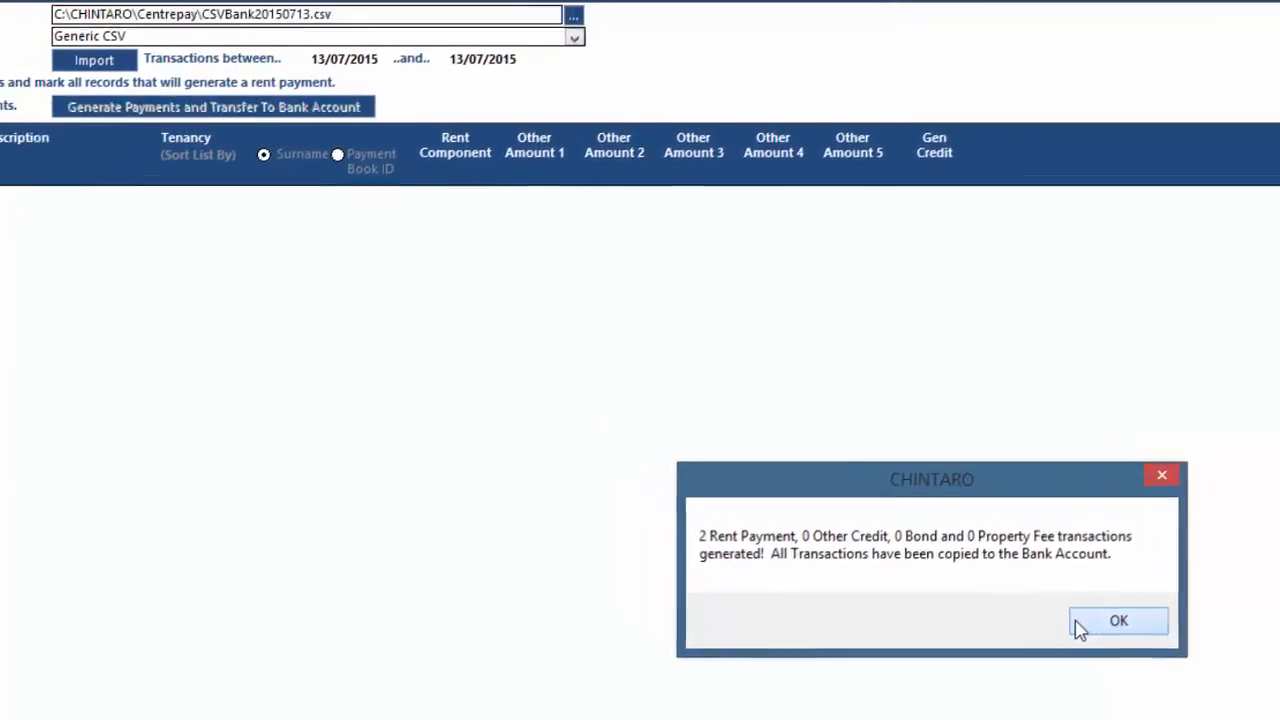
{"action": "left_click", "coordinate": [808, 472]}
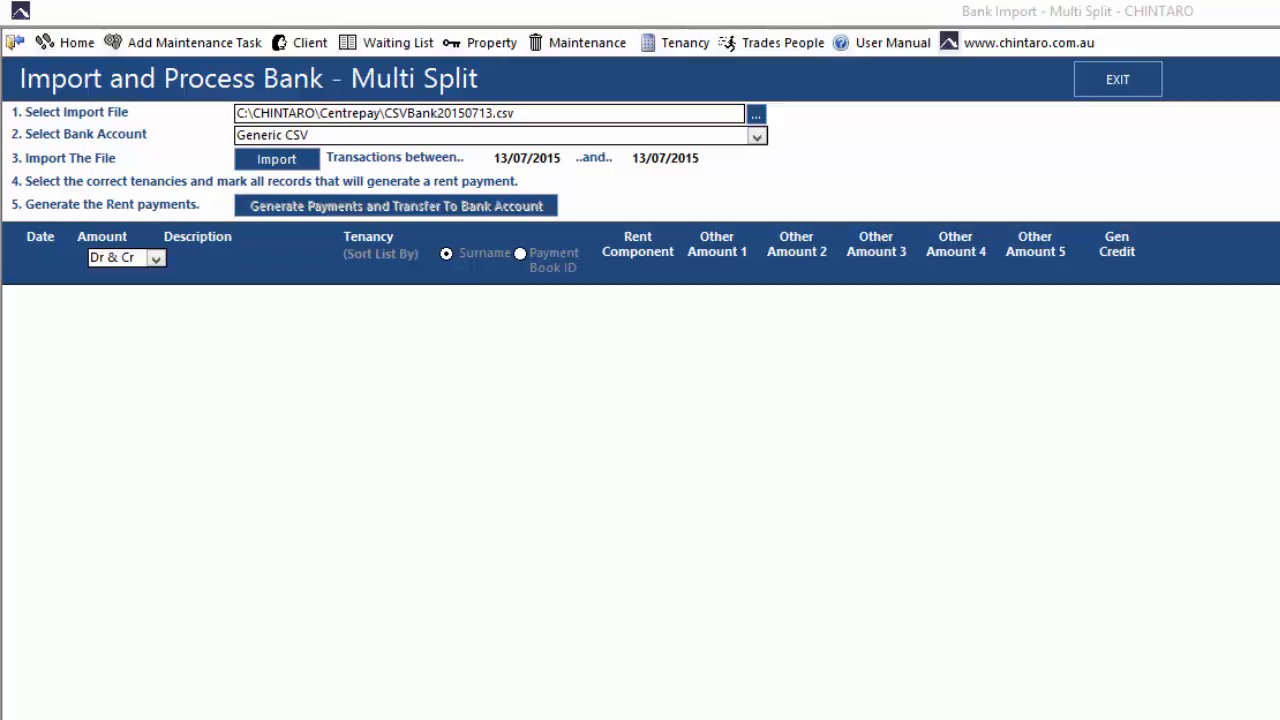
{"action": "left_click", "coordinate": [14, 44]}
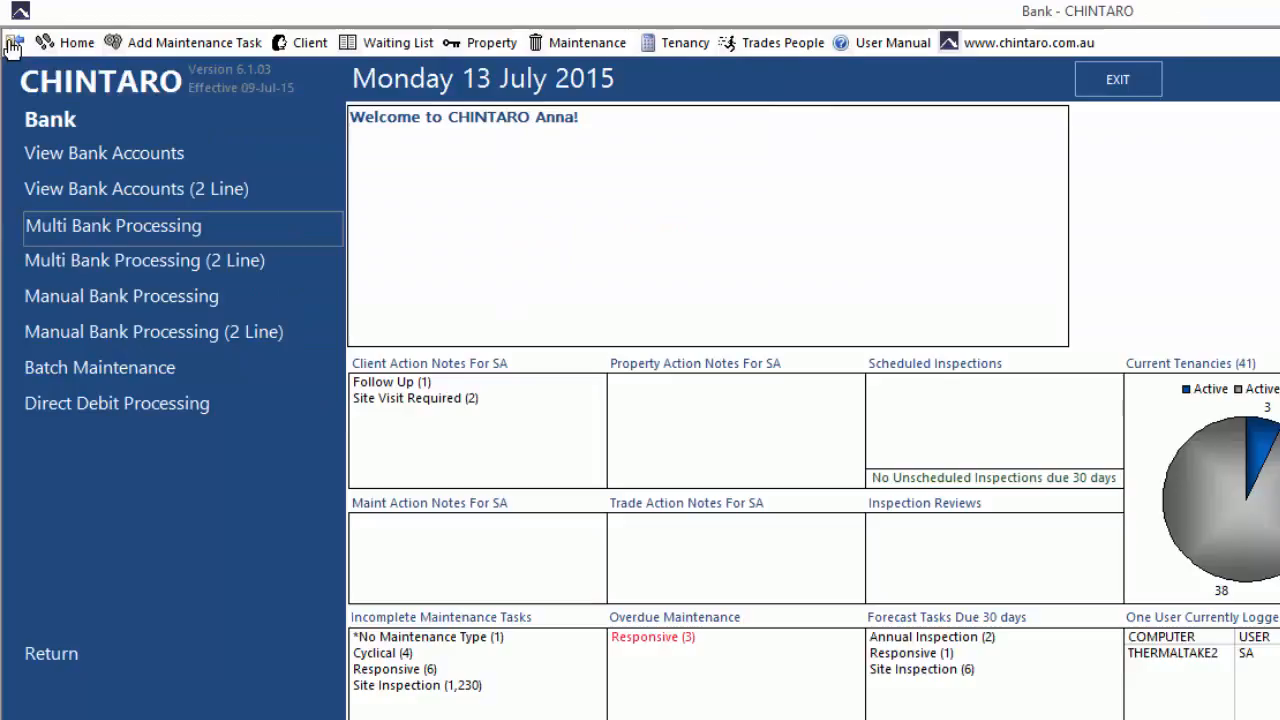
- Open View Bank Accounts and display the transactions of the Generic CSV account
{"action": "left_click", "coordinate": [221, 160]}
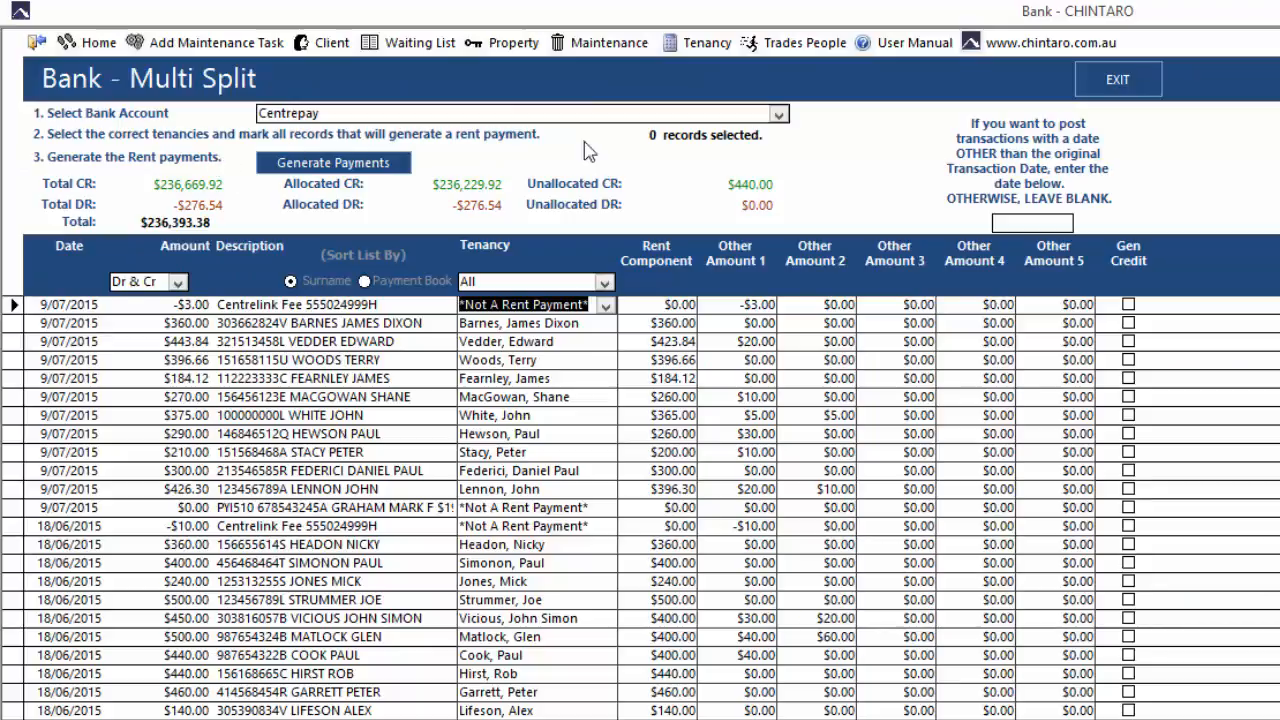
{"action": "left_click", "coordinate": [777, 114]}
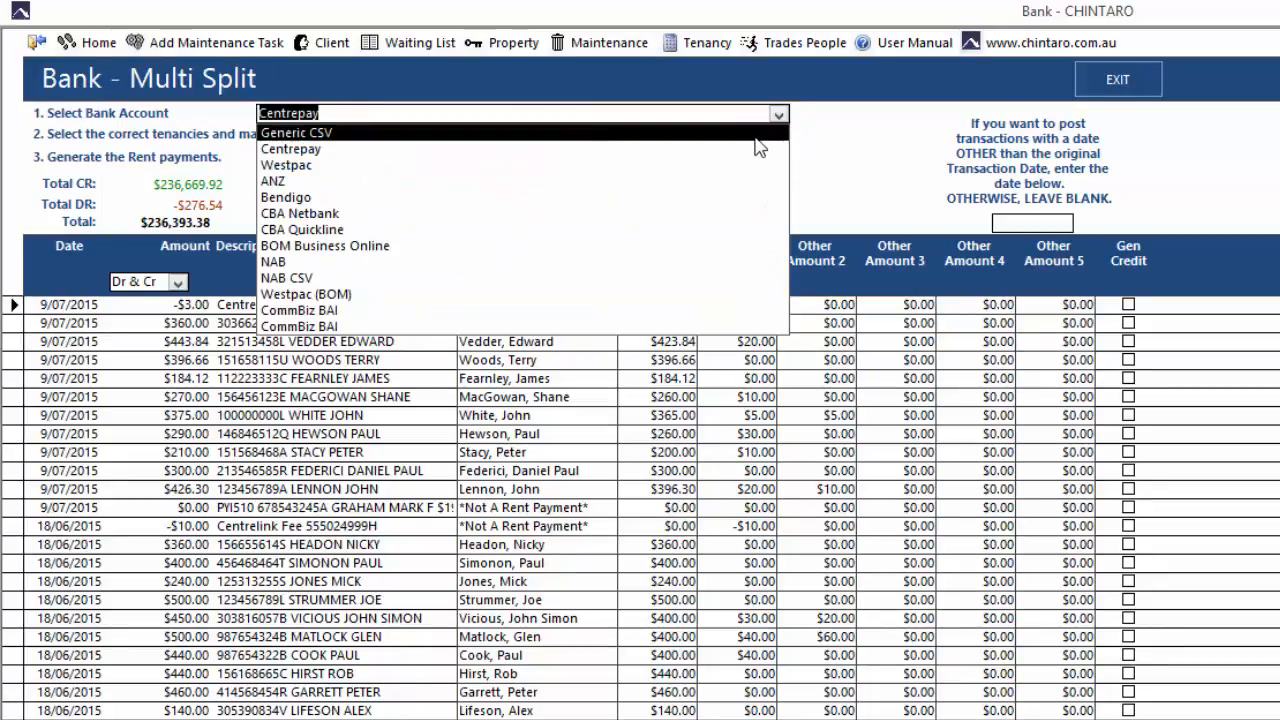
{"action": "left_click", "coordinate": [757, 139]}
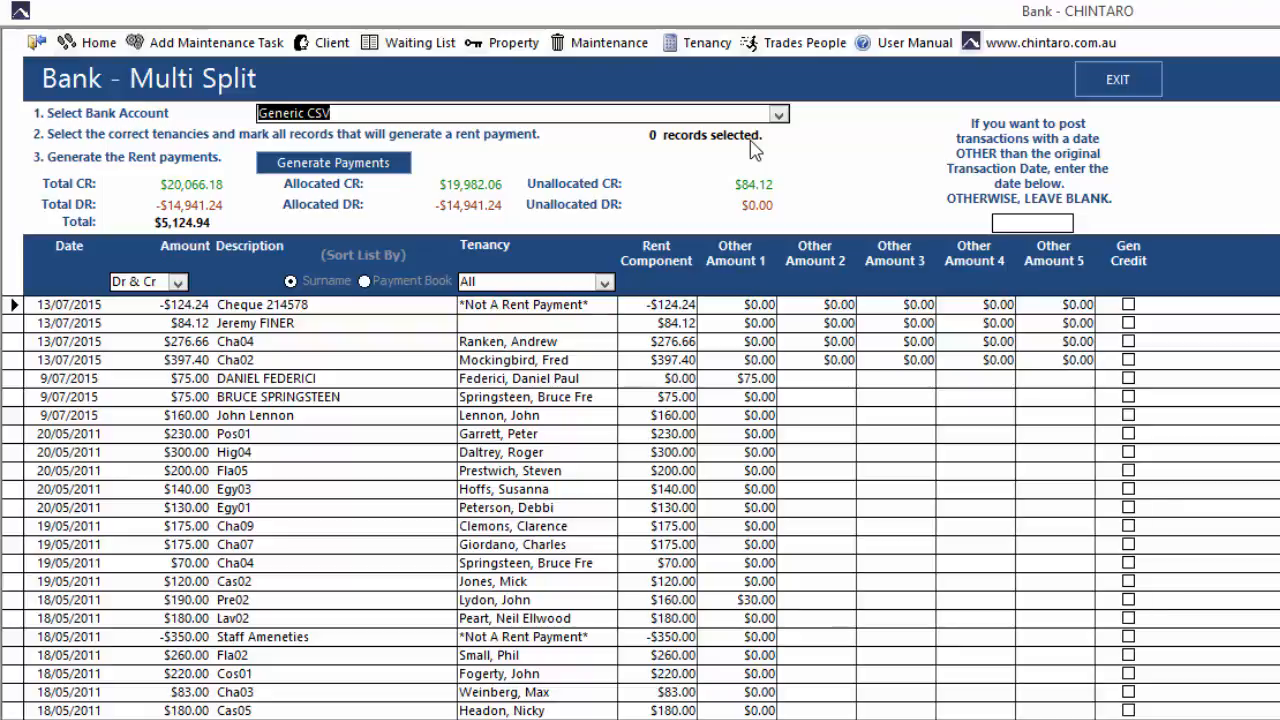
- Assign the $84.12 transaction of 13/07/2015 to the tenancy matching its description and generate its rent payment
{"action": "left_click", "coordinate": [579, 322]}
{"action": "left_click", "coordinate": [605, 324]}
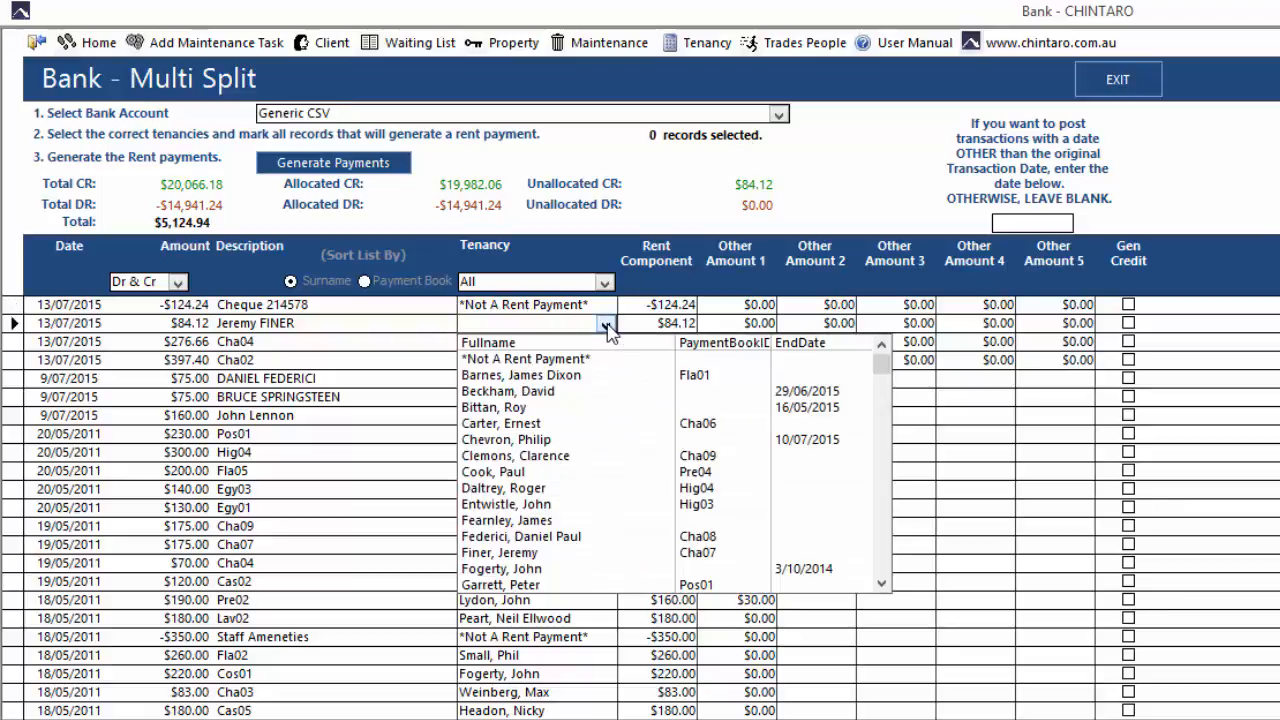
{"action": "type", "text": "finer, Jeremy"}
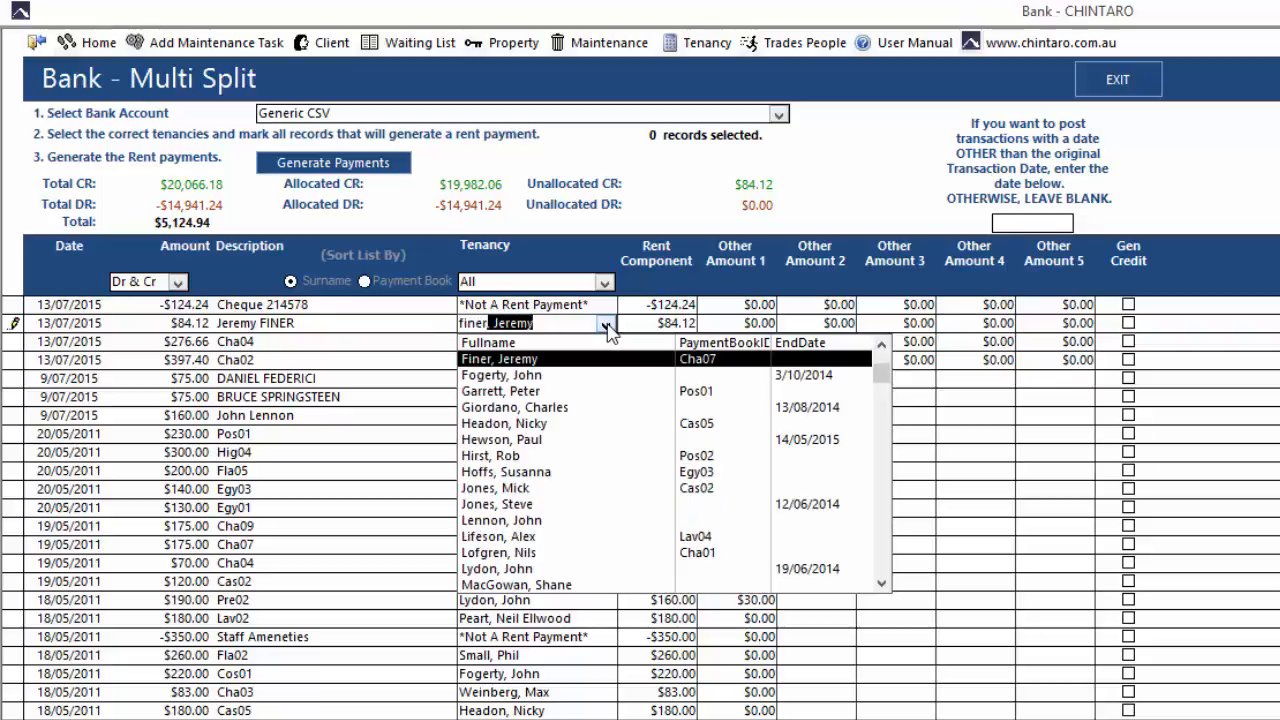
{"action": "left_click", "coordinate": [645, 325]}
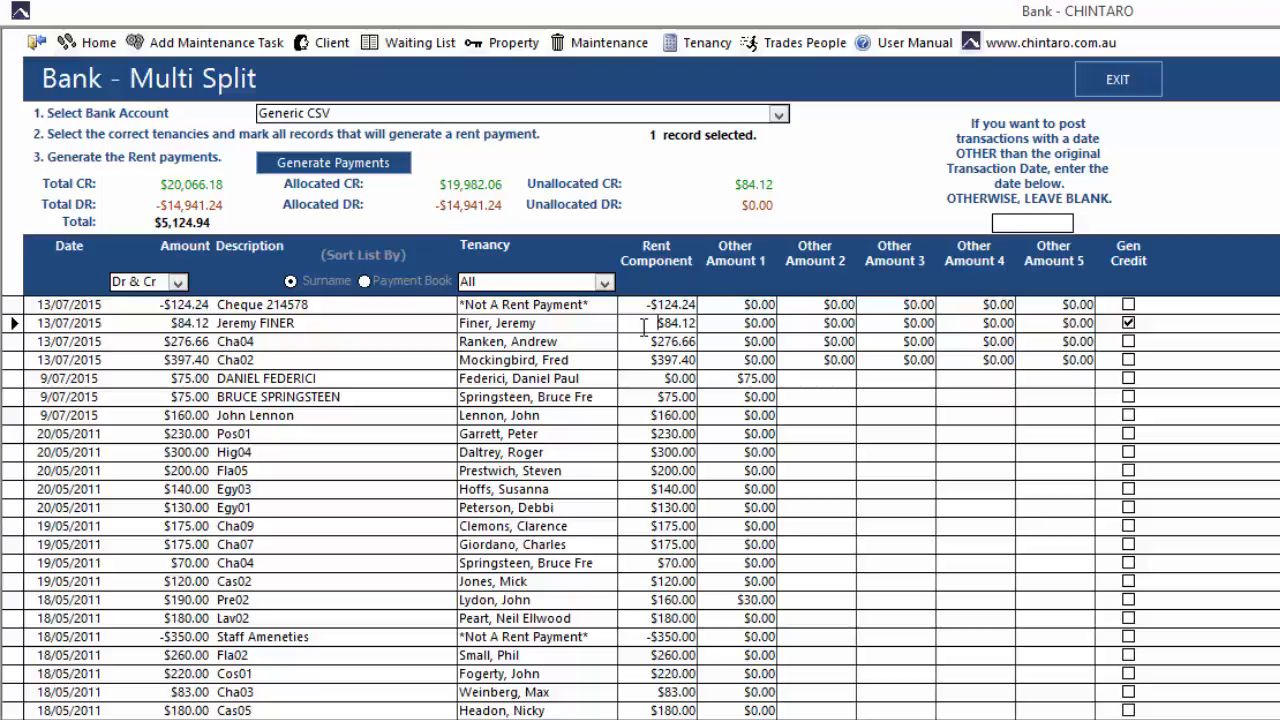
{"action": "left_click", "coordinate": [368, 162]}
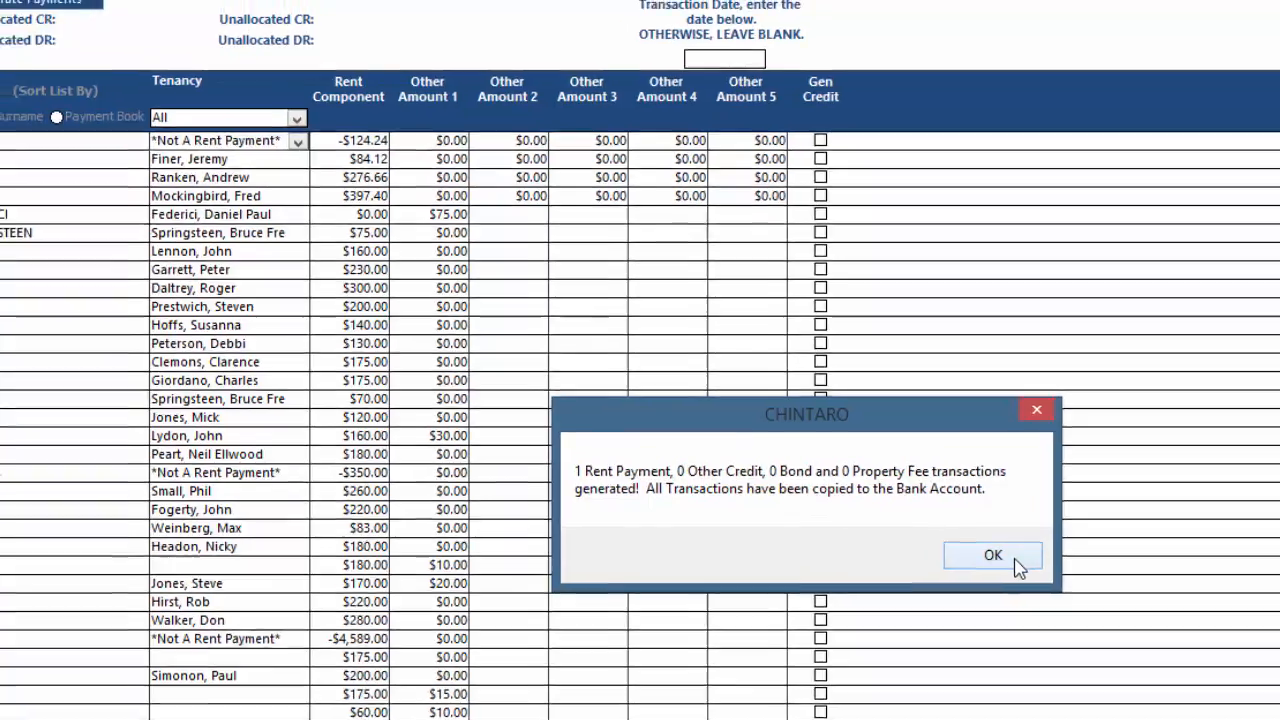
{"action": "left_click", "coordinate": [994, 550]}
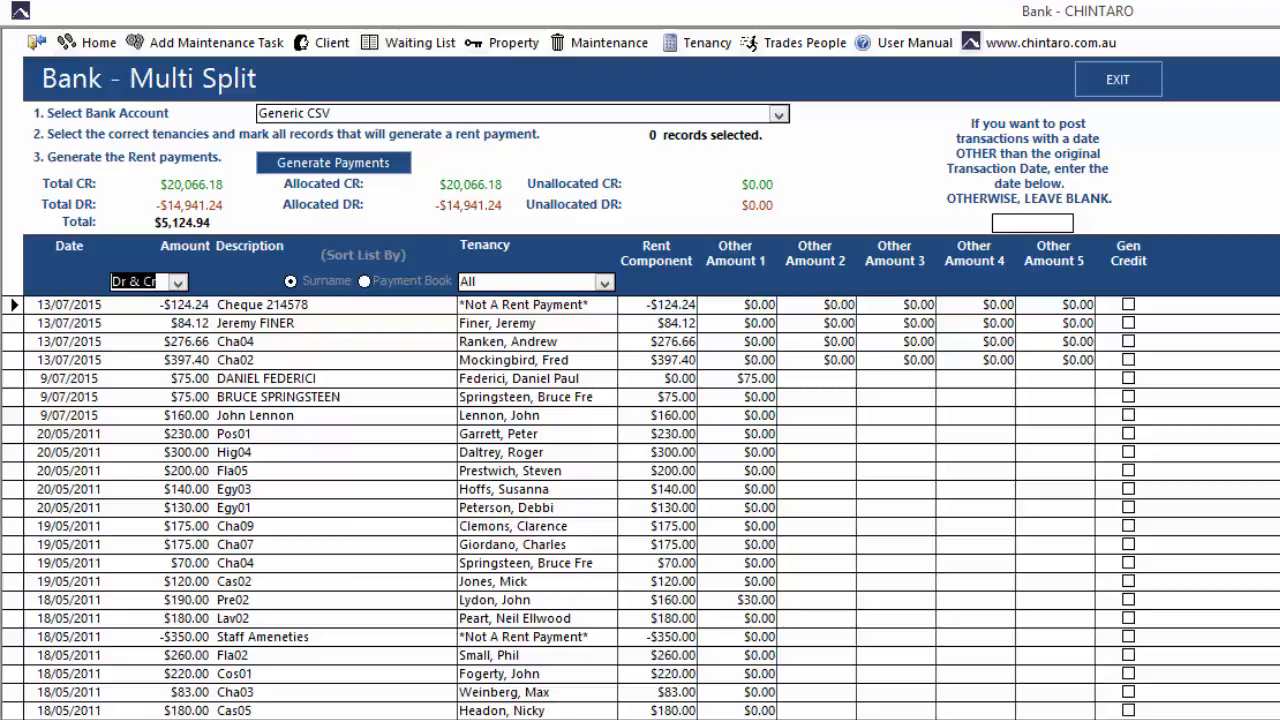
- Using the Unallocated tenancy filter, assign the $220.00 Pos02 transaction of 17/05/2011 to the matching tenancy and generate its rent payment
{"action": "left_click", "coordinate": [605, 283]}
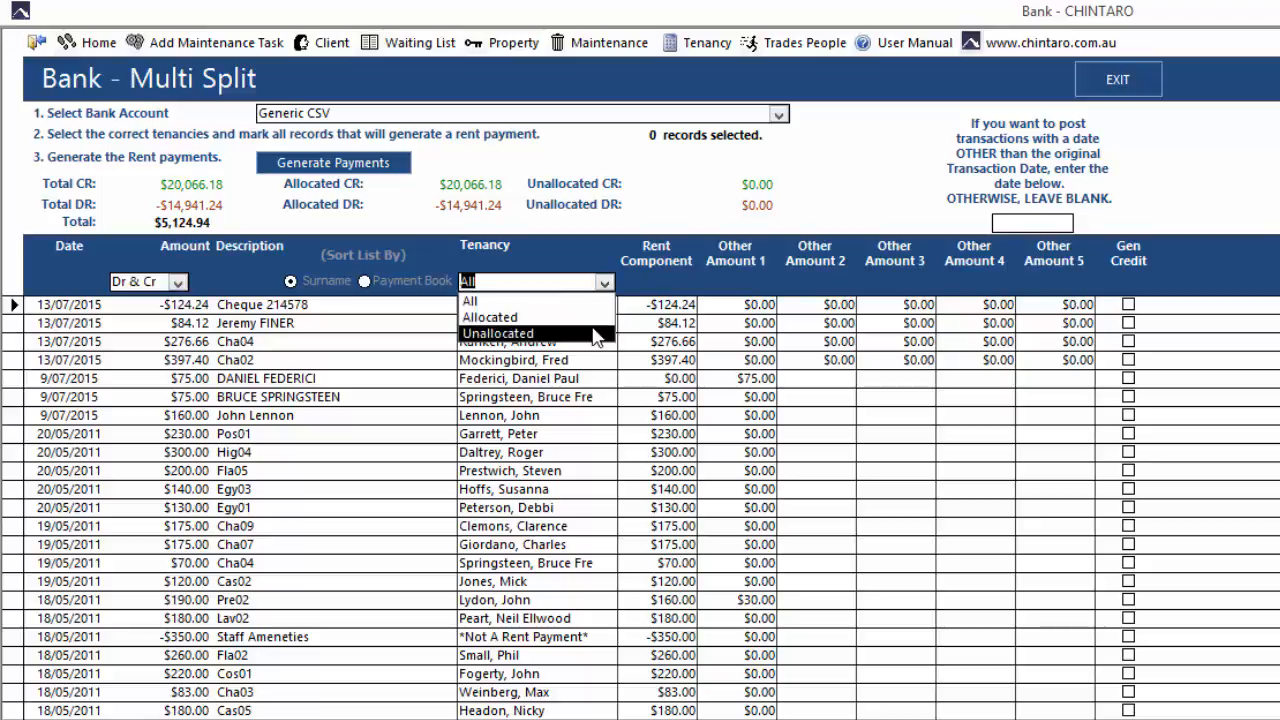
{"action": "left_click", "coordinate": [600, 334]}
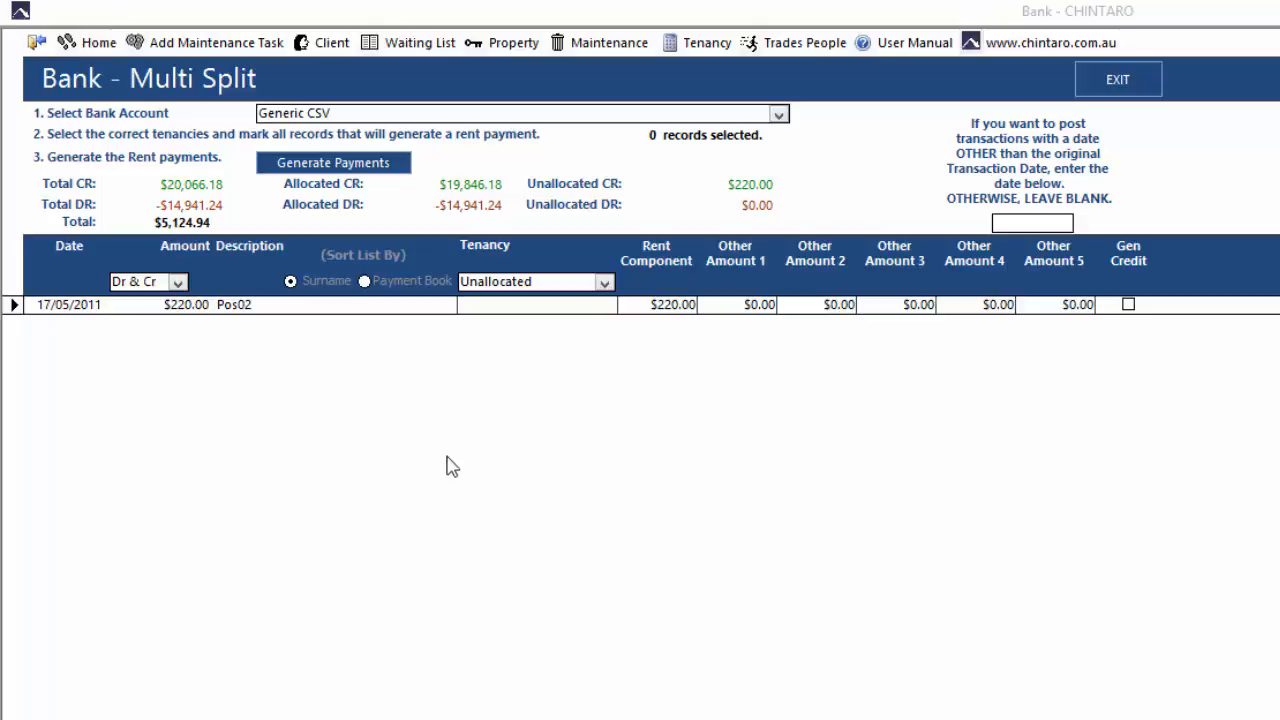
{"action": "left_click", "coordinate": [495, 306]}
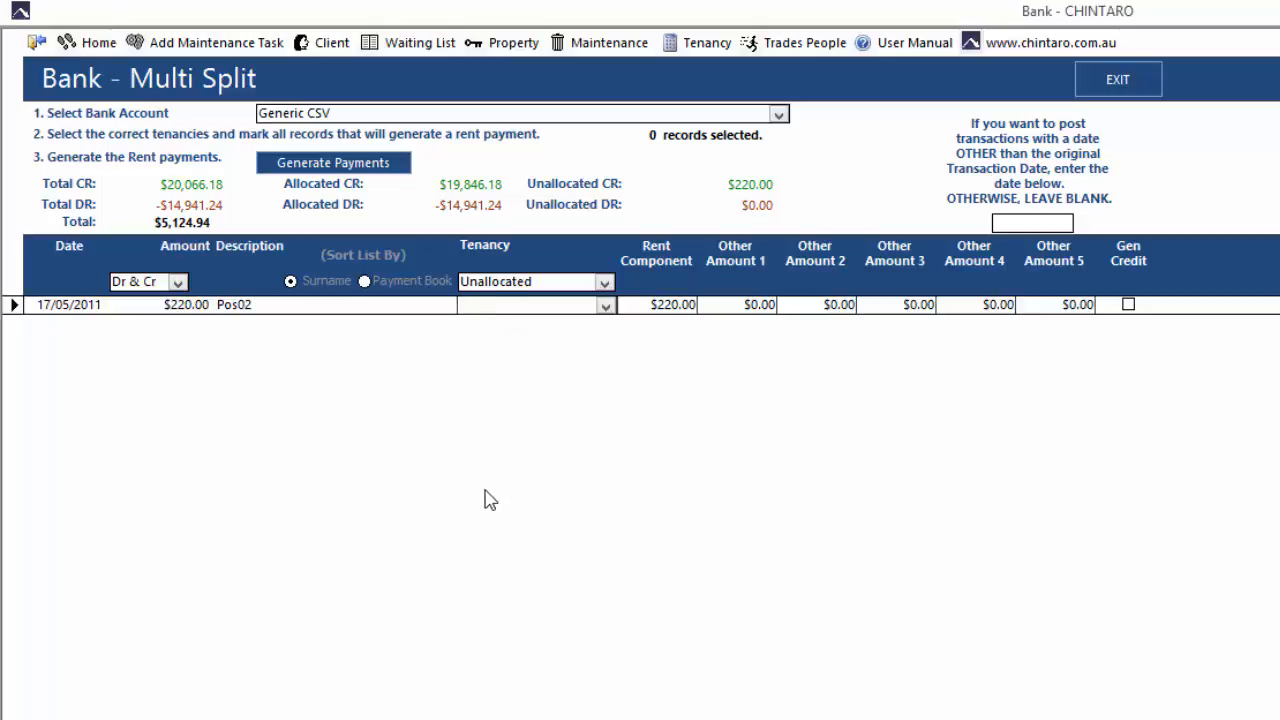
{"action": "type", "text": "hirst, Rob"}
{"action": "key", "text": "Tab"}
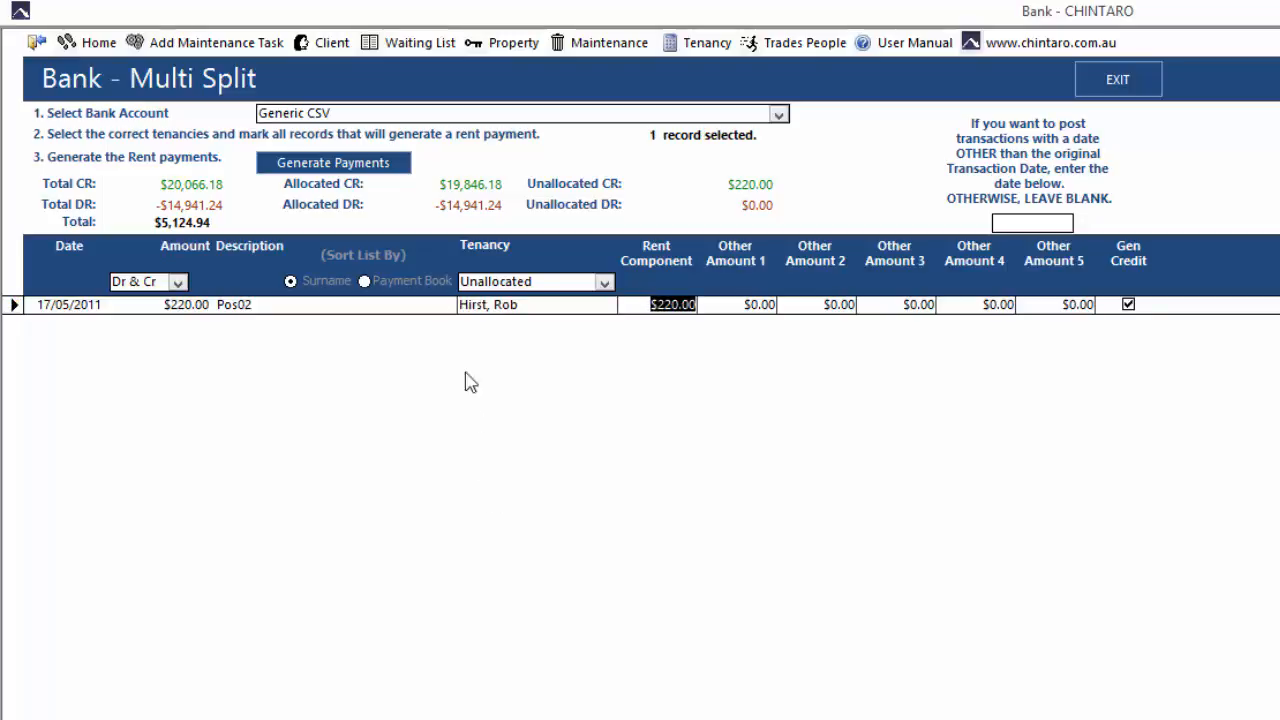
{"action": "left_click", "coordinate": [378, 164]}
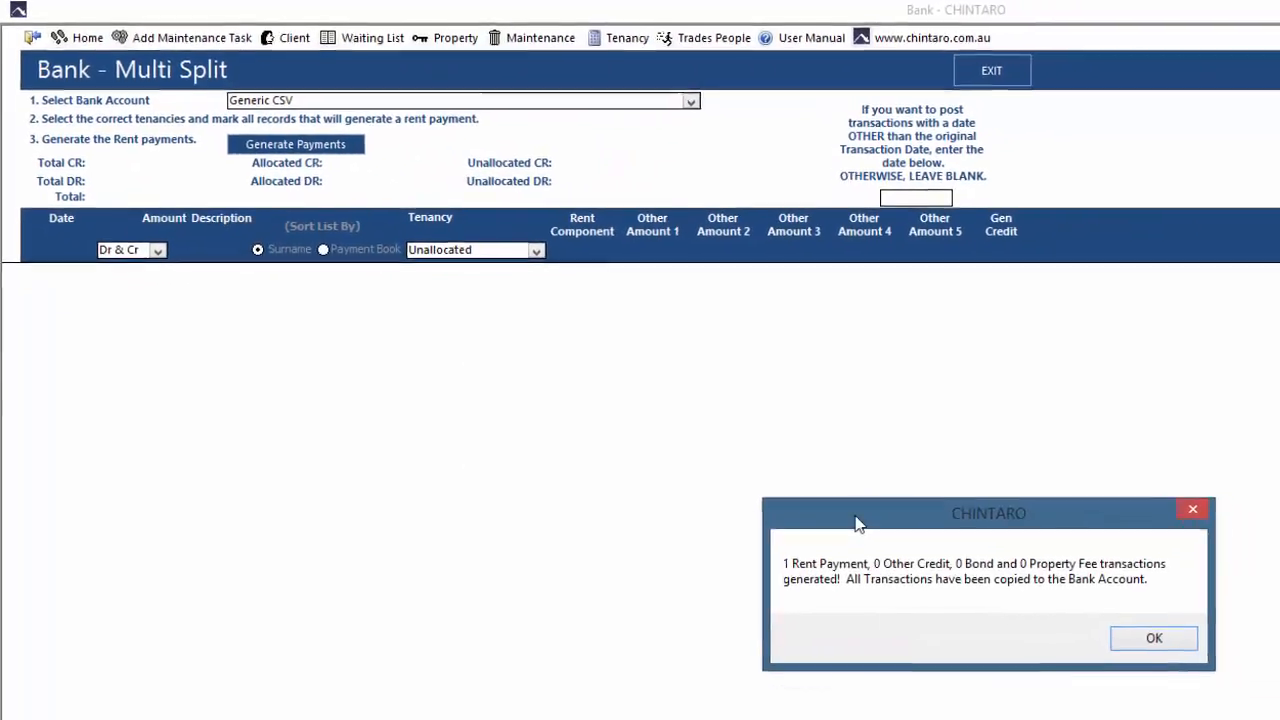
- Leave the multi-split form and open Manual Bank Processing for the Generic CSV bank account
{"action": "left_click", "coordinate": [1150, 638]}
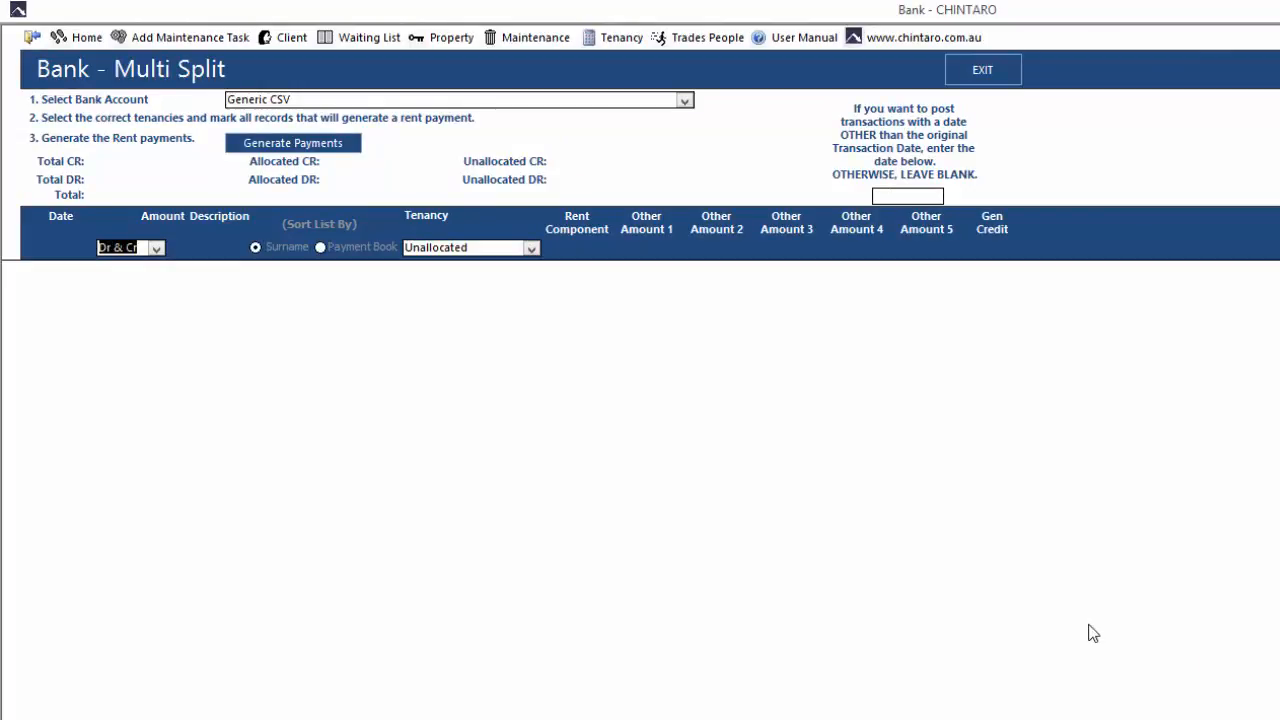
{"action": "left_click", "coordinate": [33, 41]}
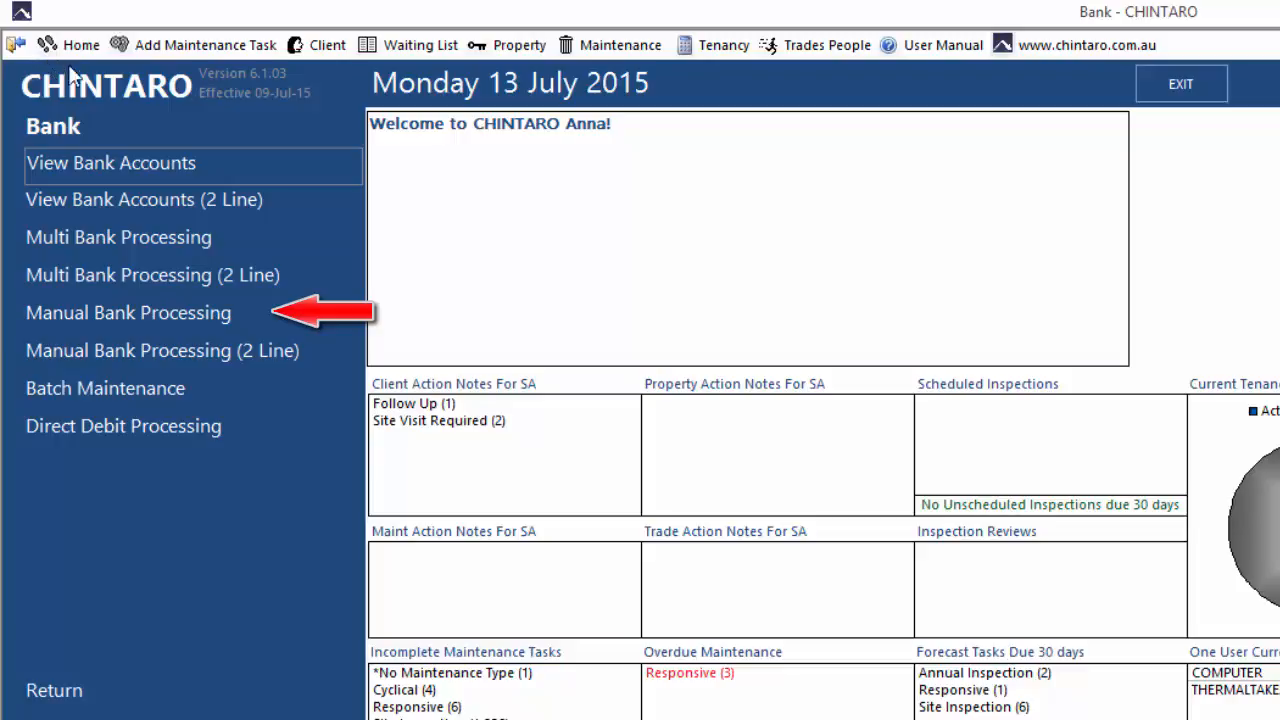
{"action": "left_click", "coordinate": [281, 317]}
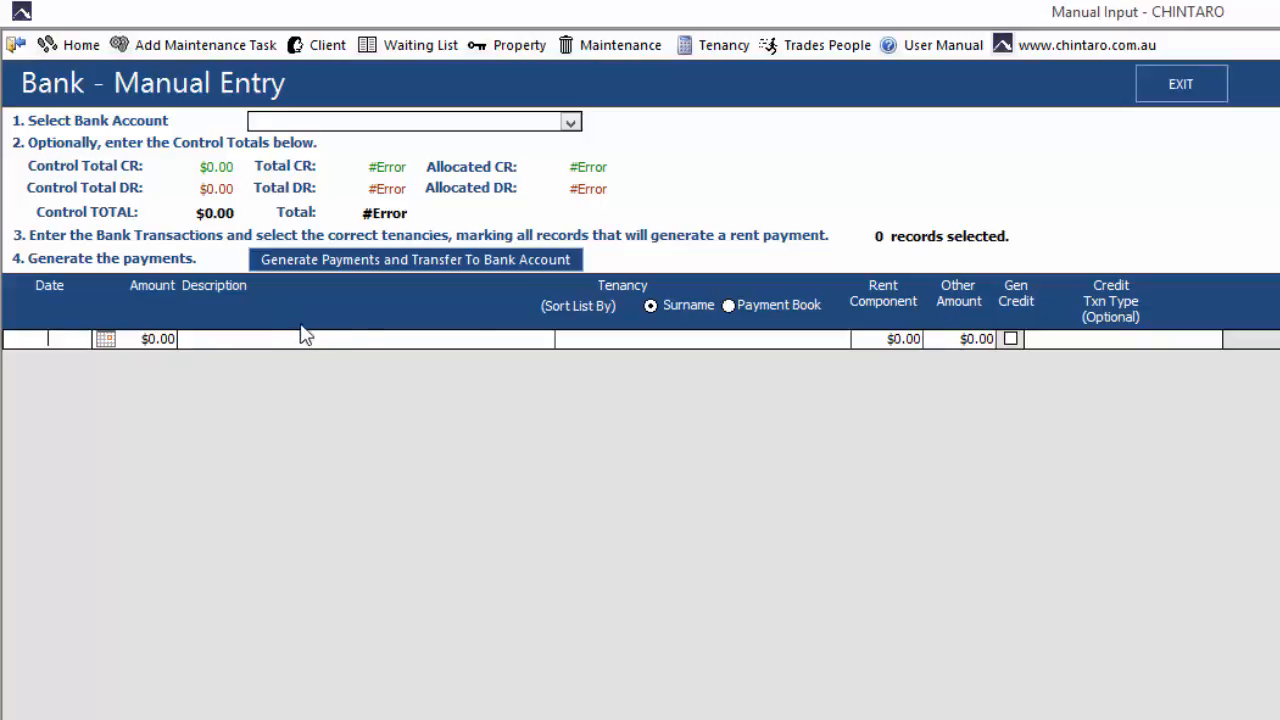
{"action": "left_click", "coordinate": [570, 123]}
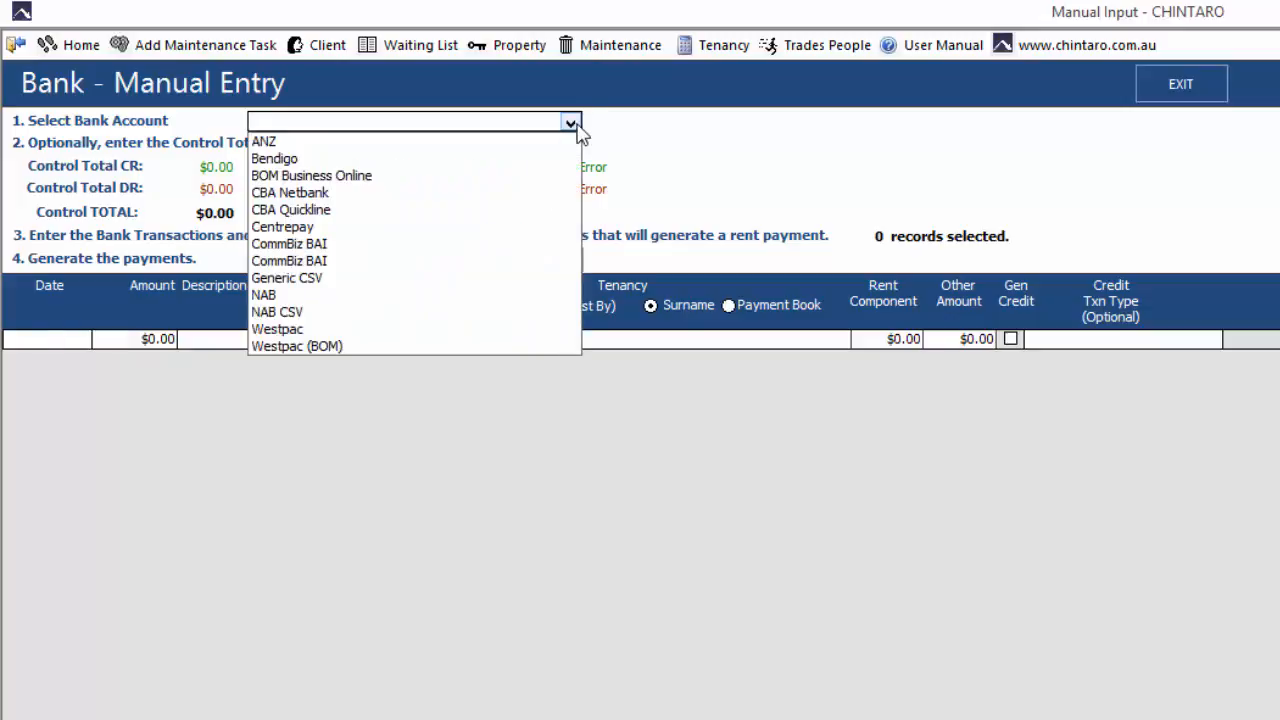
{"action": "left_click", "coordinate": [522, 277]}
{"action": "left_click", "coordinate": [409, 125]}
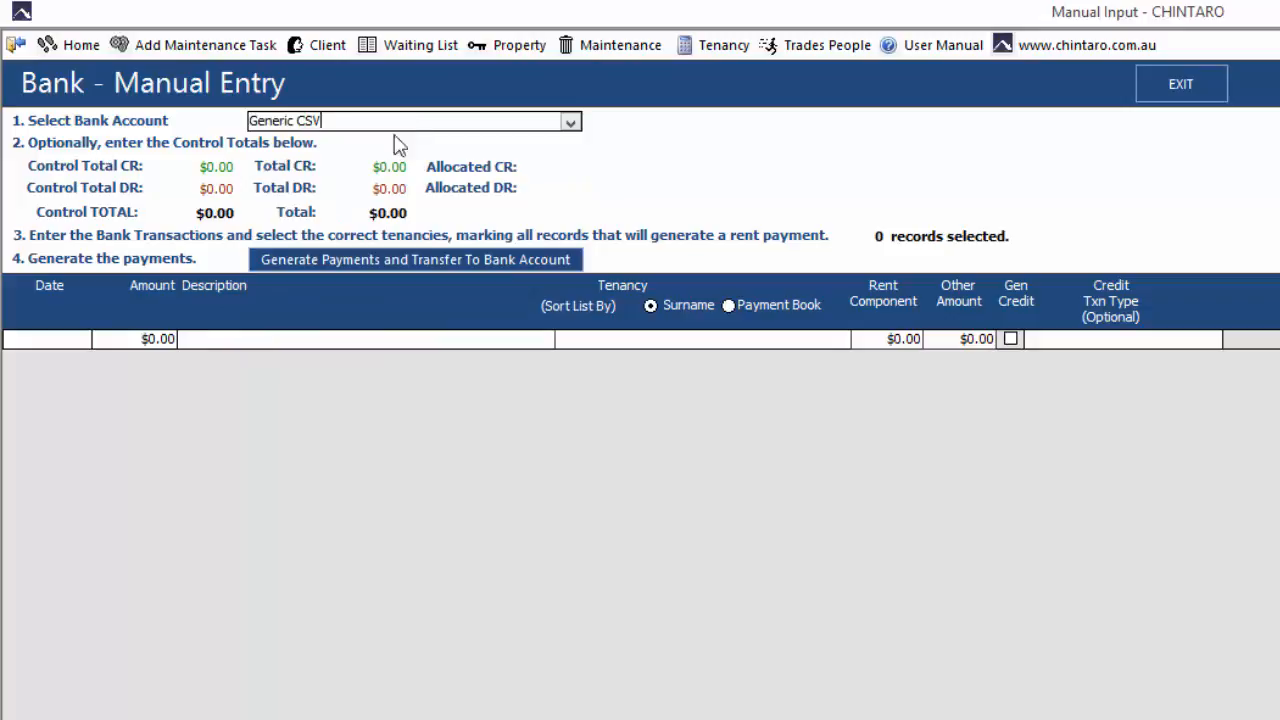
- Set the credit control total to $758.18
{"action": "left_click", "coordinate": [201, 167]}
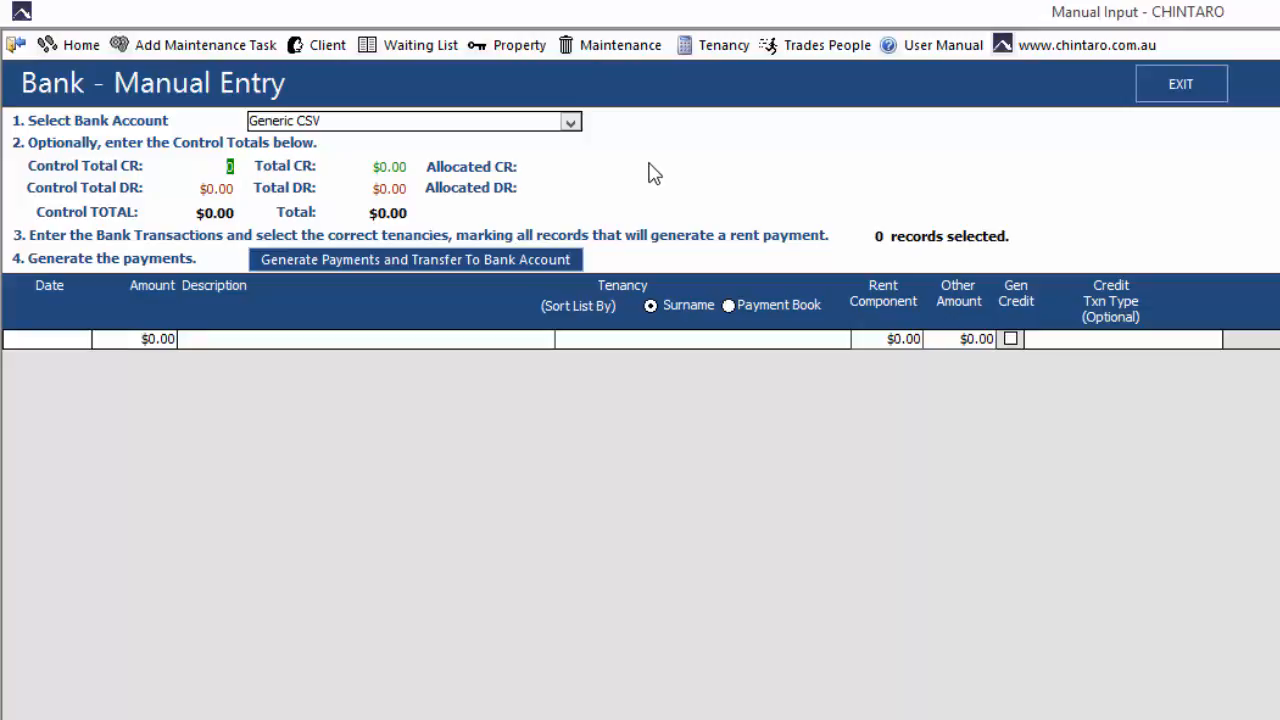
{"action": "key", "text": "BackSpace"}
{"action": "type", "text": "758.18"}
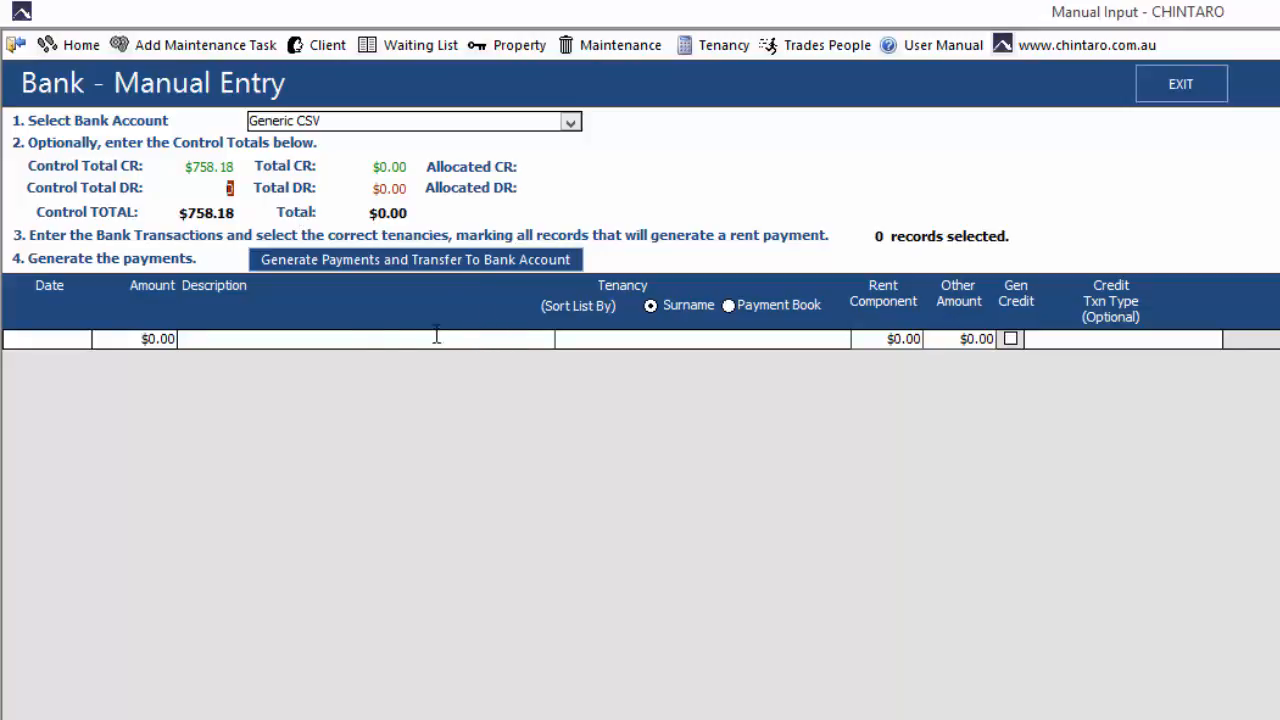
- Enter a first transaction dated 13/07/2015 for $84.12 with the payer's full name as its description
{"action": "left_click", "coordinate": [75, 339]}
{"action": "left_click", "coordinate": [105, 340]}
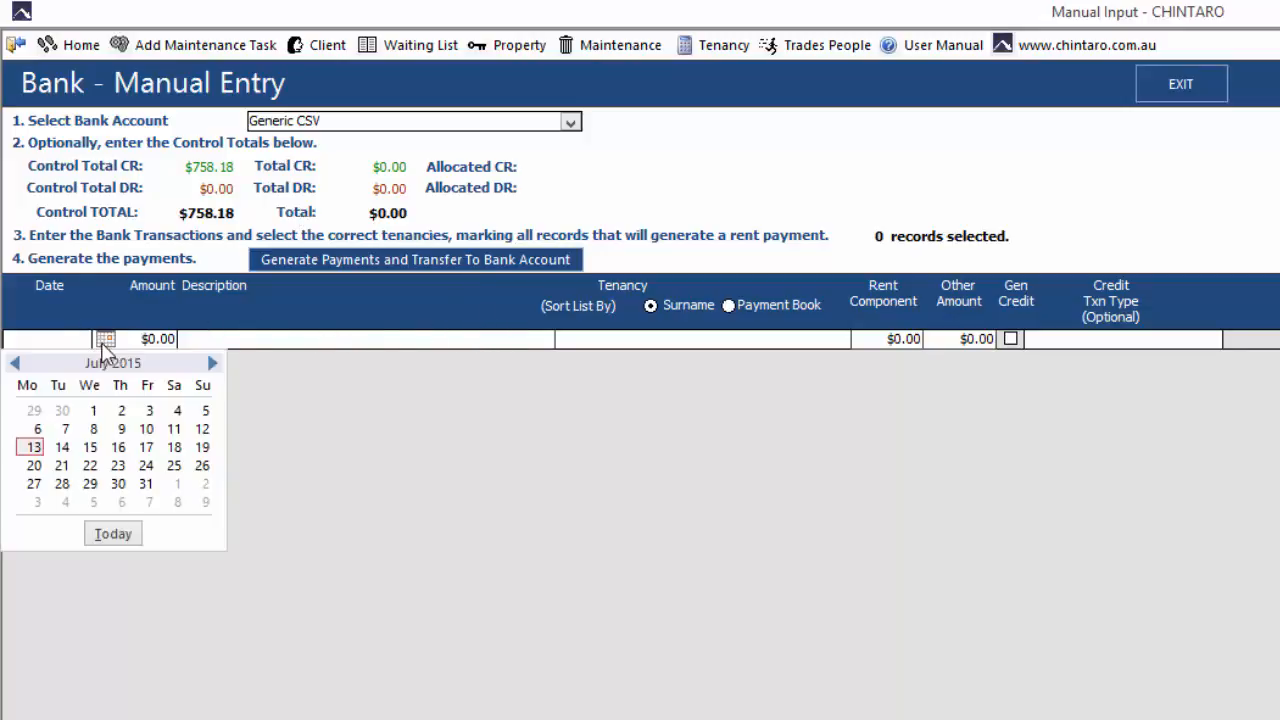
{"action": "left_click", "coordinate": [33, 447]}
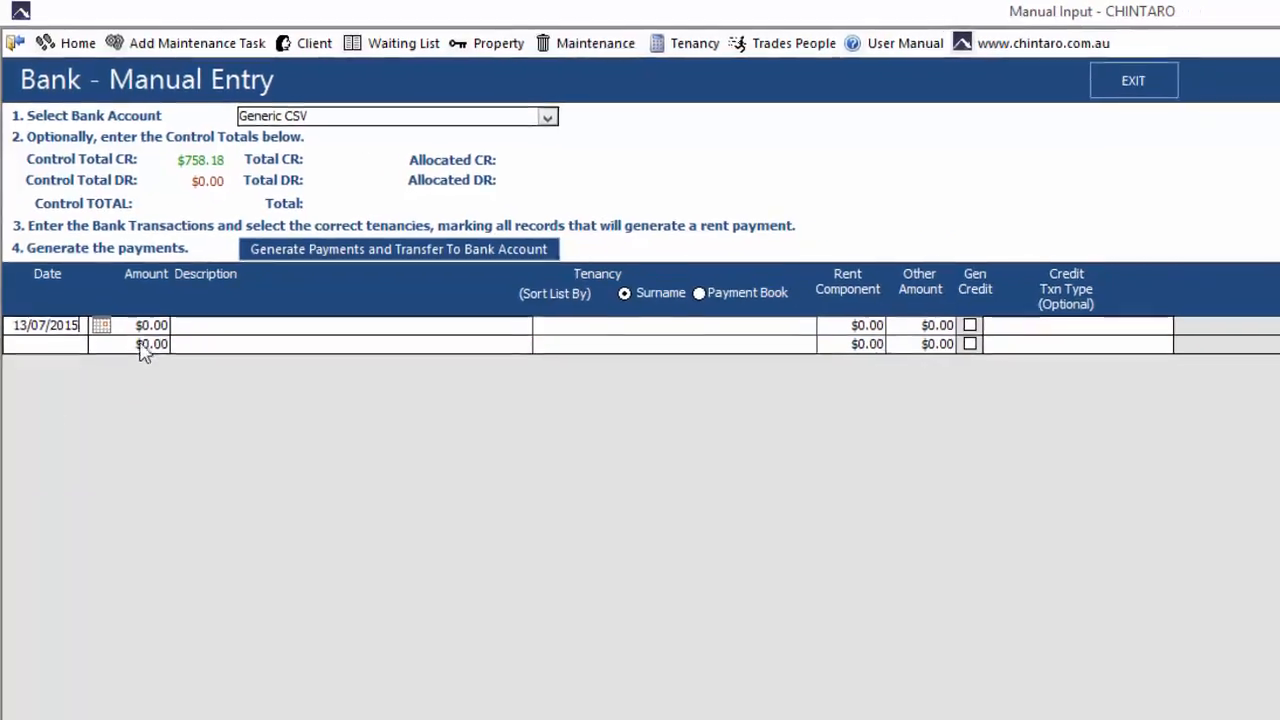
{"action": "left_click", "coordinate": [127, 303]}
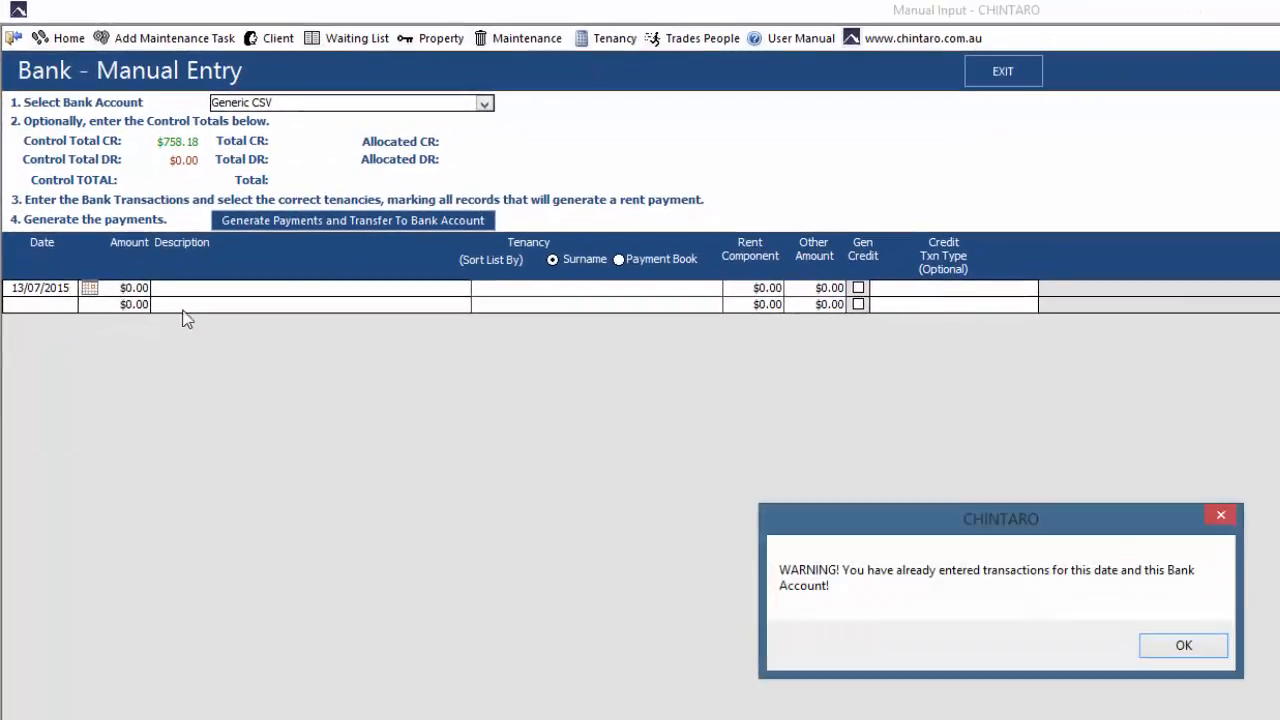
{"action": "left_click", "coordinate": [1183, 654]}
{"action": "type", "text": "84"}
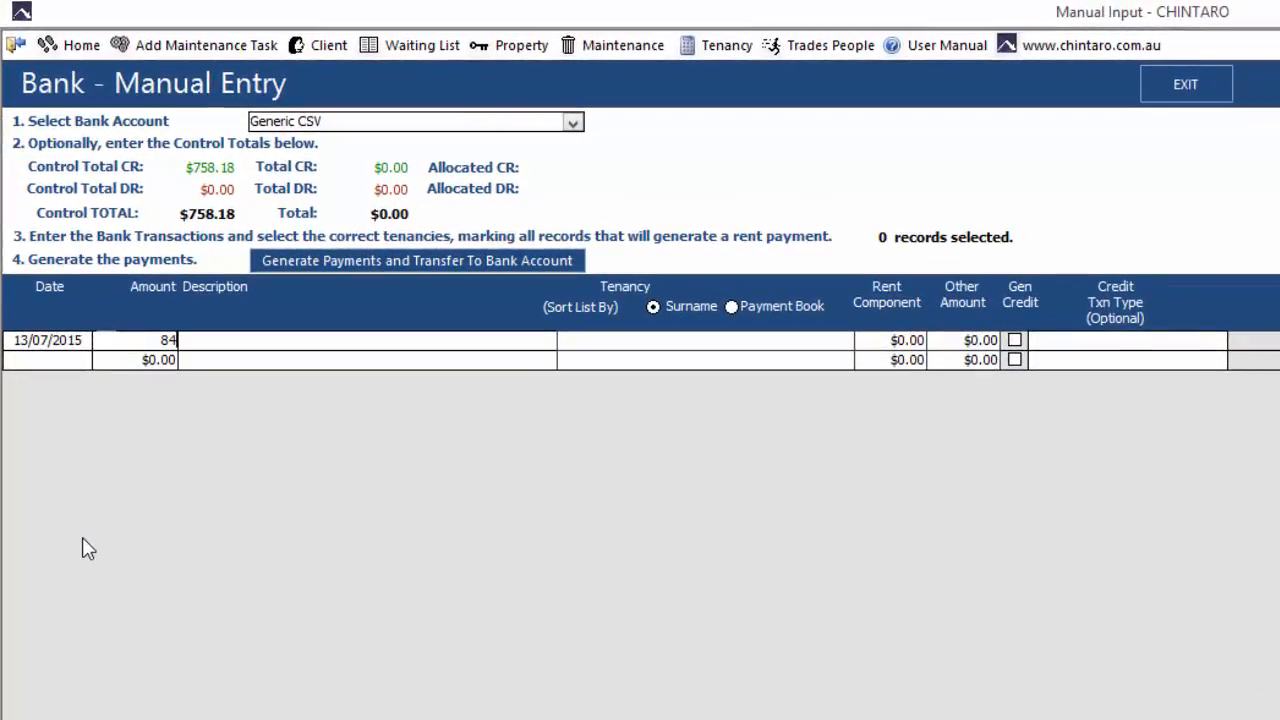
{"action": "type", "text": ".12"}
{"action": "key", "text": "Tab"}
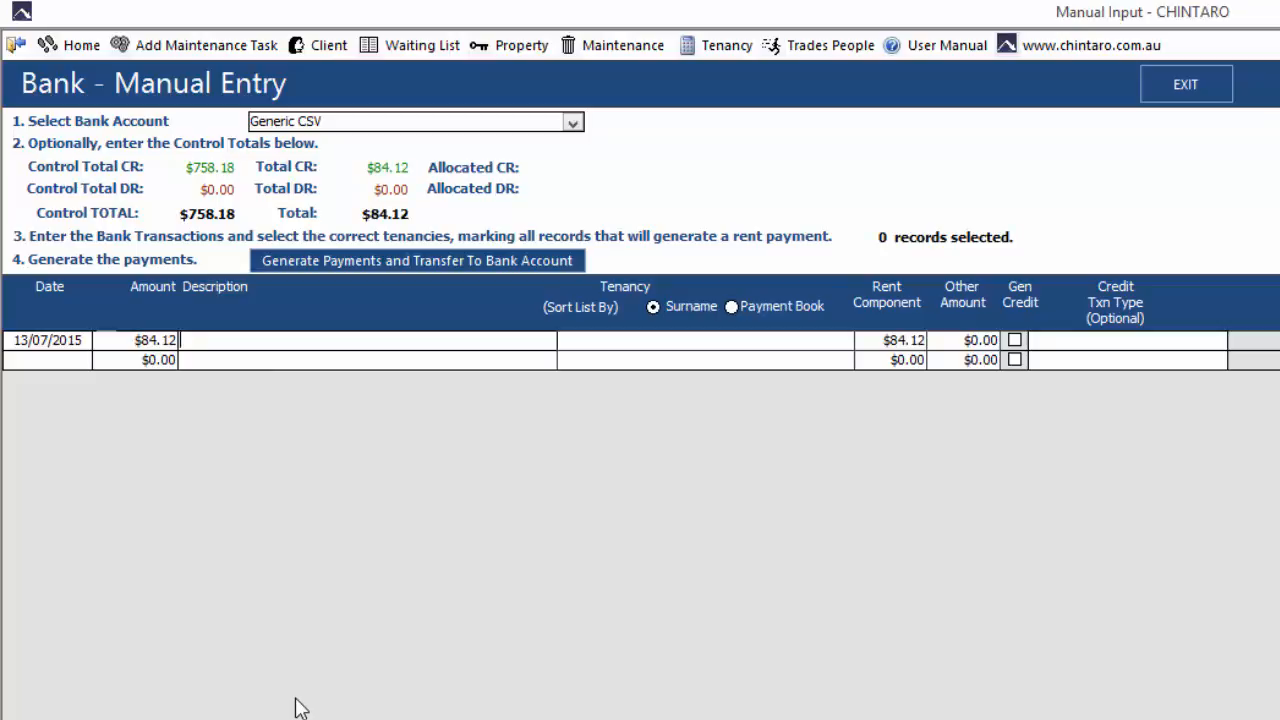
{"action": "type", "text": "JEREMY FINER"}
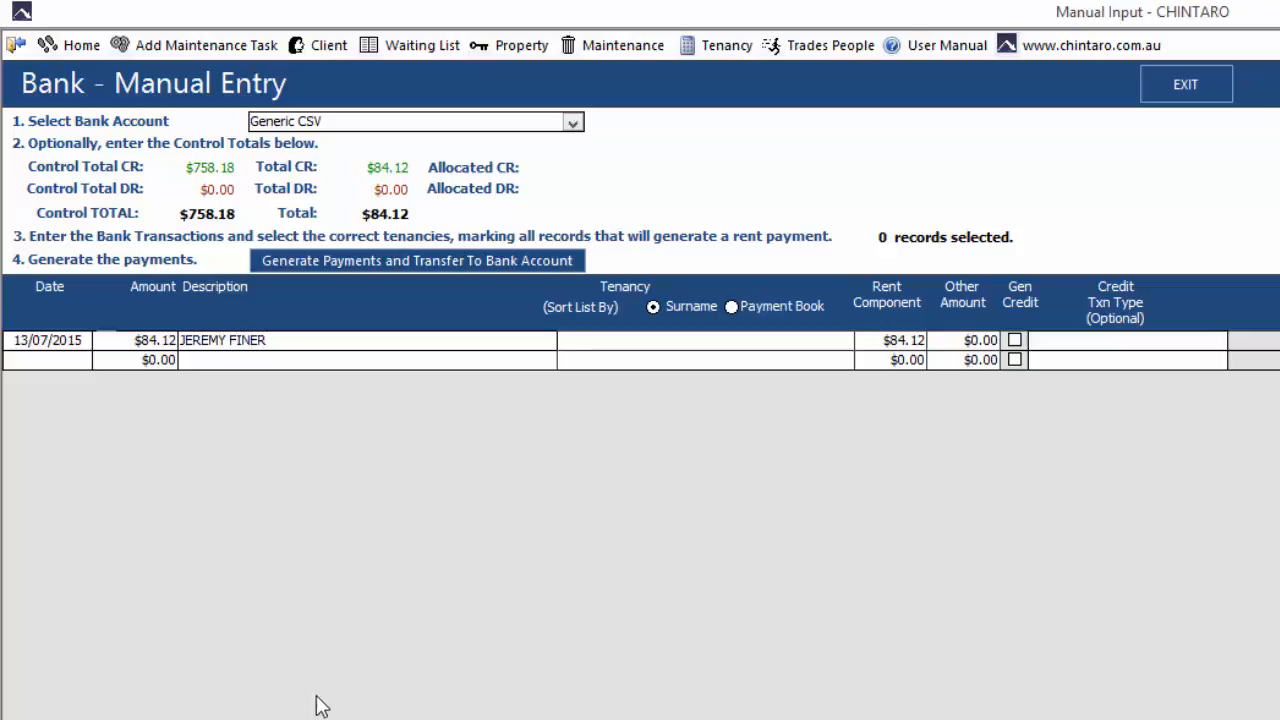
- Assign the $84.12 transaction to the payer's Cha07 tenancy
{"action": "left_click", "coordinate": [643, 341]}
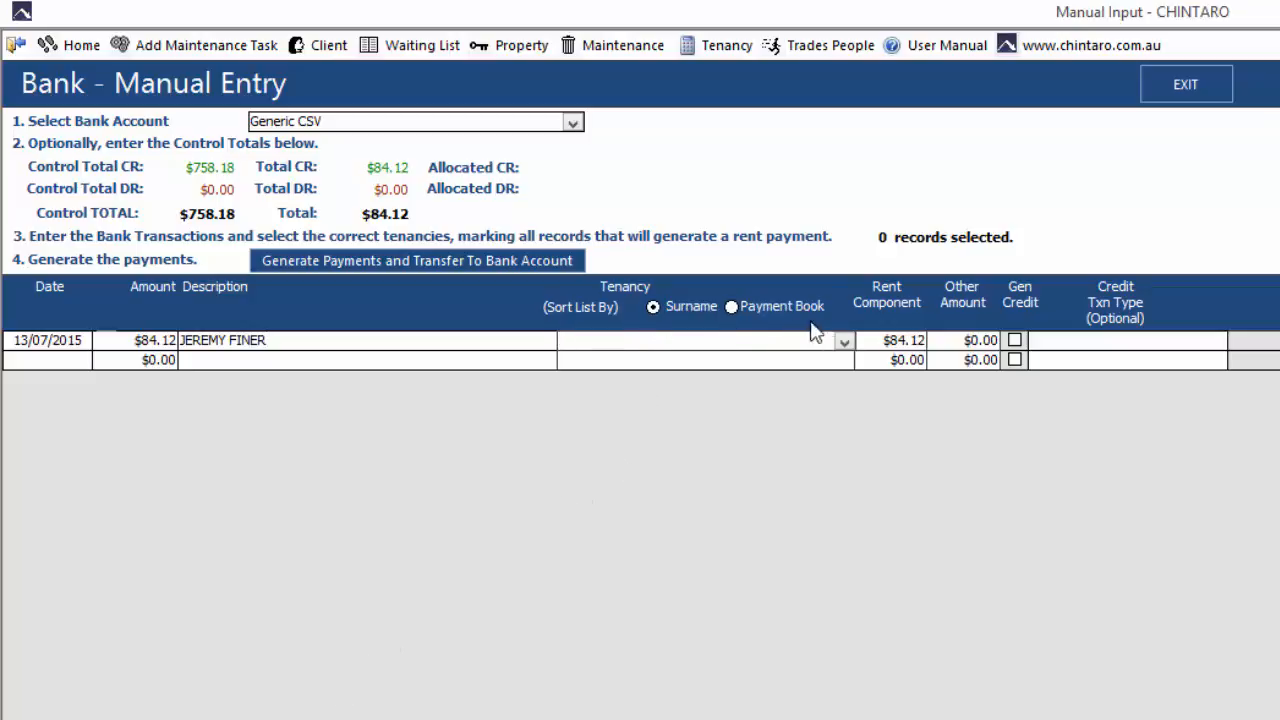
{"action": "left_click", "coordinate": [845, 341]}
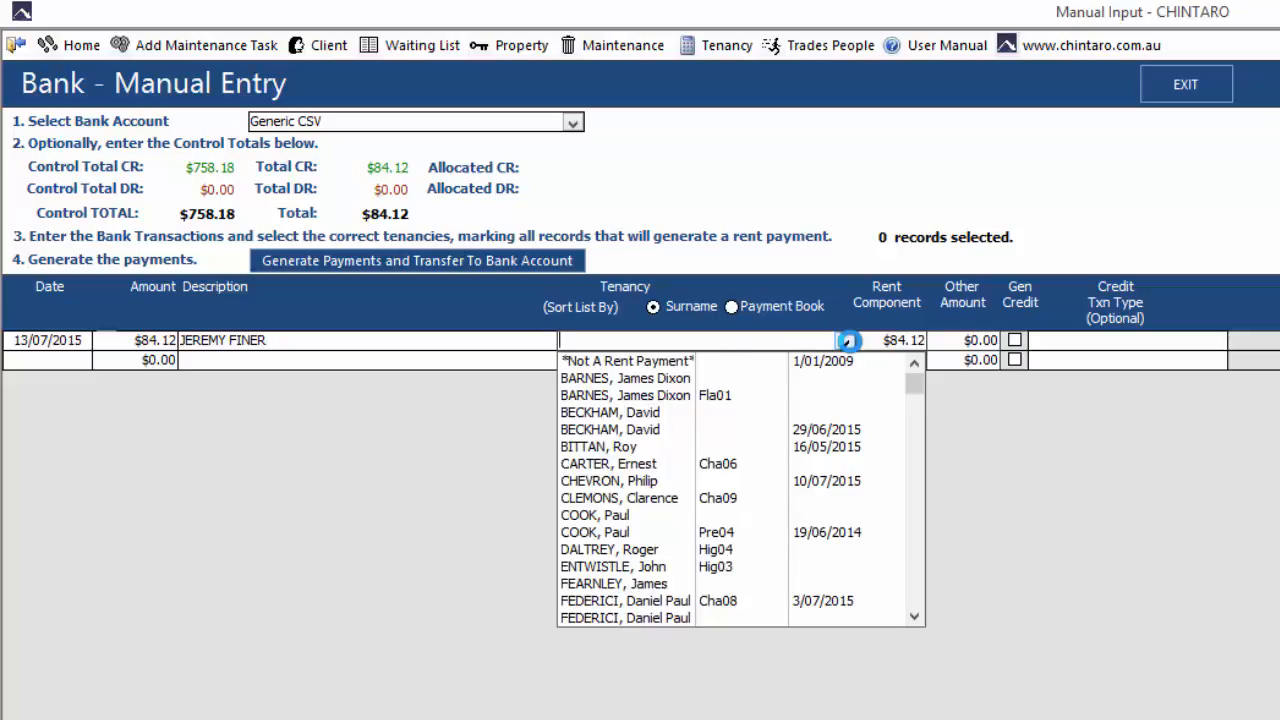
{"action": "type", "text": "FINER, Jeremy"}
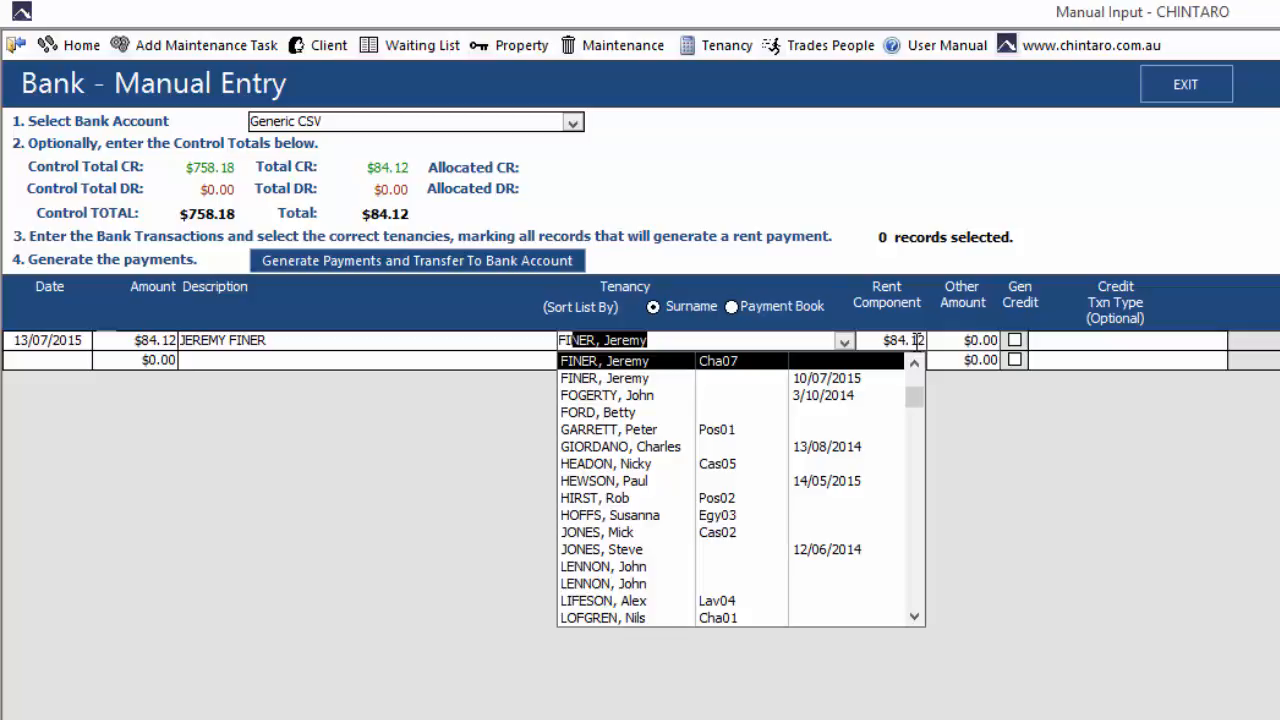
{"action": "left_click", "coordinate": [884, 361]}
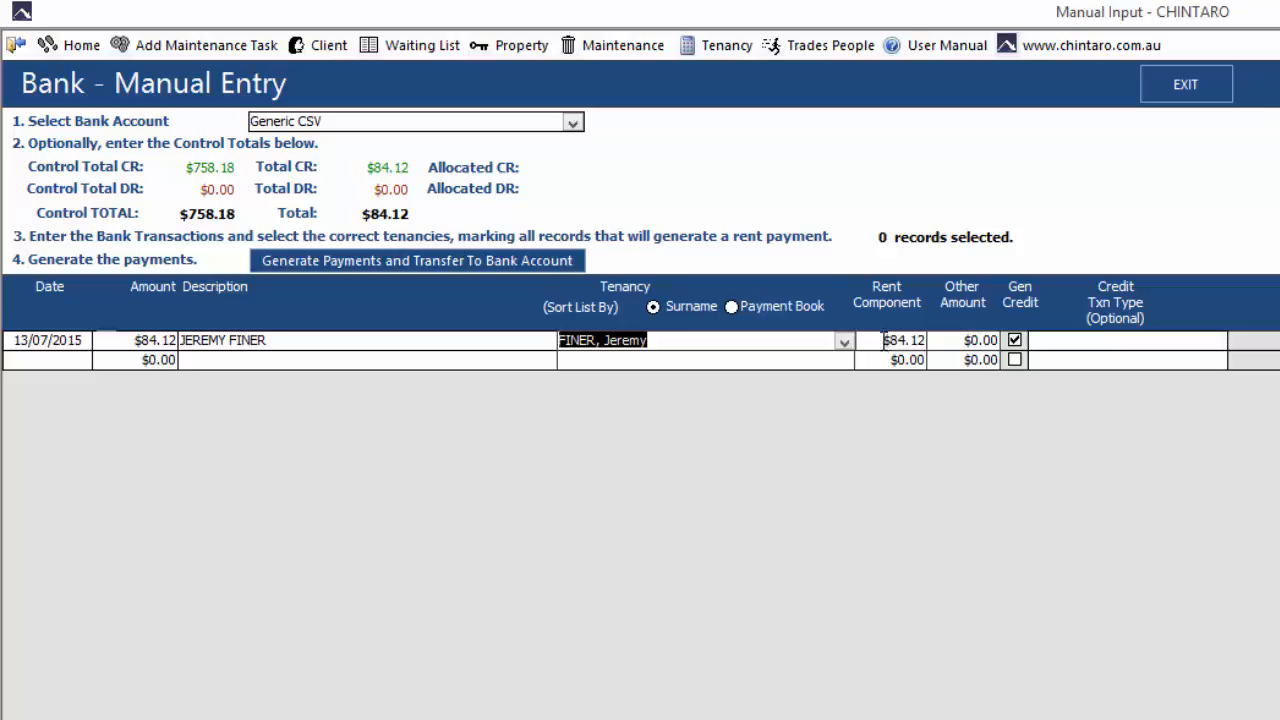
- Try an $80.00 rent component on the first transaction, view the optional credit types, and restore the rent component to $84.12
{"action": "left_click", "coordinate": [884, 341]}
{"action": "type", "text": "80"}
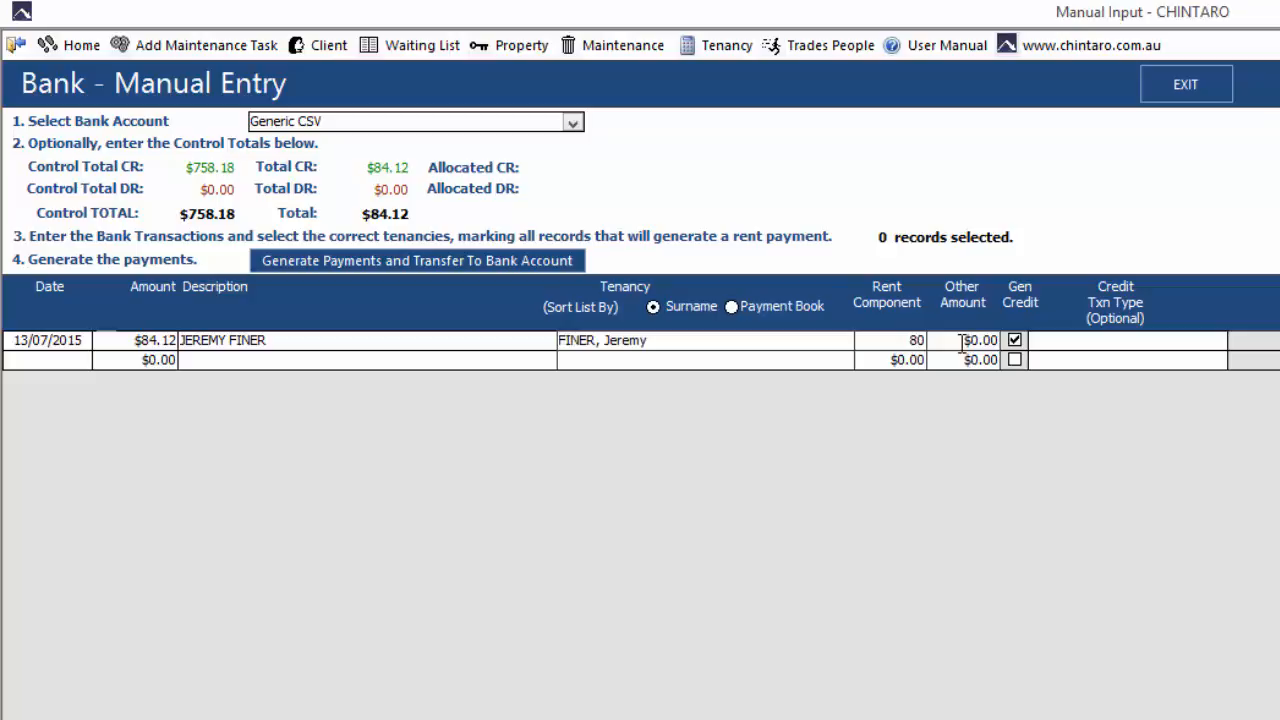
{"action": "left_click", "coordinate": [961, 341]}
{"action": "left_click", "coordinate": [1175, 342]}
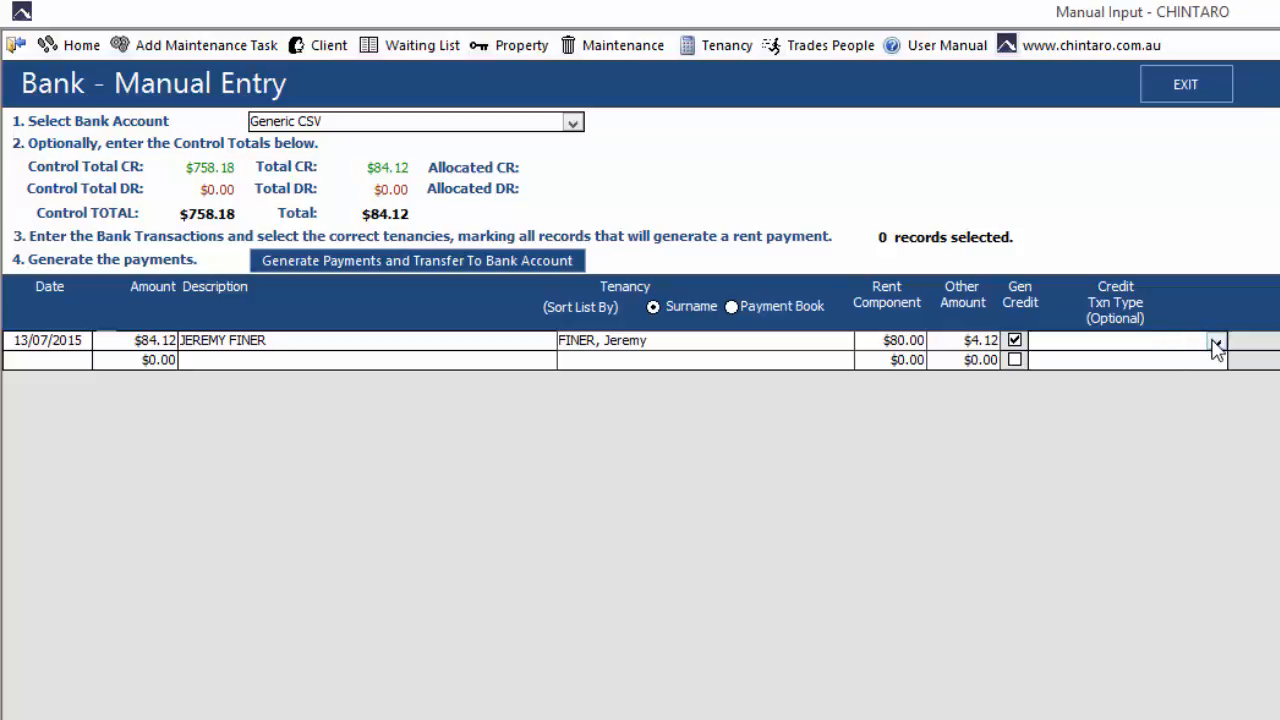
{"action": "left_click", "coordinate": [1212, 341]}
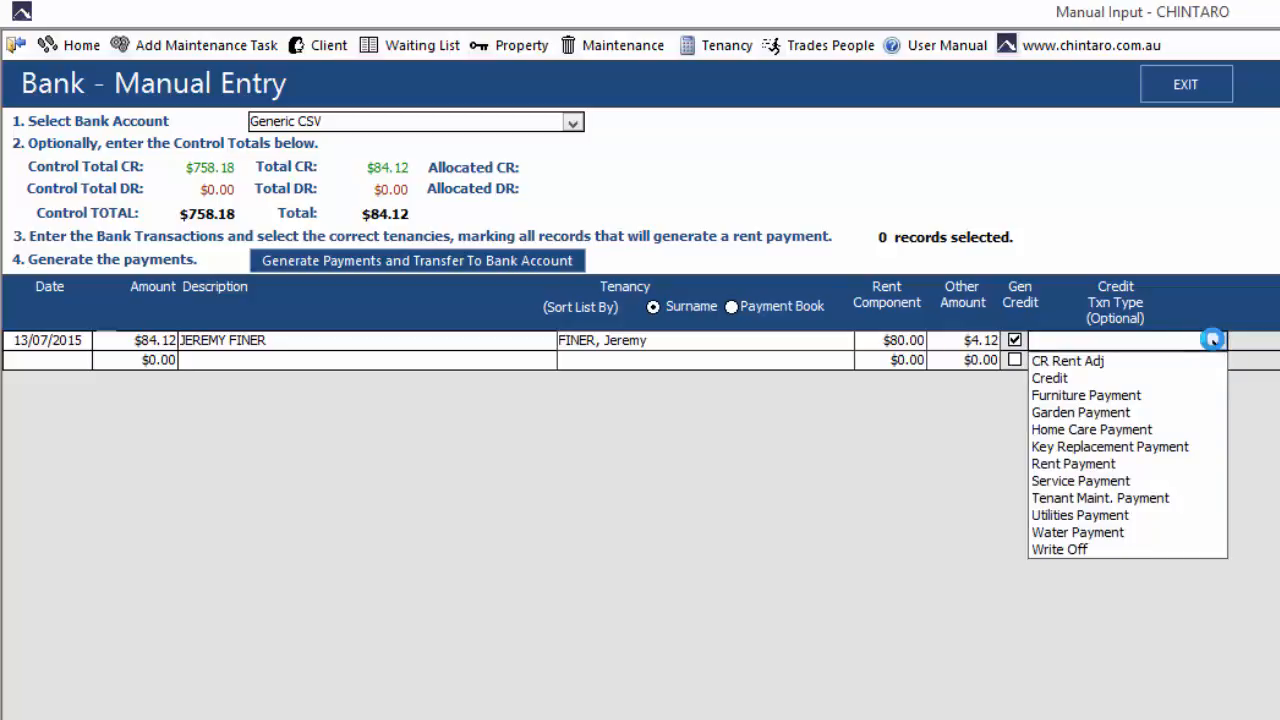
{"action": "left_click", "coordinate": [1212, 341]}
{"action": "left_click_drag", "start_coordinate": [882, 341], "coordinate": [940, 341]}
{"action": "type", "text": "84.12"}
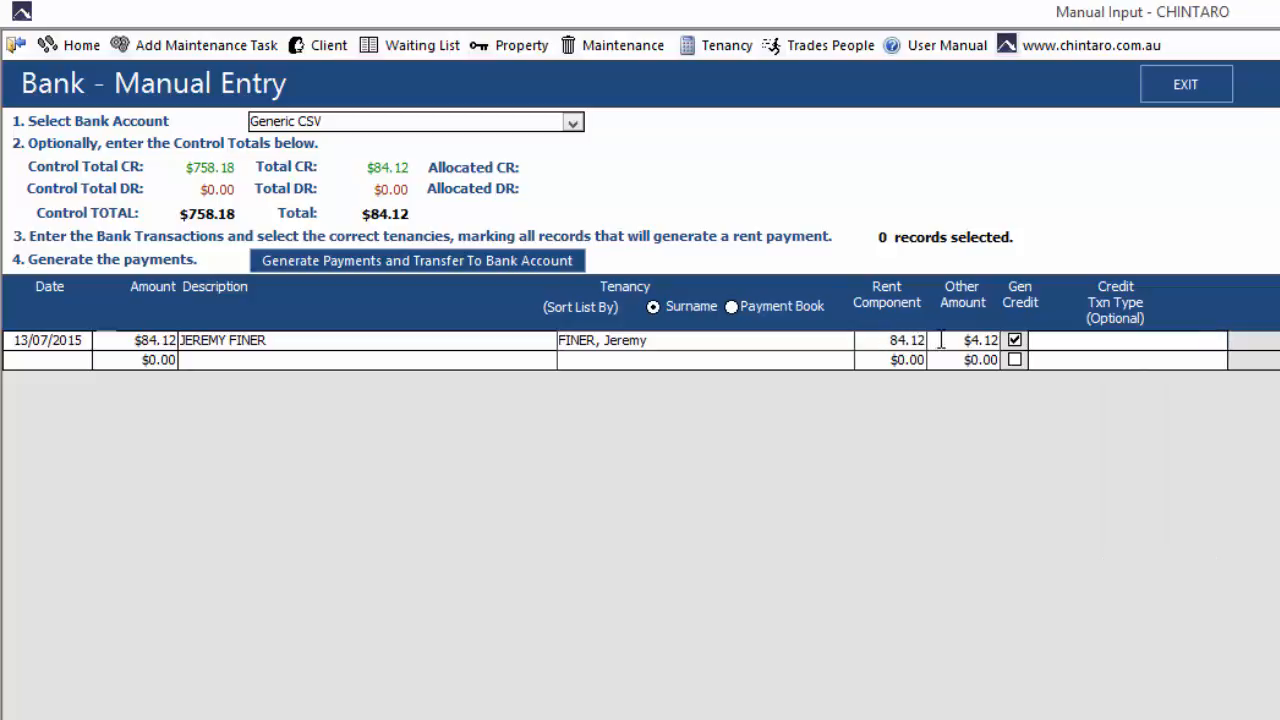
- Enter a second transaction dated 13/07/2015 for $276.66 with the payer's full name as its description
{"action": "left_click", "coordinate": [53, 360]}
{"action": "left_click", "coordinate": [106, 360]}
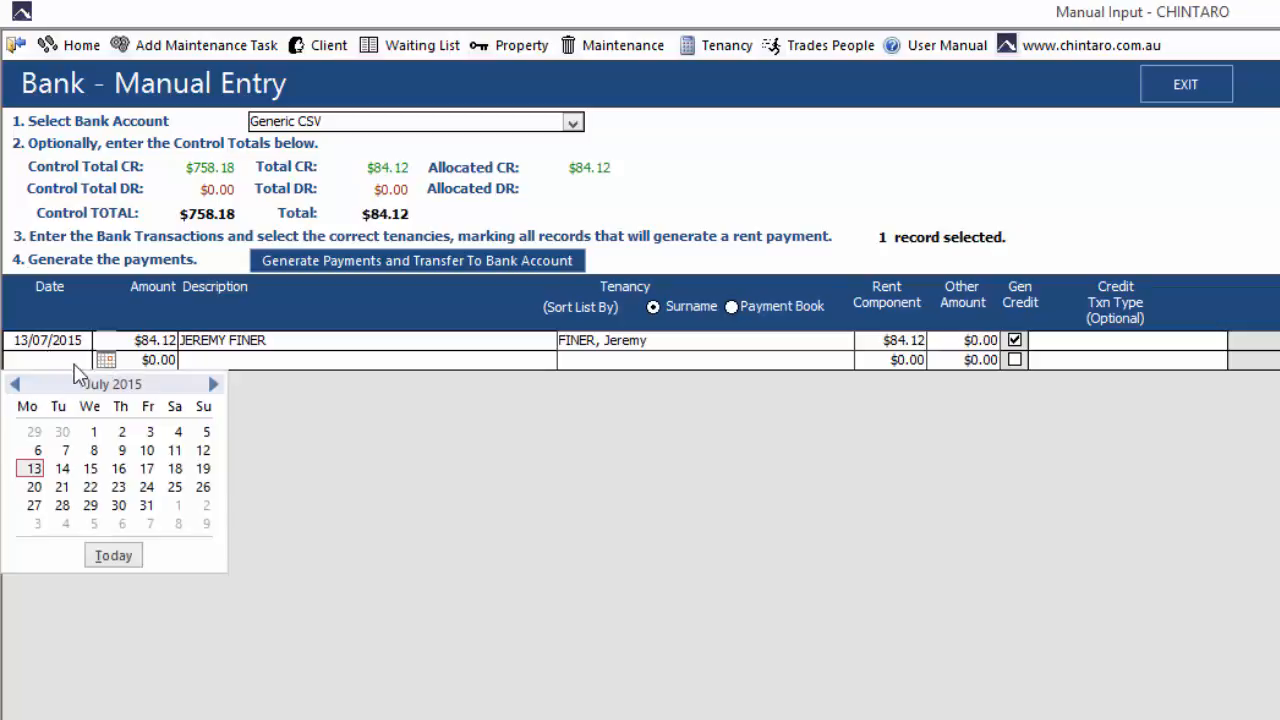
{"action": "left_click", "coordinate": [34, 469]}
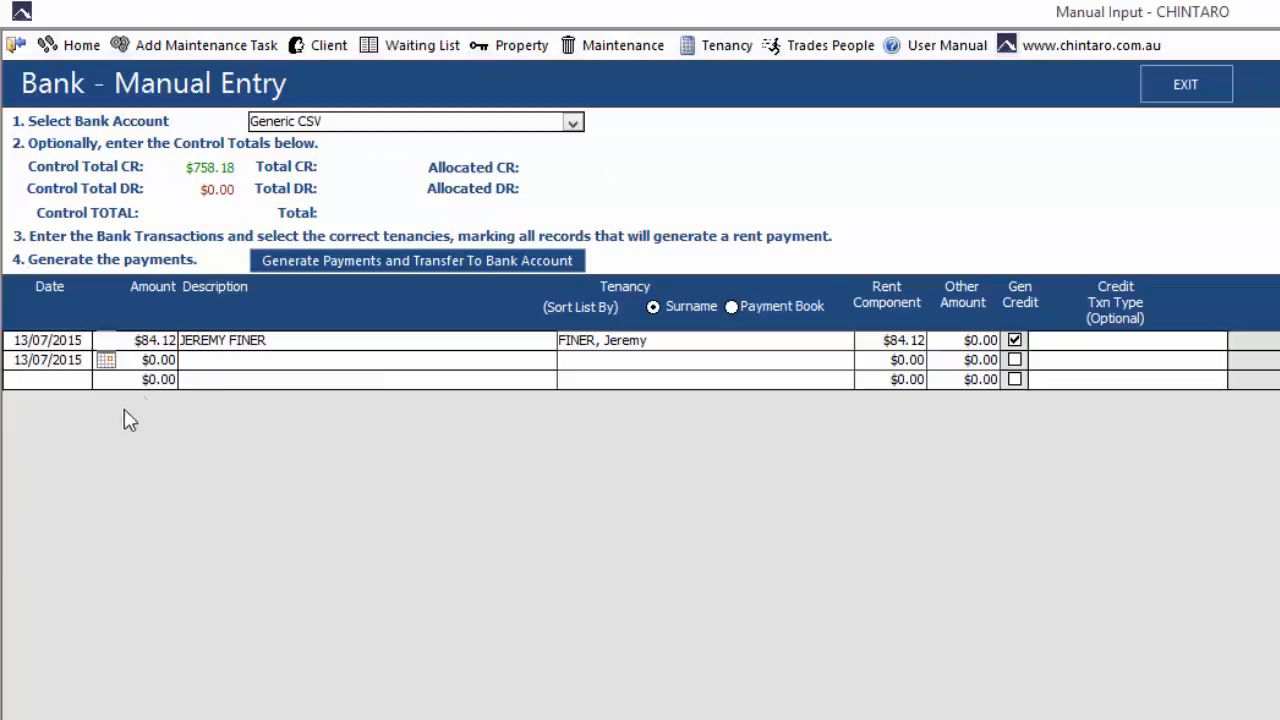
{"action": "left_click", "coordinate": [152, 360]}
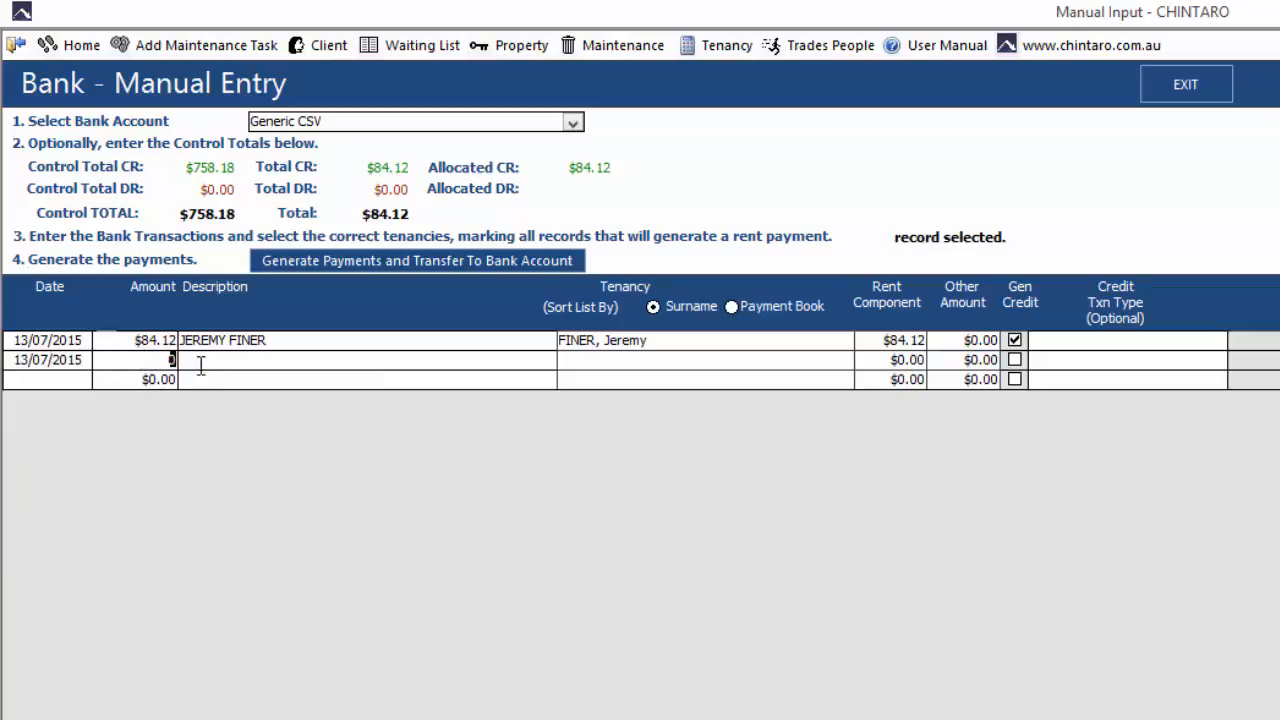
{"action": "type", "text": "276.66"}
{"action": "left_click", "coordinate": [271, 364]}
{"action": "type", "text": "AND"}
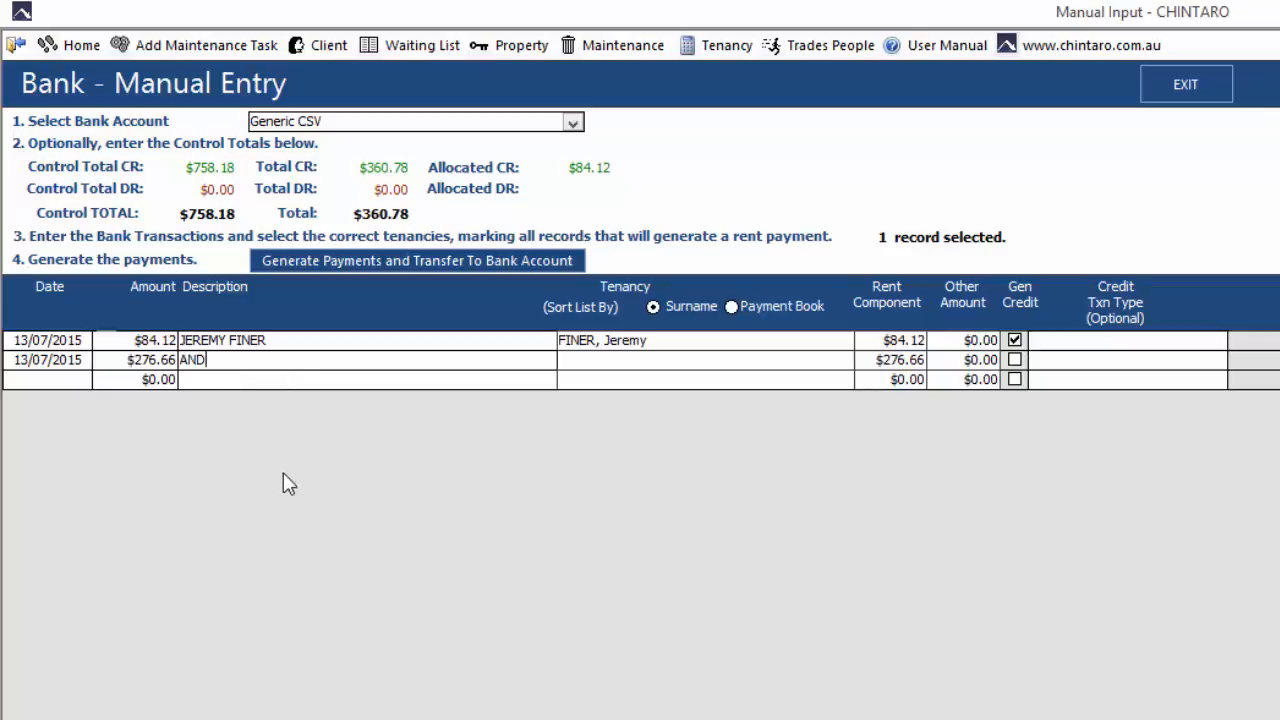
{"action": "type", "text": "REW RANKIN"}
- Assign the $276.66 transaction to the payer's Cha04 tenancy
{"action": "left_click", "coordinate": [680, 362]}
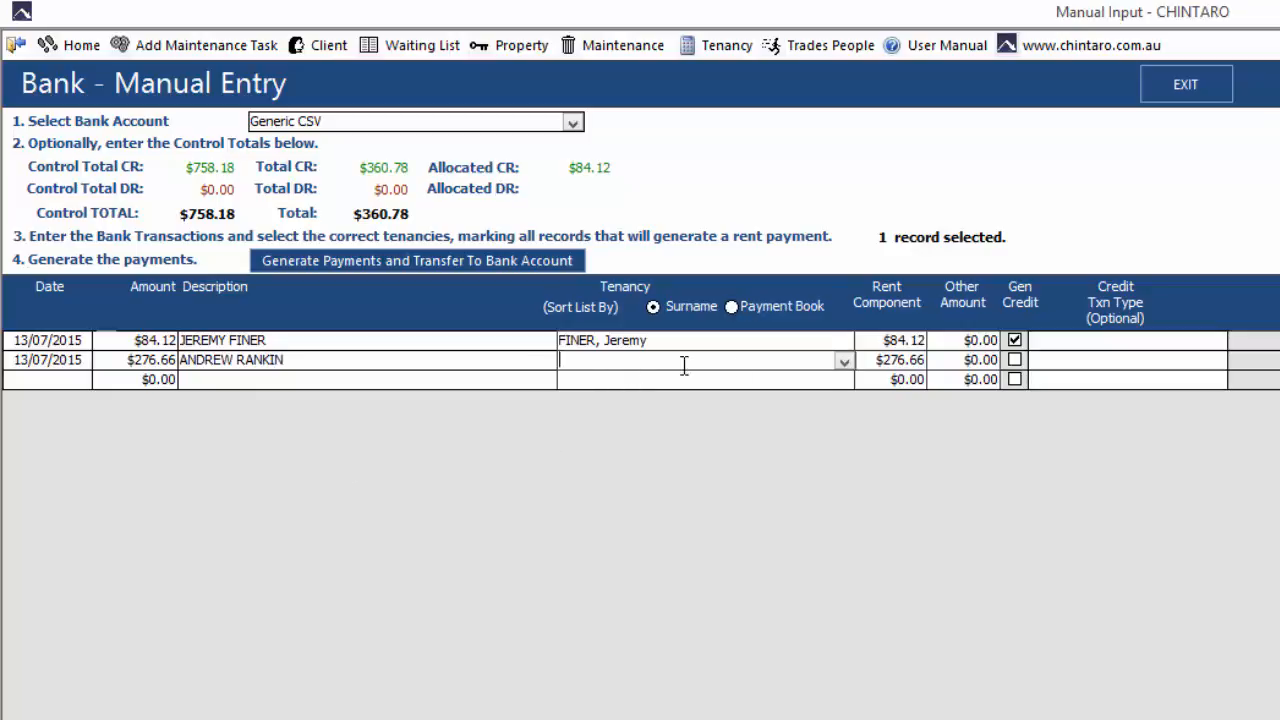
{"action": "left_click", "coordinate": [845, 362]}
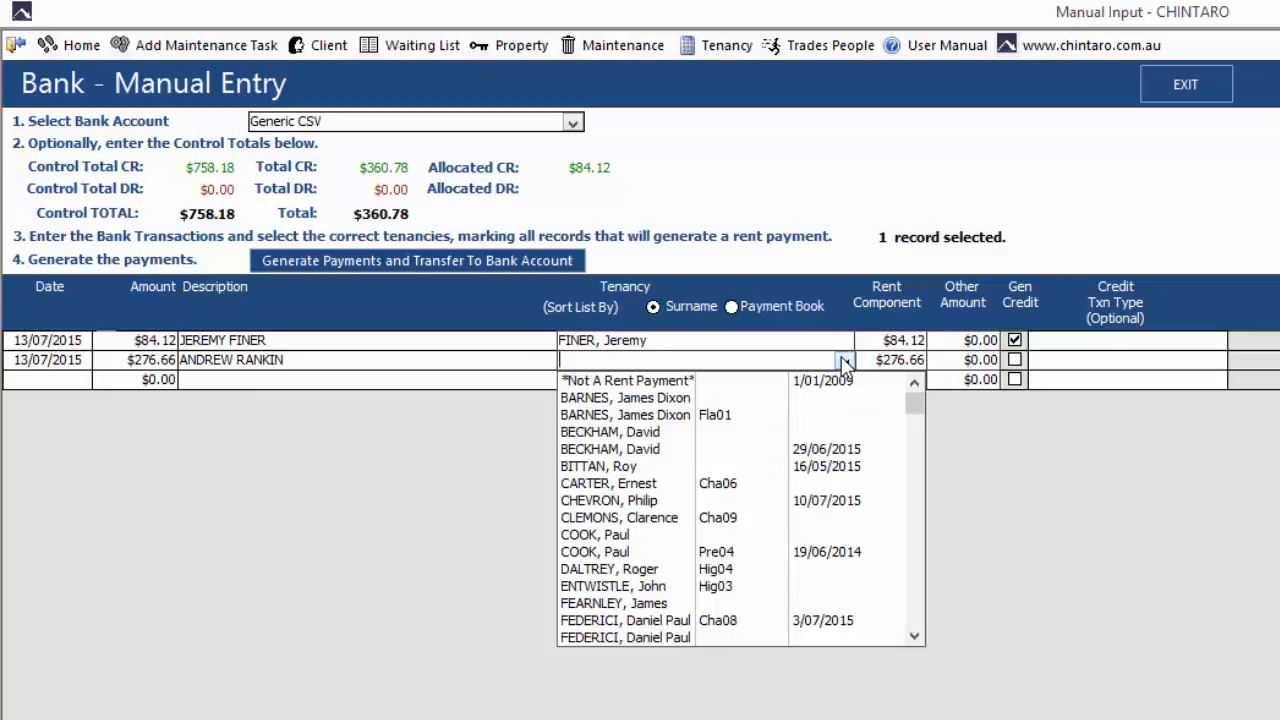
{"action": "type", "text": "RANKEN, Andrew"}
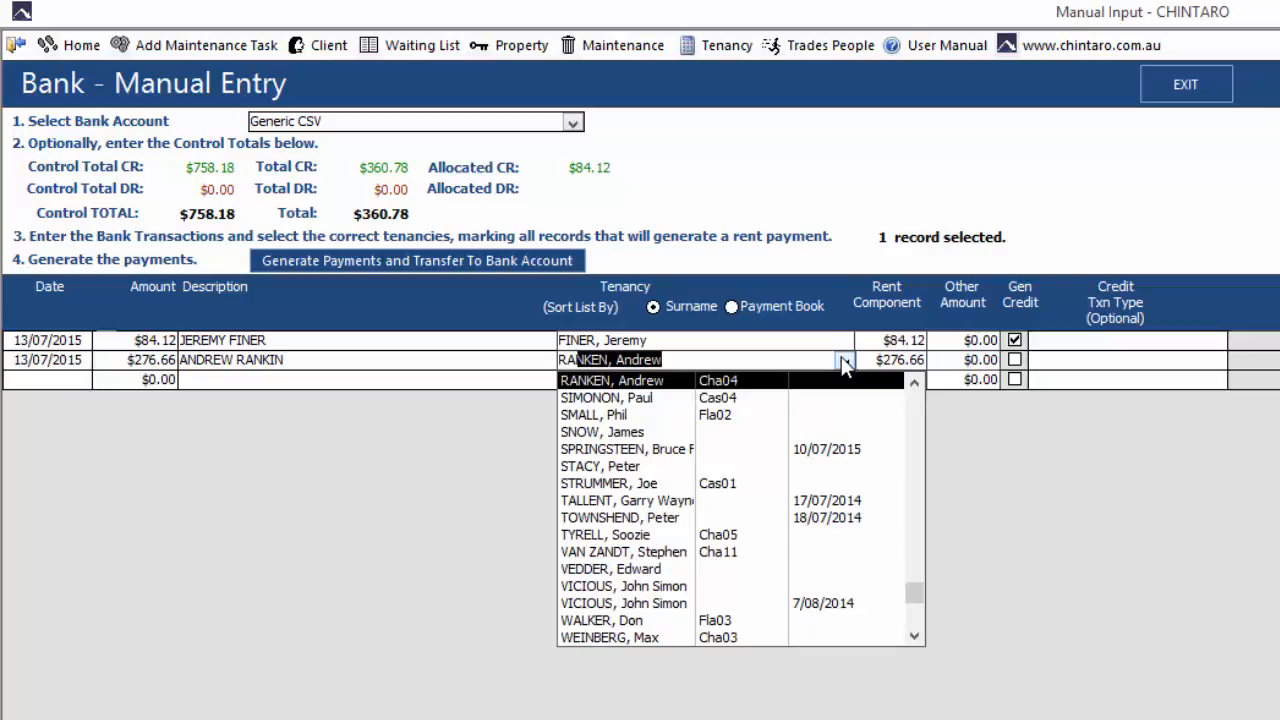
{"action": "left_click", "coordinate": [841, 360]}
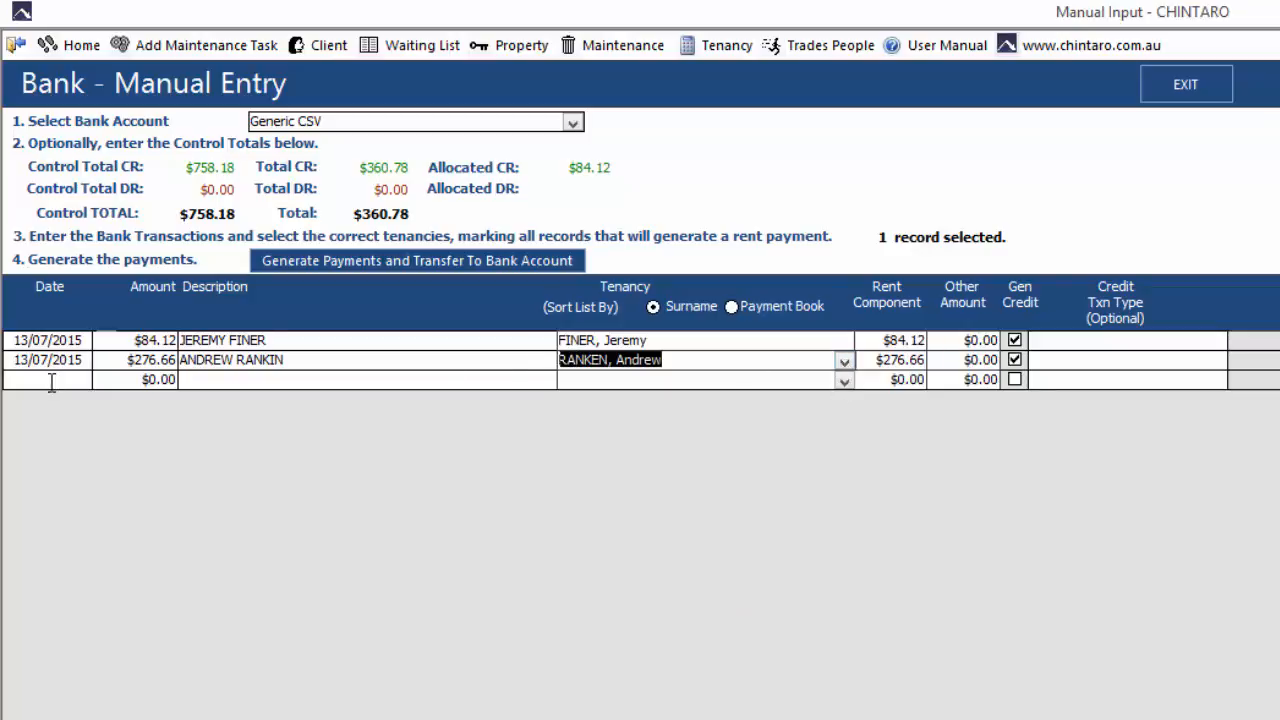
- Enter a third transaction dated 13/07/2015 for $397.40 with the payer's full name as its description
{"action": "left_click", "coordinate": [100, 381]}
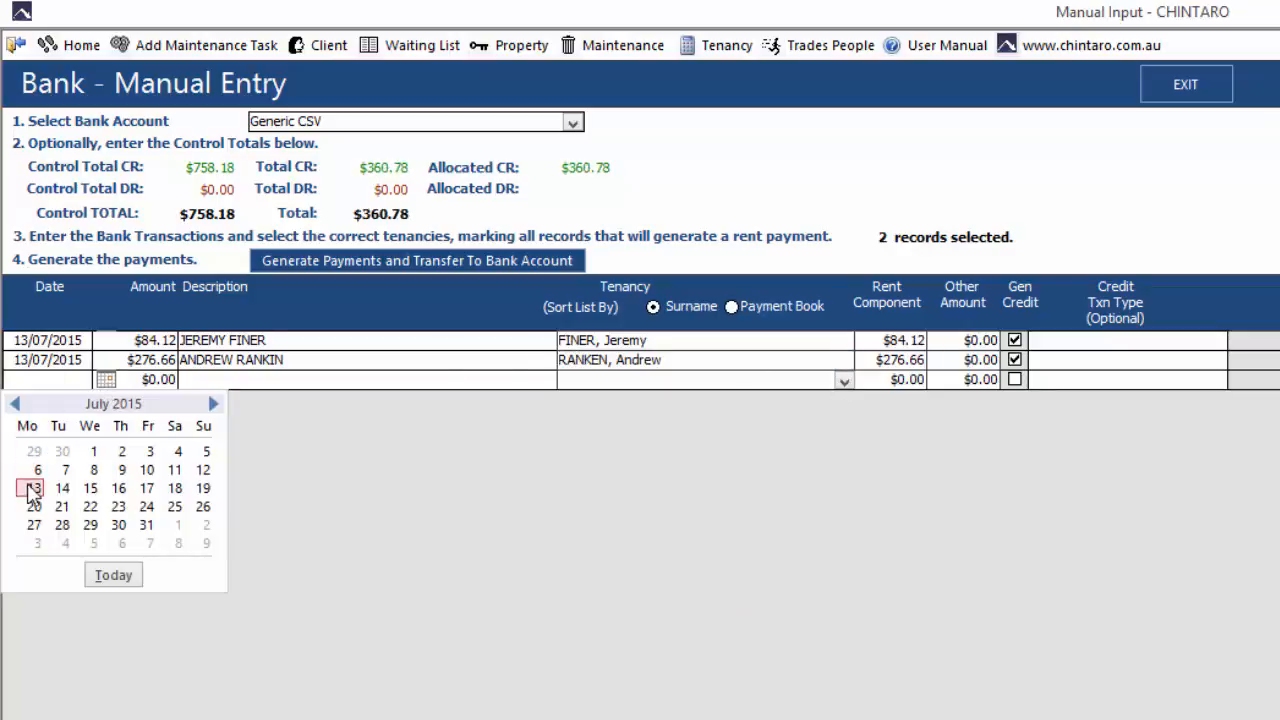
{"action": "left_click", "coordinate": [33, 488]}
{"action": "left_click", "coordinate": [160, 380]}
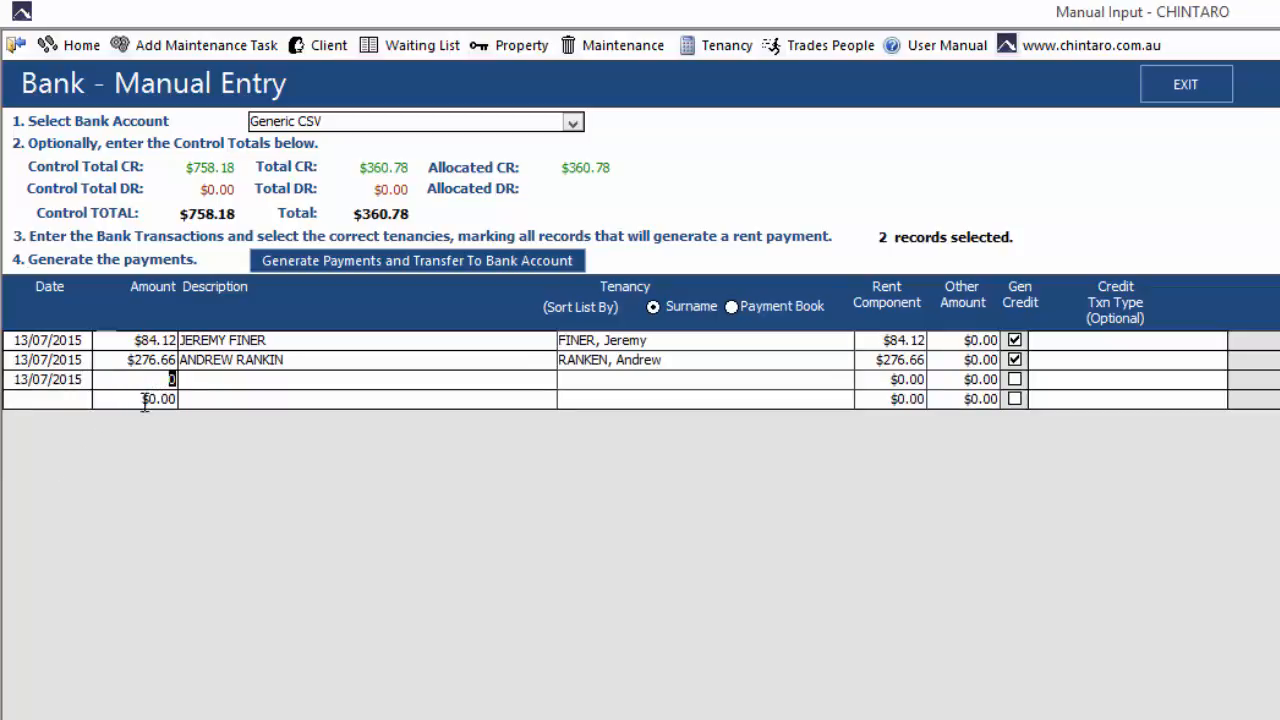
{"action": "type", "text": "397.40"}
{"action": "key", "text": "Tab"}
{"action": "type", "text": "FR"}
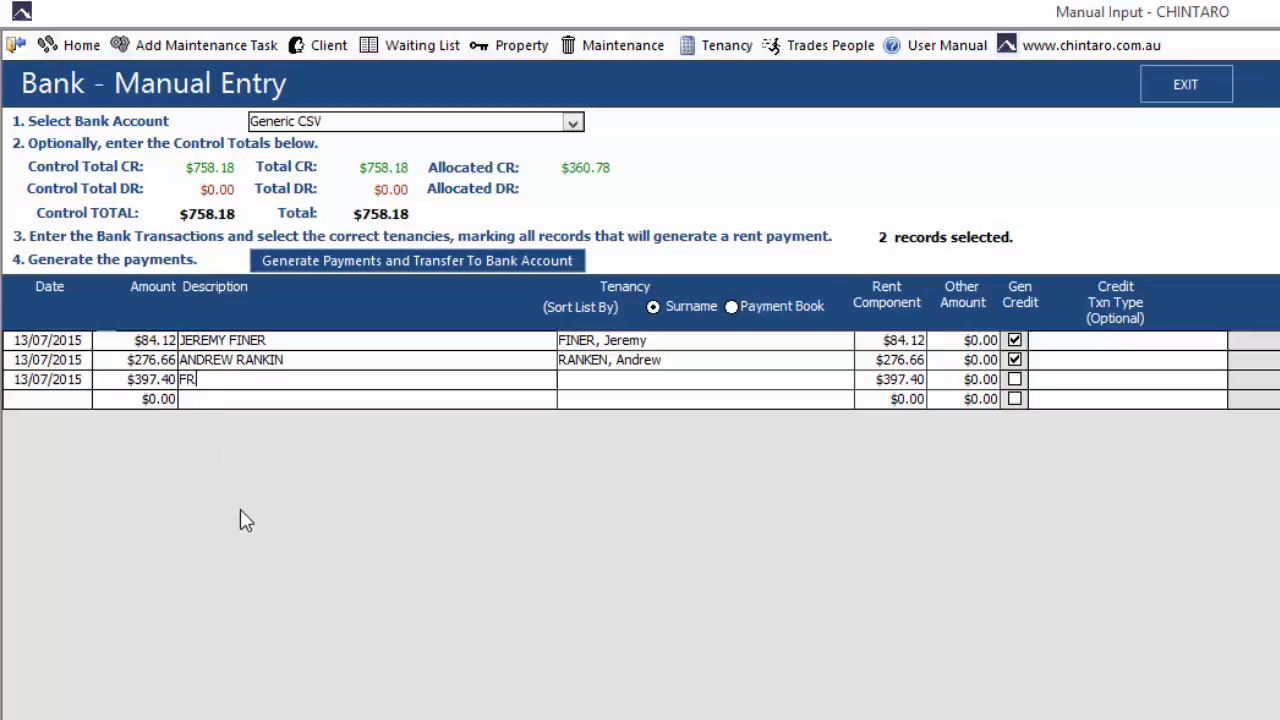
{"action": "type", "text": "ED MOCKINGBIRD"}
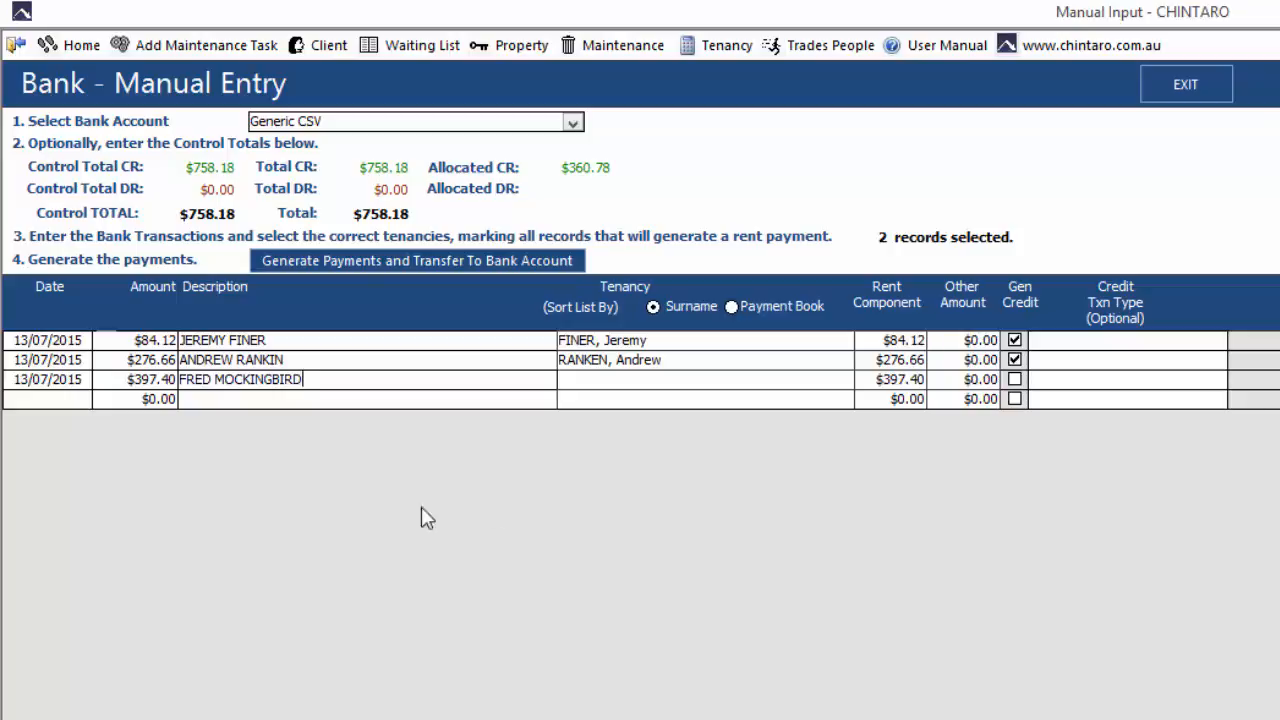
- Assign the $397.40 transaction to the payer's Cha02 tenancy
{"action": "left_click", "coordinate": [600, 380]}
{"action": "type", "text": "MO"}
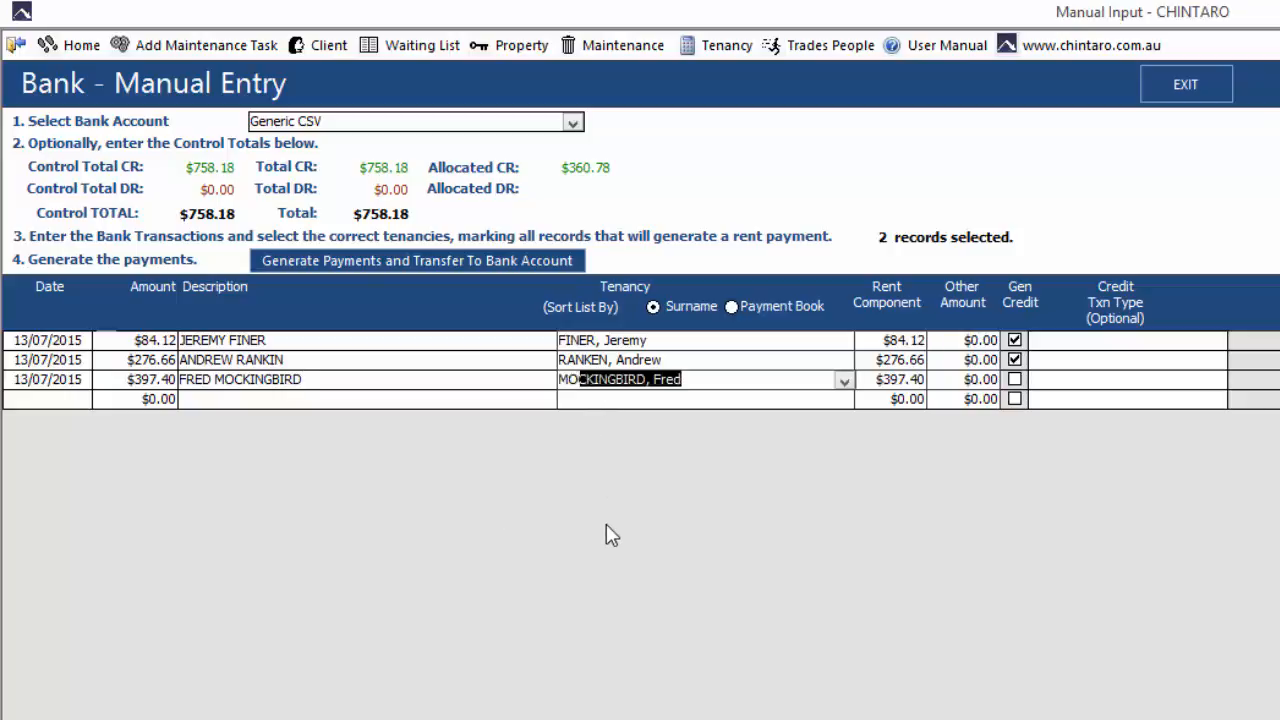
{"action": "type", "text": "CK"}
{"action": "left_click", "coordinate": [845, 381]}
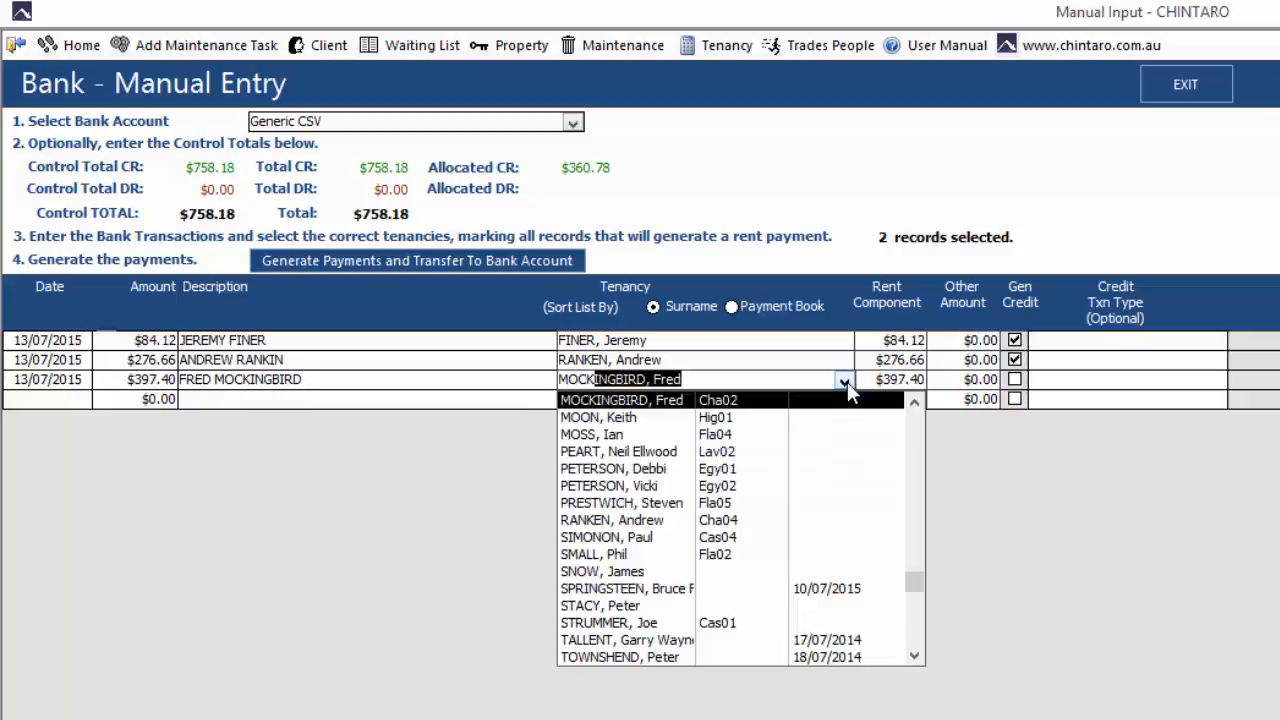
{"action": "left_click", "coordinate": [846, 383]}
{"action": "left_click", "coordinate": [780, 380]}
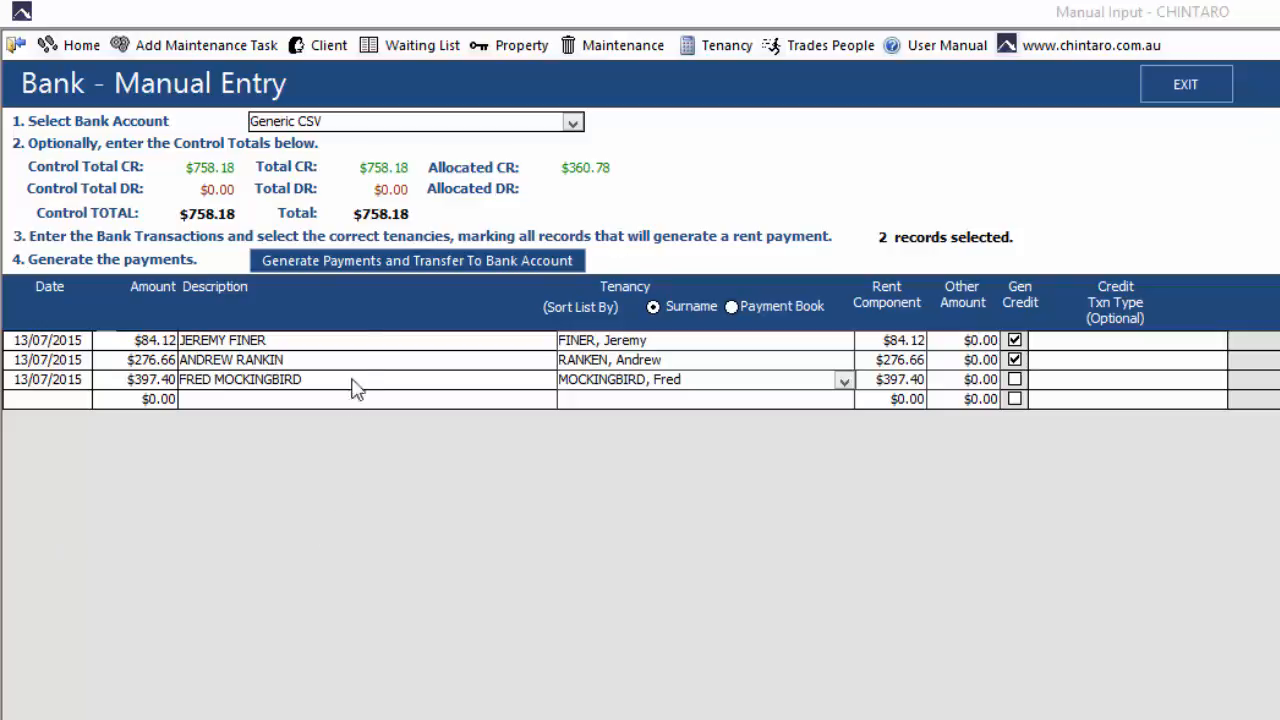
- Generate the rent payments, transfer the manual entries to the bank account, and leave manual entry
{"action": "left_click", "coordinate": [372, 259]}
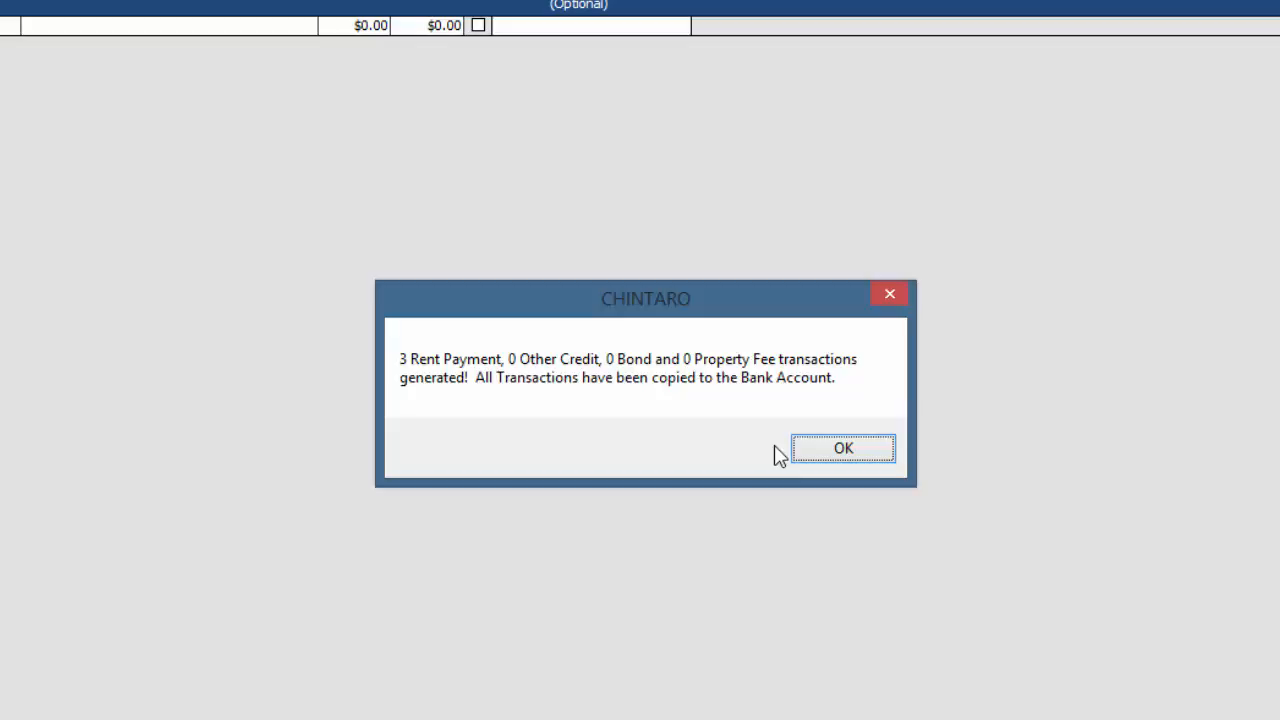
{"action": "left_click", "coordinate": [860, 455]}
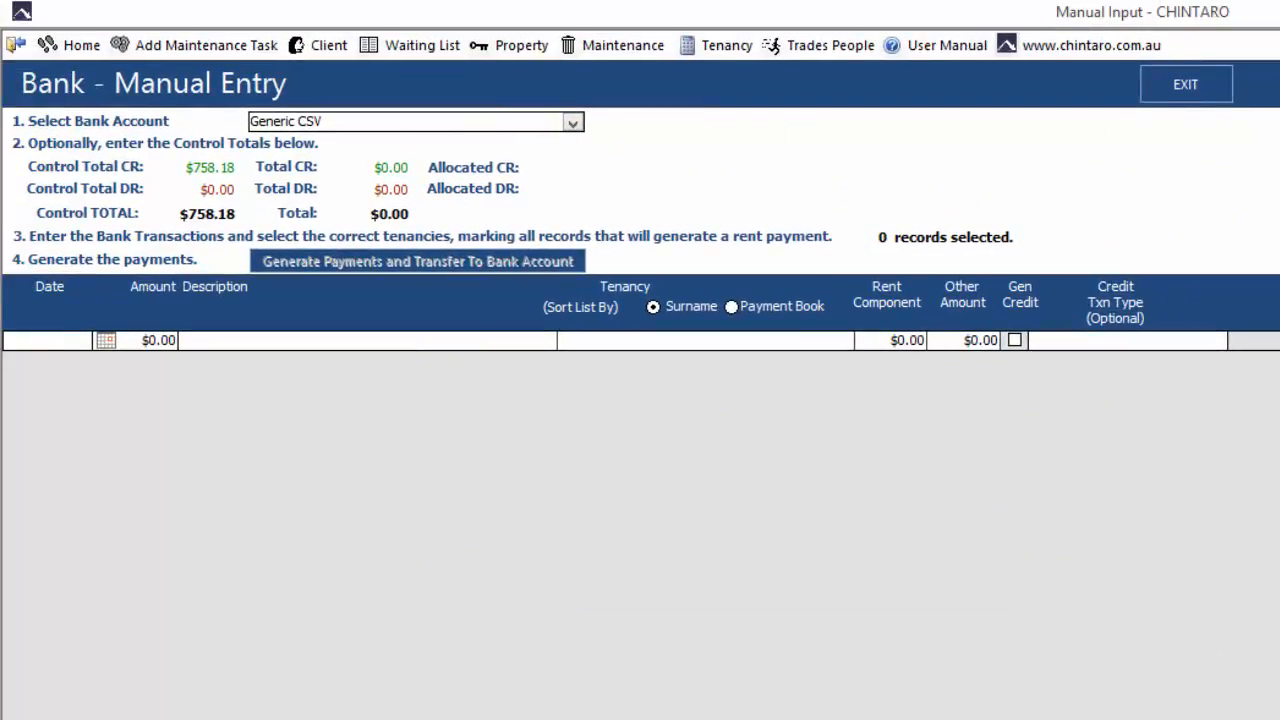
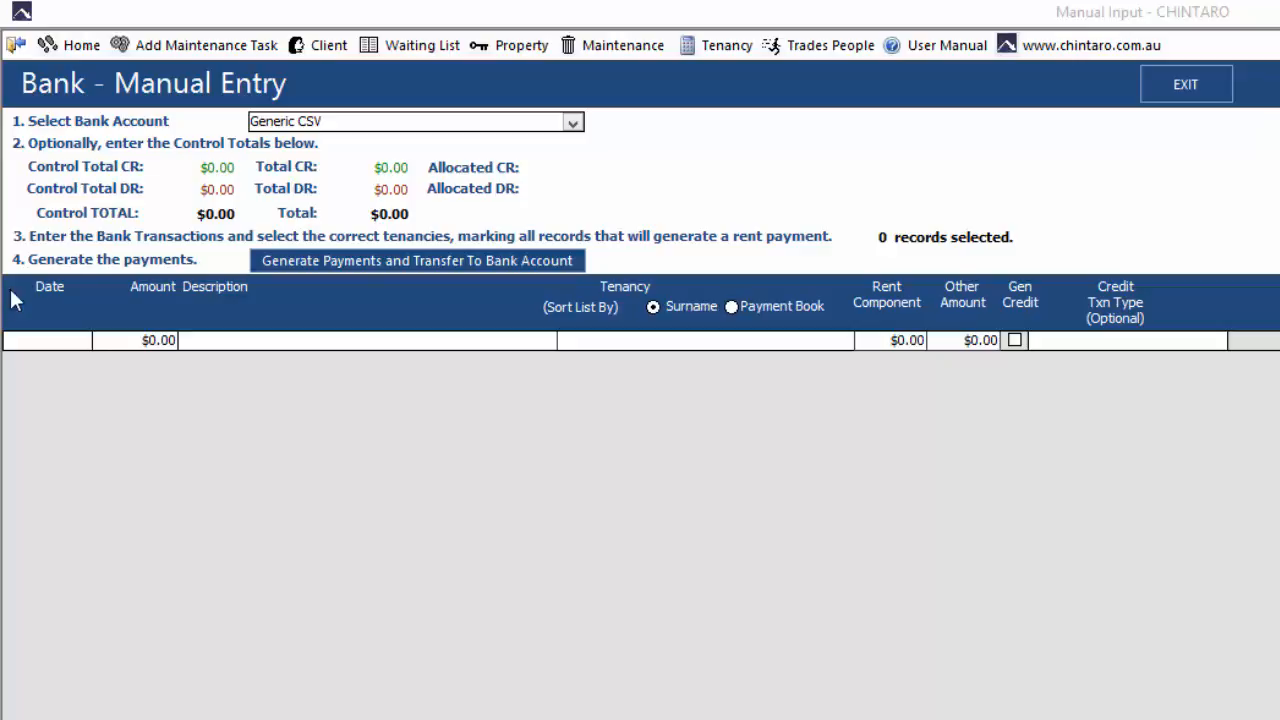
{"action": "left_click", "coordinate": [18, 52]}
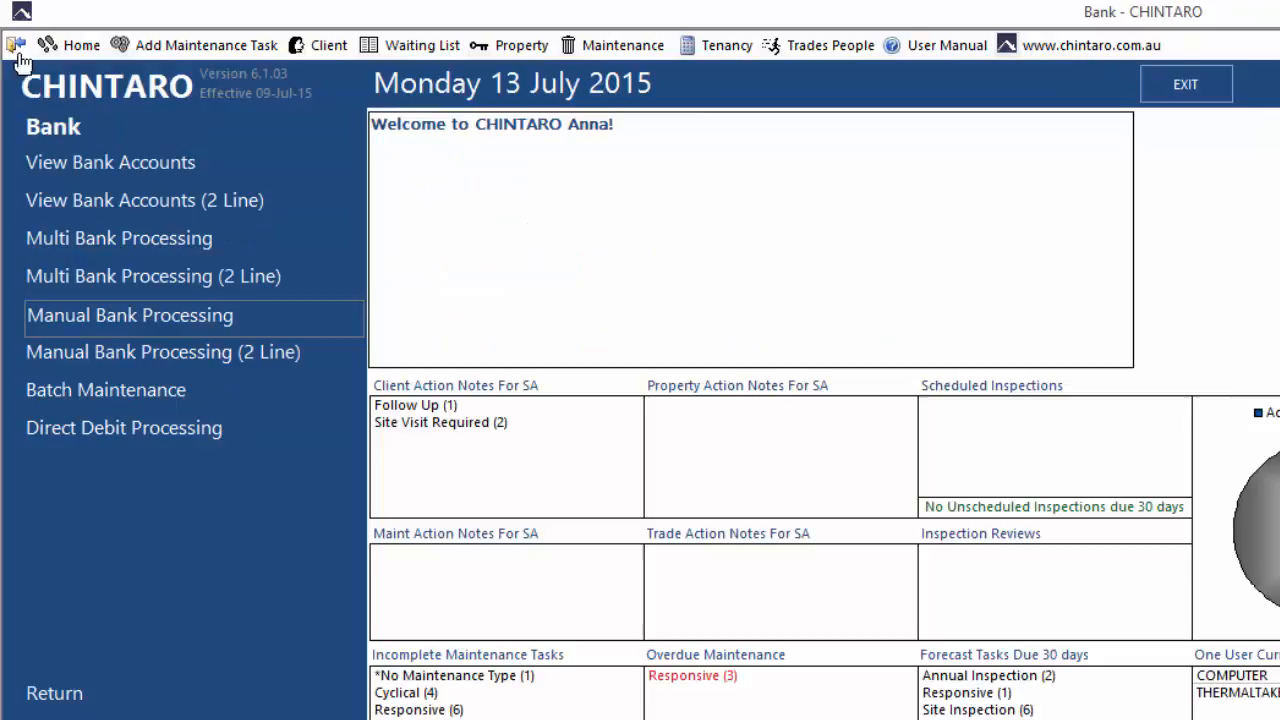
- Examine the transactions of the Generic CSV account in View Bank Accounts
{"action": "left_click", "coordinate": [90, 166]}
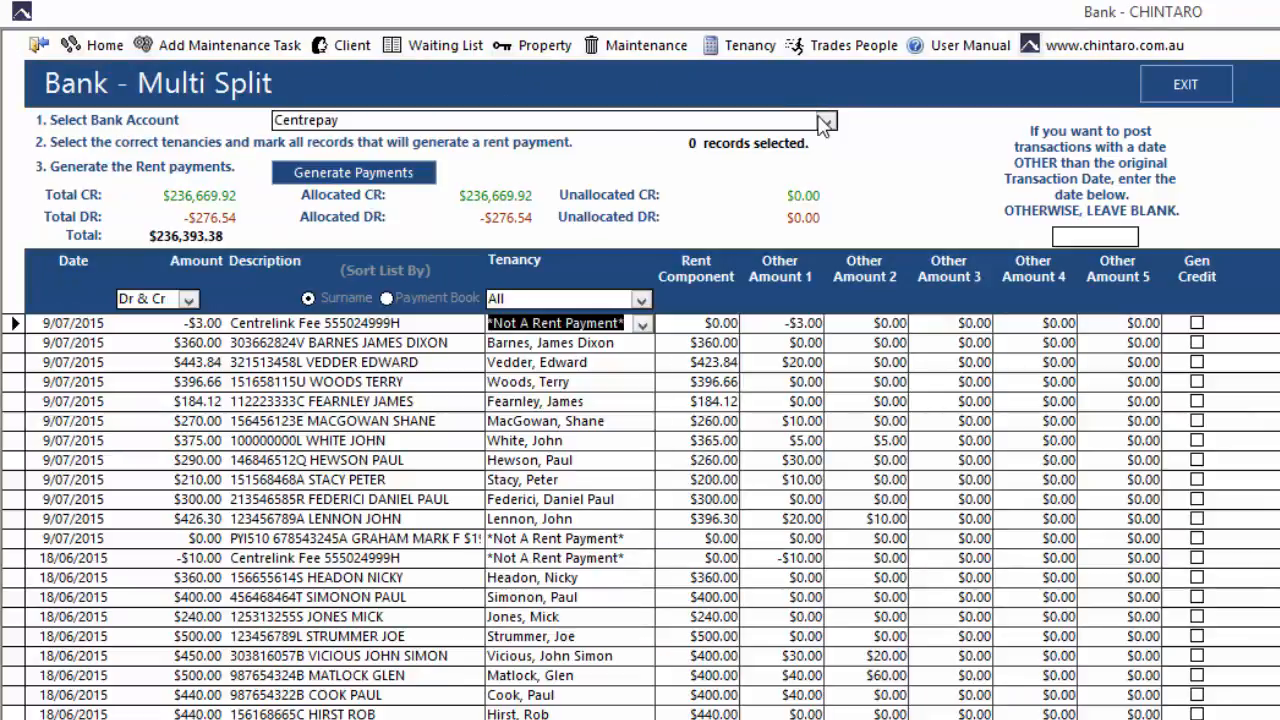
{"action": "left_click", "coordinate": [823, 121]}
{"action": "left_click", "coordinate": [808, 150]}
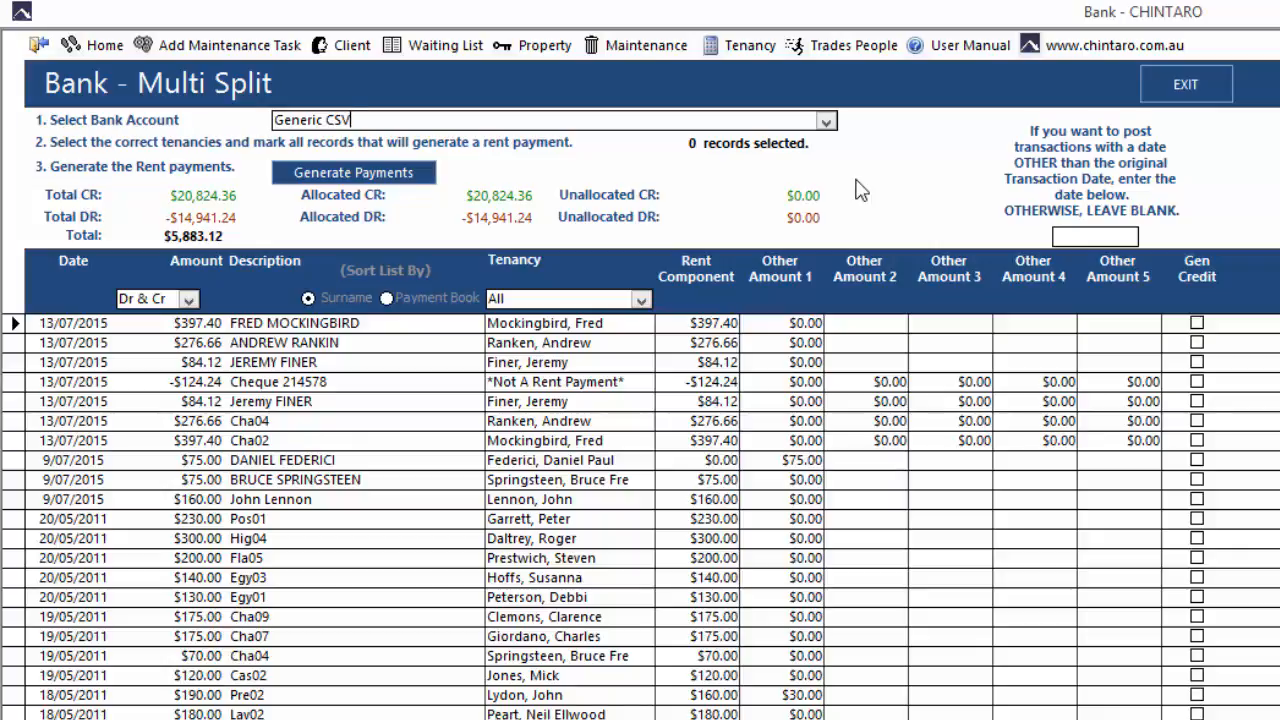
{"action": "left_click", "coordinate": [38, 45]}
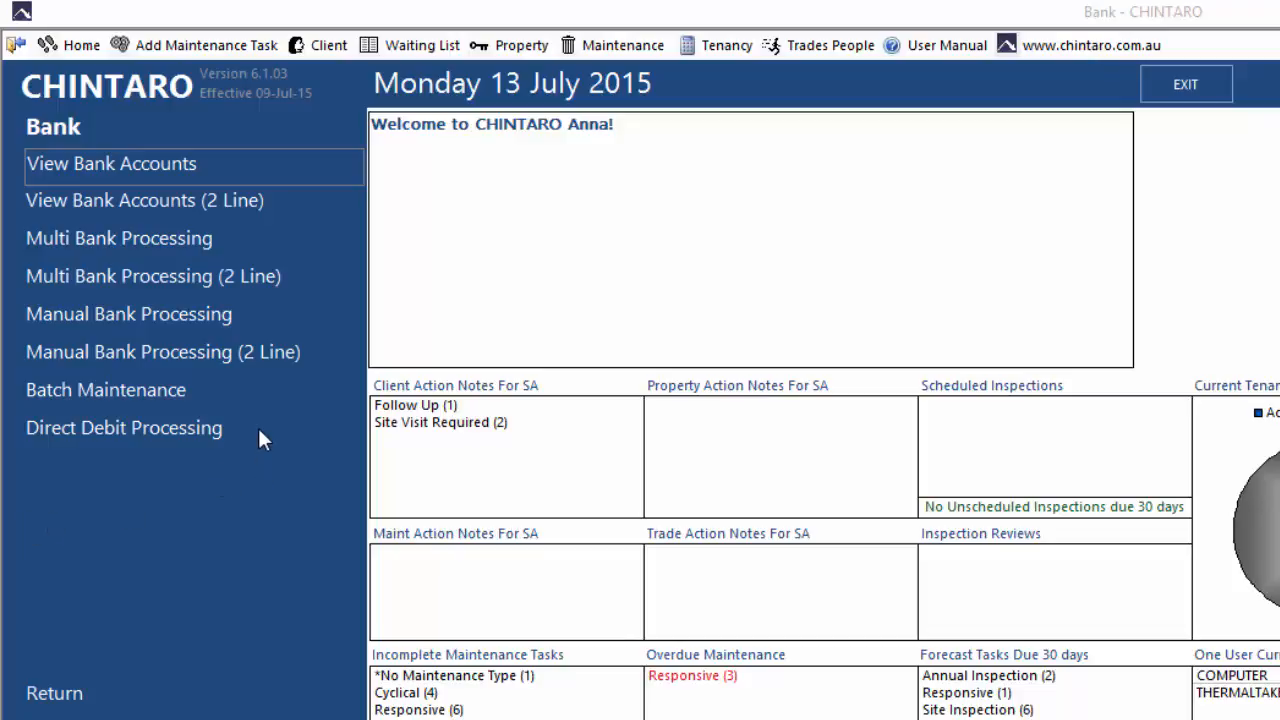
- Examine the direct debit details of the first tenant listed in Direct Debit Processing
{"action": "left_click", "coordinate": [257, 432]}
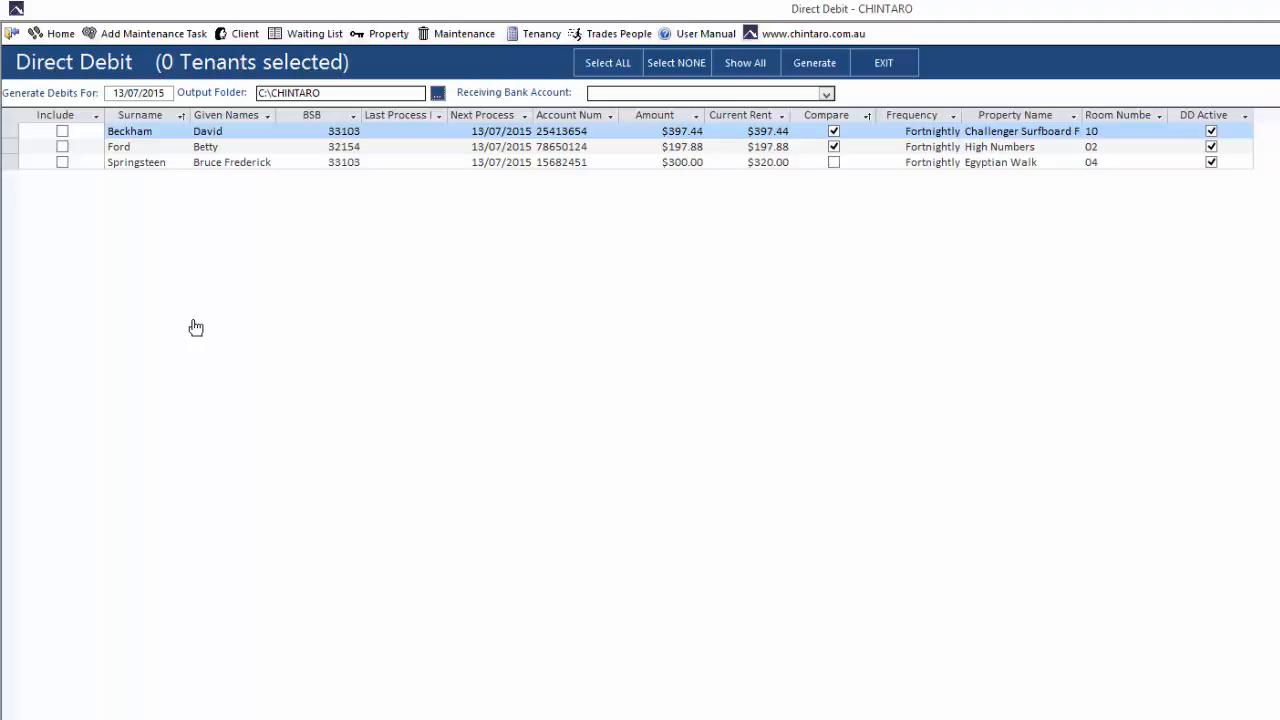
{"action": "left_click", "coordinate": [176, 130]}
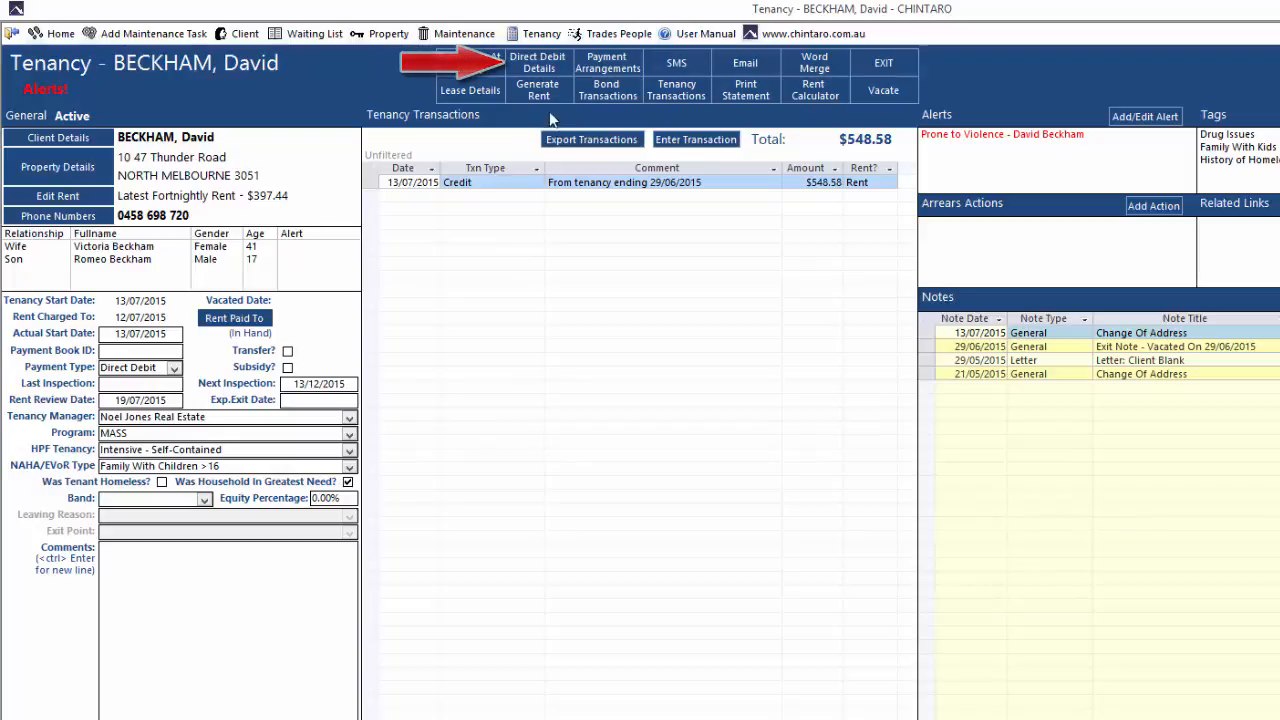
{"action": "left_click", "coordinate": [555, 72]}
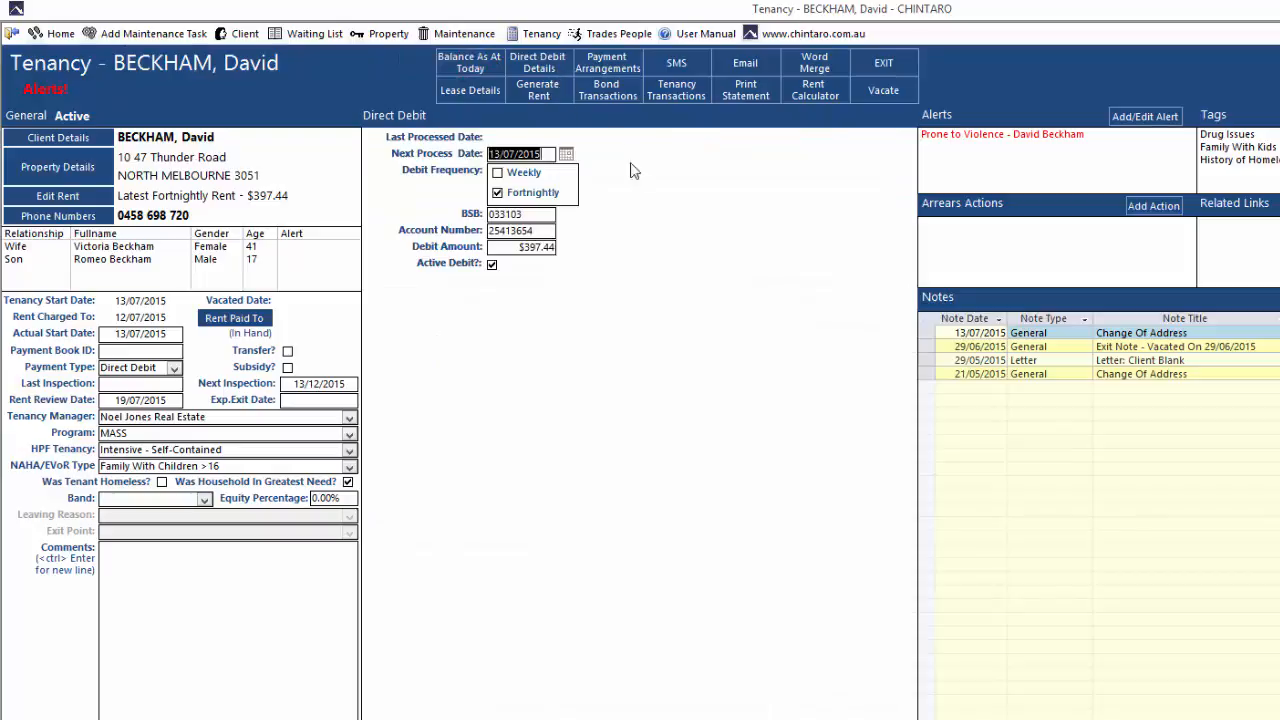
{"action": "left_click", "coordinate": [546, 154]}
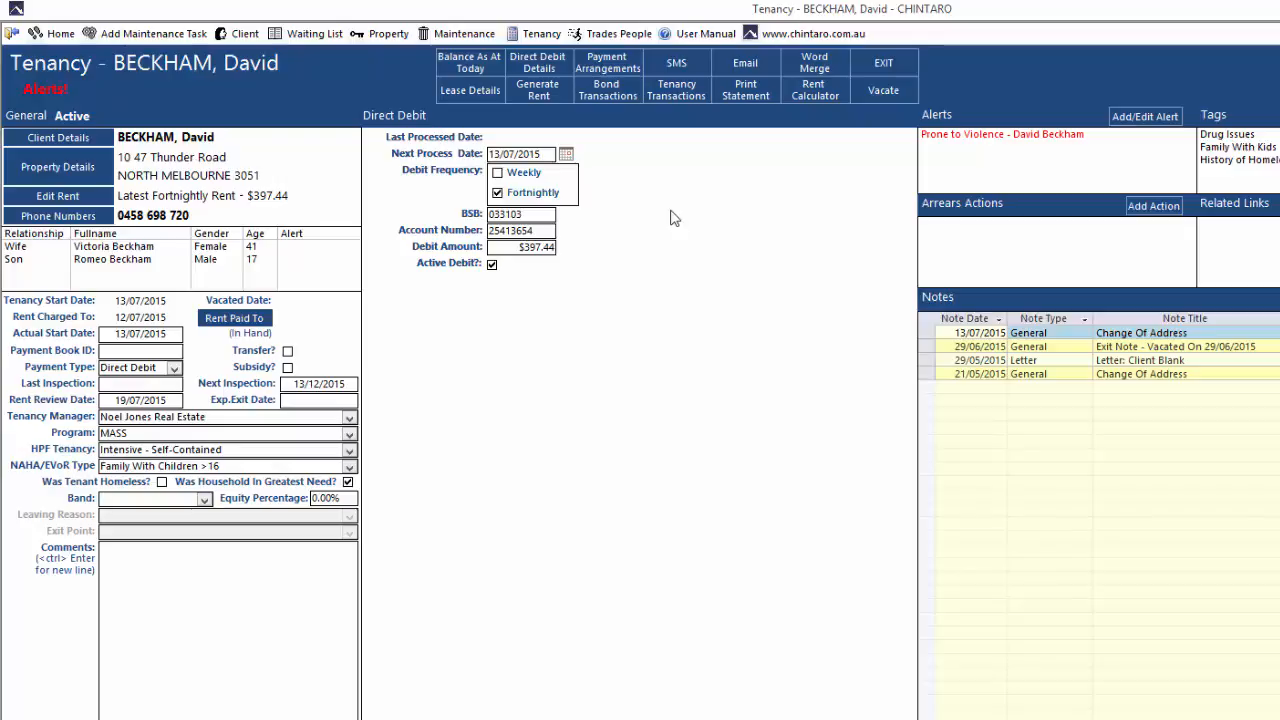
{"action": "left_click", "coordinate": [11, 36]}
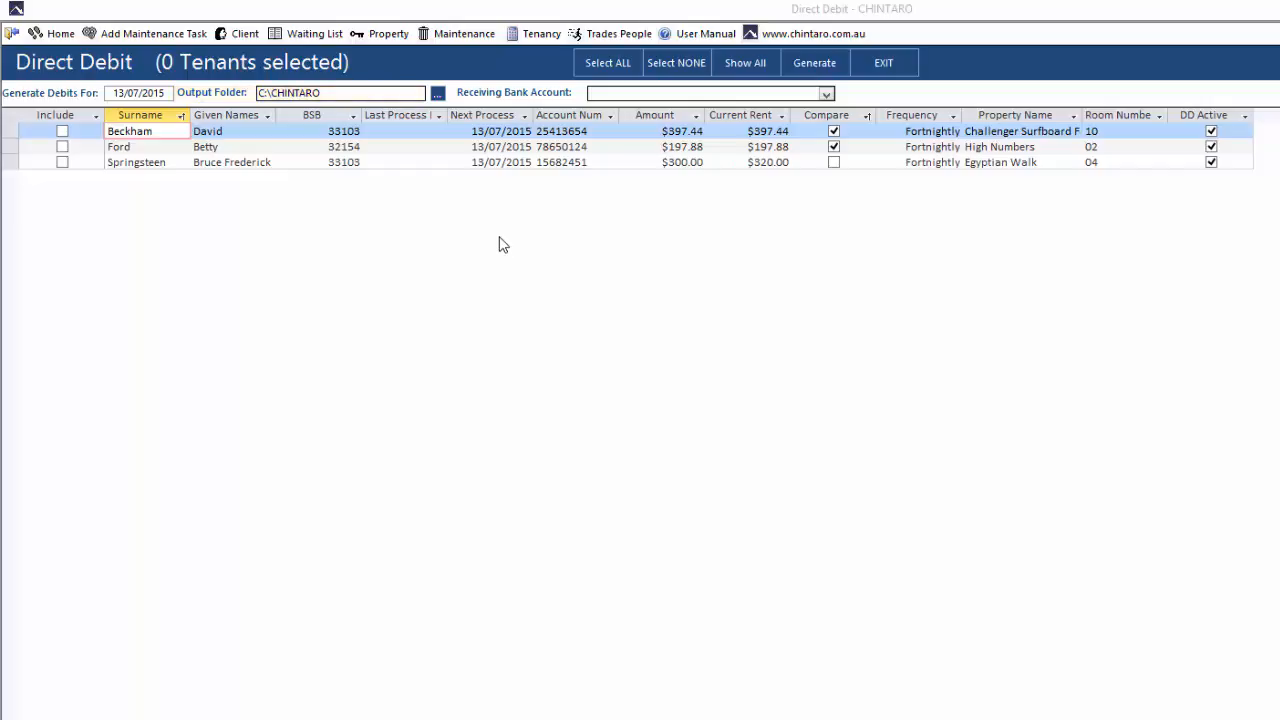
- Set the direct debit output folder to the Desktop and view the available receiving bank accounts
{"action": "left_click", "coordinate": [438, 94]}
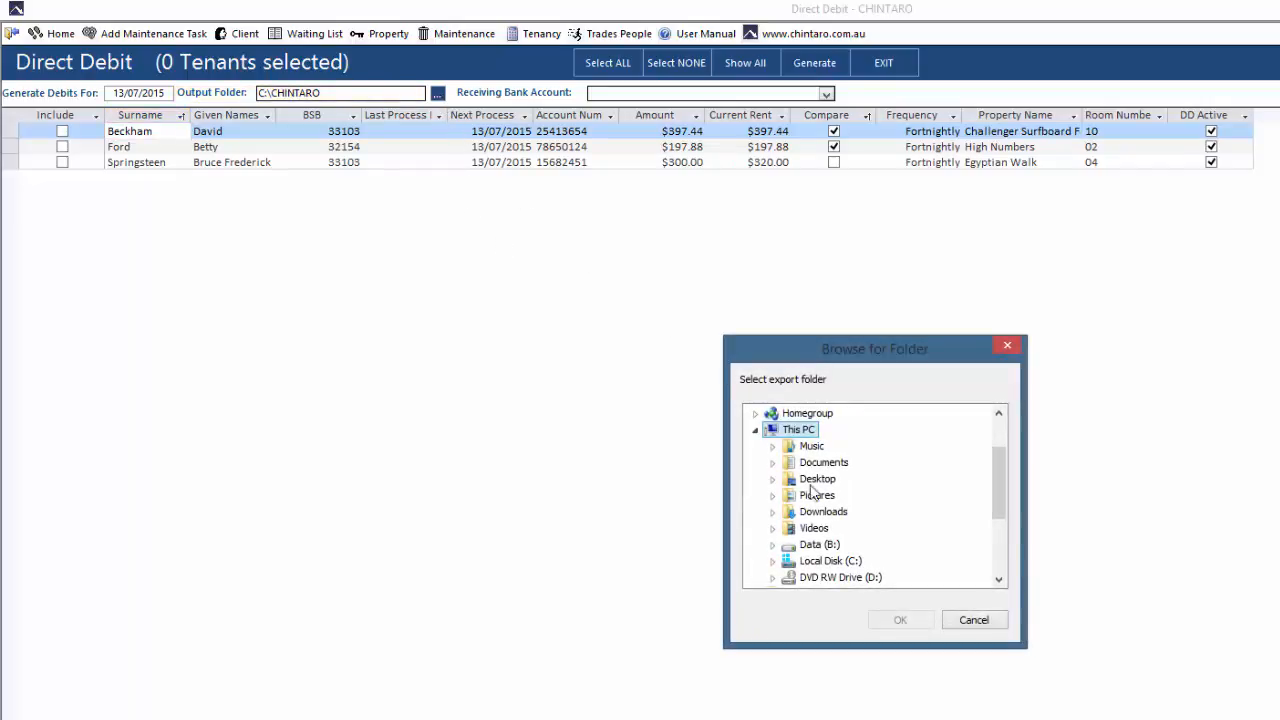
{"action": "left_click", "coordinate": [818, 479]}
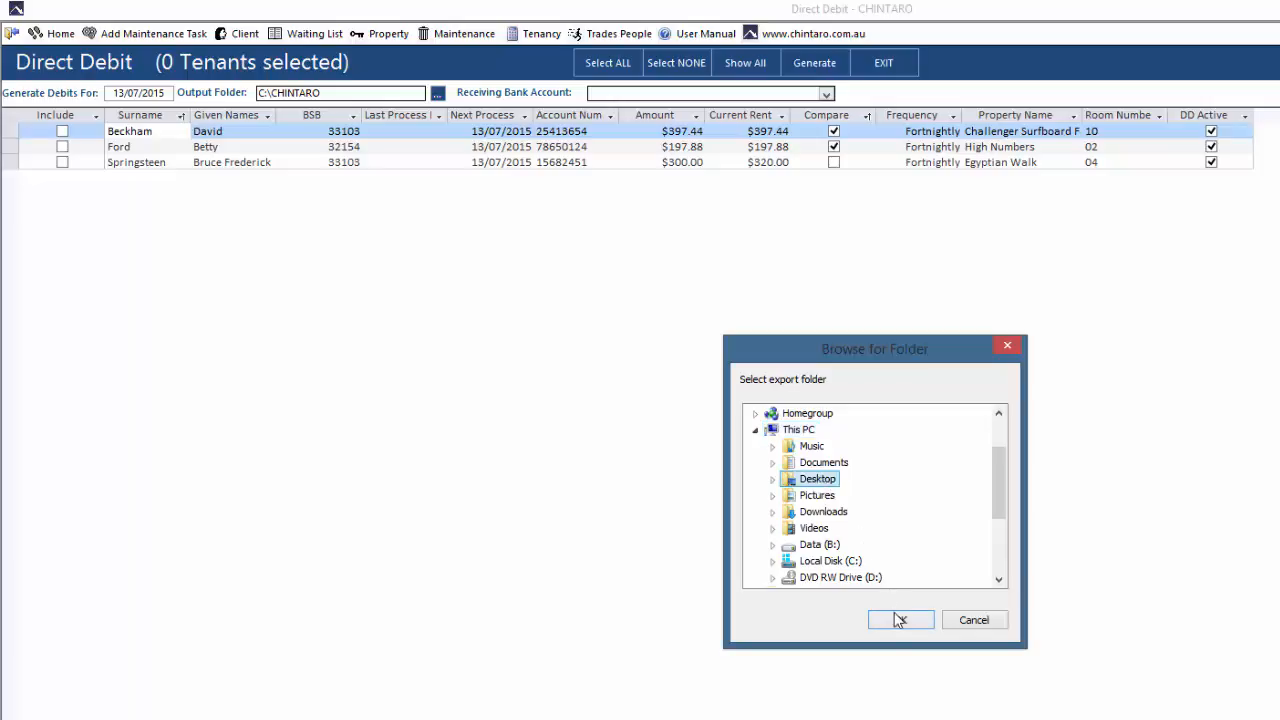
{"action": "left_click", "coordinate": [900, 621]}
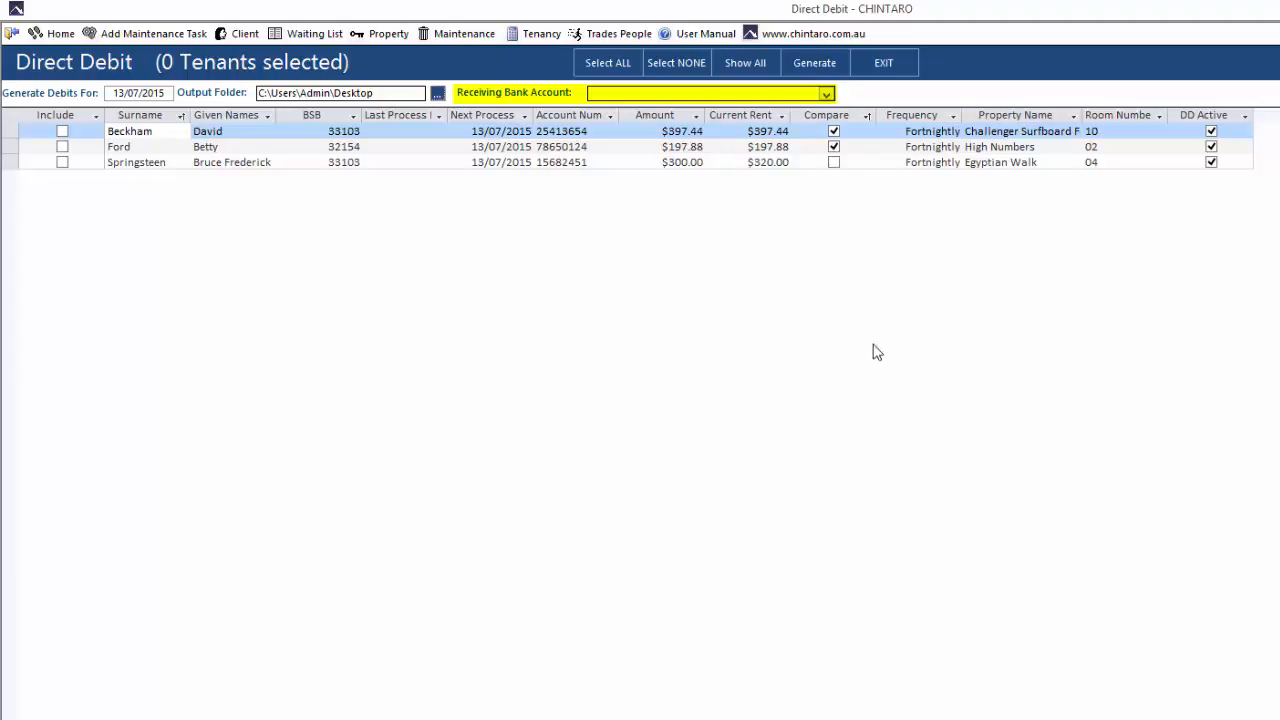
{"action": "left_click", "coordinate": [825, 93]}
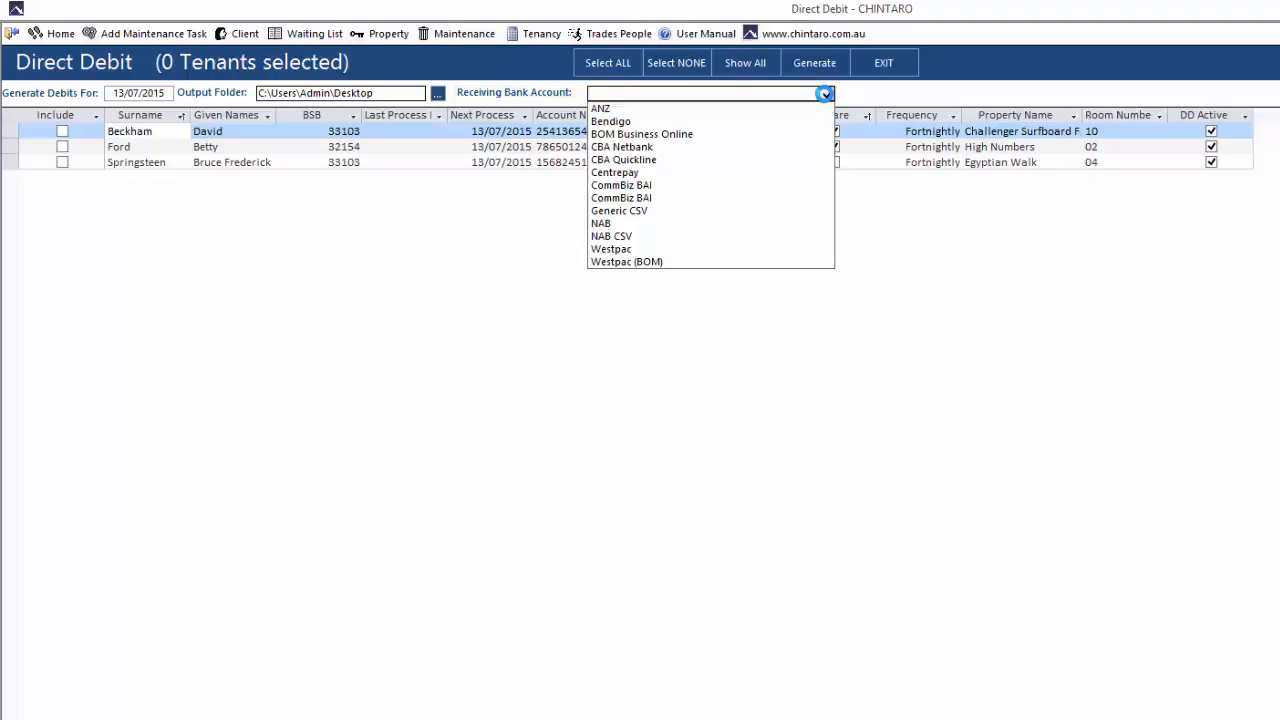
{"action": "left_click", "coordinate": [826, 224]}
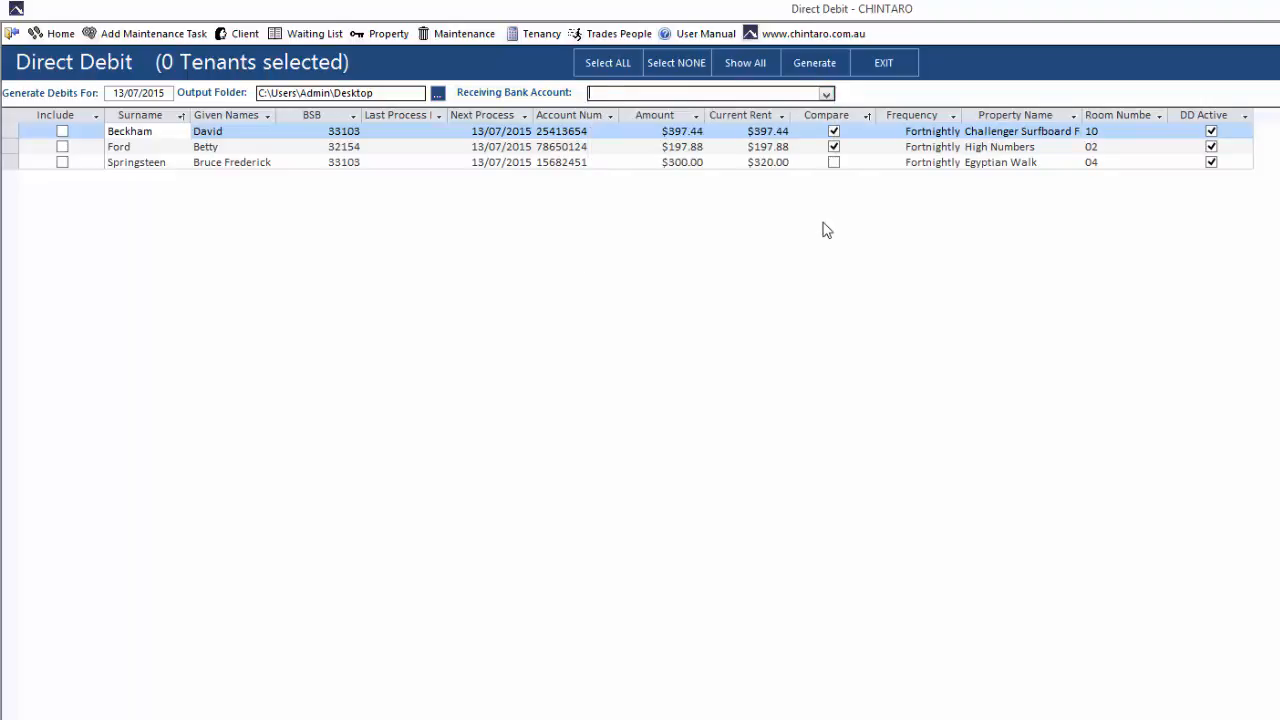
{"action": "left_click", "coordinate": [752, 93]}
- Filter the tenancies by the surname of the Egyptian Walk room 04 direct debit tenant and open that tenancy
{"action": "left_click", "coordinate": [536, 36]}
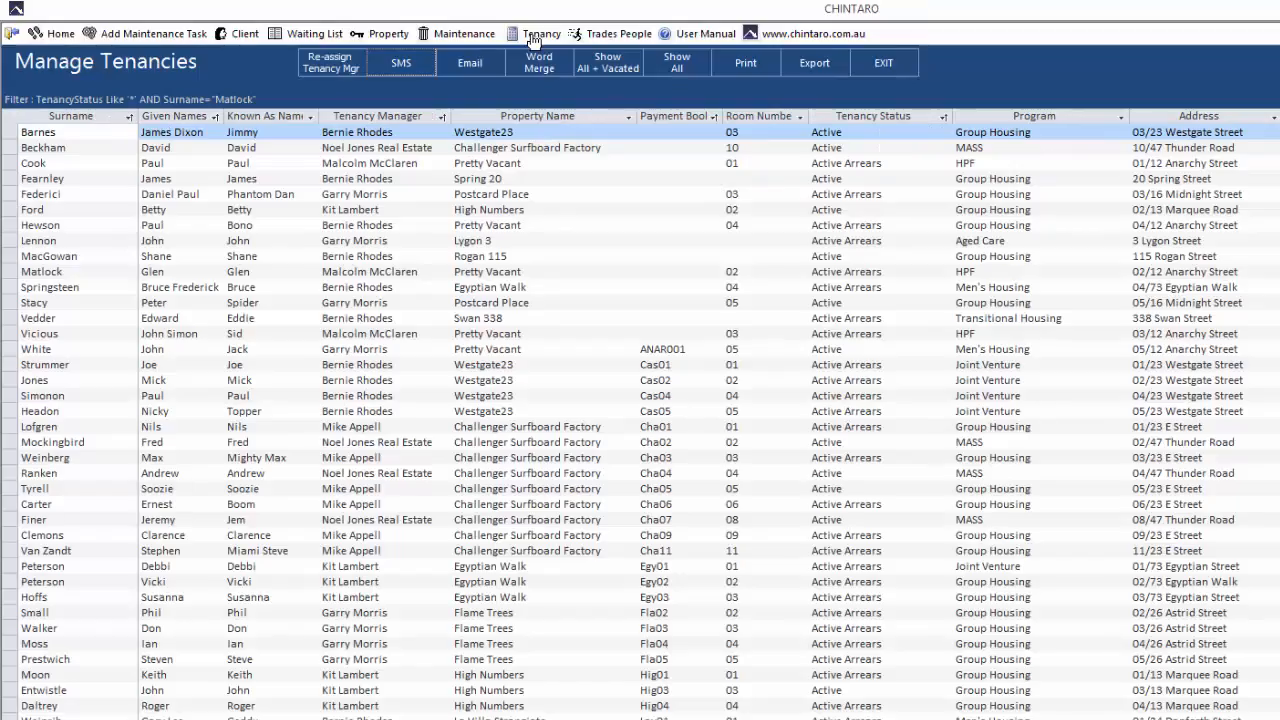
{"action": "left_click", "coordinate": [98, 148]}
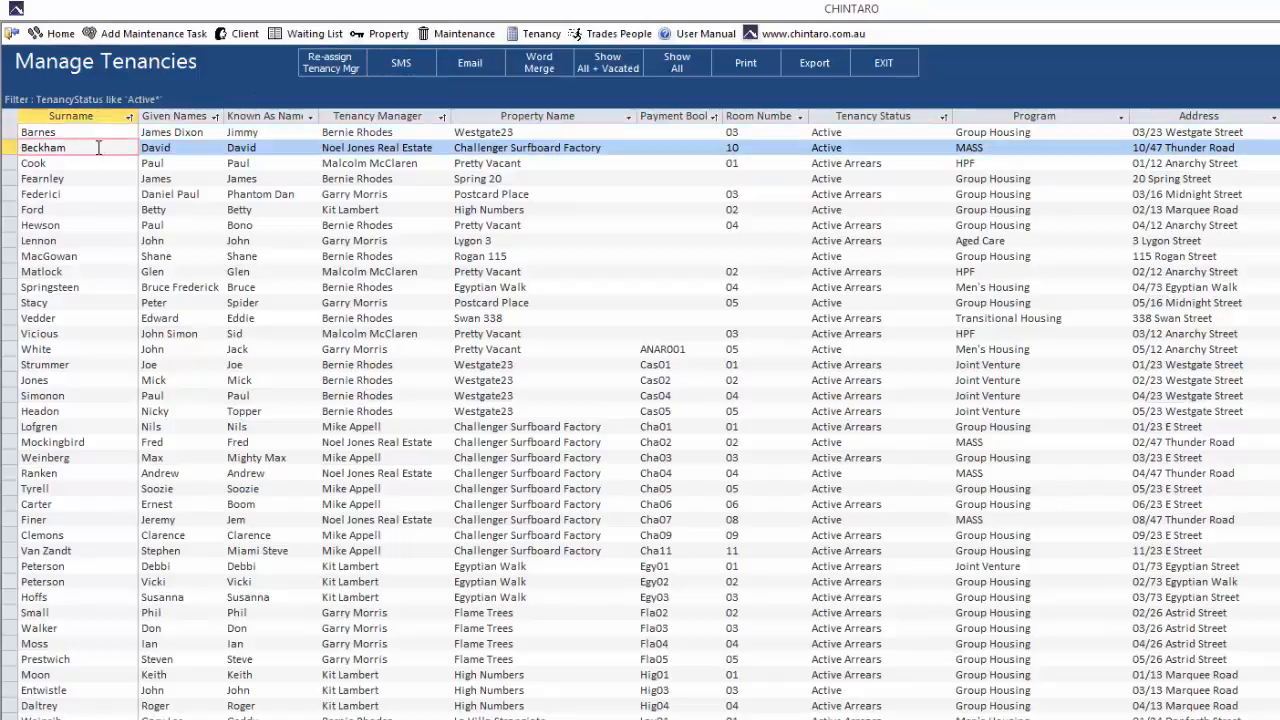
{"action": "type", "text": "SPRING"}
{"action": "key", "text": "Return"}
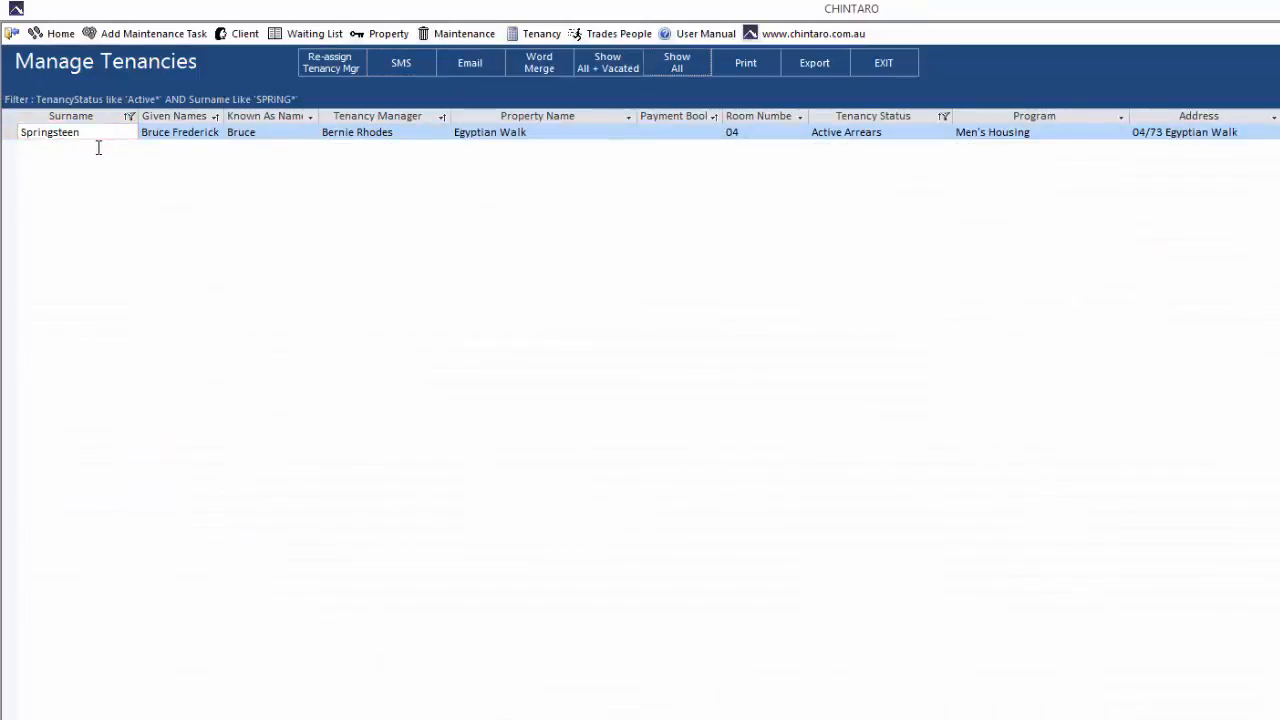
{"action": "left_click", "coordinate": [99, 129]}
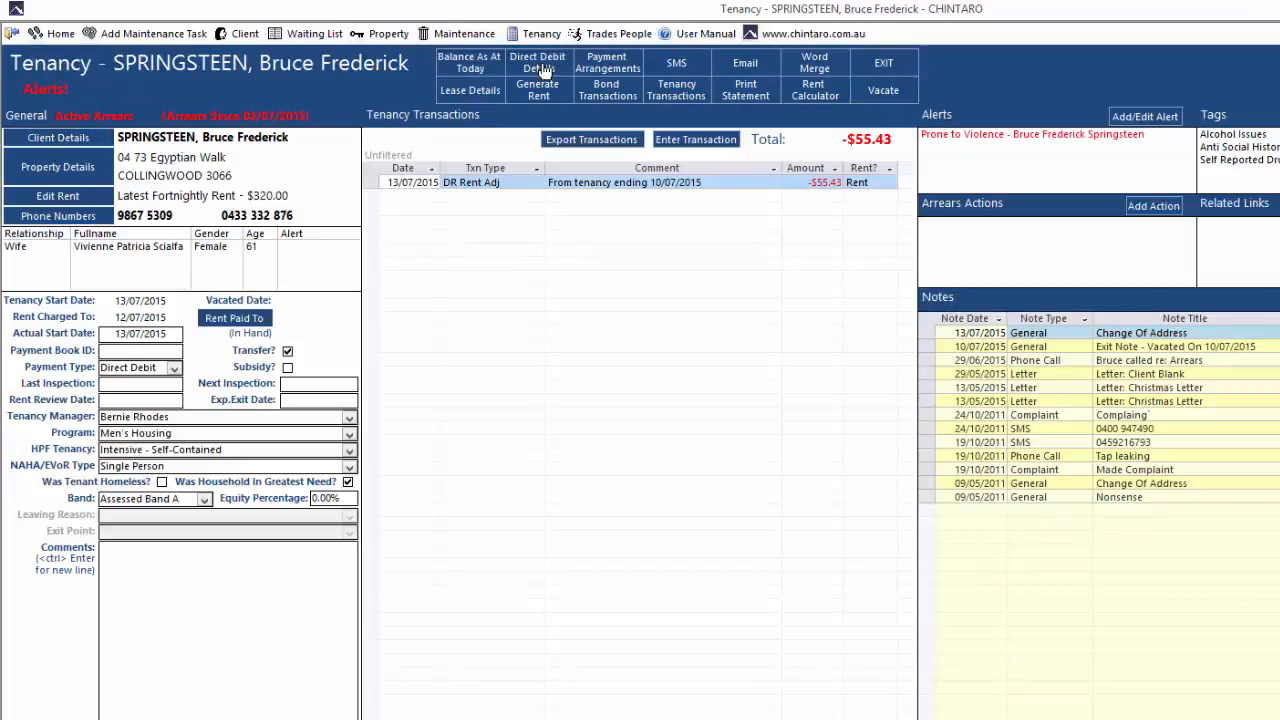
- Set the debit amount in the tenancy's direct debit details to $320 and return to the Bank menu
{"action": "left_click", "coordinate": [540, 68]}
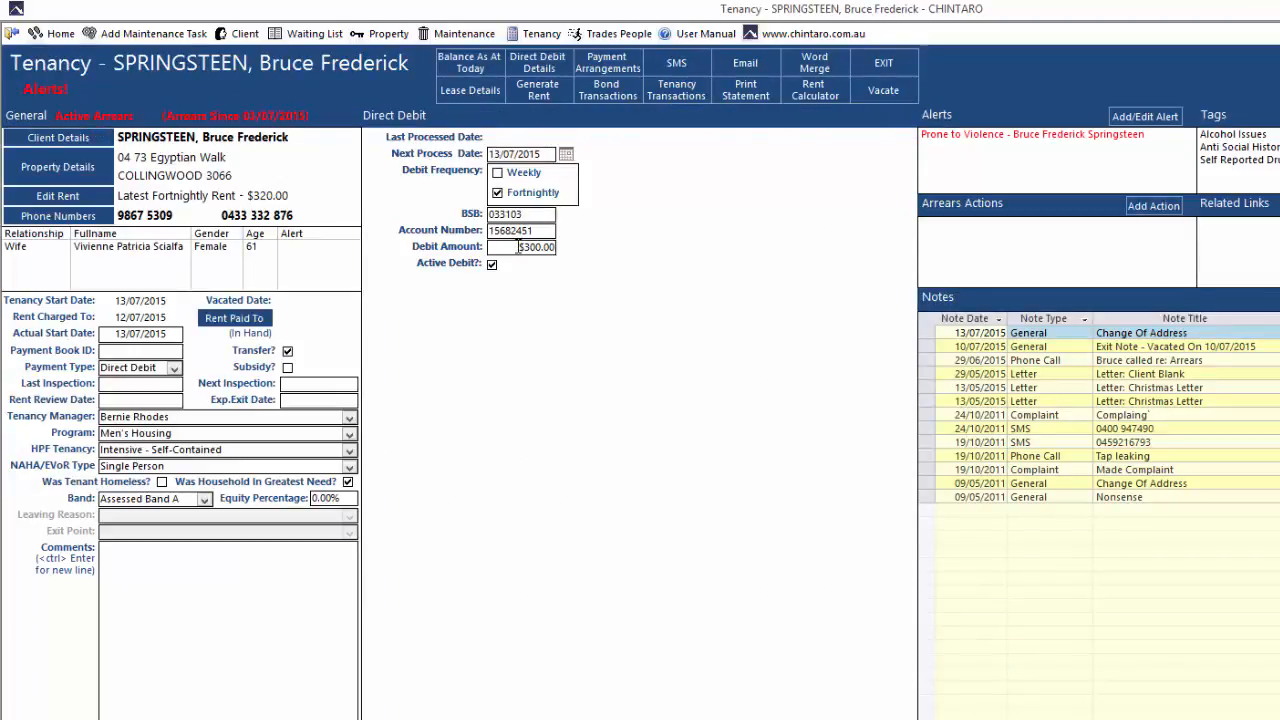
{"action": "left_click", "coordinate": [518, 246]}
{"action": "type", "text": "320"}
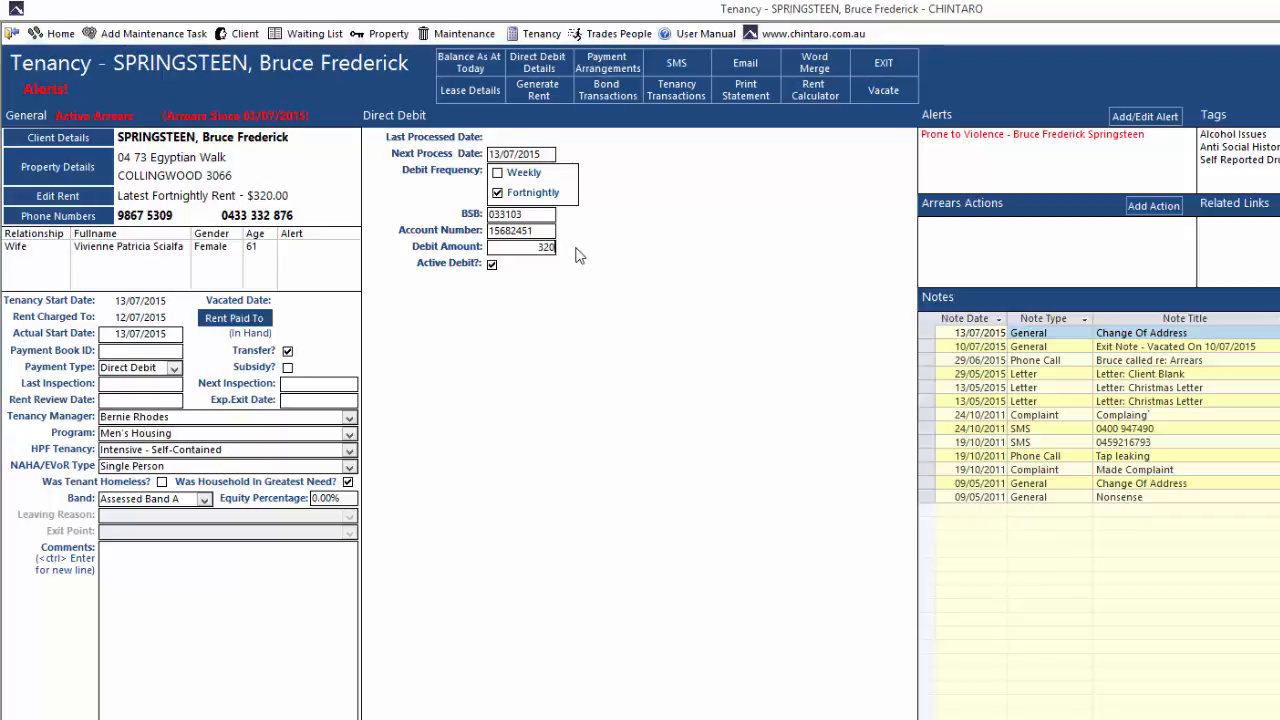
{"action": "left_click", "coordinate": [13, 36]}
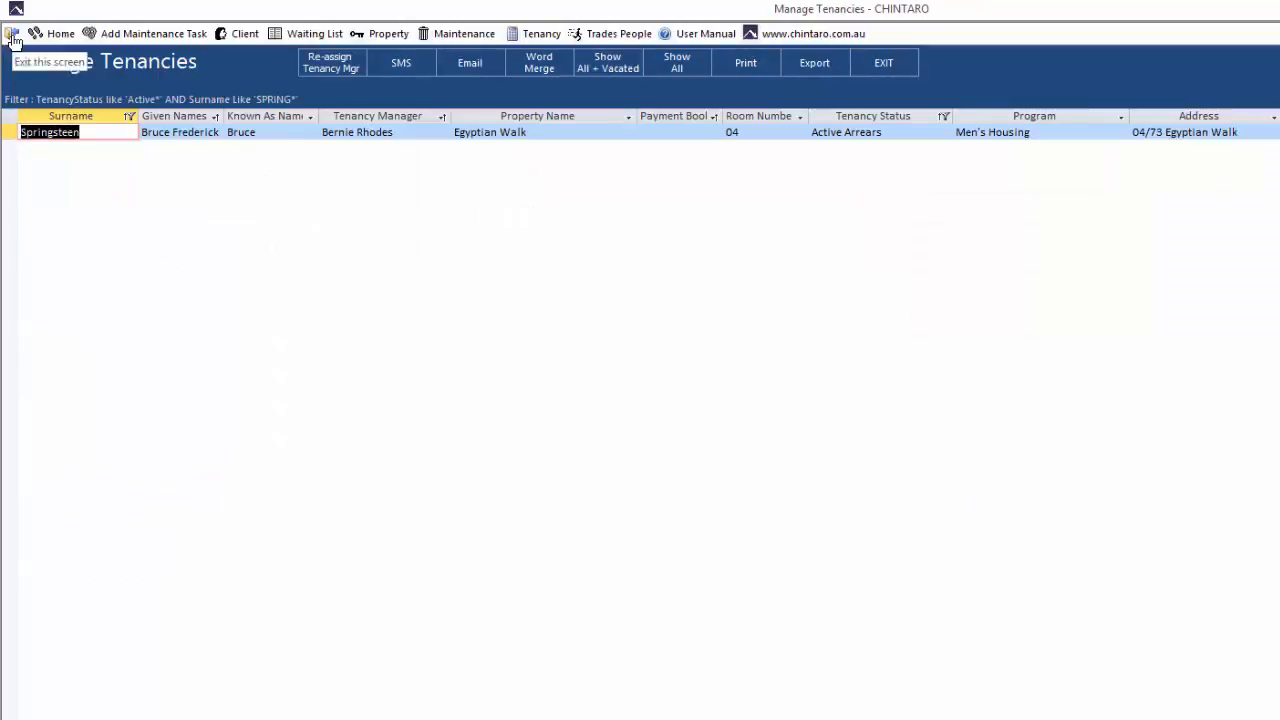
{"action": "left_click", "coordinate": [13, 37]}
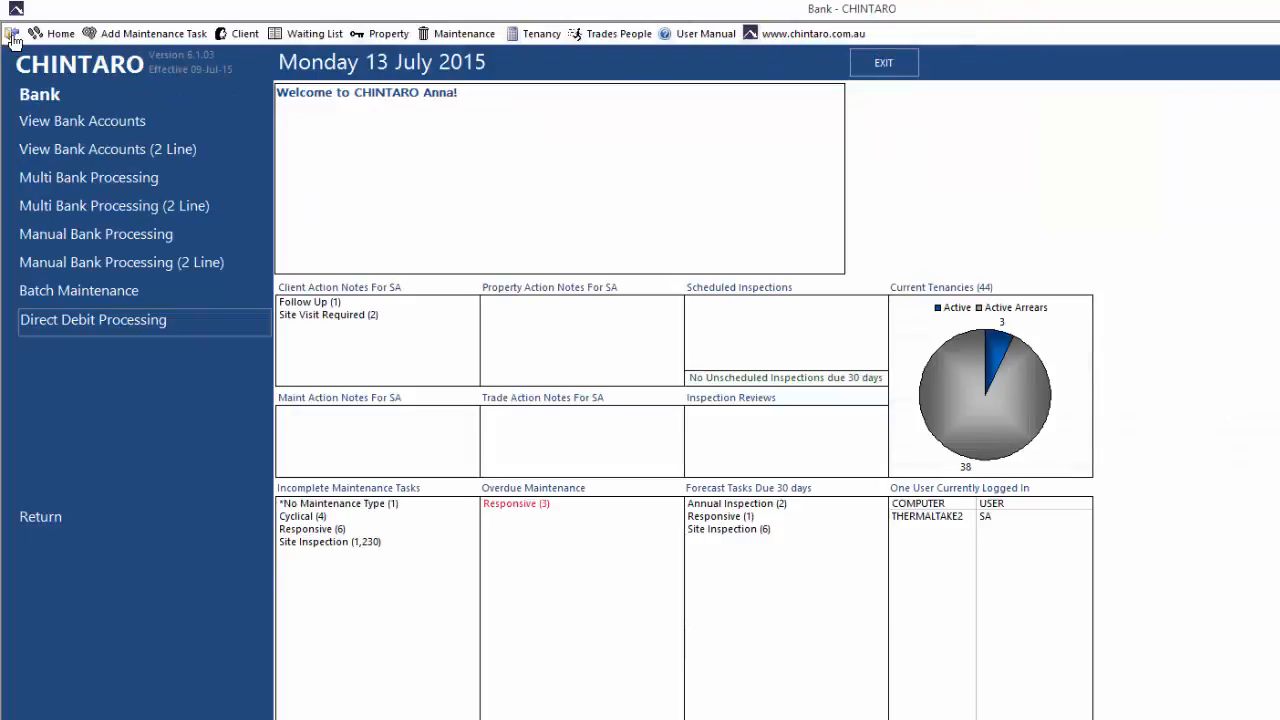
- Reopen Direct Debit Processing, try selecting all tenants and clearing them, and include the three listed tenants individually
{"action": "left_click", "coordinate": [70, 317]}
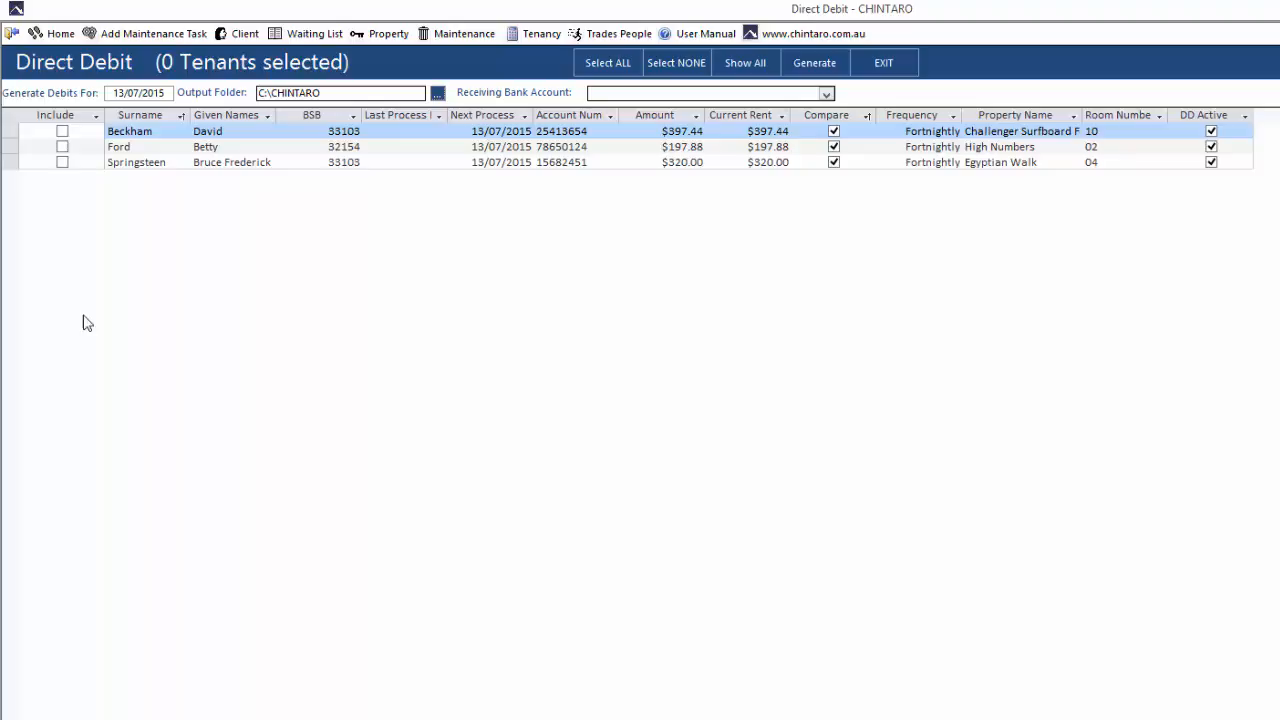
{"action": "left_click", "coordinate": [618, 66]}
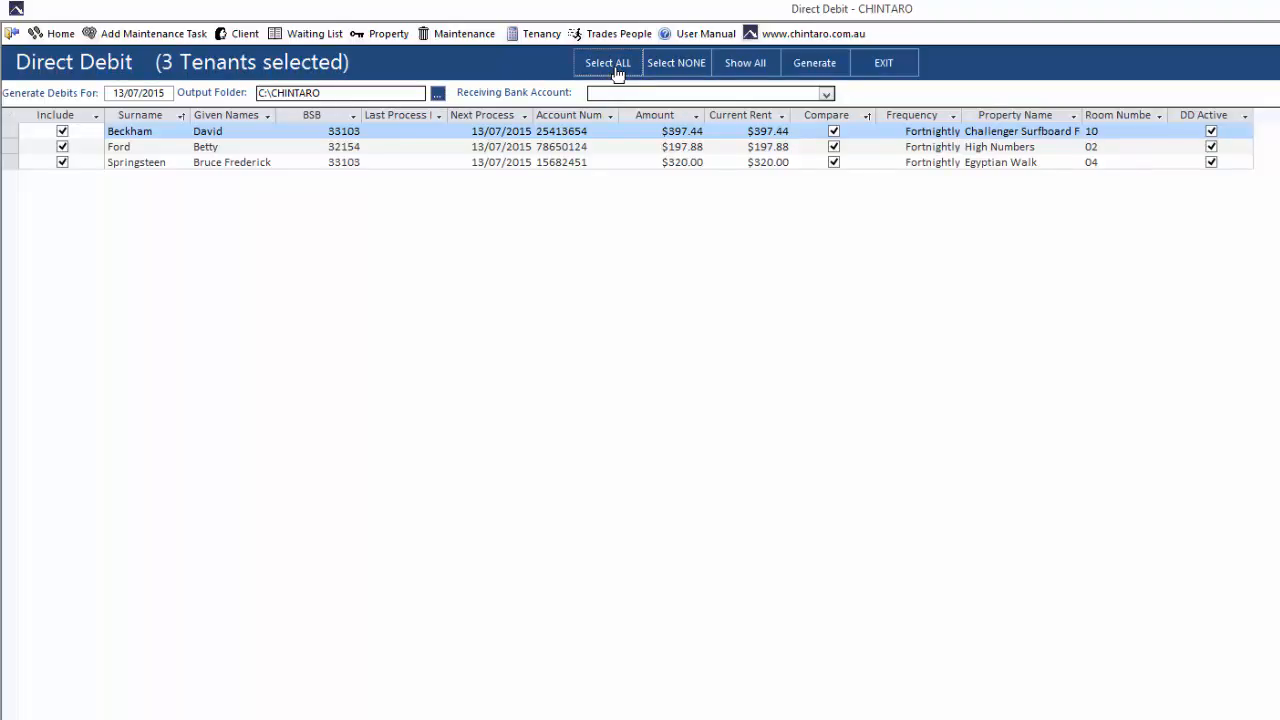
{"action": "left_click", "coordinate": [667, 66]}
{"action": "left_click", "coordinate": [63, 132]}
{"action": "left_click", "coordinate": [62, 147]}
{"action": "left_click", "coordinate": [62, 162]}
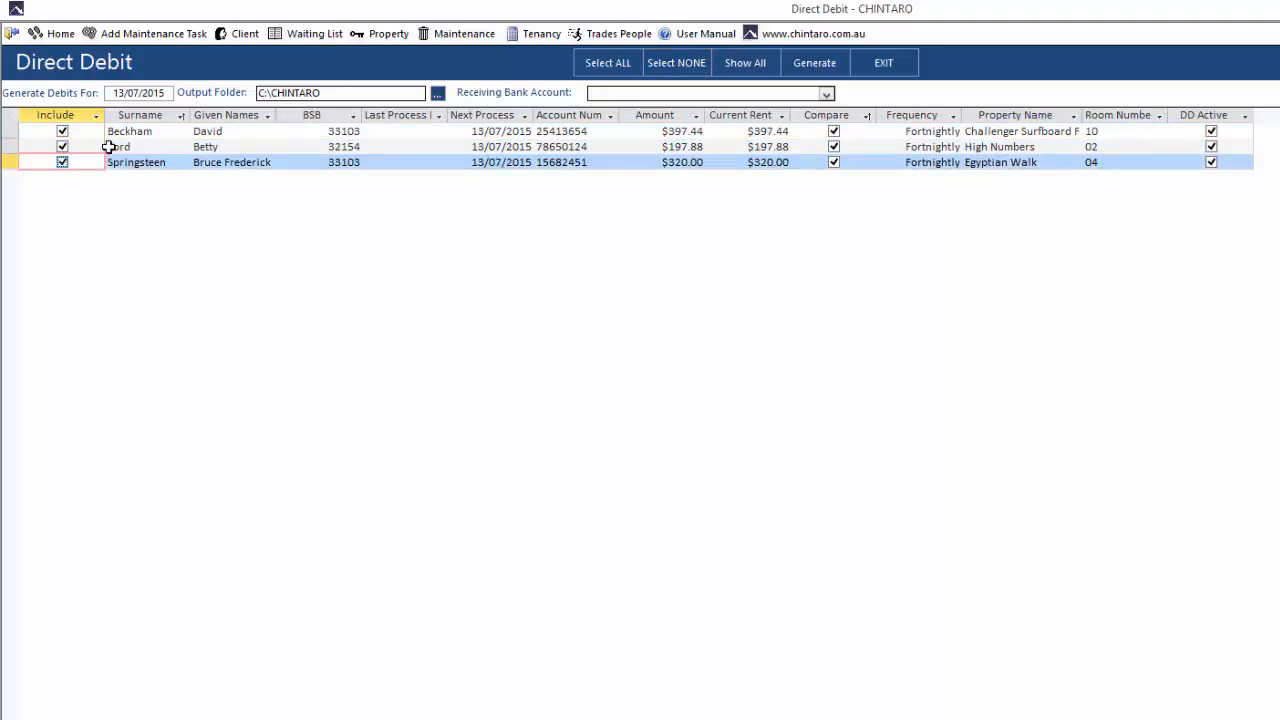
- Set the direct debit output folder to the Desktop and the receiving bank account to NAB
{"action": "left_click", "coordinate": [438, 94]}
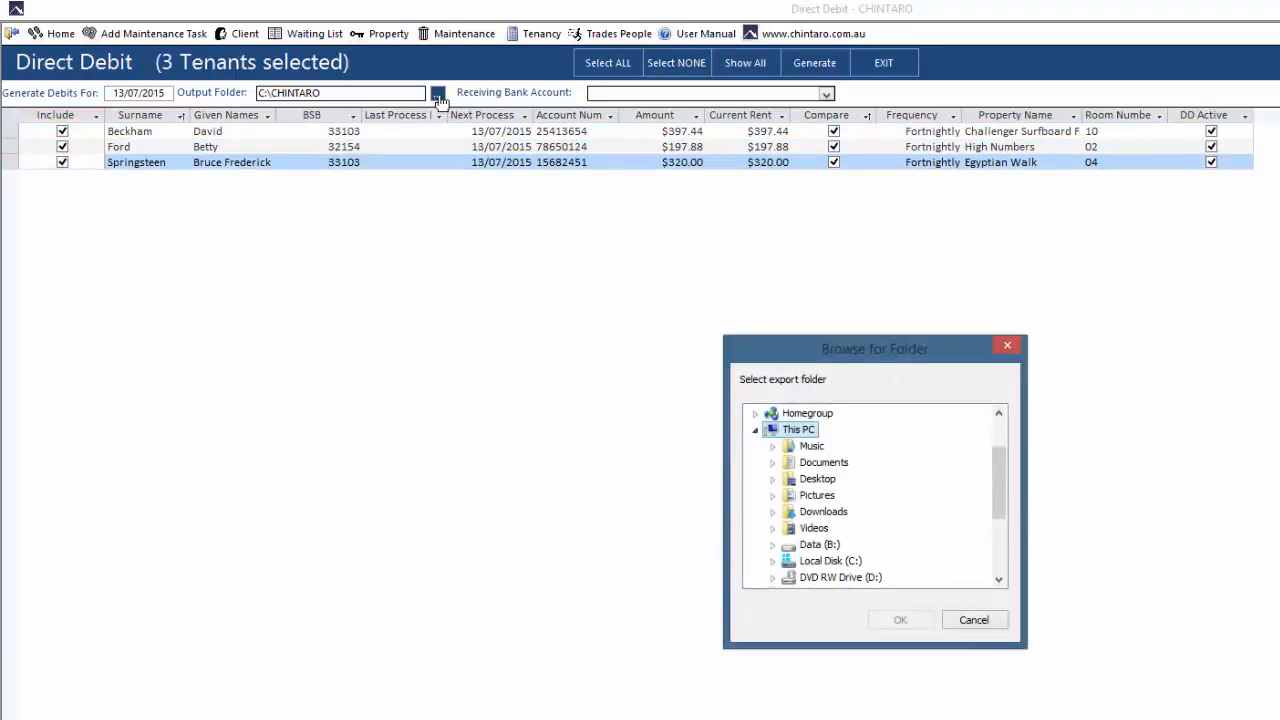
{"action": "left_click", "coordinate": [810, 479]}
{"action": "left_click", "coordinate": [888, 622]}
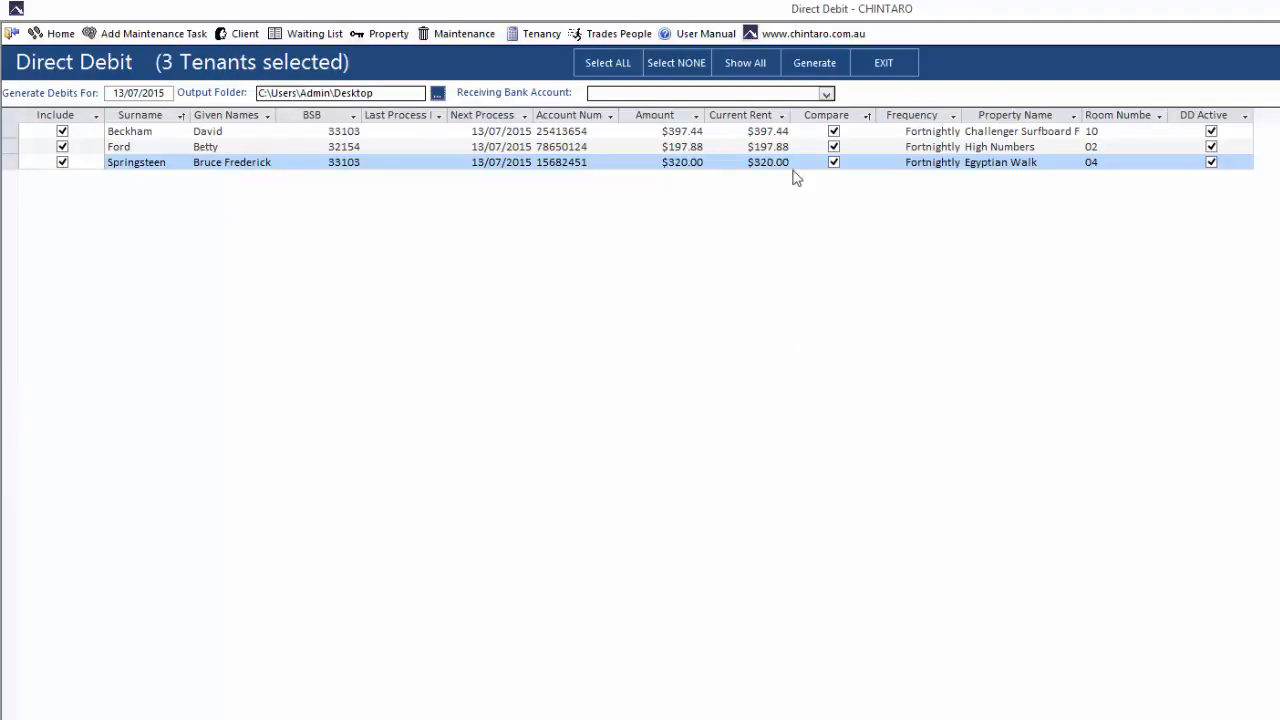
{"action": "left_click", "coordinate": [825, 93]}
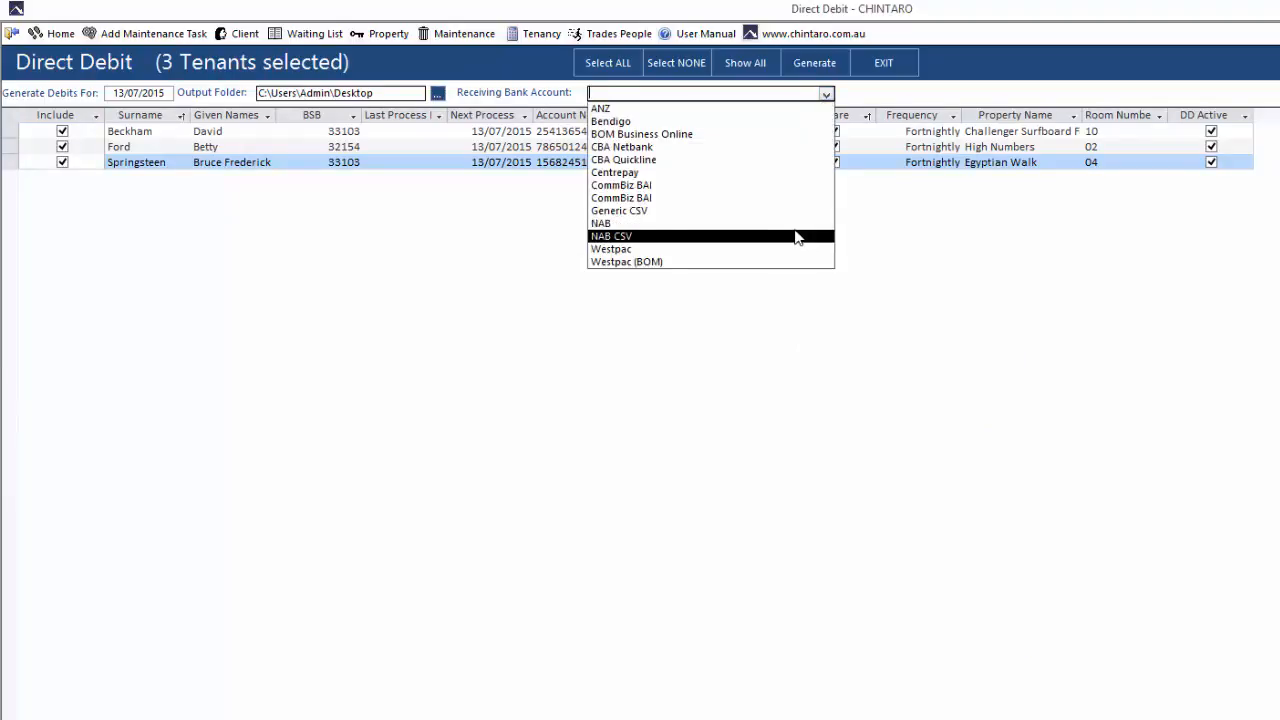
{"action": "left_click", "coordinate": [800, 224]}
{"action": "left_click", "coordinate": [766, 94]}
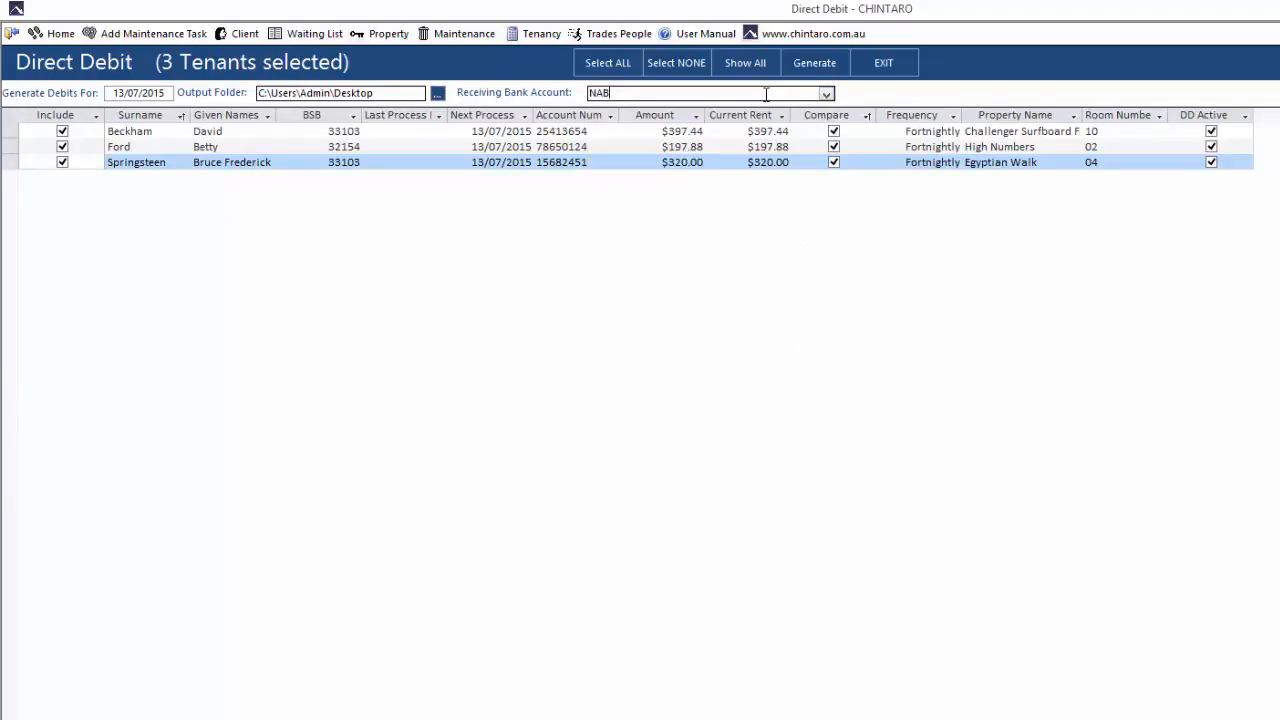
- Generate the direct debit file for the three included tenants and review the resulting 20150713.ABA file in Notepad, closing it when done
{"action": "left_click", "coordinate": [828, 66]}
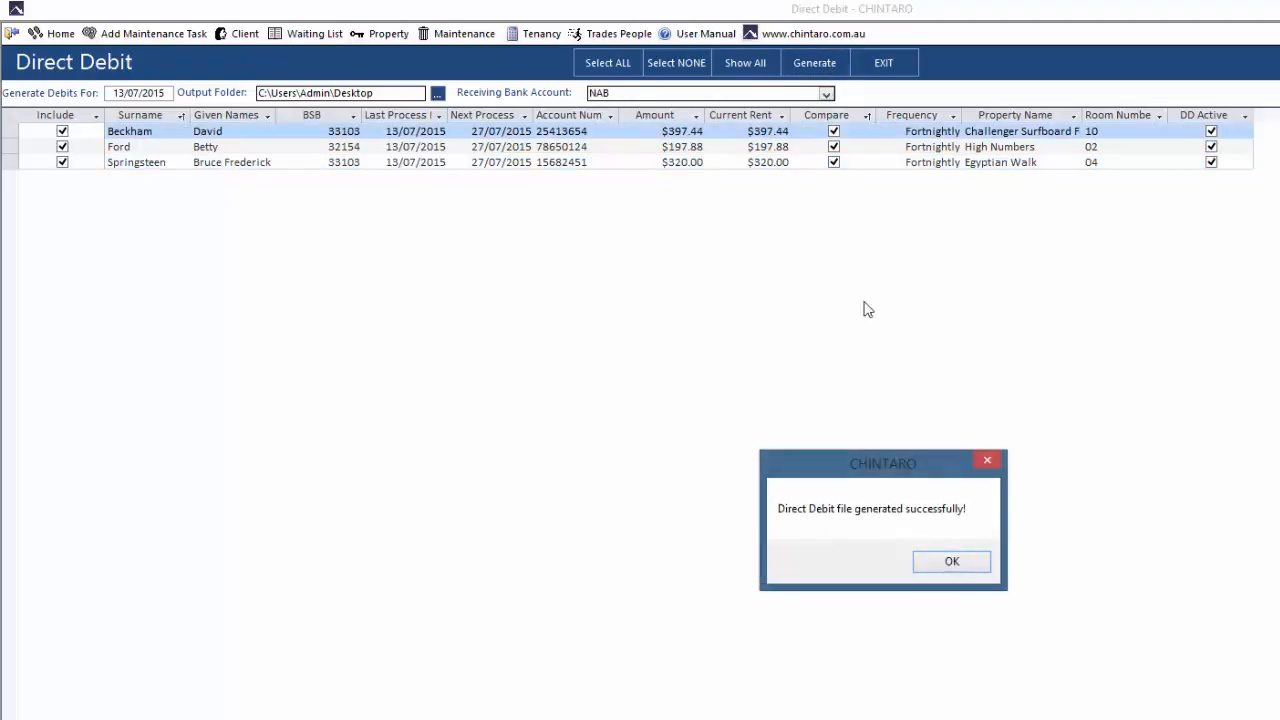
{"action": "left_click", "coordinate": [918, 568]}
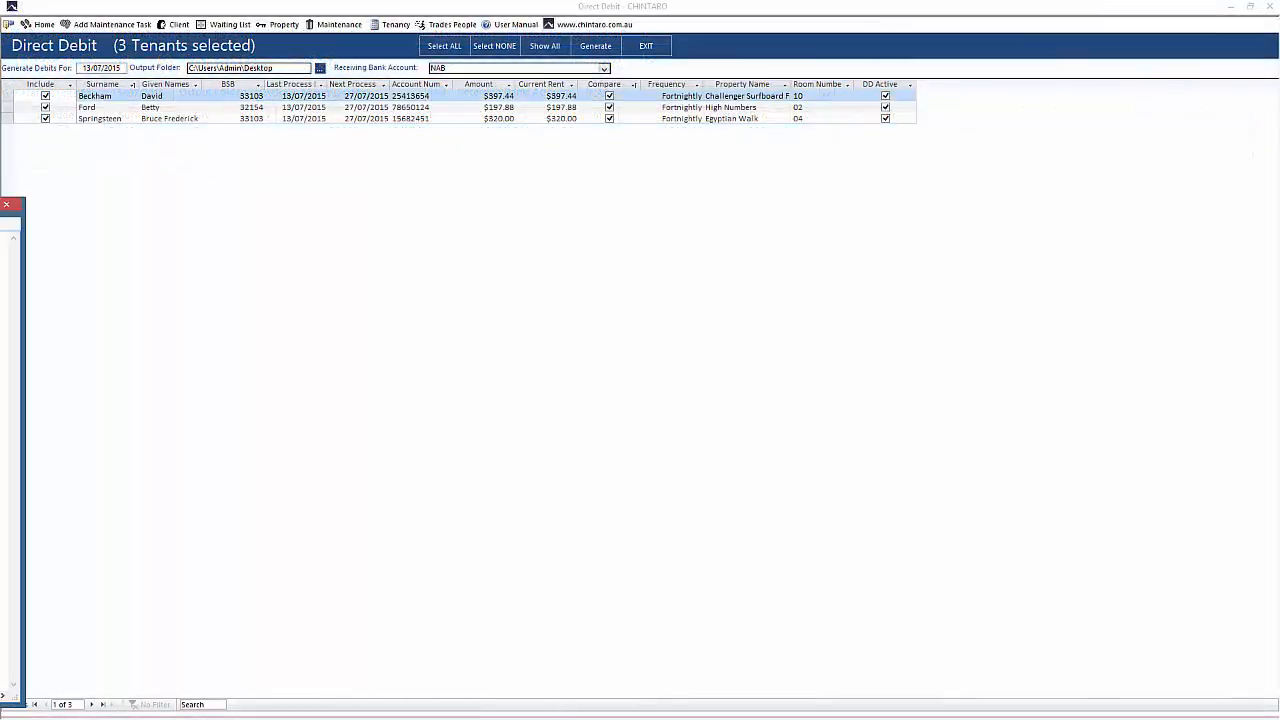
{"action": "left_click_drag", "start_coordinate": [0, 212], "coordinate": [614, 219]}
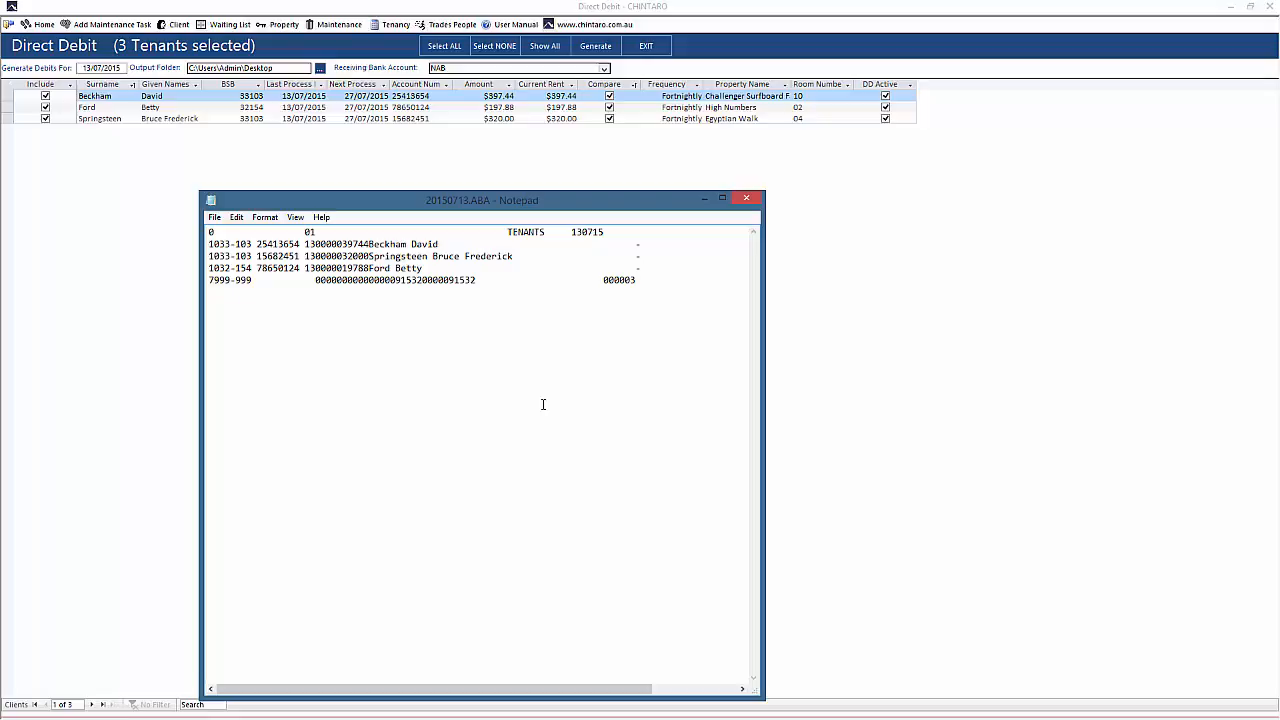
{"action": "left_click", "coordinate": [752, 200]}
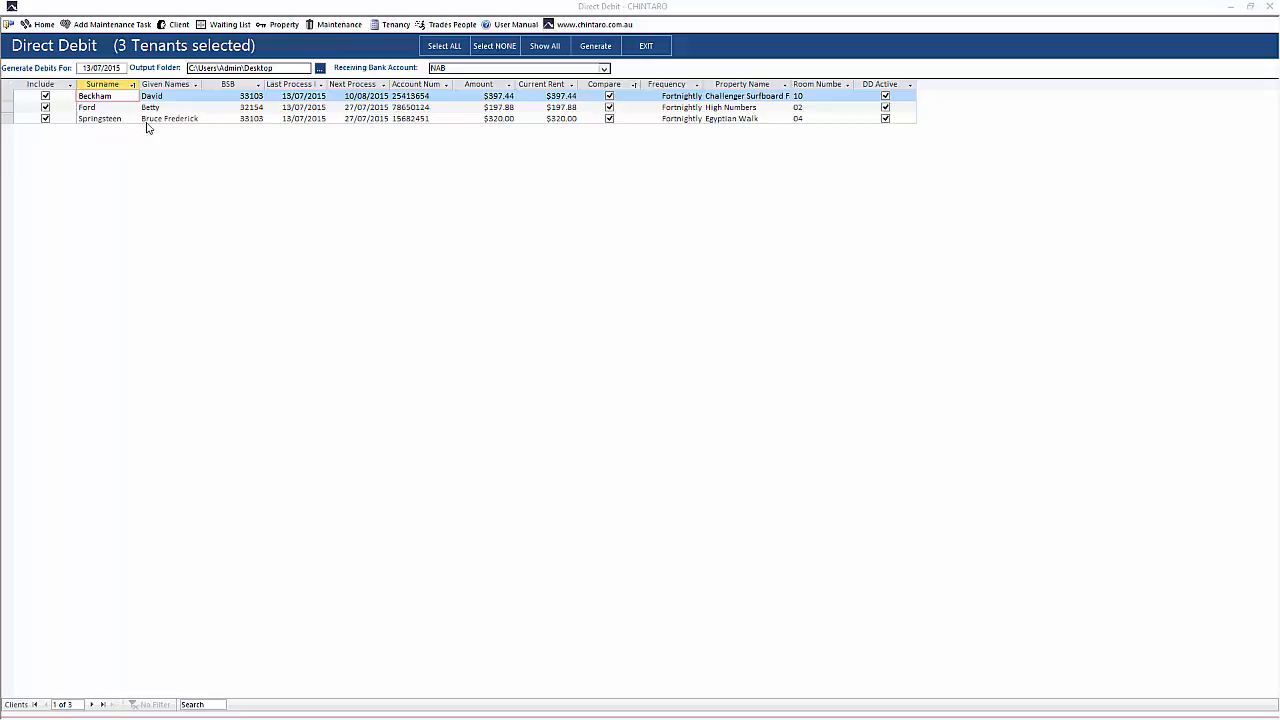
- Select the Challenger Surfboard Factory room 10 tenant in the direct debit list, and return to the Bank menu
{"action": "left_click", "coordinate": [161, 95]}
{"action": "double_click", "coordinate": [161, 95]}
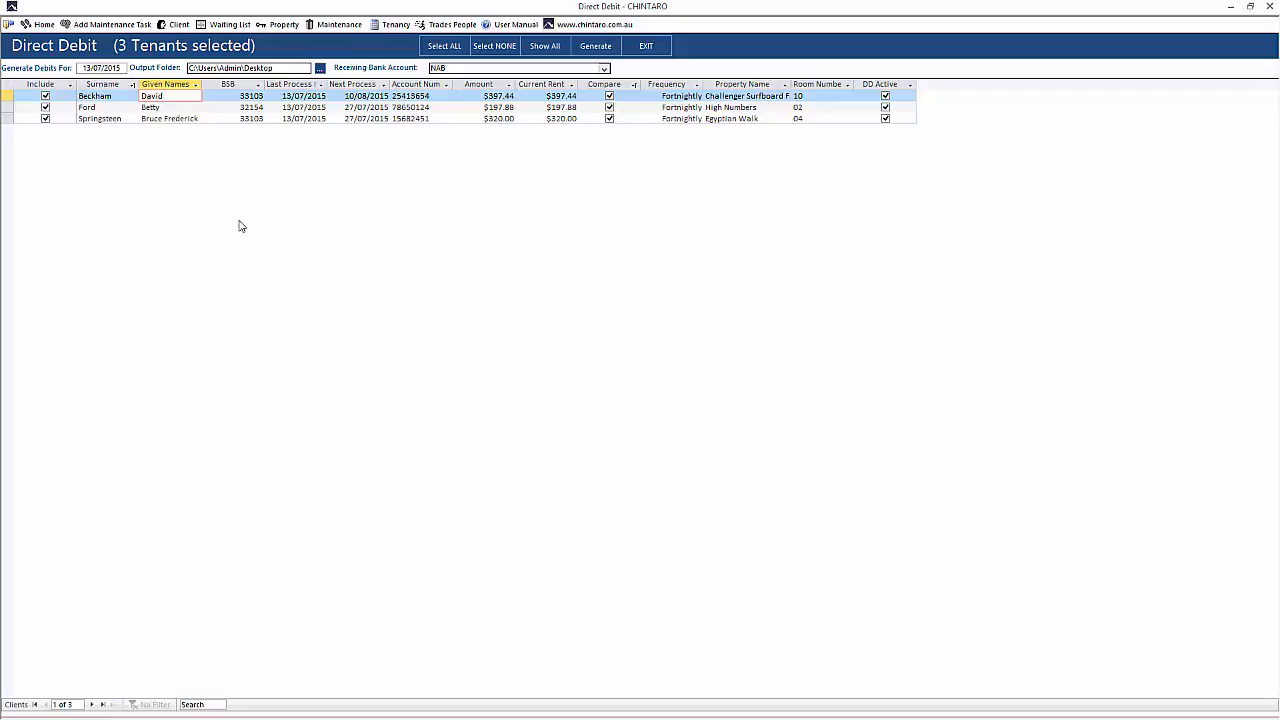
{"action": "left_click", "coordinate": [8, 26]}
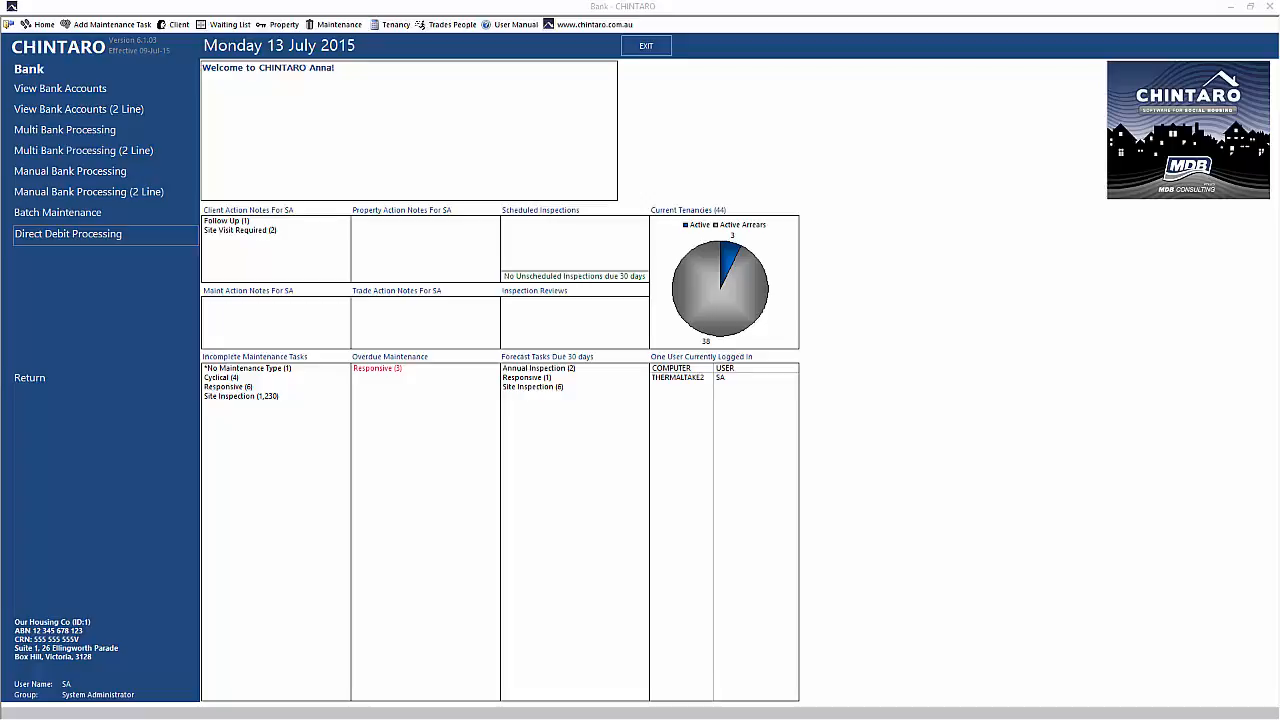
- Open Multi Bank Processing and choose Centrepay18-06-2015.csv from the Demo folder as the import file for the Centrepay account
{"action": "left_click", "coordinate": [97, 128]}
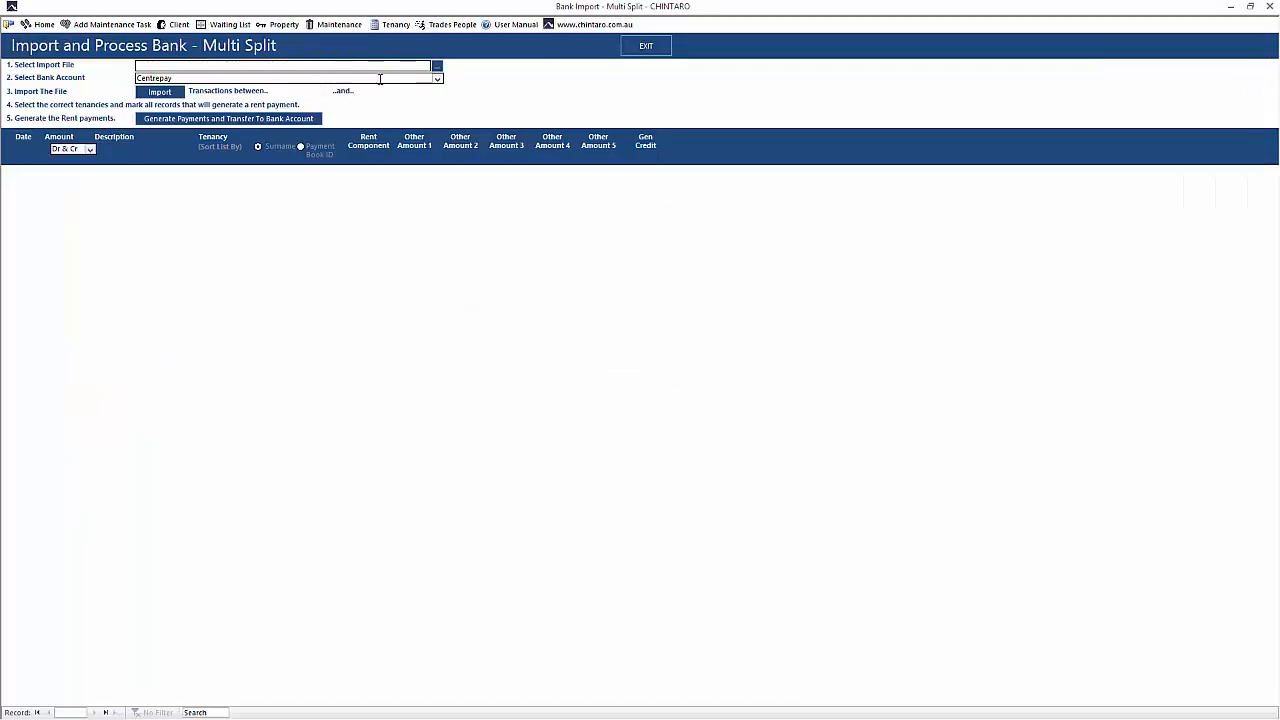
{"action": "left_click", "coordinate": [437, 67]}
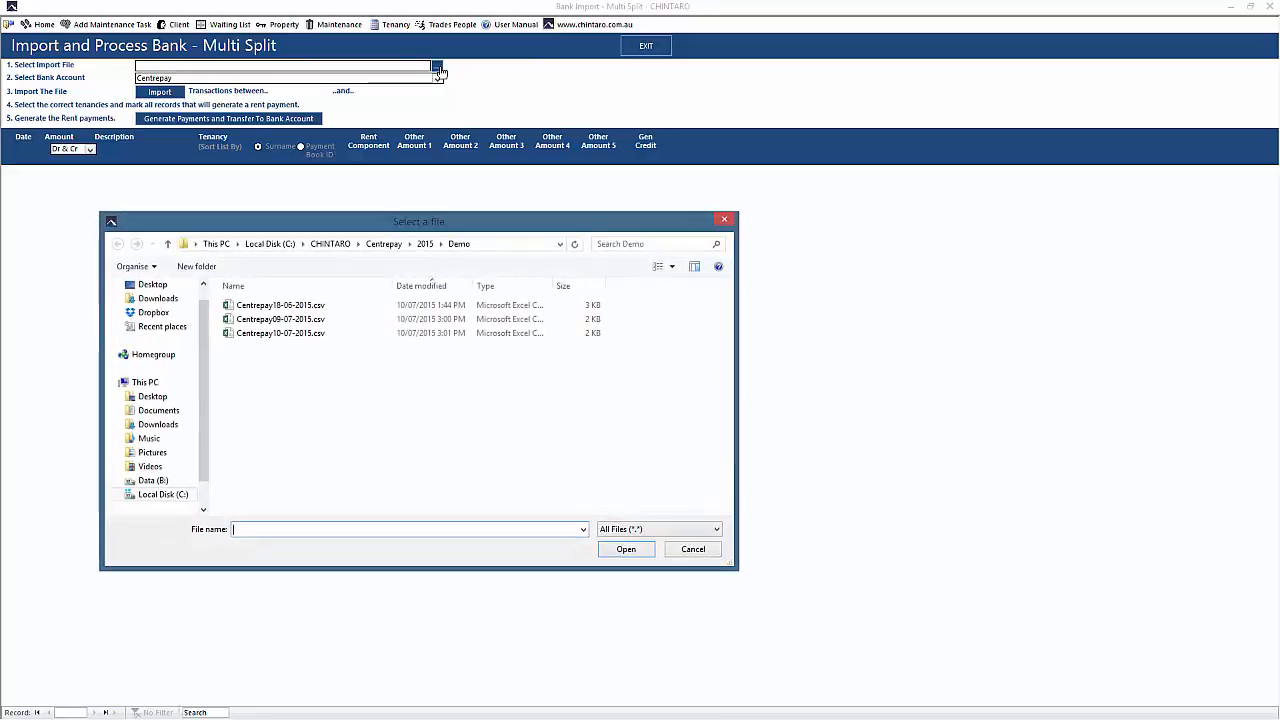
{"action": "left_click", "coordinate": [345, 304]}
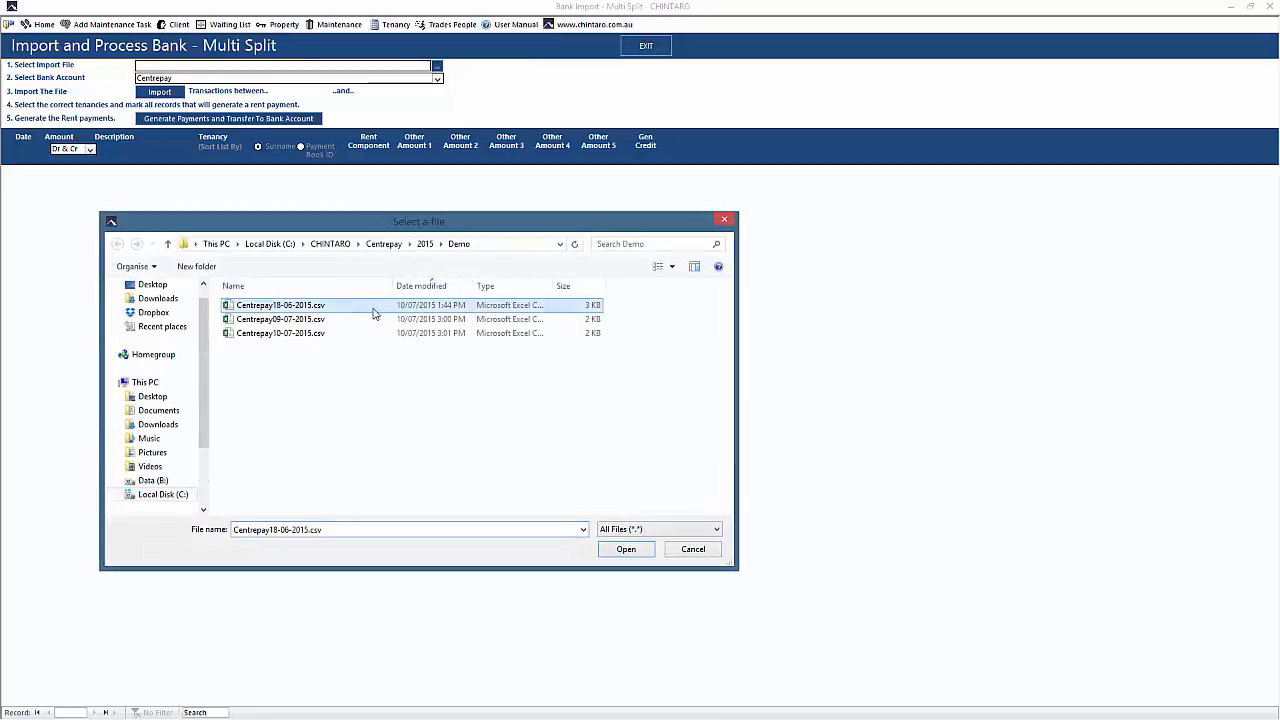
{"action": "left_click", "coordinate": [620, 551]}
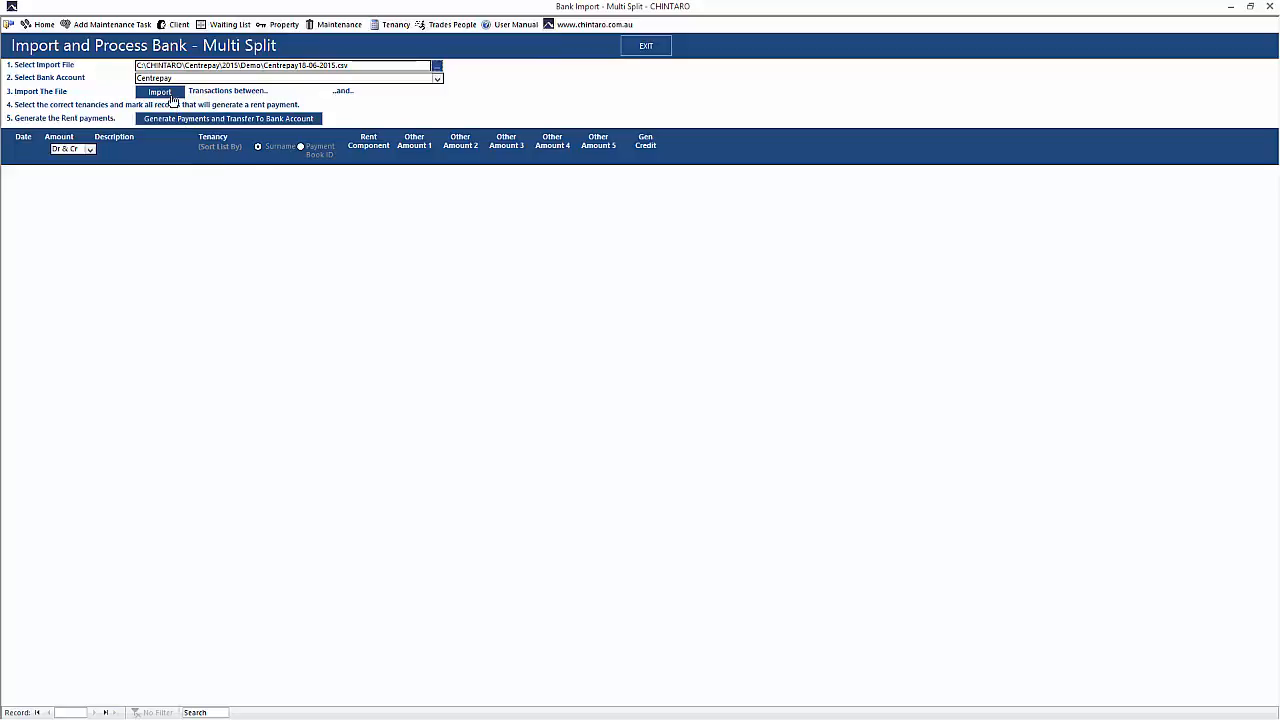
- Import the chosen Centrepay file despite possible duplicates, then generate its payments and transfer them to the bank account
{"action": "left_click", "coordinate": [170, 96]}
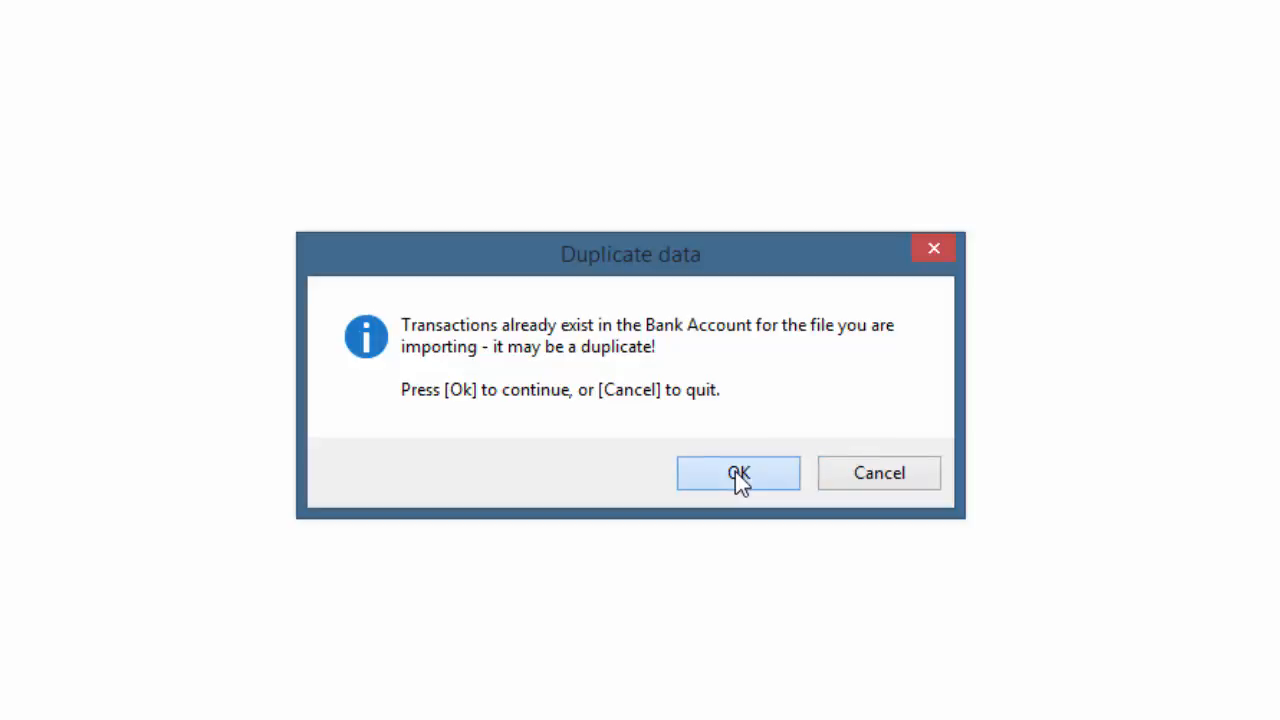
{"action": "left_click", "coordinate": [736, 470]}
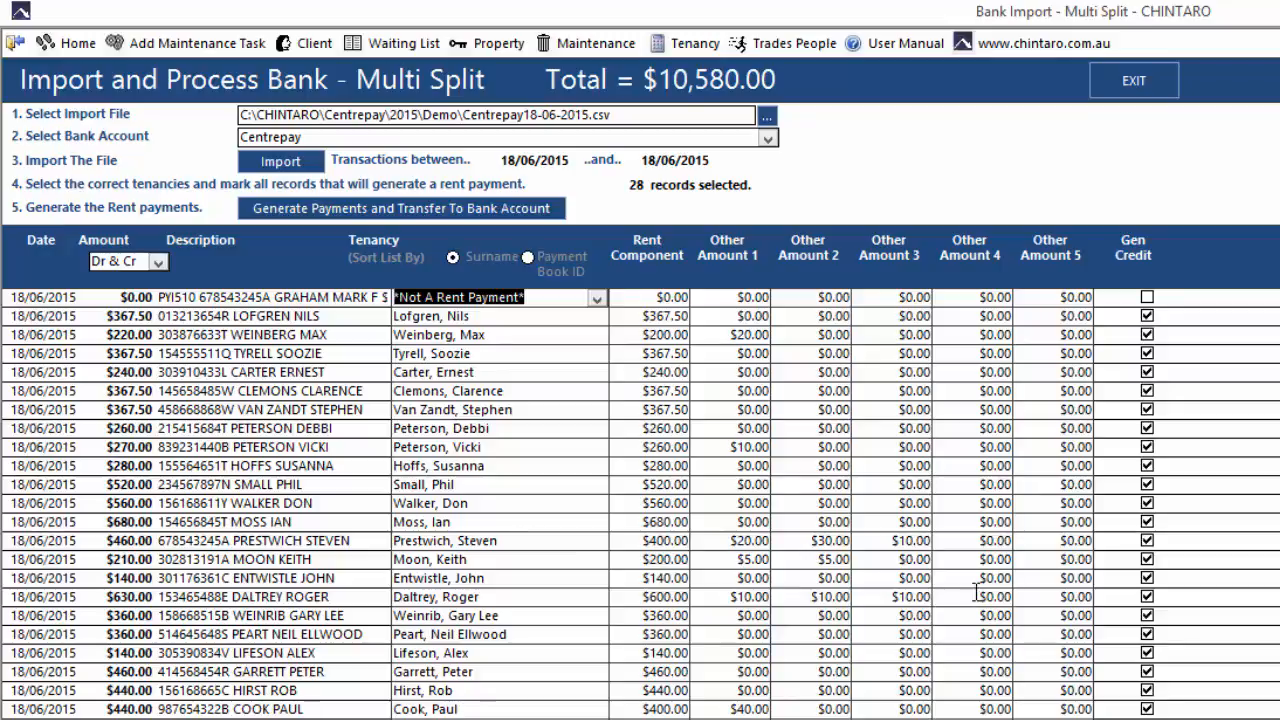
{"action": "left_click", "coordinate": [411, 216]}
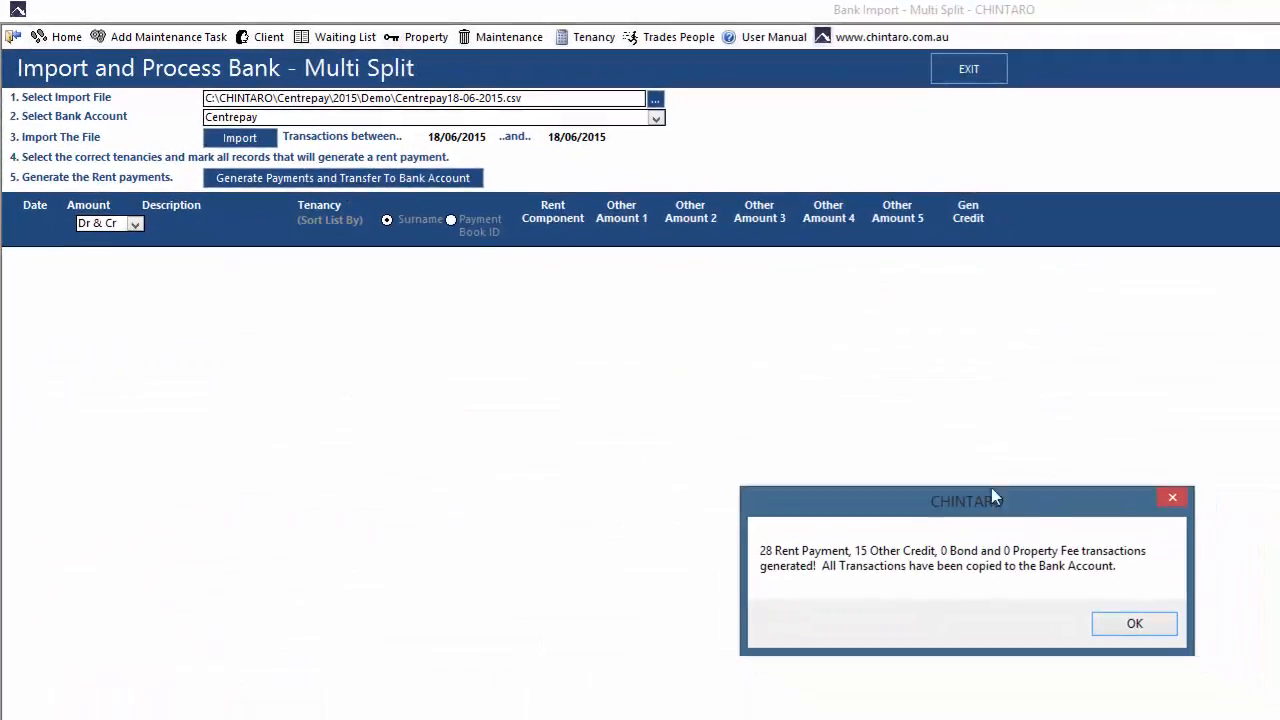
{"action": "left_click", "coordinate": [1146, 622]}
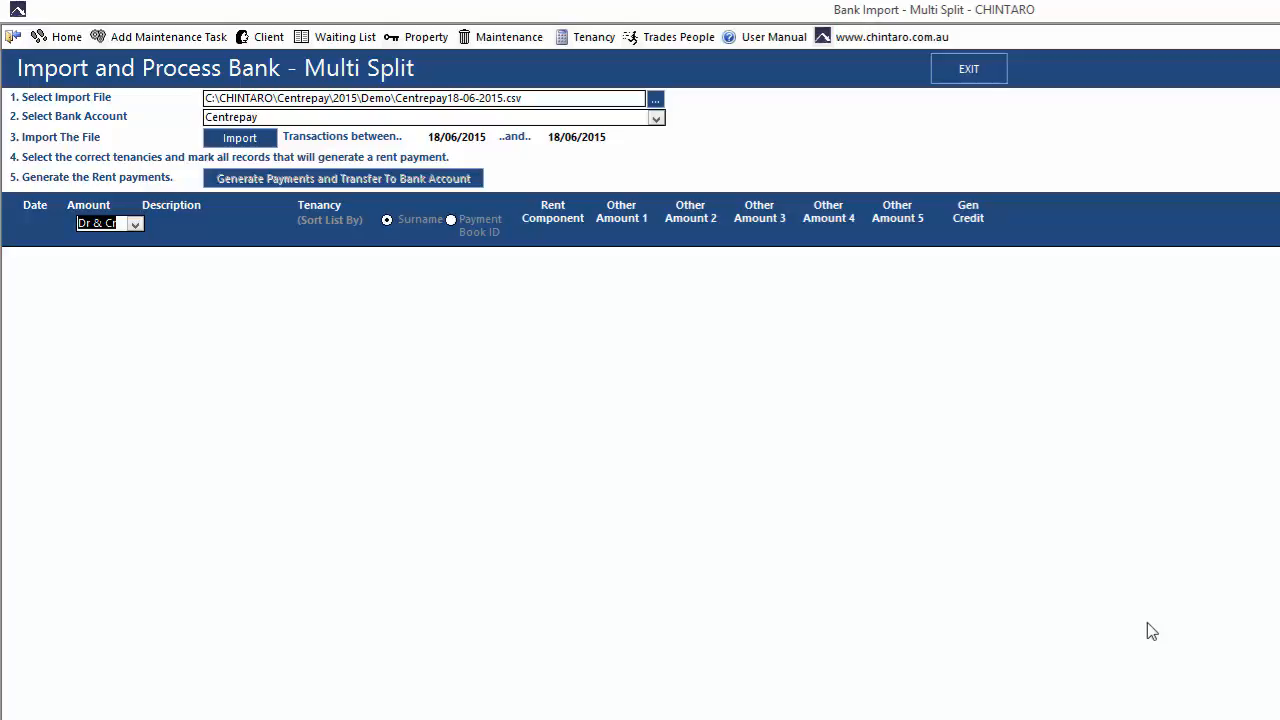
- Filter the tenancies by the surname of the Challenger Surfboard Factory room 02 tenant, view that tenancy, and return to the Bank menu
{"action": "left_click", "coordinate": [585, 40]}
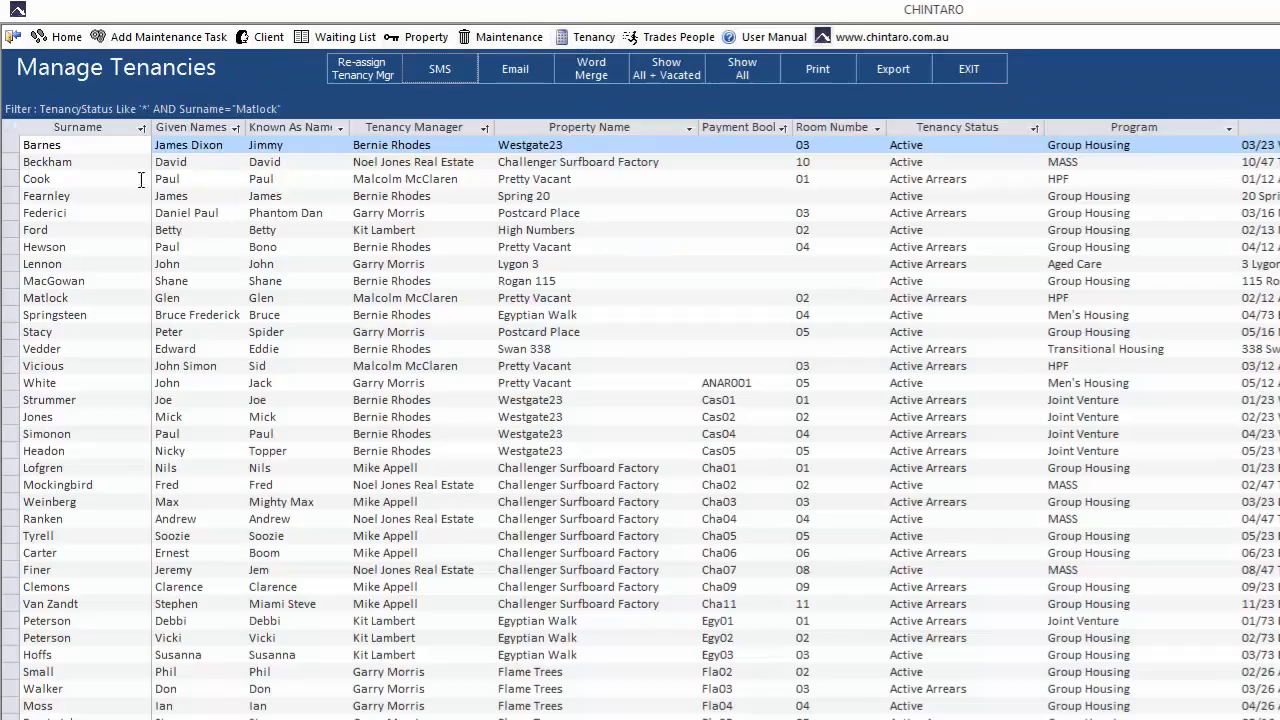
{"action": "left_click", "coordinate": [92, 180]}
{"action": "type", "text": "mock"}
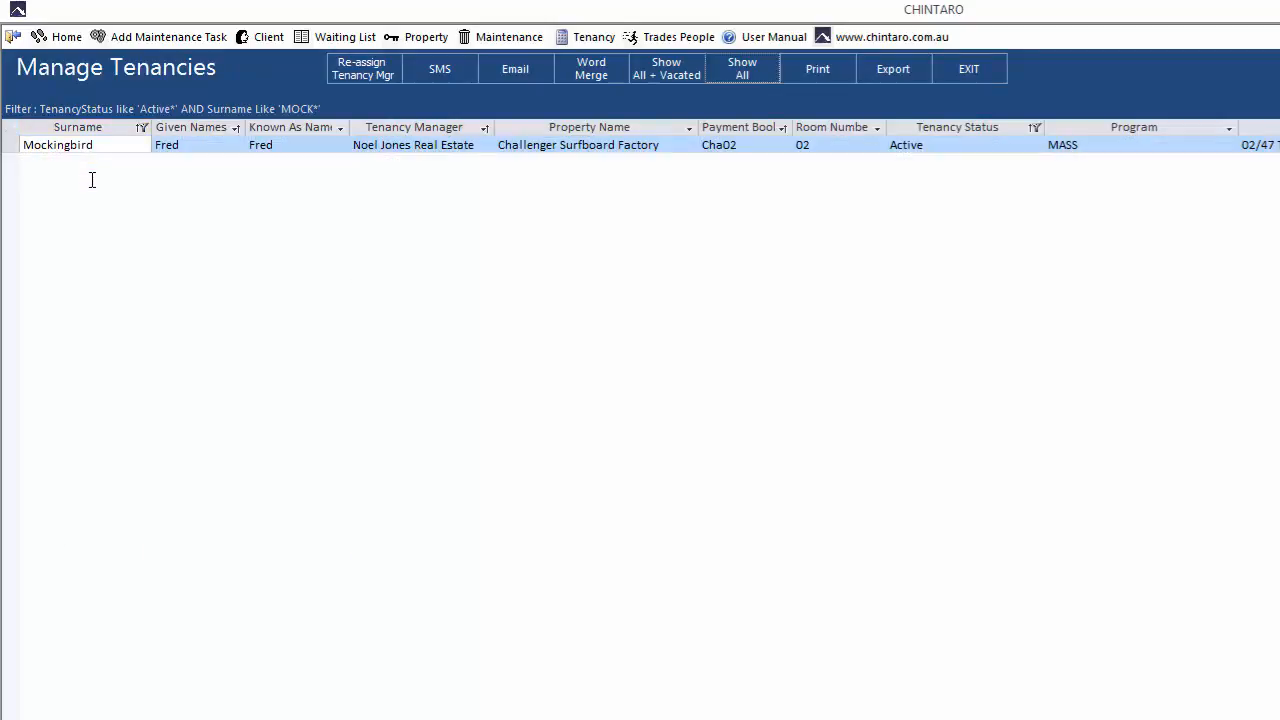
{"action": "double_click", "coordinate": [137, 145]}
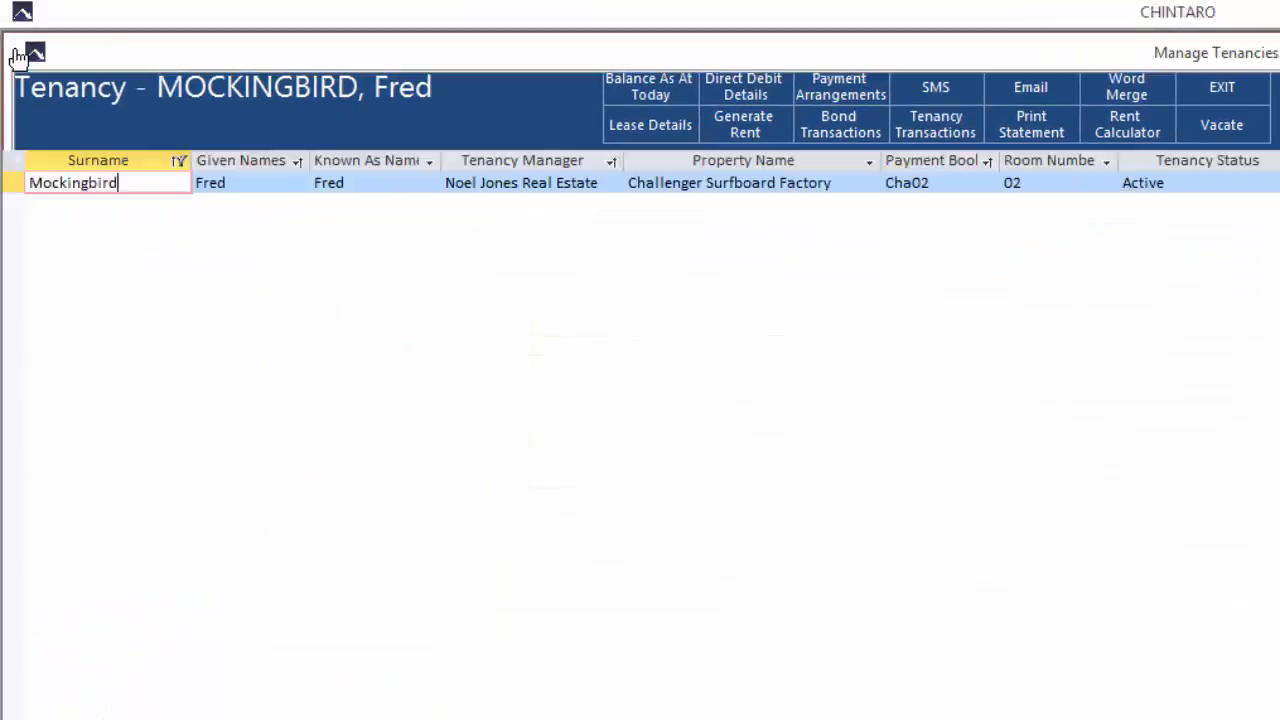
{"action": "left_click", "coordinate": [16, 50]}
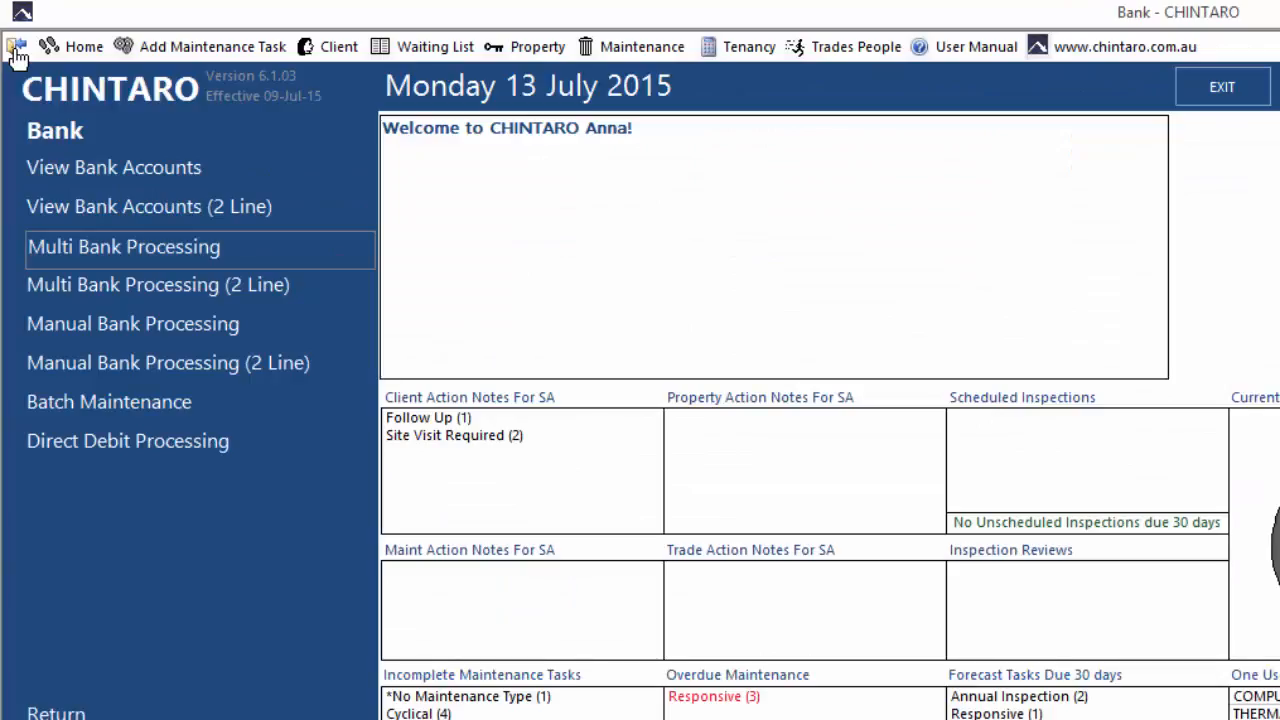
- View the bank account transactions for Generic CSV, then for Centrepay, to check for duplicated entries
{"action": "left_click", "coordinate": [85, 172]}
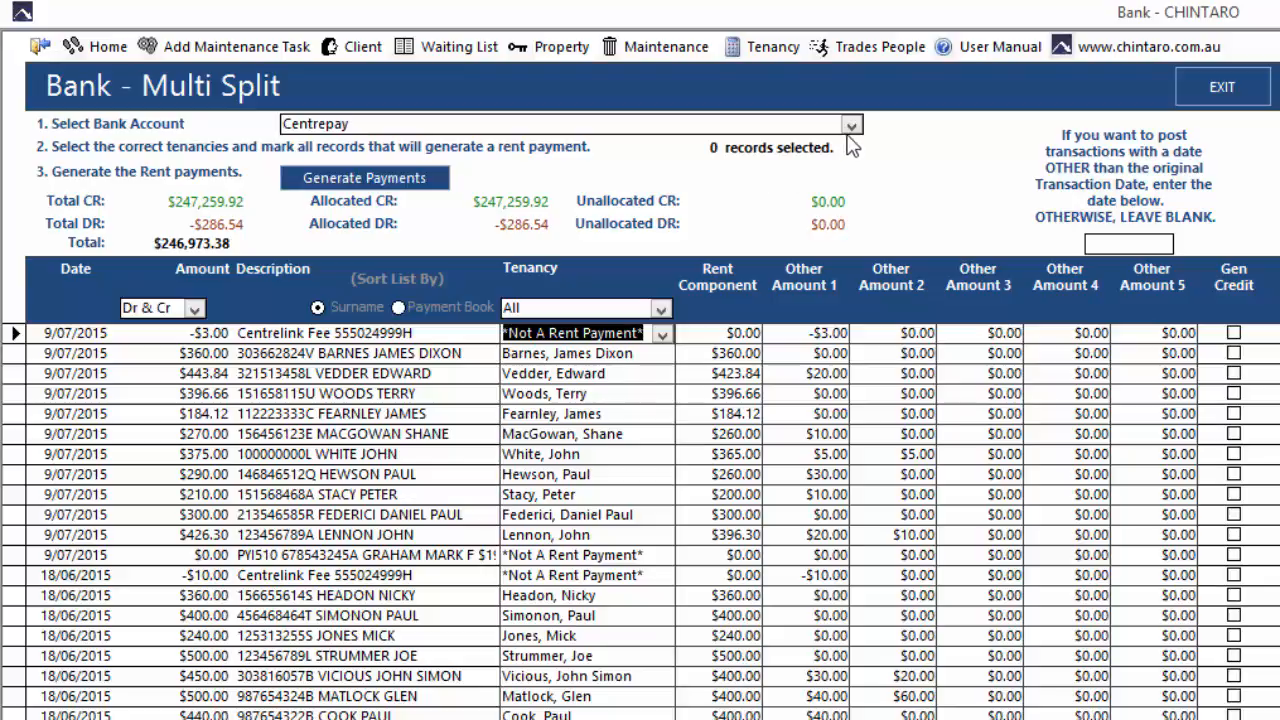
{"action": "left_click", "coordinate": [847, 127]}
{"action": "left_click", "coordinate": [830, 147]}
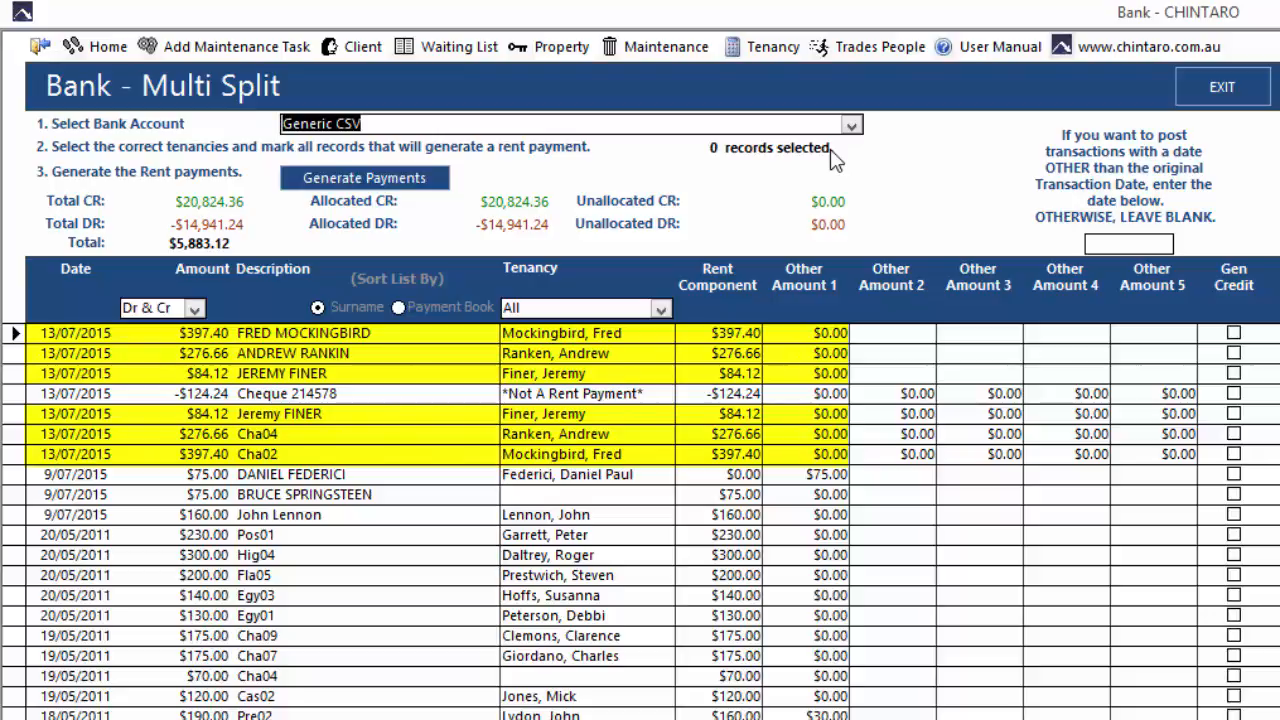
{"action": "left_click", "coordinate": [851, 125]}
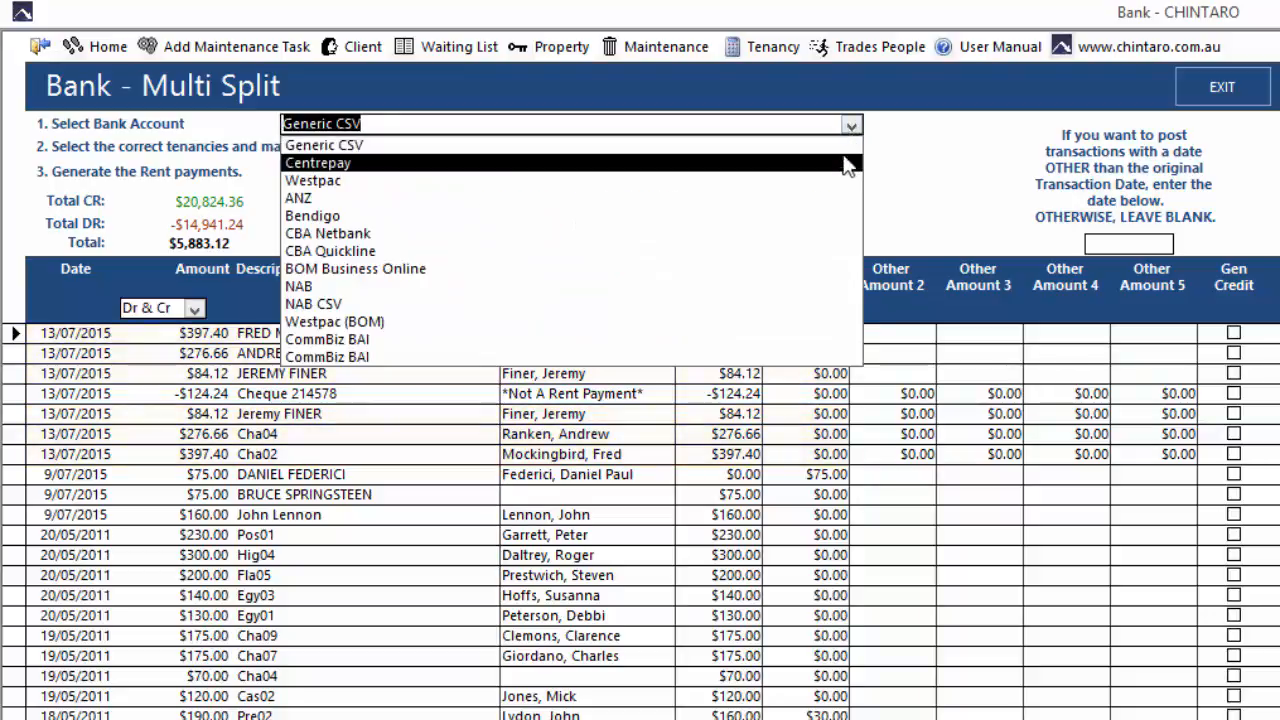
{"action": "left_click", "coordinate": [847, 163]}
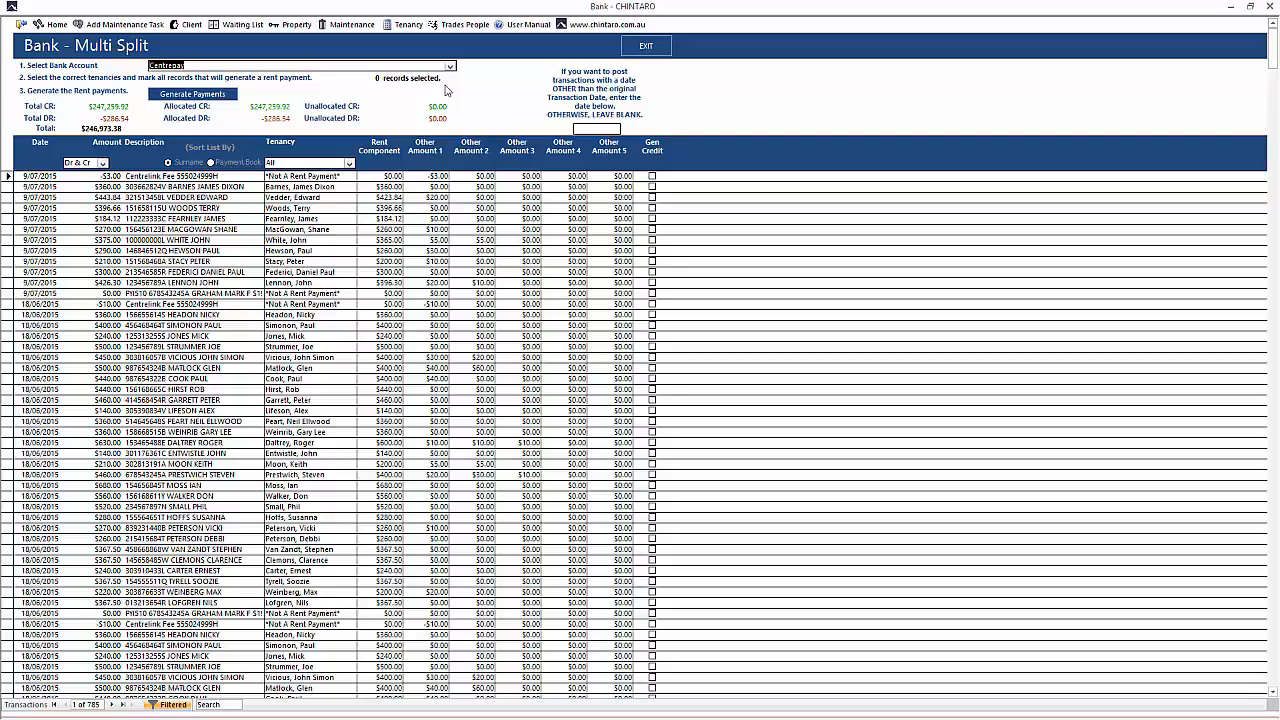
- Leave the bank account transactions and open Batch Maintenance to list the imported transaction batches
{"action": "left_click", "coordinate": [21, 26]}
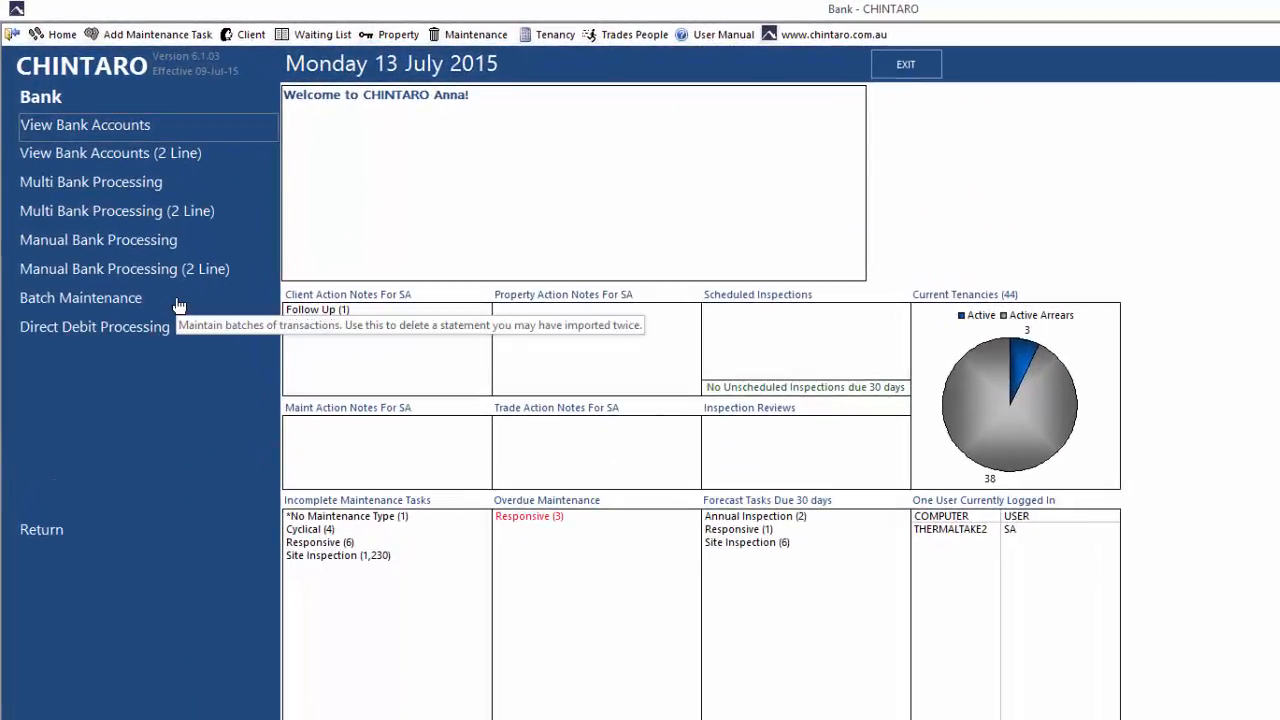
{"action": "left_click", "coordinate": [177, 300]}
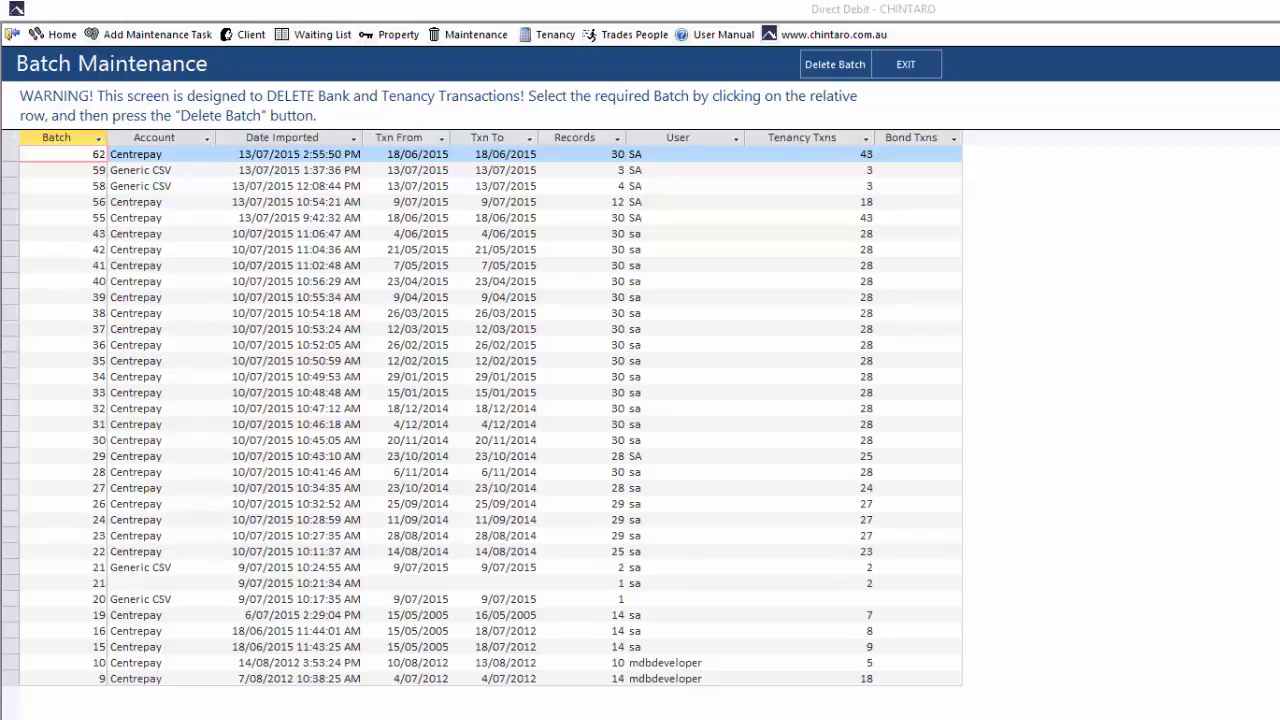
- Delete Centrepay batch 62, confirming removal of its records from the bank account and tenancy ledgers
{"action": "left_click", "coordinate": [12, 153]}
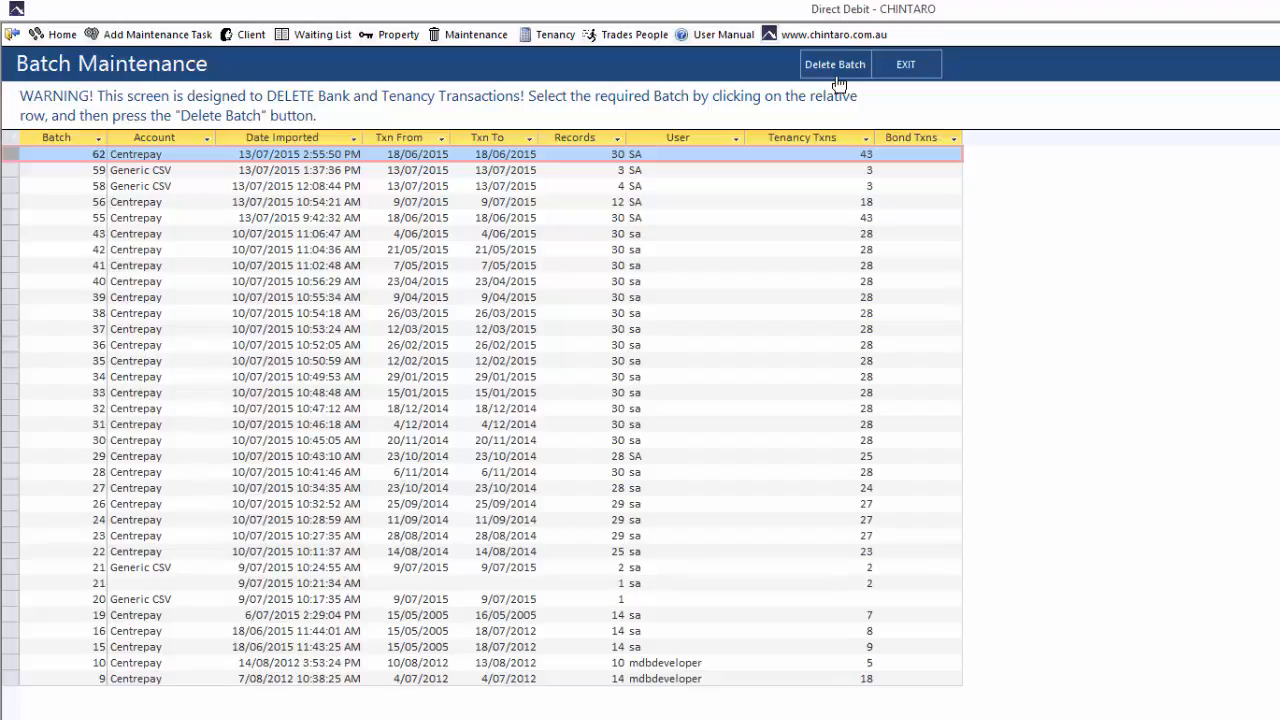
{"action": "left_click", "coordinate": [838, 70]}
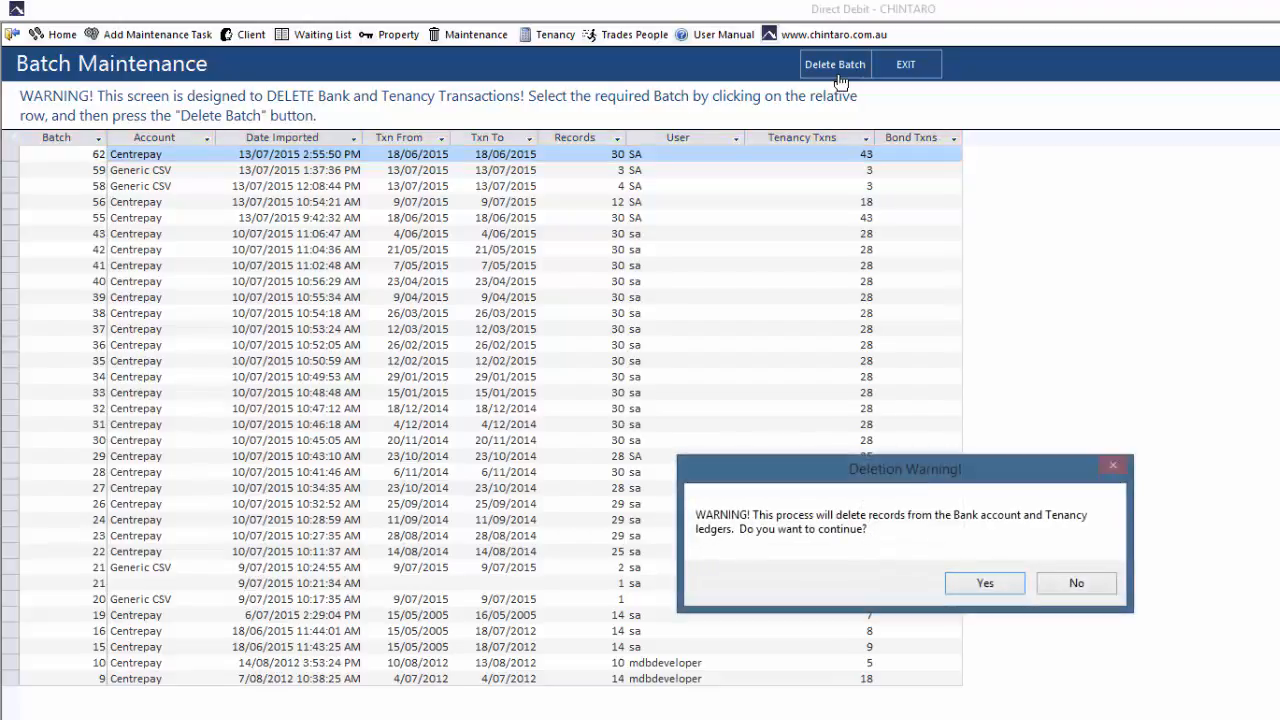
{"action": "left_click", "coordinate": [985, 584]}
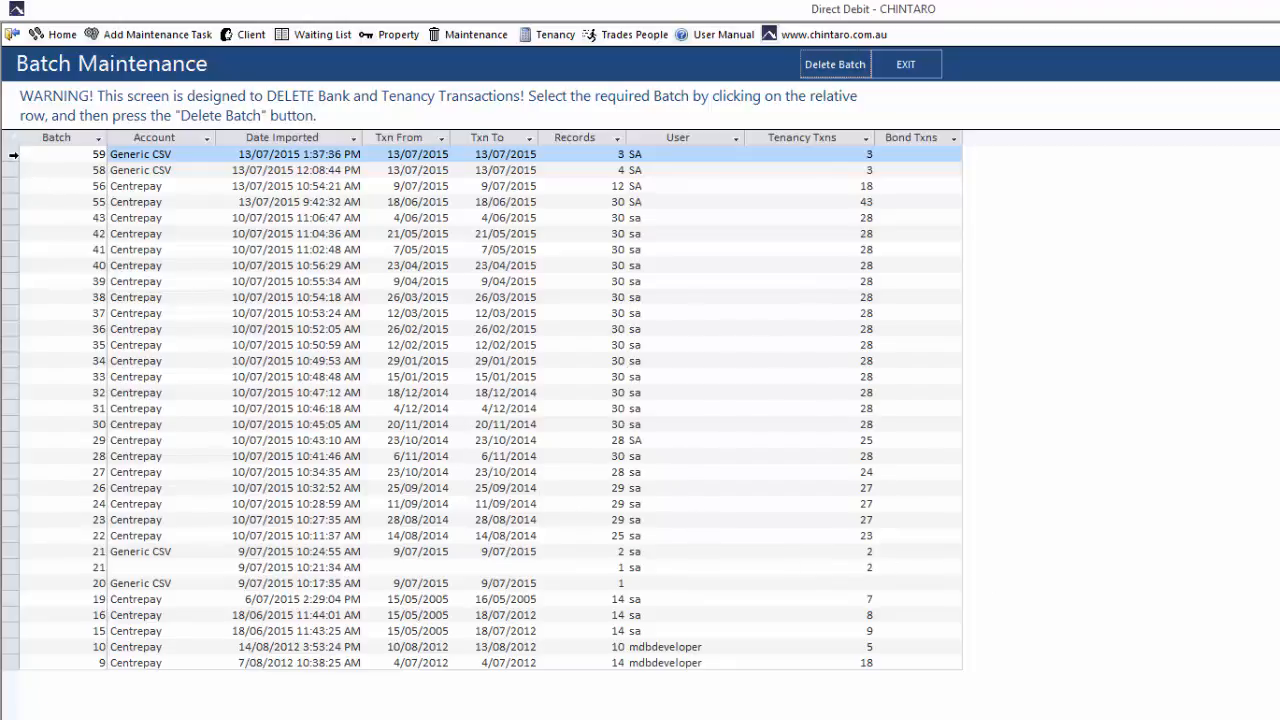
- Delete Generic CSV batch 59 and confirm removal of its bank and tenancy transactions
{"action": "left_click", "coordinate": [10, 154]}
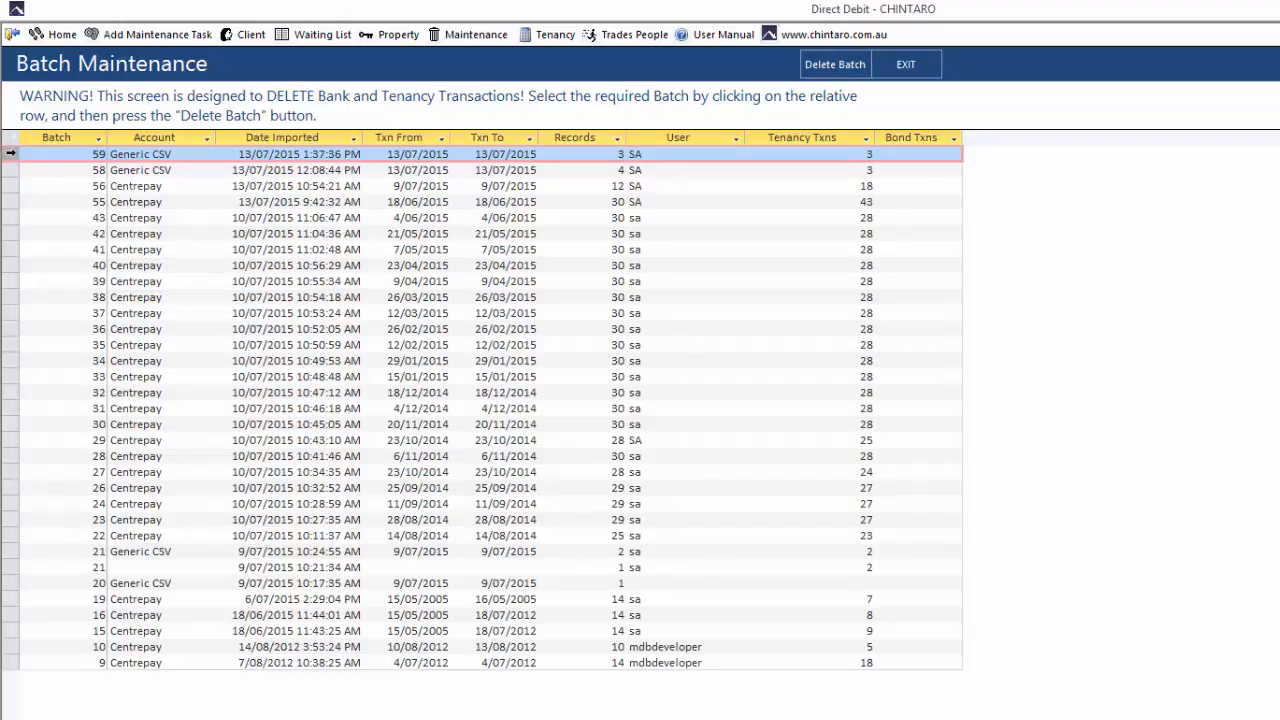
{"action": "left_click", "coordinate": [825, 68]}
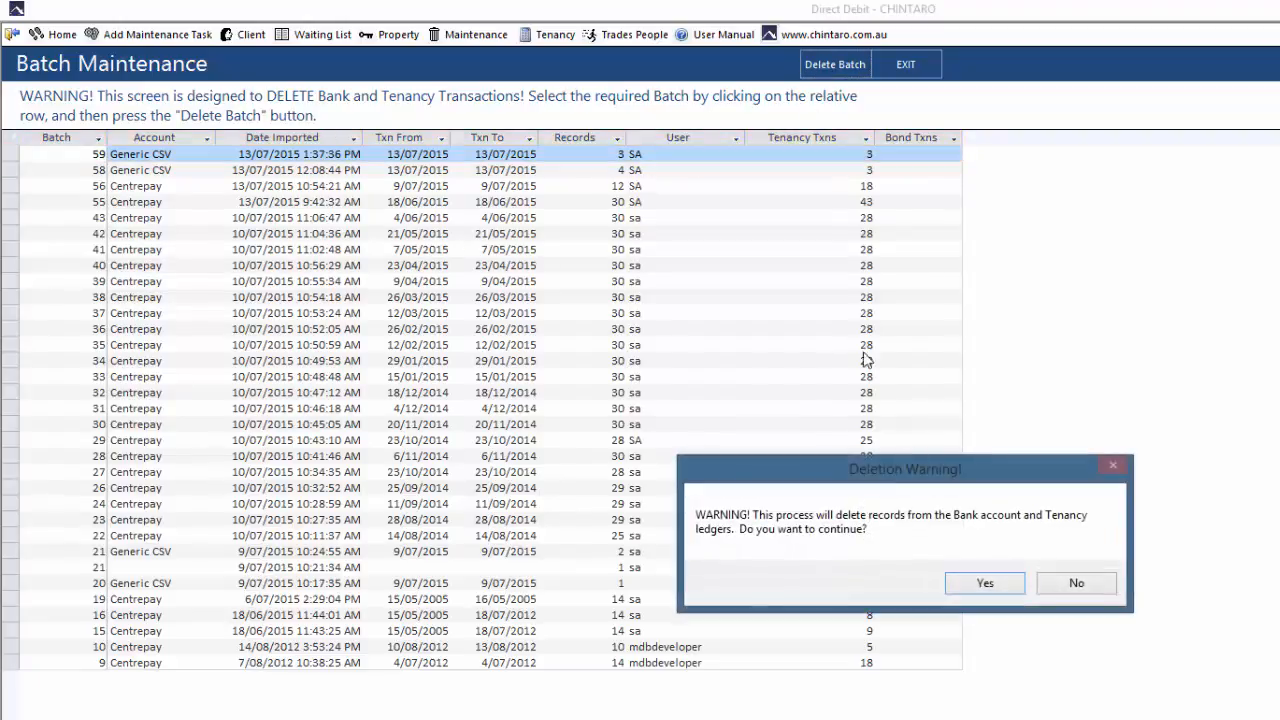
{"action": "left_click", "coordinate": [980, 588]}
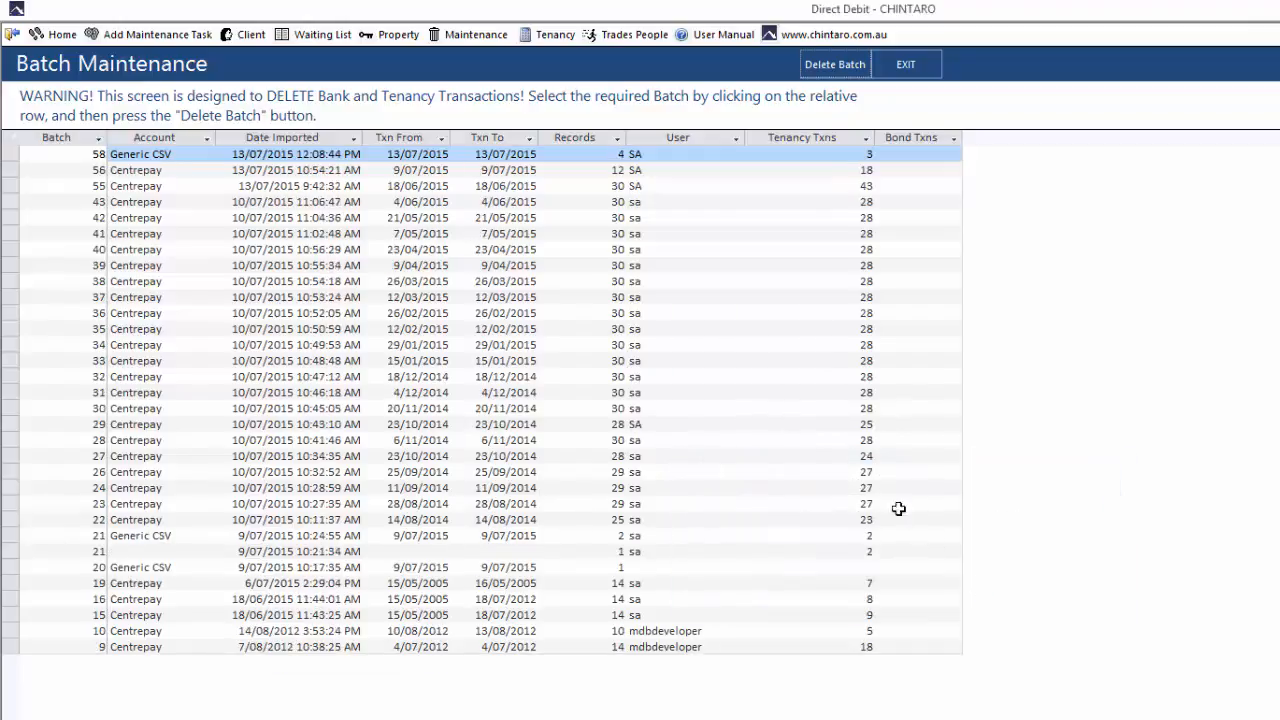
- Find the Challenger Surfboard Factory room 02 tenant by surname and open their tenancy record
{"action": "left_click", "coordinate": [545, 36]}
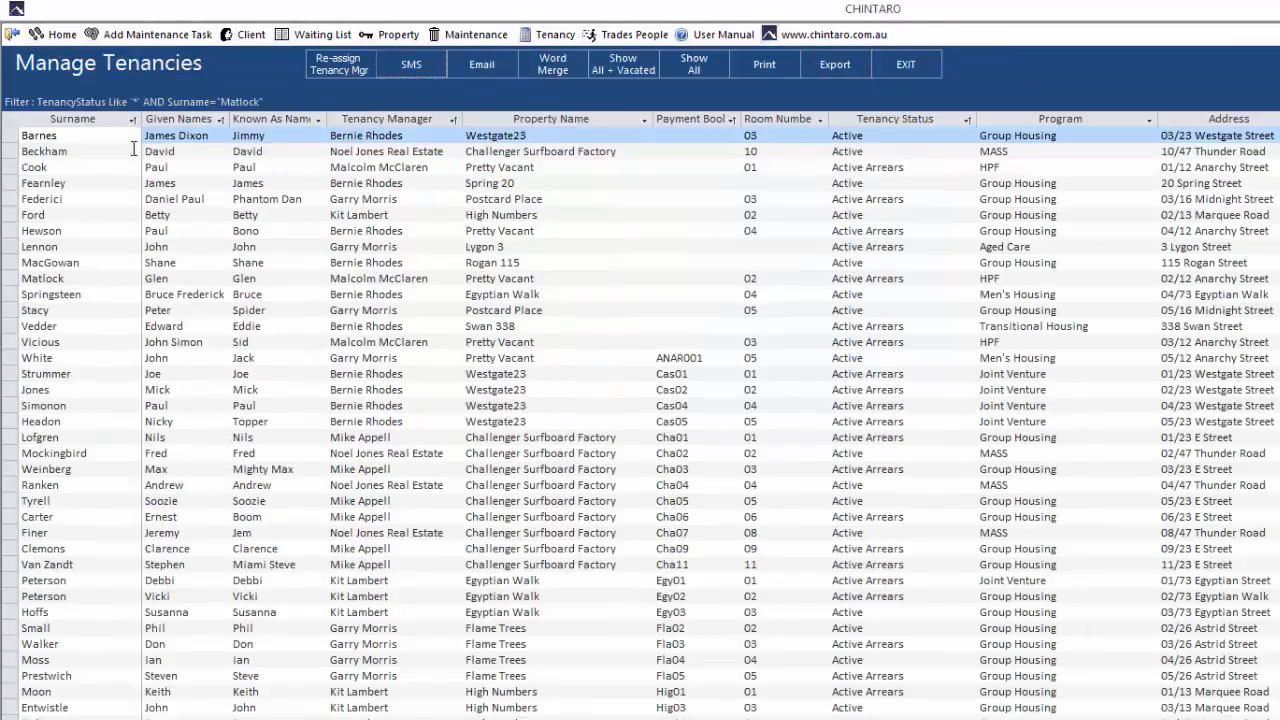
{"action": "left_click", "coordinate": [83, 167]}
{"action": "type", "text": "K"}
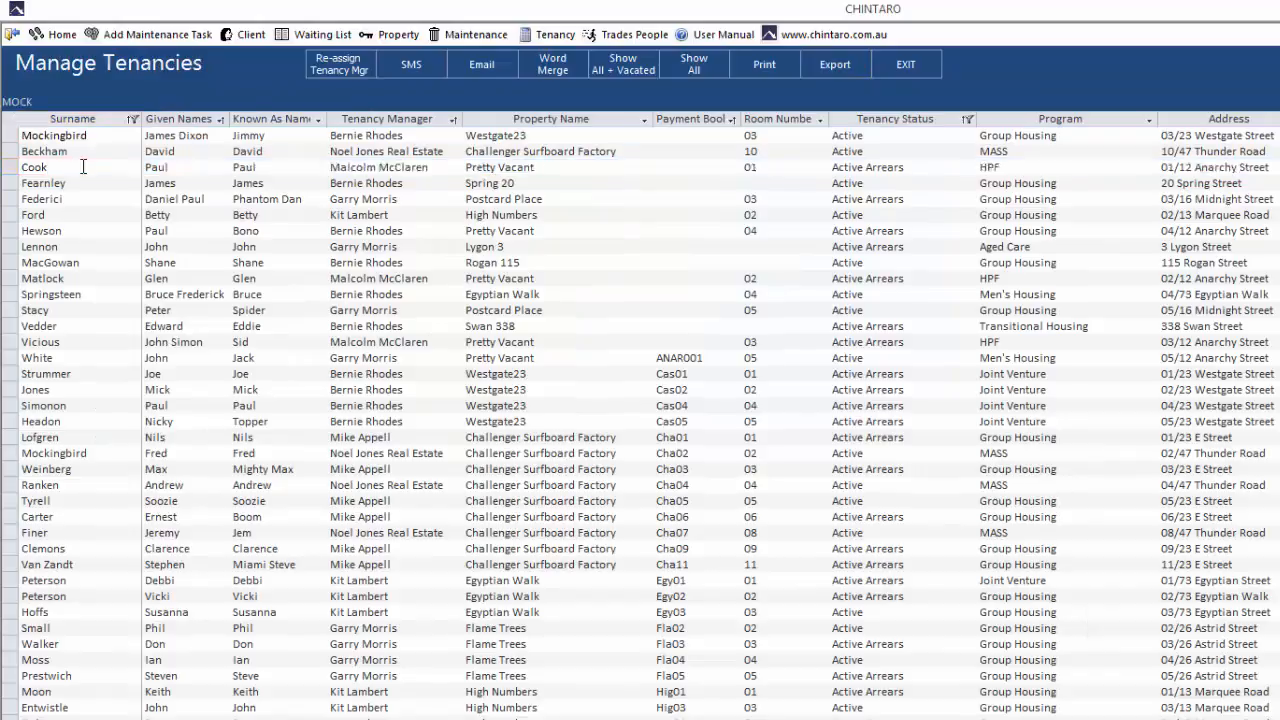
{"action": "key", "text": "Return"}
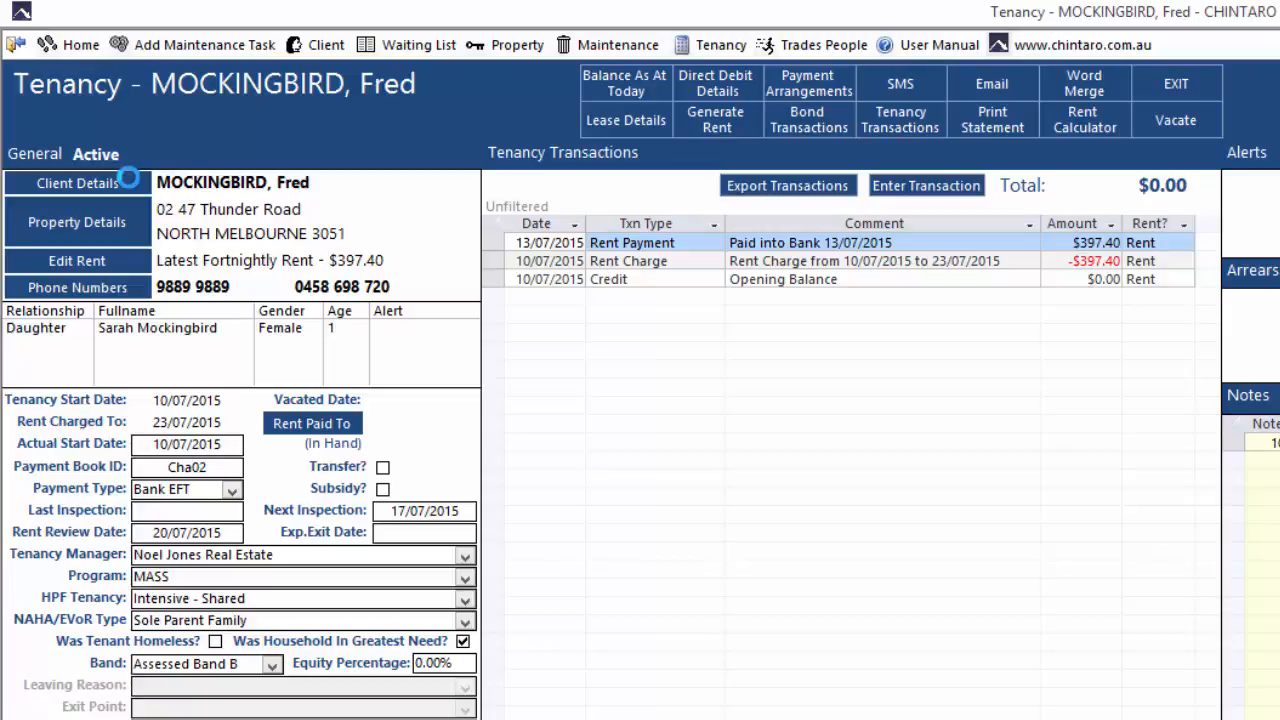
- Open the CCeS export of XML incomes and view the client record of the second Carlton tenant listed
{"action": "left_click", "coordinate": [80, 48]}
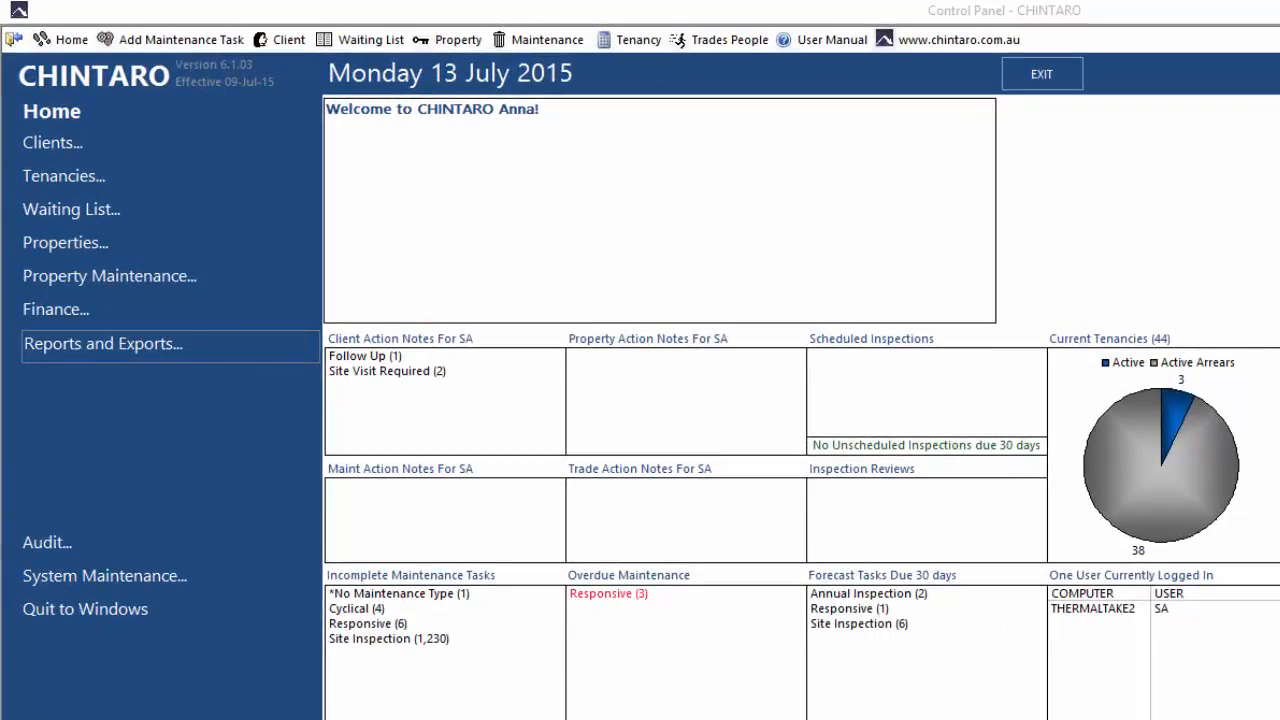
{"action": "left_click", "coordinate": [167, 314]}
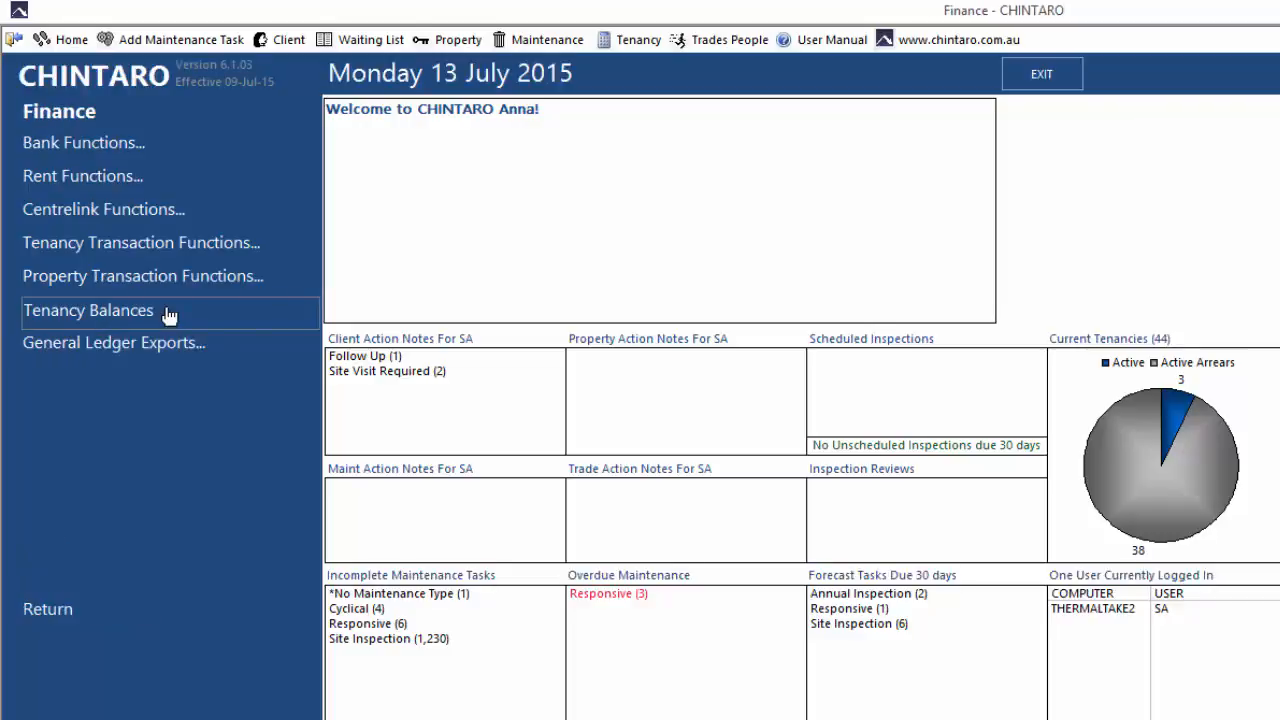
{"action": "left_click", "coordinate": [218, 213]}
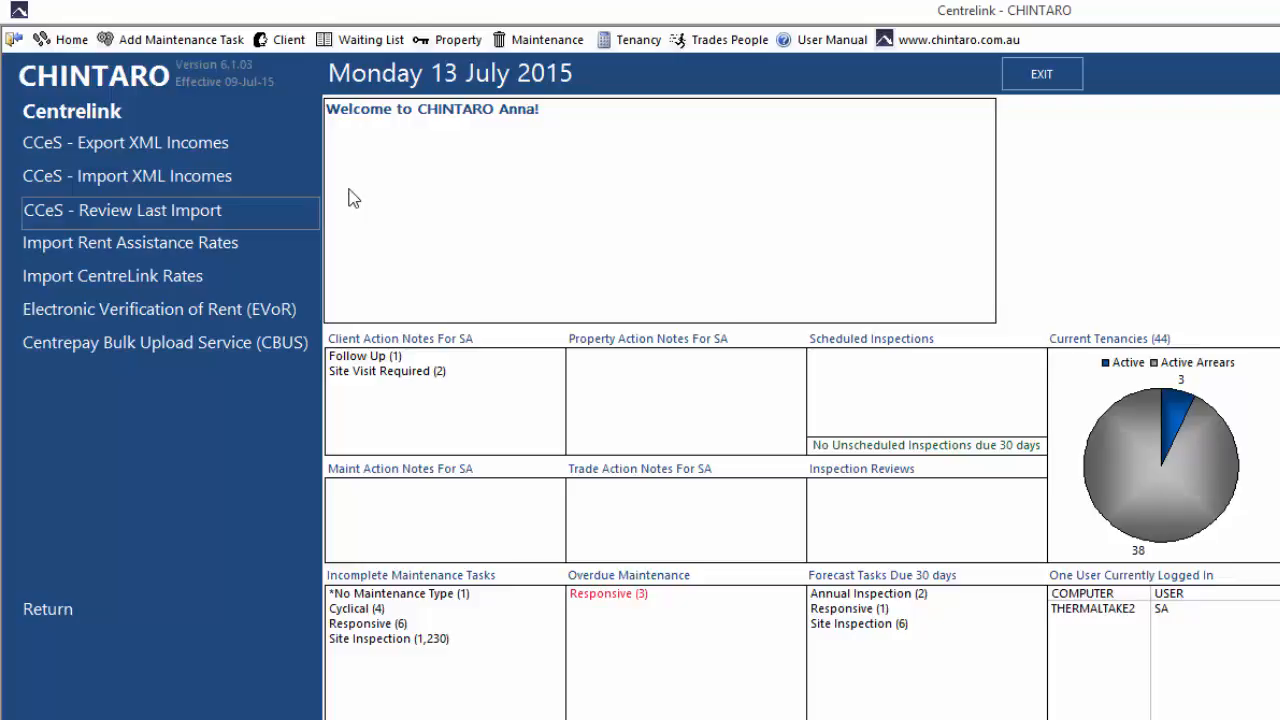
{"action": "left_click", "coordinate": [274, 151]}
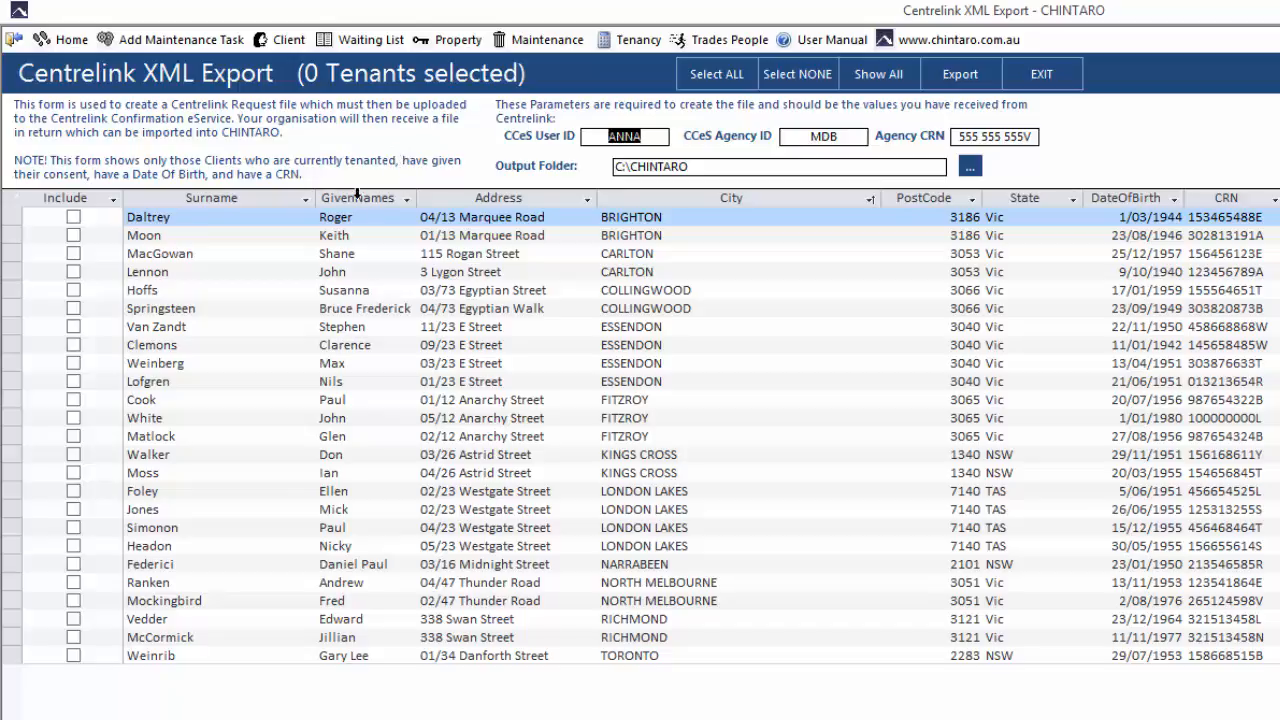
{"action": "left_click", "coordinate": [264, 272]}
{"action": "double_click", "coordinate": [264, 272]}
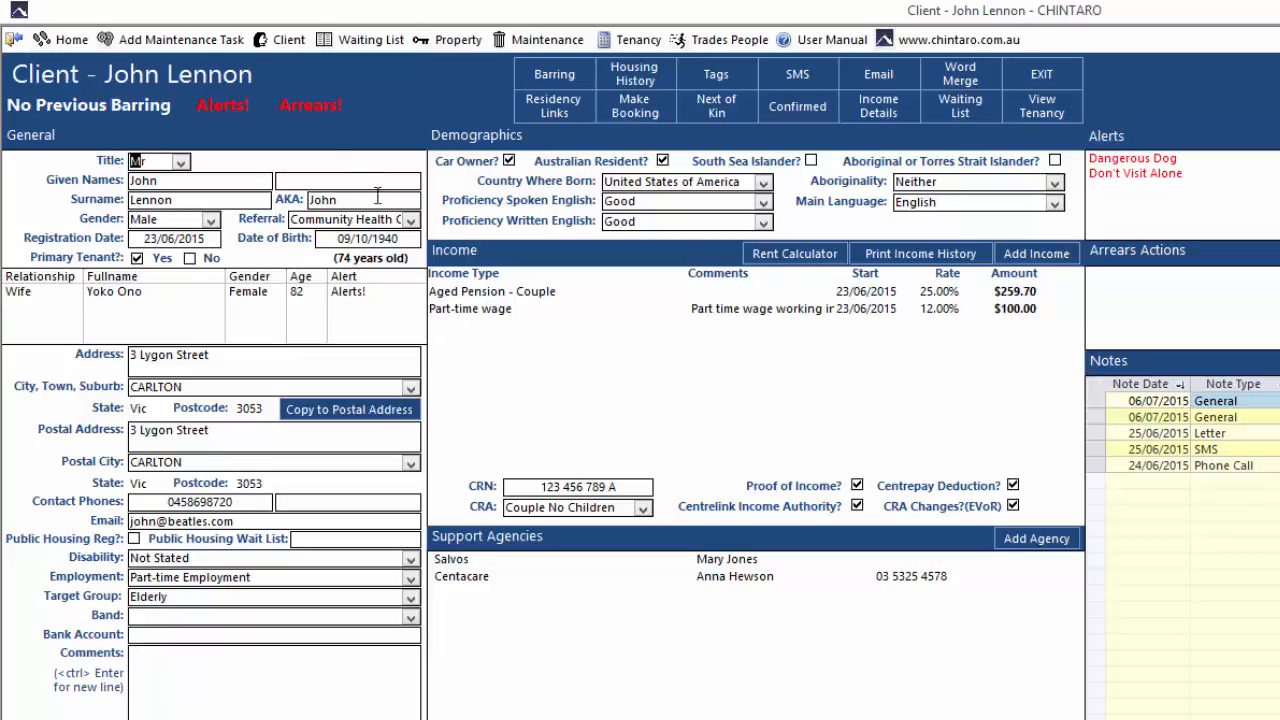
- Open the first North Melbourne client's record from the client list and enter the client's CRN
{"action": "left_click", "coordinate": [283, 40]}
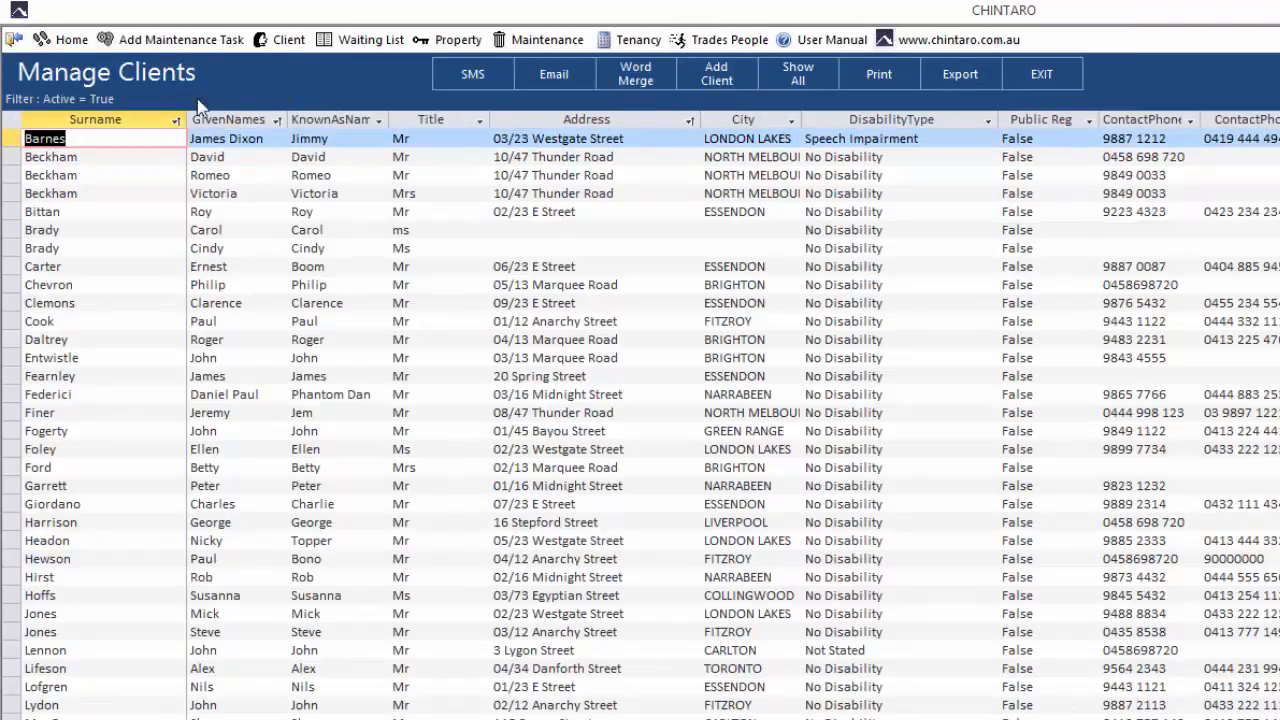
{"action": "left_click", "coordinate": [124, 156]}
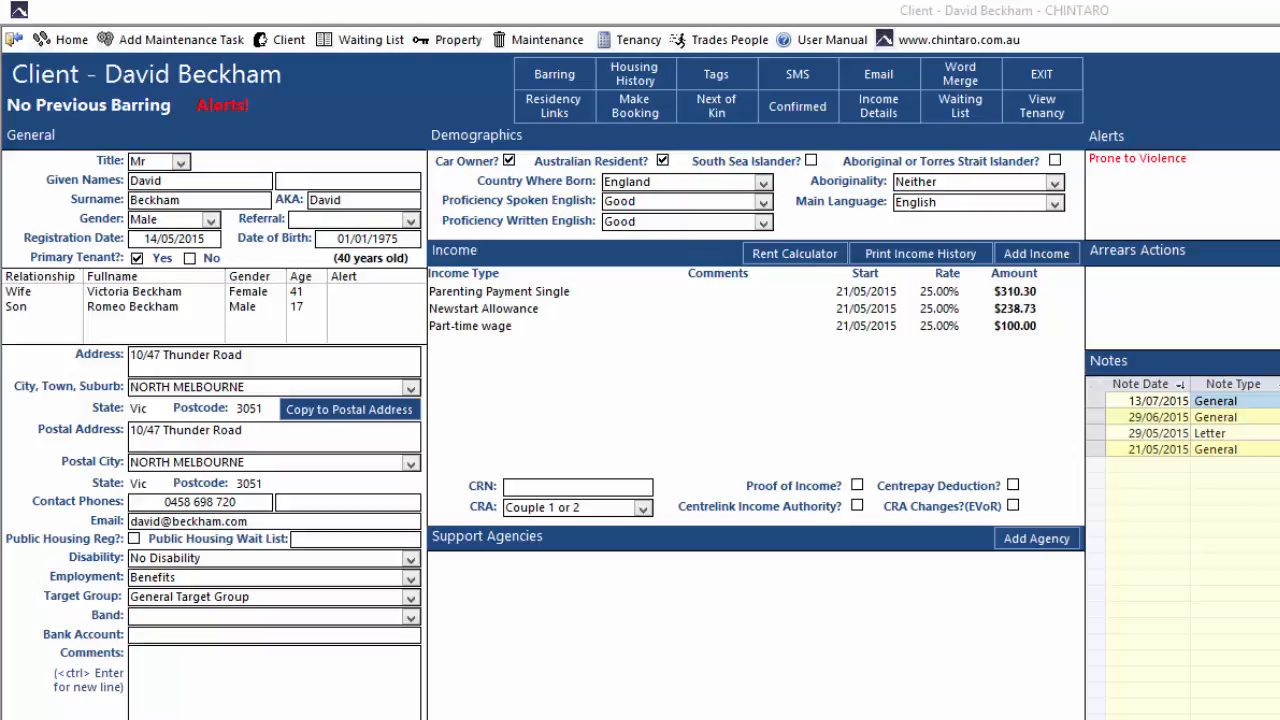
{"action": "left_click", "coordinate": [548, 487]}
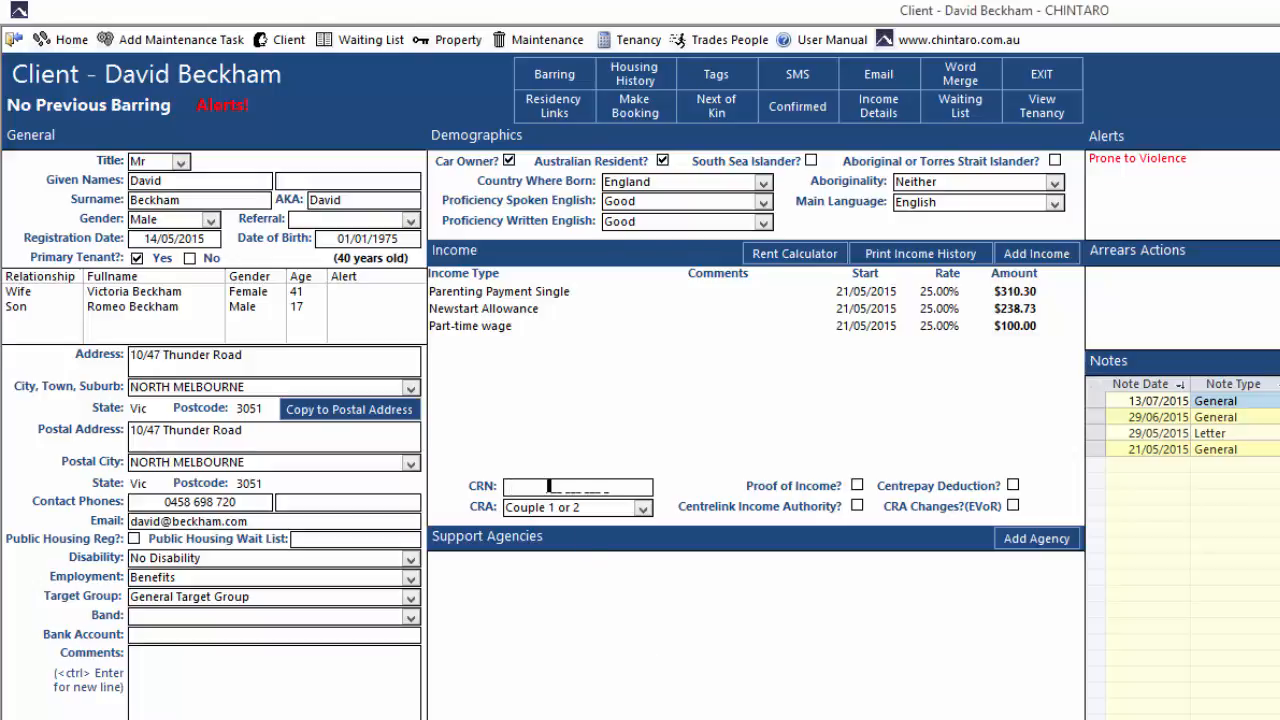
{"action": "type", "text": "123514852F"}
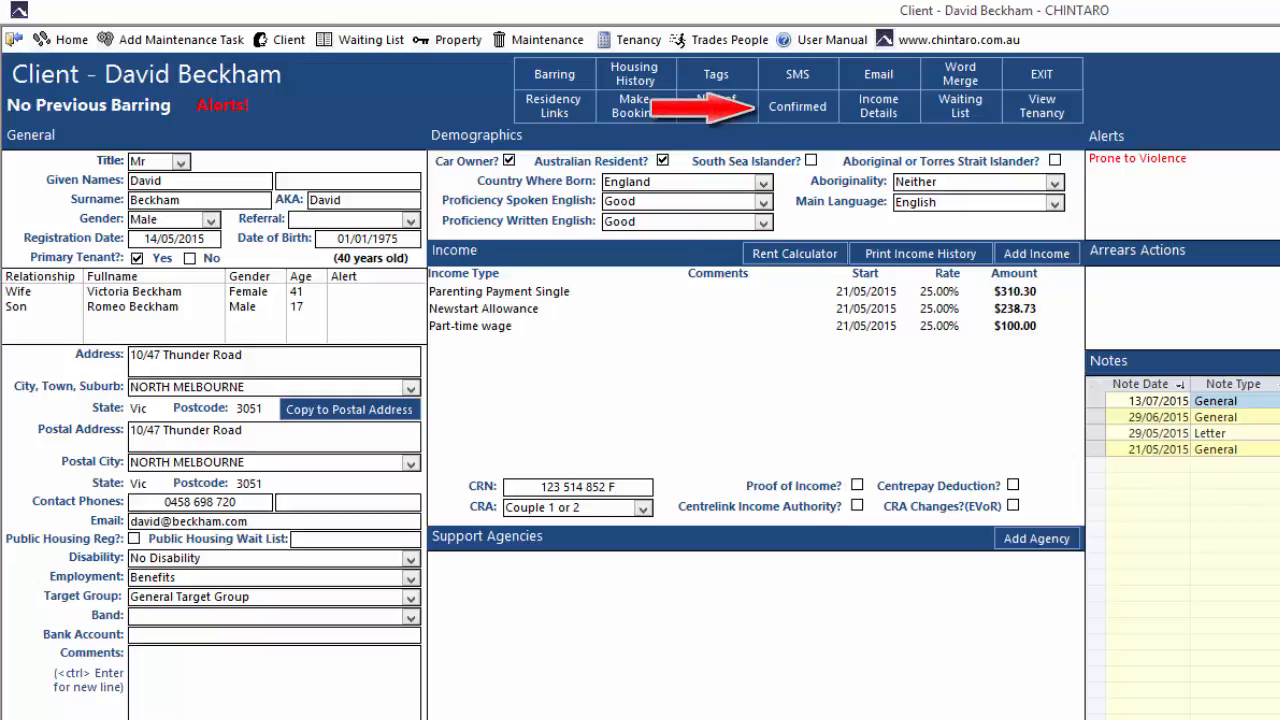
- Enable Centrelink Income Authority in the client's confirmations and consent, and return to the income details
{"action": "left_click", "coordinate": [826, 120]}
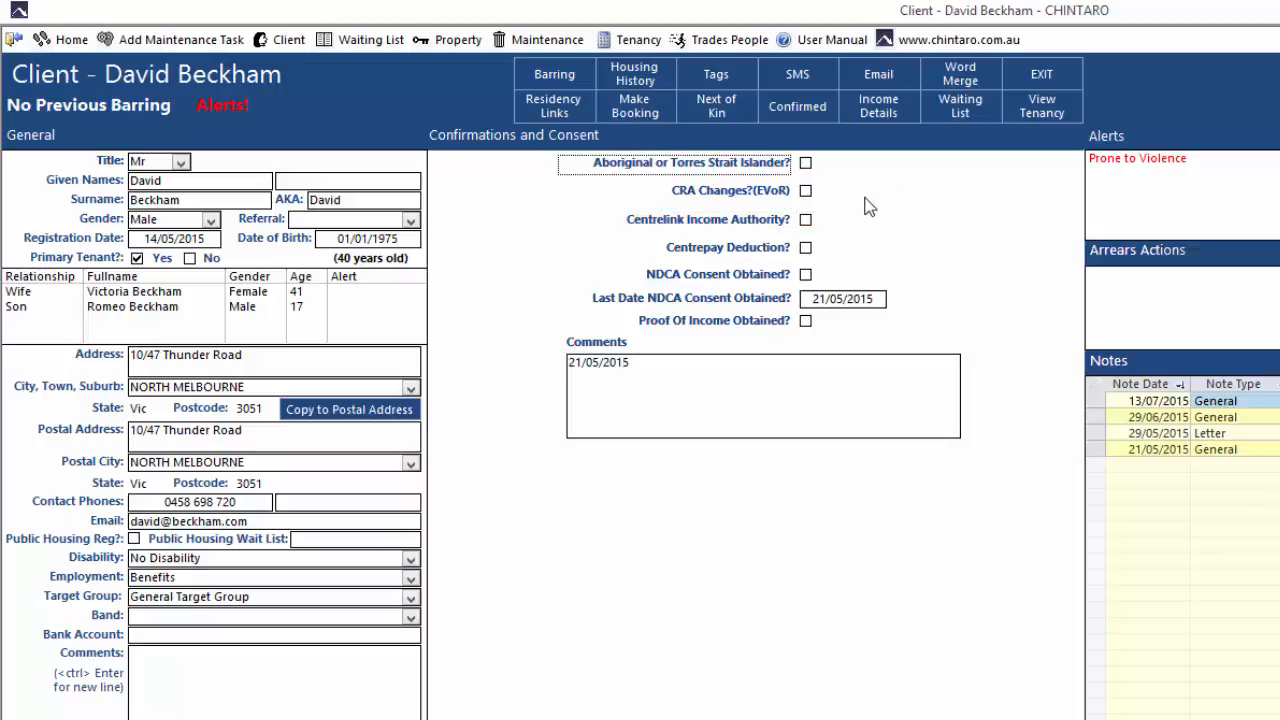
{"action": "left_click", "coordinate": [805, 219]}
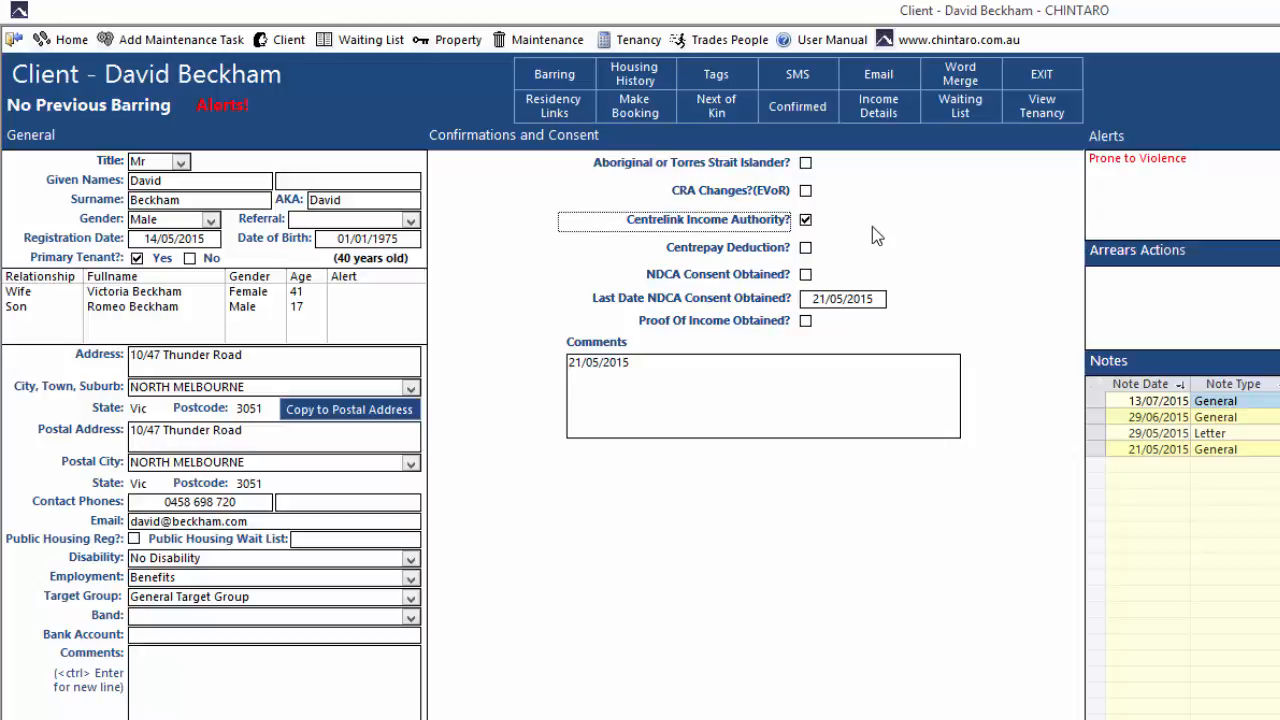
{"action": "left_click", "coordinate": [884, 117]}
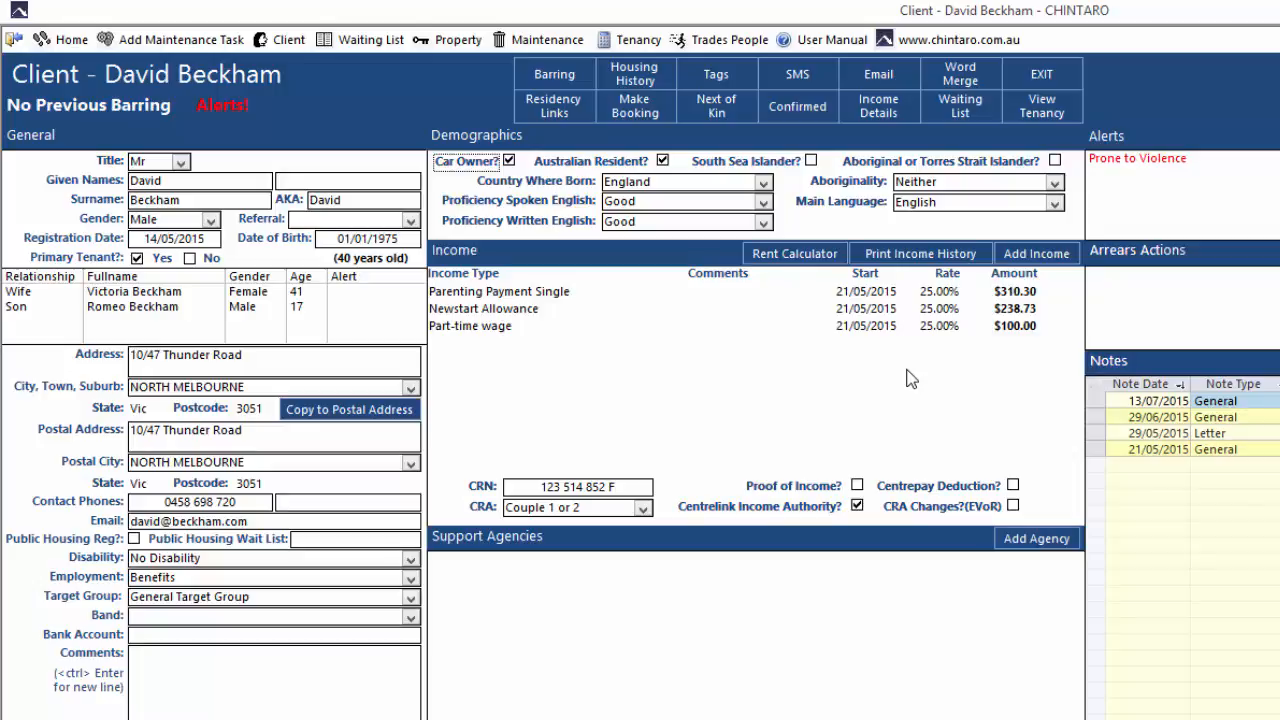
- Reopen the CCeS export of XML incomes and include all listed tenants
{"action": "left_click", "coordinate": [64, 40]}
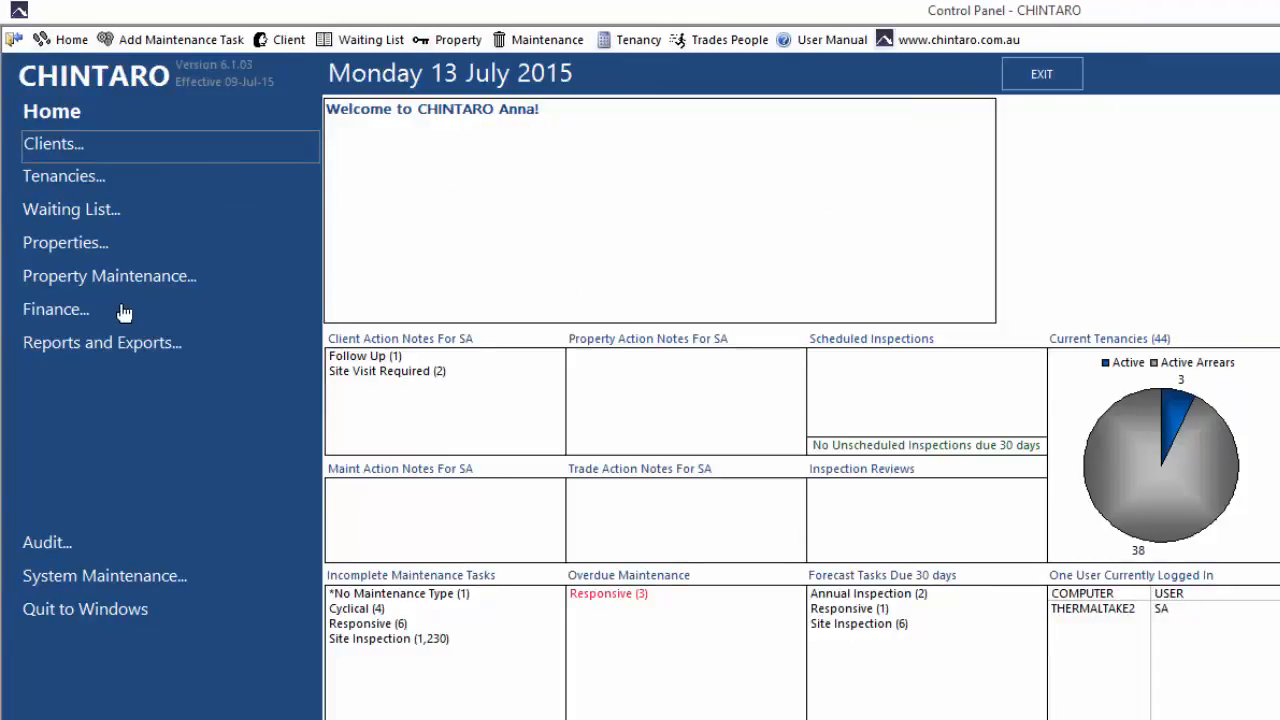
{"action": "left_click", "coordinate": [141, 314]}
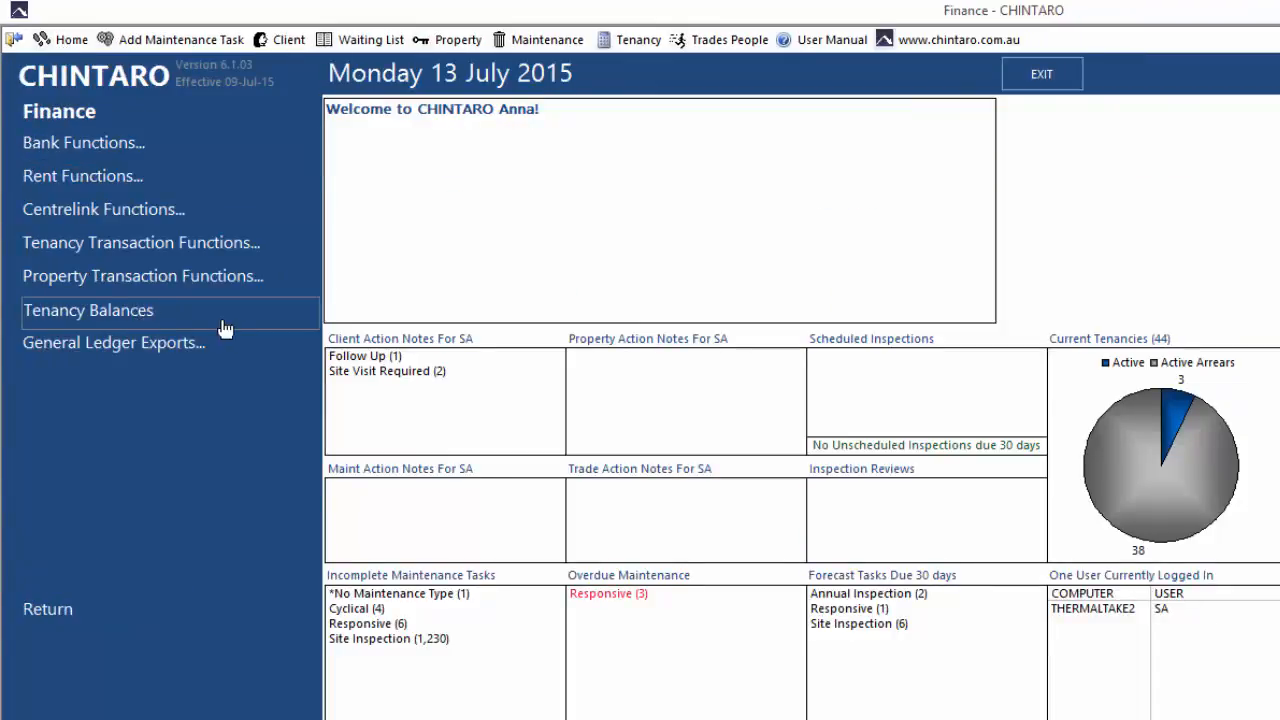
{"action": "left_click", "coordinate": [214, 208]}
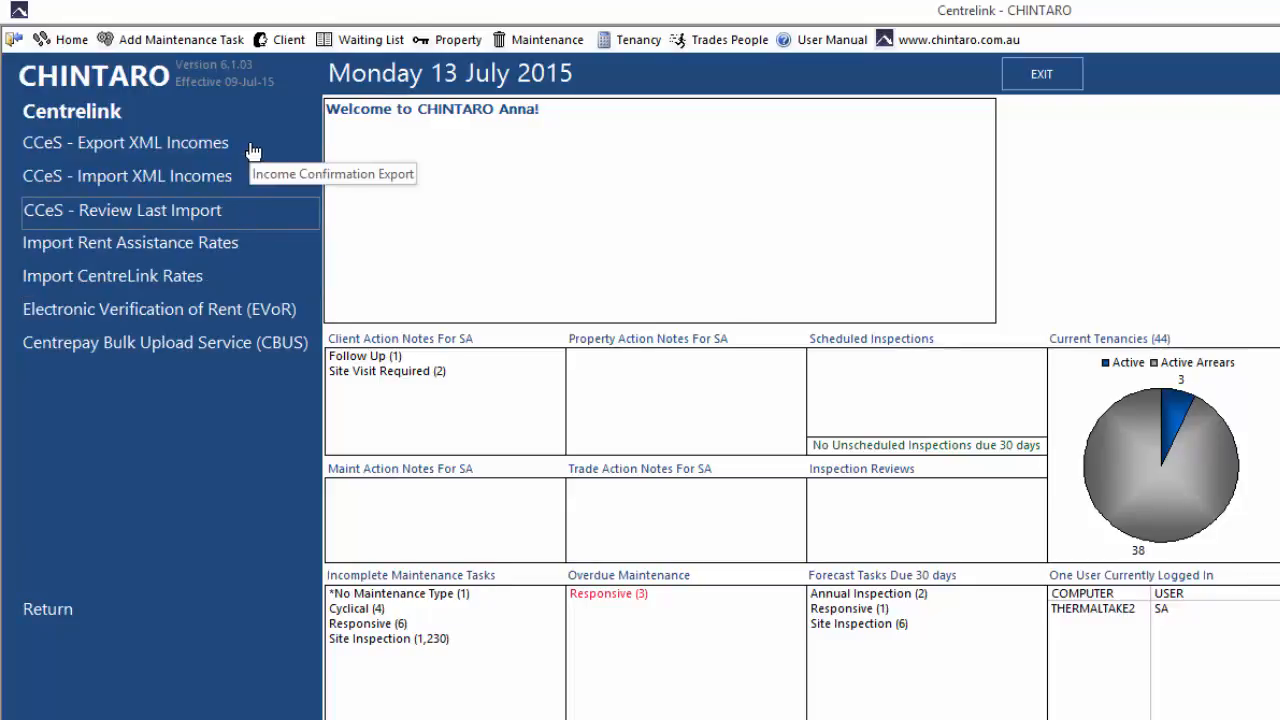
{"action": "left_click", "coordinate": [253, 150]}
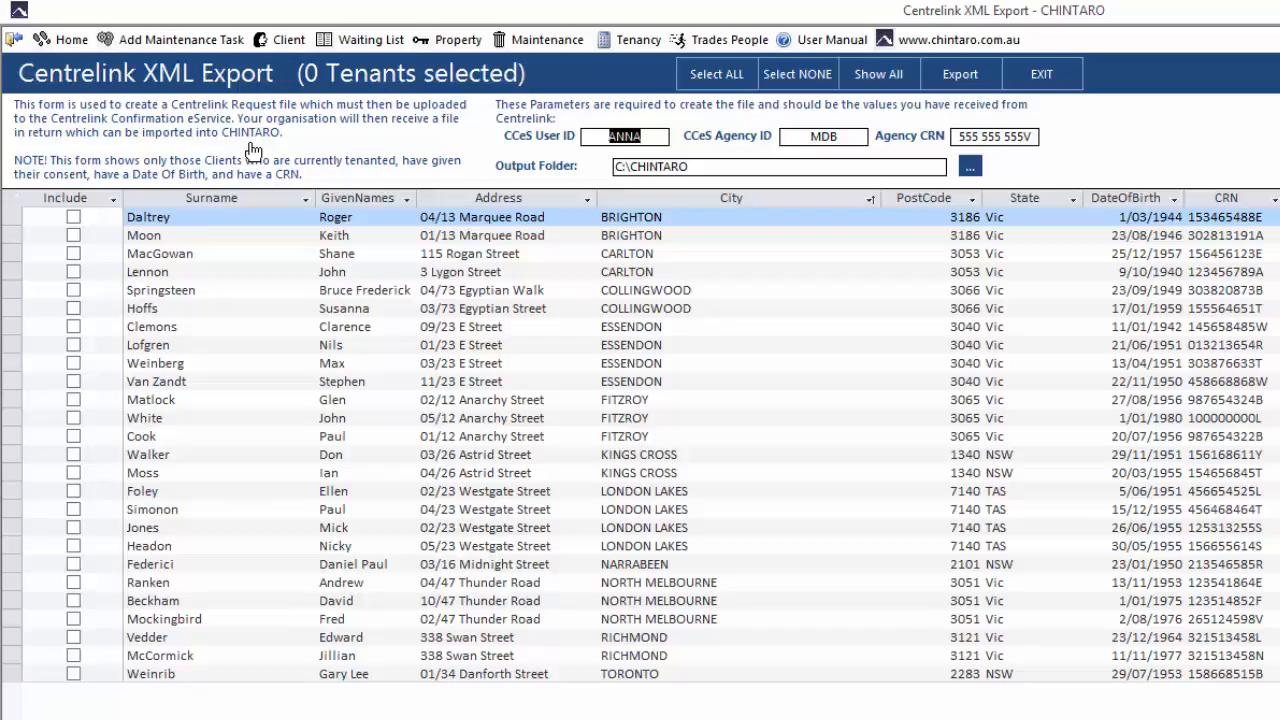
{"action": "left_click", "coordinate": [706, 82]}
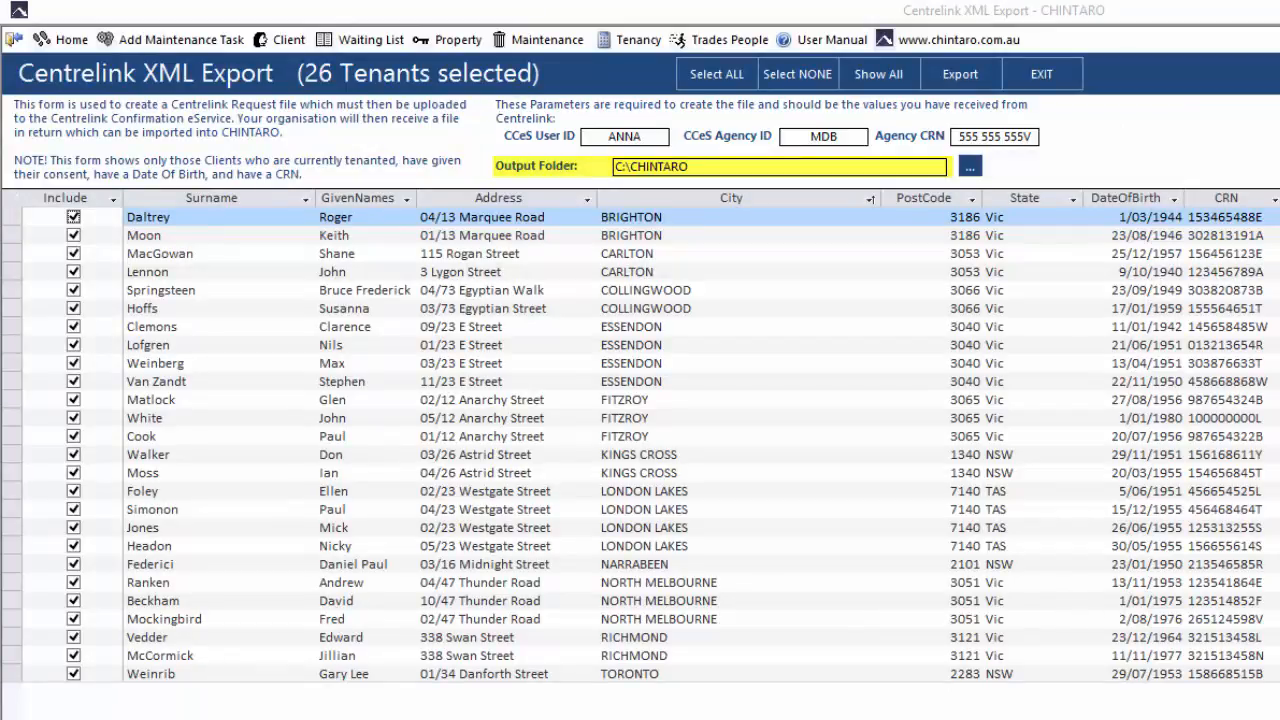
- Set the output folder of the Centrelink XML export to the Desktop
{"action": "left_click", "coordinate": [968, 167]}
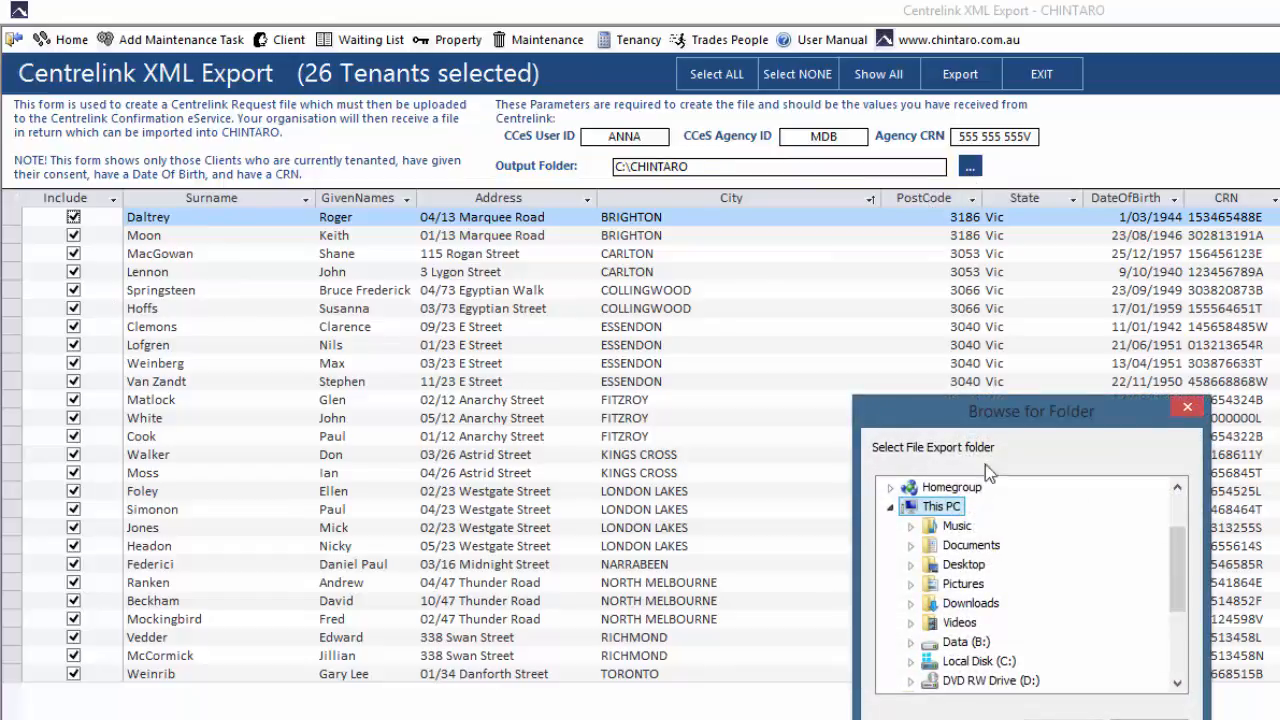
{"action": "left_click", "coordinate": [972, 566]}
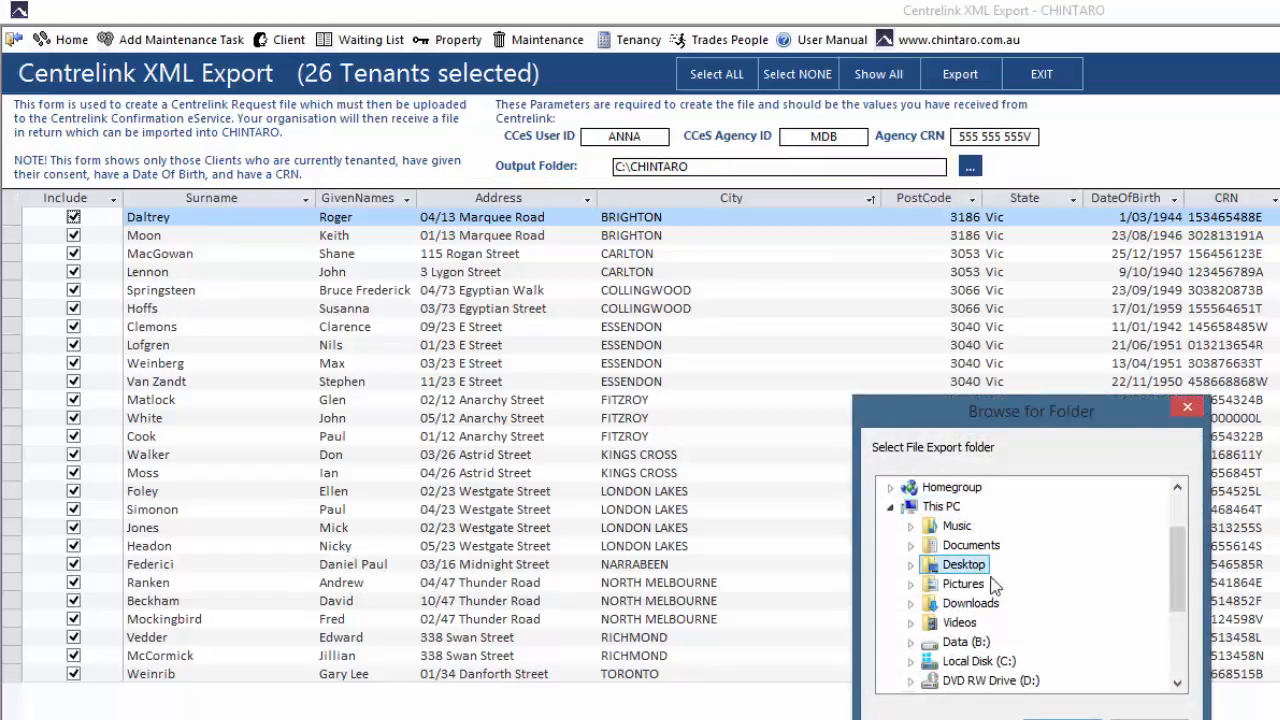
{"action": "left_click", "coordinate": [1062, 718]}
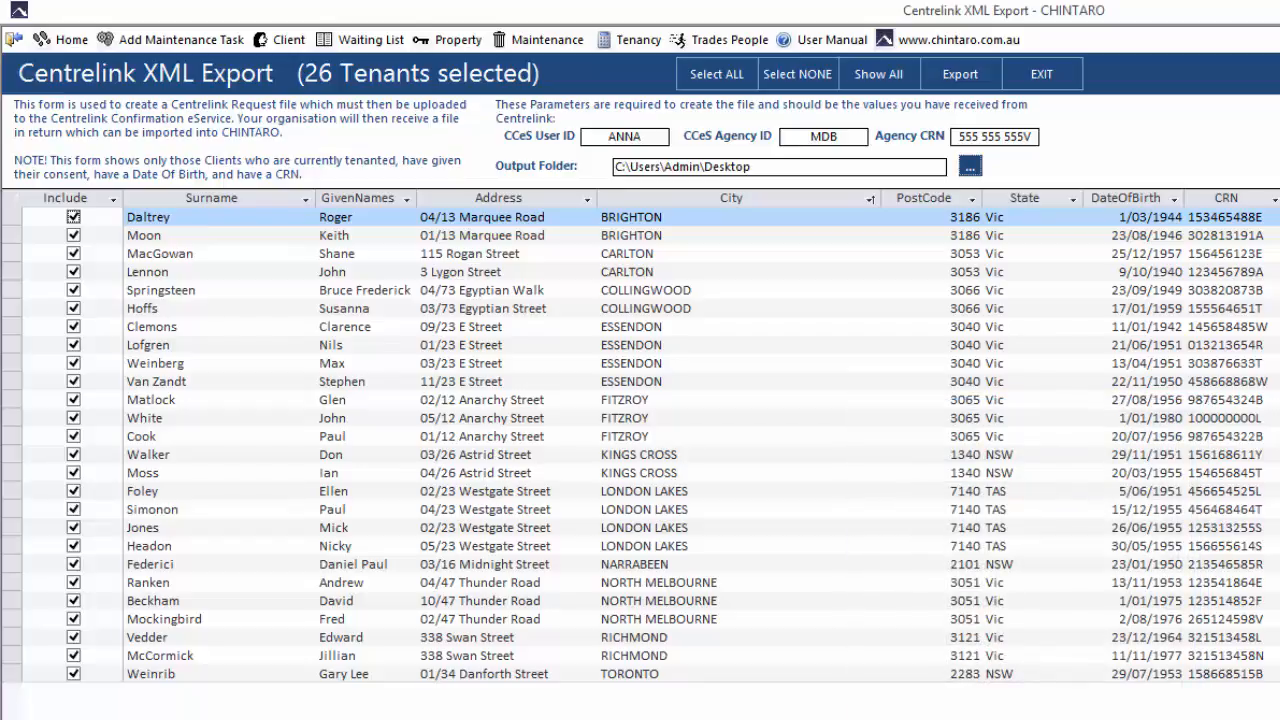
- Export the Centrelink request file for the selected tenants, and close the displayed XML file
{"action": "left_click", "coordinate": [972, 88]}
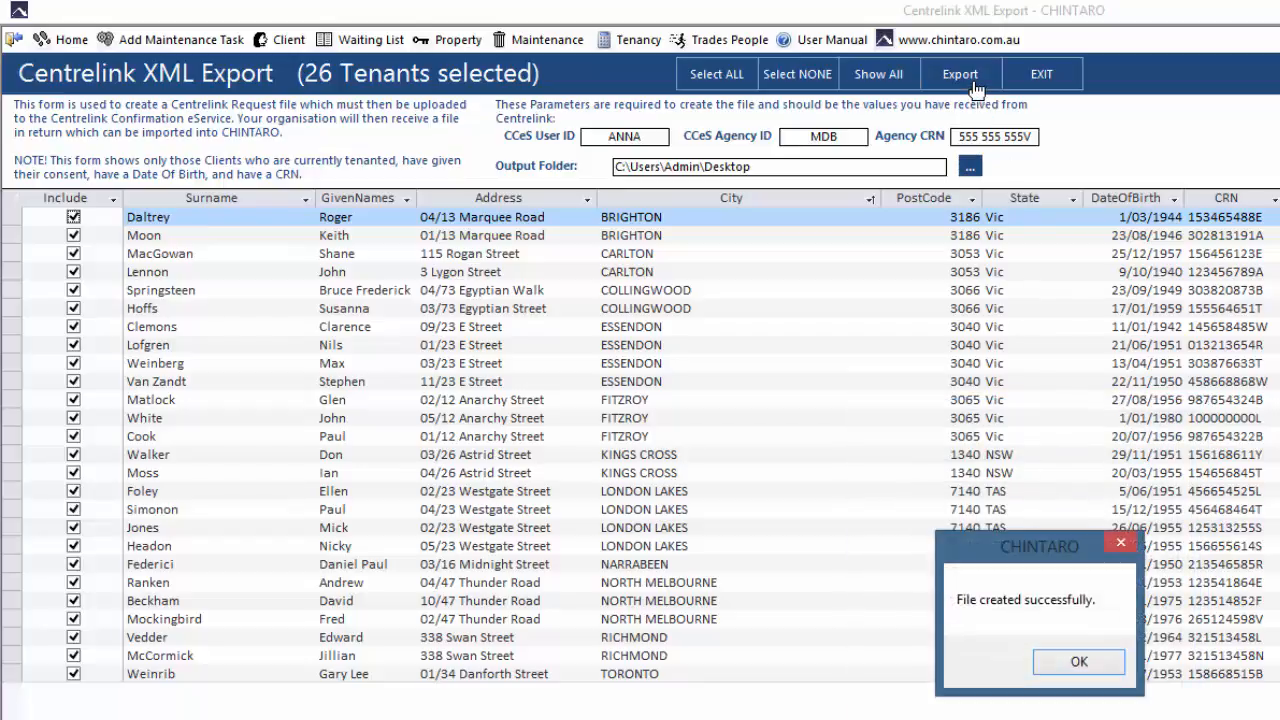
{"action": "left_click", "coordinate": [1080, 664]}
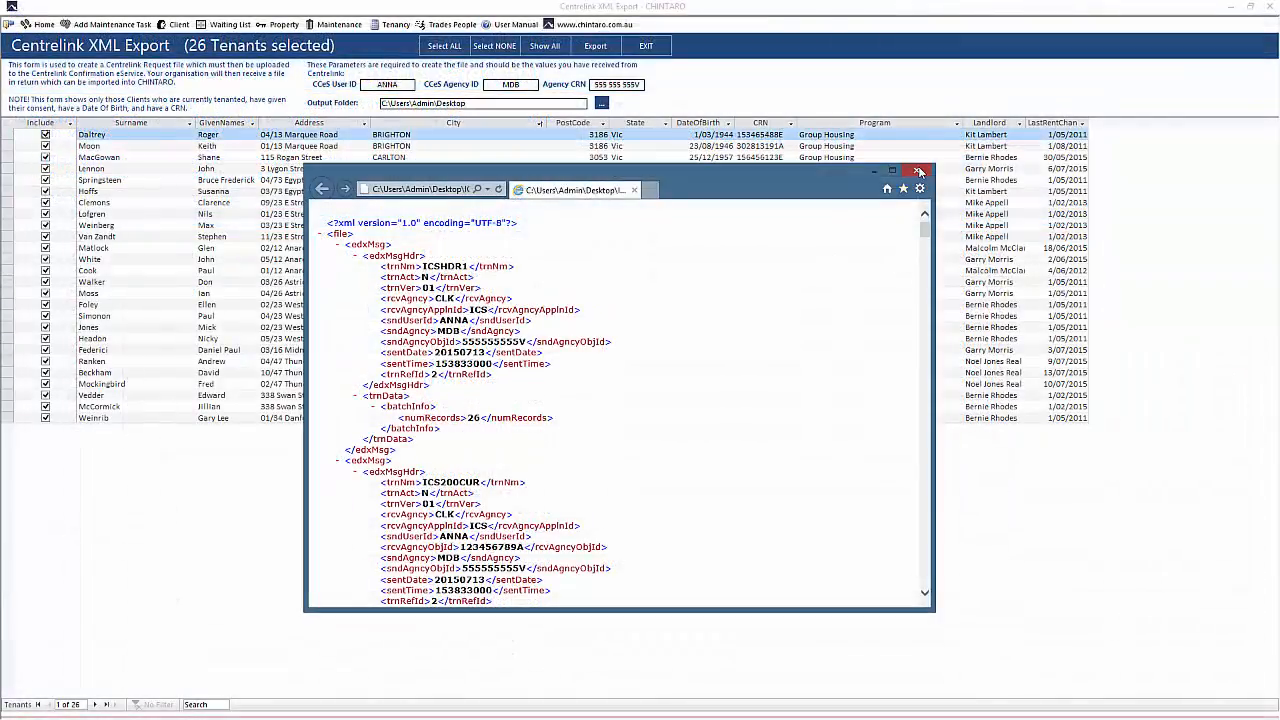
{"action": "left_click", "coordinate": [920, 172]}
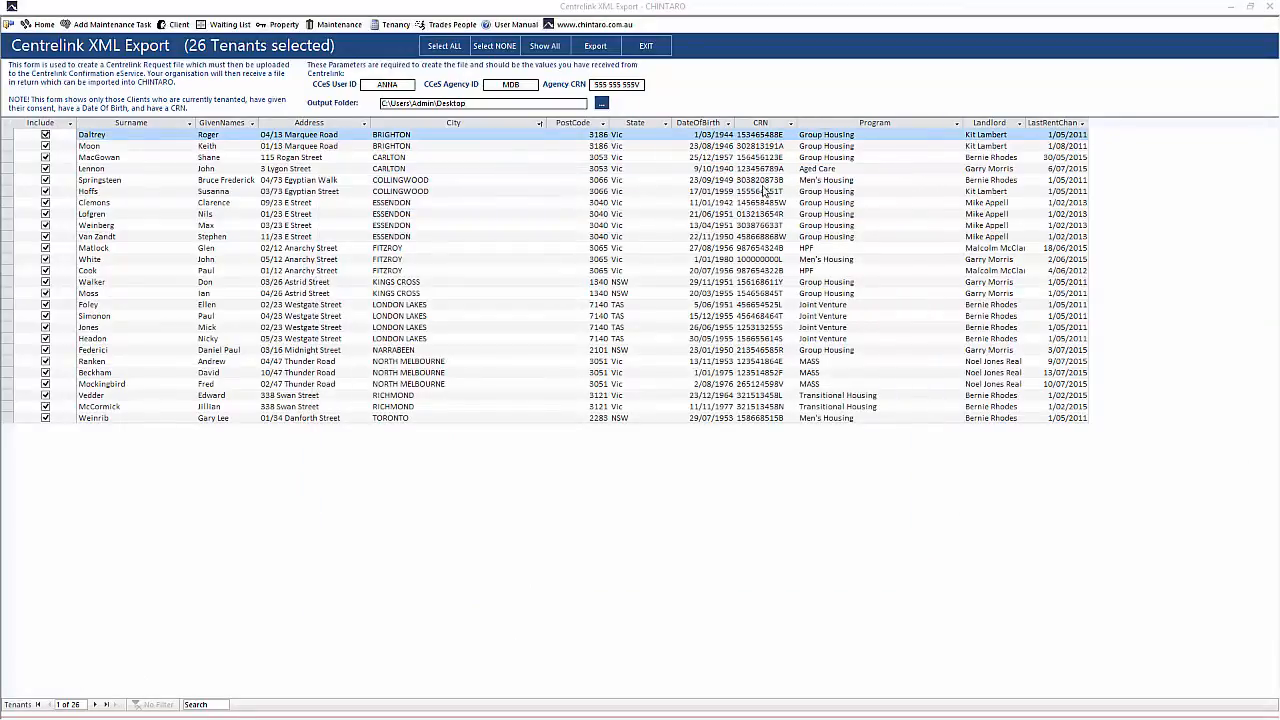
- Leave the Centrelink XML export form and open the CCeS import of XML incomes
{"action": "left_click", "coordinate": [7, 25]}
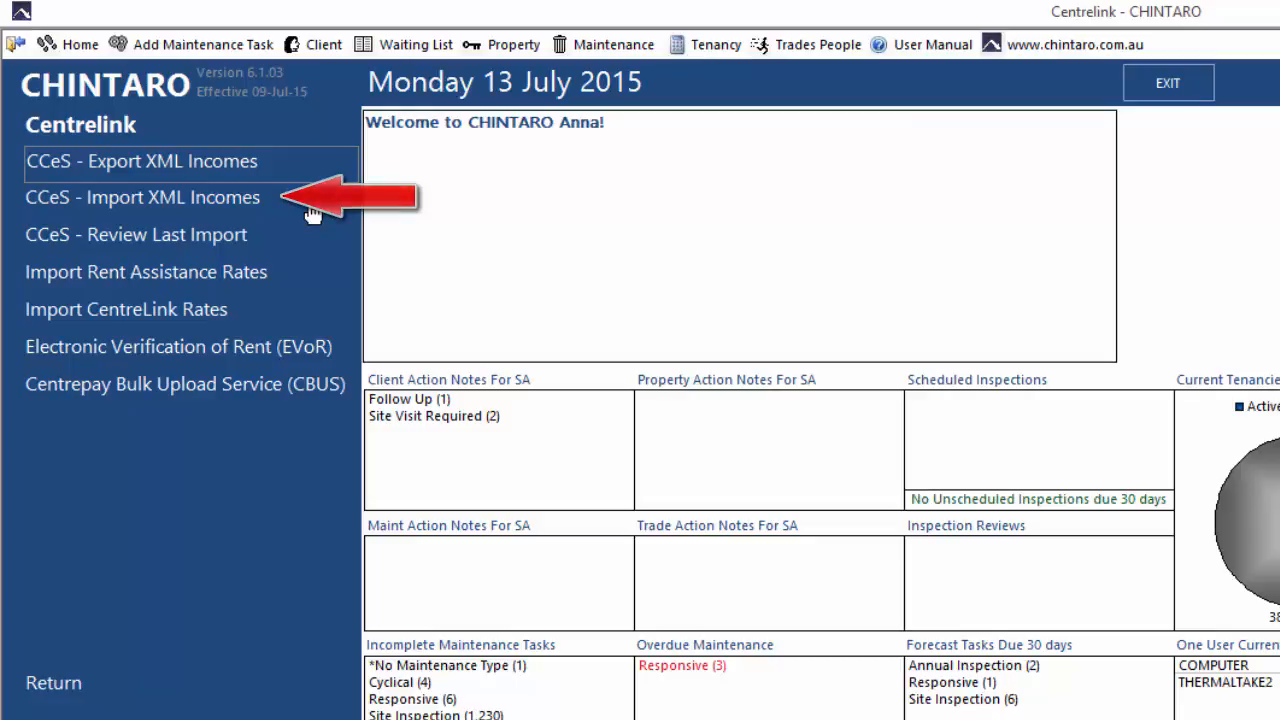
{"action": "left_click", "coordinate": [311, 212]}
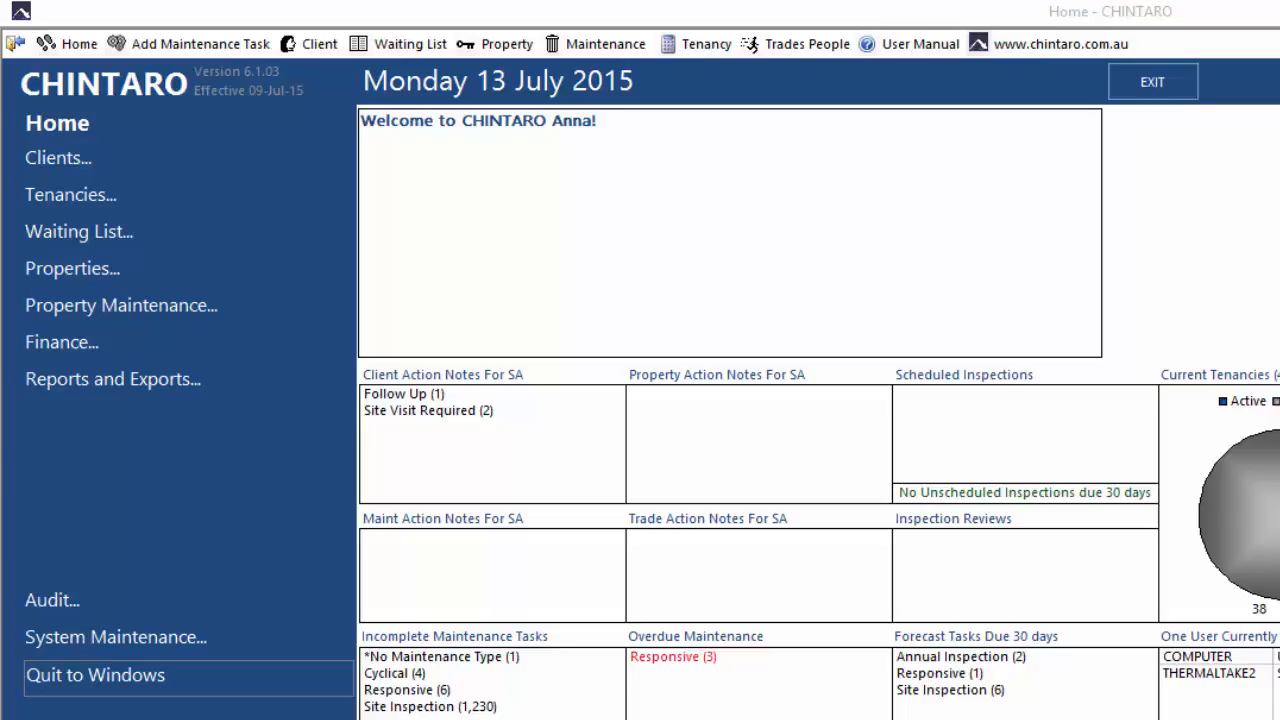
- Open Arrears Management for the tenancies and agree to run it
{"action": "left_click", "coordinate": [165, 196]}
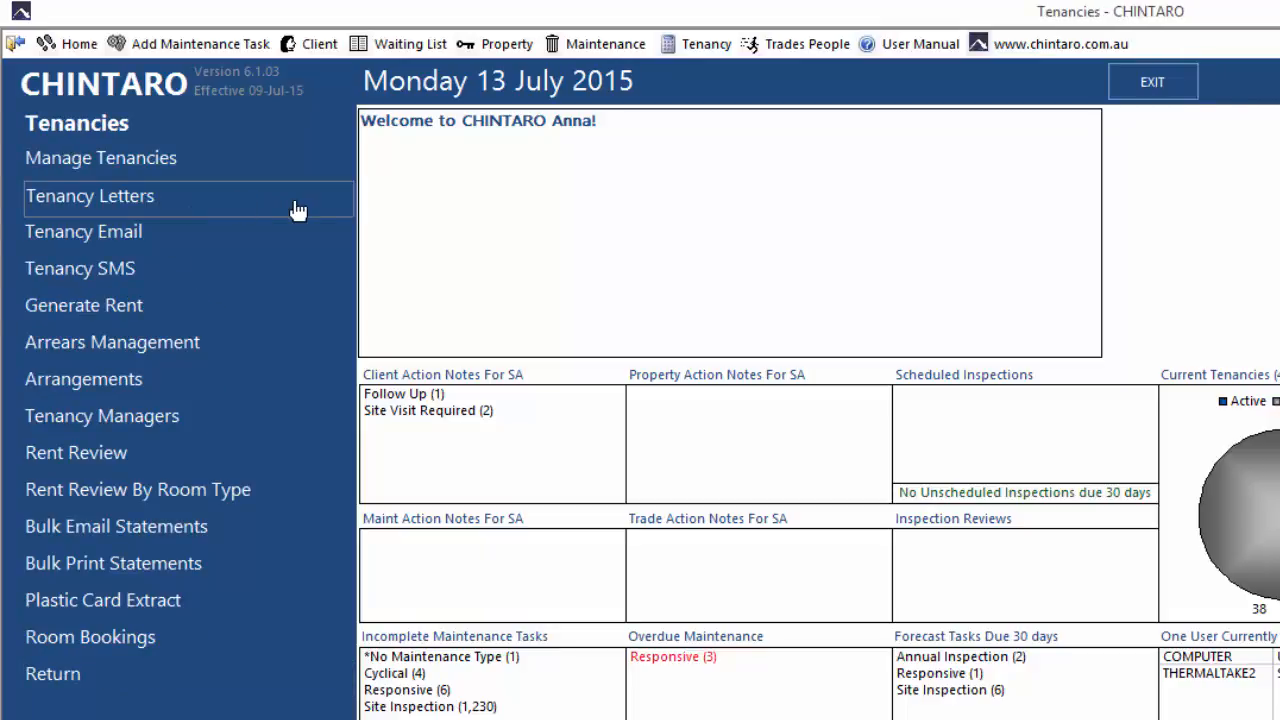
{"action": "left_click", "coordinate": [299, 354]}
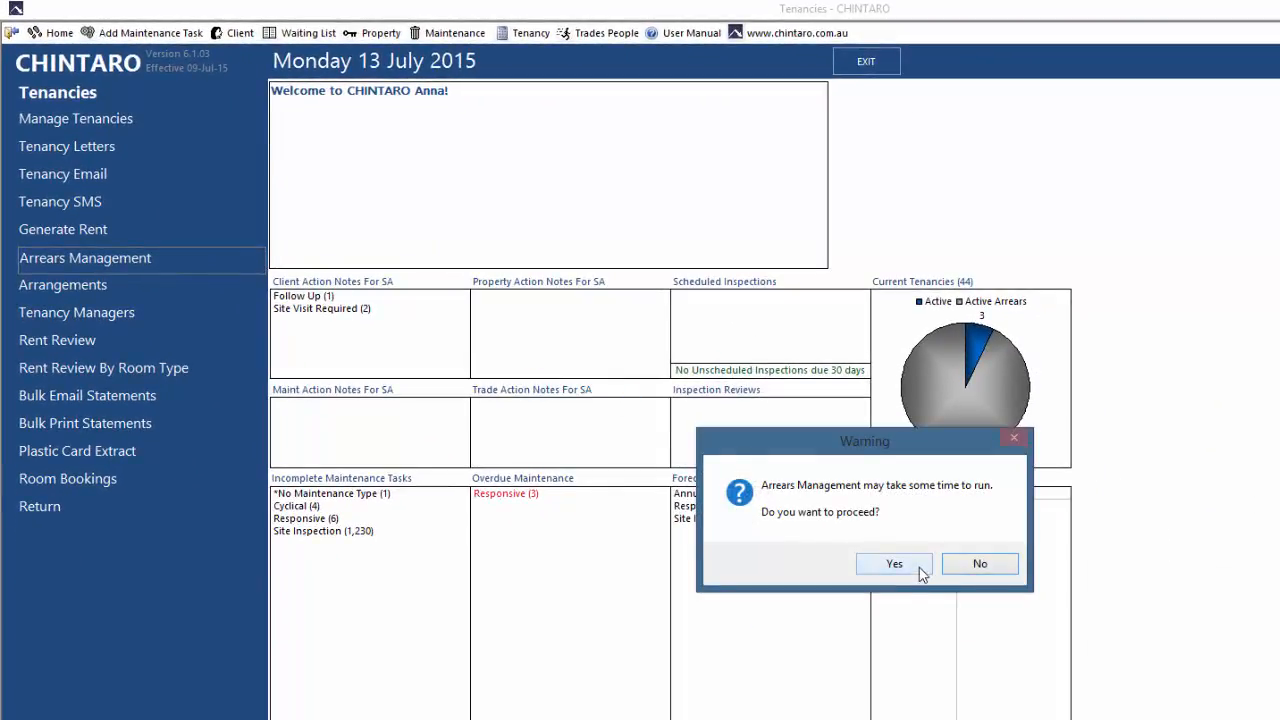
{"action": "left_click", "coordinate": [919, 567]}
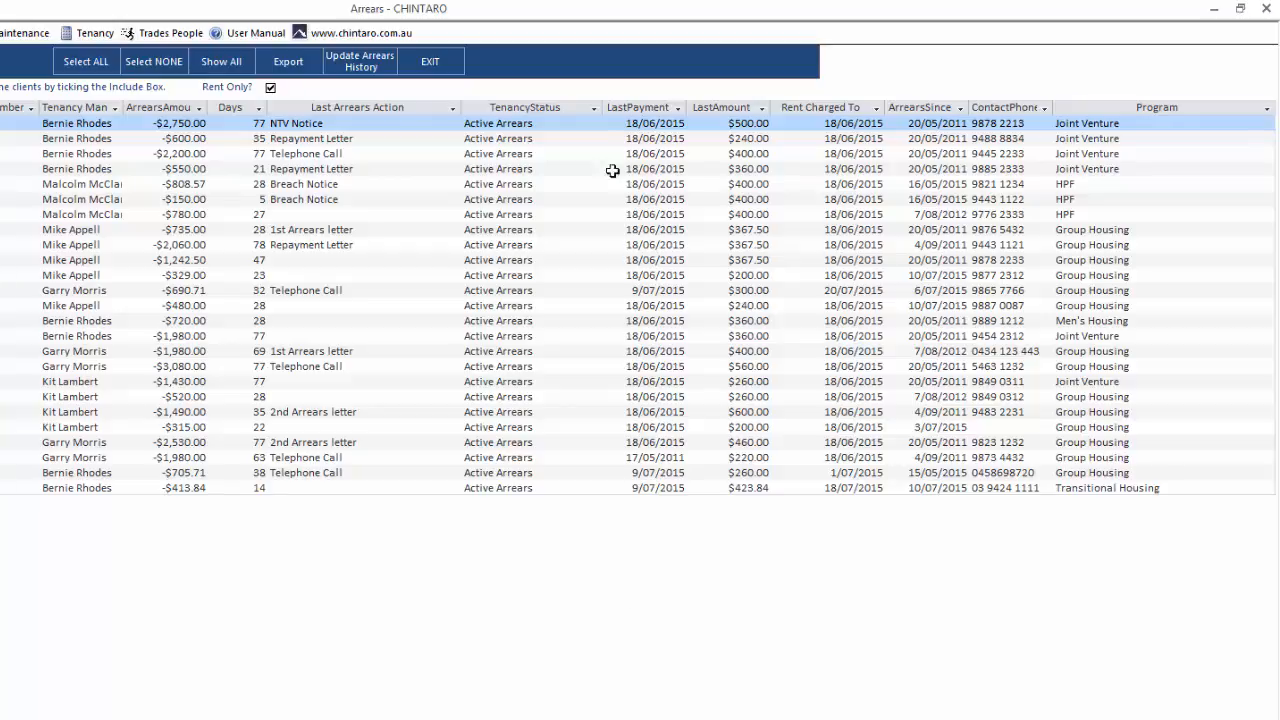
- Add Vacated Arrears to the tenancy status filter of the arrears list
{"action": "left_click", "coordinate": [594, 108]}
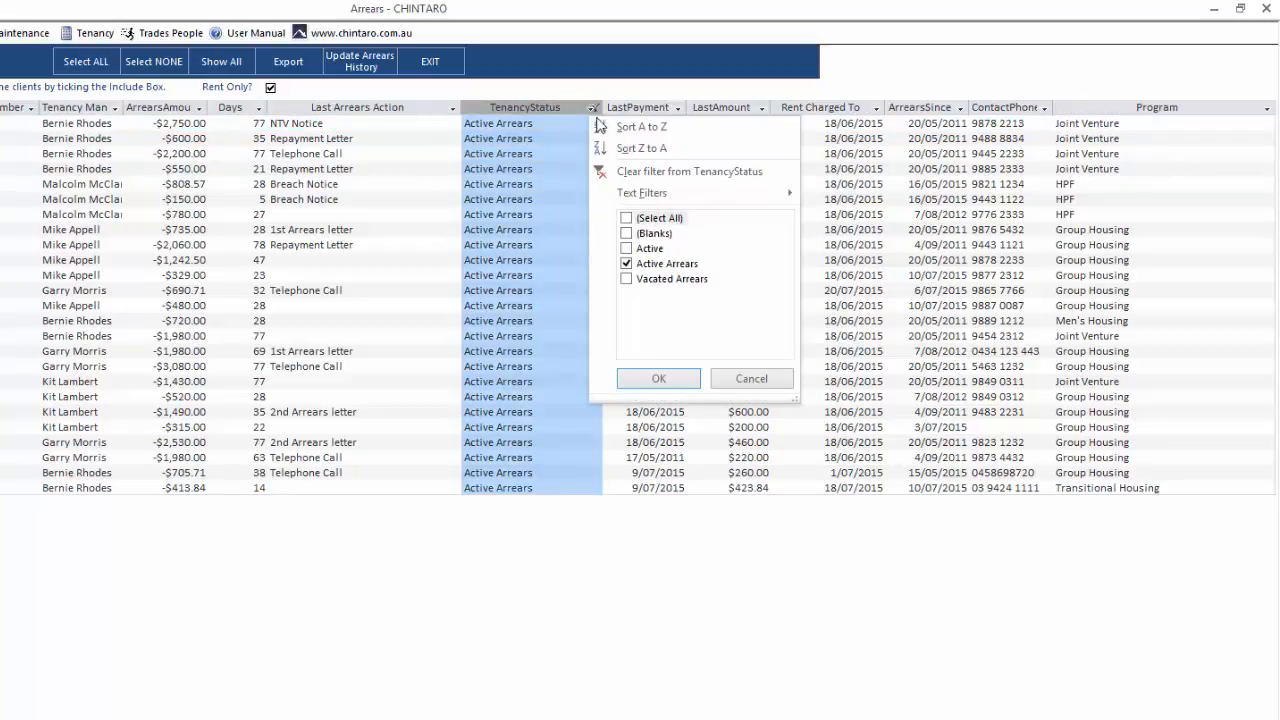
{"action": "left_click", "coordinate": [626, 280]}
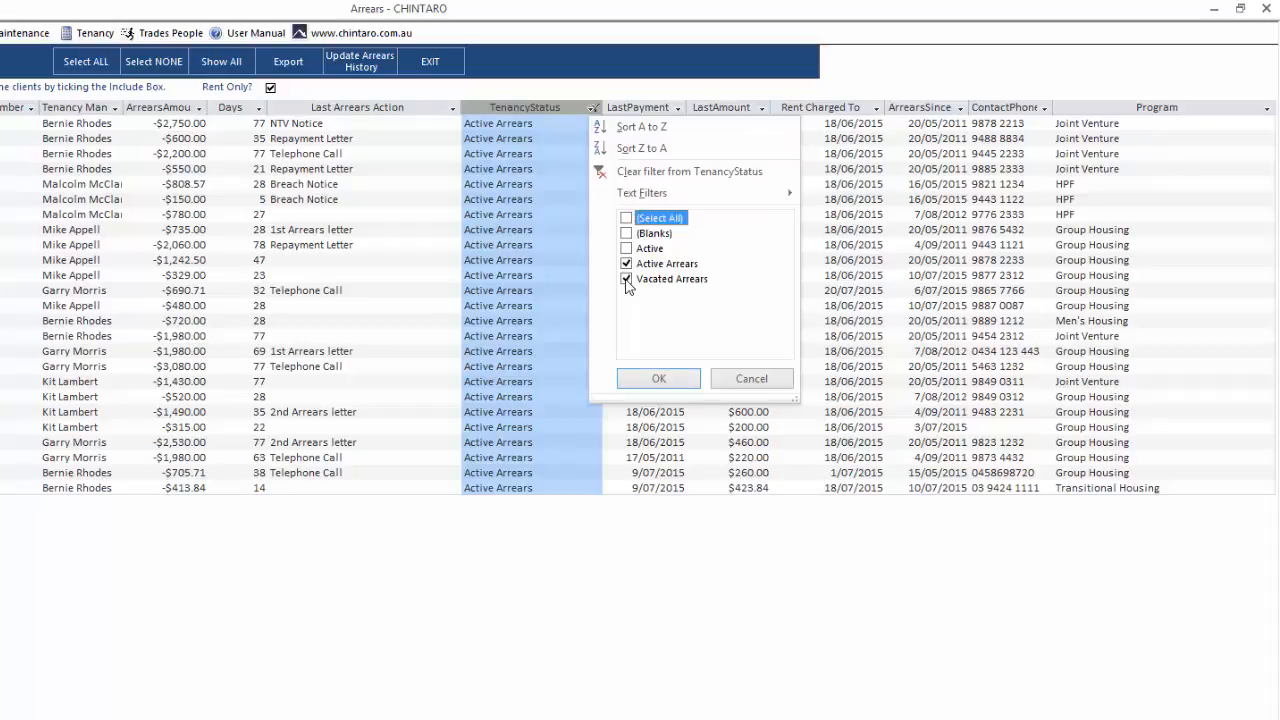
{"action": "left_click", "coordinate": [658, 379]}
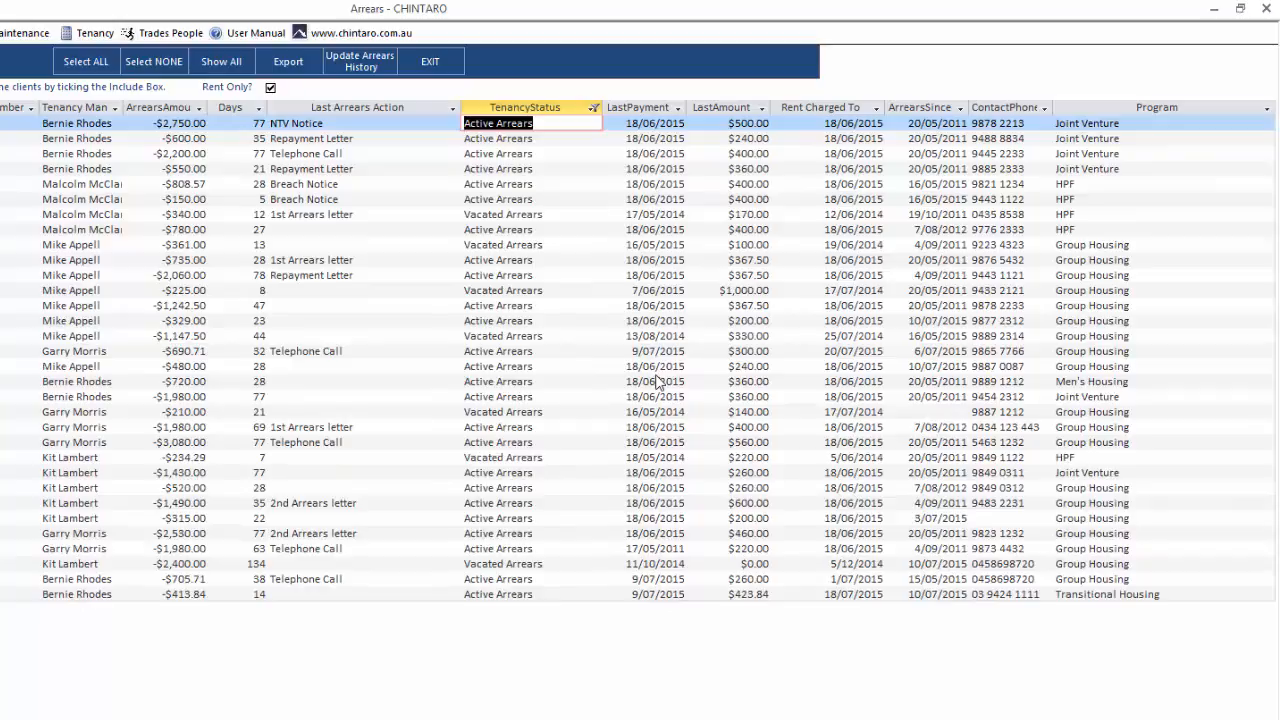
- Remove Vacated Arrears from the tenancy status filter, leaving only Active Arrears included
{"action": "left_click", "coordinate": [593, 108]}
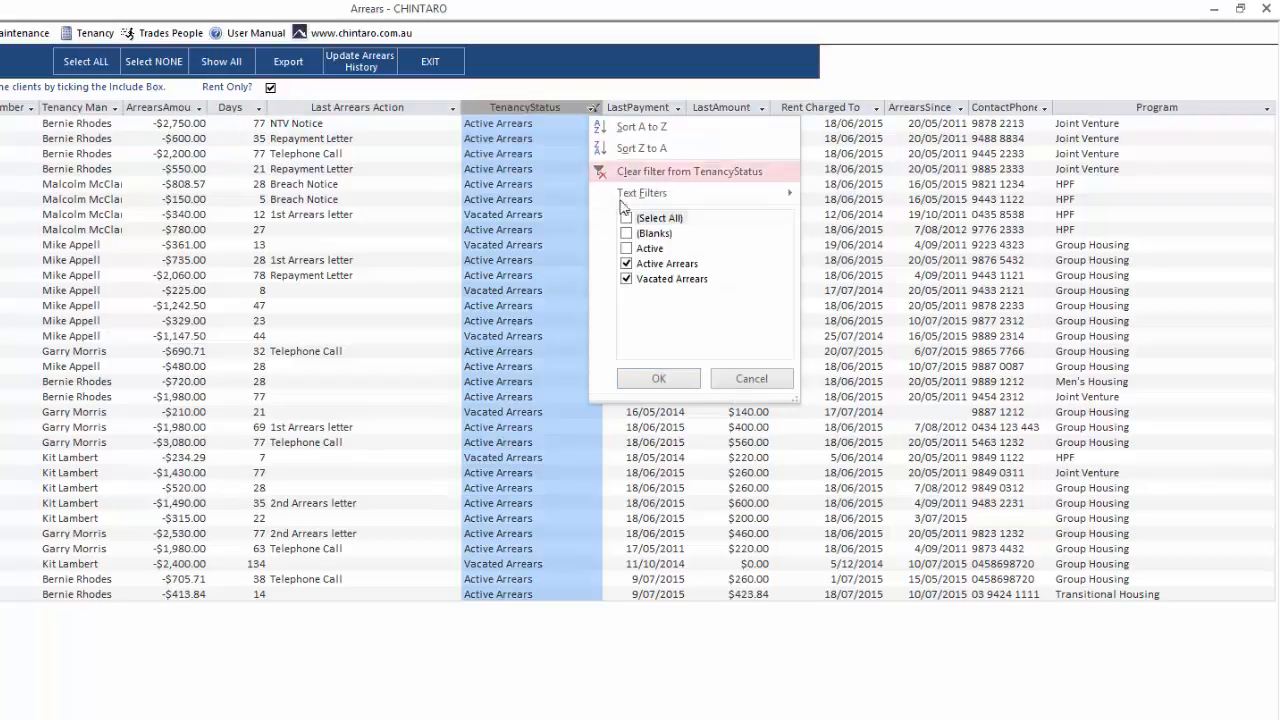
{"action": "left_click", "coordinate": [626, 279]}
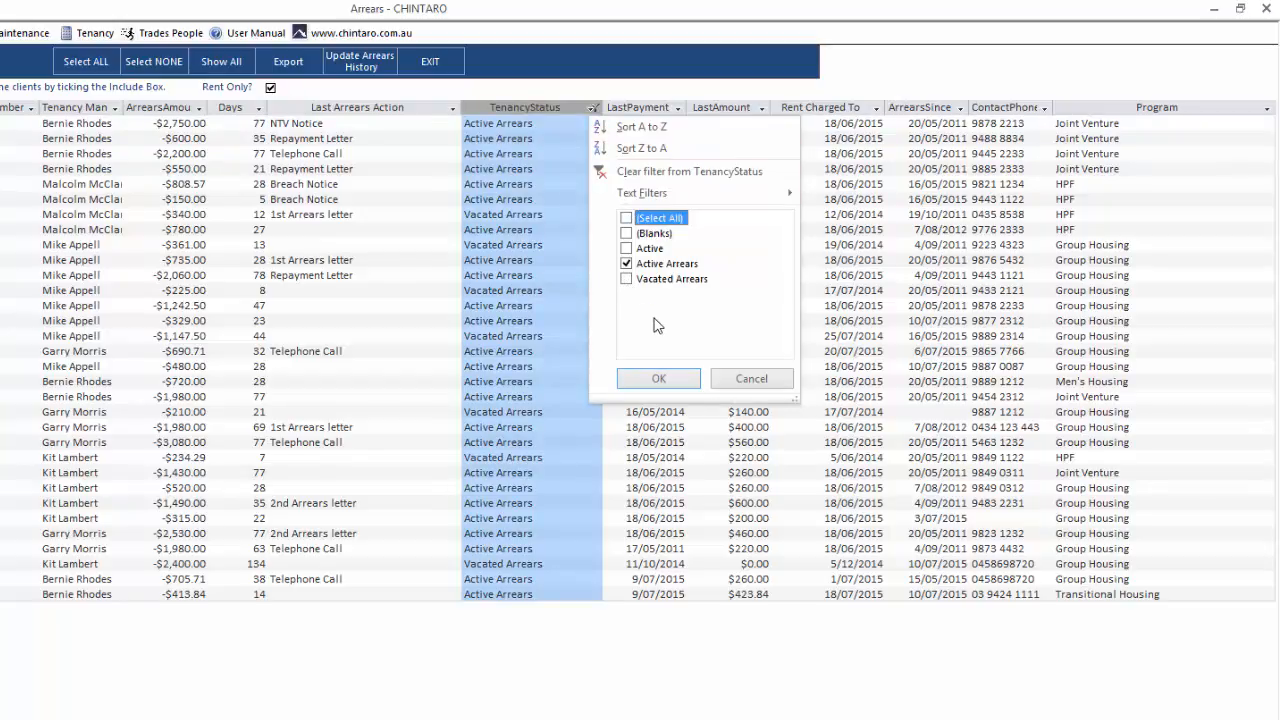
{"action": "left_click", "coordinate": [657, 378]}
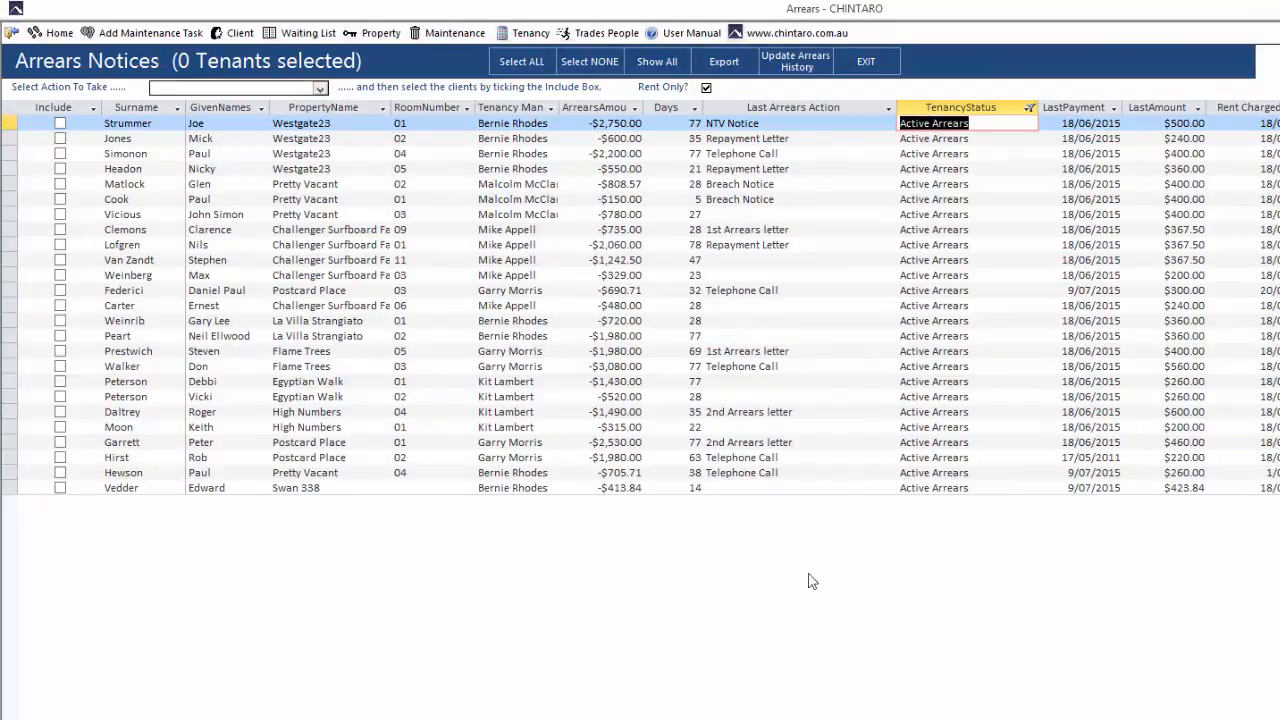
- View the tenancy records of the Pretty Vacant tenants in rooms 01 and 02, returning to the arrears list after each
{"action": "double_click", "coordinate": [158, 200]}
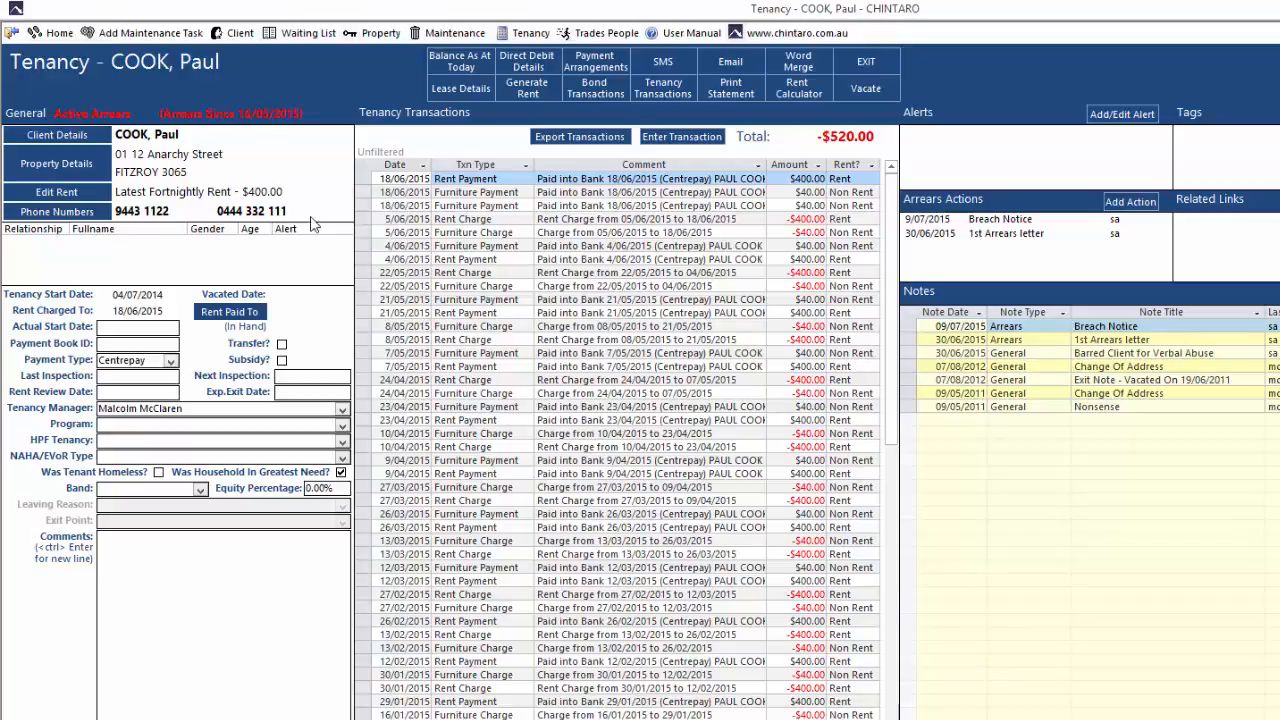
{"action": "left_click", "coordinate": [13, 33]}
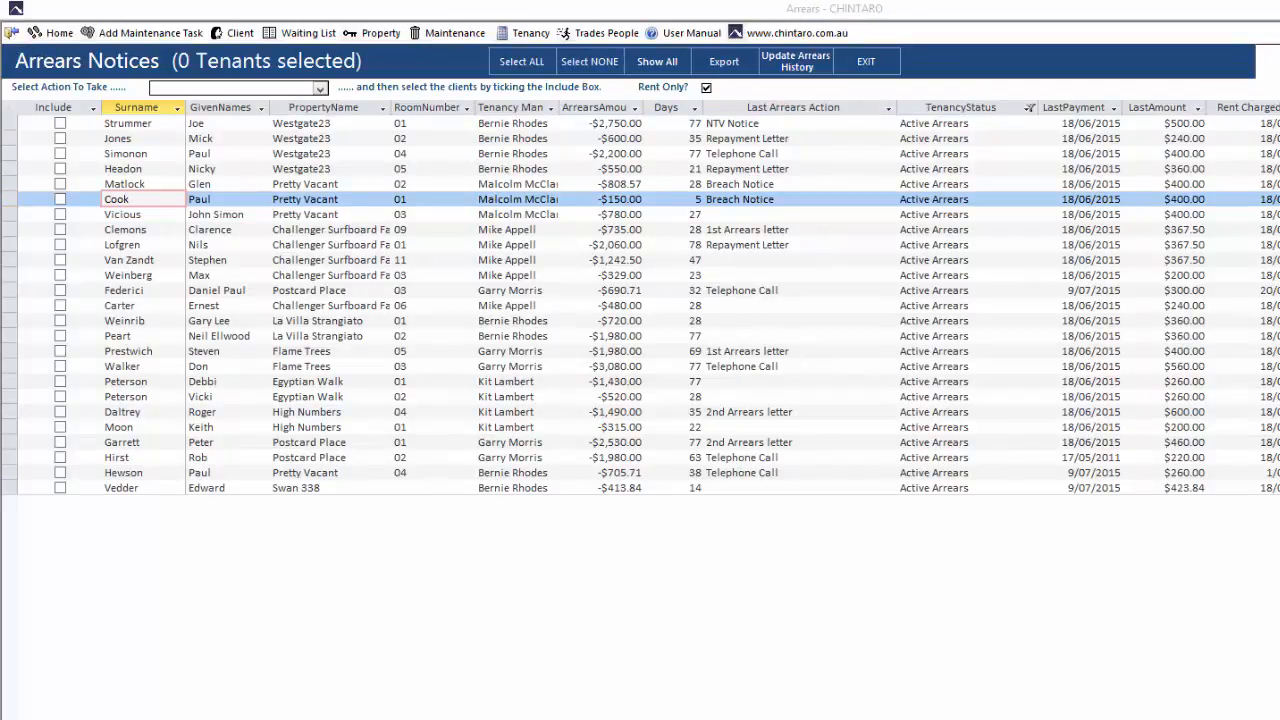
{"action": "left_click", "coordinate": [198, 184]}
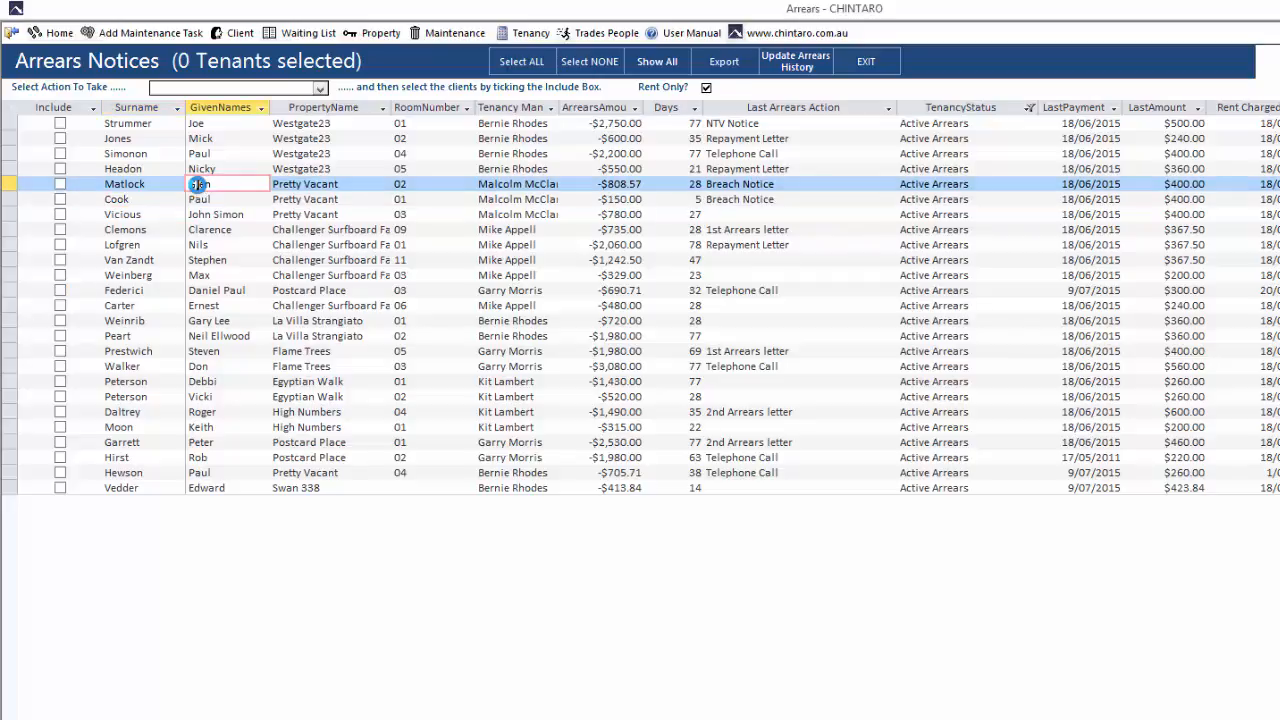
{"action": "double_click", "coordinate": [198, 184]}
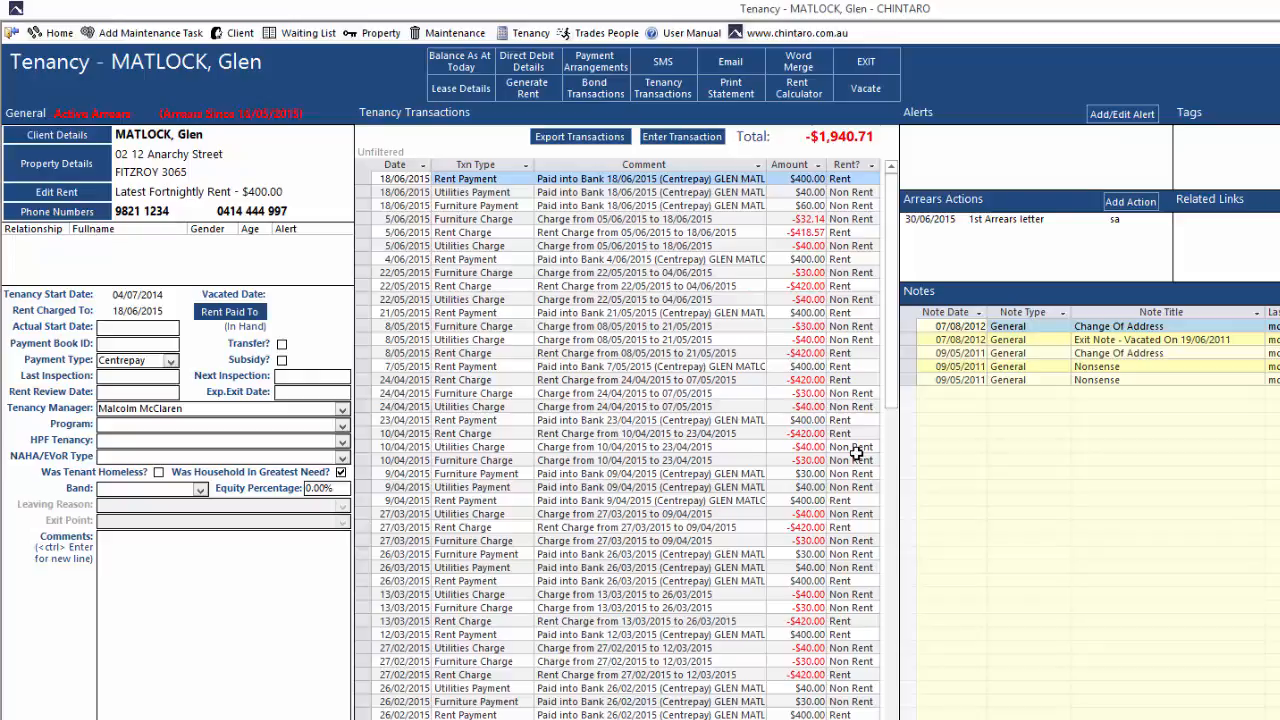
{"action": "left_click", "coordinate": [12, 35]}
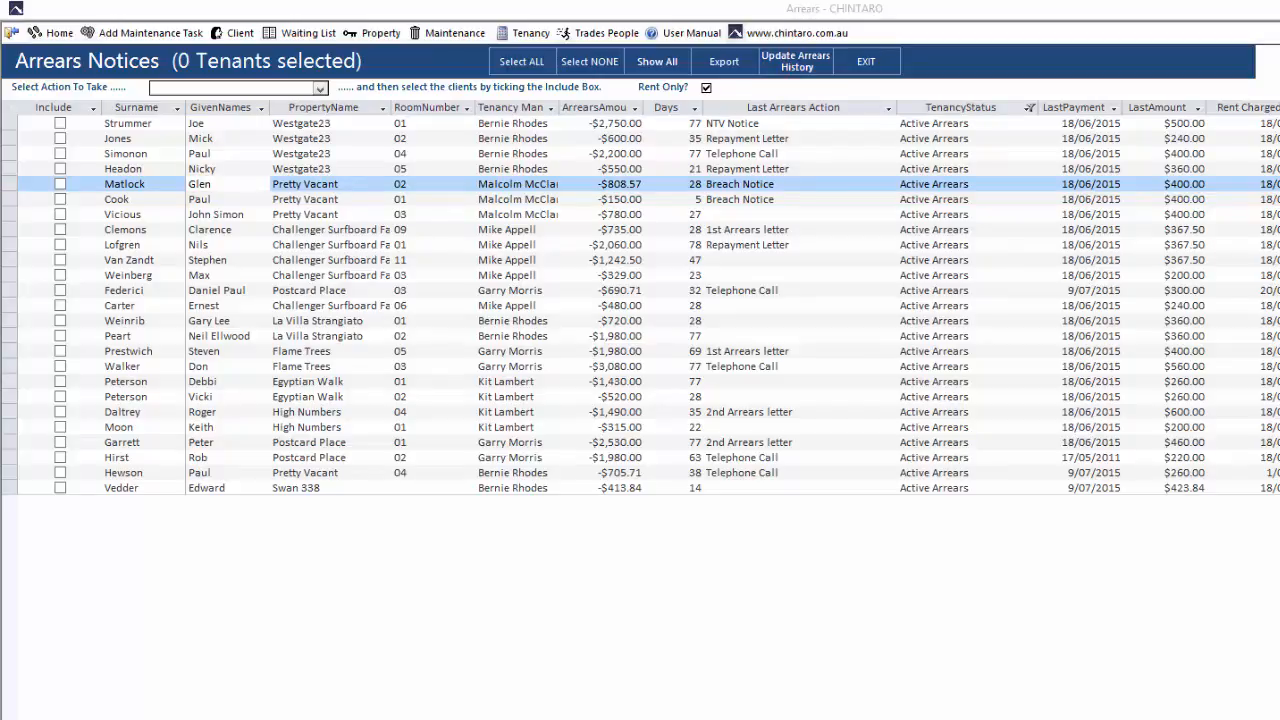
- Filter the arrears list to the property Challenger Surfboard Factory and include every listed tenant
{"action": "right_click", "coordinate": [312, 250]}
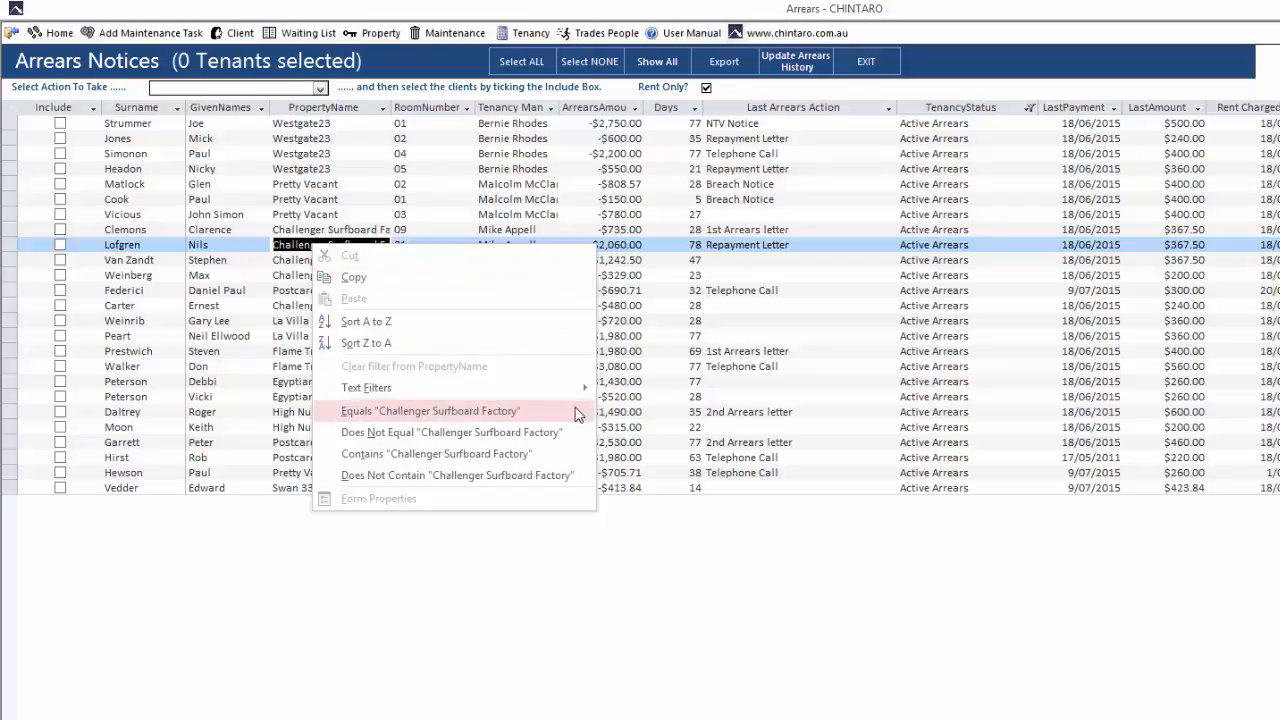
{"action": "left_click", "coordinate": [560, 411]}
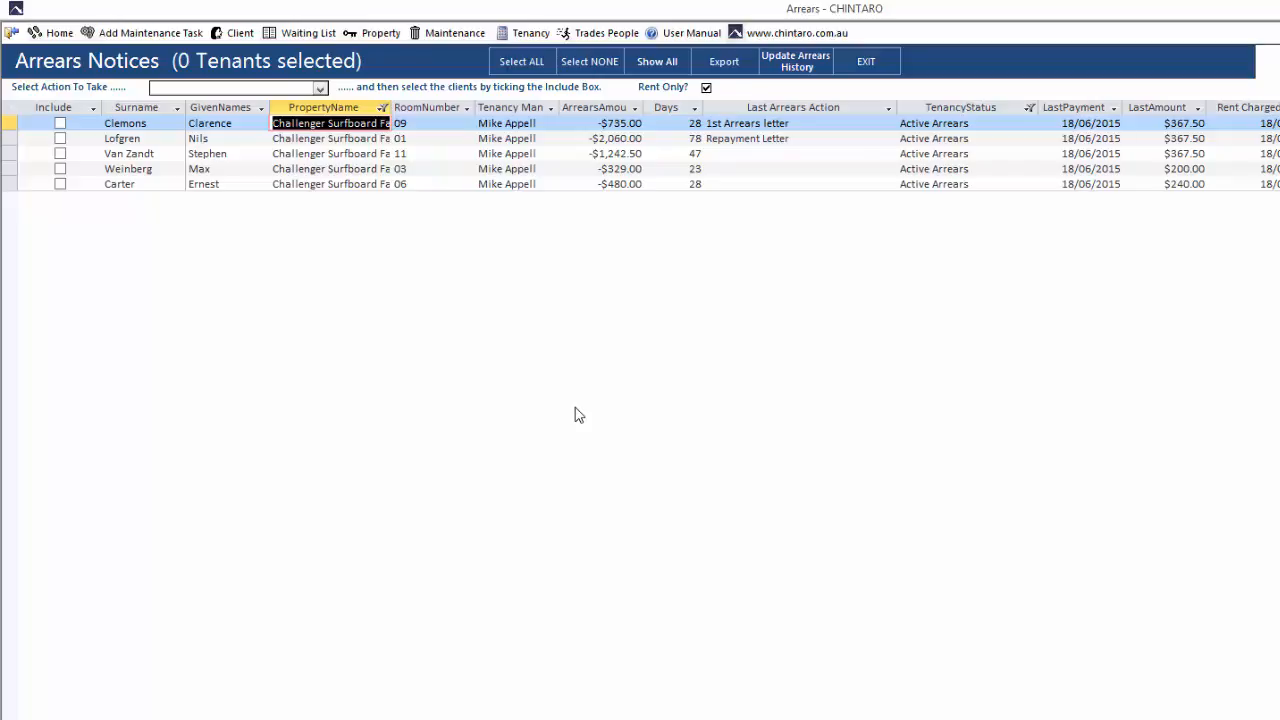
{"action": "left_click", "coordinate": [60, 125]}
{"action": "left_click", "coordinate": [60, 138]}
{"action": "left_click", "coordinate": [60, 153]}
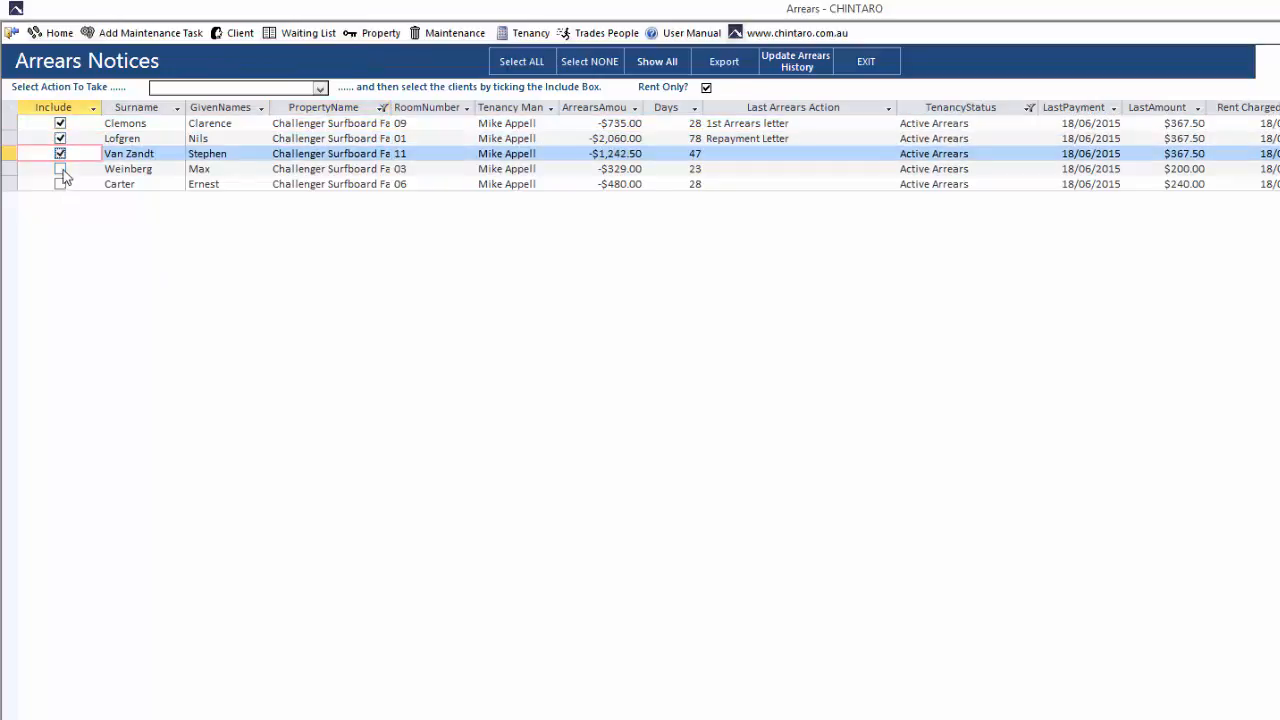
{"action": "left_click", "coordinate": [60, 168]}
{"action": "left_click", "coordinate": [60, 184]}
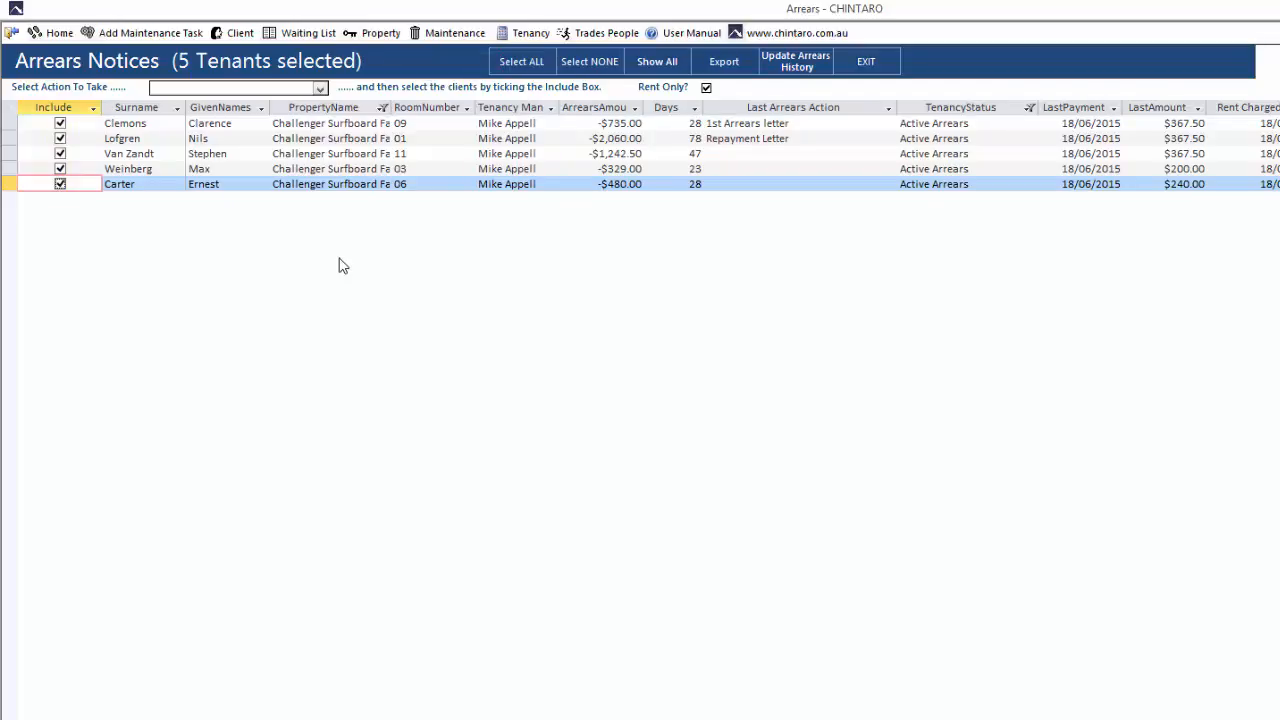
- Record a Telephone Call in the arrears history of the included tenants, and show all arrears records again
{"action": "left_click", "coordinate": [320, 89]}
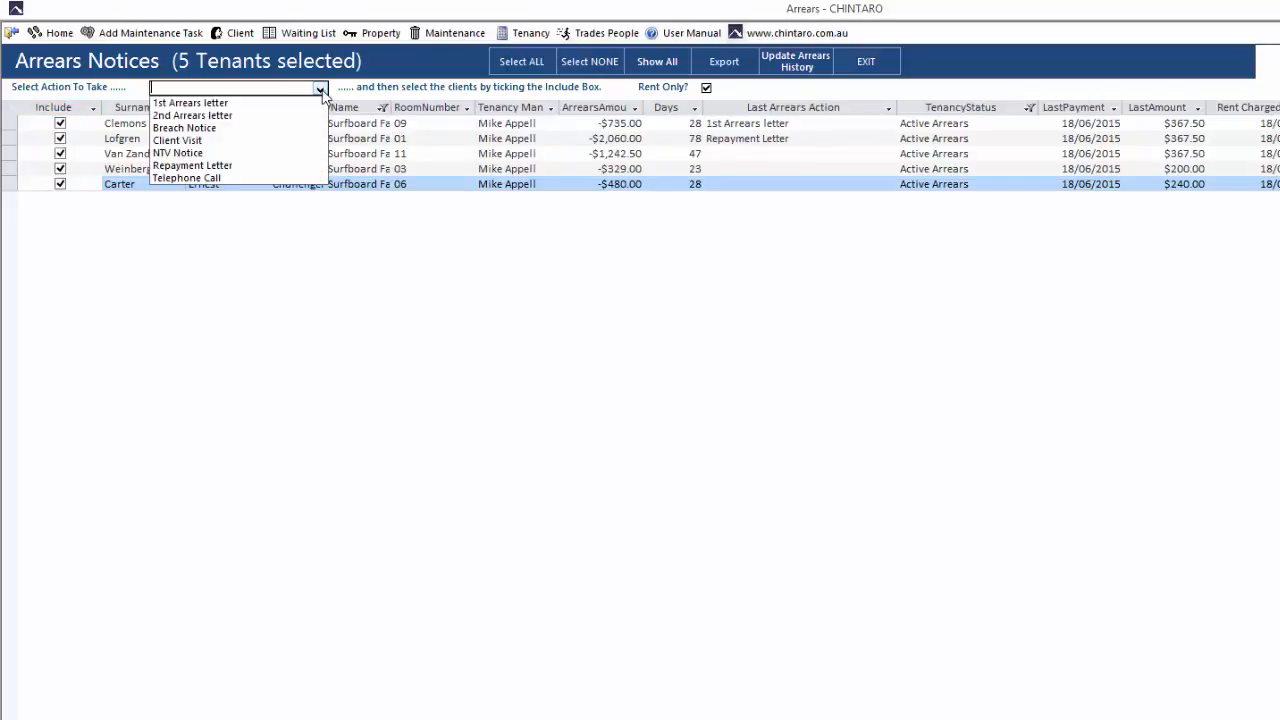
{"action": "left_click", "coordinate": [308, 177]}
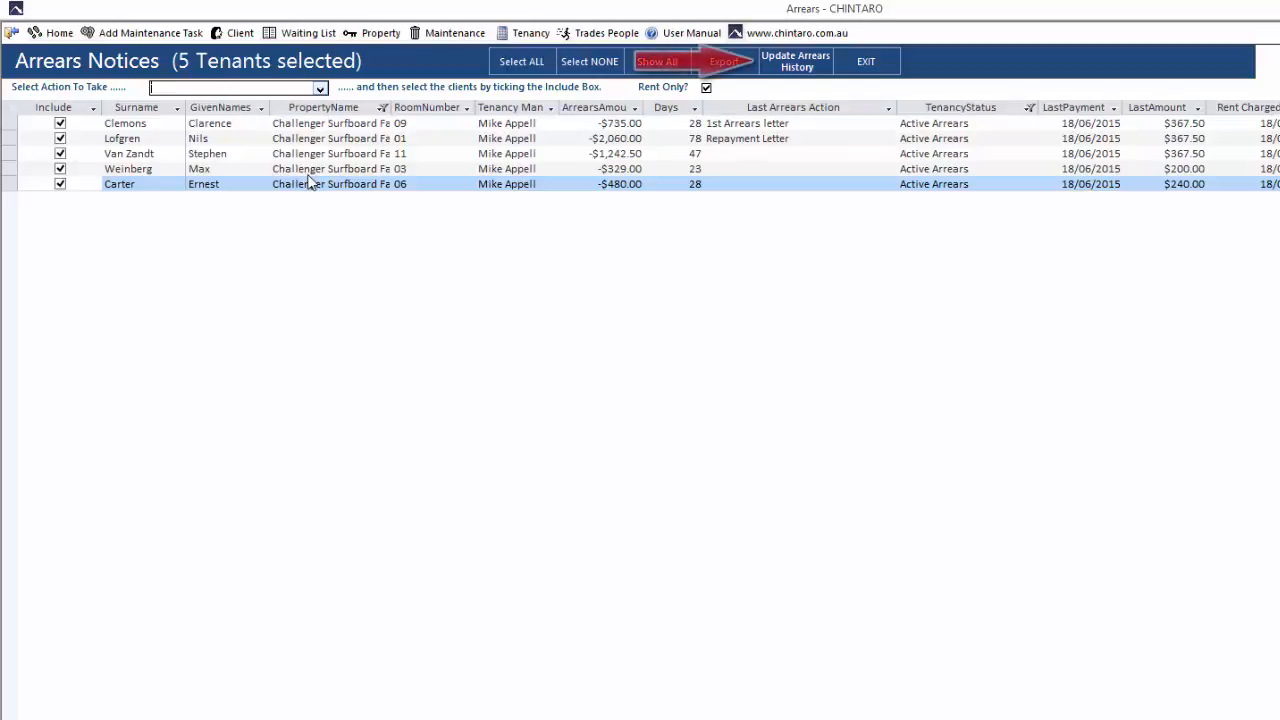
{"action": "left_click", "coordinate": [297, 88]}
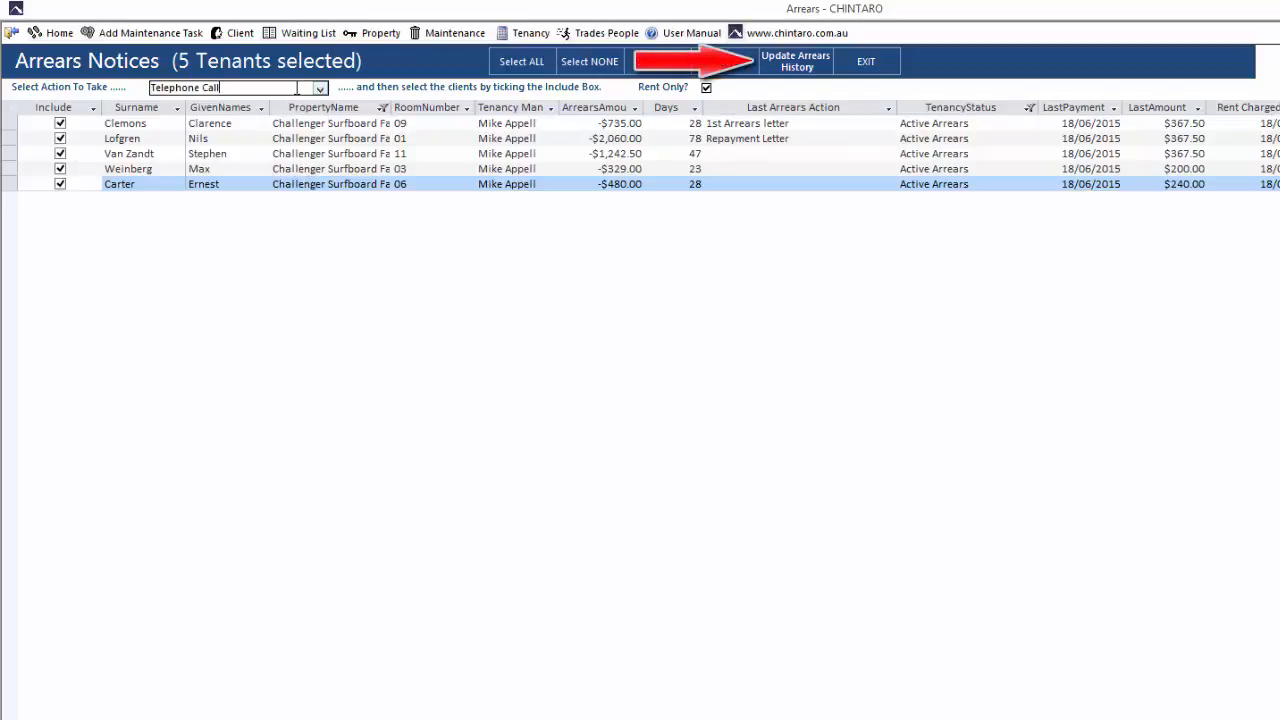
{"action": "left_click", "coordinate": [799, 72]}
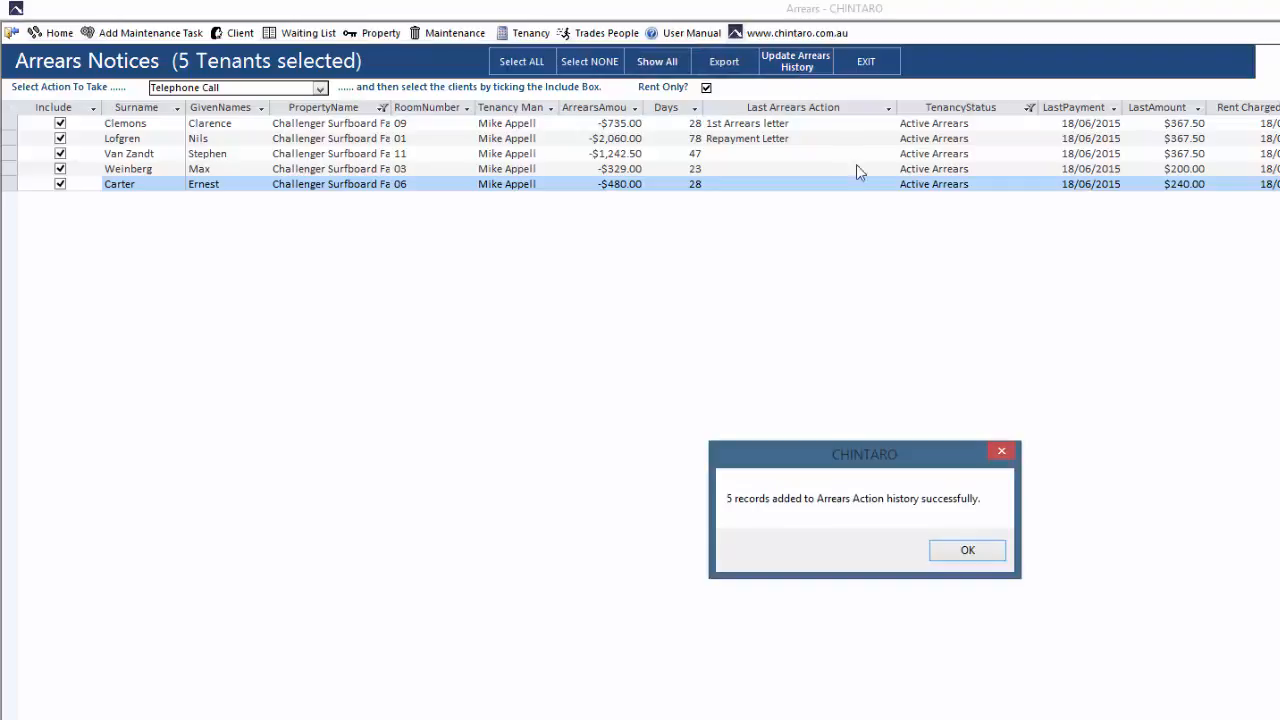
{"action": "left_click", "coordinate": [952, 551]}
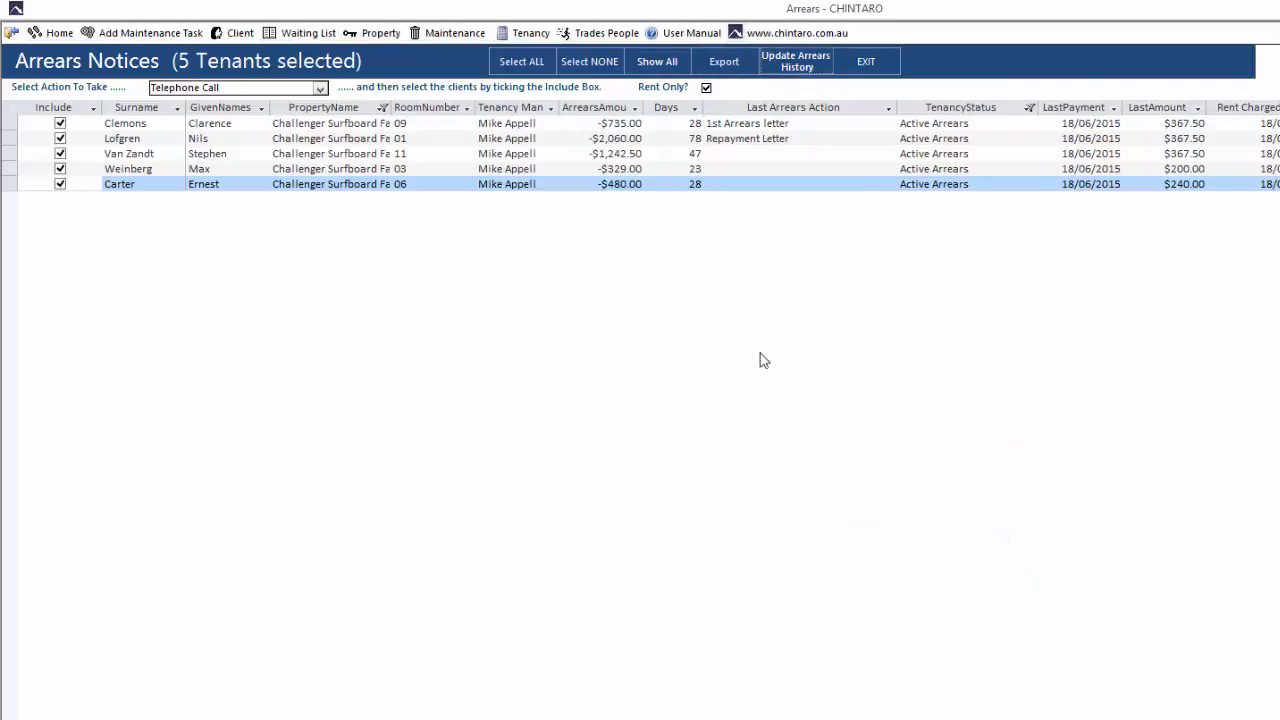
{"action": "left_click", "coordinate": [658, 68]}
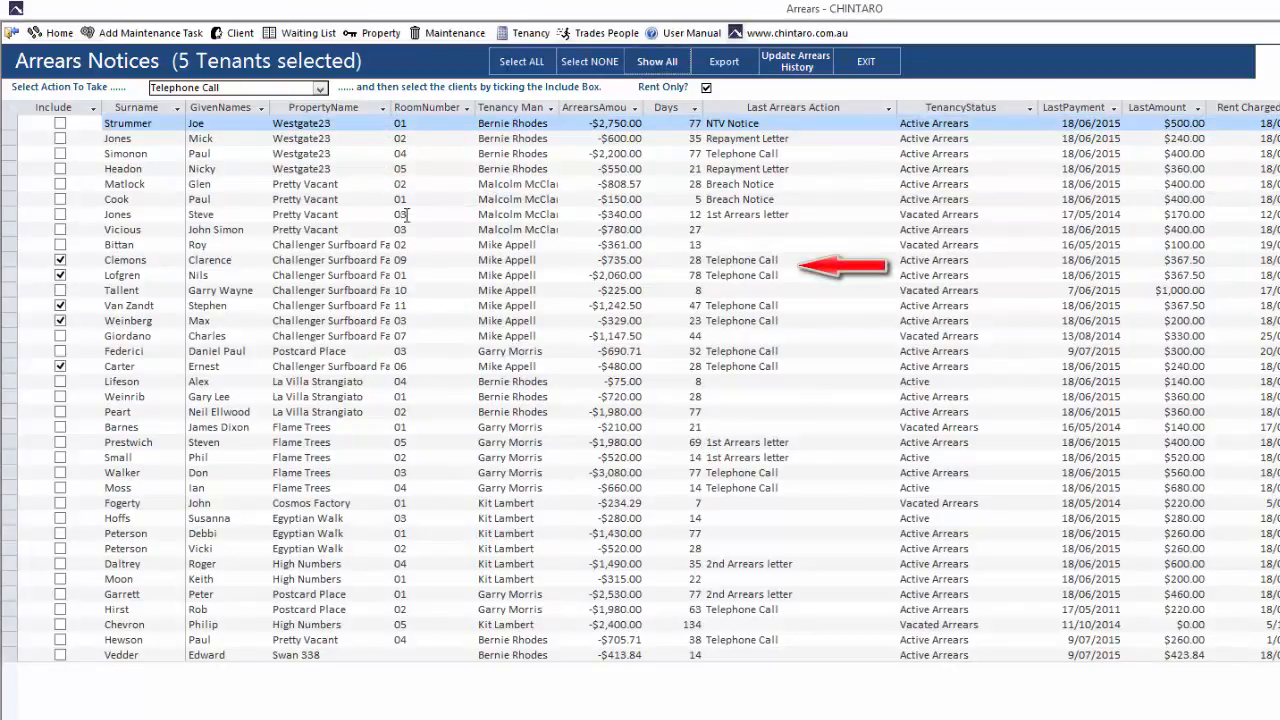
- Review the Telephone Call note in the tenancy of Challenger Surfboard Factory room 09, and return to the arrears list
{"action": "double_click", "coordinate": [357, 260]}
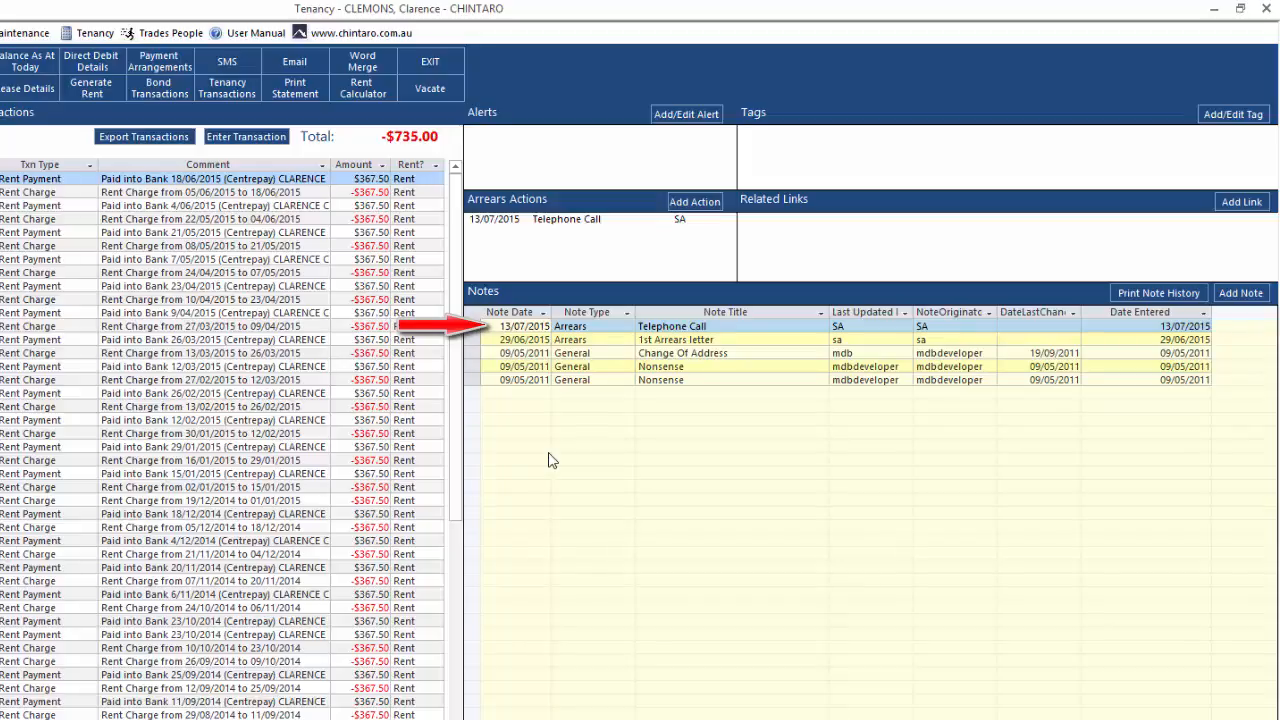
{"action": "double_click", "coordinate": [587, 327]}
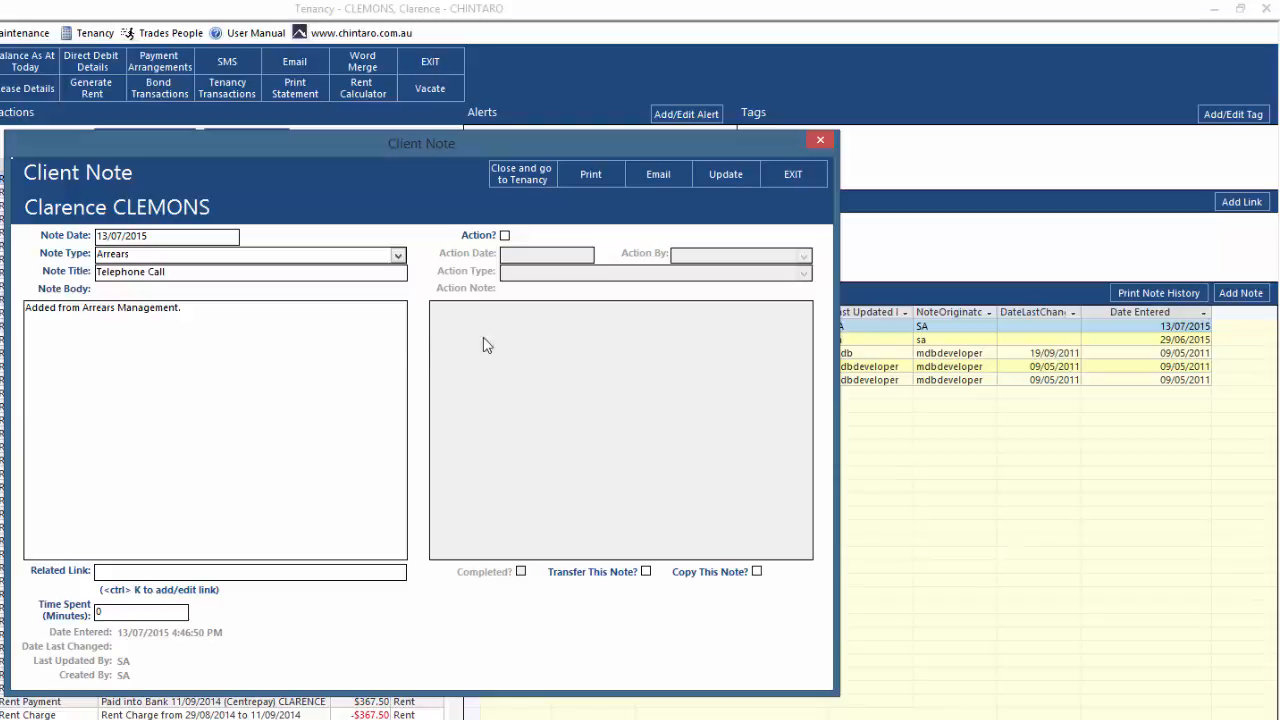
{"action": "left_click", "coordinate": [352, 335]}
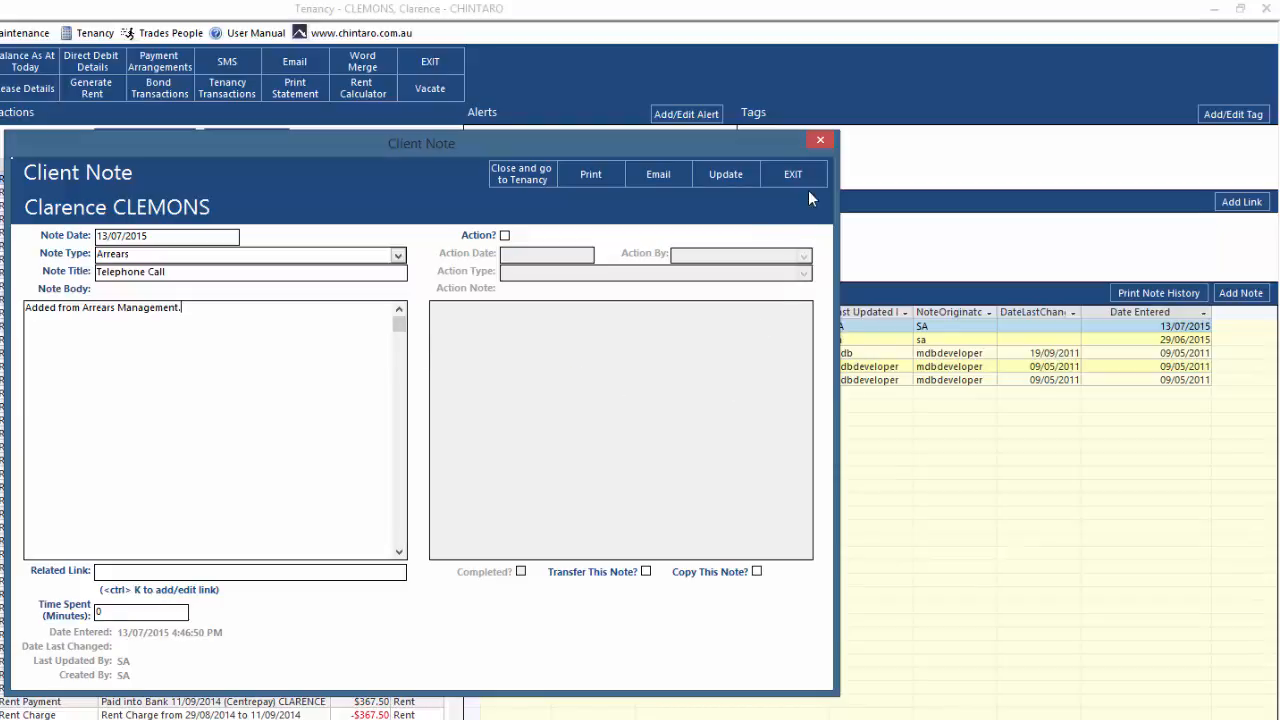
{"action": "left_click", "coordinate": [866, 180]}
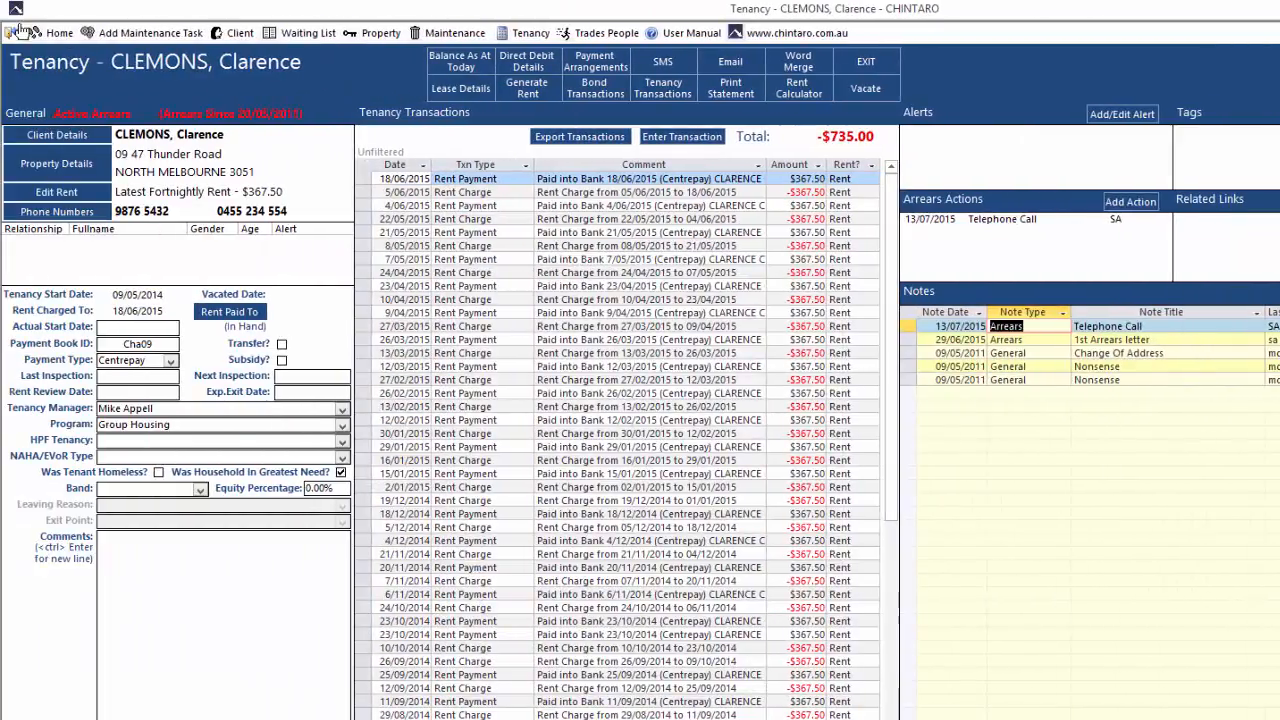
{"action": "left_click", "coordinate": [12, 33]}
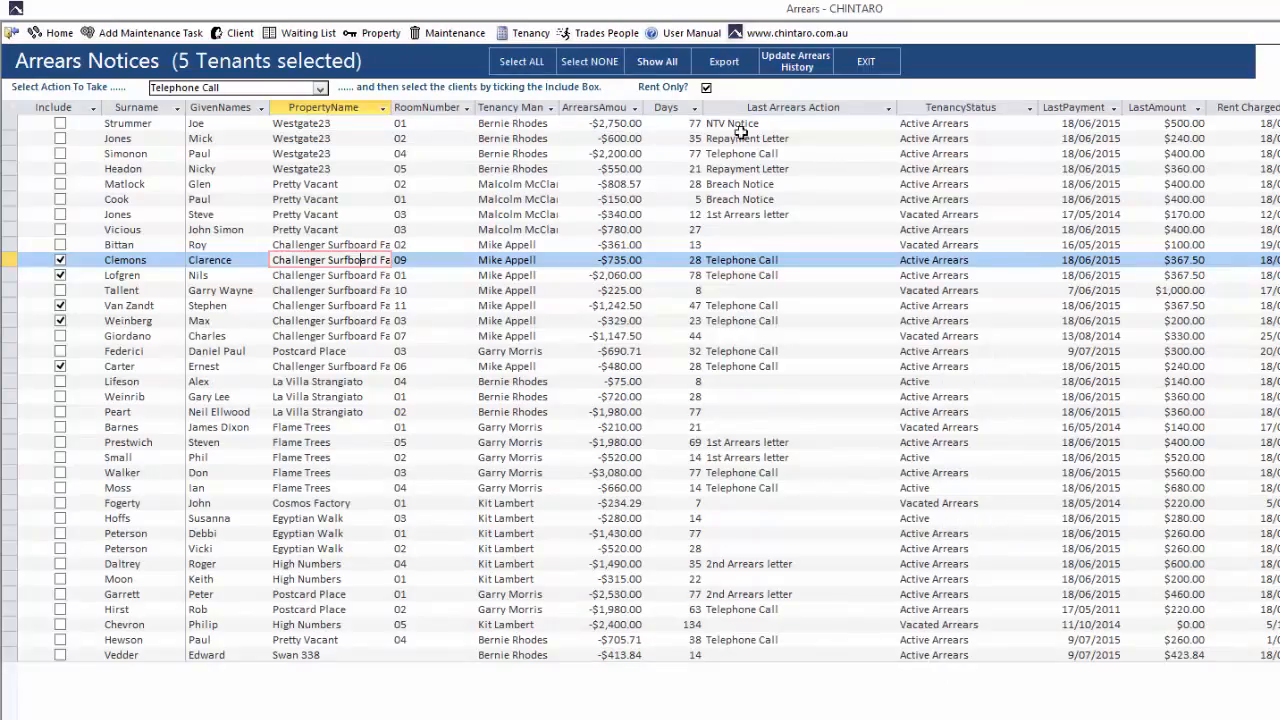
- Filter the arrears list by tenancy status to show only Active Arrears
{"action": "left_click", "coordinate": [1029, 108]}
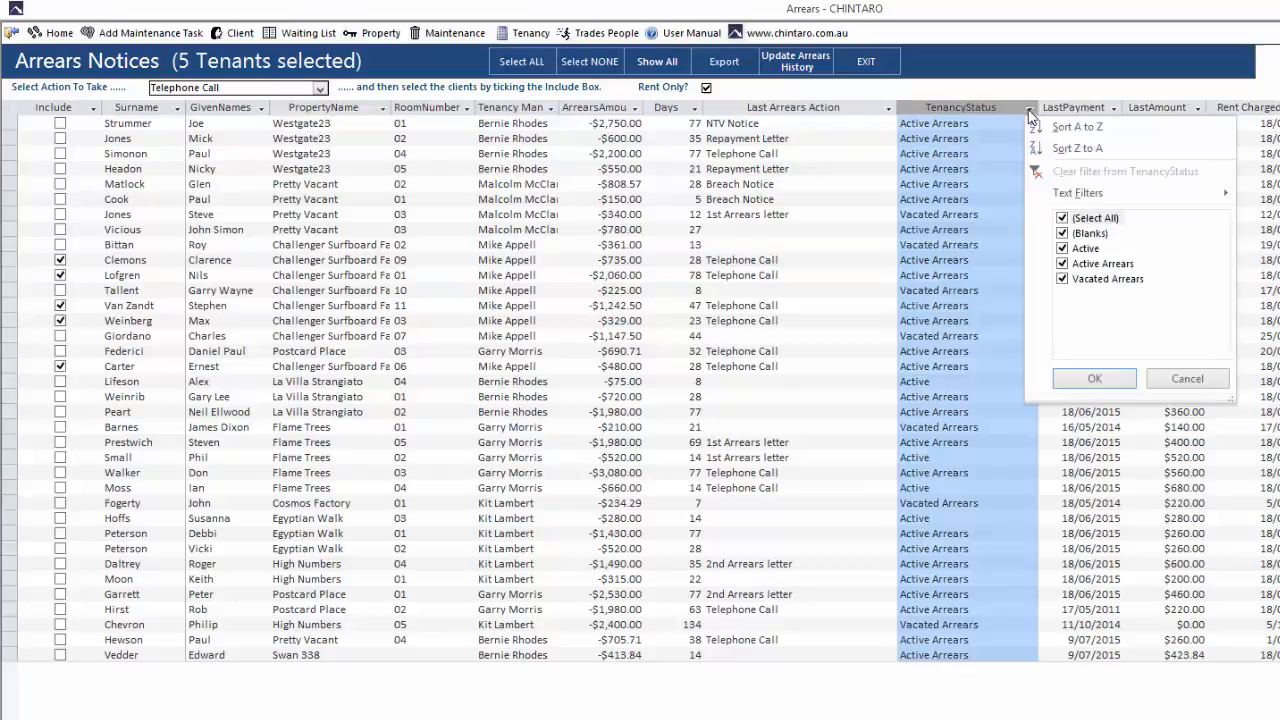
{"action": "left_click", "coordinate": [1062, 218]}
{"action": "left_click", "coordinate": [1062, 263]}
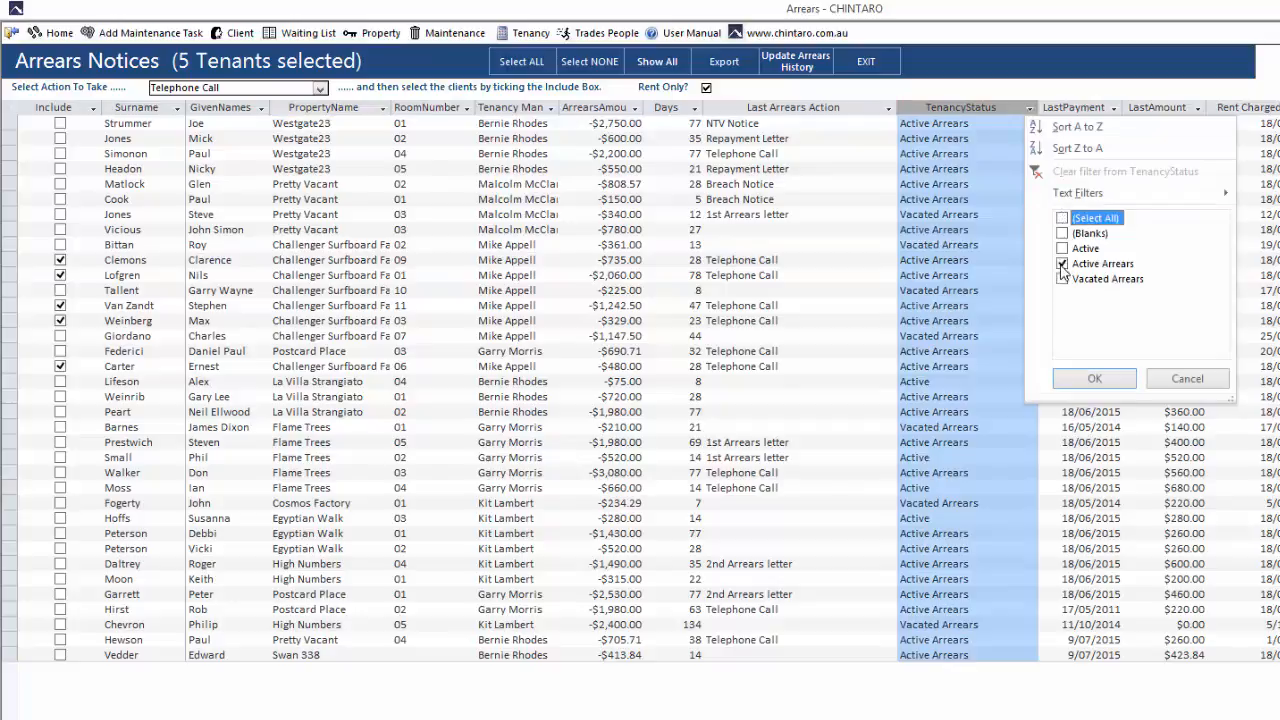
{"action": "left_click", "coordinate": [1094, 378]}
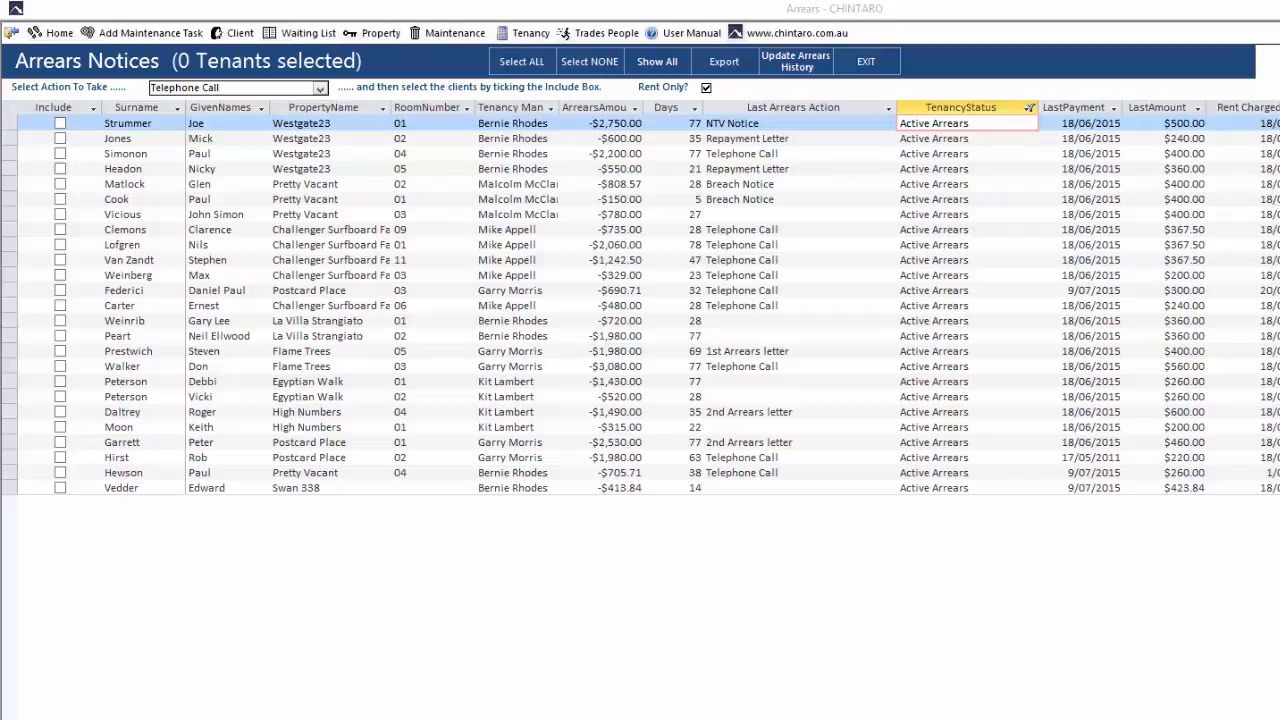
- Choose 1st Arrears letter as the arrears action and filter the list to exclude the property Challenger Surfboard Factory
{"action": "left_click", "coordinate": [320, 88]}
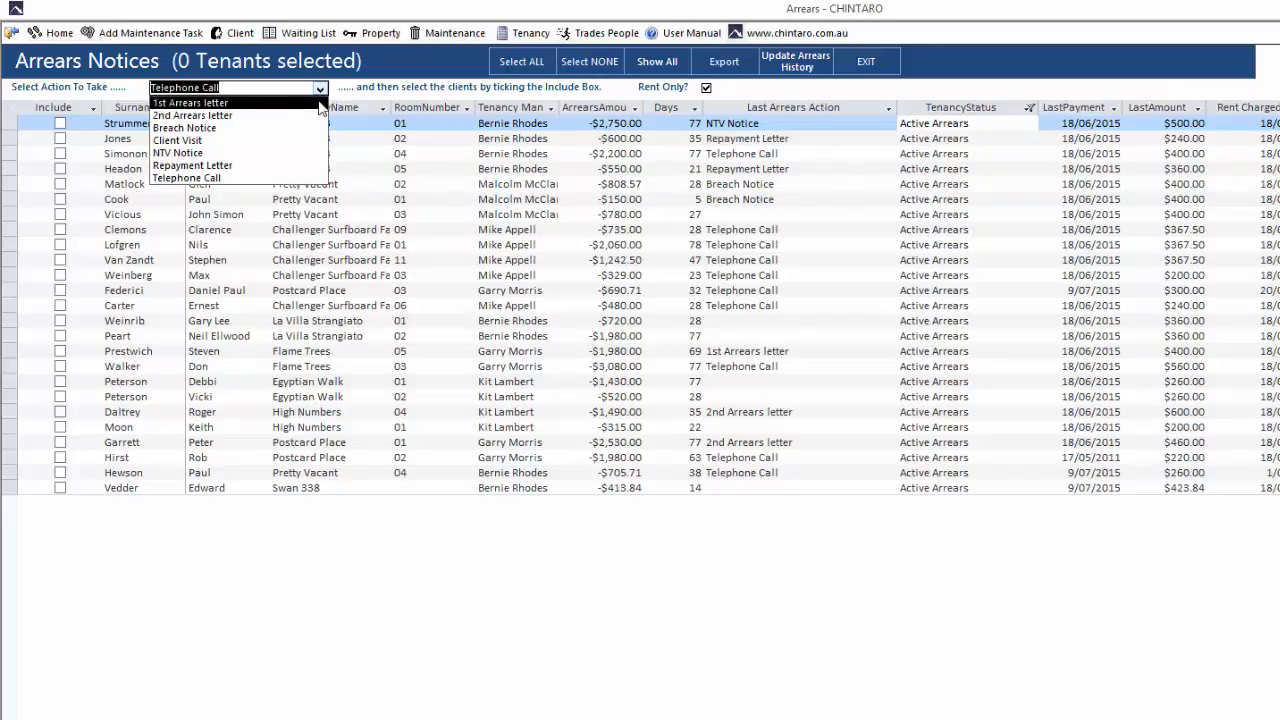
{"action": "left_click", "coordinate": [318, 104]}
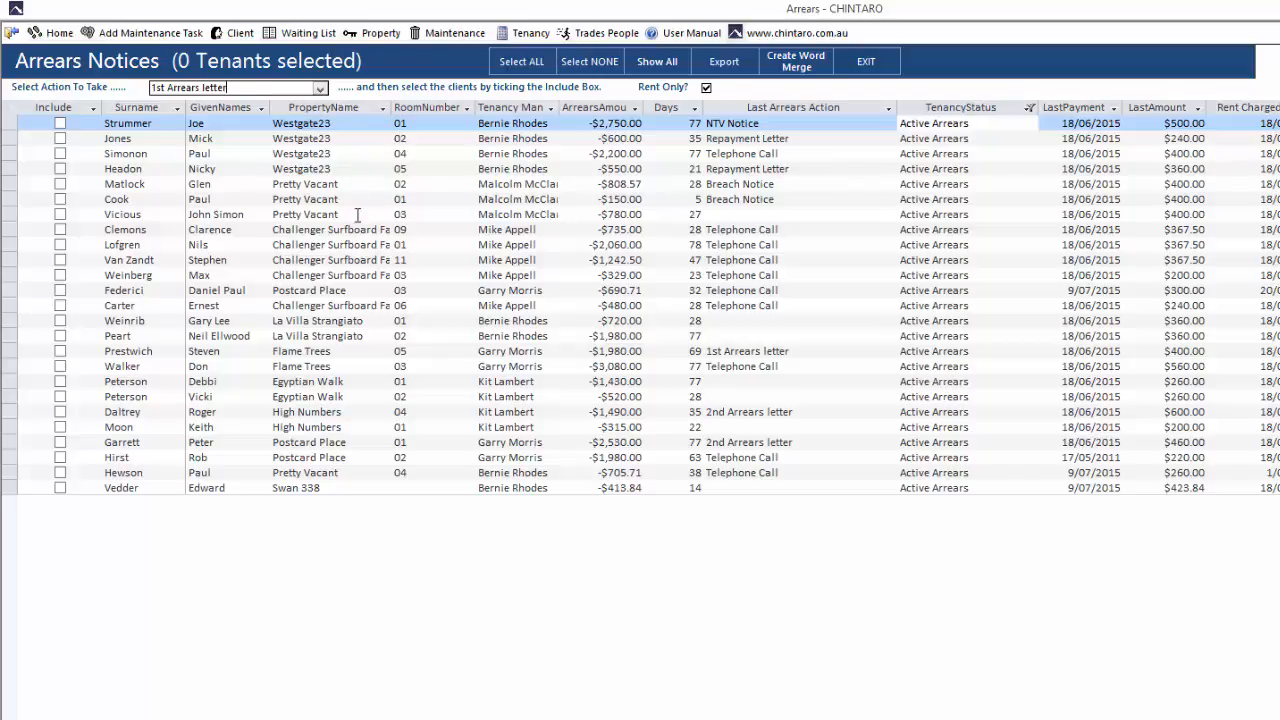
{"action": "right_click", "coordinate": [358, 246]}
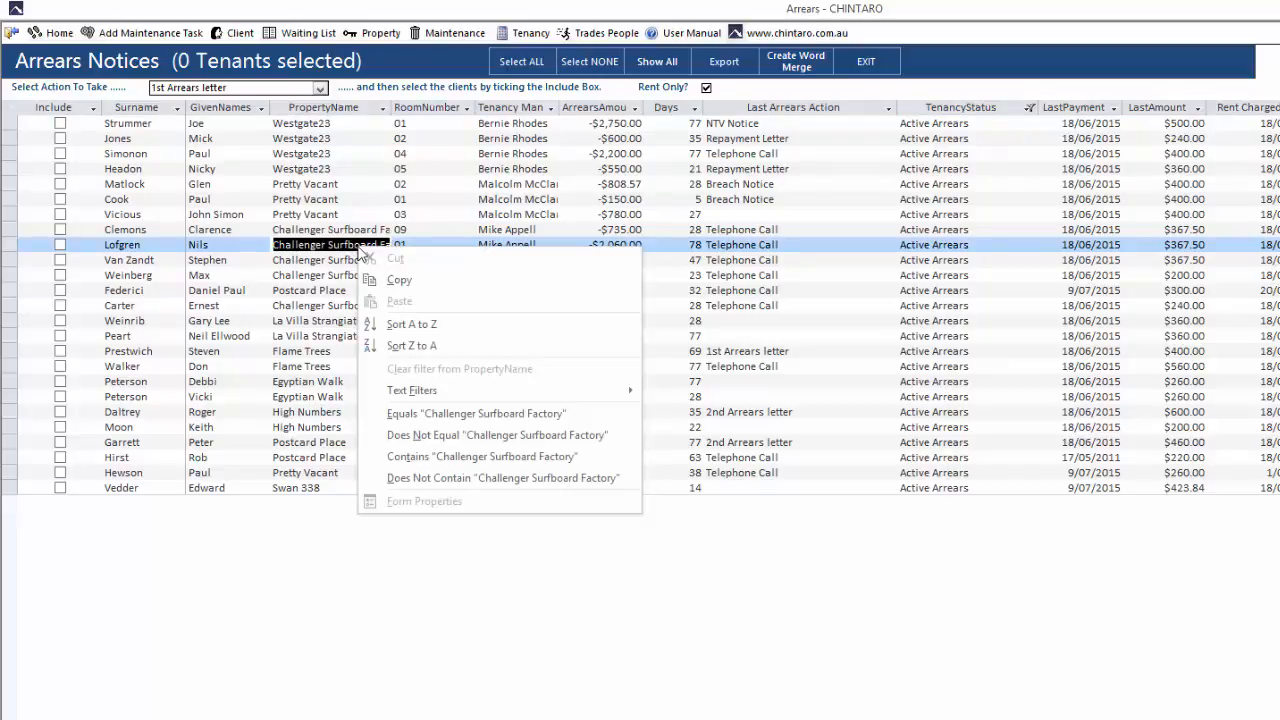
{"action": "left_click", "coordinate": [620, 437]}
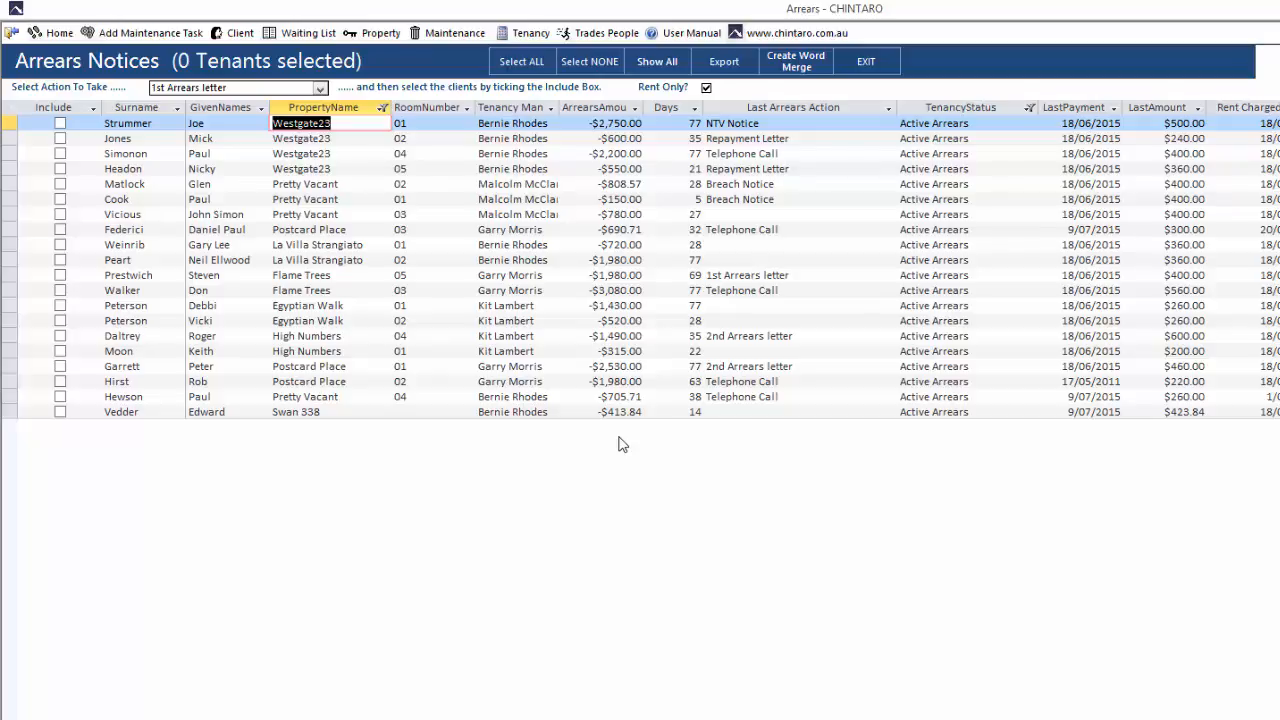
- Filter the arrears list further to tenants whose last arrears action equals Telephone Call
{"action": "left_click", "coordinate": [753, 398]}
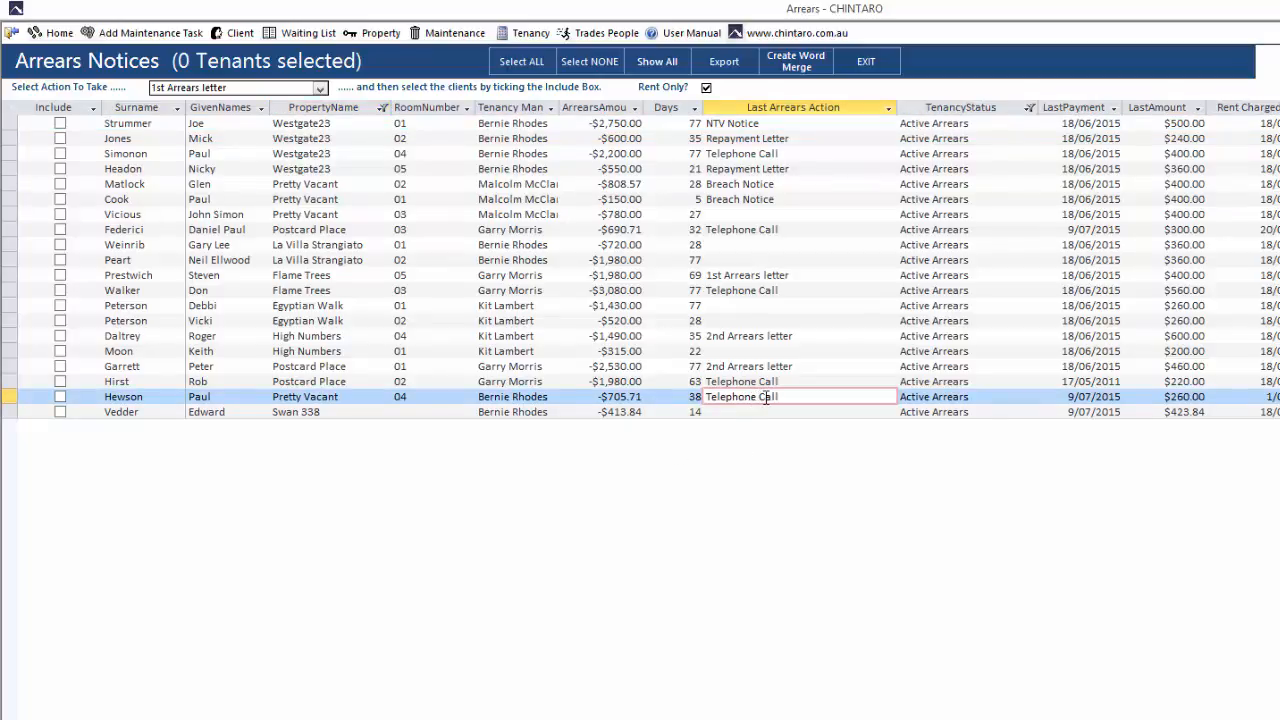
{"action": "right_click", "coordinate": [766, 398]}
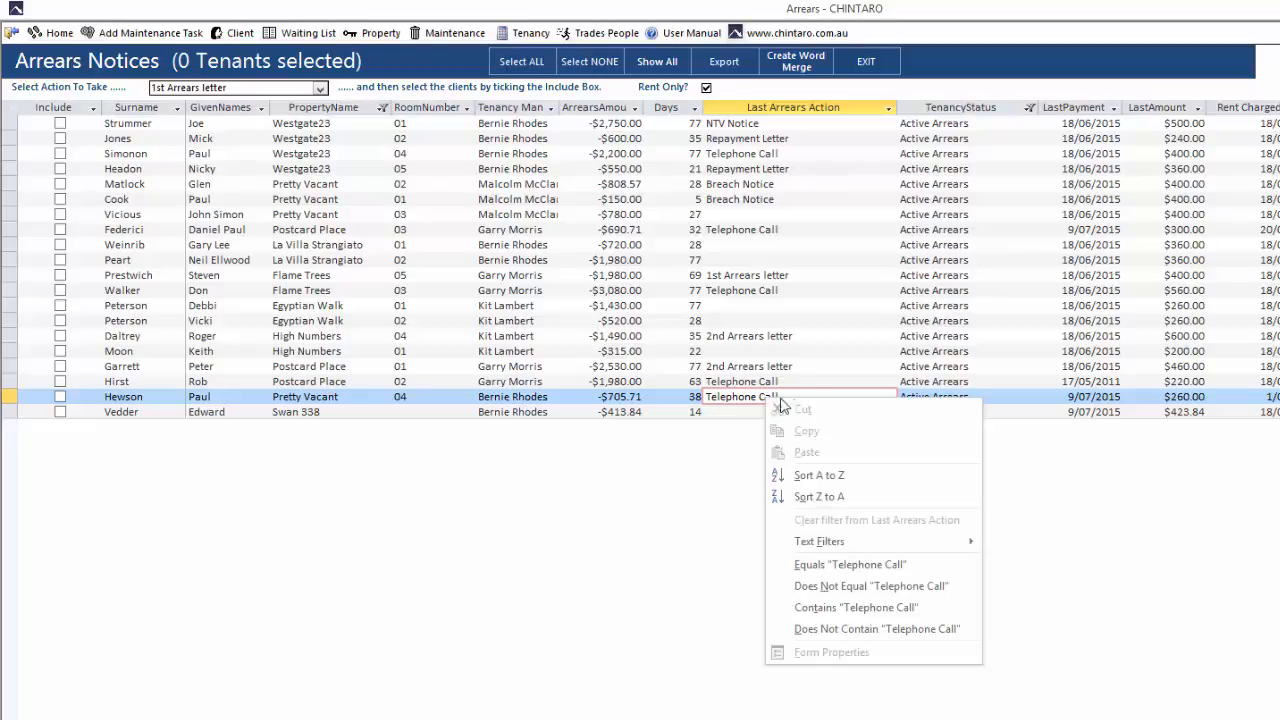
{"action": "left_click", "coordinate": [978, 563]}
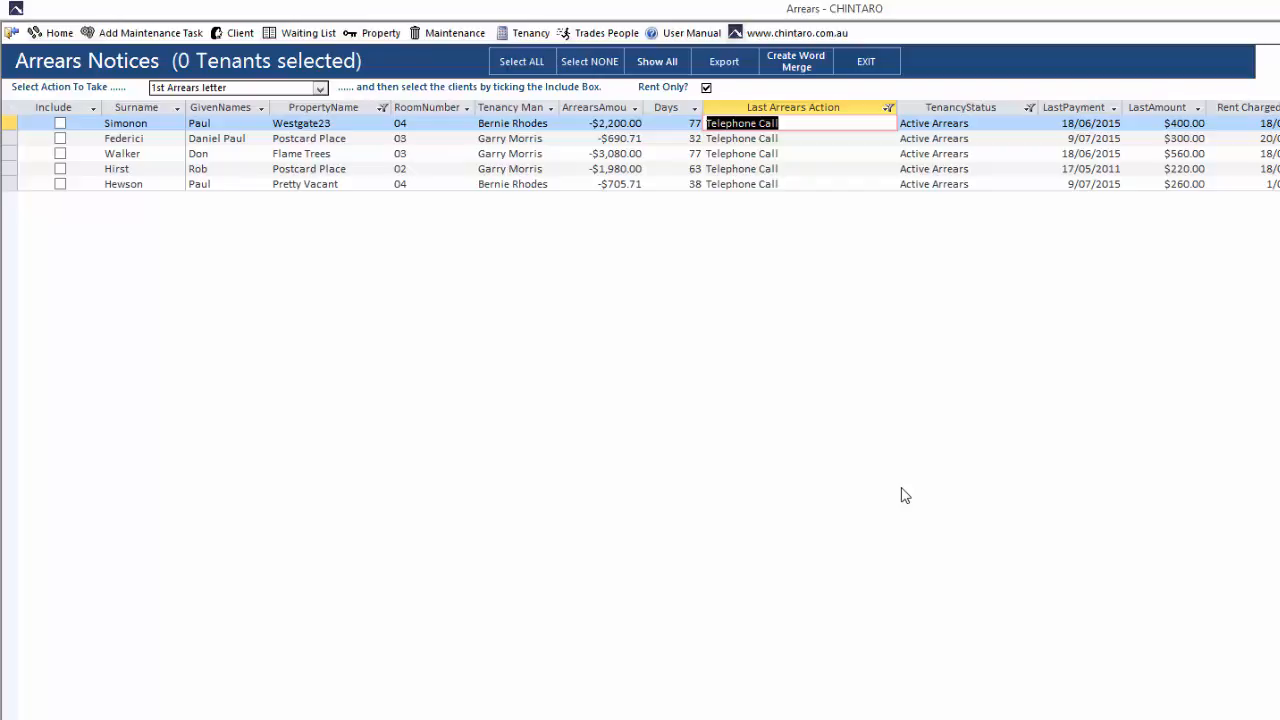
- Include all five listed tenants and create the Word merge of their 1st Arrears letters
{"action": "left_click", "coordinate": [59, 124]}
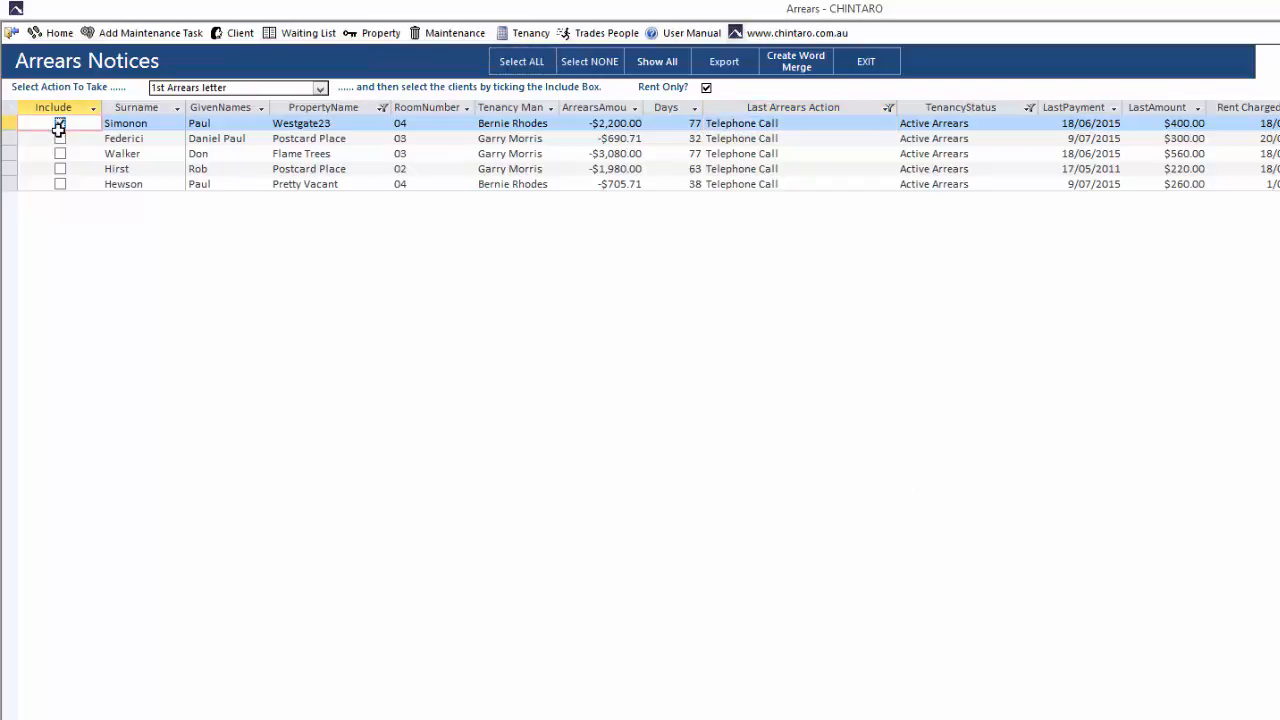
{"action": "left_click", "coordinate": [60, 138]}
{"action": "left_click", "coordinate": [60, 153]}
{"action": "left_click", "coordinate": [60, 168]}
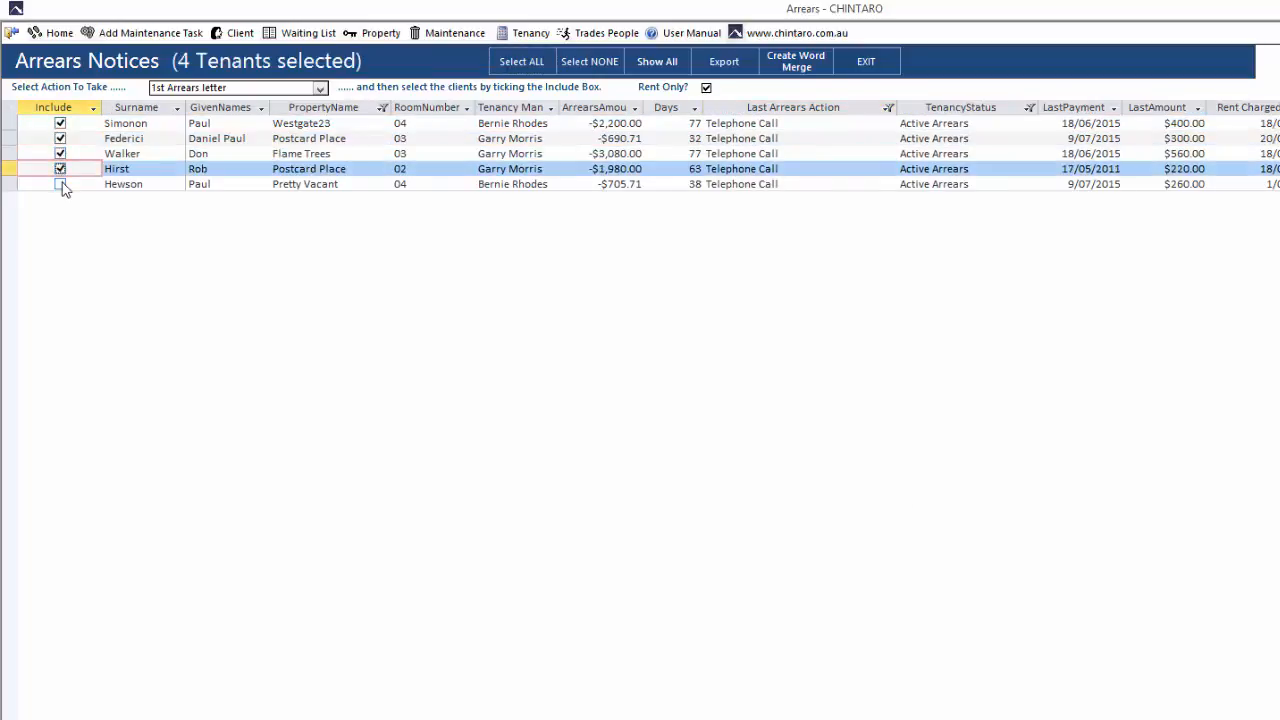
{"action": "left_click", "coordinate": [60, 184]}
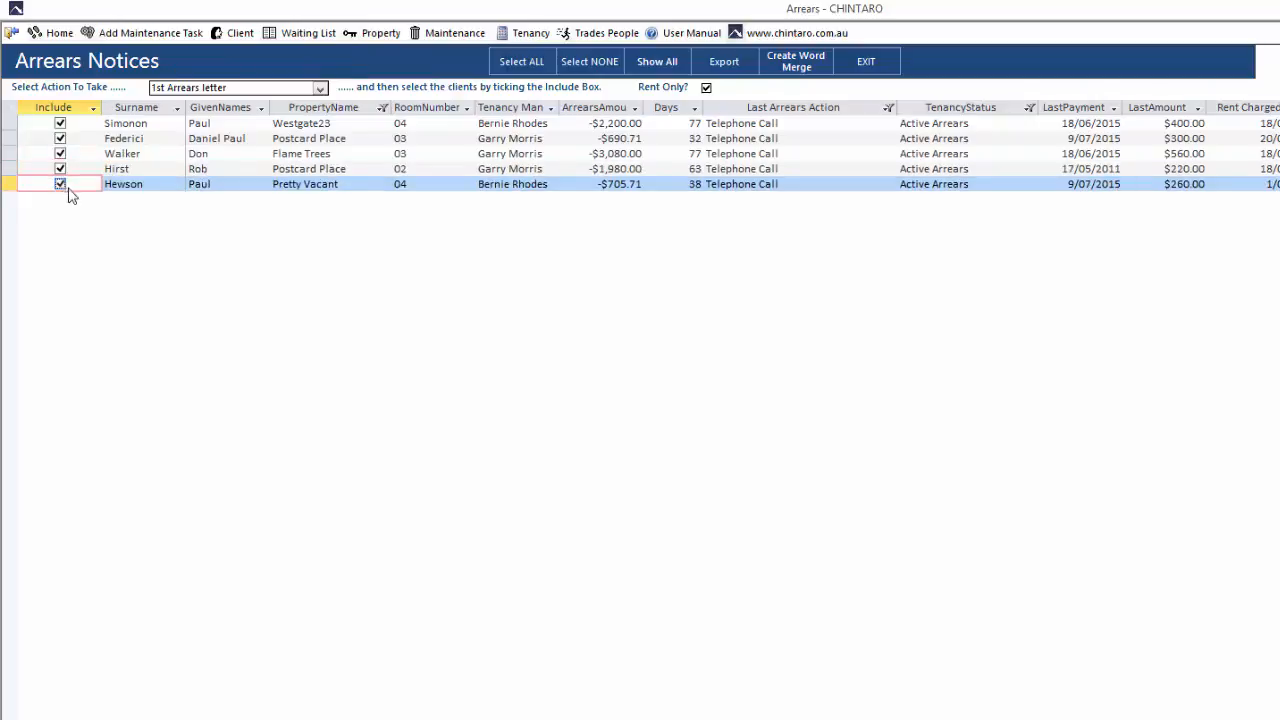
{"action": "left_click", "coordinate": [800, 72]}
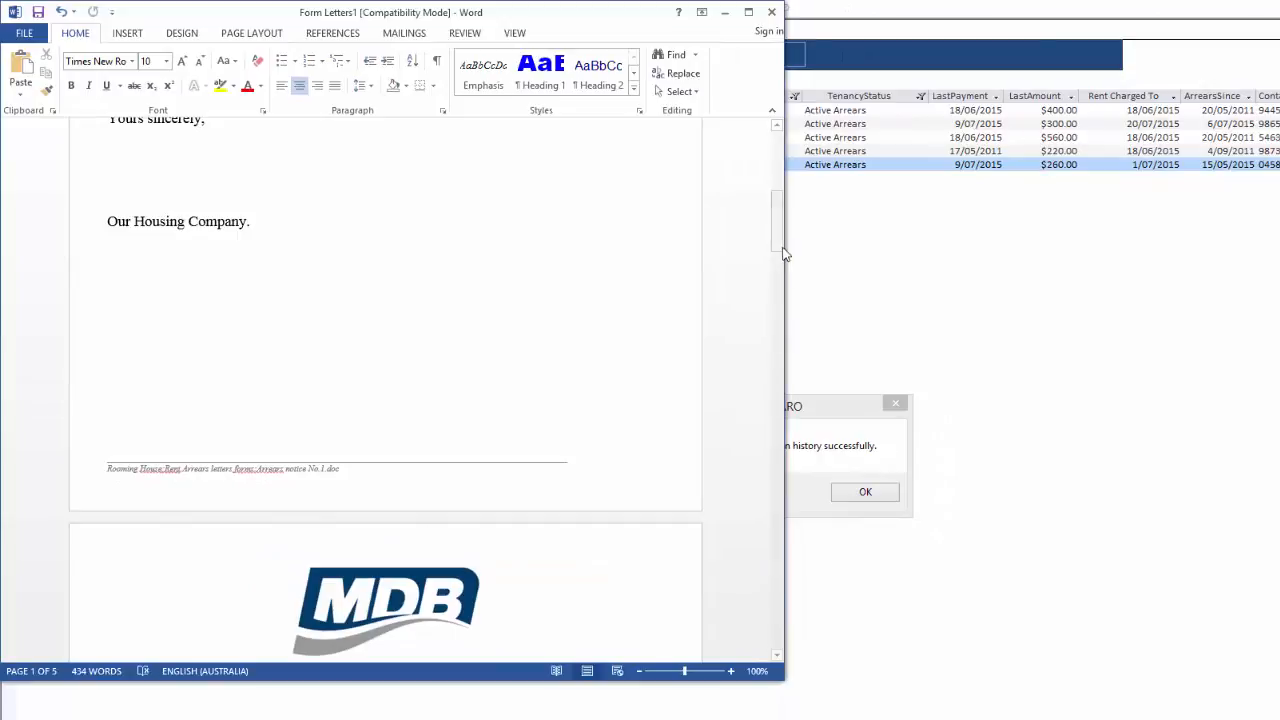
- Examine the tenant details, days behind and overdue amounts in each merged arrears letter in Word
{"action": "left_click_drag", "start_coordinate": [778, 248], "coordinate": [773, 172]}
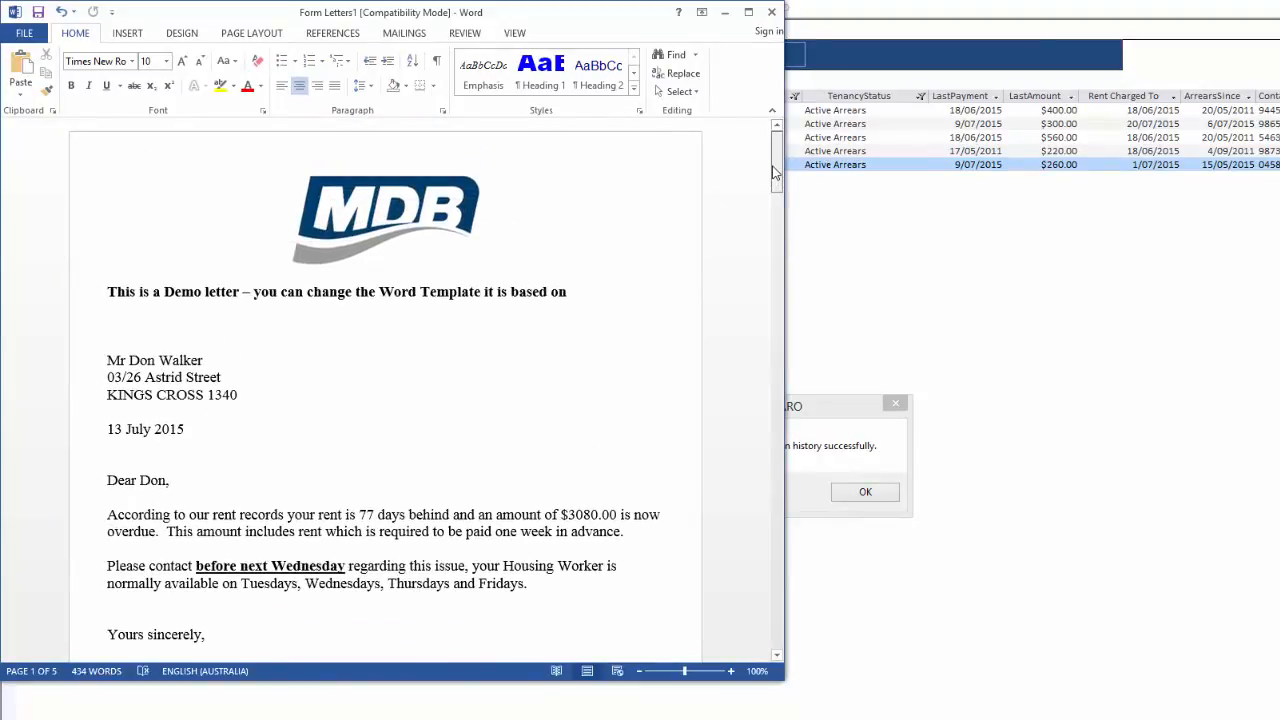
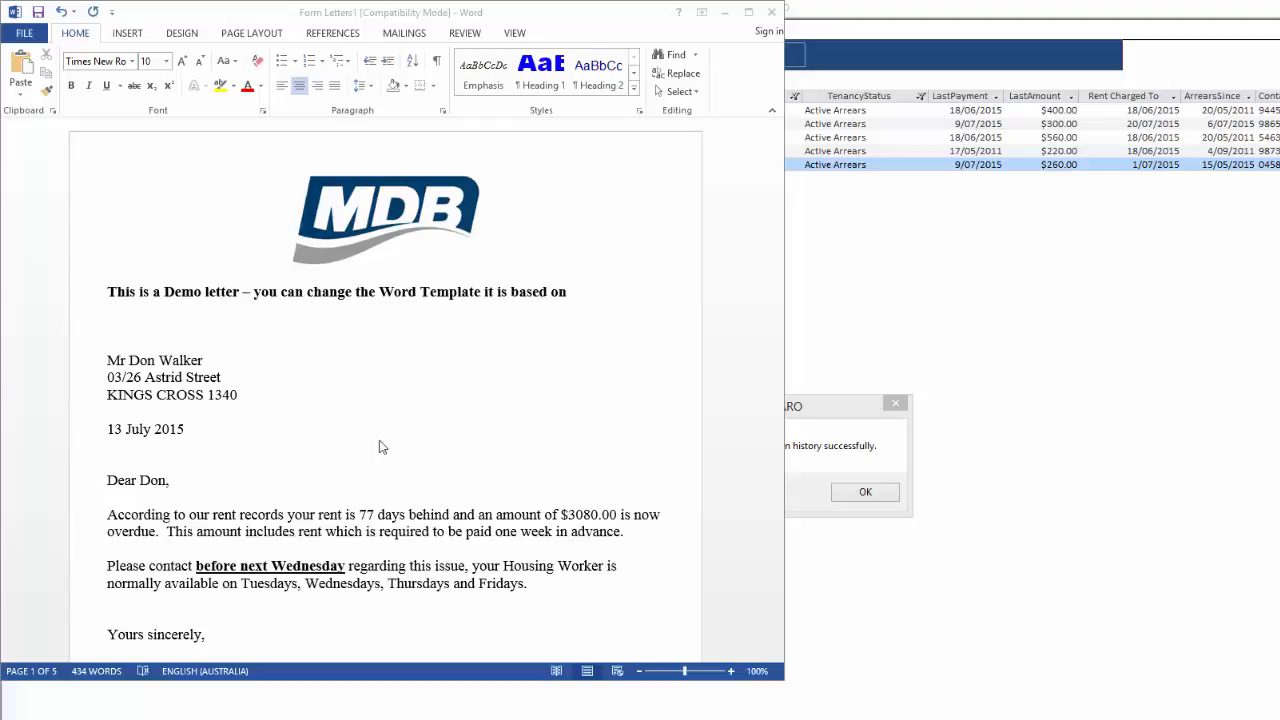
{"action": "left_click", "coordinate": [563, 497]}
{"action": "scroll", "coordinate": [562, 495], "scroll_direction": "down", "scroll_amount": 5}
{"action": "scroll", "coordinate": [562, 493], "scroll_direction": "down", "scroll_amount": 14}
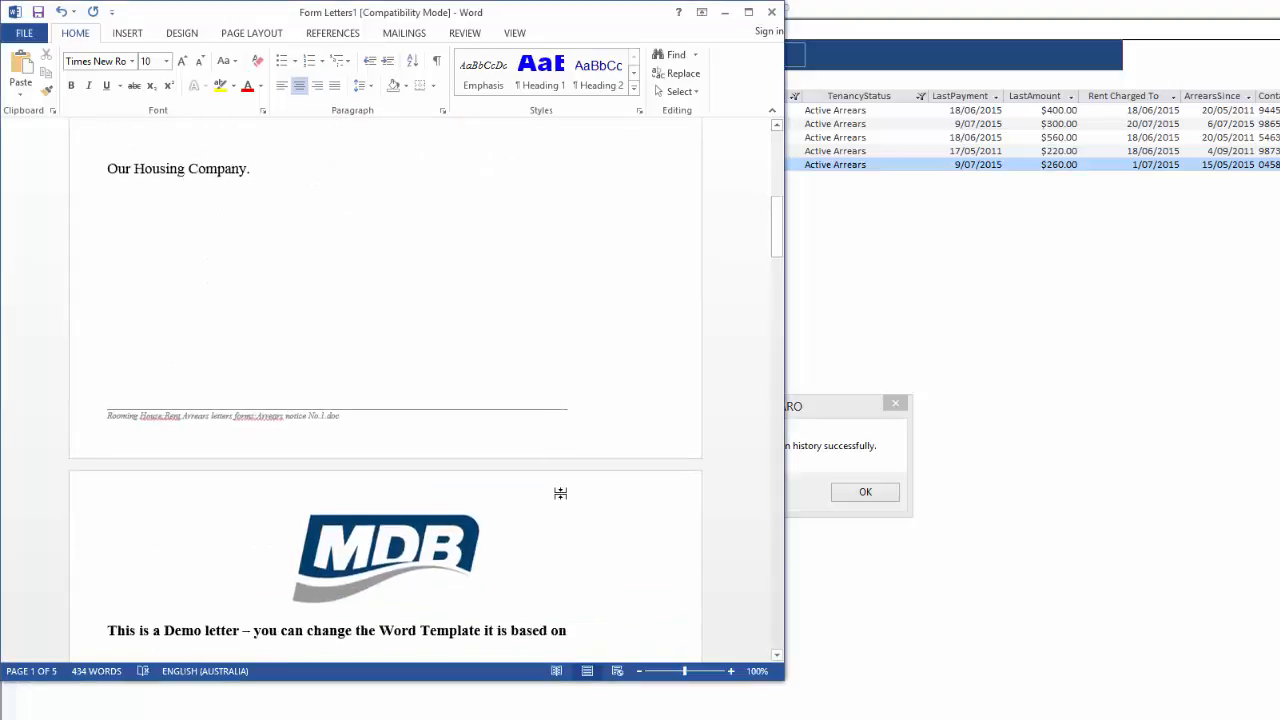
{"action": "scroll", "coordinate": [562, 493], "scroll_direction": "up", "scroll_amount": 1}
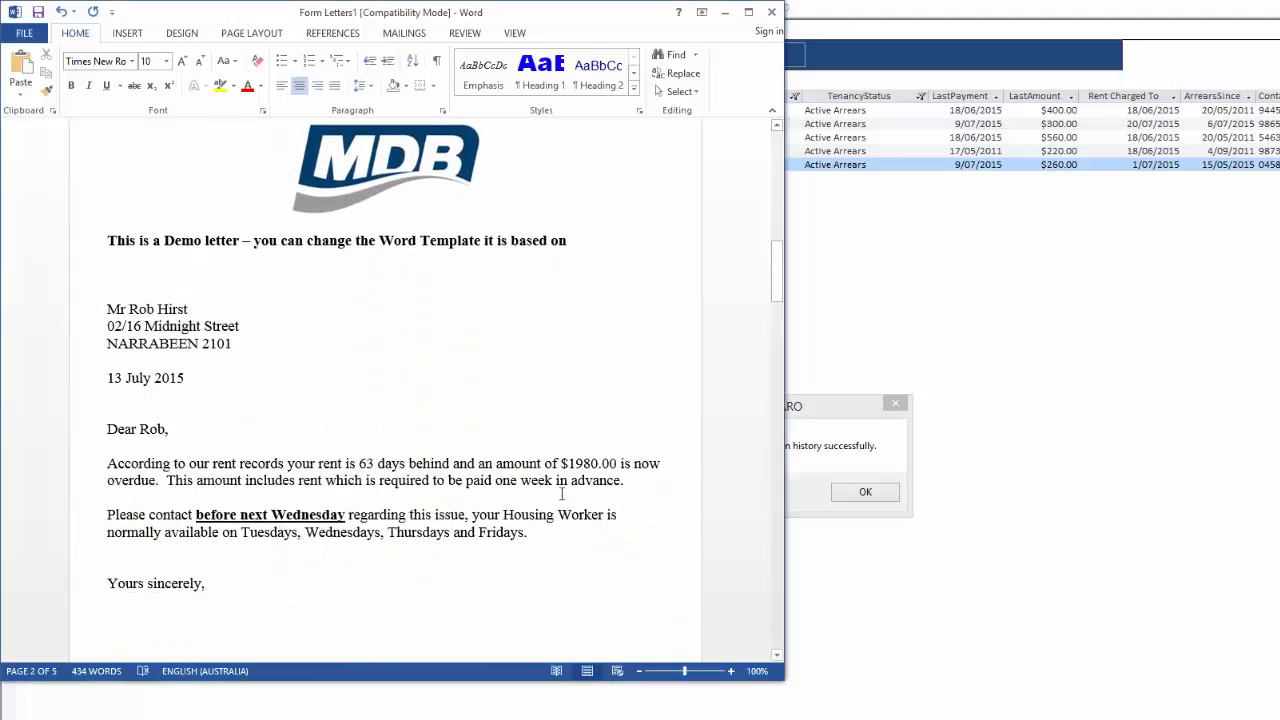
{"action": "scroll", "coordinate": [562, 493], "scroll_direction": "down", "scroll_amount": 20}
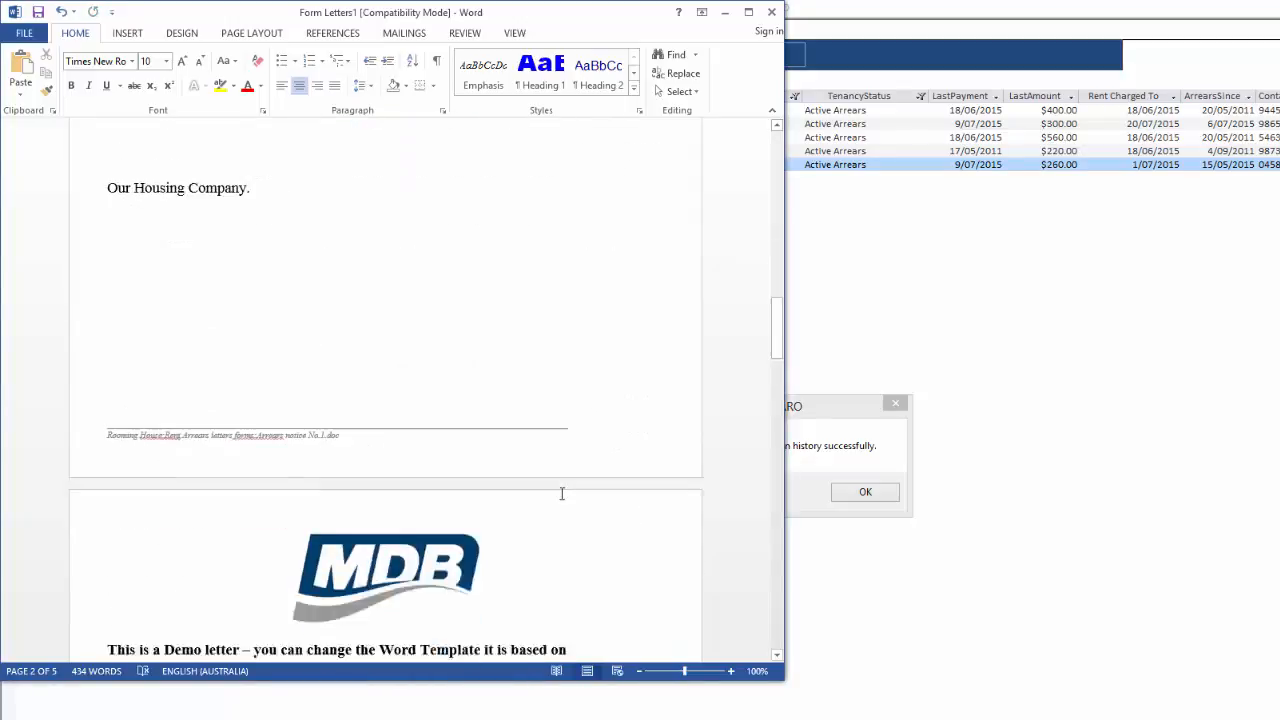
{"action": "scroll", "coordinate": [562, 493], "scroll_direction": "down", "scroll_amount": 1}
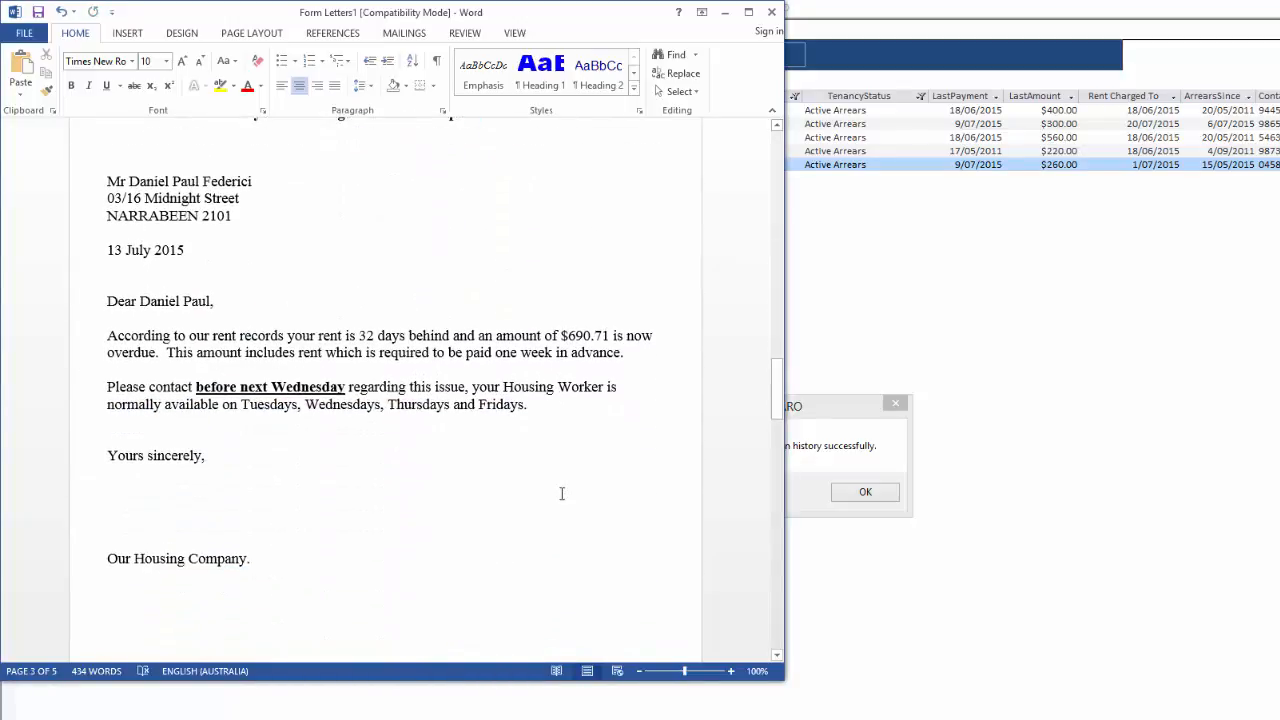
{"action": "scroll", "coordinate": [562, 493], "scroll_direction": "down", "scroll_amount": 15}
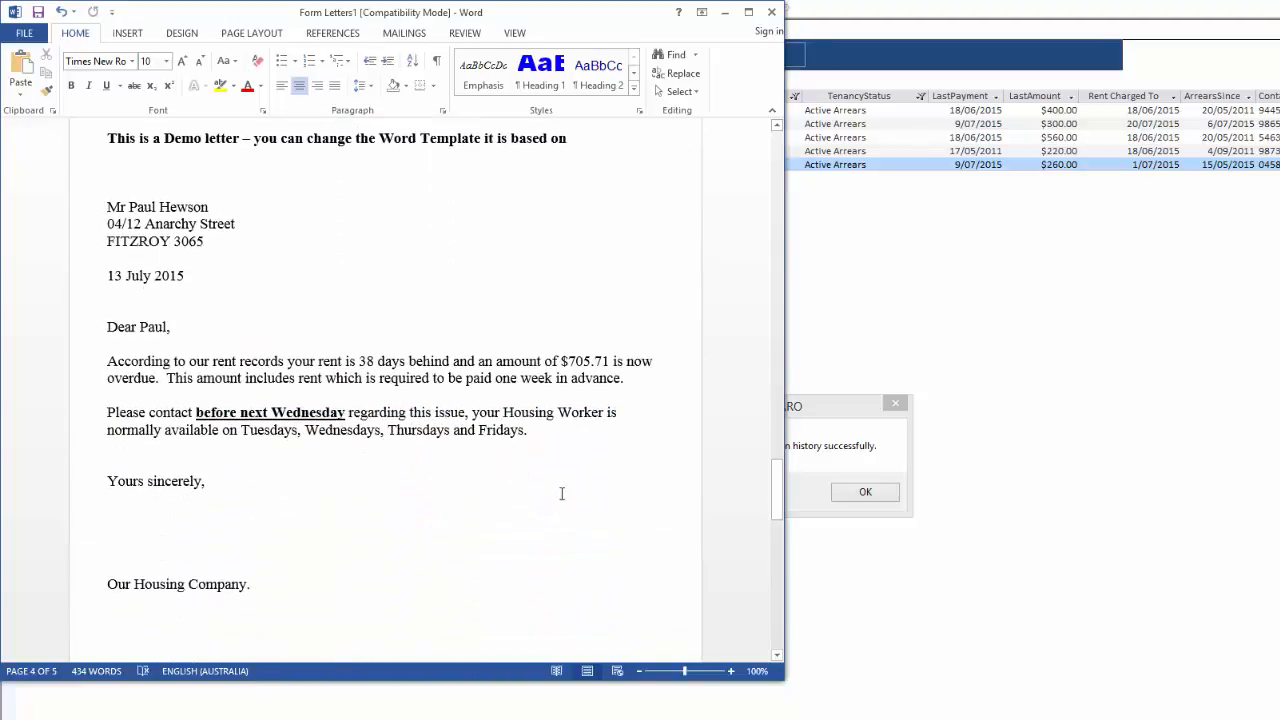
{"action": "scroll", "coordinate": [562, 493], "scroll_direction": "down", "scroll_amount": 15}
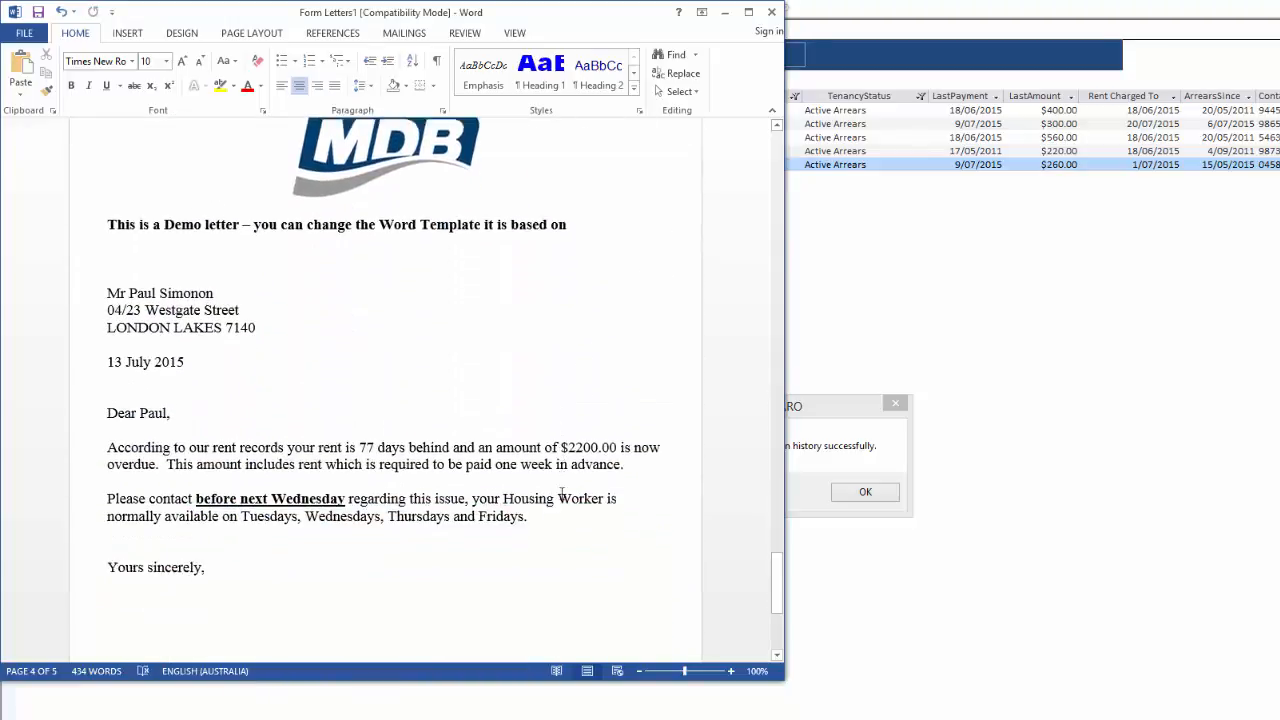
- Close the merged letters document and acknowledge the arrears action history update in CHINTARO
{"action": "left_click", "coordinate": [772, 15]}
{"action": "left_click", "coordinate": [744, 471]}
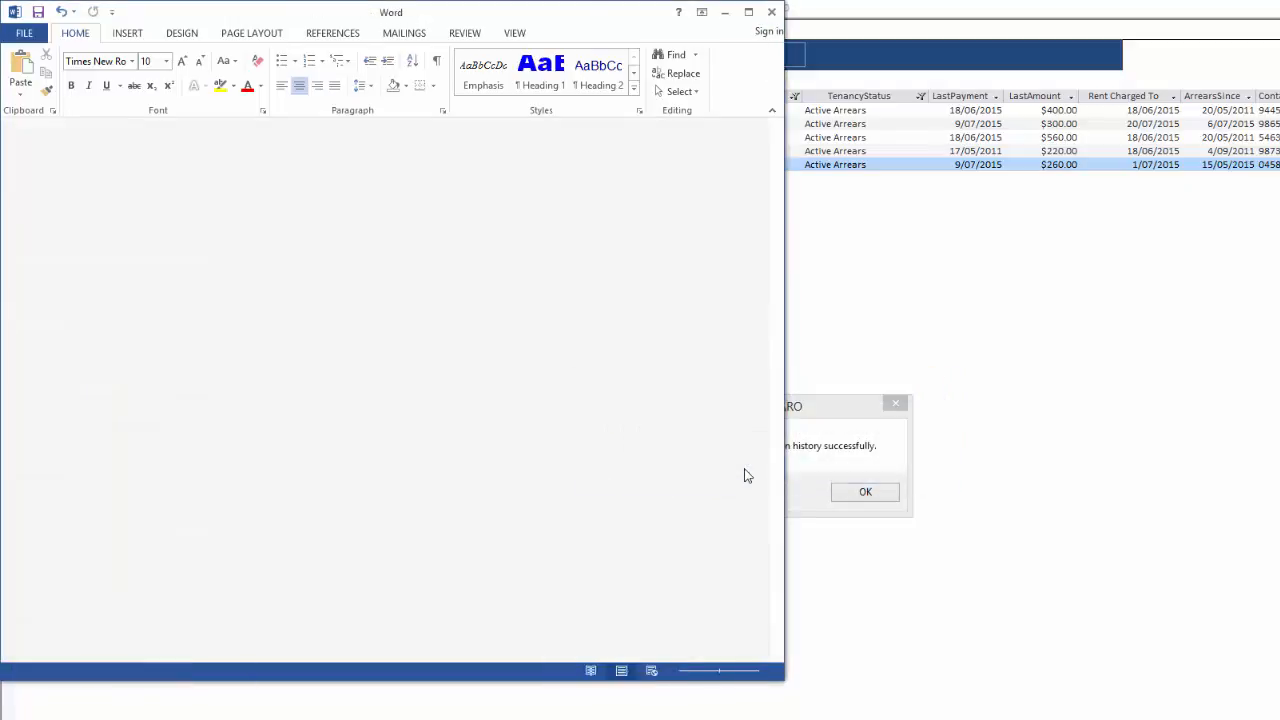
{"action": "left_click", "coordinate": [867, 495]}
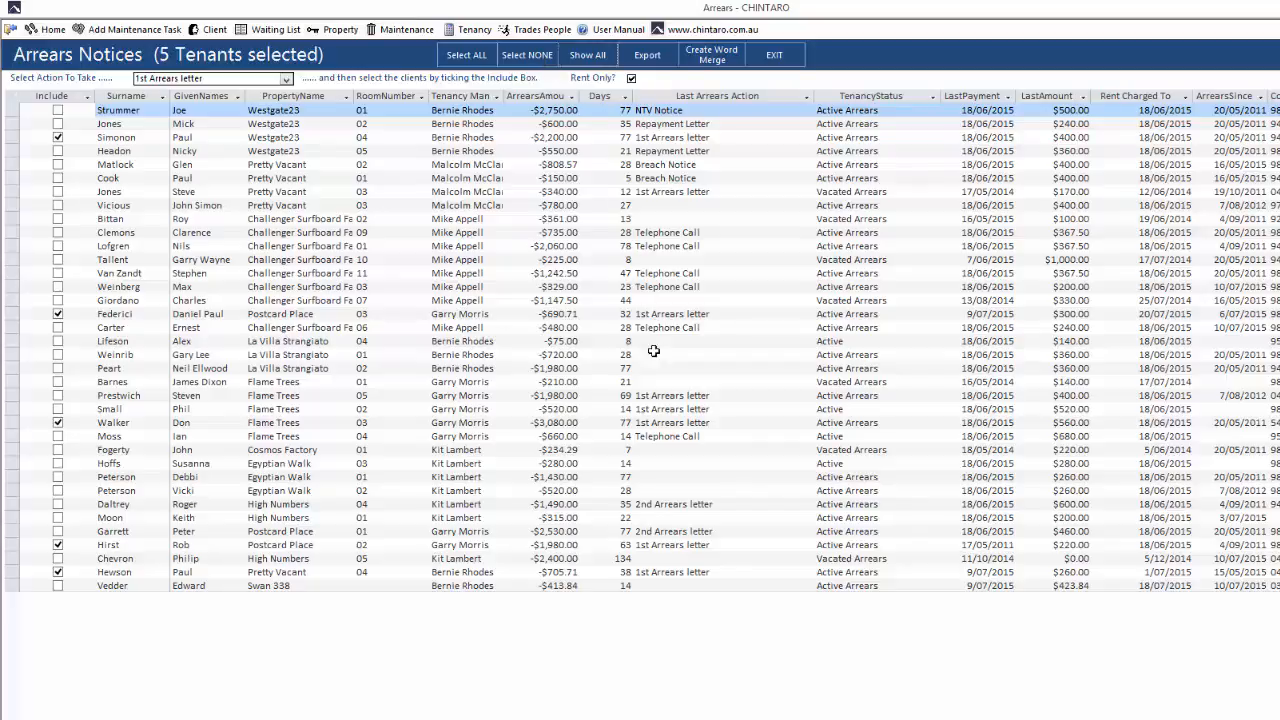
- Review the 1st Arrears letter note in the tenancy of Flame Trees room 03, and return to the arrears list
{"action": "left_click", "coordinate": [663, 423]}
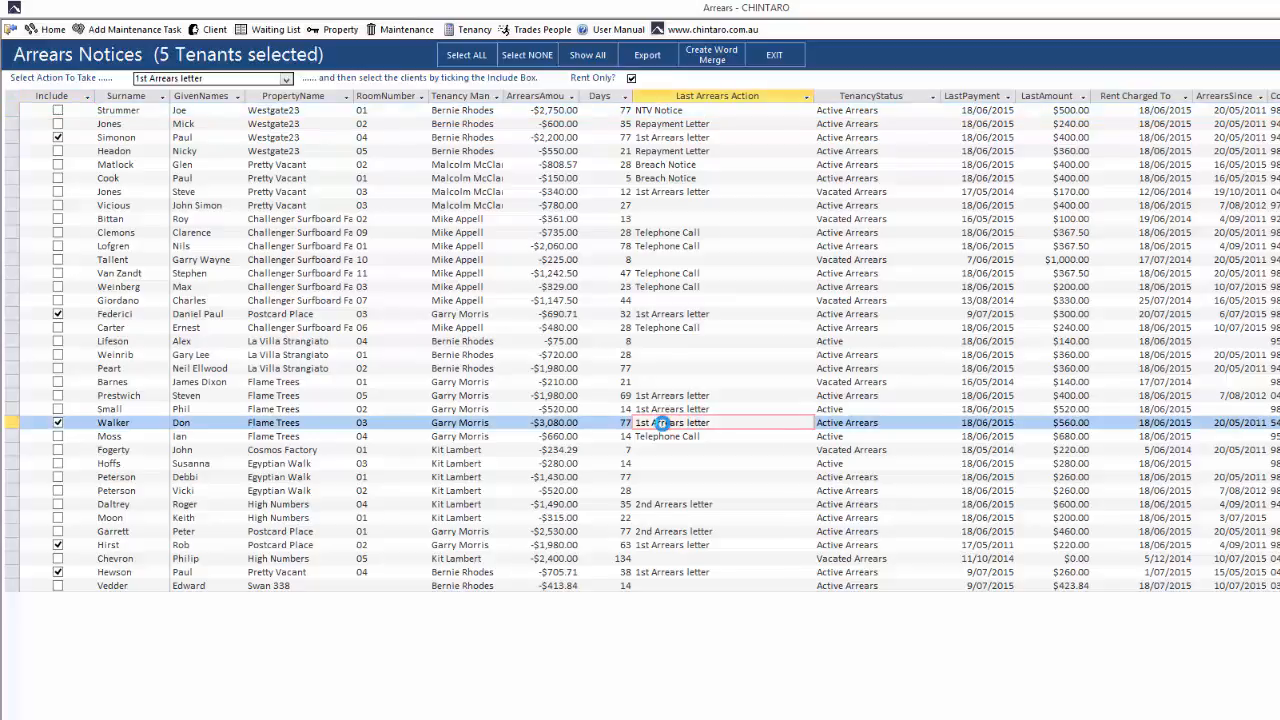
{"action": "double_click", "coordinate": [663, 423]}
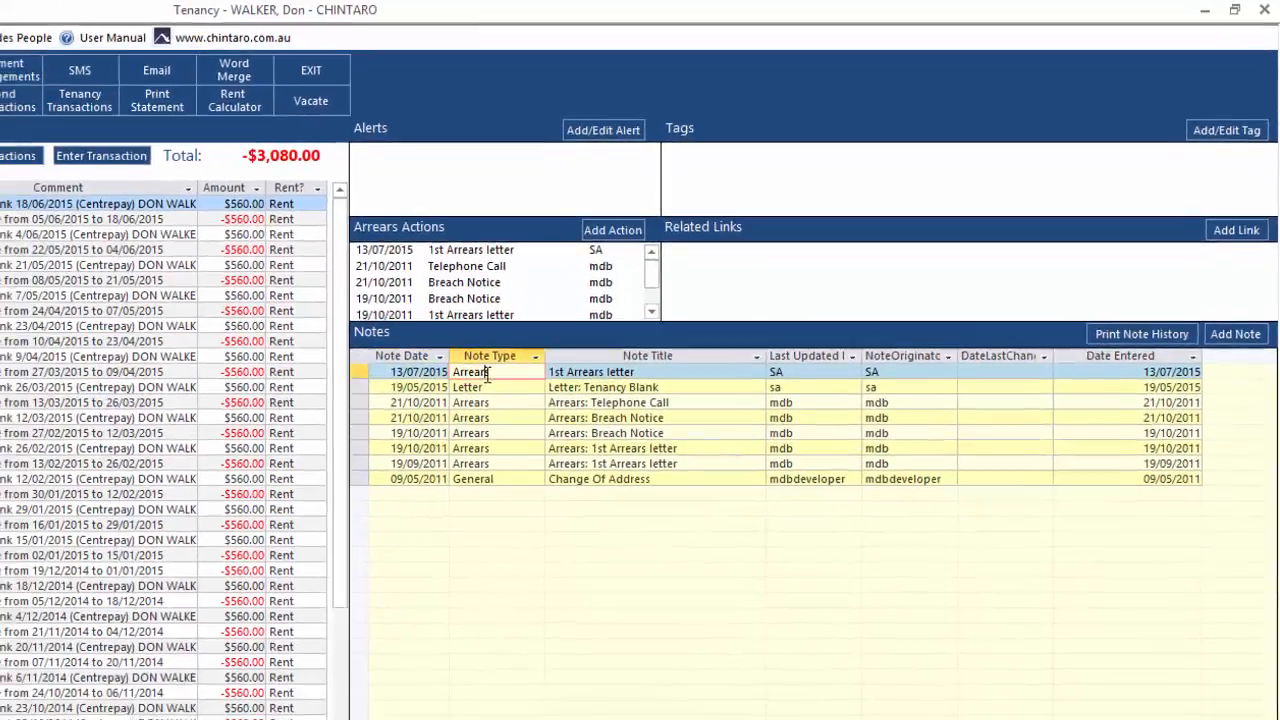
{"action": "double_click", "coordinate": [350, 434]}
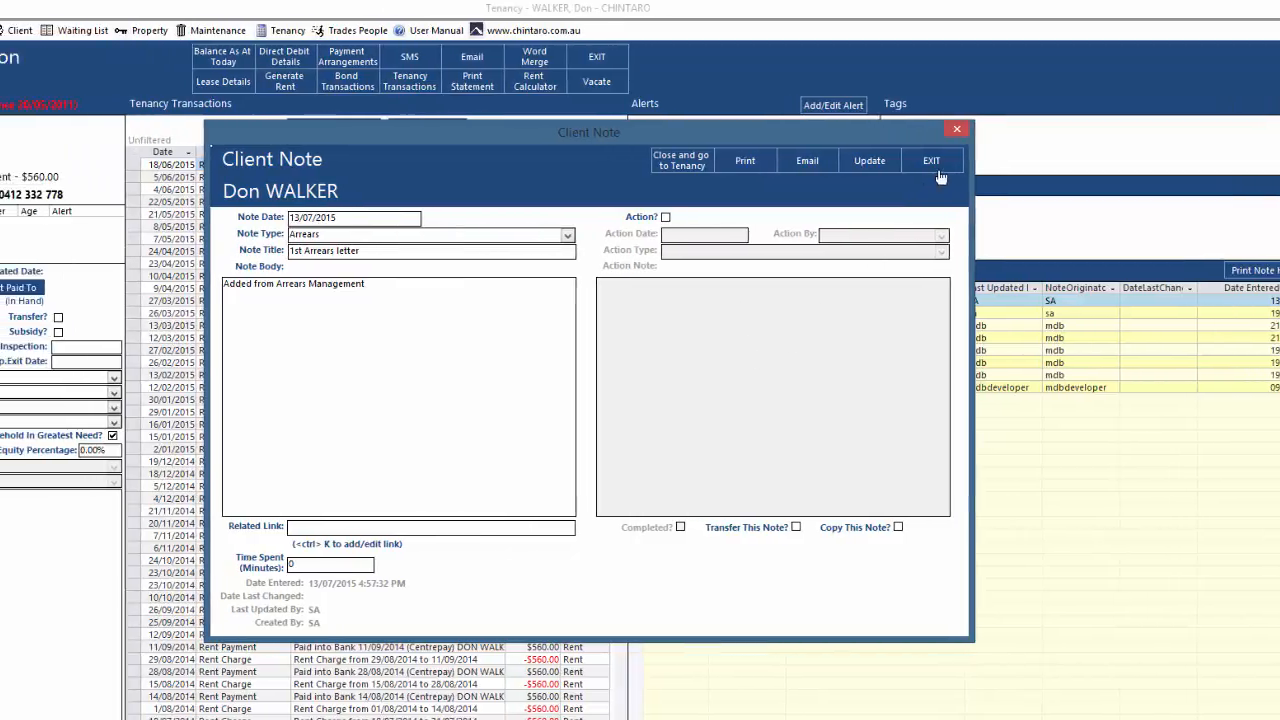
{"action": "left_click", "coordinate": [835, 164]}
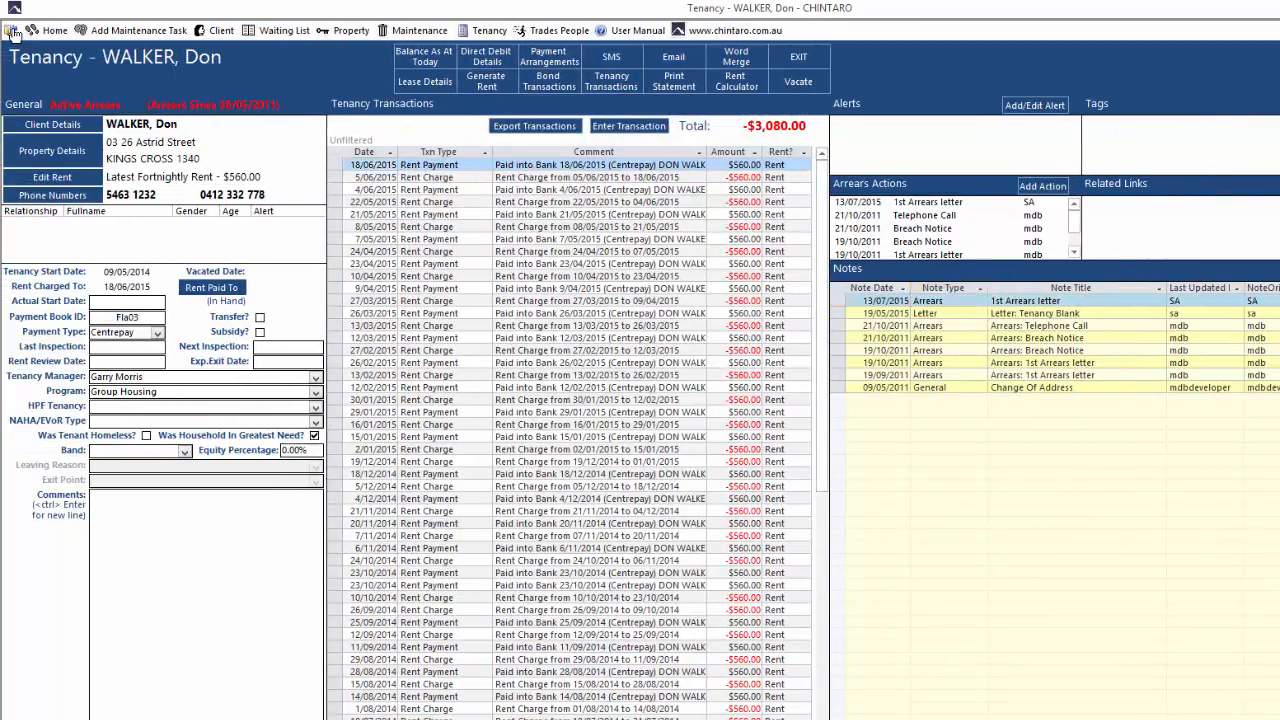
{"action": "left_click", "coordinate": [12, 32]}
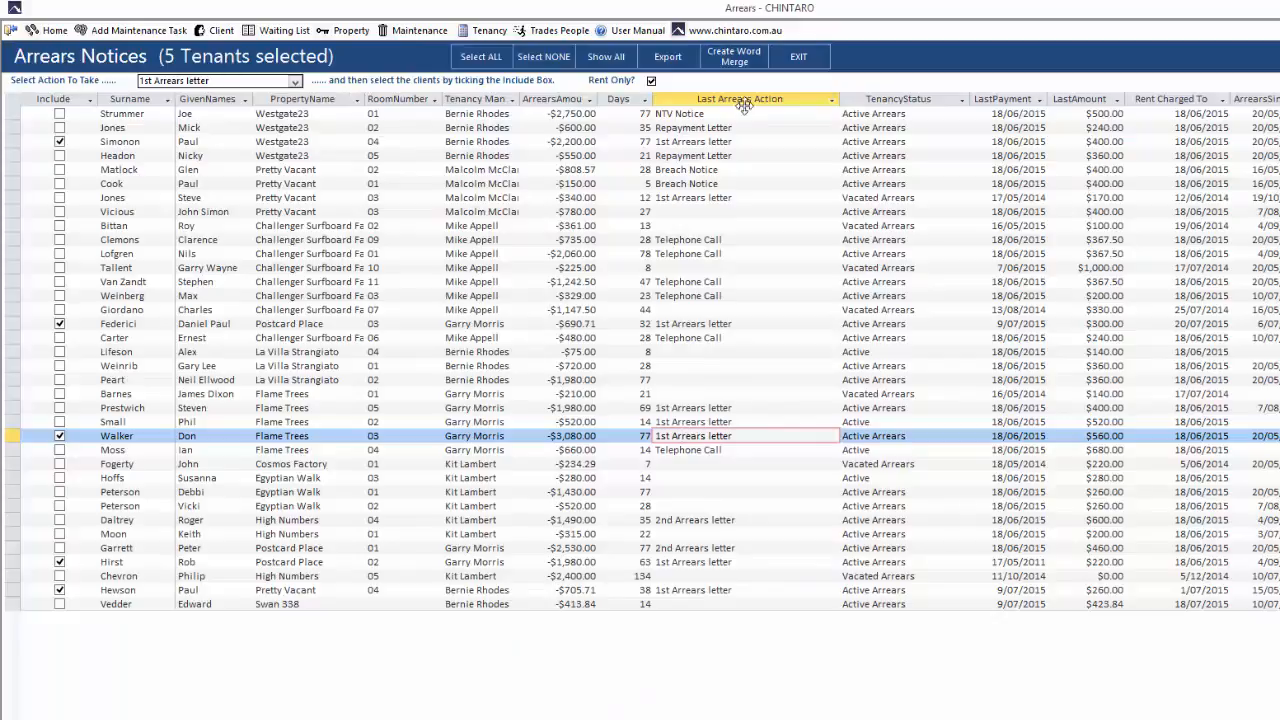
- Filter the full arrears list by tenancy status to show only Active Arrears again
{"action": "left_click", "coordinate": [961, 99]}
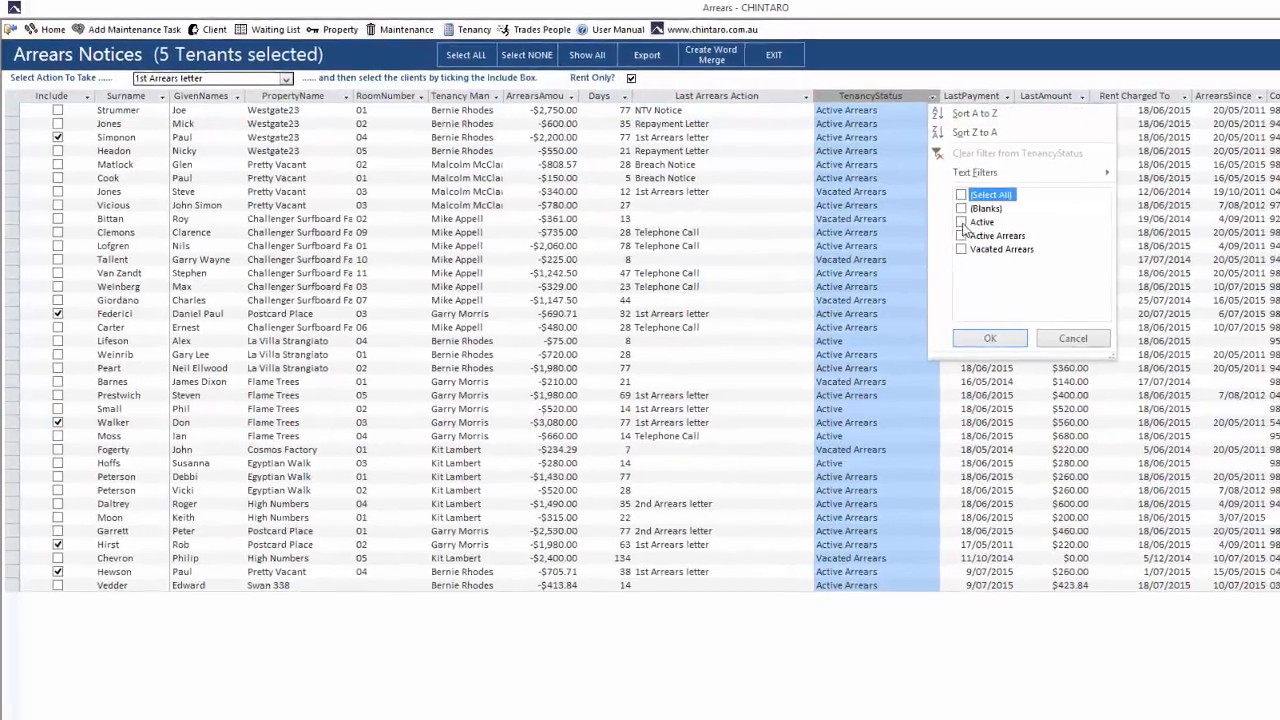
{"action": "left_click", "coordinate": [961, 235]}
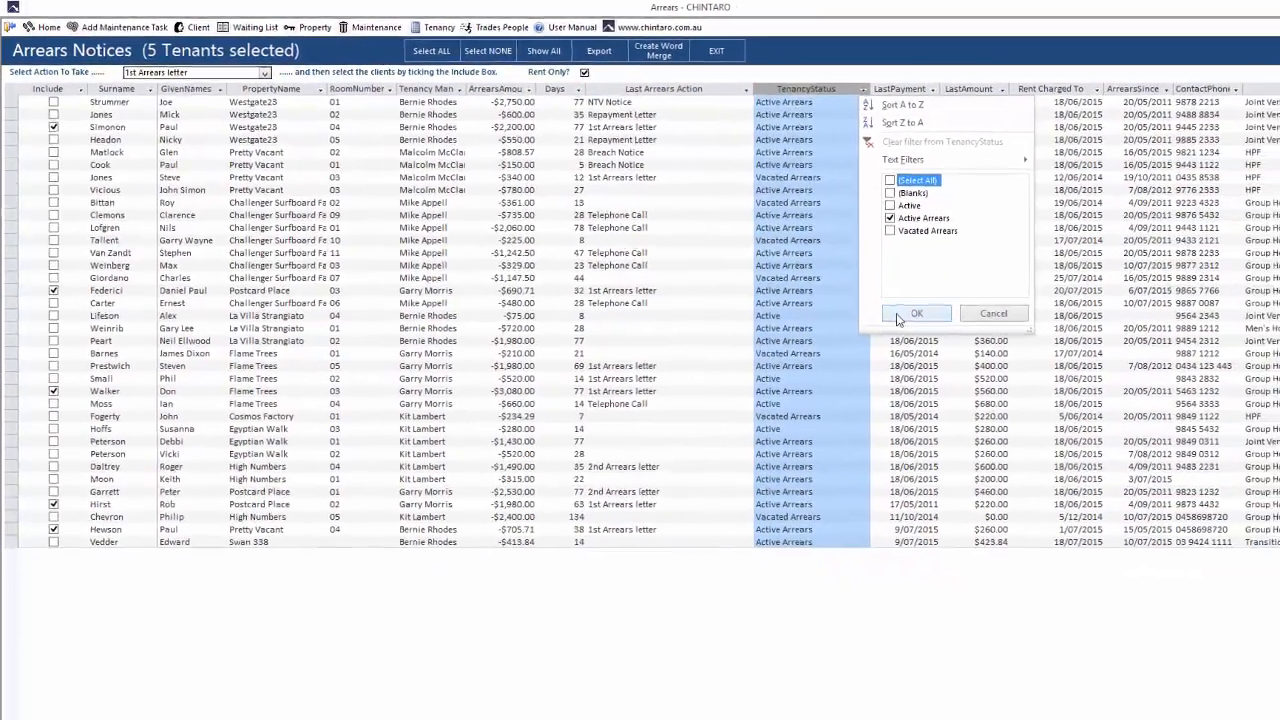
{"action": "left_click", "coordinate": [990, 338]}
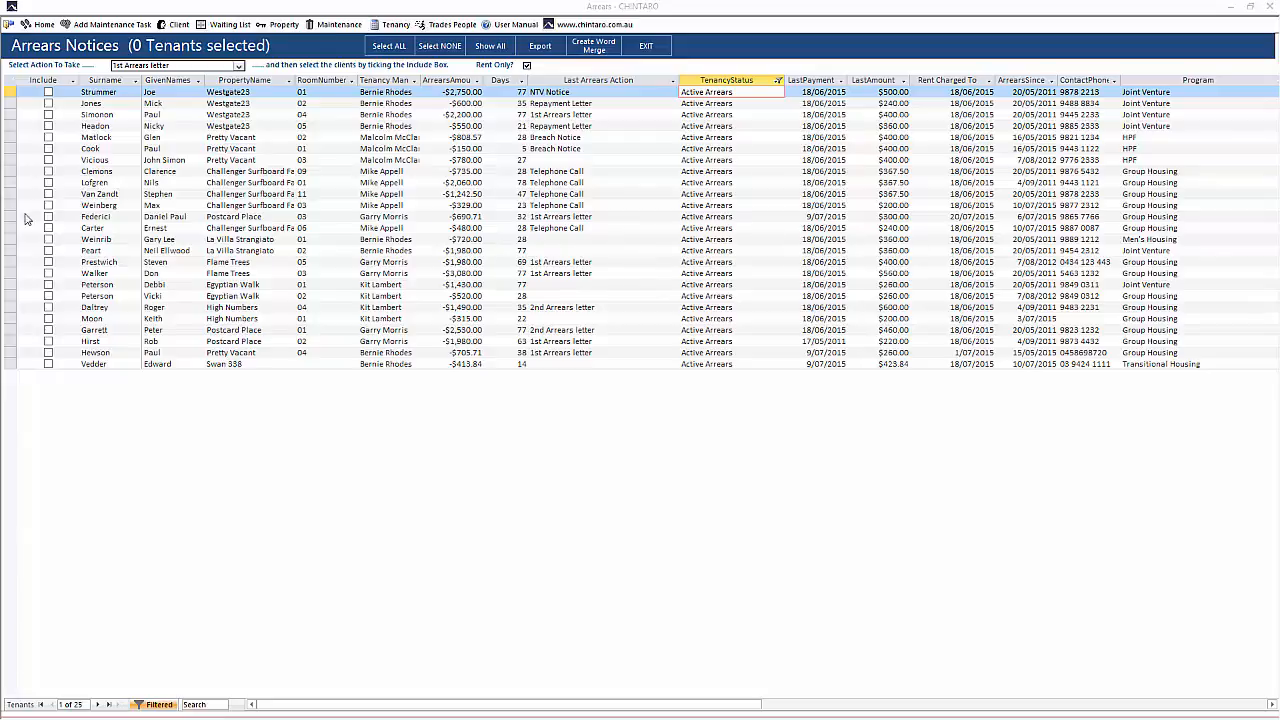
- Review the arrears actions and notes in the tenancy of Postcard Place room 01, and return to the arrears list
{"action": "left_click", "coordinate": [115, 330]}
{"action": "double_click", "coordinate": [115, 330]}
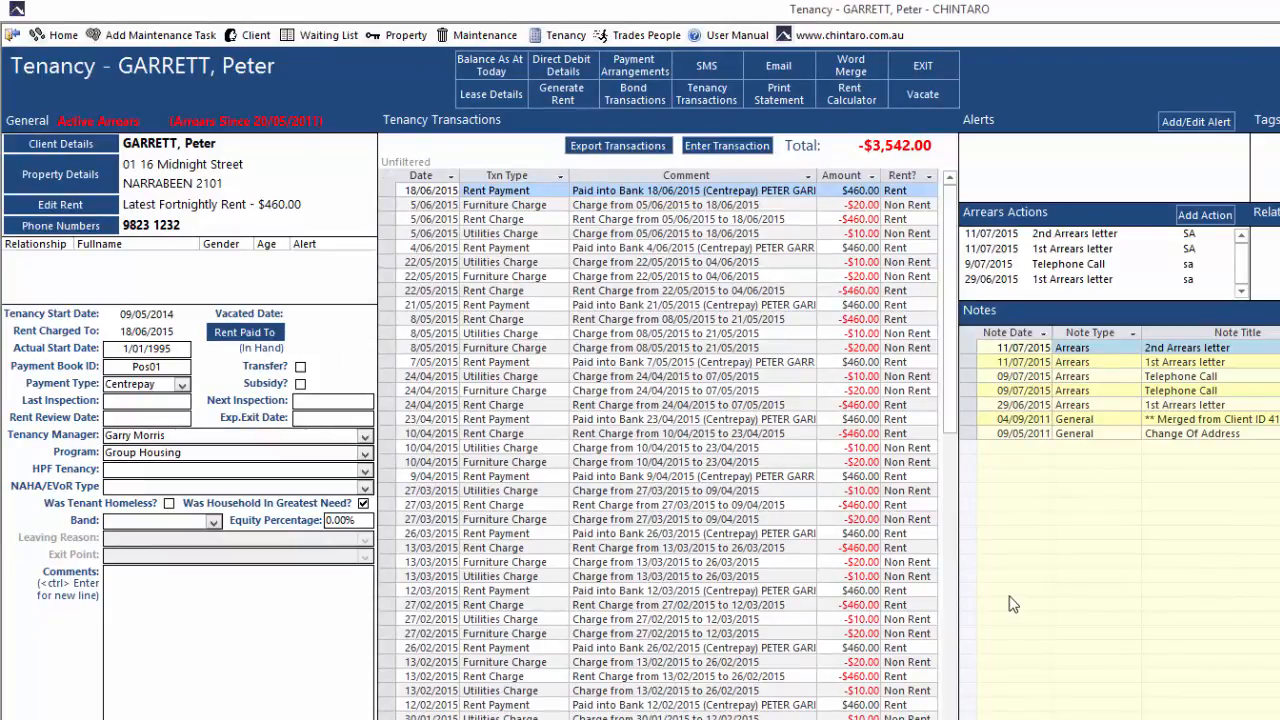
{"action": "left_click", "coordinate": [12, 36]}
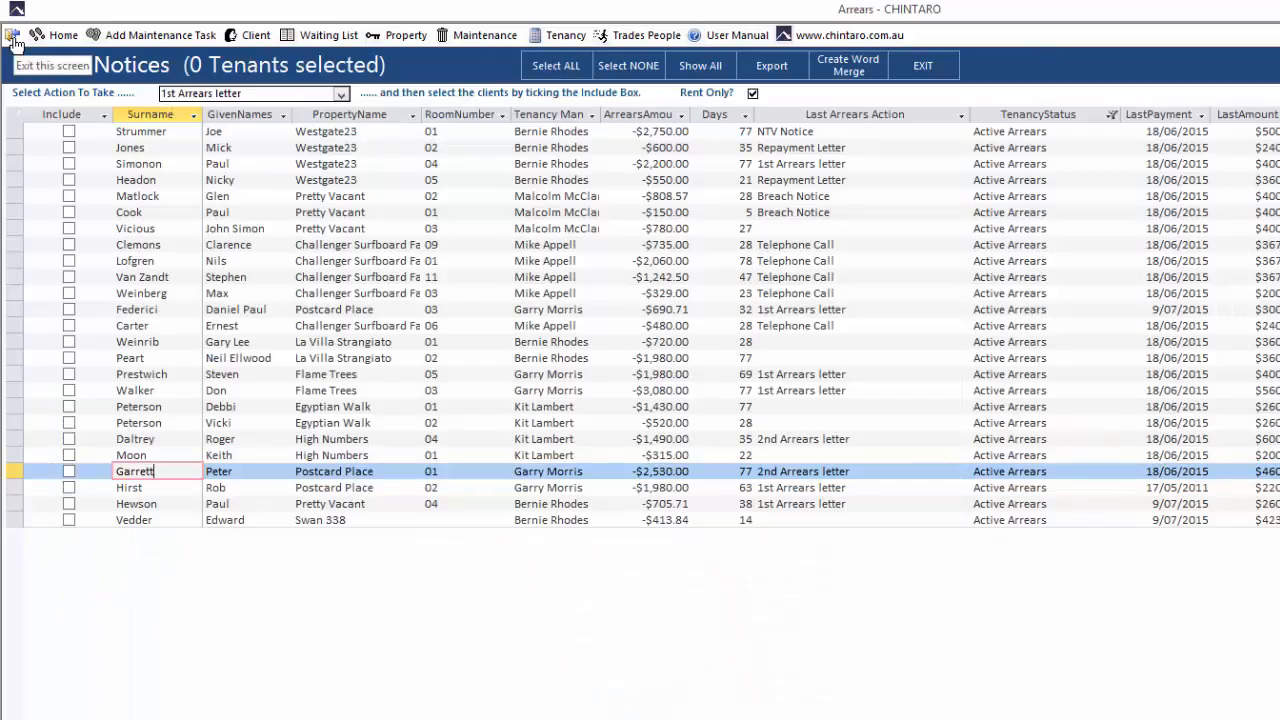
- Create a Breach Notice Word merge for the tenant of Postcard Place room 01 and acknowledge the arrears history update
{"action": "left_click", "coordinate": [341, 93]}
{"action": "left_click", "coordinate": [316, 138]}
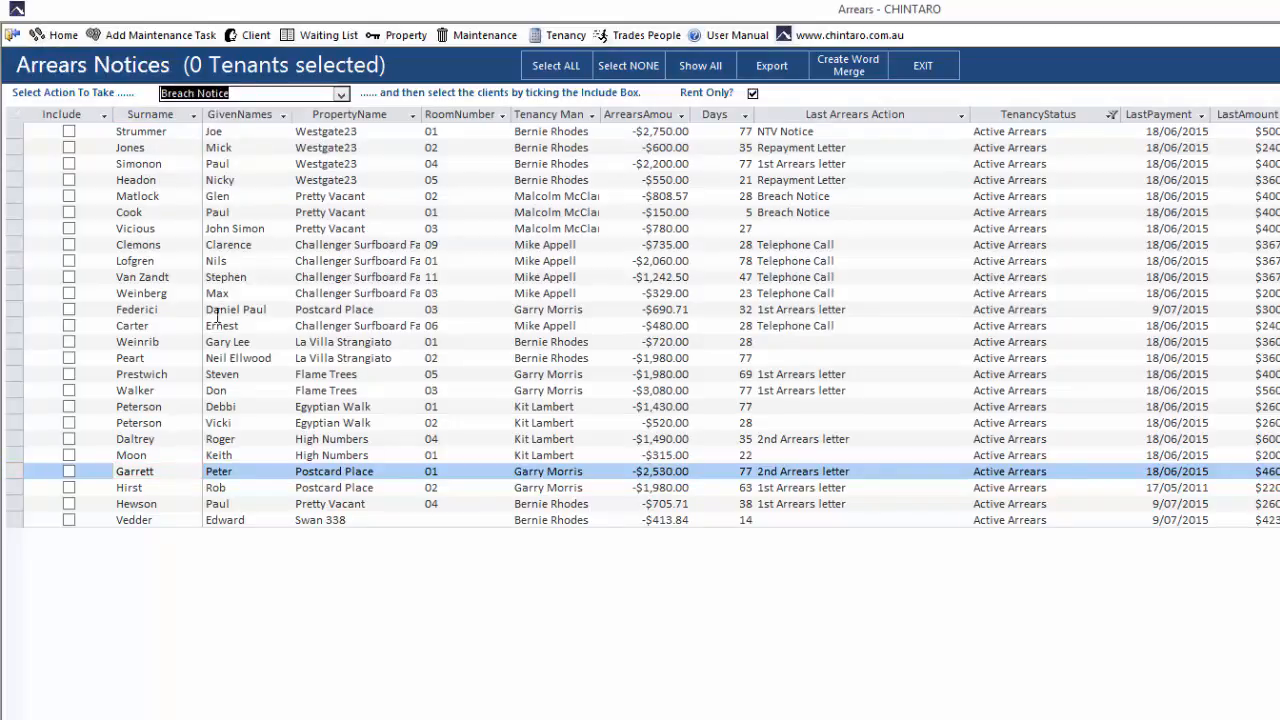
{"action": "left_click", "coordinate": [69, 473]}
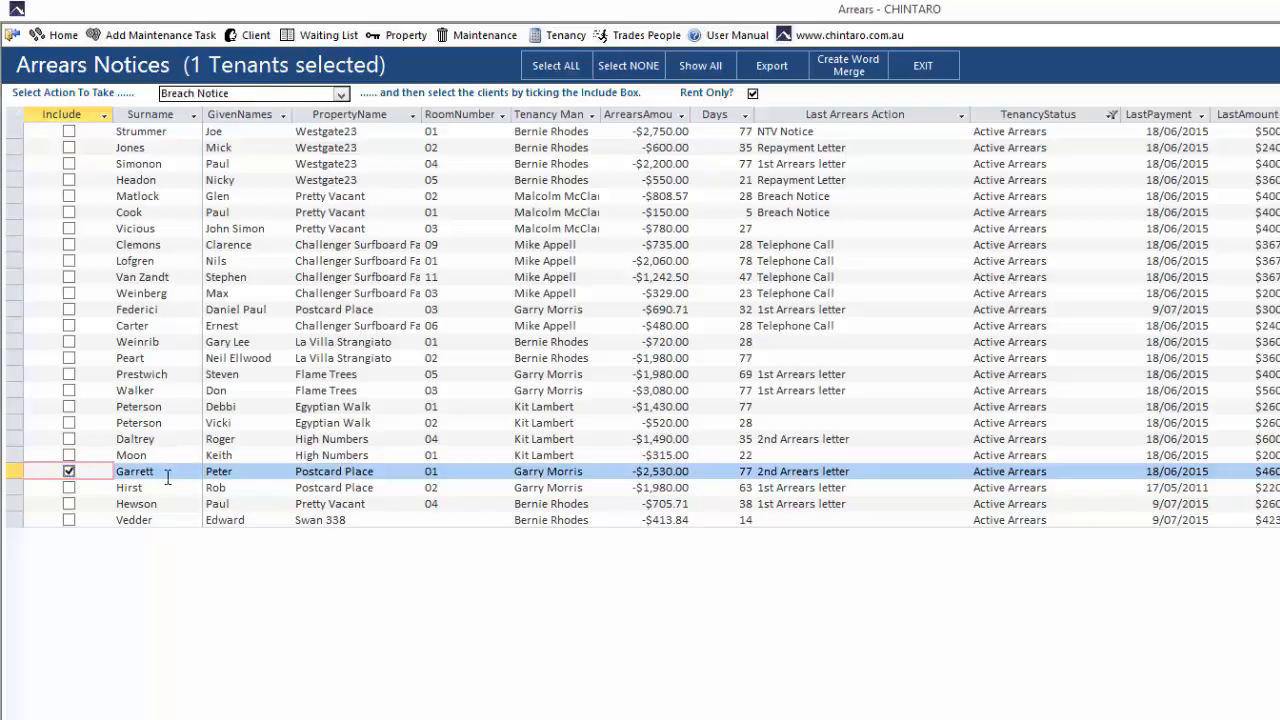
{"action": "left_click", "coordinate": [850, 73]}
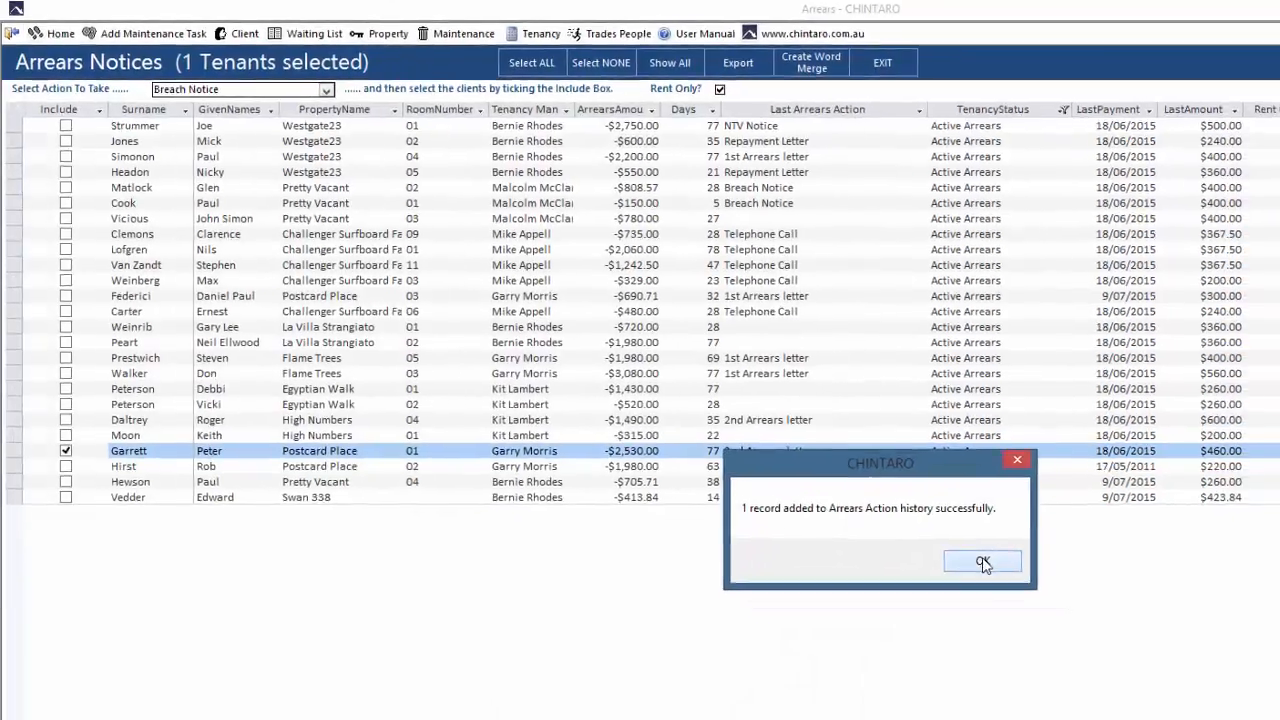
{"action": "left_click", "coordinate": [1027, 584]}
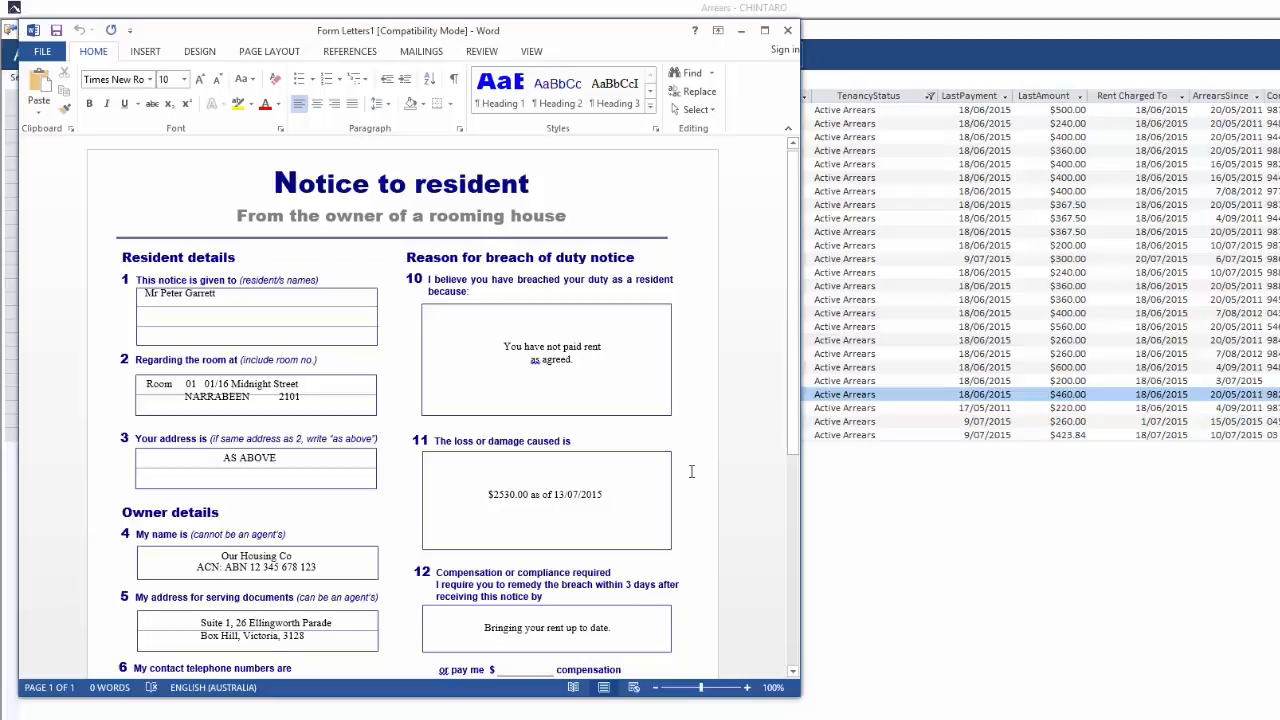
- Read through the merged breach notice for the Postcard Place room 01 tenant and close the document without saving
{"action": "scroll", "coordinate": [691, 471], "scroll_direction": "down", "scroll_amount": 4}
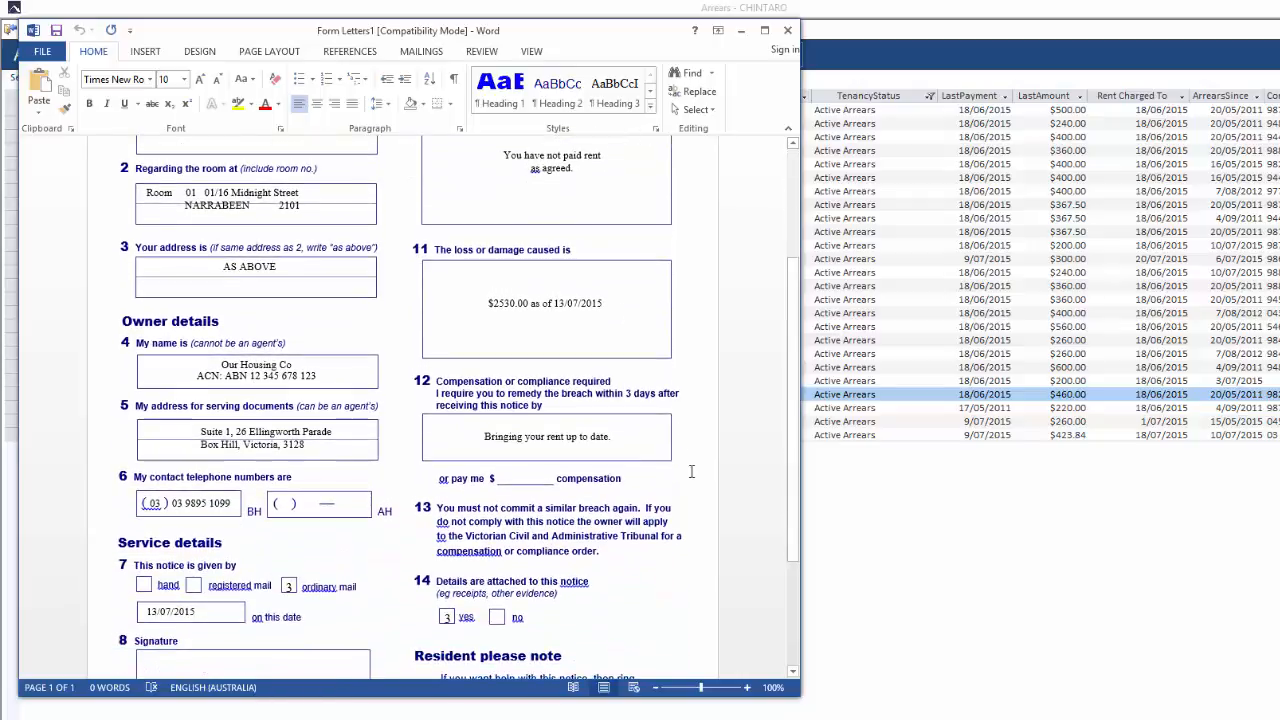
{"action": "scroll", "coordinate": [694, 471], "scroll_direction": "down", "scroll_amount": 4}
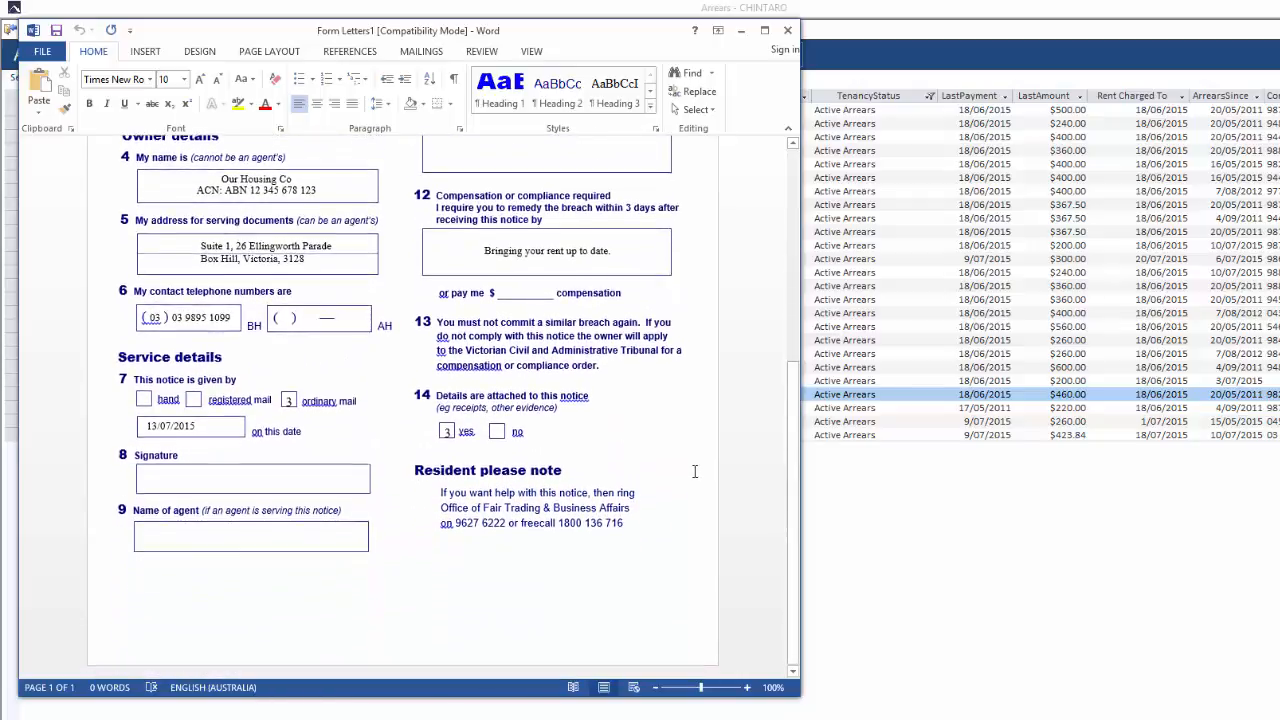
{"action": "scroll", "coordinate": [694, 471], "scroll_direction": "up", "scroll_amount": 8}
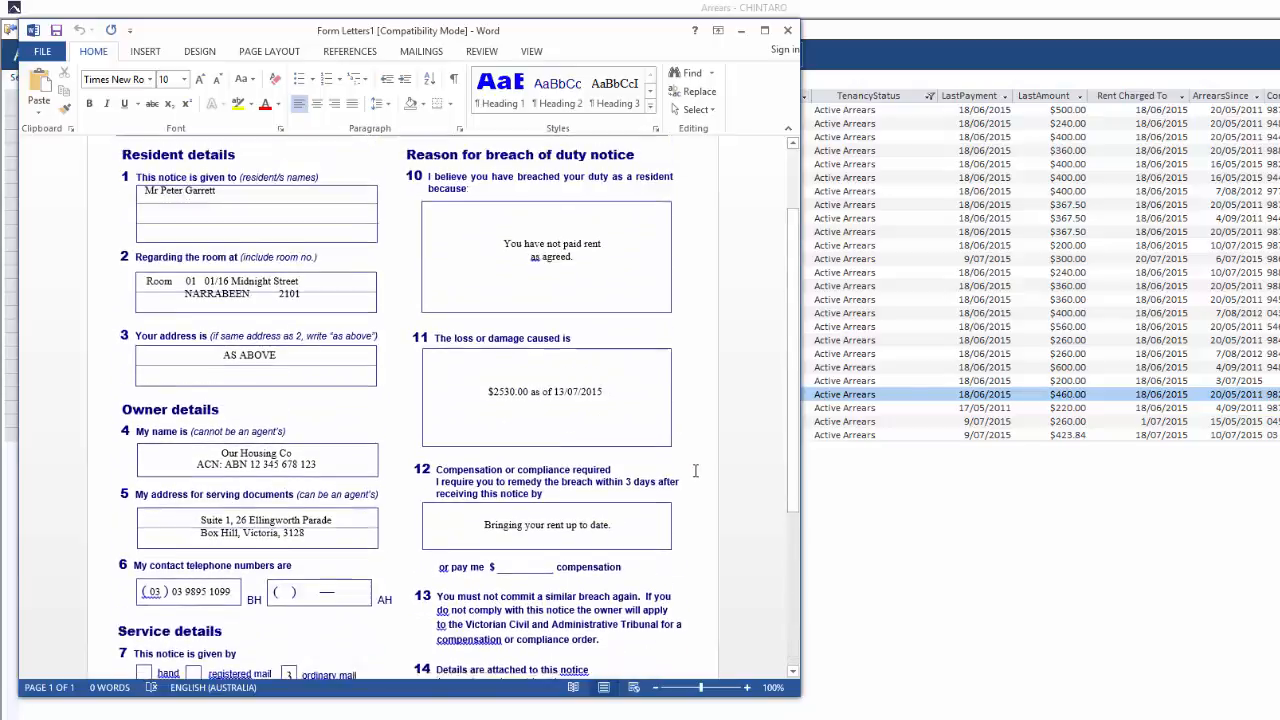
{"action": "left_click", "coordinate": [787, 30]}
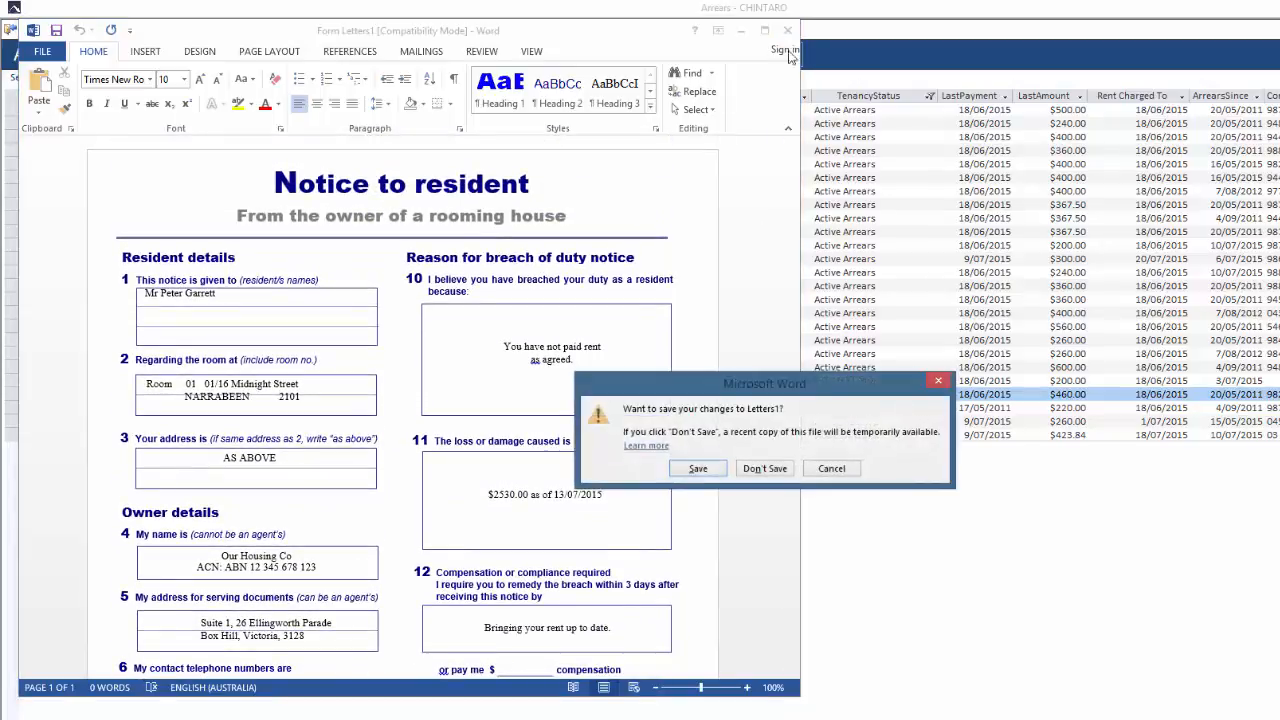
{"action": "left_click", "coordinate": [783, 469]}
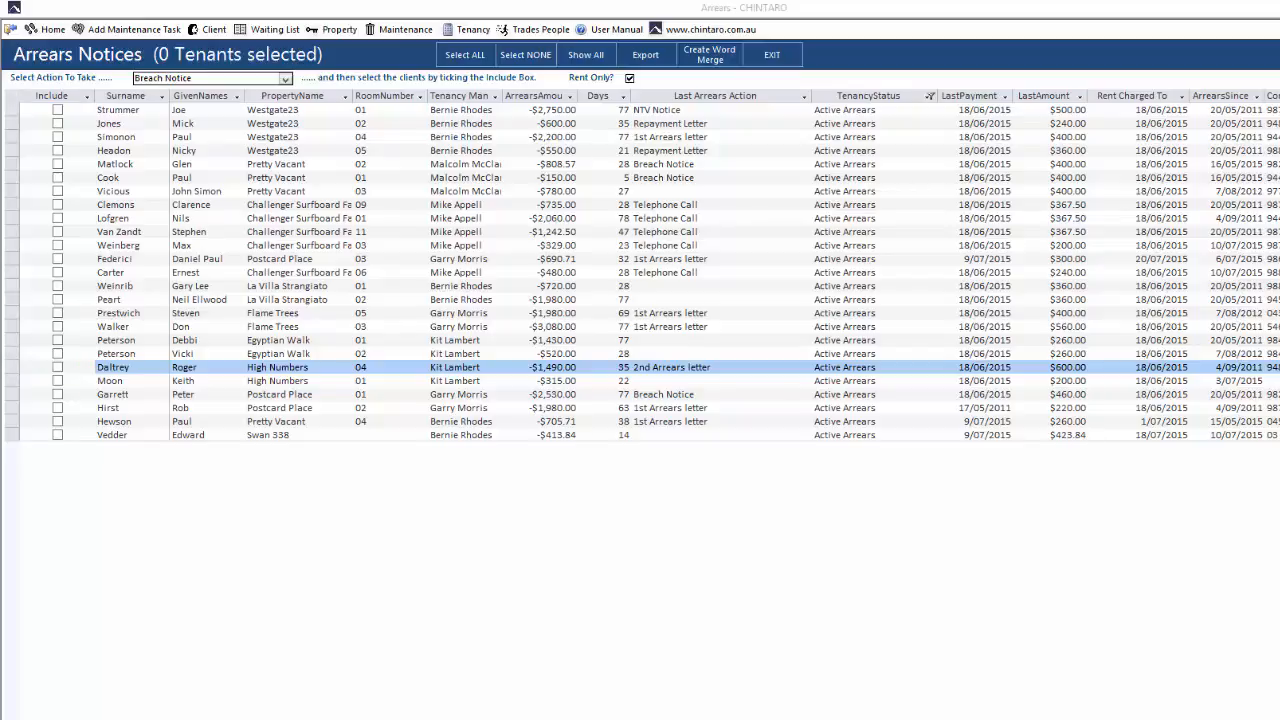
- Create an NTV Notice Word merge for the tenant of High Numbers room 04, replacing the invalid RentPaidToDate merge field with Days
{"action": "left_click", "coordinate": [286, 80]}
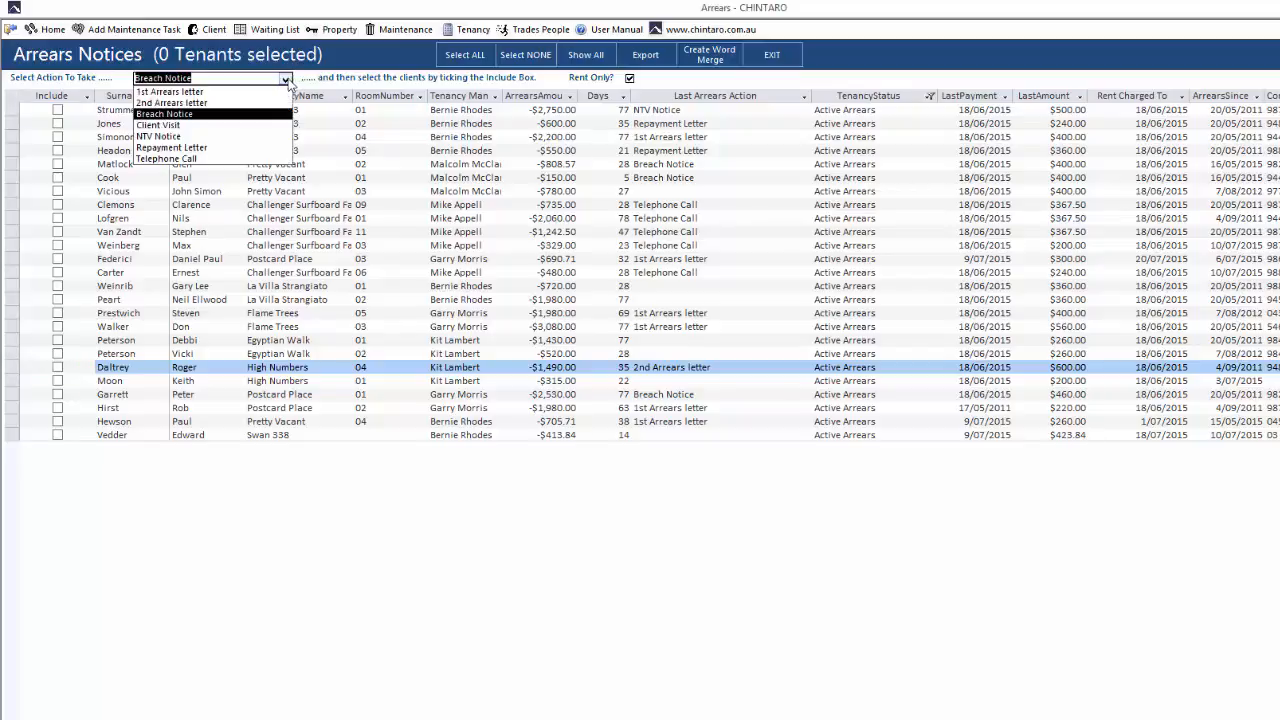
{"action": "left_click", "coordinate": [263, 136]}
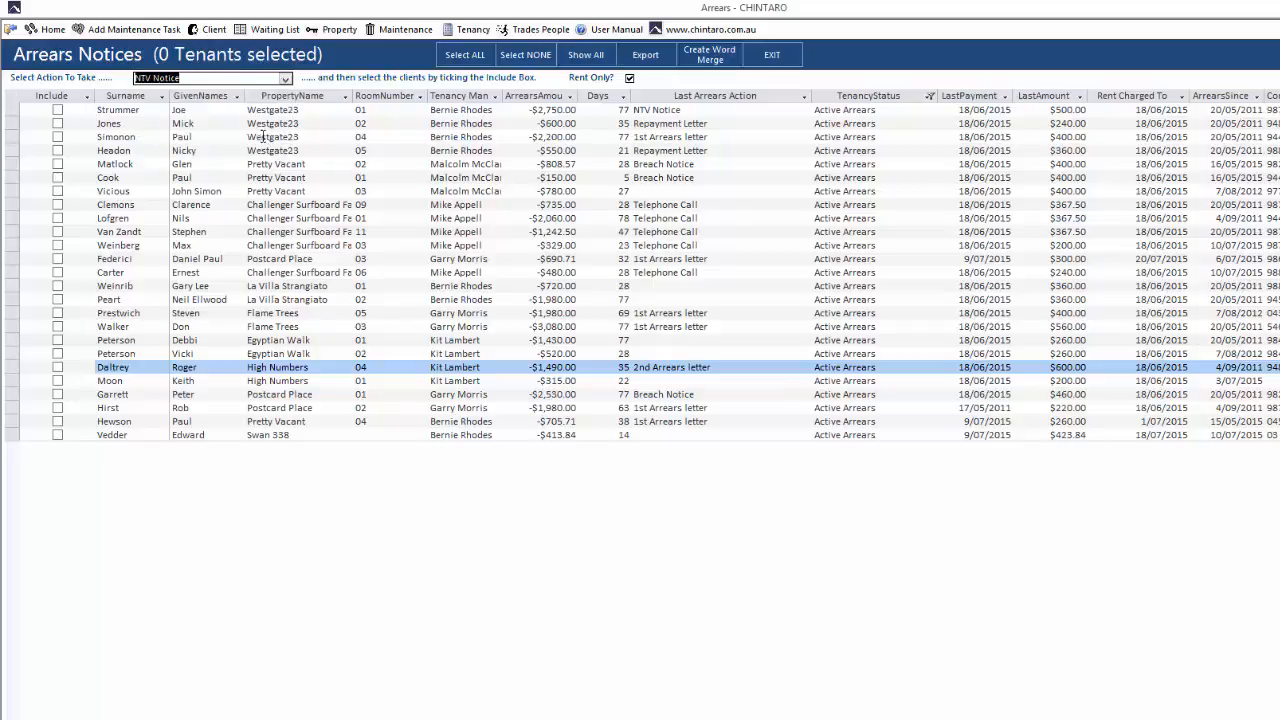
{"action": "left_click", "coordinate": [238, 80]}
{"action": "left_click", "coordinate": [58, 368]}
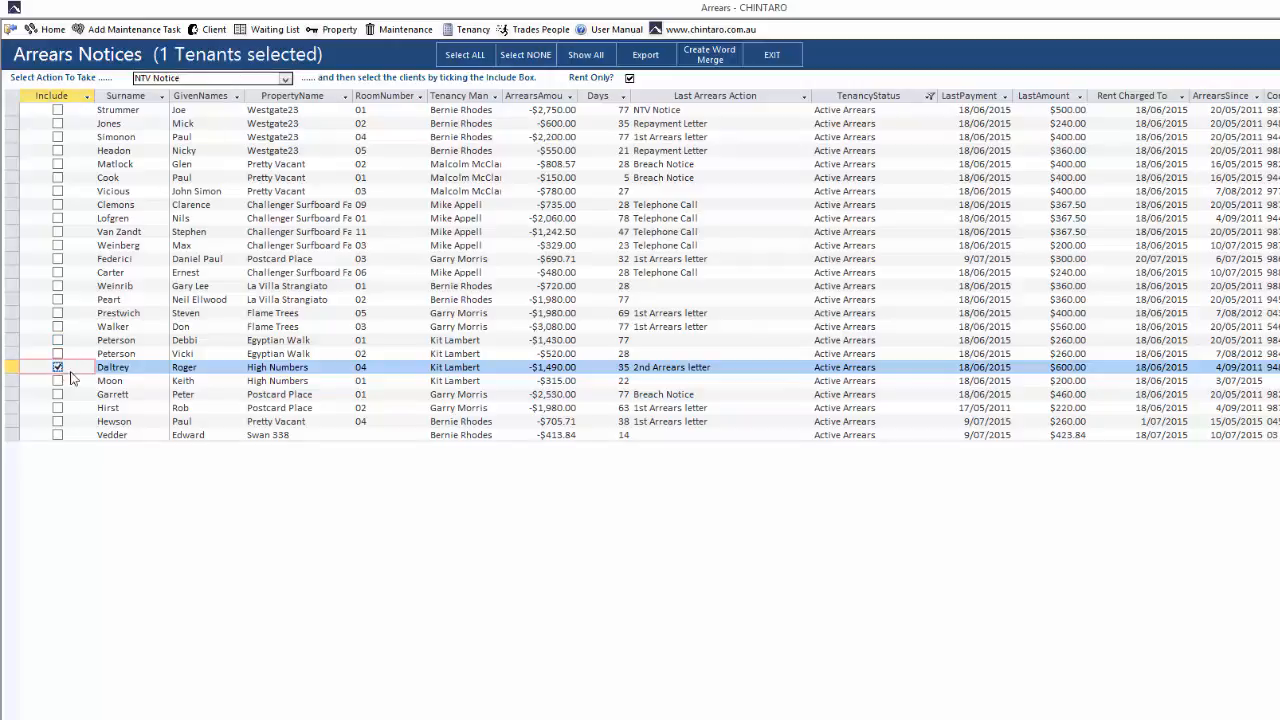
{"action": "left_click", "coordinate": [708, 58]}
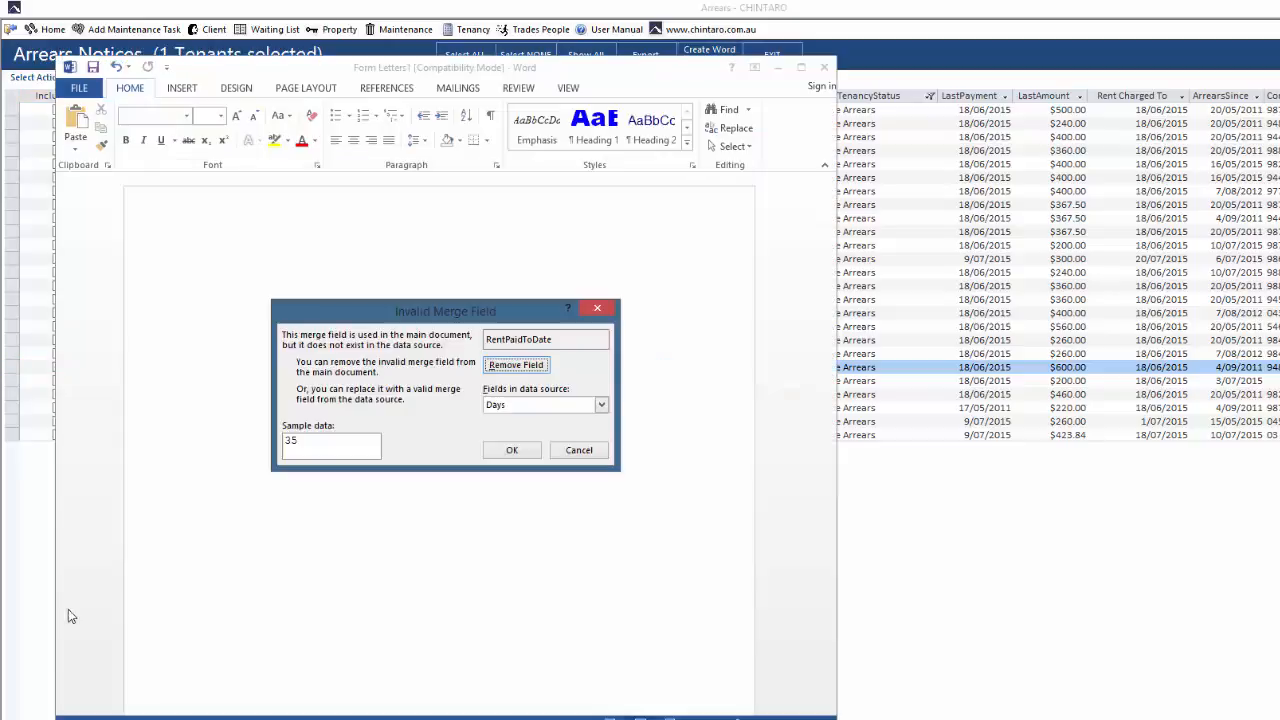
{"action": "left_click", "coordinate": [519, 451]}
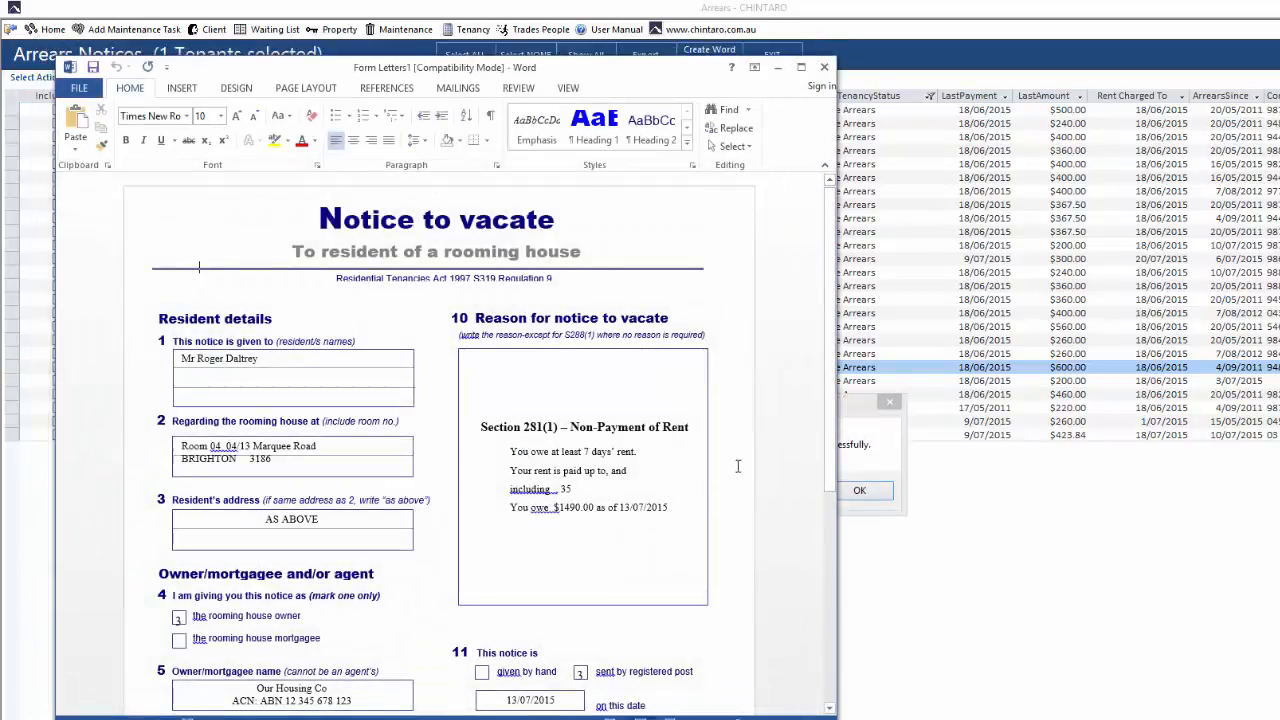
- Review the merged notice to vacate, minimise the document, and acknowledge the arrears action history update
{"action": "scroll", "coordinate": [737, 466], "scroll_direction": "down", "scroll_amount": 3}
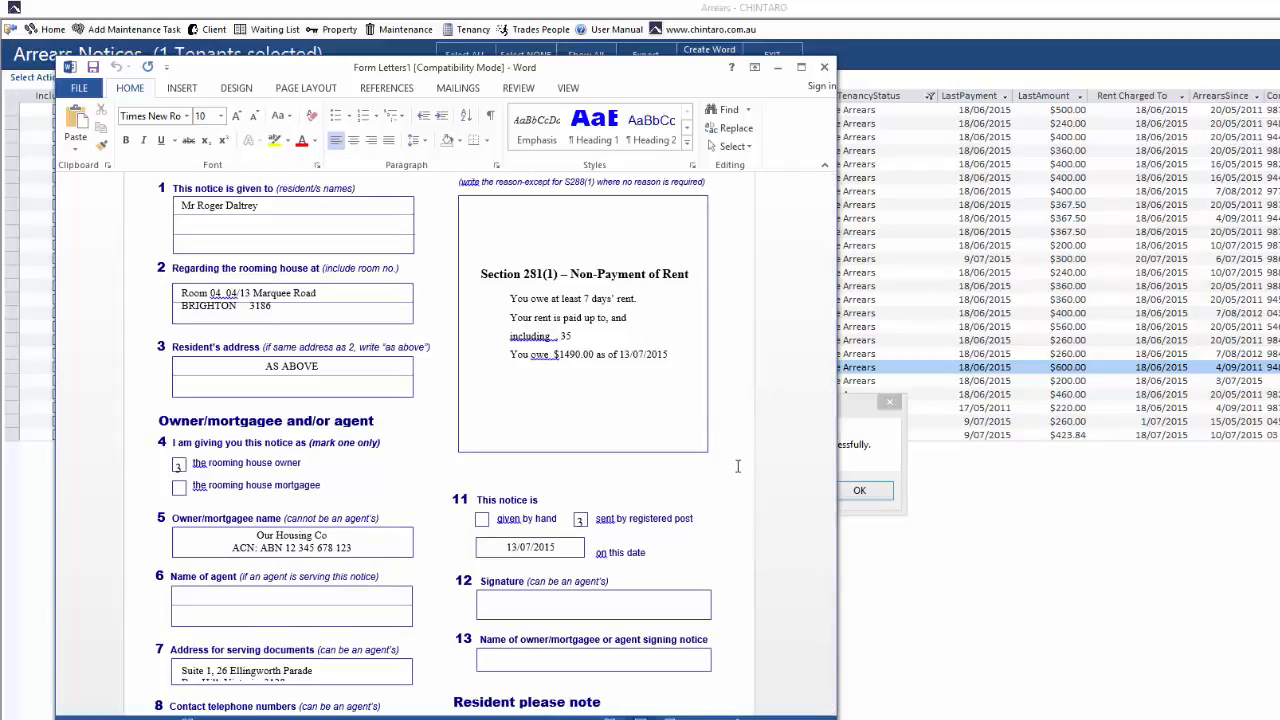
{"action": "scroll", "coordinate": [737, 466], "scroll_direction": "up", "scroll_amount": 3}
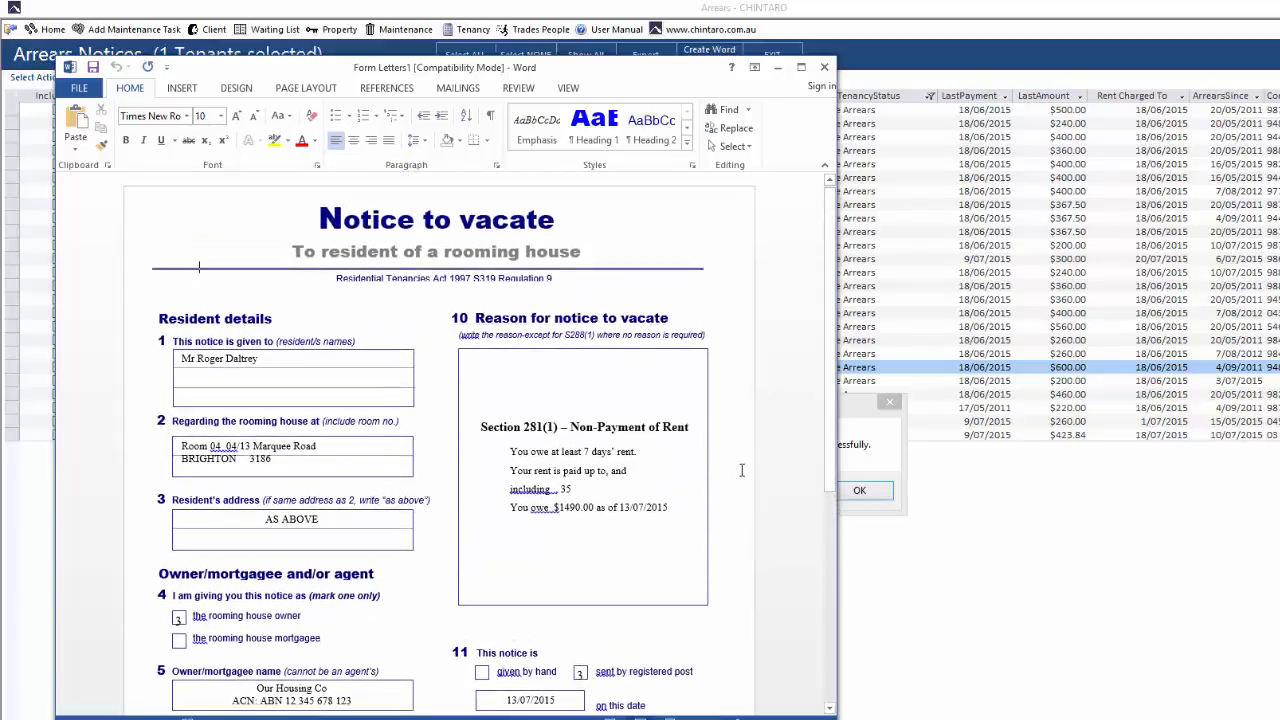
{"action": "left_click", "coordinate": [777, 68]}
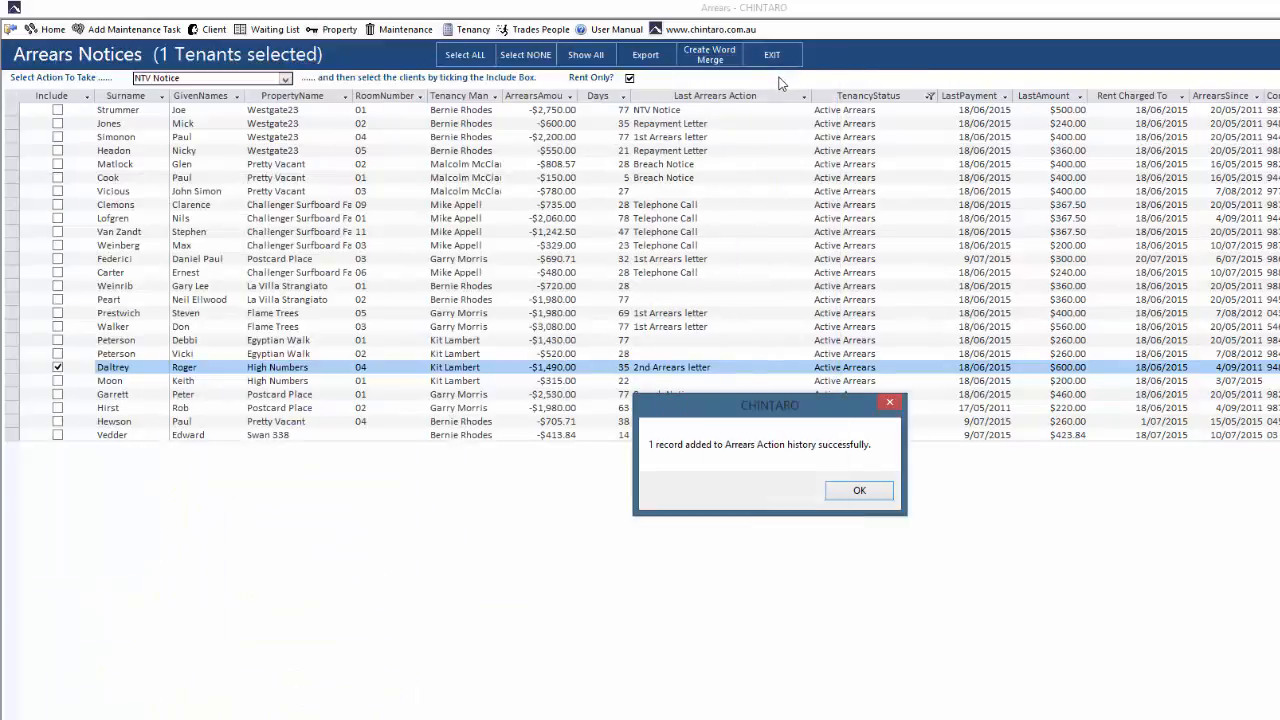
{"action": "left_click", "coordinate": [860, 490]}
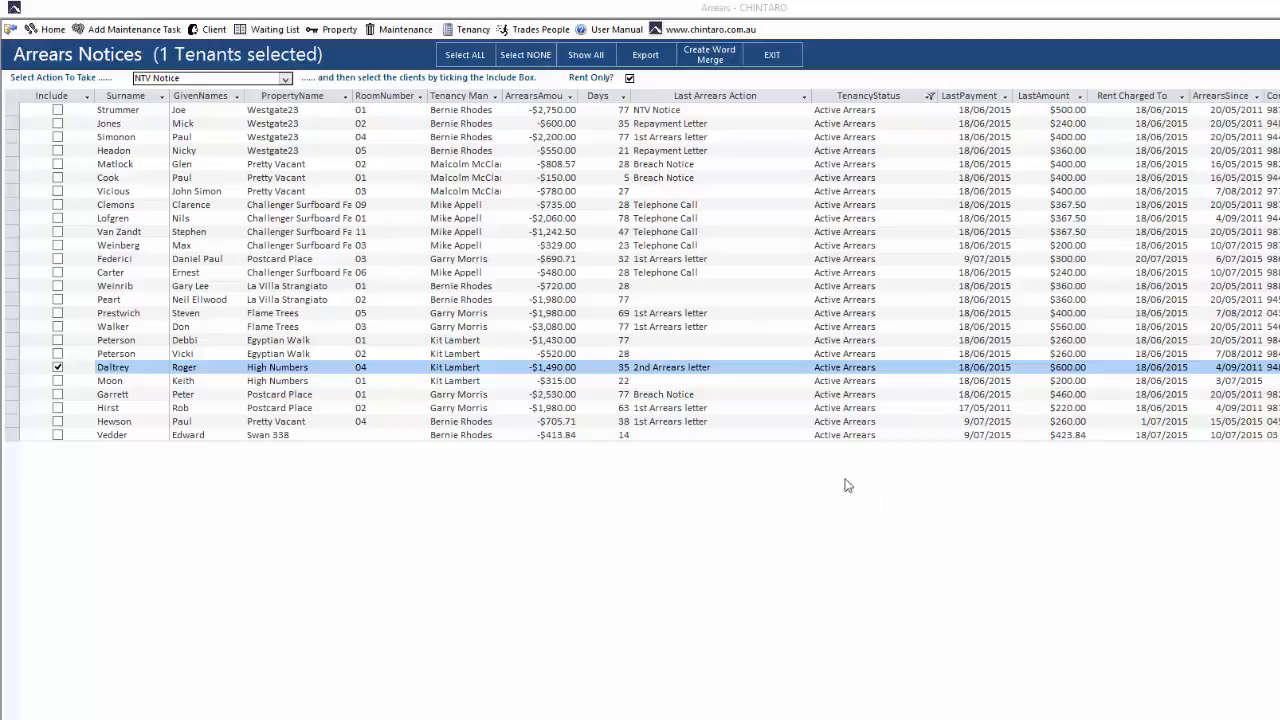
- Check the available arrears actions, and display the Arrears Action reference table from the system maintenance reference data
{"action": "left_click", "coordinate": [286, 79]}
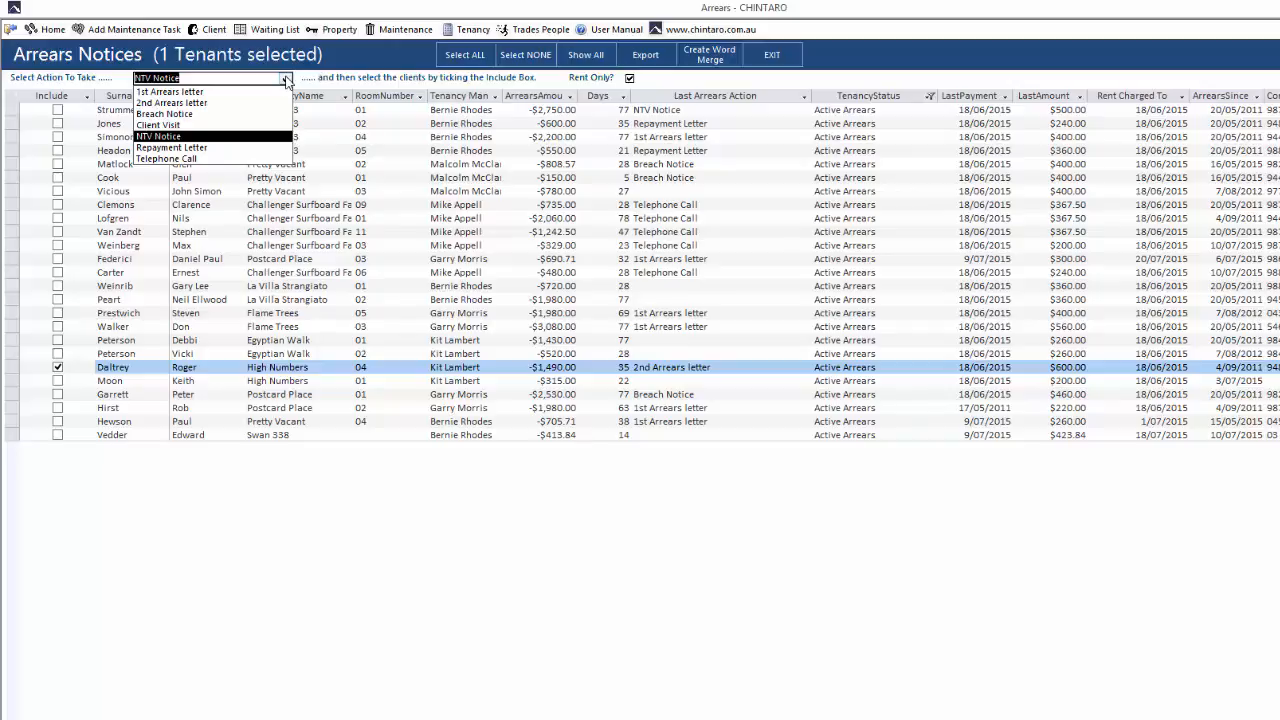
{"action": "left_click", "coordinate": [287, 81]}
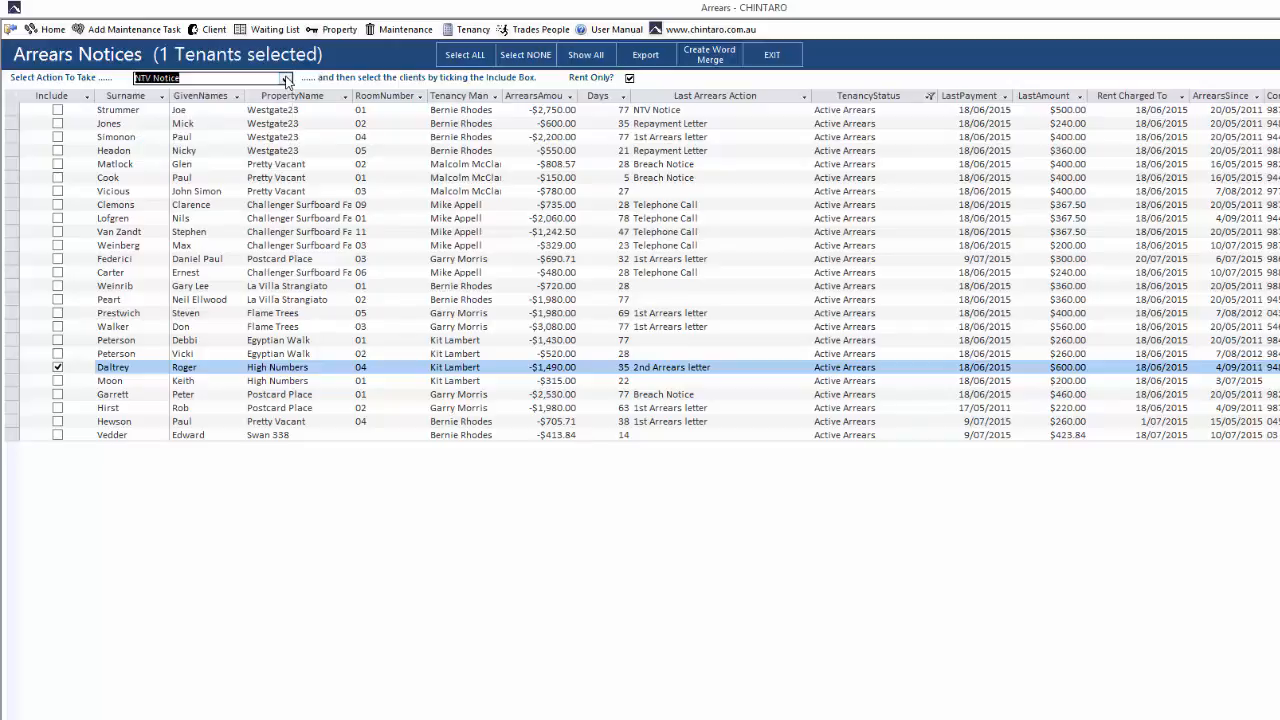
{"action": "left_click", "coordinate": [51, 33]}
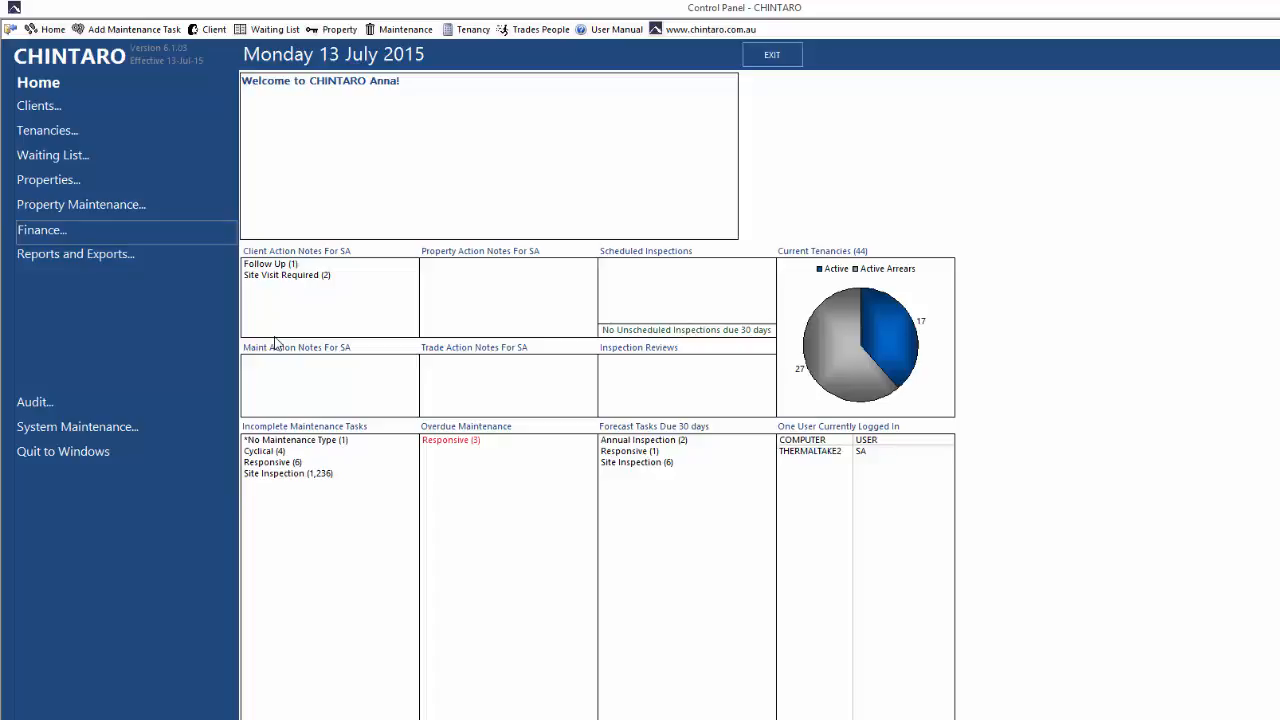
{"action": "left_click", "coordinate": [169, 436]}
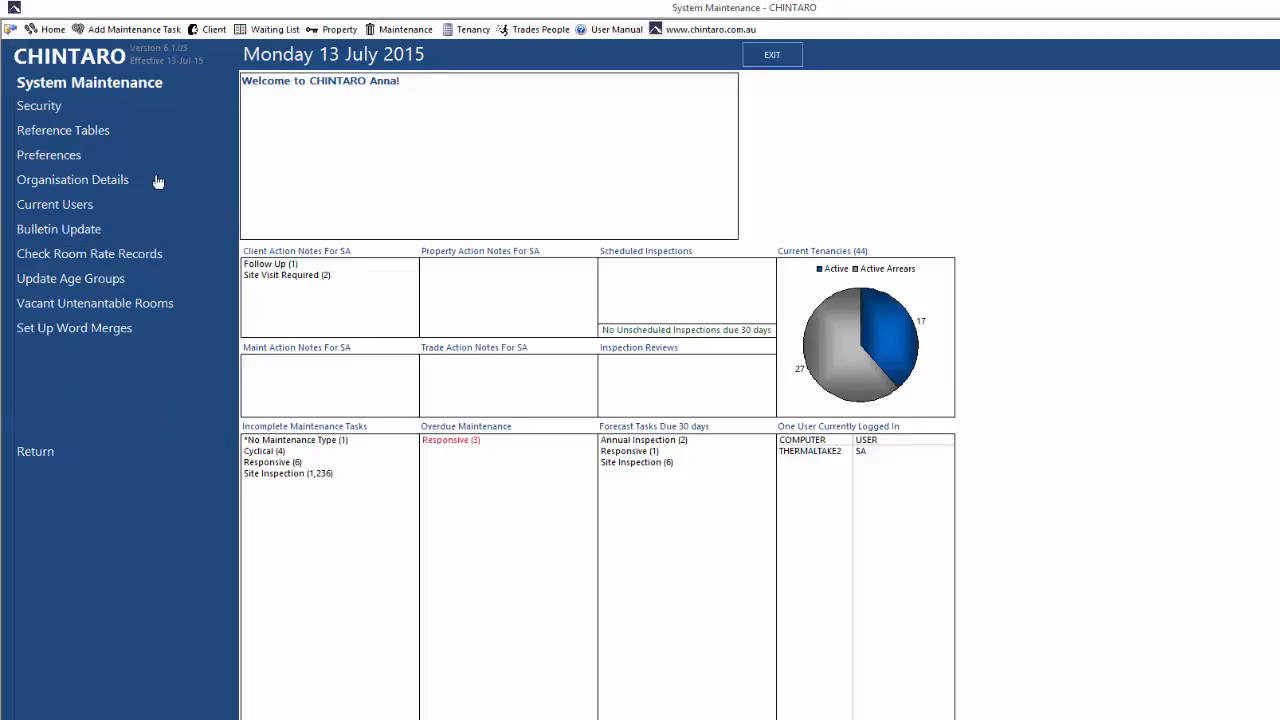
{"action": "left_click", "coordinate": [157, 133]}
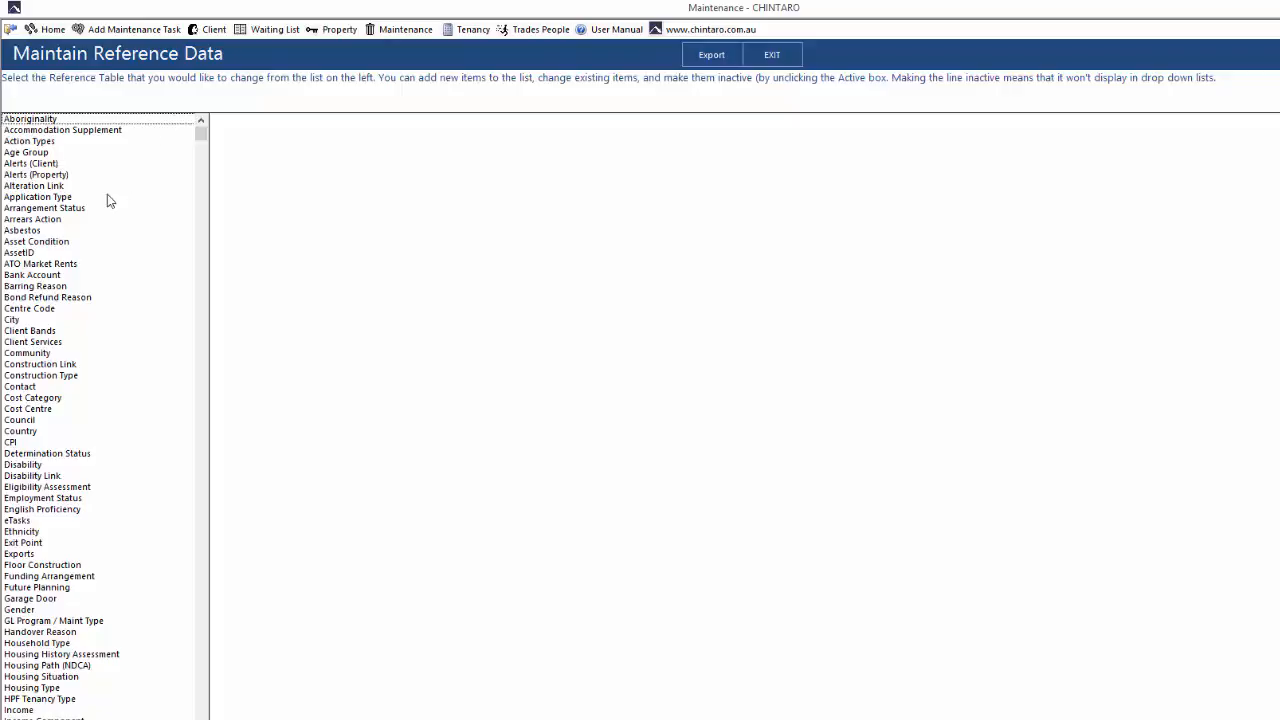
{"action": "left_click", "coordinate": [73, 220]}
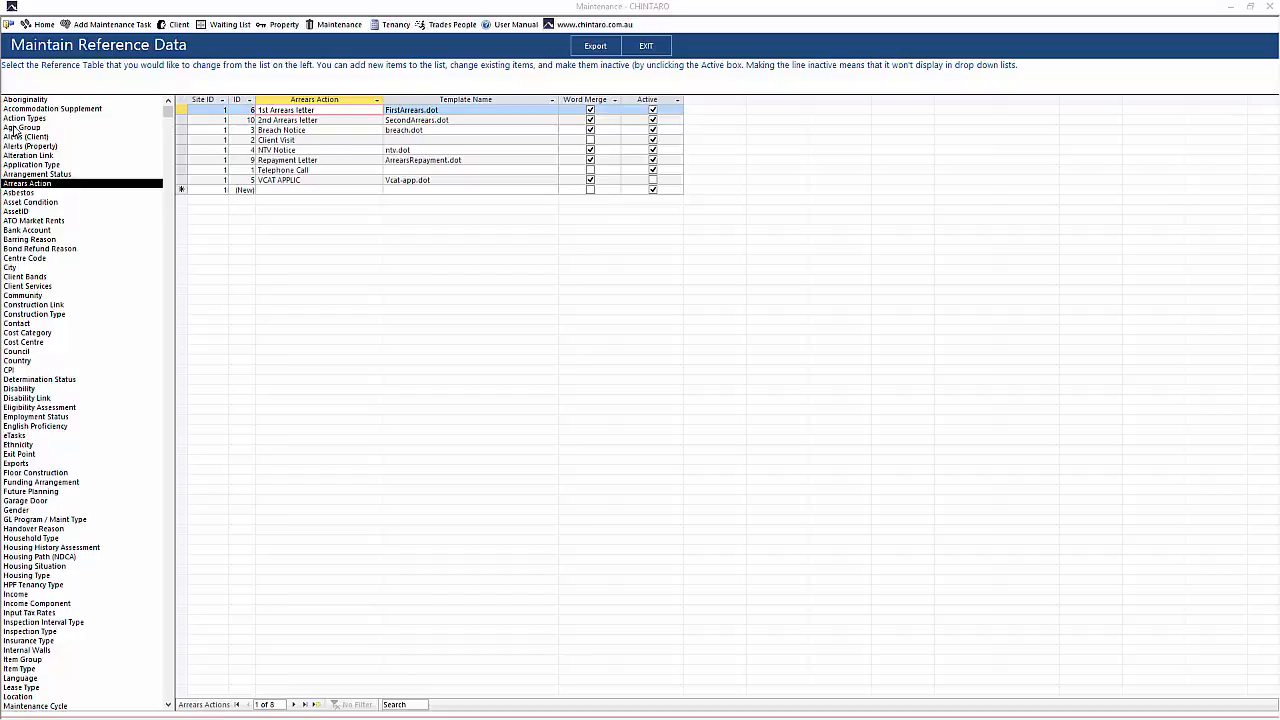
- Open the Tenancies report category, compare the Rent Txns Only and Non Rent Txns Only arrears variants, and select the Rent In Arrears report
{"action": "left_click", "coordinate": [44, 26]}
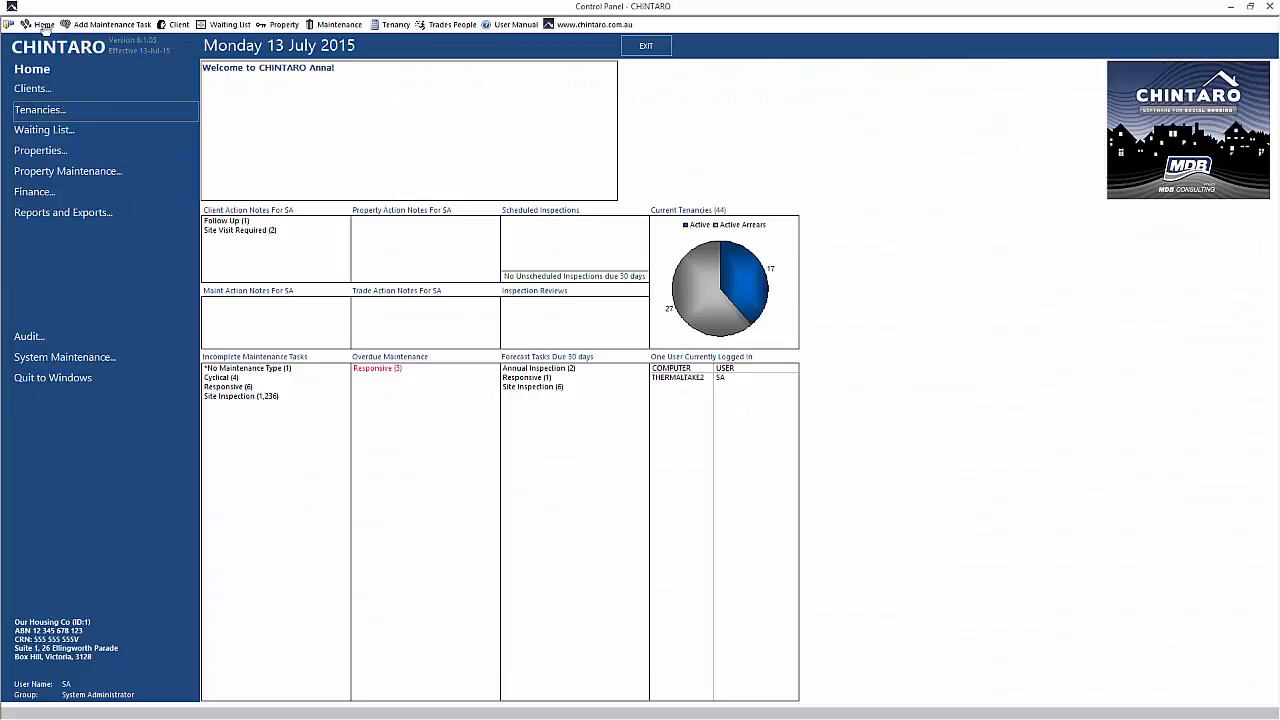
{"action": "left_click", "coordinate": [144, 212]}
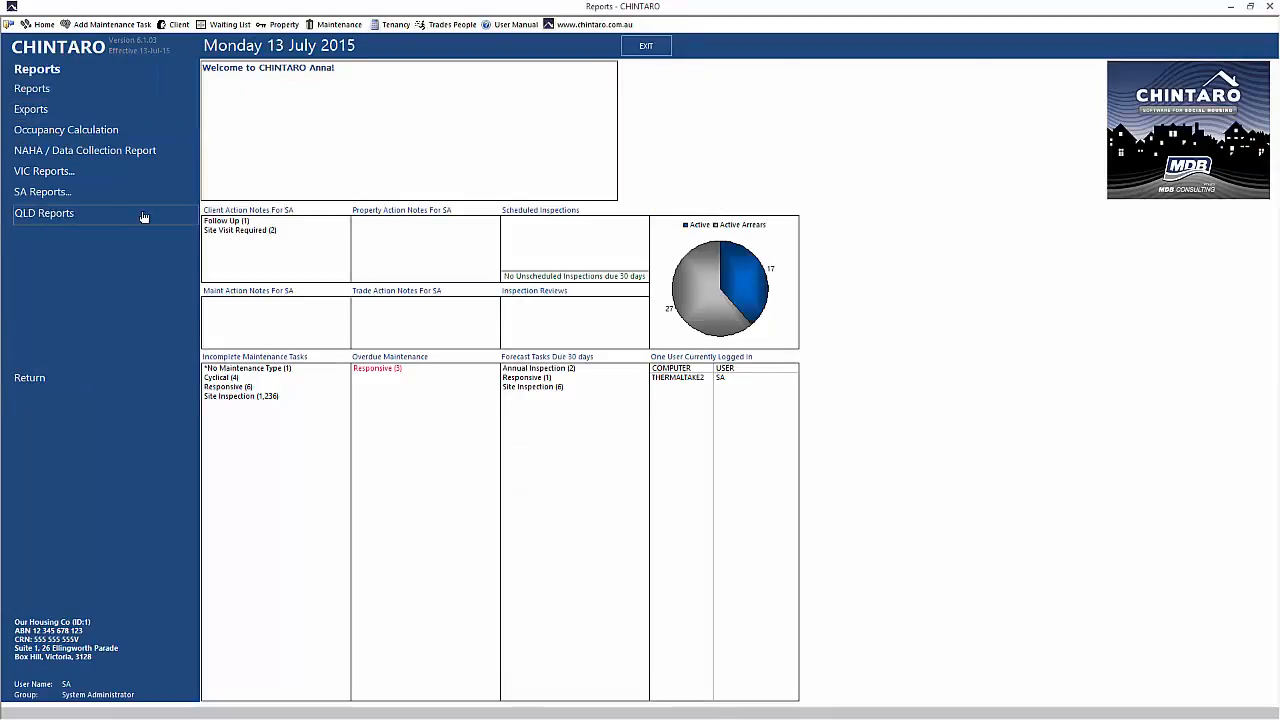
{"action": "left_click", "coordinate": [152, 94]}
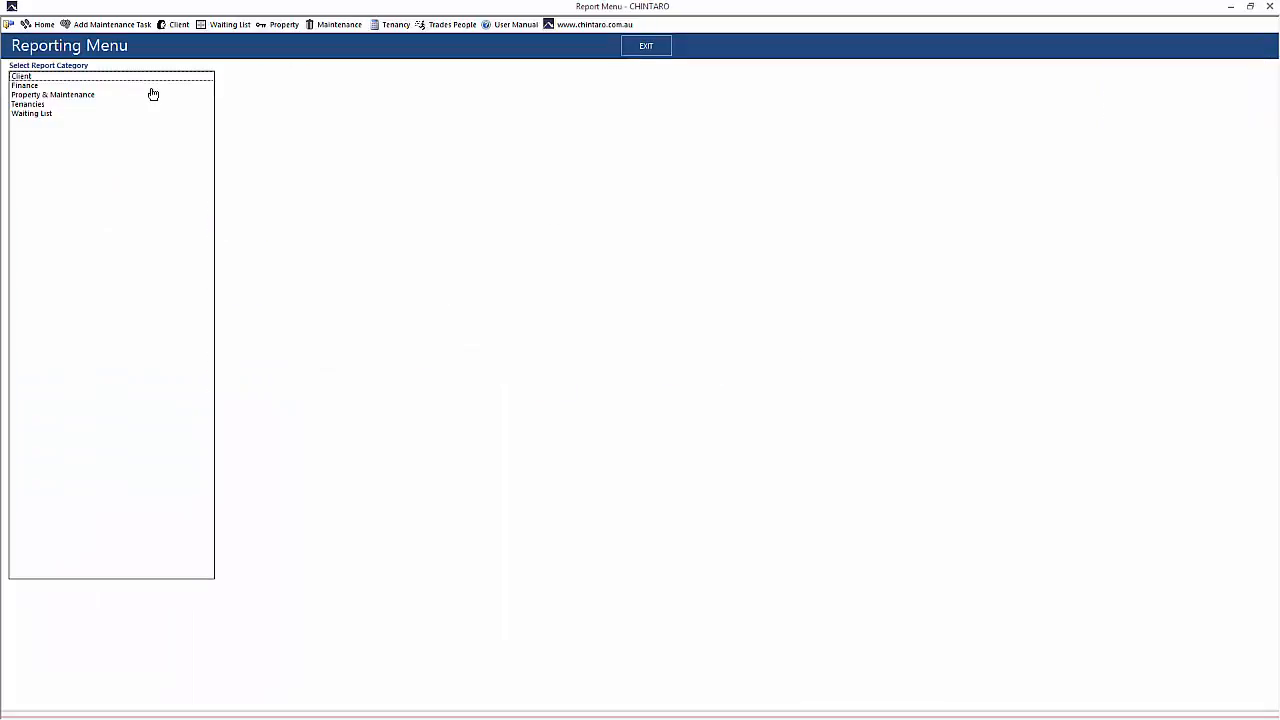
{"action": "left_click", "coordinate": [66, 105]}
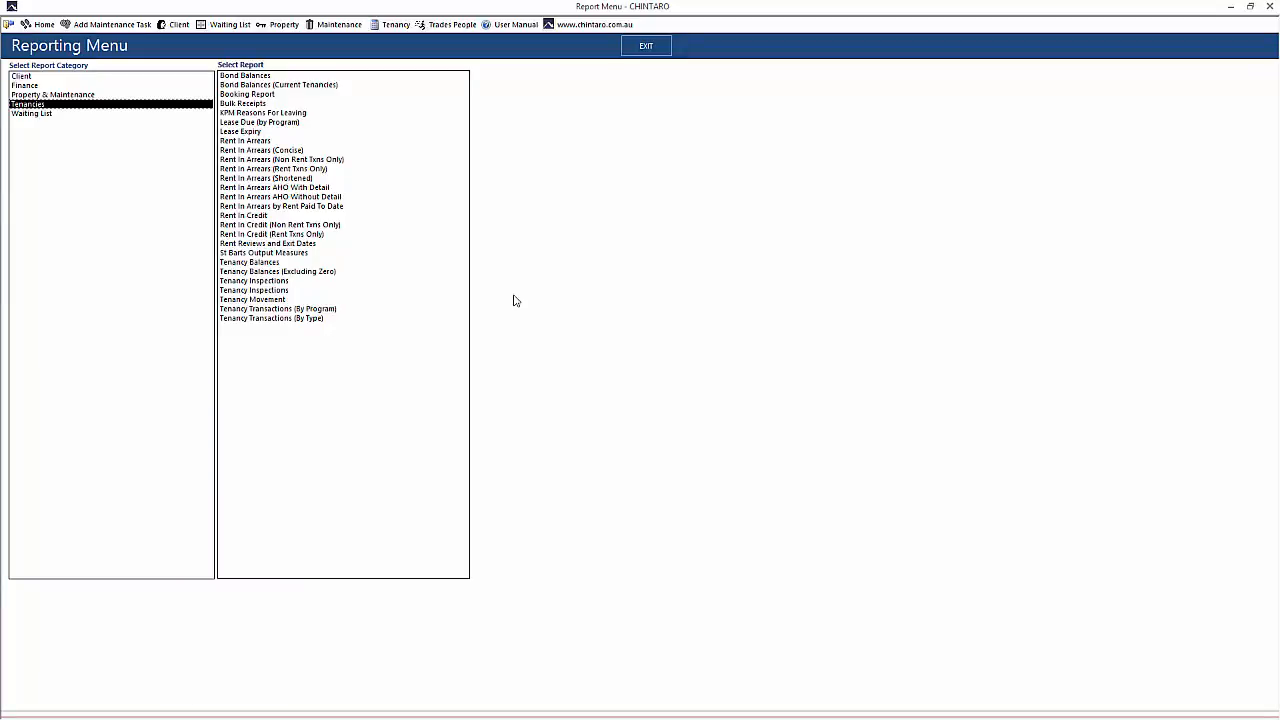
{"action": "left_click", "coordinate": [266, 143]}
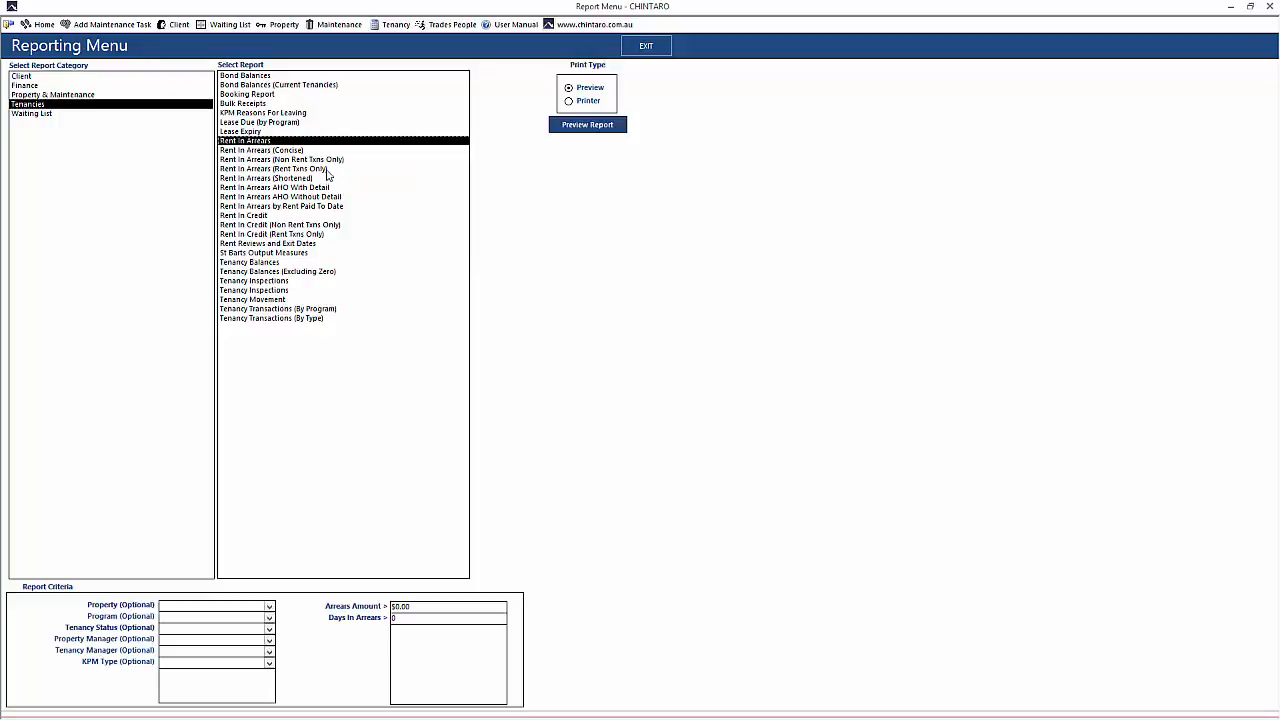
{"action": "left_click", "coordinate": [326, 170]}
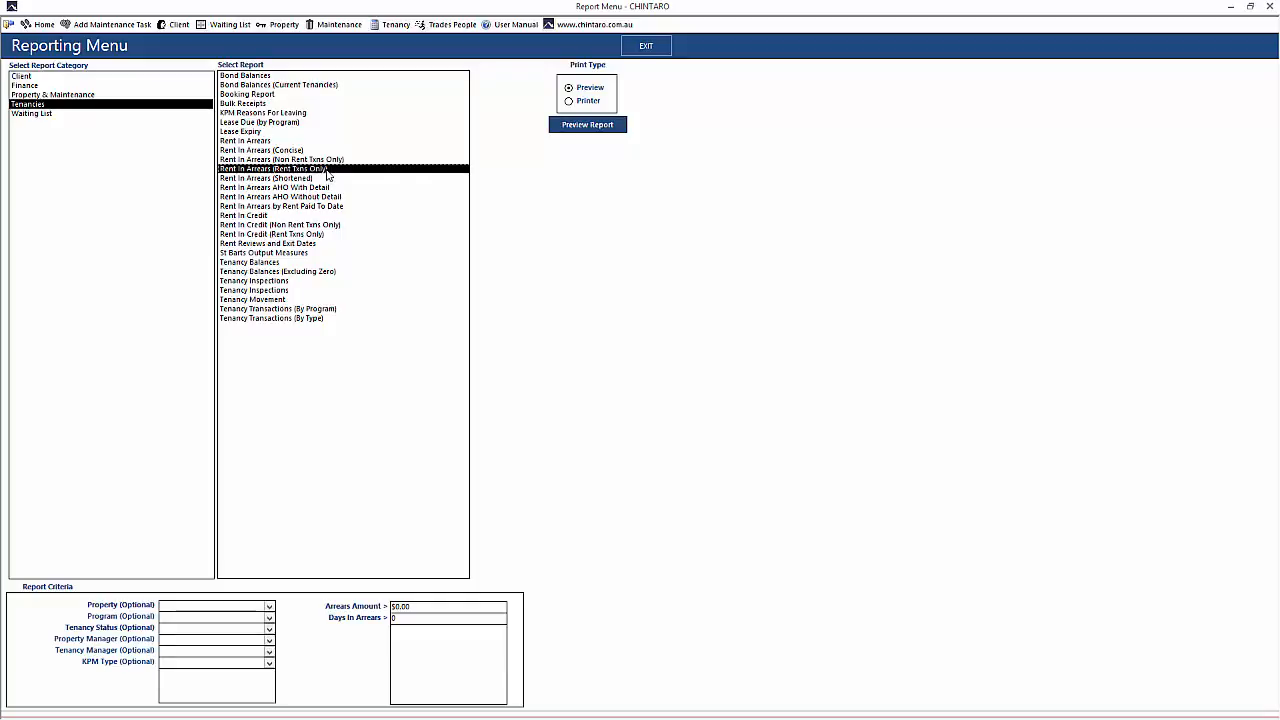
{"action": "left_click", "coordinate": [346, 161]}
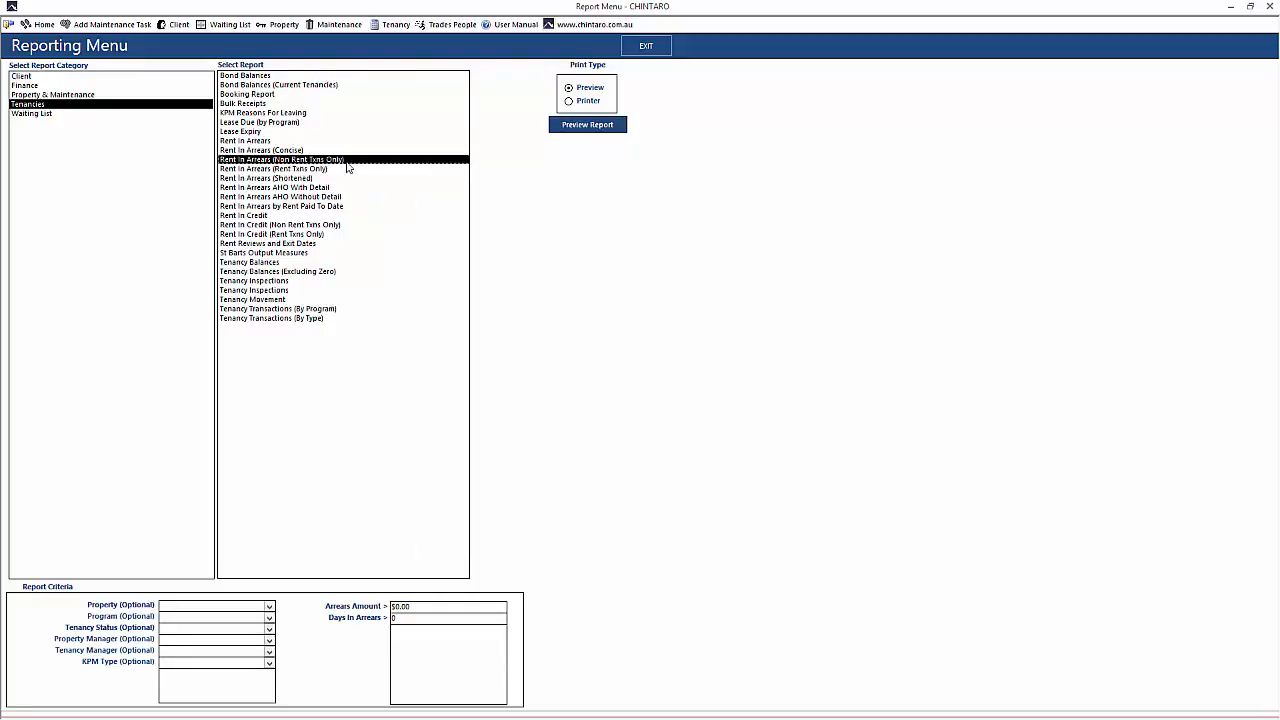
{"action": "left_click", "coordinate": [288, 142]}
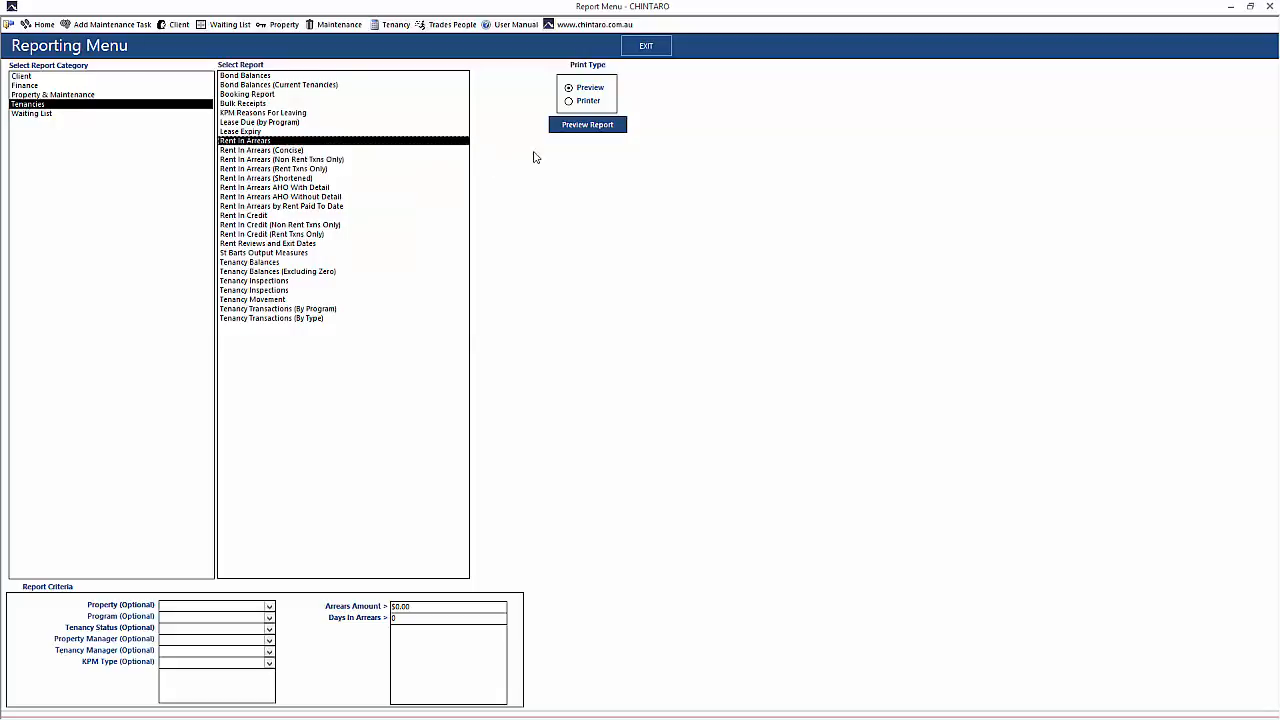
- Preview the Rent In Arrears report, examine it two pages at a time, and close the preview
{"action": "left_click", "coordinate": [590, 129]}
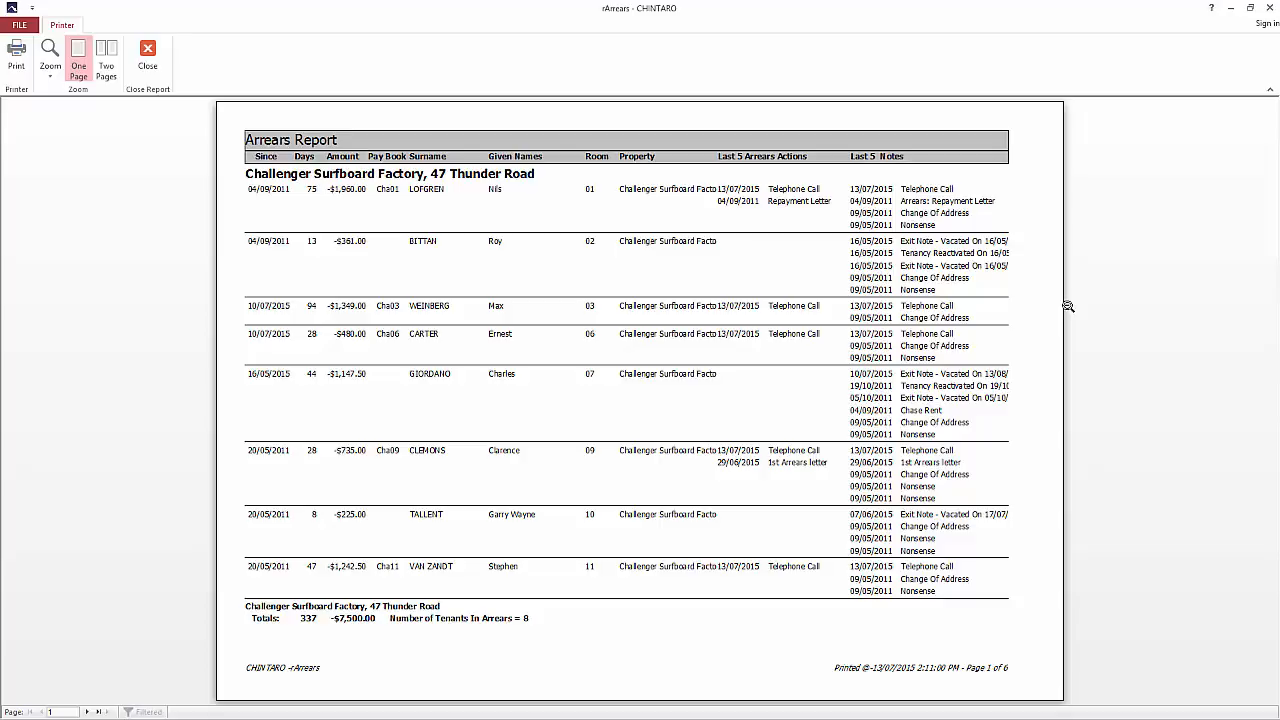
{"action": "left_click", "coordinate": [106, 72]}
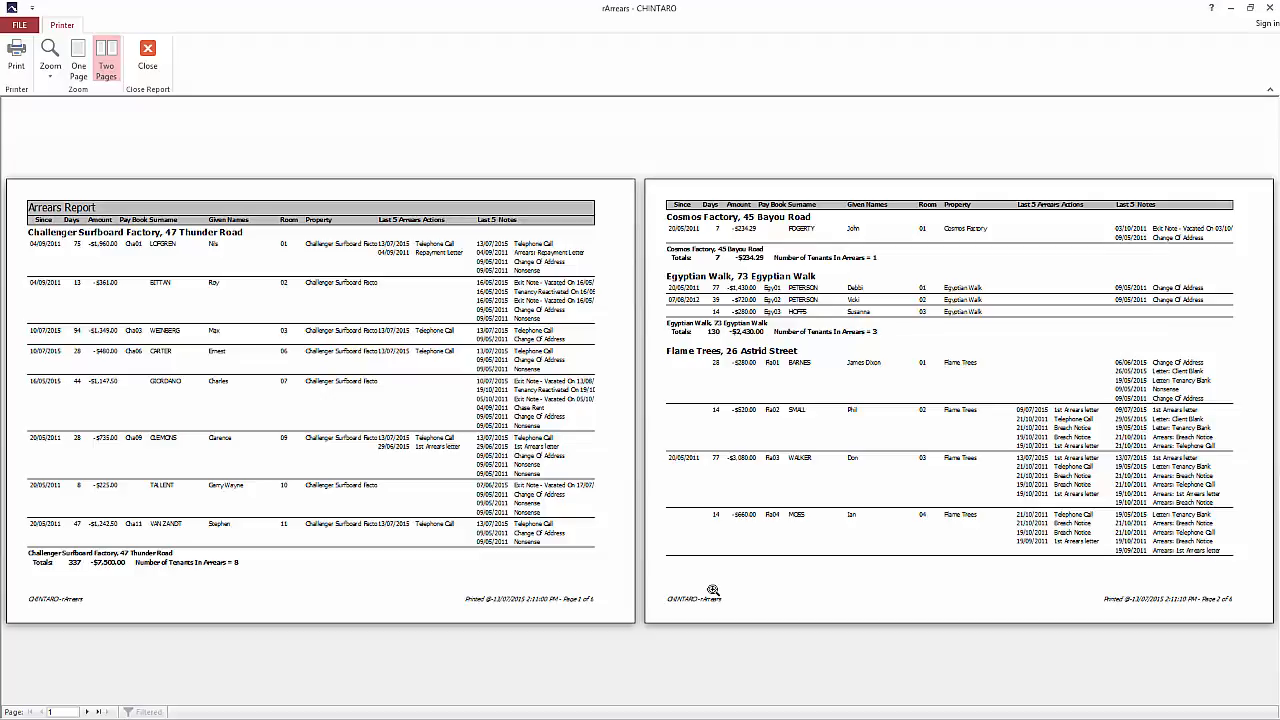
{"action": "left_click", "coordinate": [148, 55]}
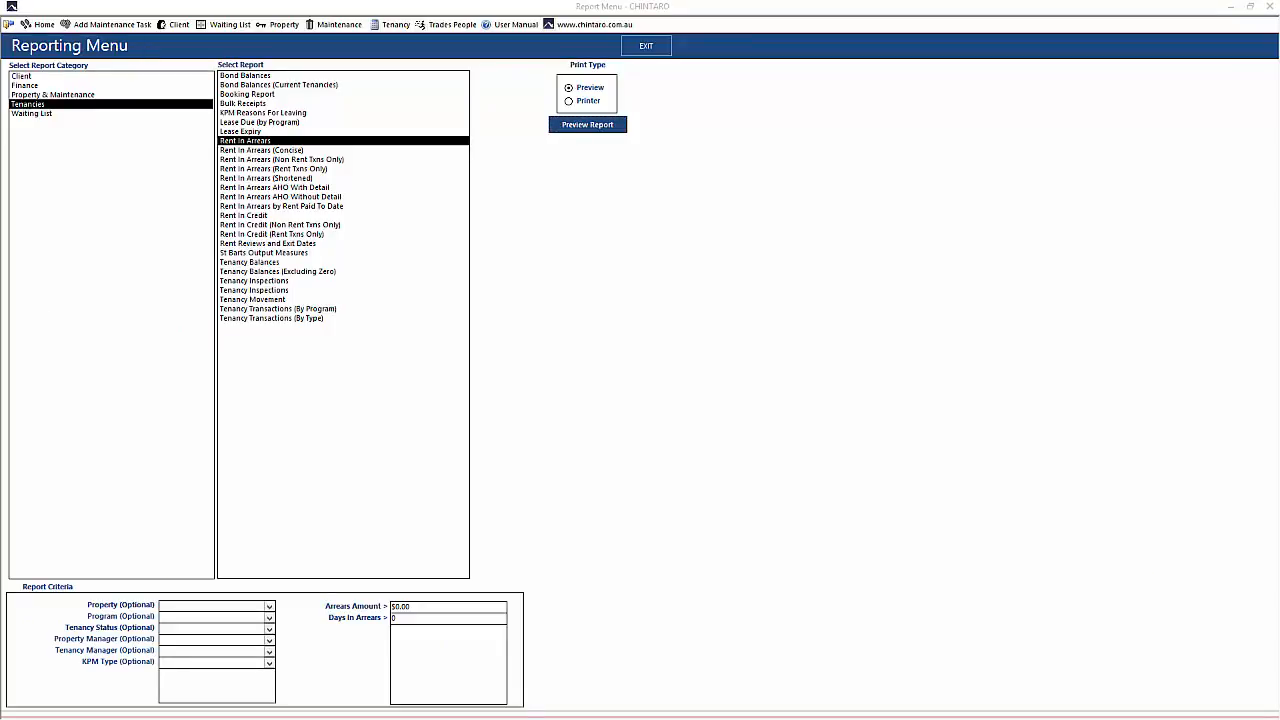
- Run the tenancy Arrangements function to display the Additional Payments / Arrangements list
{"action": "left_click", "coordinate": [48, 28]}
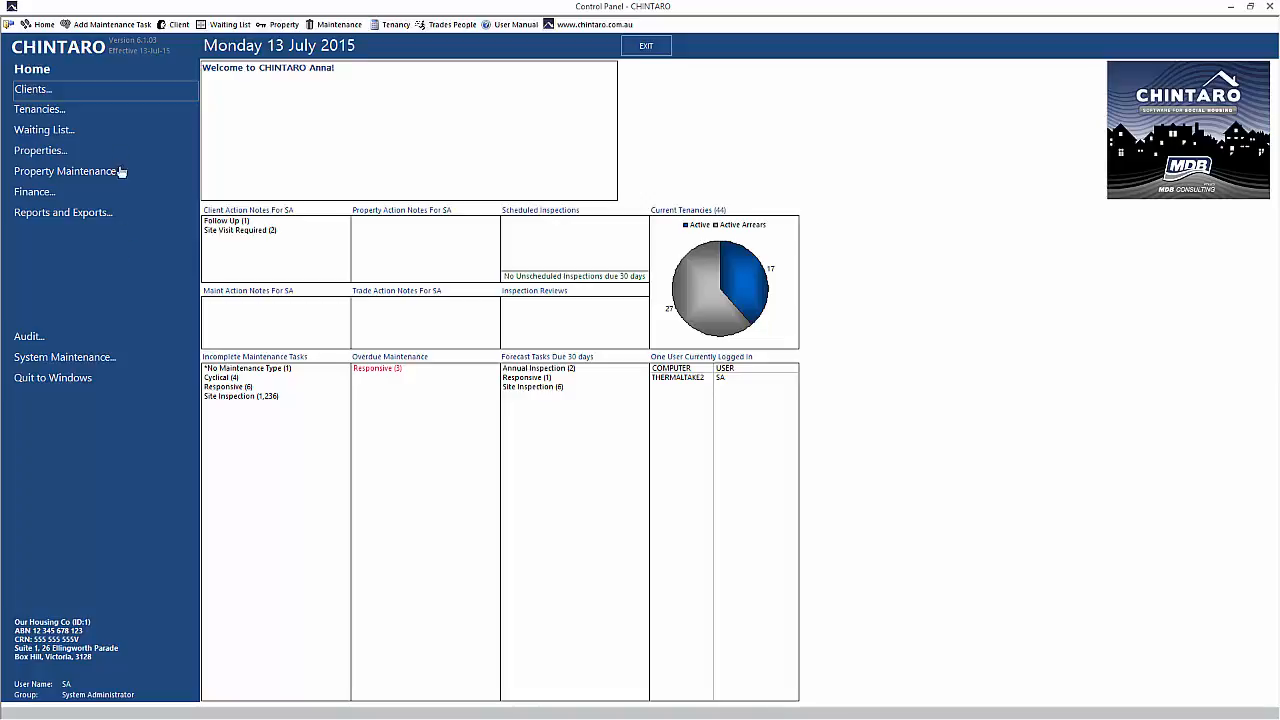
{"action": "left_click", "coordinate": [116, 115]}
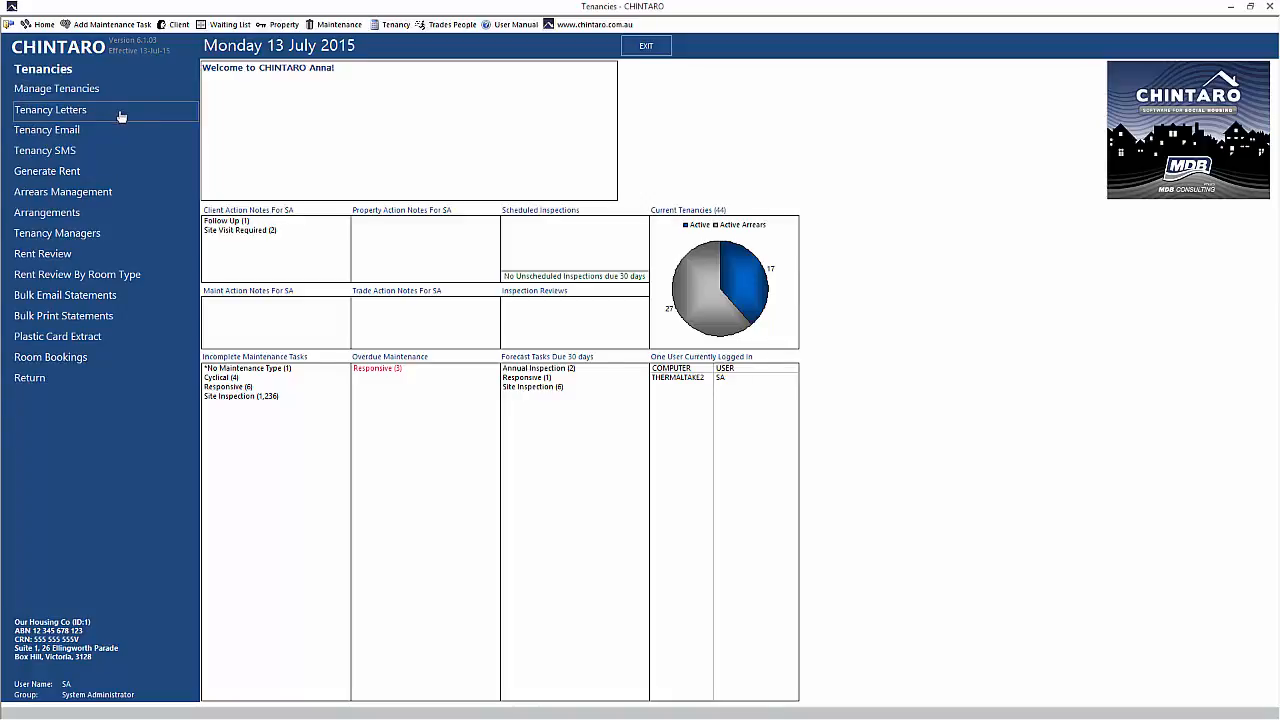
{"action": "left_click", "coordinate": [128, 214]}
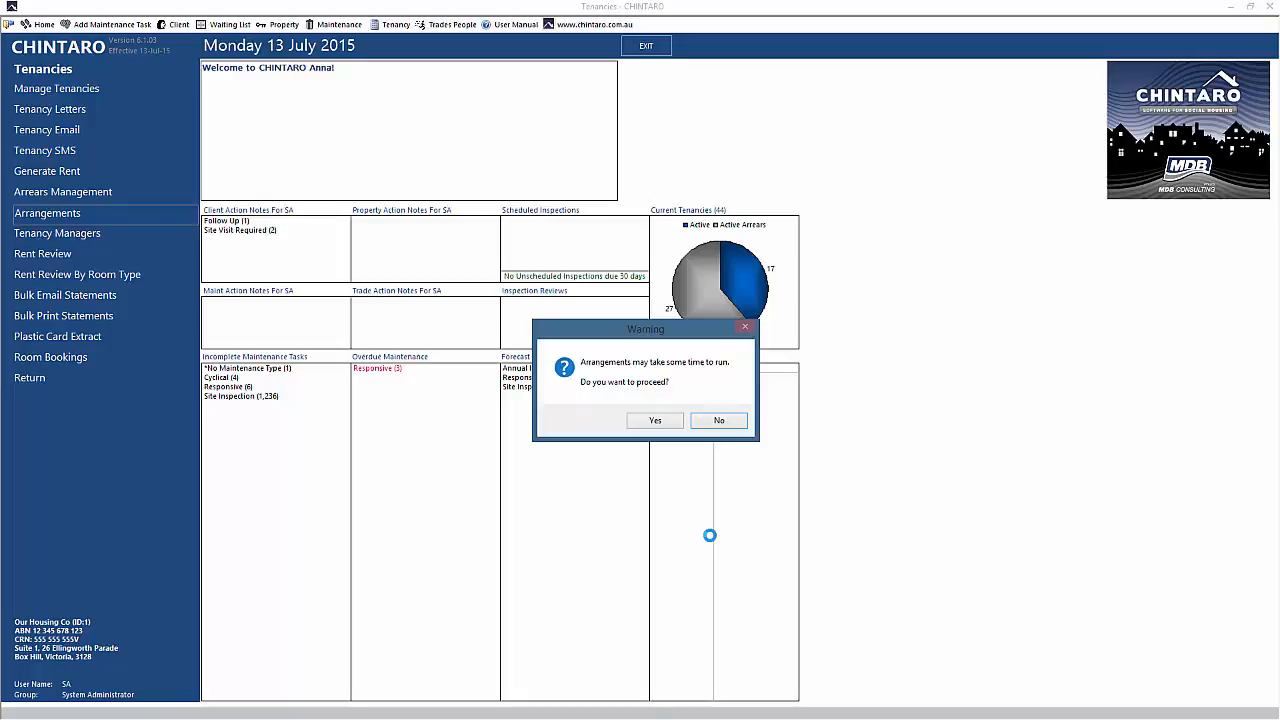
{"action": "left_click", "coordinate": [671, 421]}
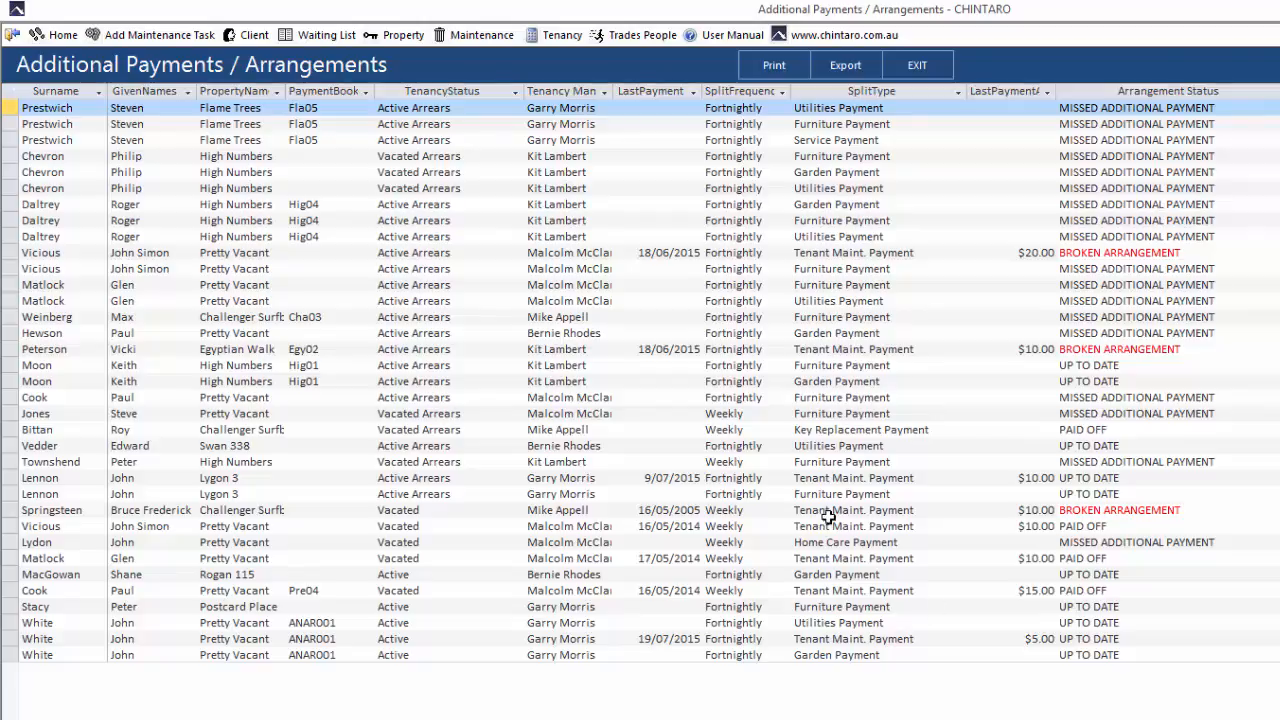
- Open the vacated tenancy with the broken $10.00 weekly maintenance arrangement, return to the arrangements list, and go back to the home screen
{"action": "left_click", "coordinate": [164, 510]}
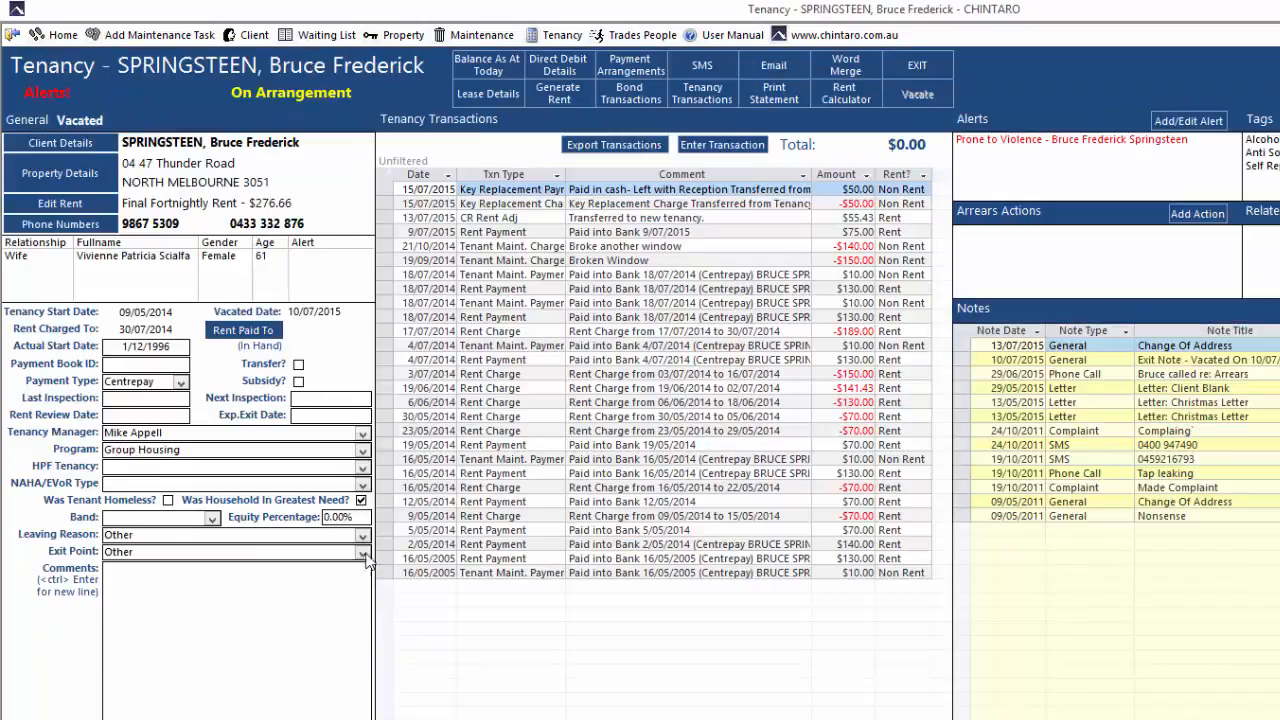
{"action": "left_click", "coordinate": [13, 37]}
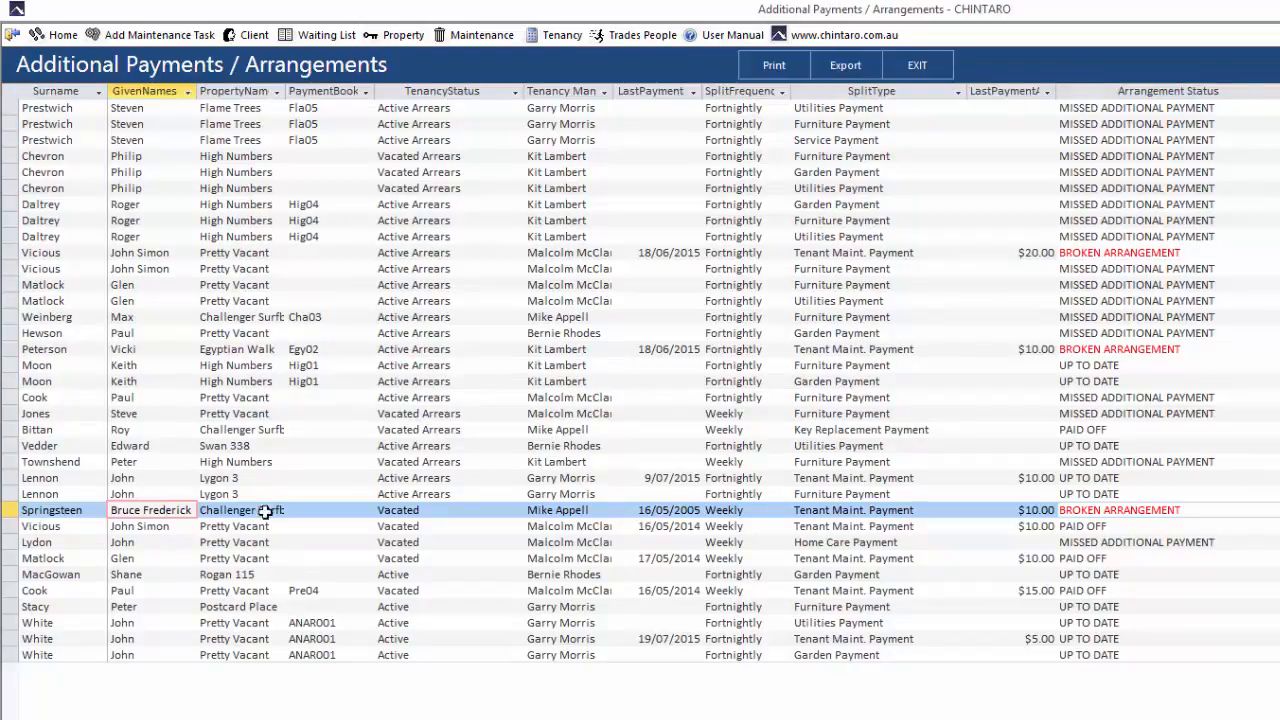
{"action": "left_click", "coordinate": [57, 32]}
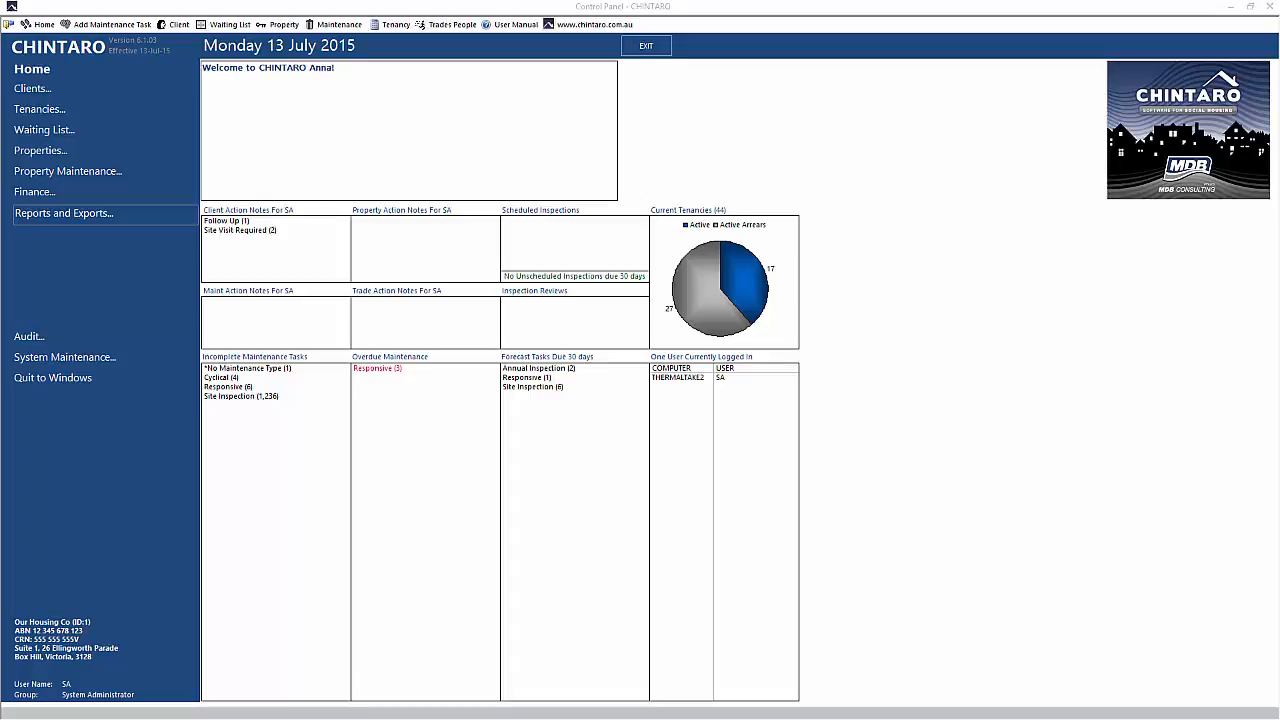
{"action": "left_click", "coordinate": [172, 28]}
{"action": "left_click", "coordinate": [70, 109]}
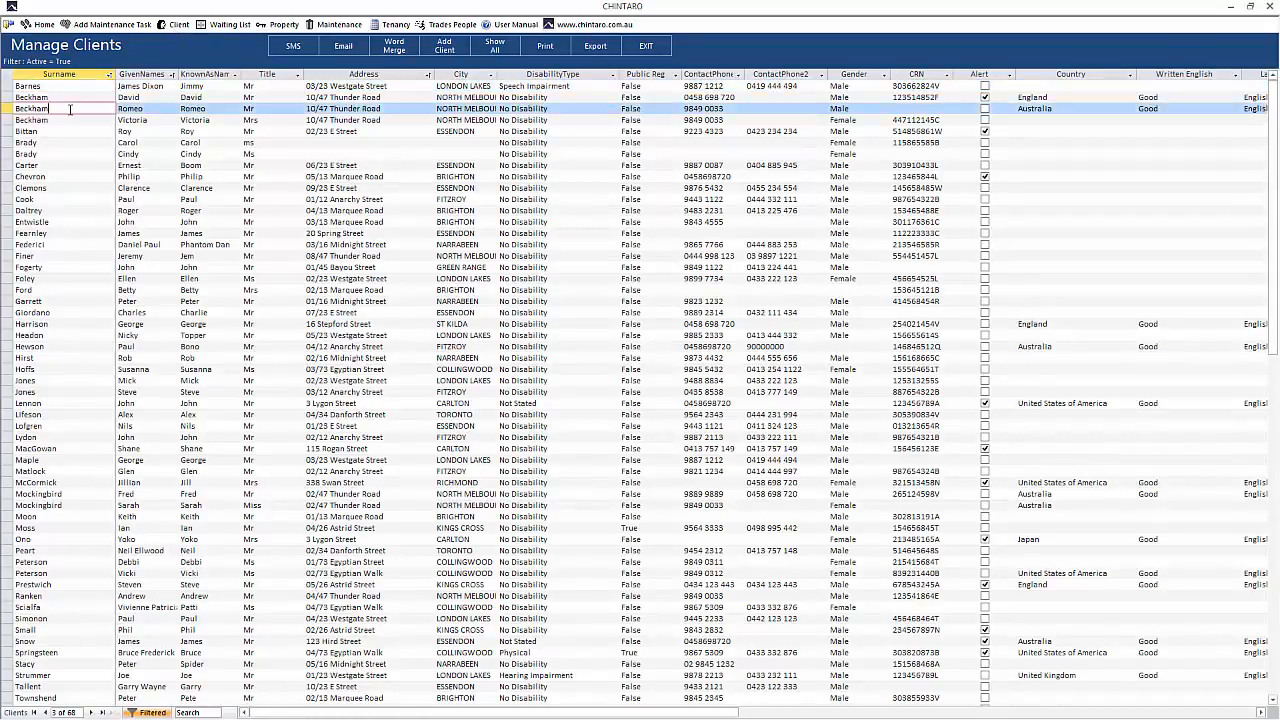
{"action": "type", "text": "HARRISON"}
{"action": "key", "text": "Return"}
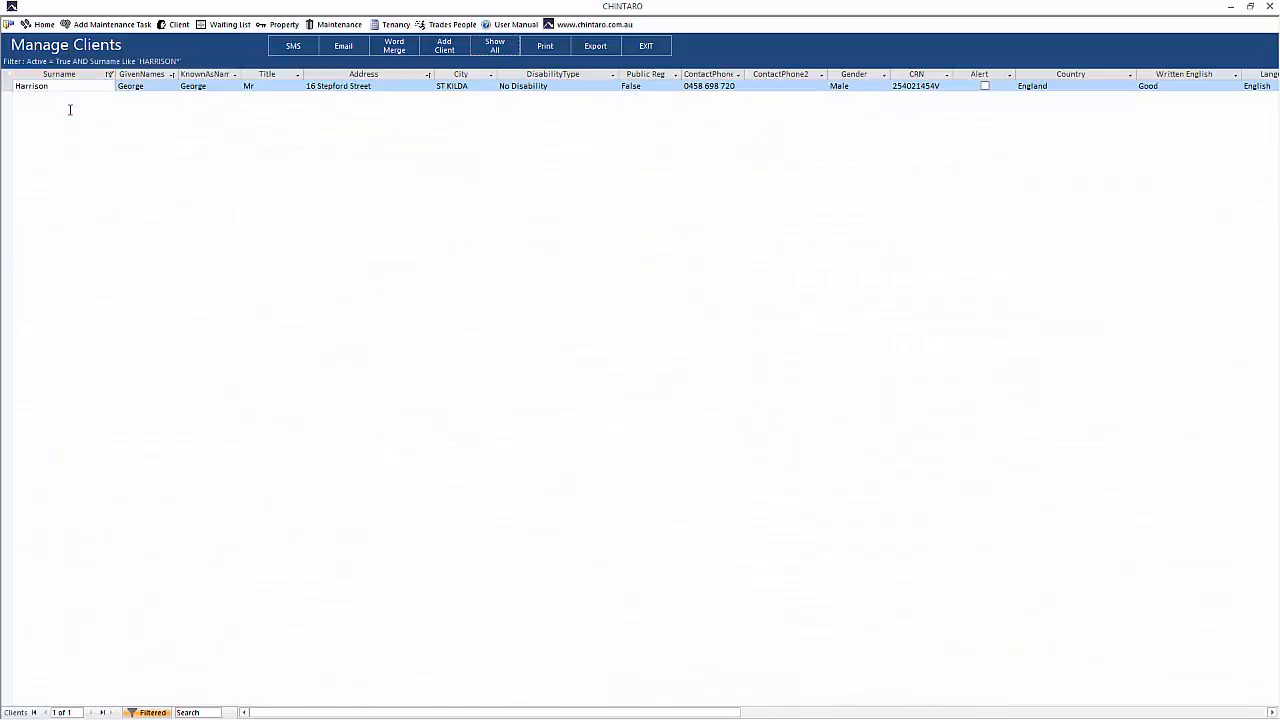
{"action": "left_click", "coordinate": [121, 86]}
{"action": "double_click", "coordinate": [121, 86]}
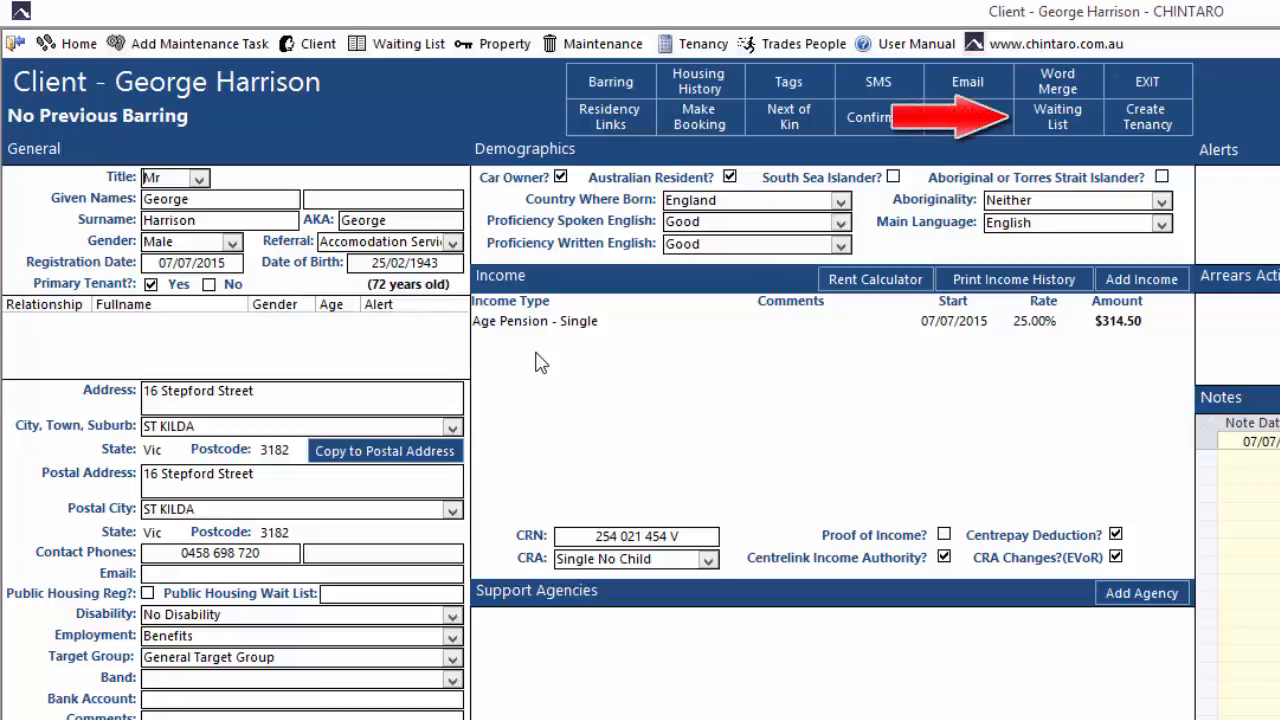
- Create a waiting list entry from the client record and set Wait List Type 1 to St Kilda
{"action": "left_click", "coordinate": [1043, 120]}
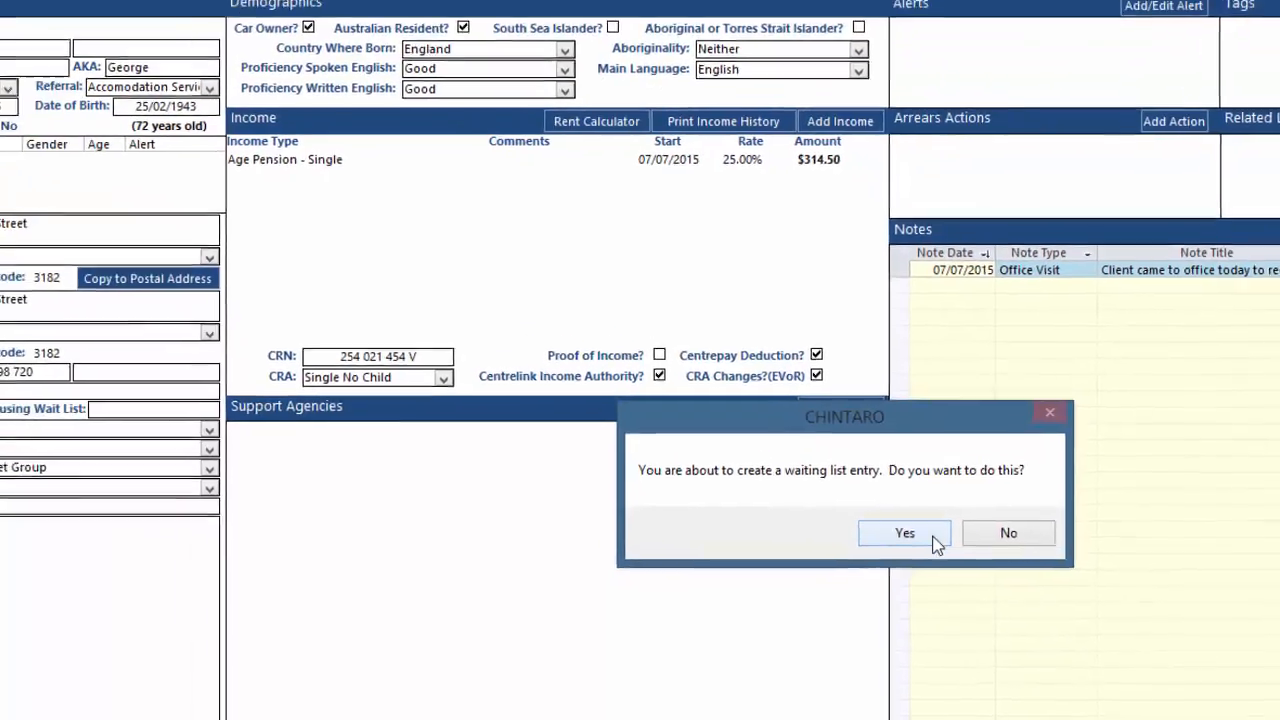
{"action": "left_click", "coordinate": [933, 537]}
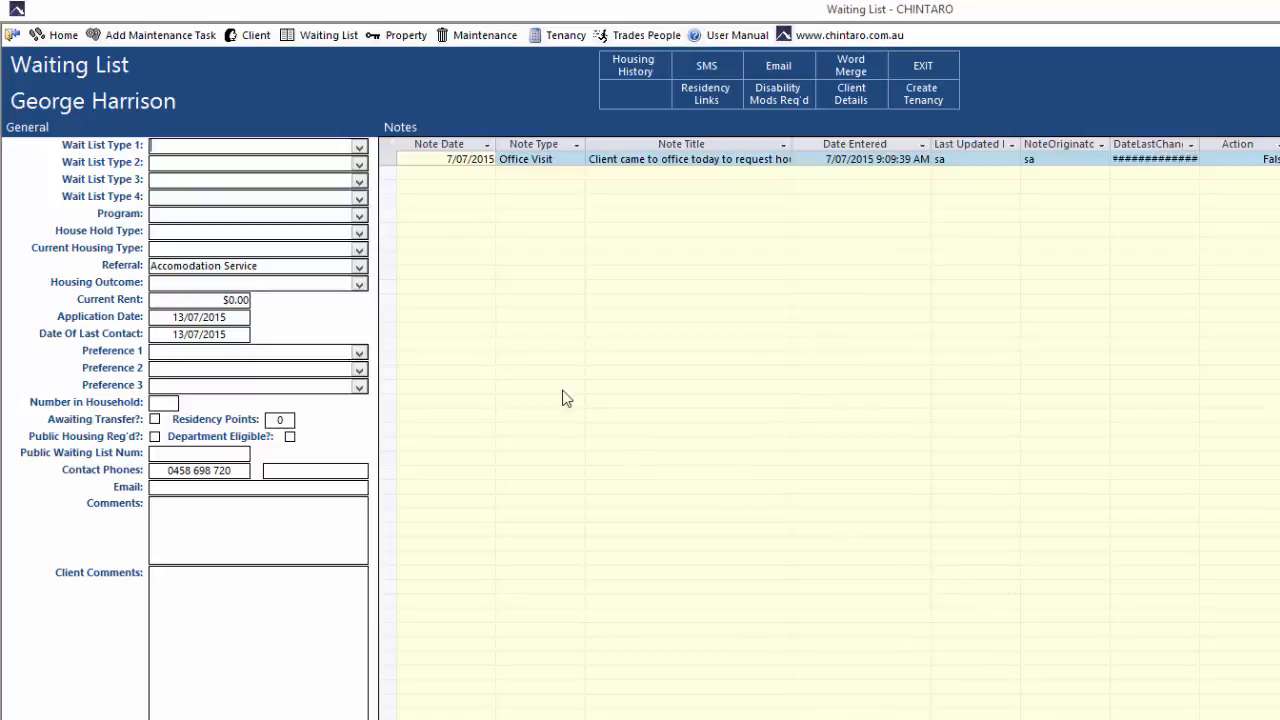
{"action": "left_click", "coordinate": [359, 147]}
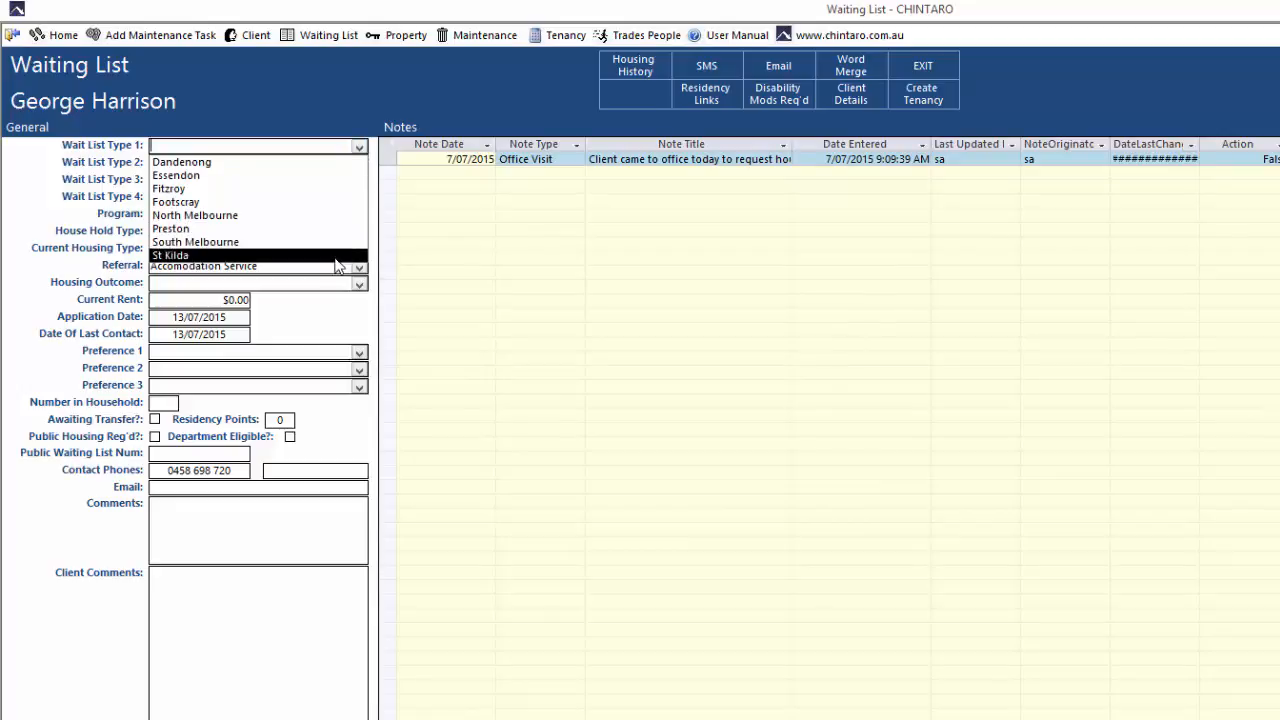
{"action": "left_click", "coordinate": [338, 256]}
{"action": "left_click", "coordinate": [310, 146]}
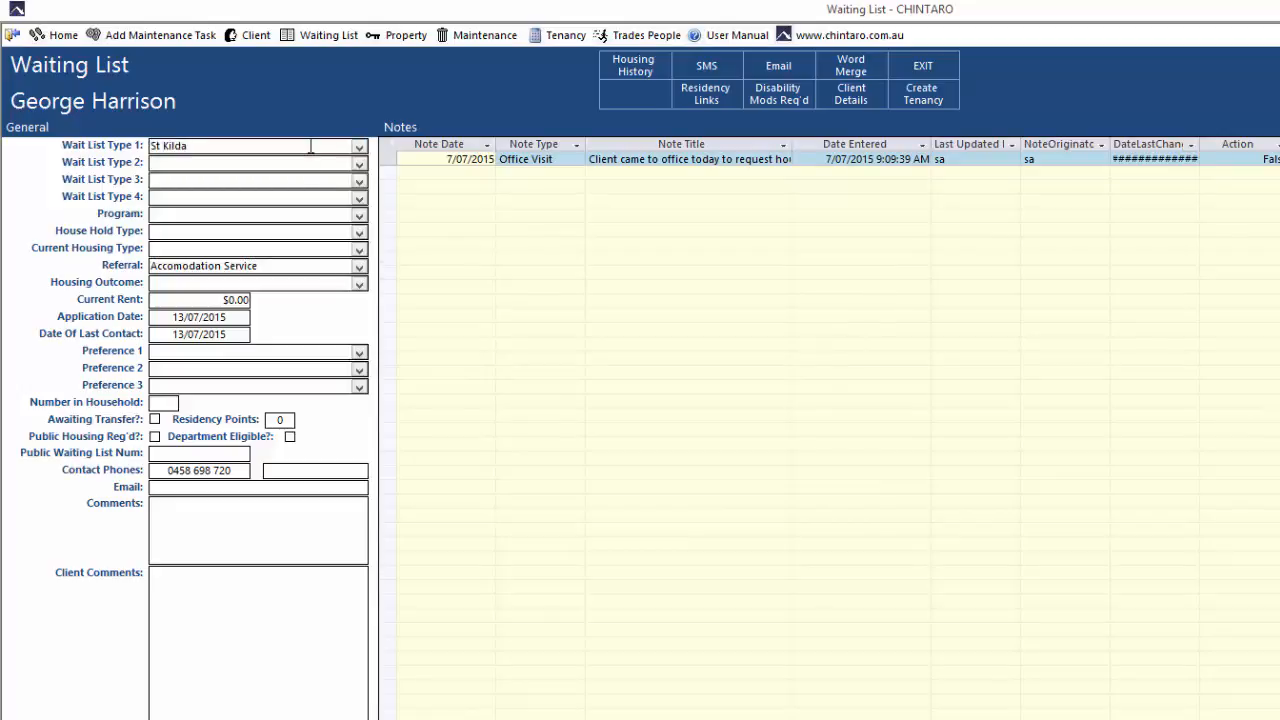
- Set Wait List Type 2 to Unit and Wait List Type 3 to 1 Bedroom
{"action": "left_click", "coordinate": [359, 163]}
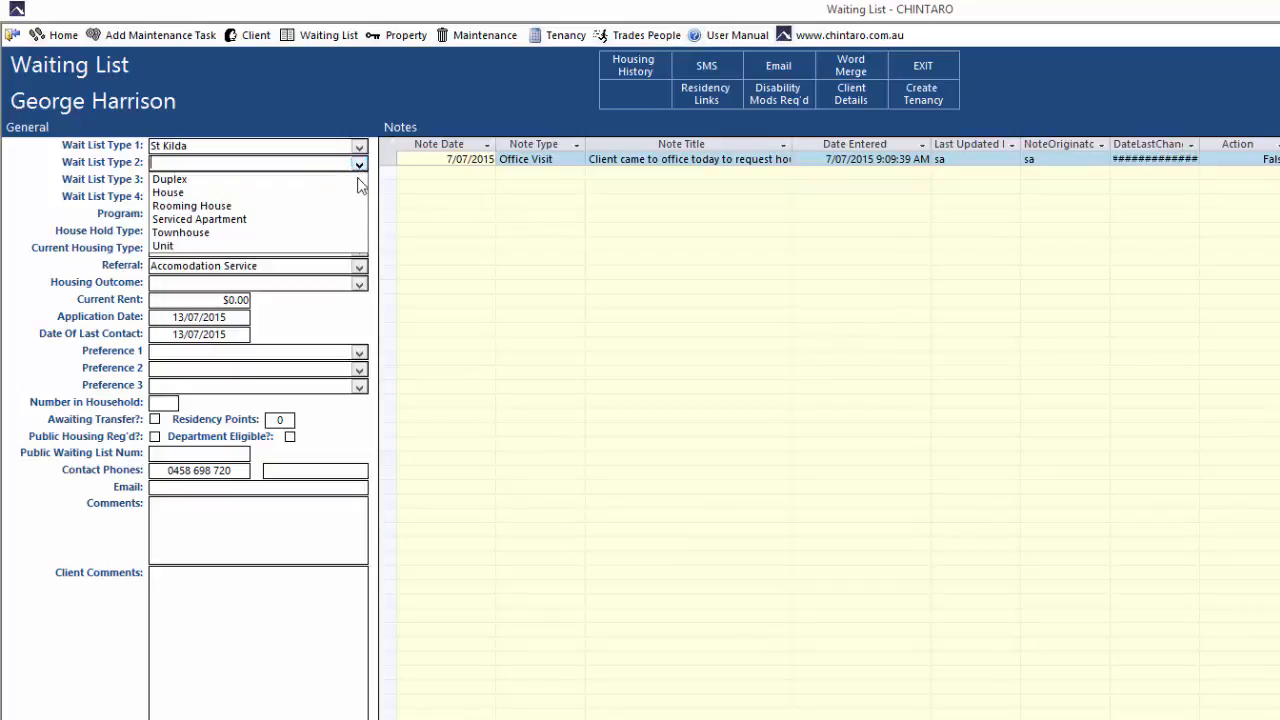
{"action": "left_click", "coordinate": [346, 246]}
{"action": "left_click", "coordinate": [294, 164]}
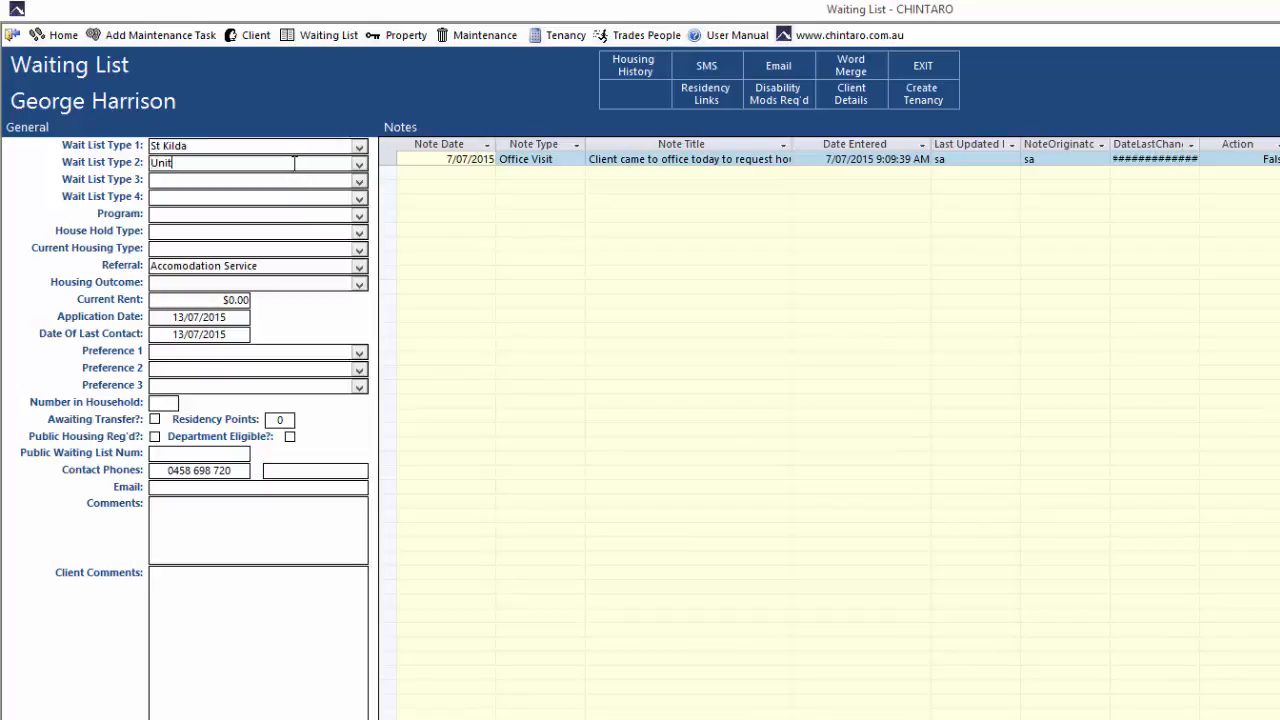
{"action": "left_click", "coordinate": [358, 181]}
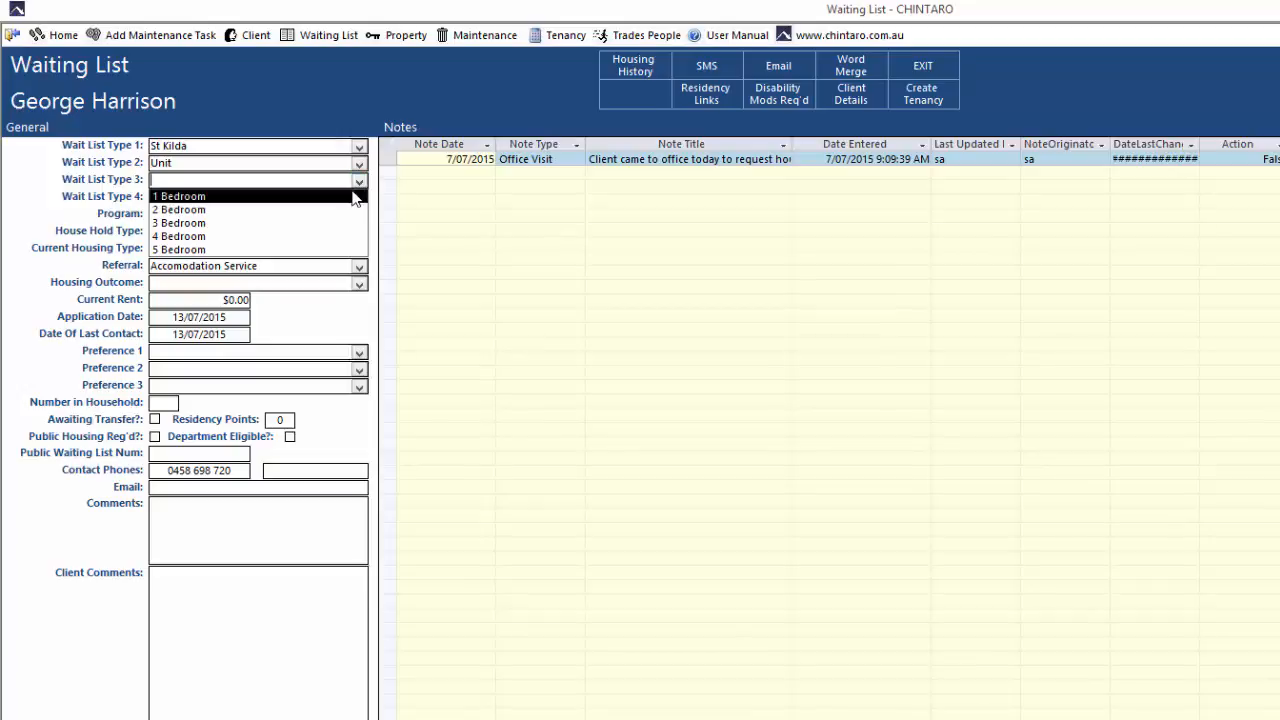
{"action": "left_click", "coordinate": [354, 196]}
{"action": "left_click", "coordinate": [331, 180]}
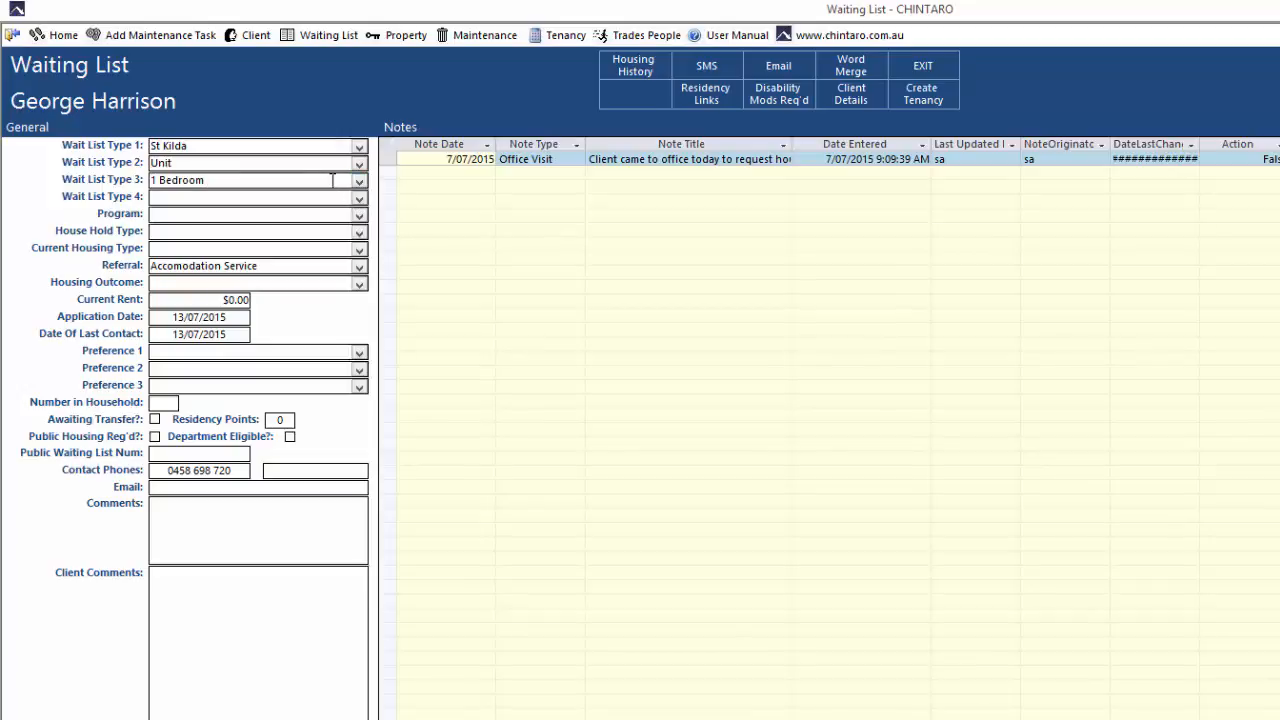
{"action": "left_click", "coordinate": [343, 197]}
{"action": "left_click", "coordinate": [344, 197]}
- Set the Program to Men's Housing and the House Hold Type to Single male aged
{"action": "left_click", "coordinate": [360, 215]}
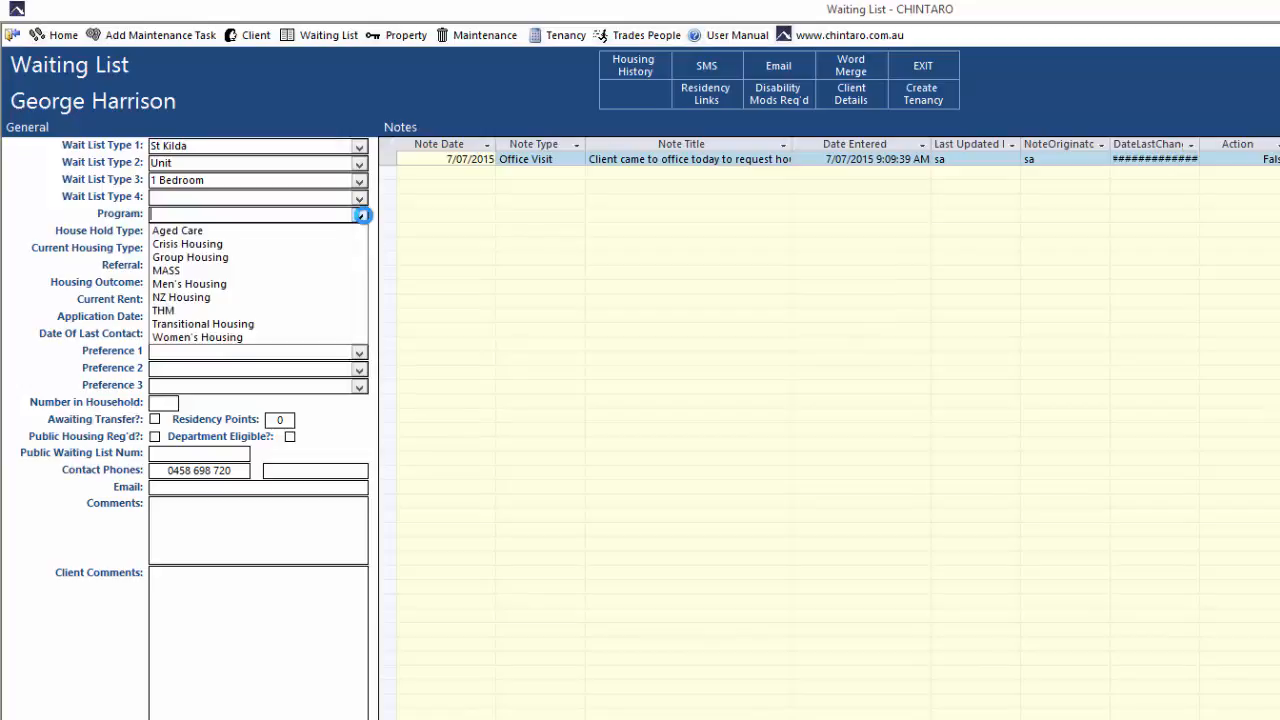
{"action": "left_click", "coordinate": [347, 285]}
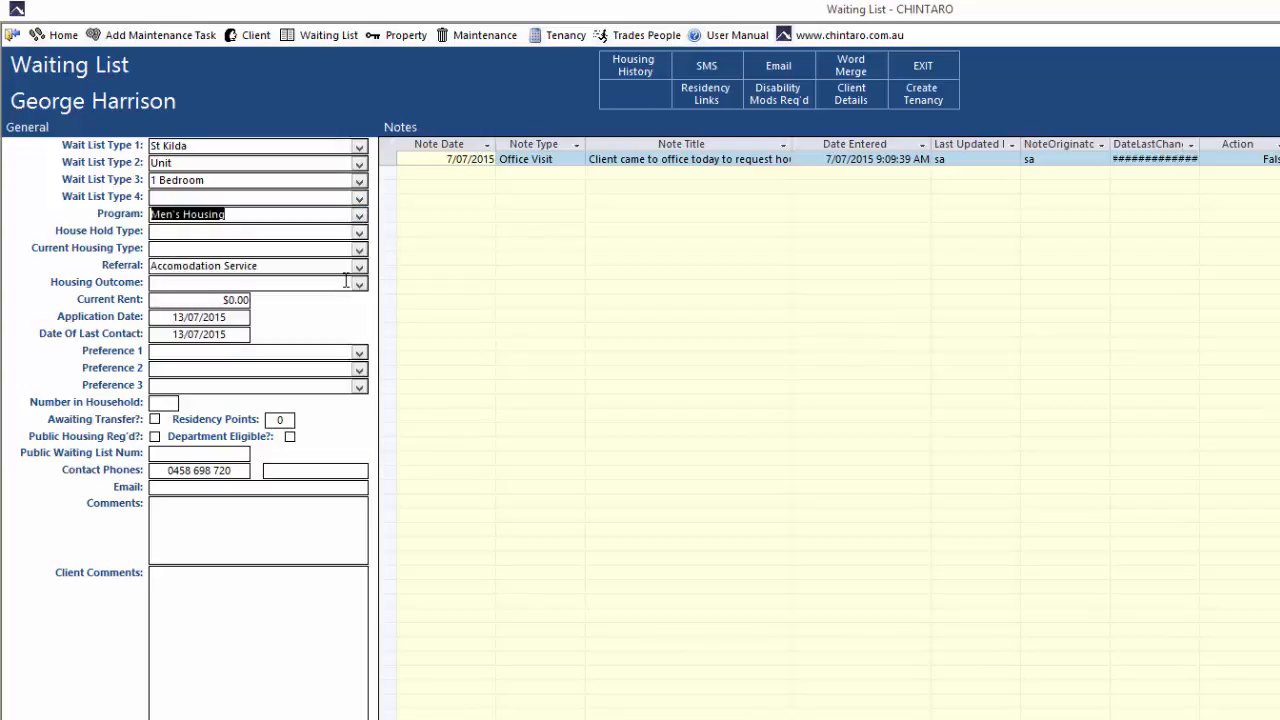
{"action": "left_click", "coordinate": [322, 219]}
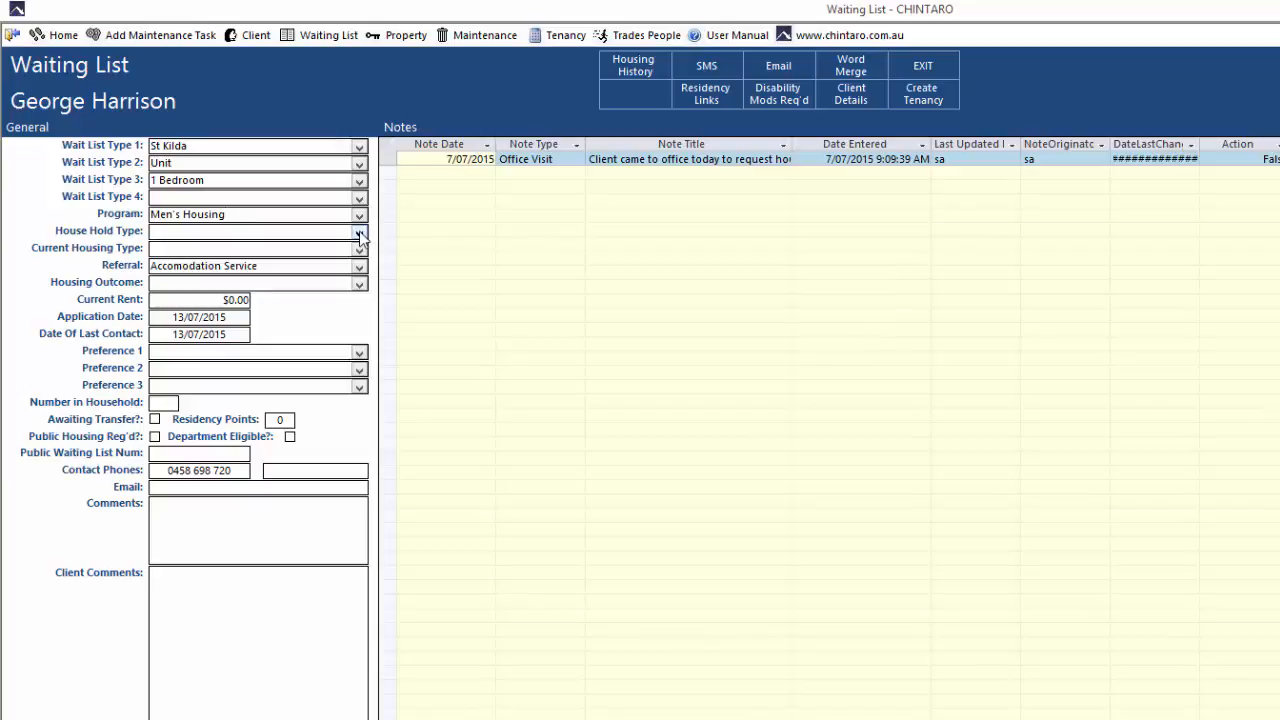
{"action": "left_click", "coordinate": [359, 233]}
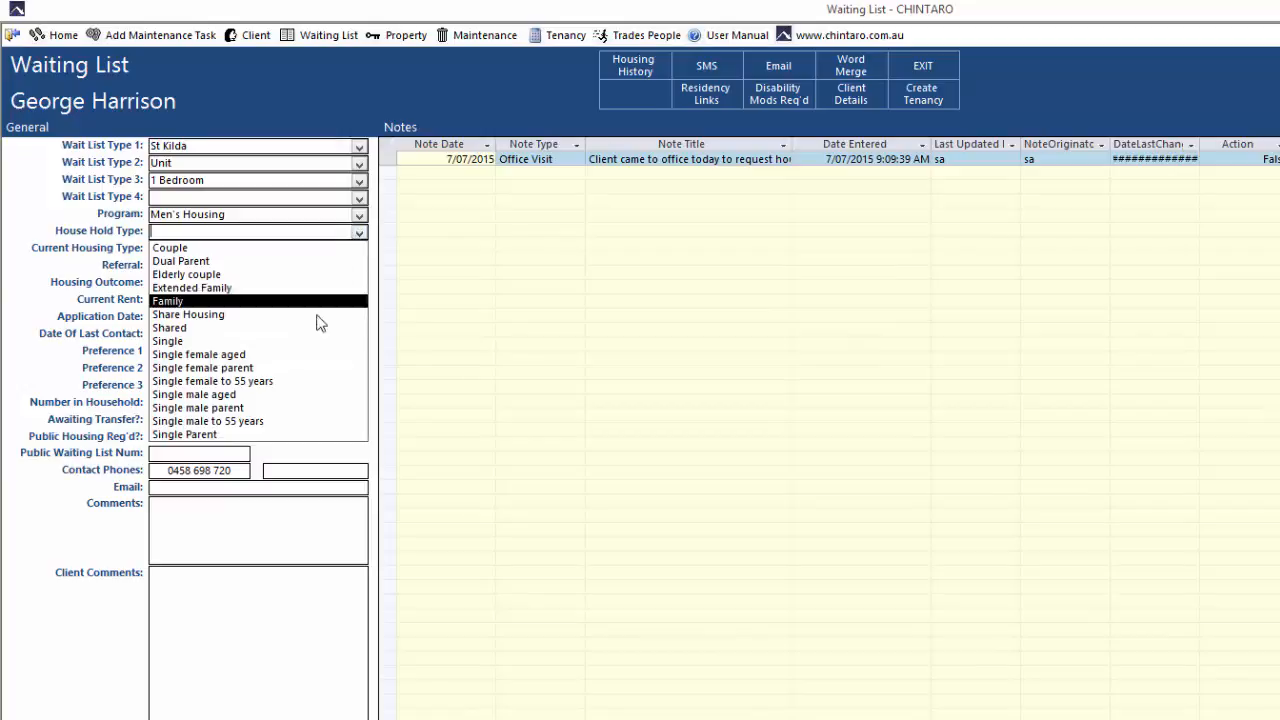
{"action": "left_click", "coordinate": [305, 400]}
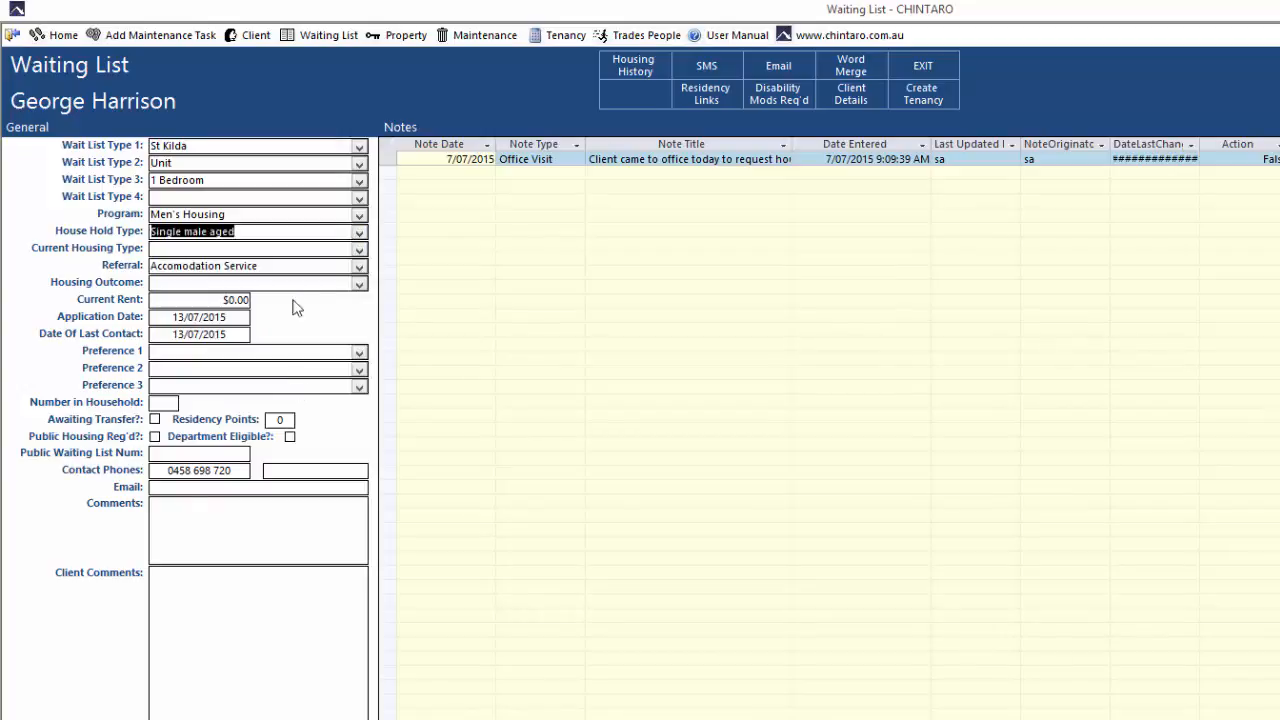
{"action": "left_click", "coordinate": [296, 232]}
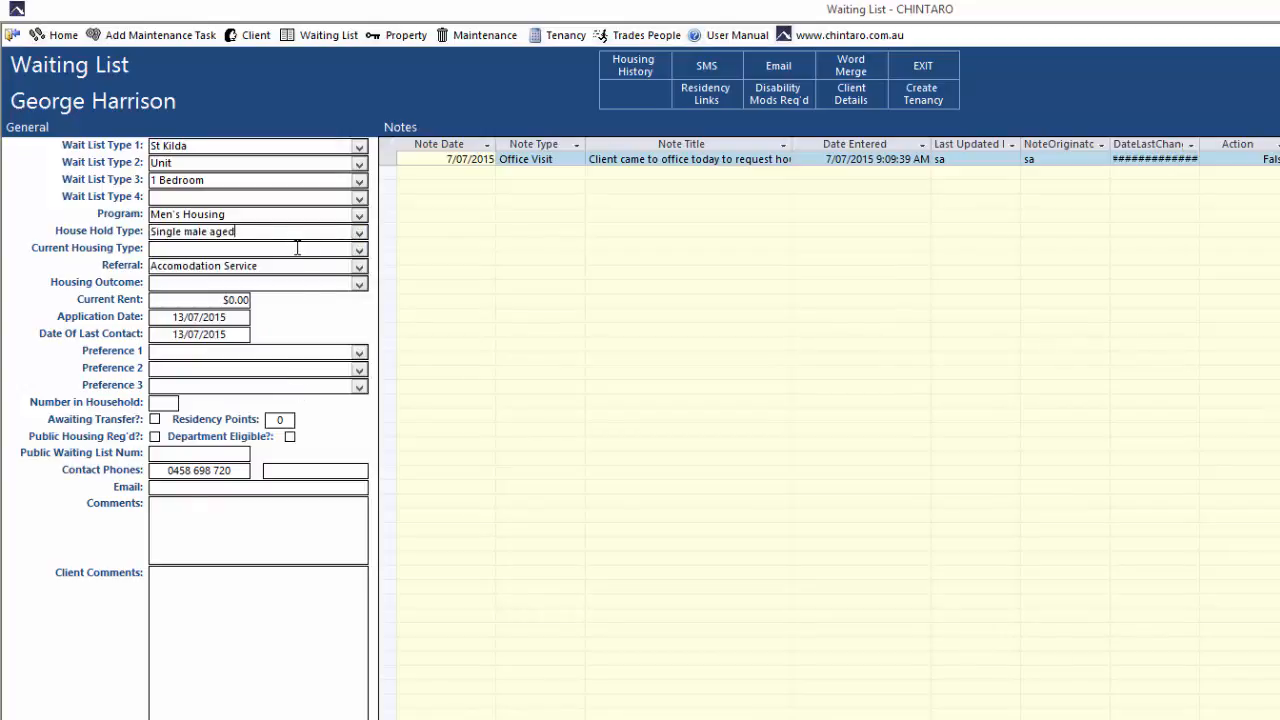
- Set the Current Housing Type to Crisis Accommodation and review the available Housing Outcome options without choosing one
{"action": "left_click", "coordinate": [359, 250]}
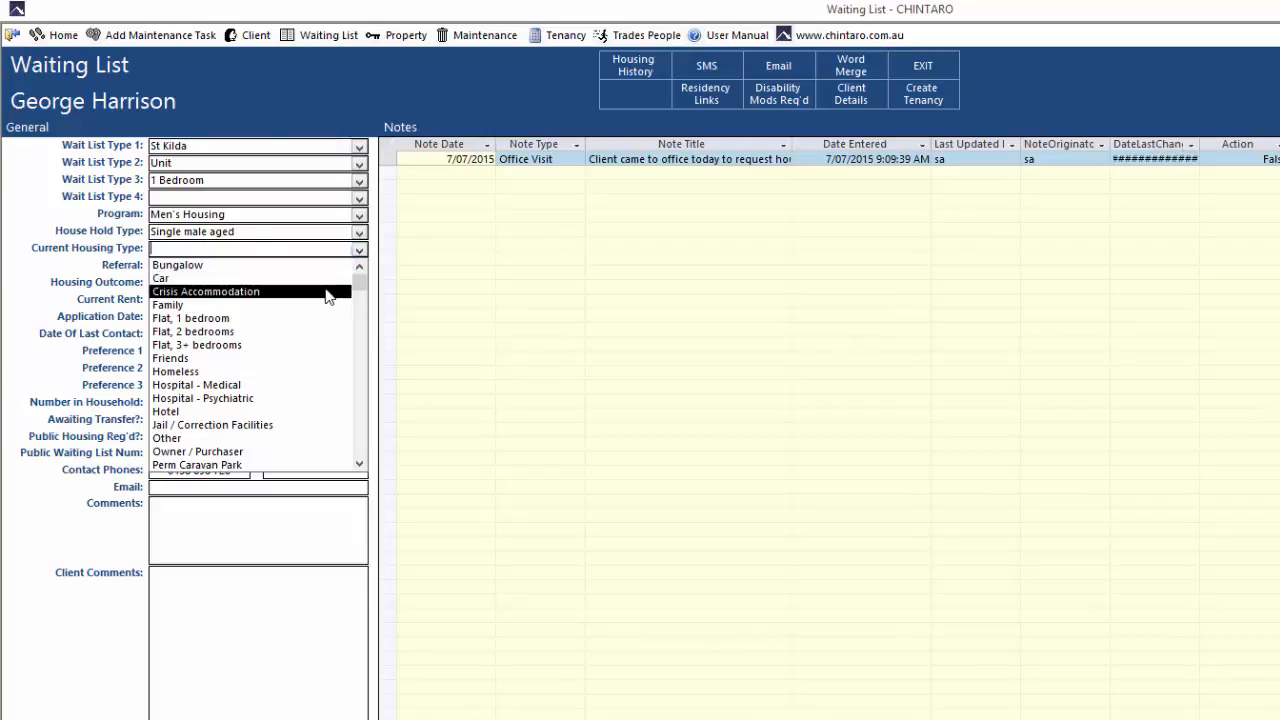
{"action": "left_click", "coordinate": [329, 290]}
{"action": "left_click", "coordinate": [302, 250]}
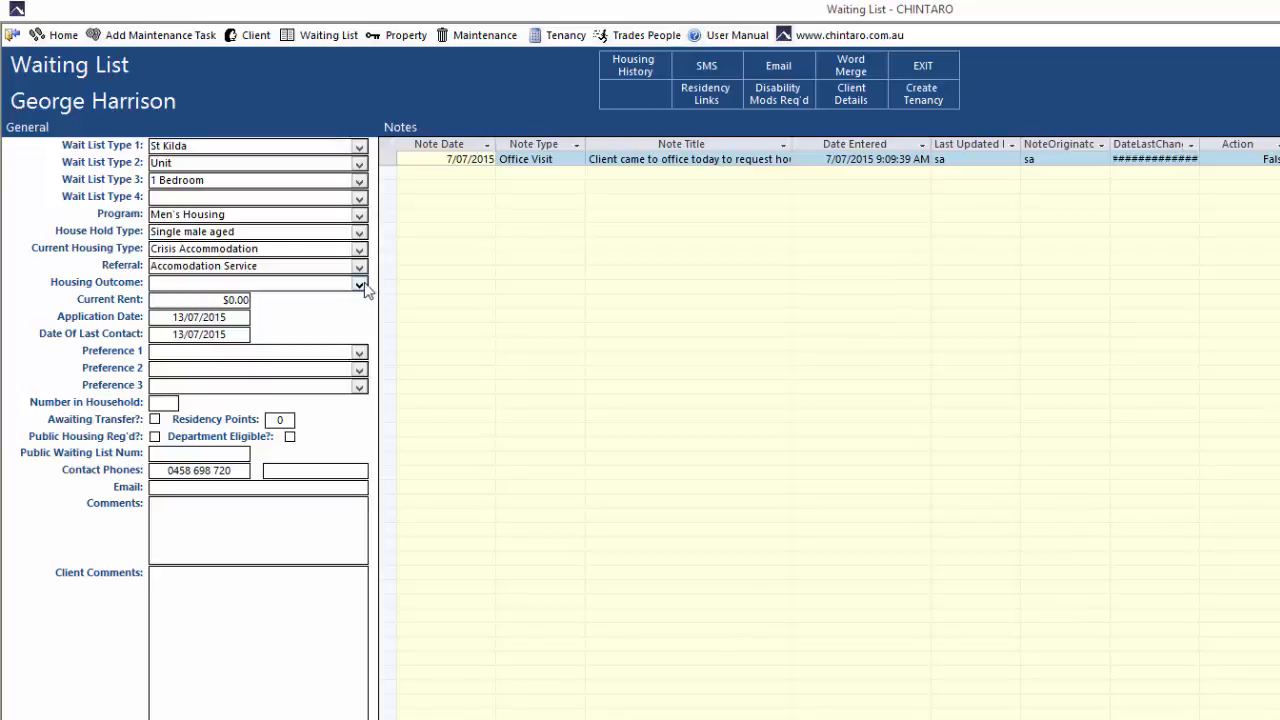
{"action": "left_click", "coordinate": [360, 284]}
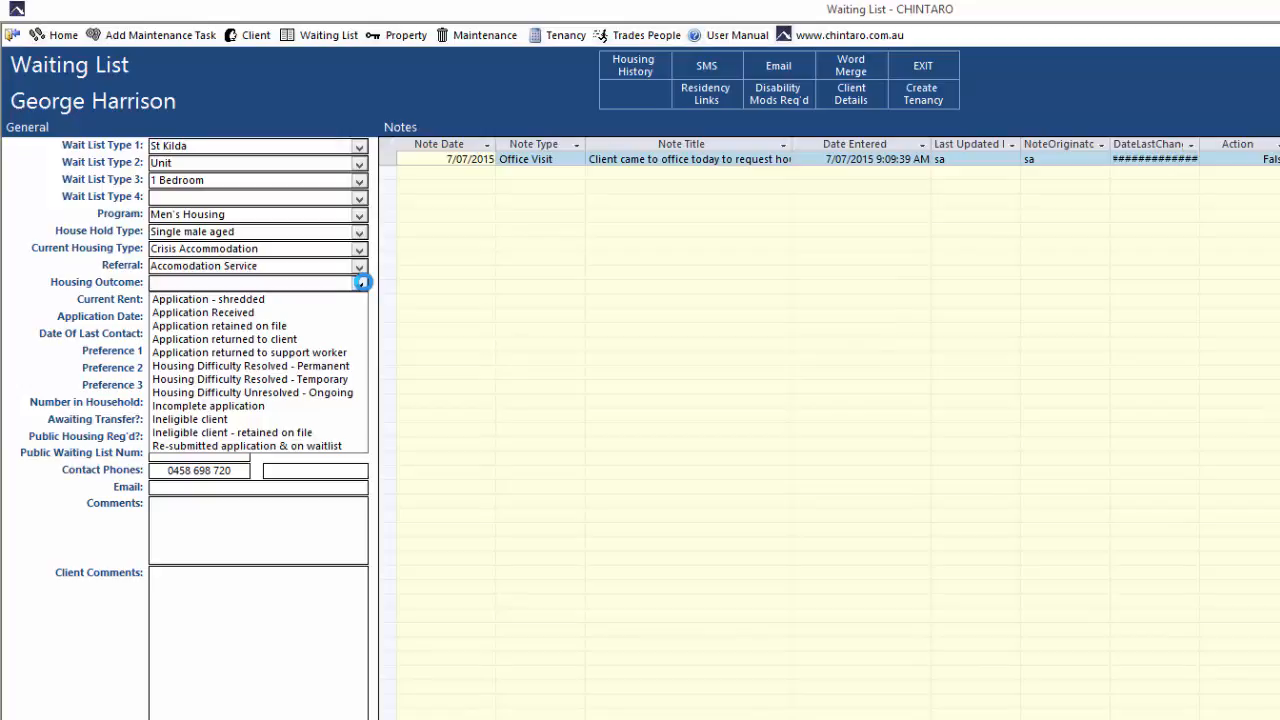
{"action": "left_click", "coordinate": [361, 283]}
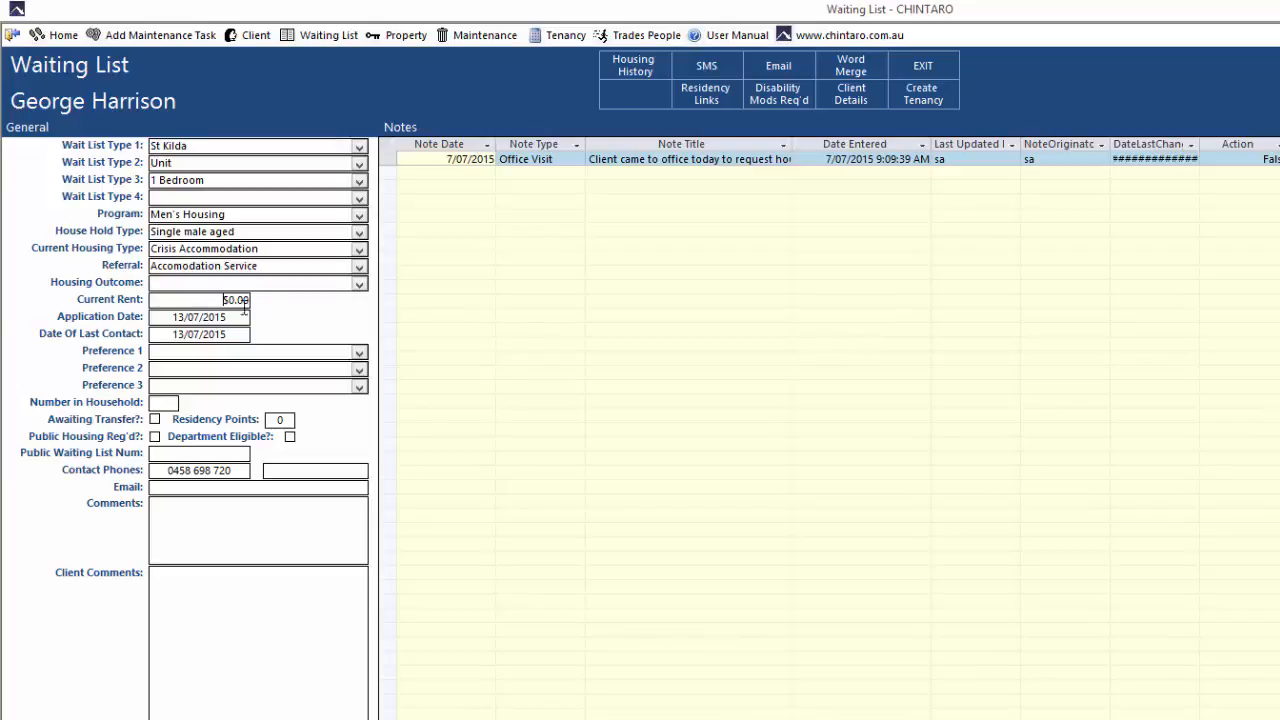
- Enter a Current Rent of $159.30 and change the Application Date to 07/07/2015
{"action": "key", "text": "Tab"}
{"action": "type", "text": "159.30"}
{"action": "left_click", "coordinate": [224, 318]}
{"action": "left_click_drag", "start_coordinate": [172, 320], "coordinate": [185, 321]}
{"action": "type", "text": "07"}
- Set the Date Of Last Contact on the waiting list entry to 07/07/2015
{"action": "double_click", "coordinate": [175, 336]}
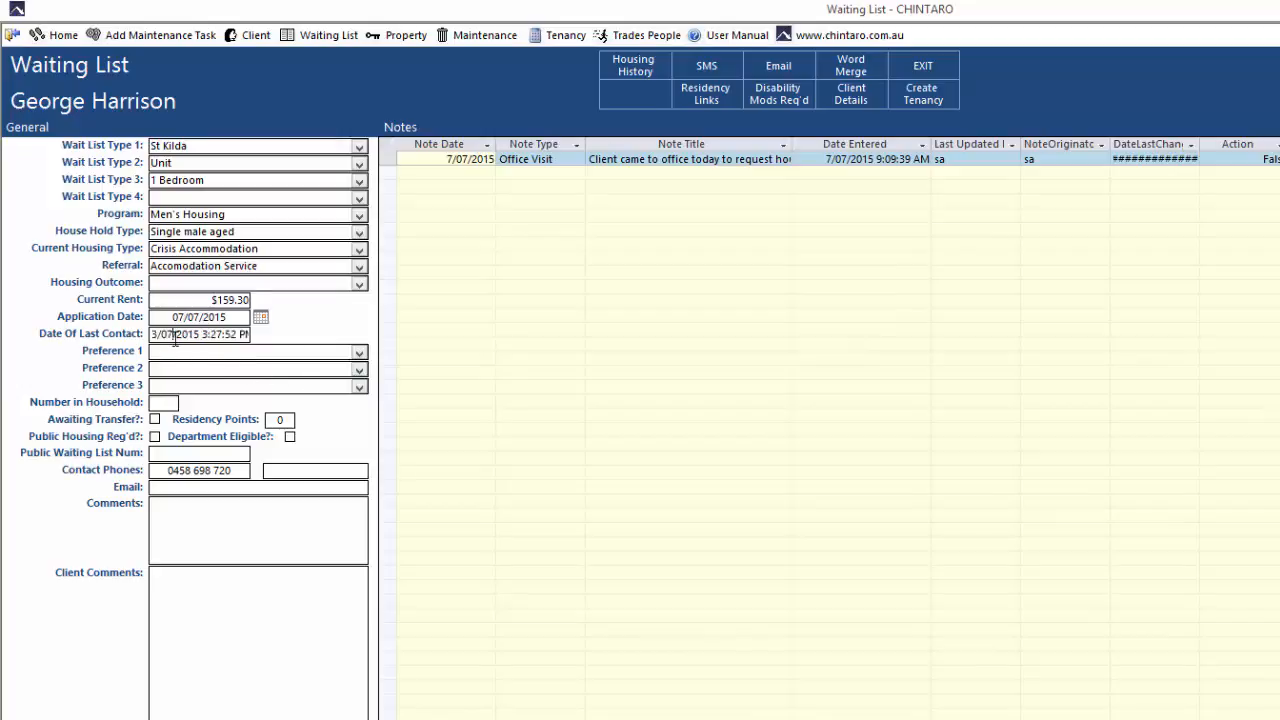
{"action": "left_click", "coordinate": [259, 335]}
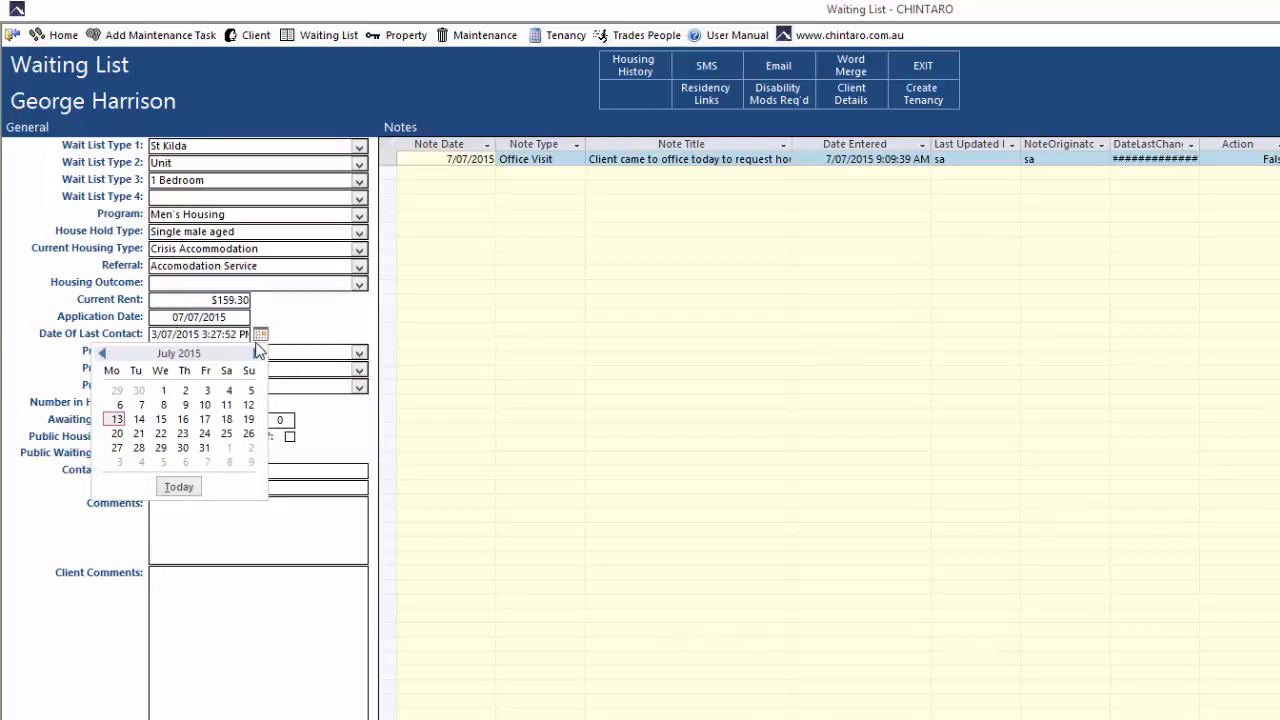
{"action": "left_click", "coordinate": [141, 405]}
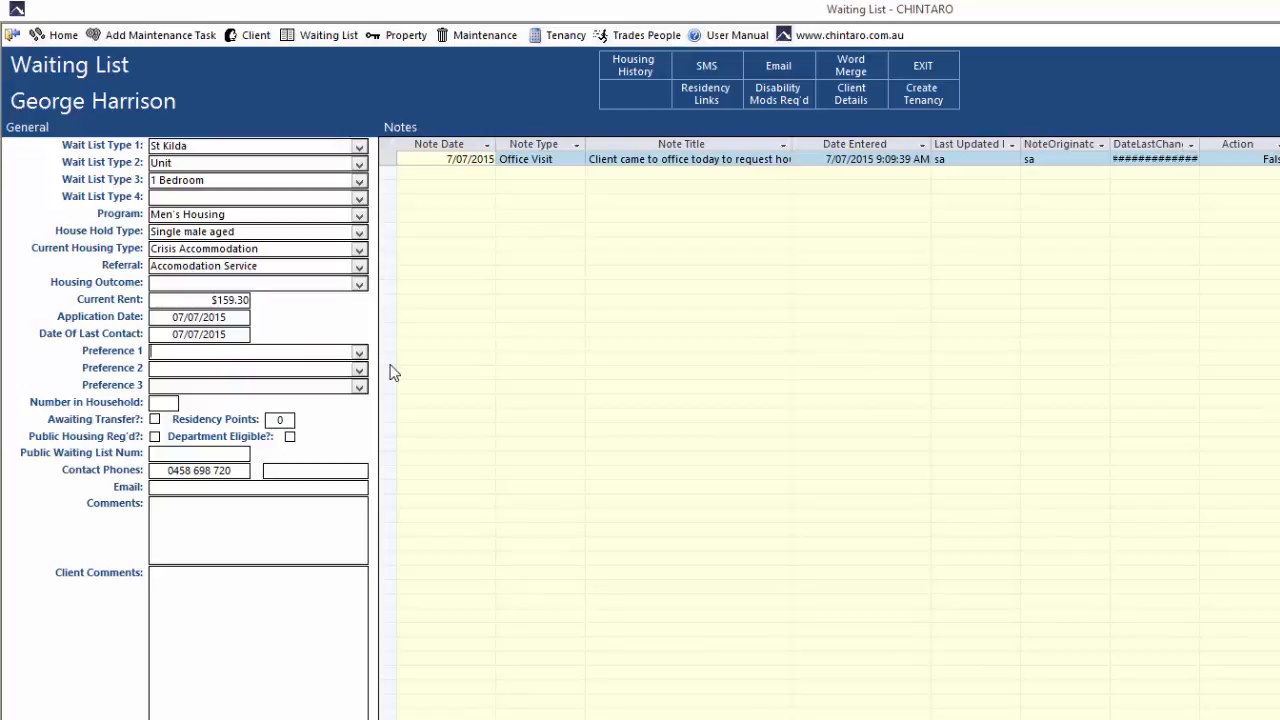
- Set Preference 1 to 1 Bedroom Flat and the Number in Household to 1
{"action": "left_click", "coordinate": [359, 352]}
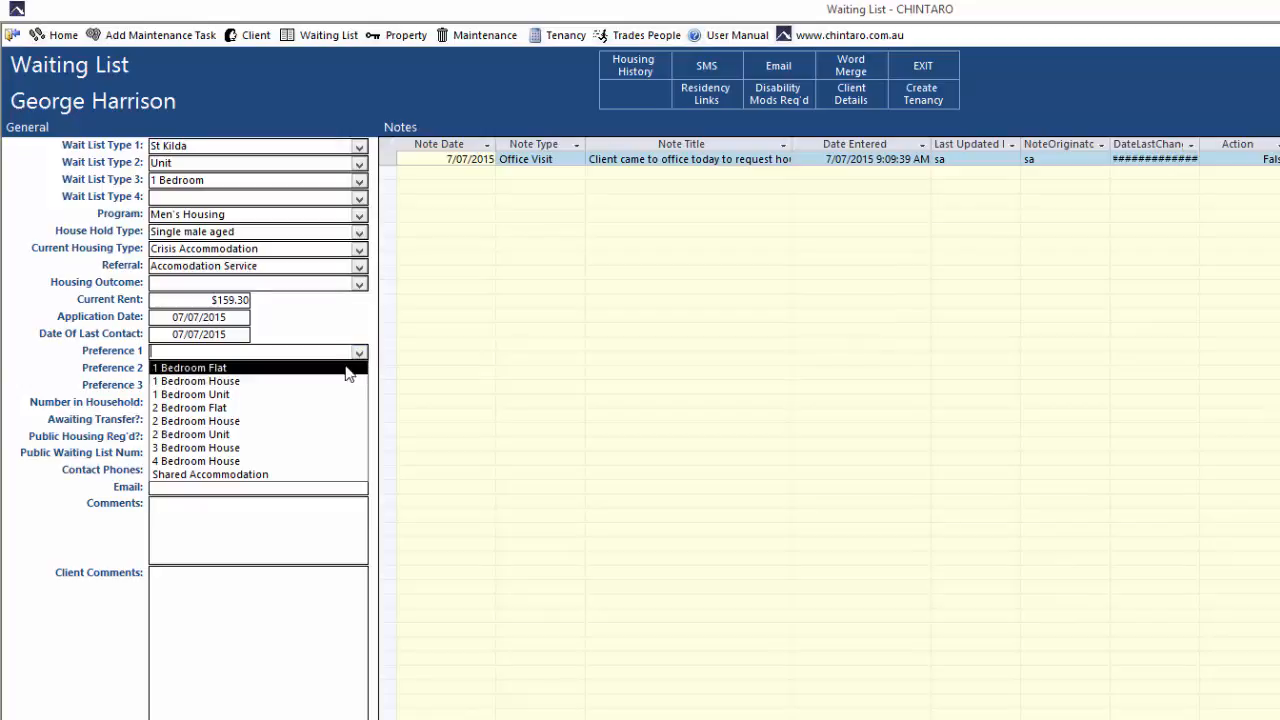
{"action": "left_click", "coordinate": [347, 368]}
{"action": "left_click", "coordinate": [345, 352]}
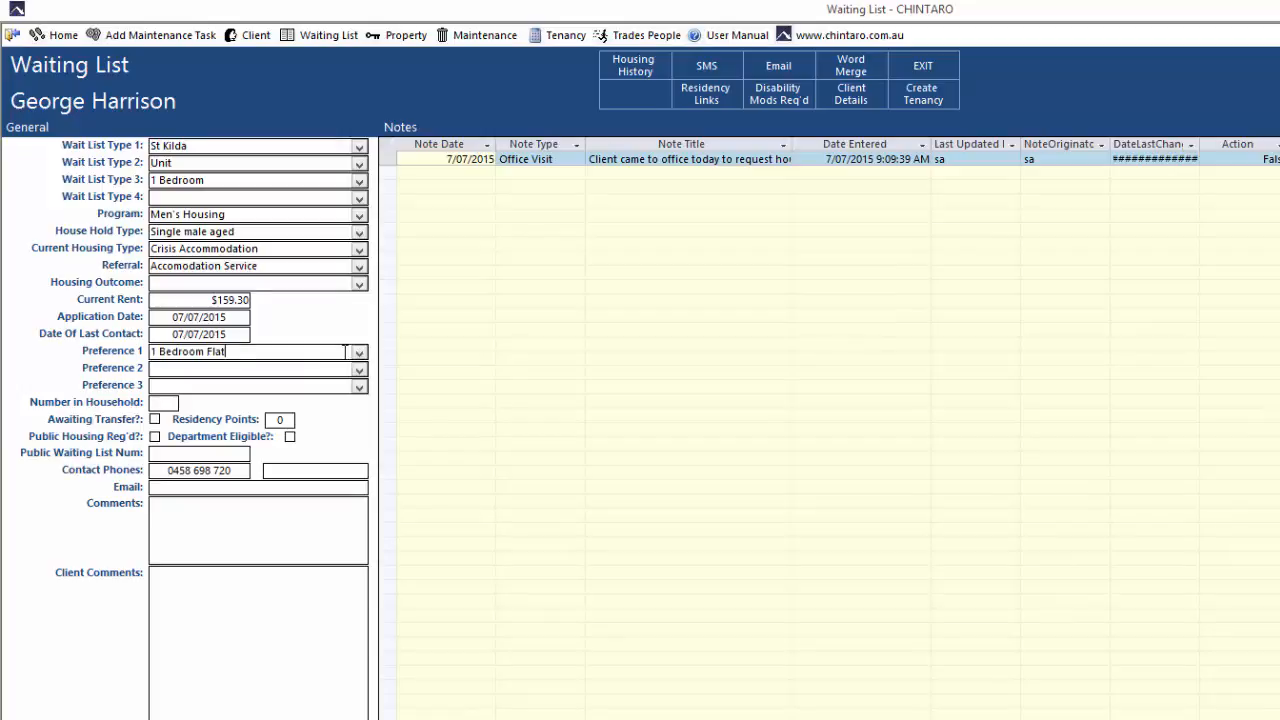
{"action": "left_click", "coordinate": [359, 370]}
{"action": "type", "text": "1"}
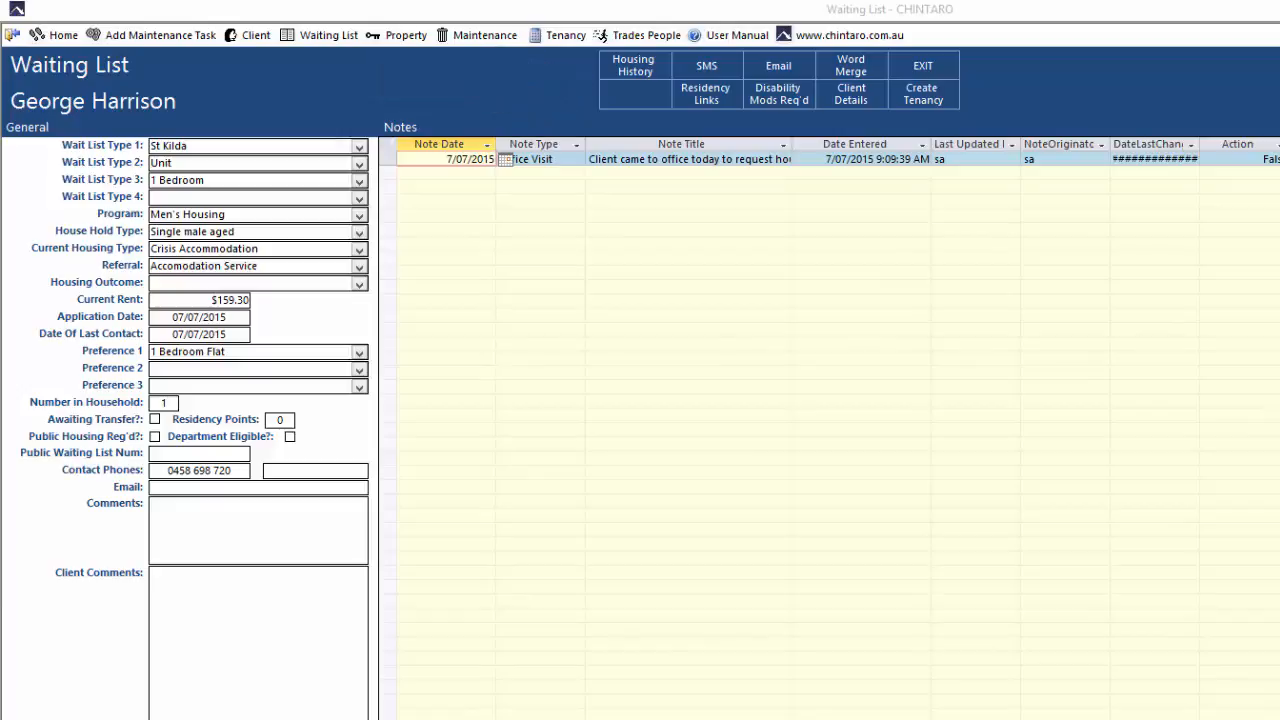
- Set the area where the client is currently living to ST KILDA in the Housing History and save the update
{"action": "left_click", "coordinate": [655, 75]}
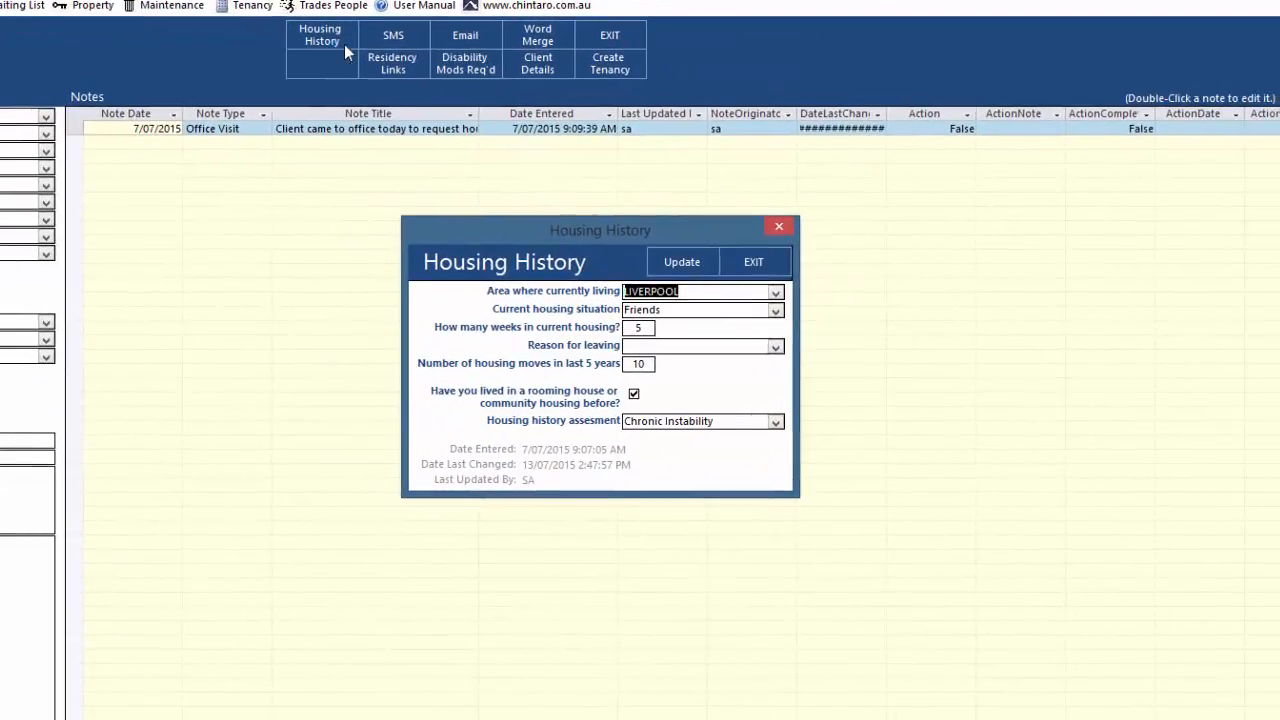
{"action": "type", "text": "st kiLDA"}
{"action": "key", "text": "Tab"}
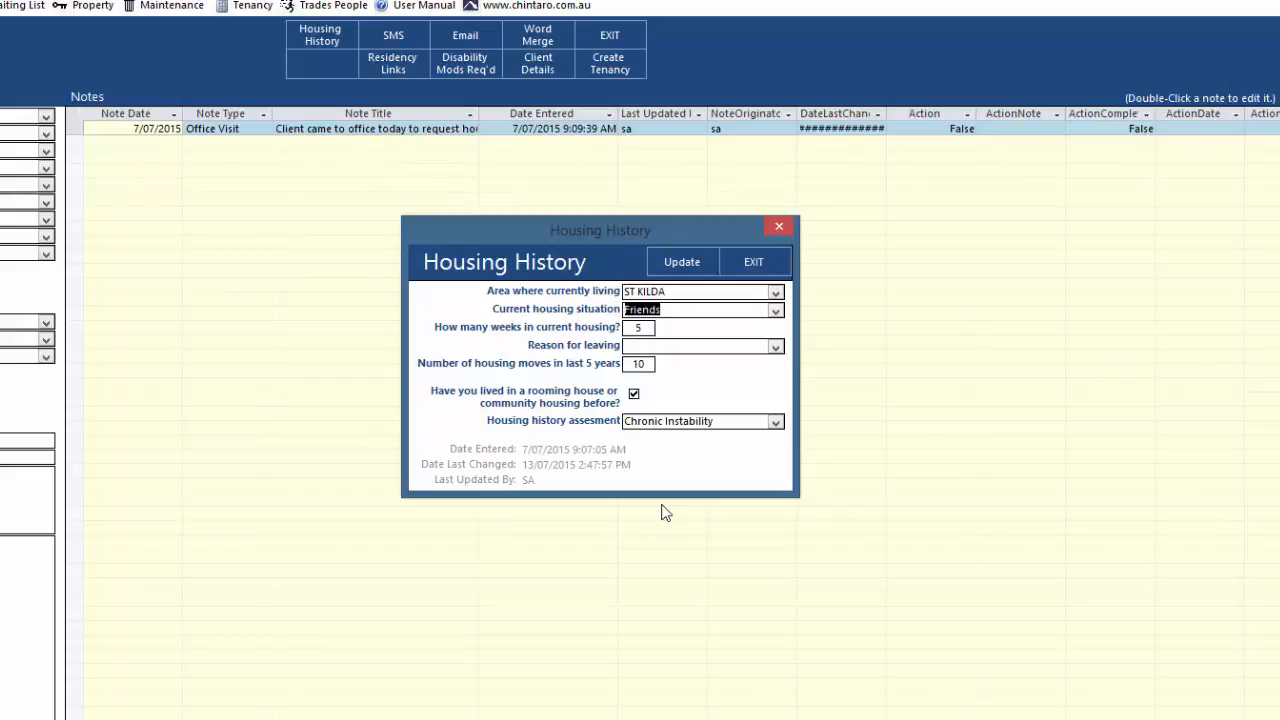
{"action": "left_click", "coordinate": [677, 271]}
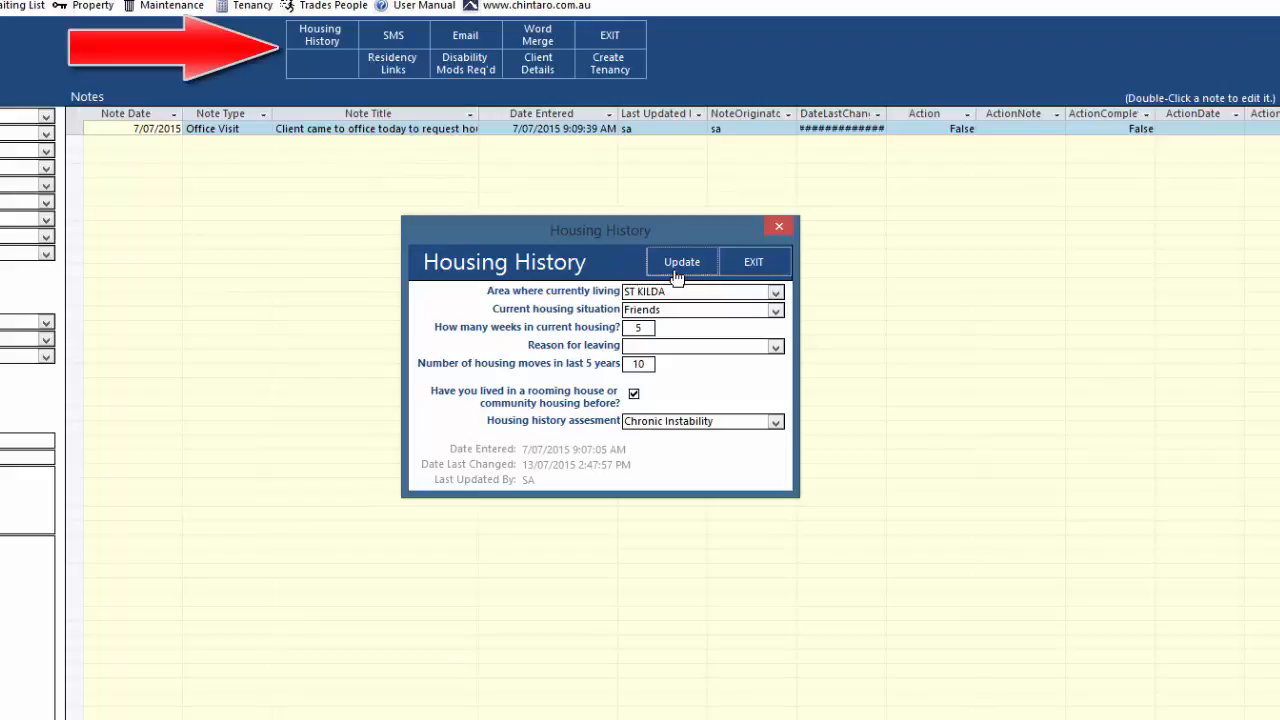
{"action": "left_click", "coordinate": [677, 270]}
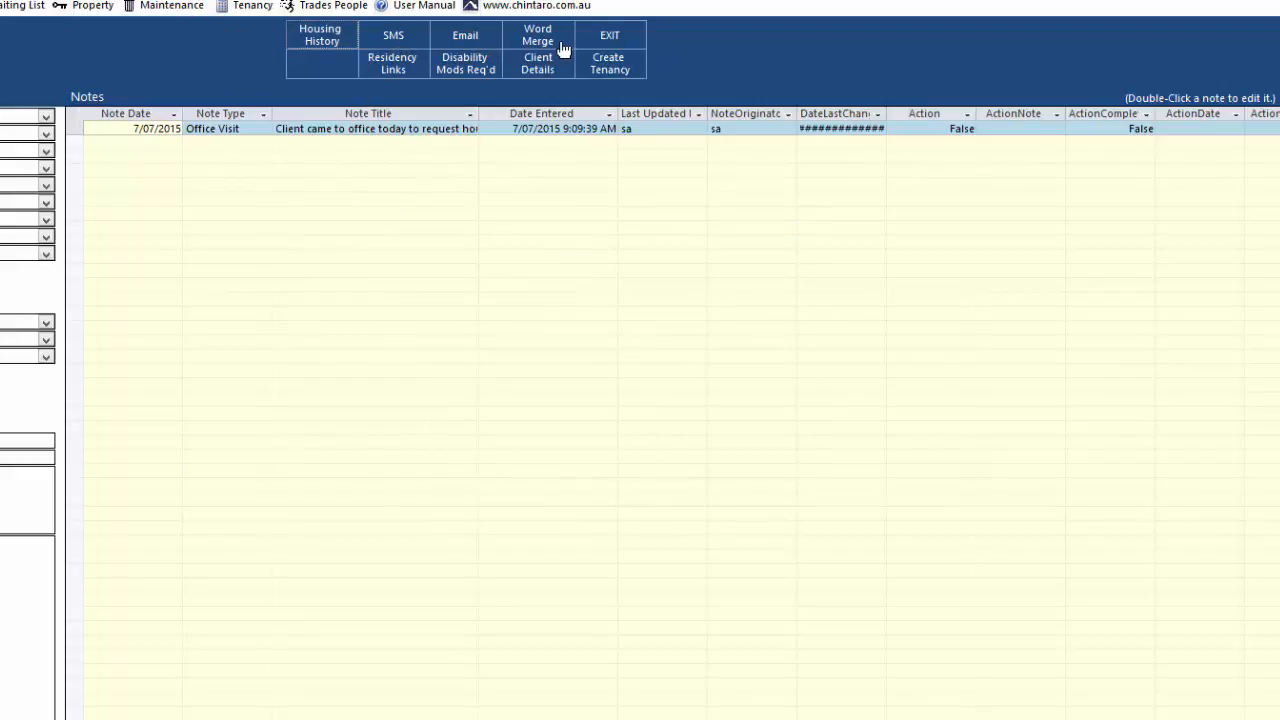
- View the client's SMS form and close it without sending, and look over the client's residency links
{"action": "left_click", "coordinate": [408, 45]}
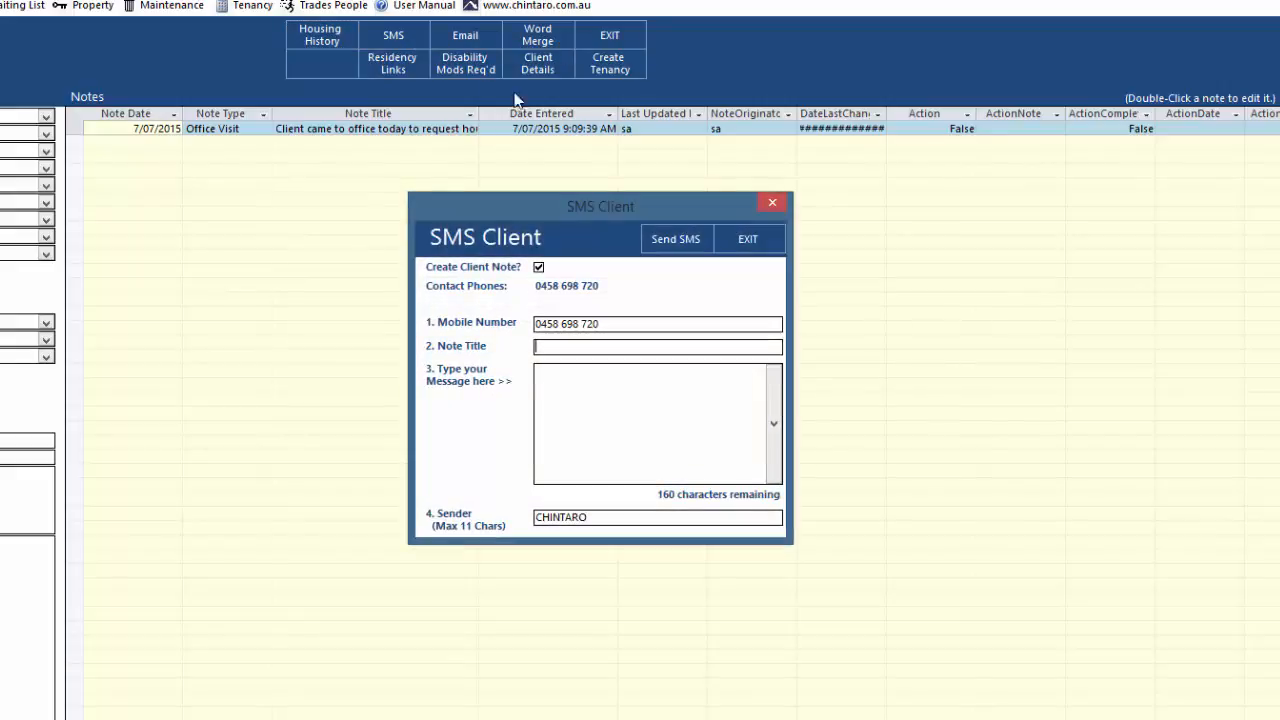
{"action": "left_click", "coordinate": [749, 239]}
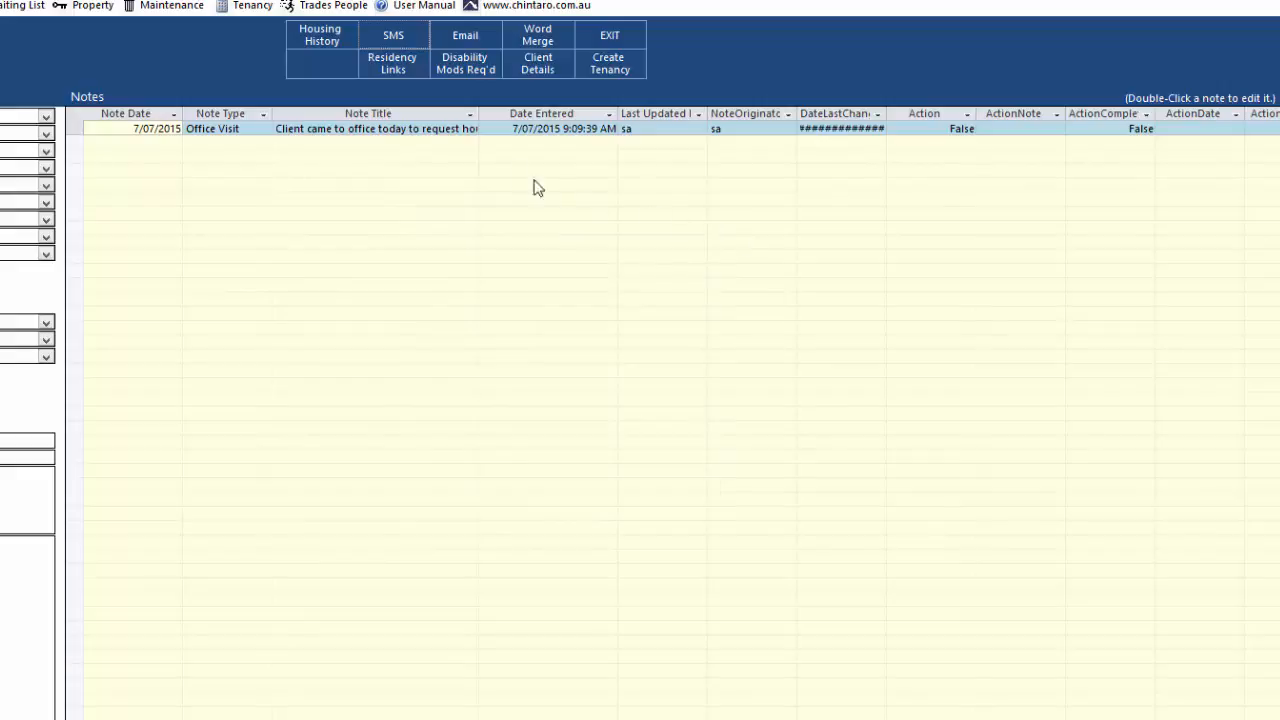
{"action": "left_click", "coordinate": [402, 76]}
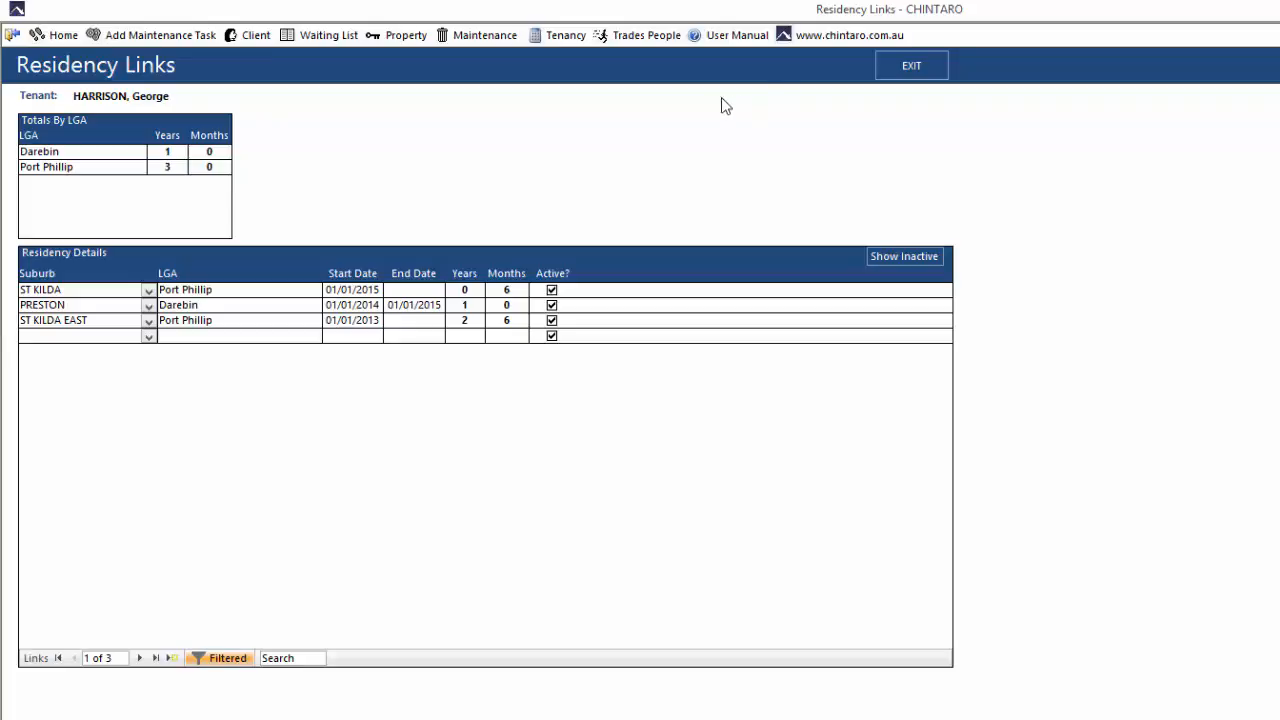
{"action": "left_click", "coordinate": [922, 74]}
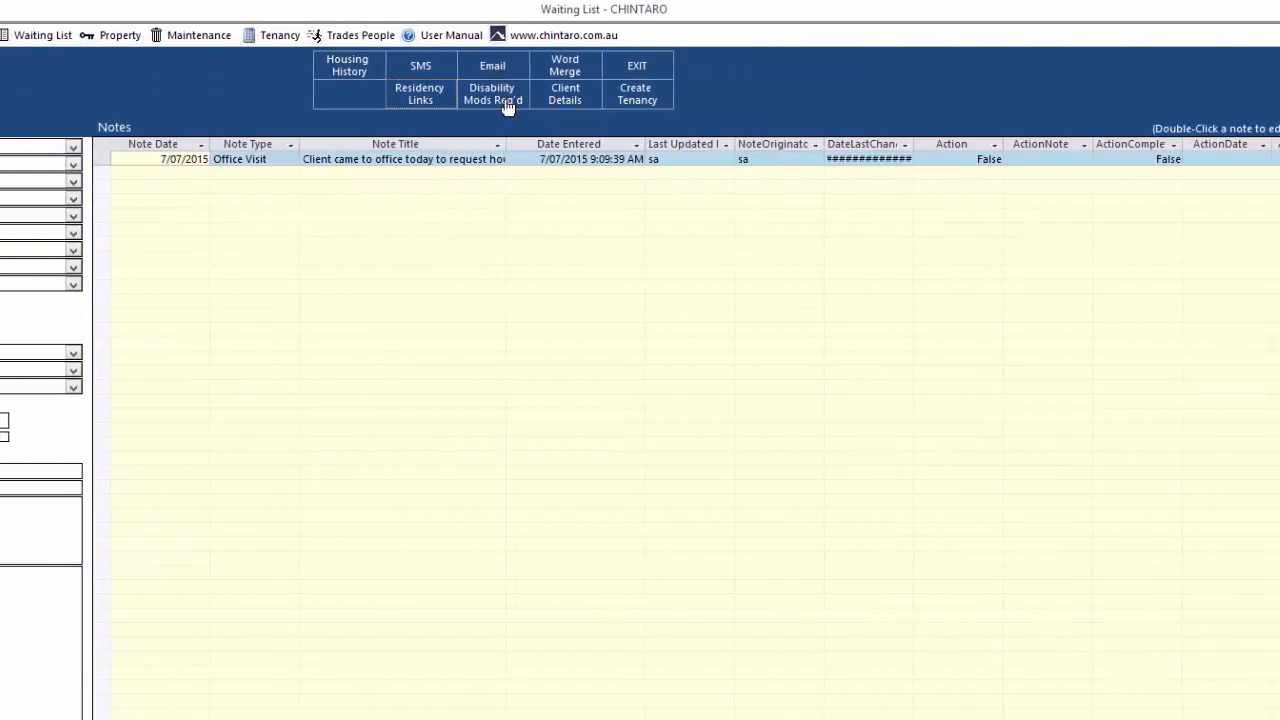
- Add Shower Rail to the disability modifications required by the client
{"action": "left_click", "coordinate": [501, 105]}
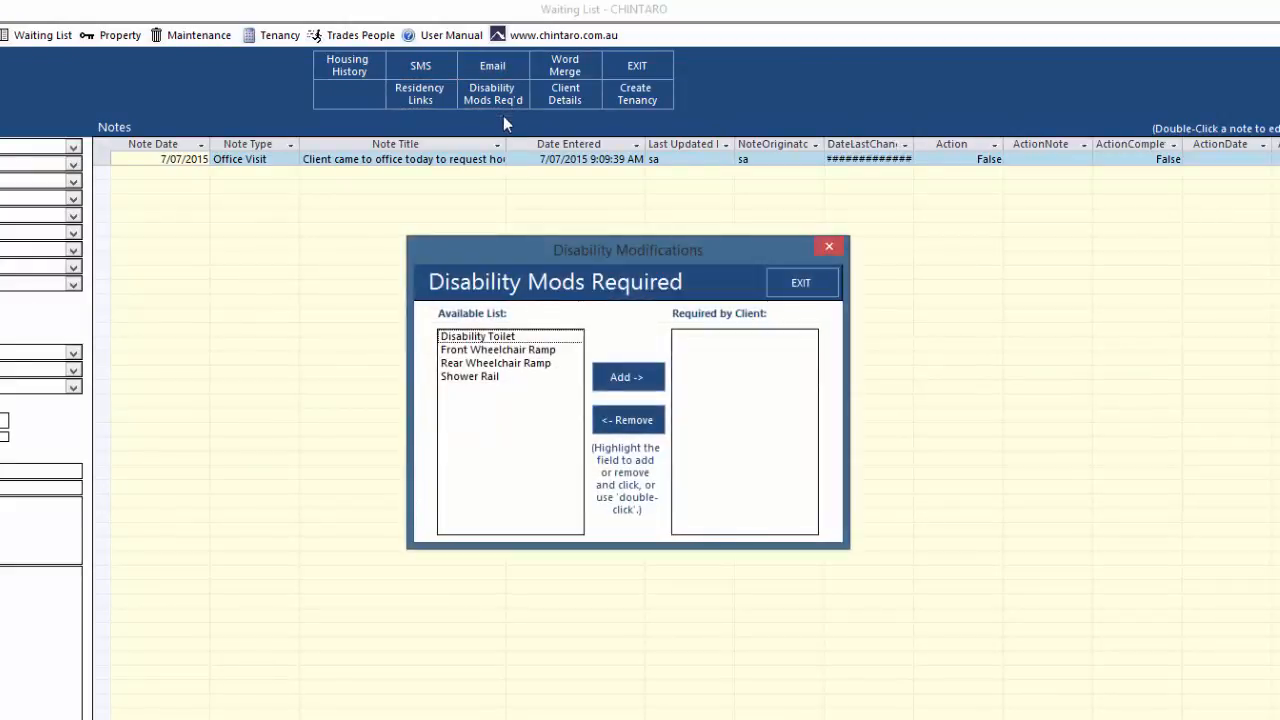
{"action": "double_click", "coordinate": [500, 376]}
{"action": "left_click", "coordinate": [786, 287]}
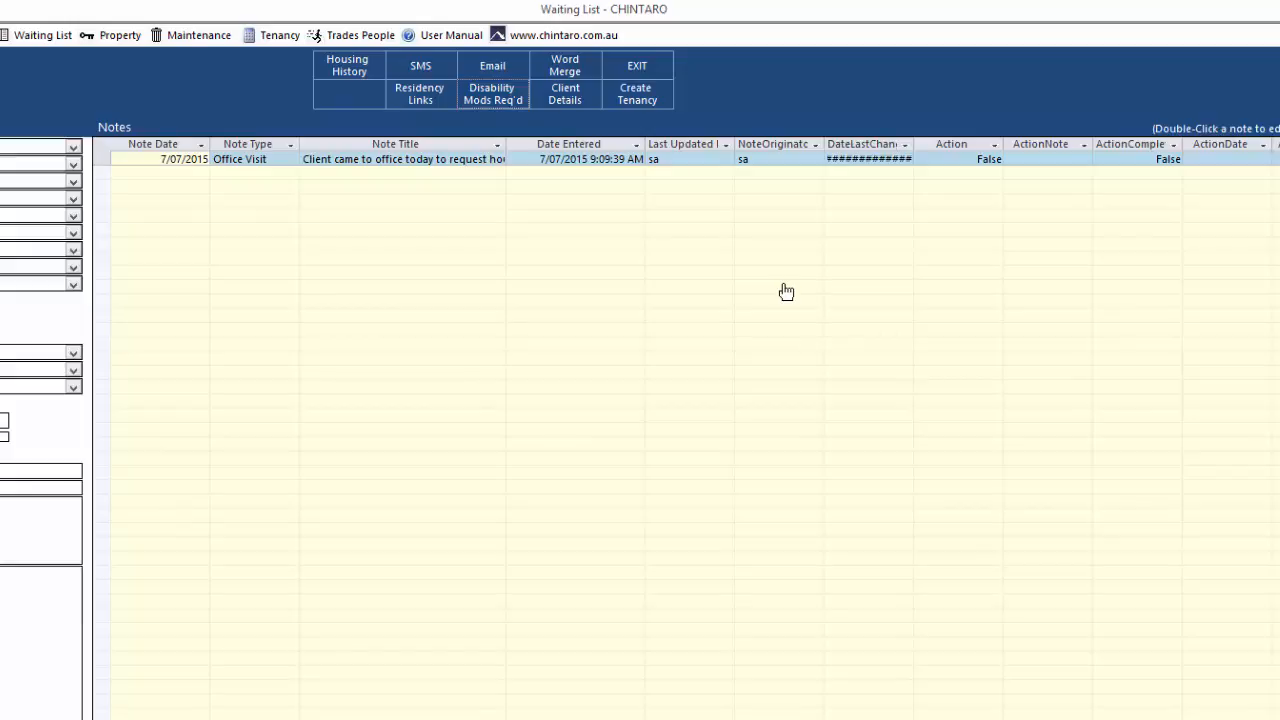
- Mark the client as public housing registered in the client details, enter the public housing wait list number, and return to the waiting list entry
{"action": "left_click", "coordinate": [567, 110]}
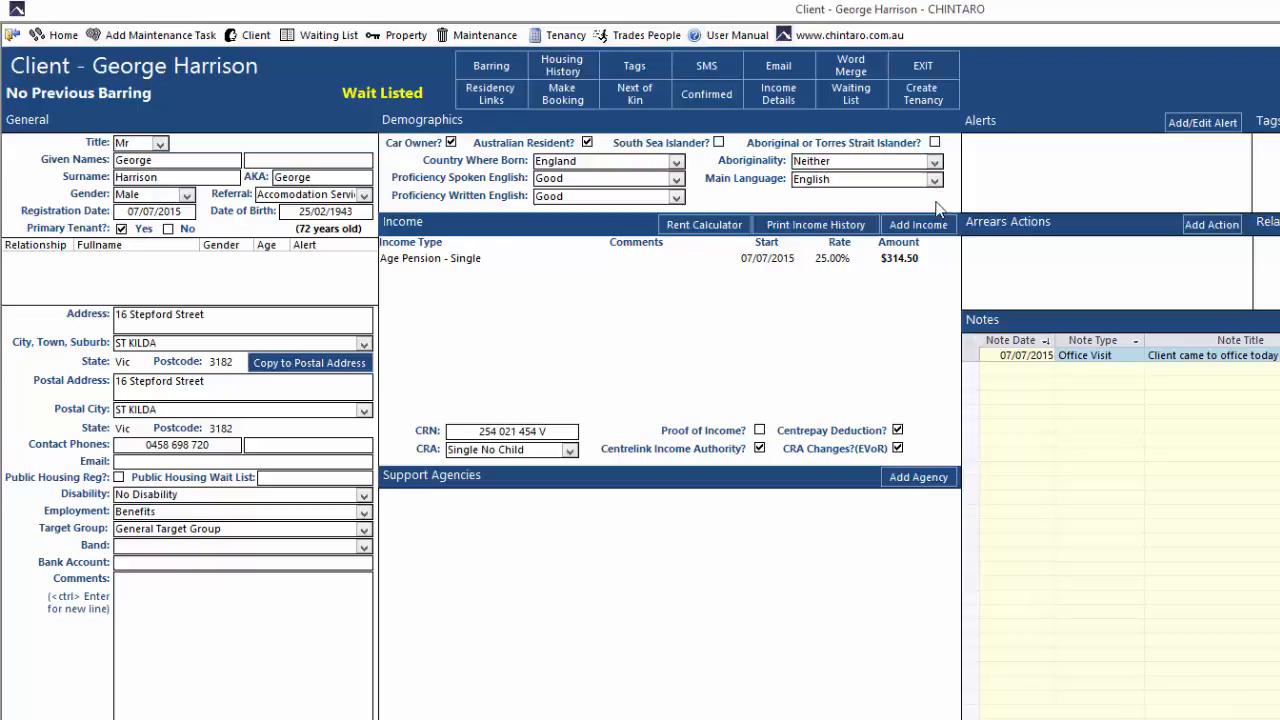
{"action": "left_click", "coordinate": [119, 478]}
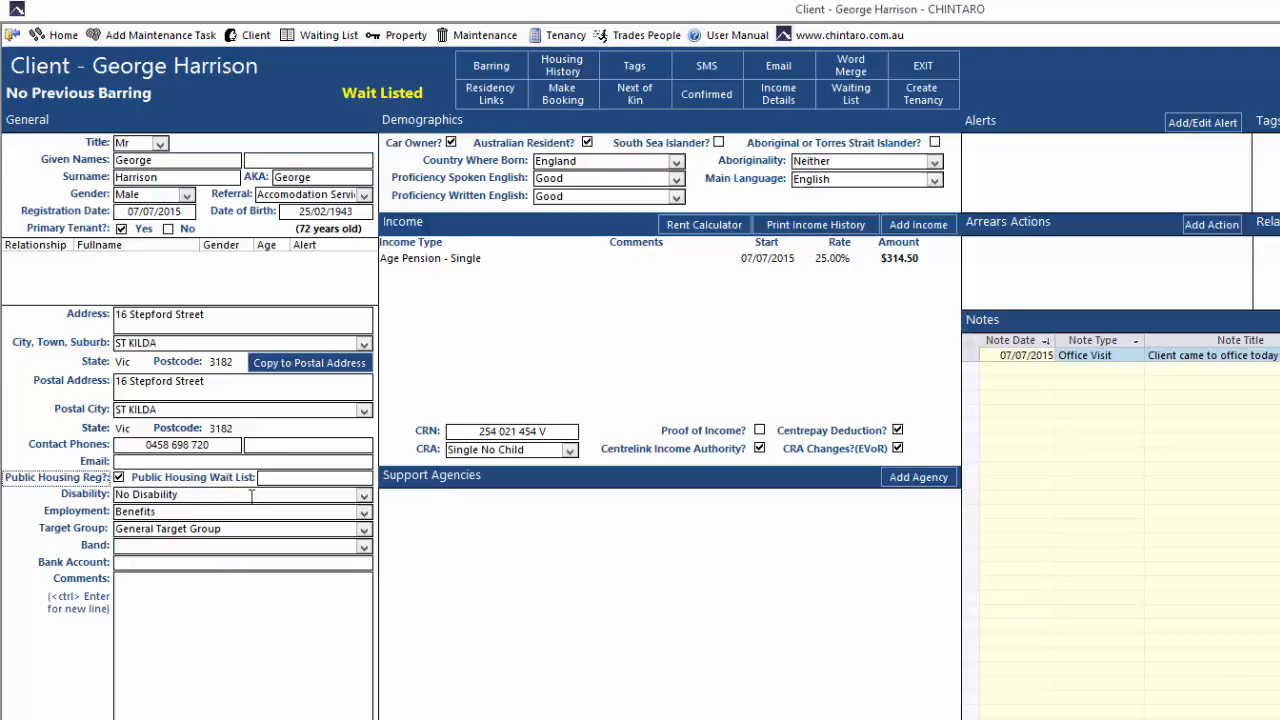
{"action": "left_click", "coordinate": [284, 478]}
{"action": "type", "text": "521458"}
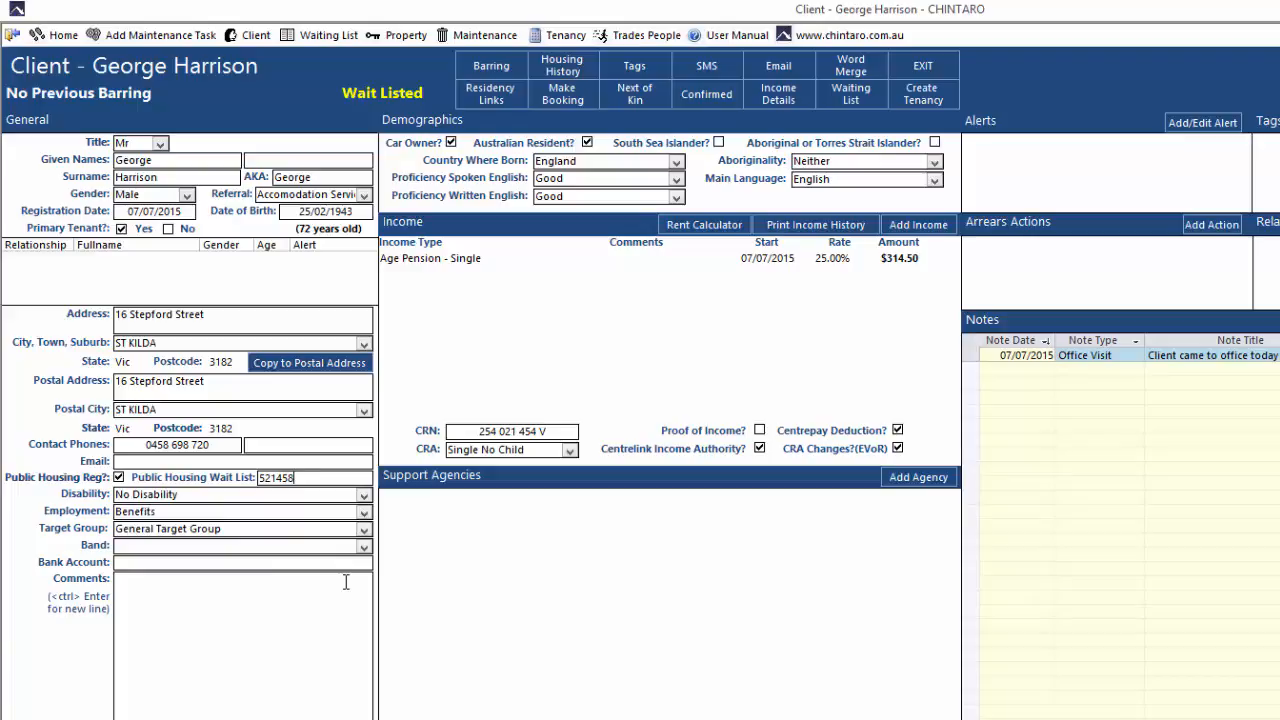
{"action": "left_click", "coordinate": [849, 94]}
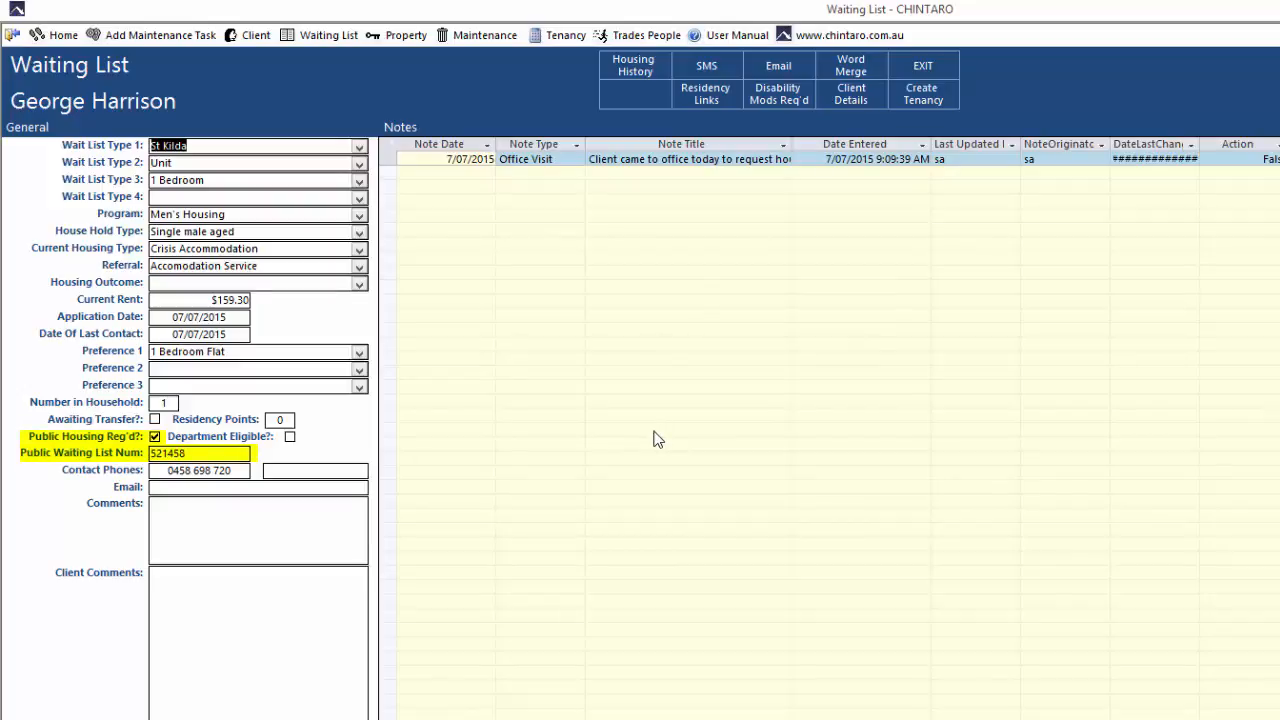
- Start a new note on the client's record with type Phone Call and title "Housing Enquiry"
{"action": "left_click", "coordinate": [849, 106]}
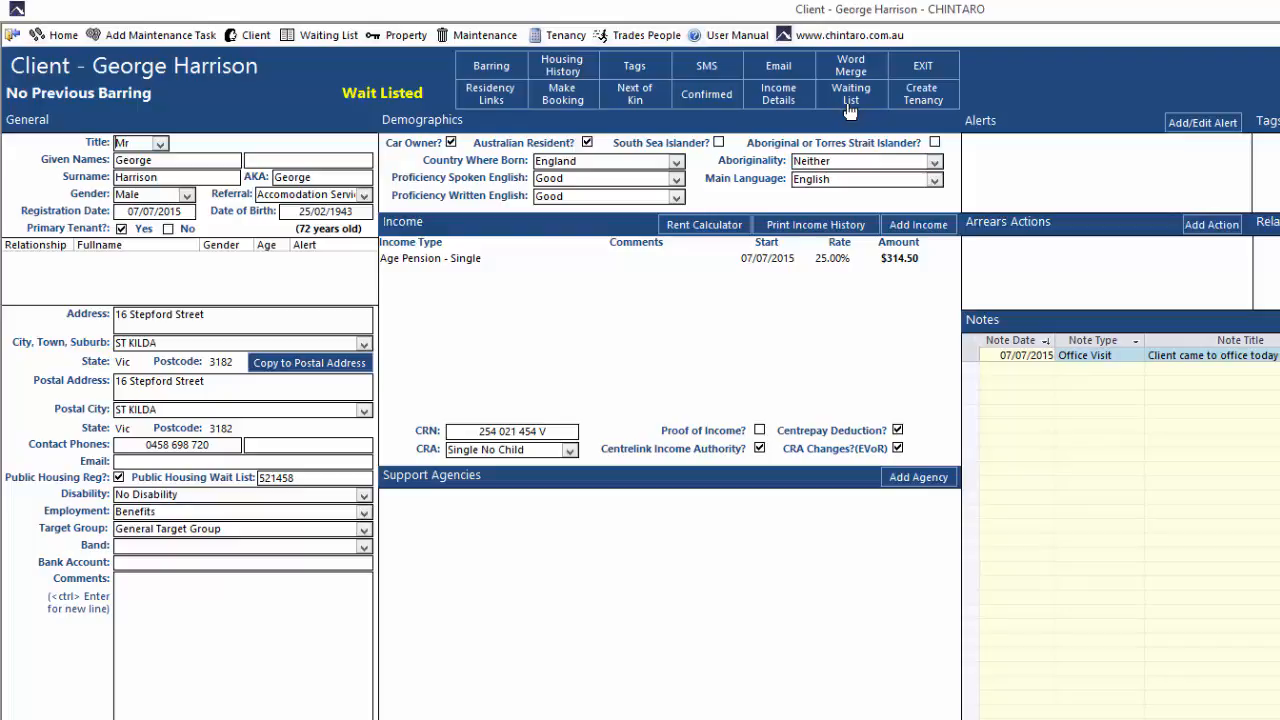
{"action": "left_click", "coordinate": [1243, 225]}
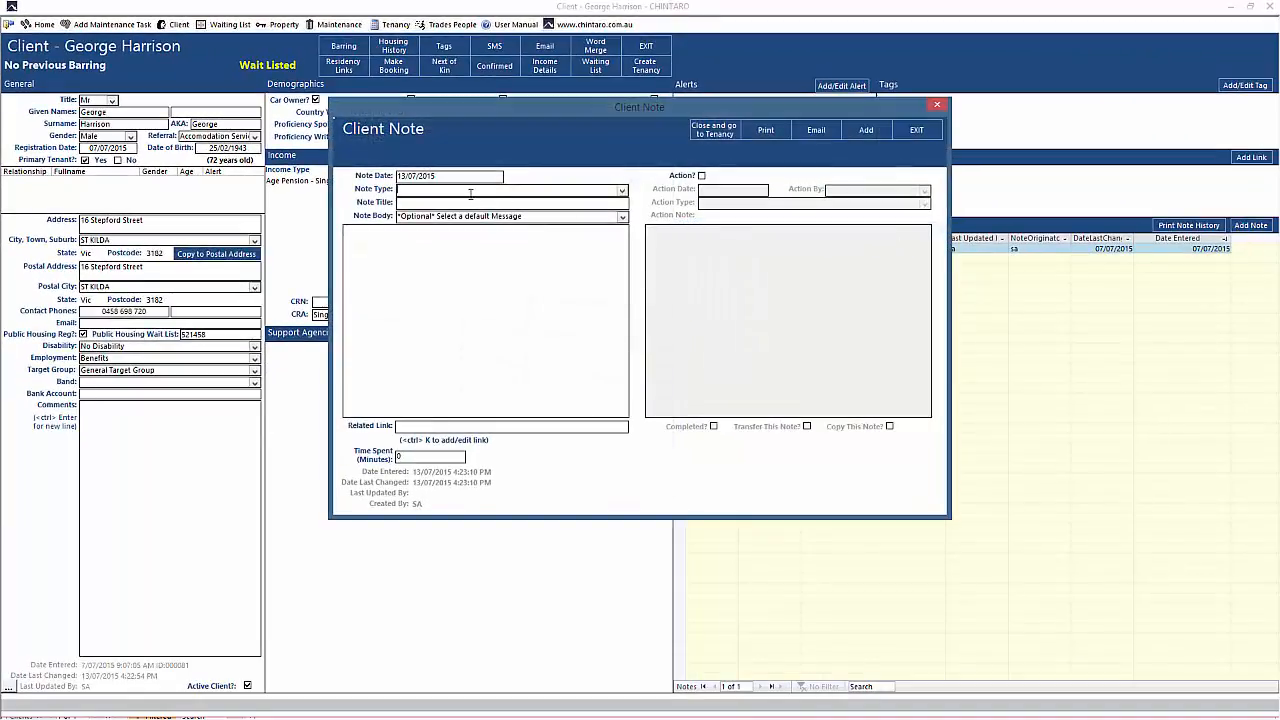
{"action": "left_click", "coordinate": [621, 191]}
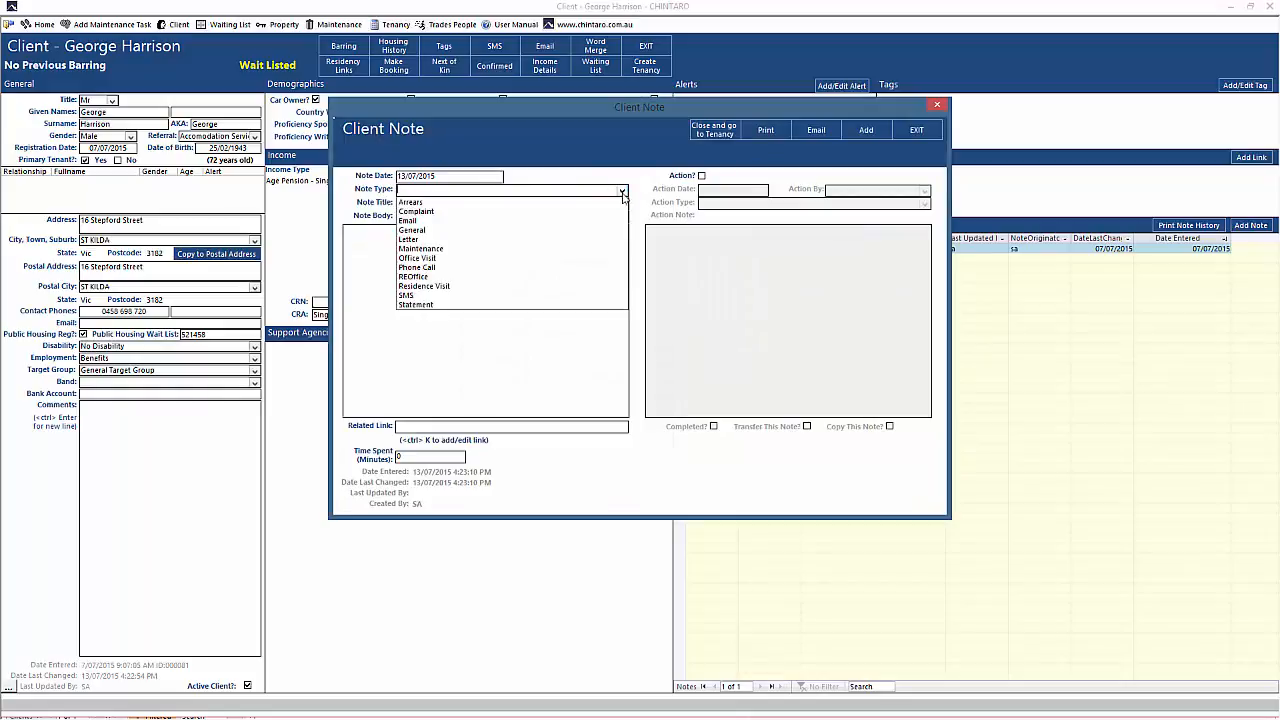
{"action": "left_click", "coordinate": [533, 267]}
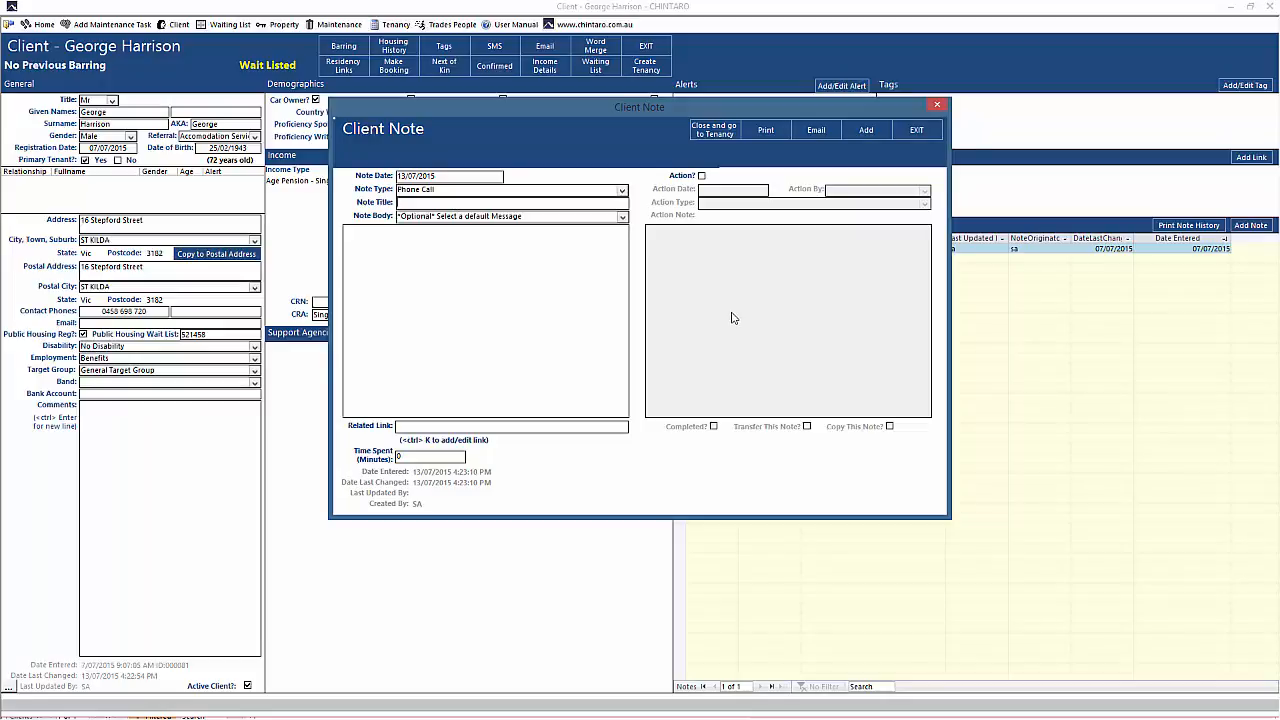
{"action": "type", "text": "Housing Enquiry"}
- Write in the note body that the client called to see if there are any vacancies, and add it, updating the waiting list's Last Contact Date
{"action": "left_click", "coordinate": [540, 332]}
{"action": "type", "text": "Gerge calle"}
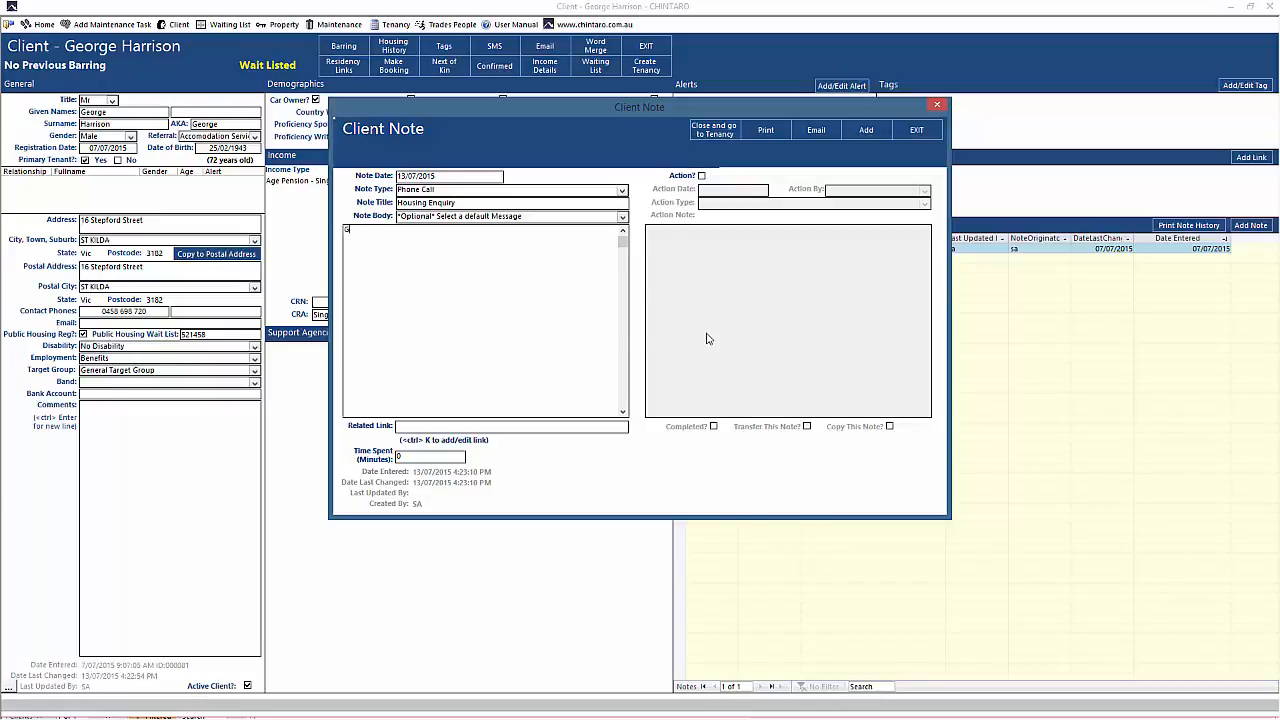
{"action": "type", "text": "d to see if there are any vacancies."}
{"action": "left_click", "coordinate": [352, 230]}
{"action": "type", "text": "o"}
{"action": "left_click", "coordinate": [866, 131]}
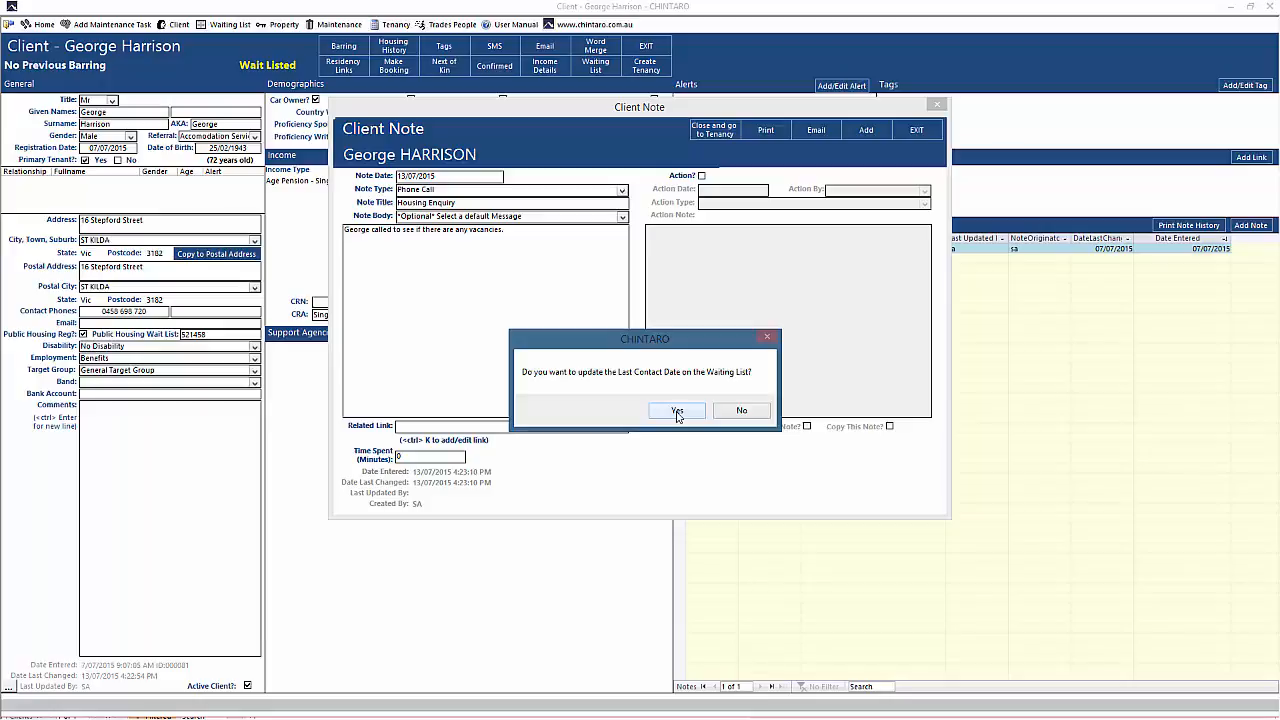
{"action": "left_click", "coordinate": [677, 412]}
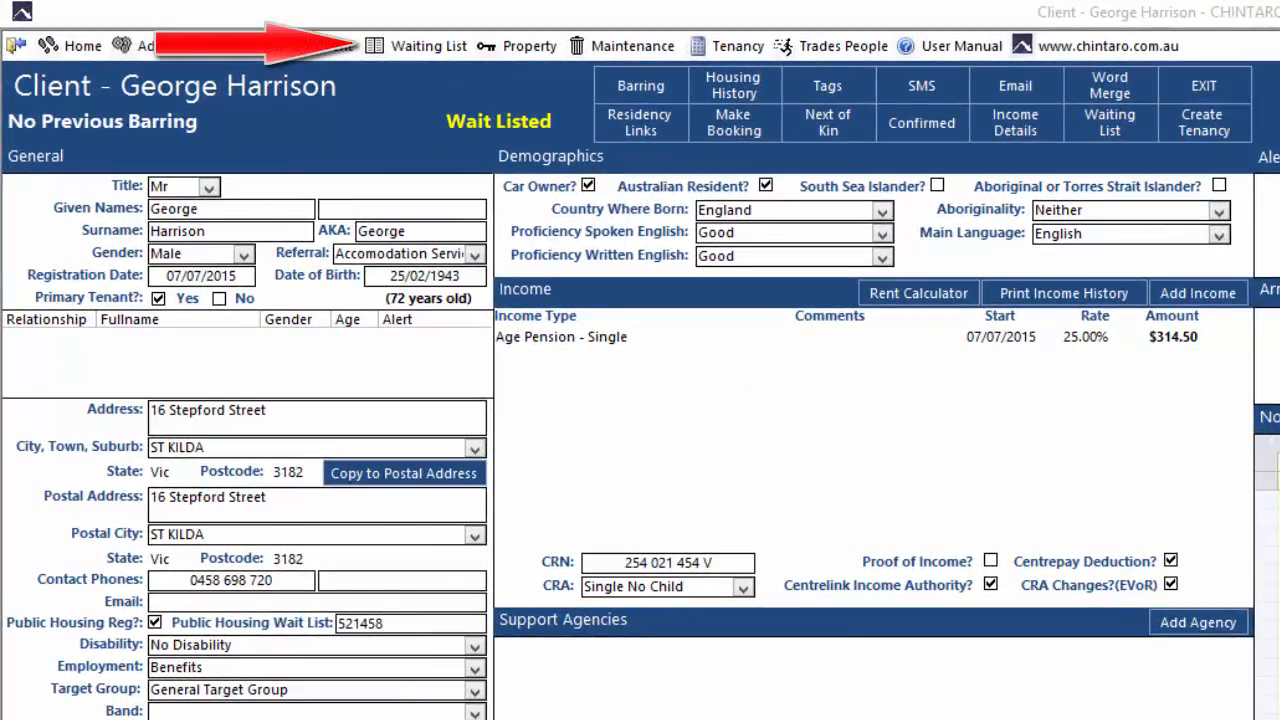
- Open the Manage Waiting List view, widen the Application Date column and look through the listed columns
{"action": "left_click", "coordinate": [420, 47]}
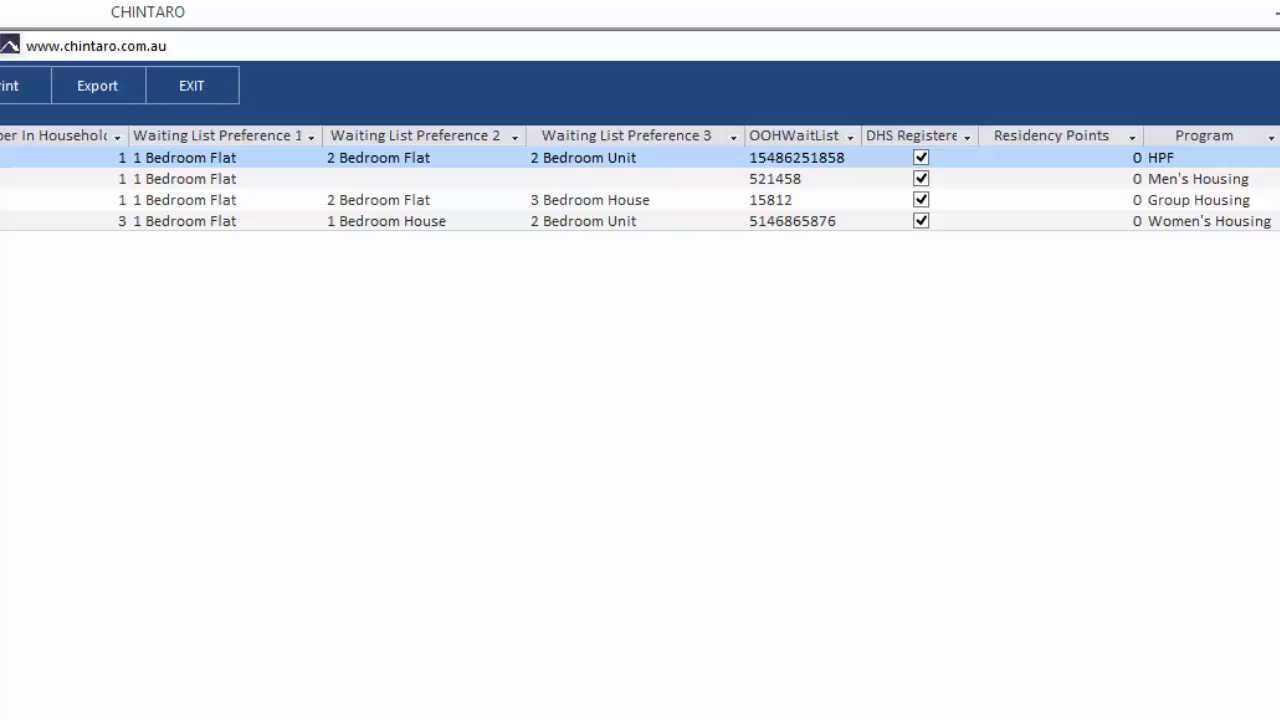
{"action": "scroll", "coordinate": [640, 178], "scroll_direction": "right", "scroll_amount": 10}
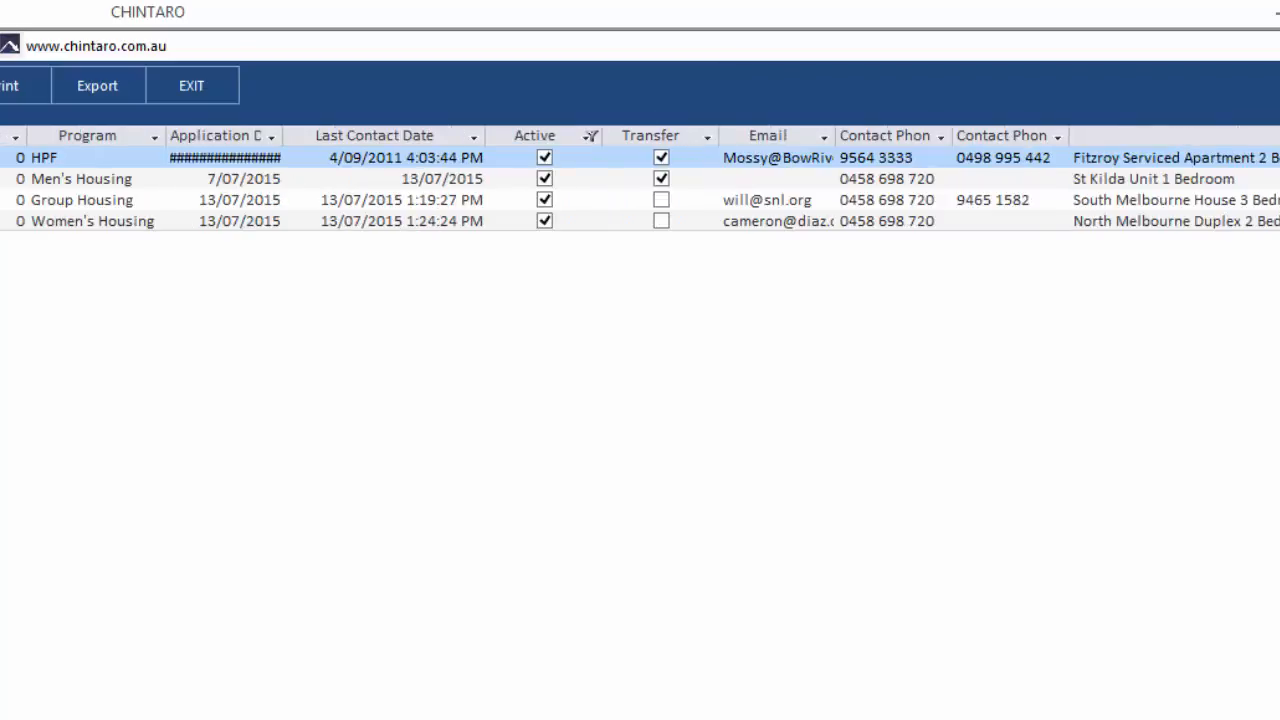
{"action": "left_click_drag", "start_coordinate": [282, 135], "coordinate": [352, 158]}
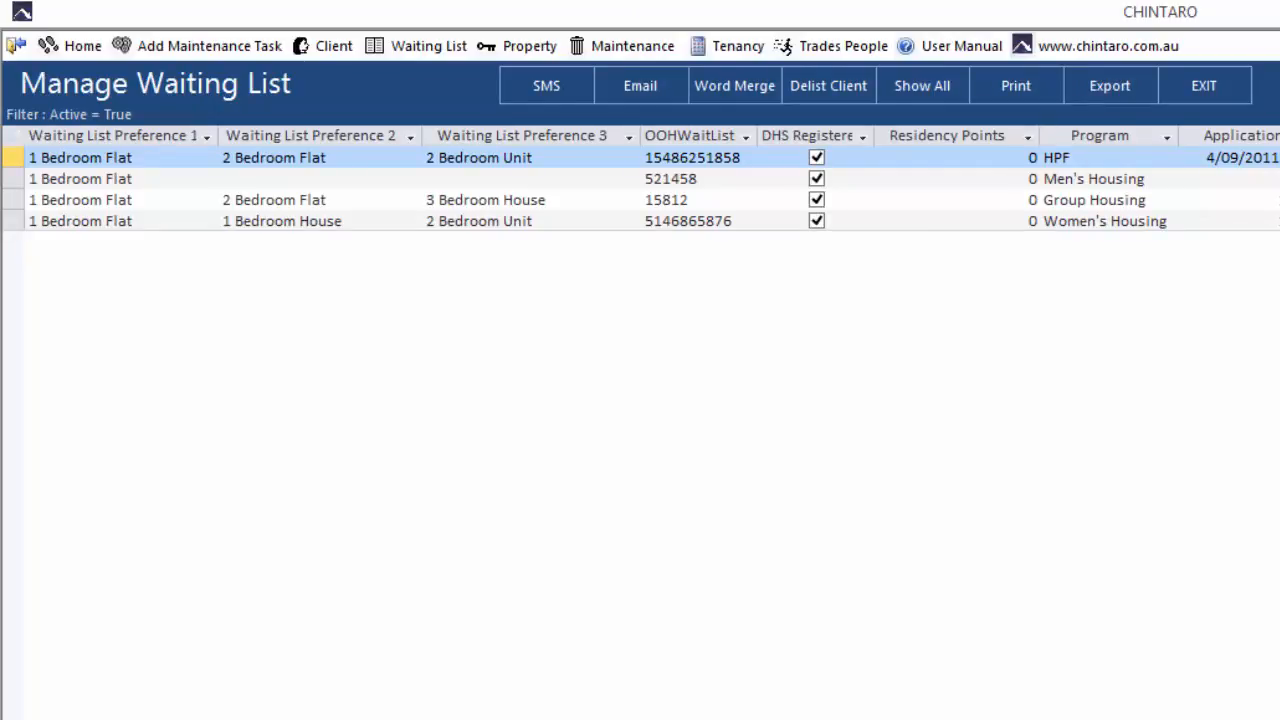
{"action": "scroll", "coordinate": [640, 180], "scroll_direction": "left", "scroll_amount": 10}
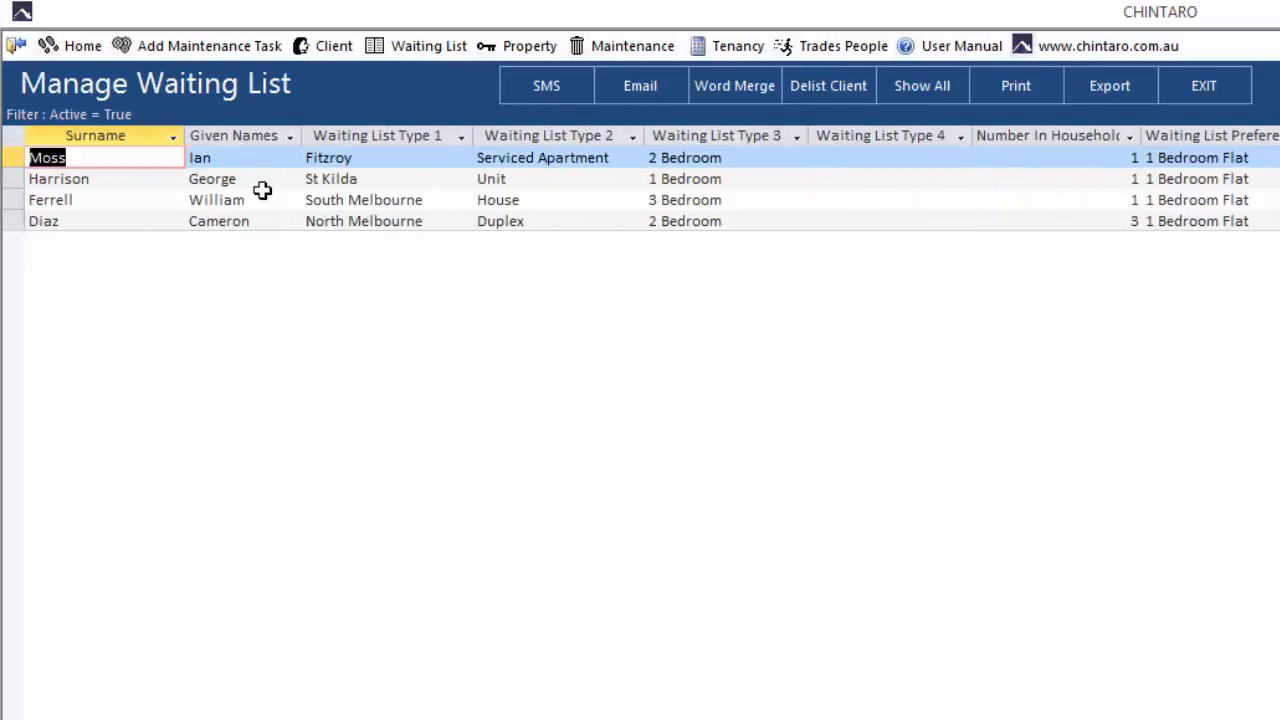
- Review the waiting list entry of the St Kilda one-bedroom unit applicant and return to the full list
{"action": "double_click", "coordinate": [257, 178]}
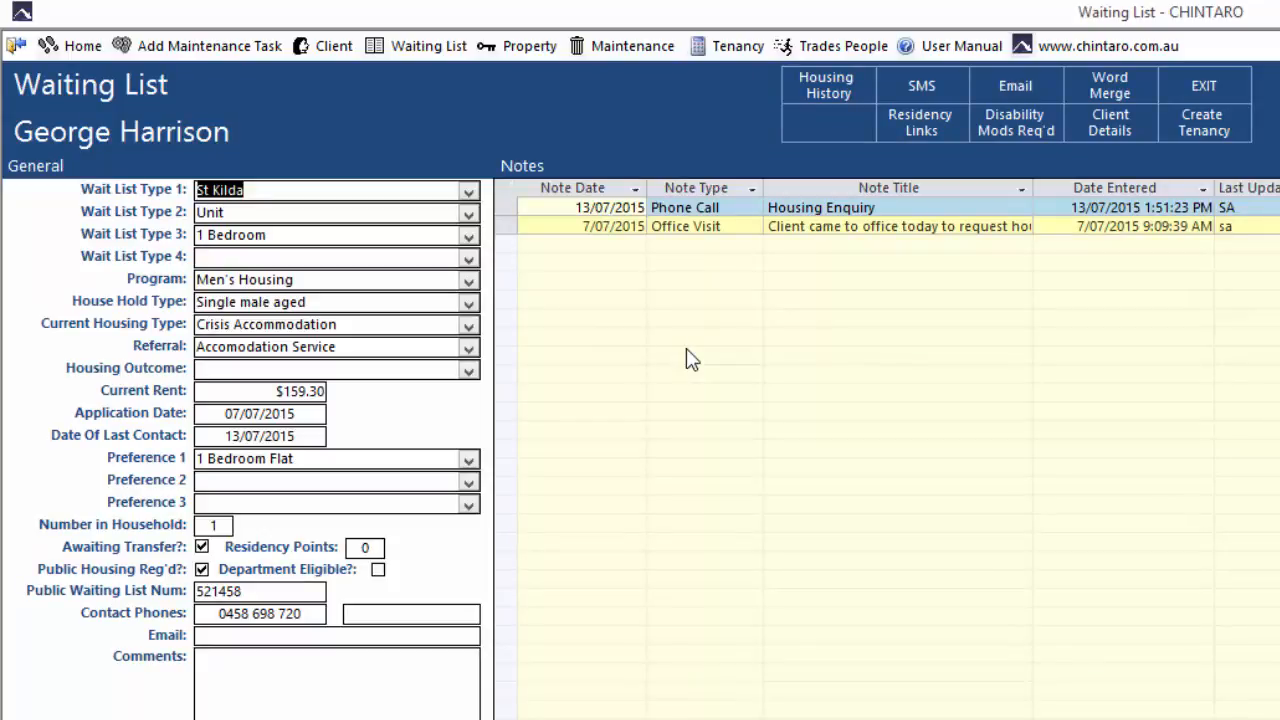
{"action": "left_click", "coordinate": [16, 47]}
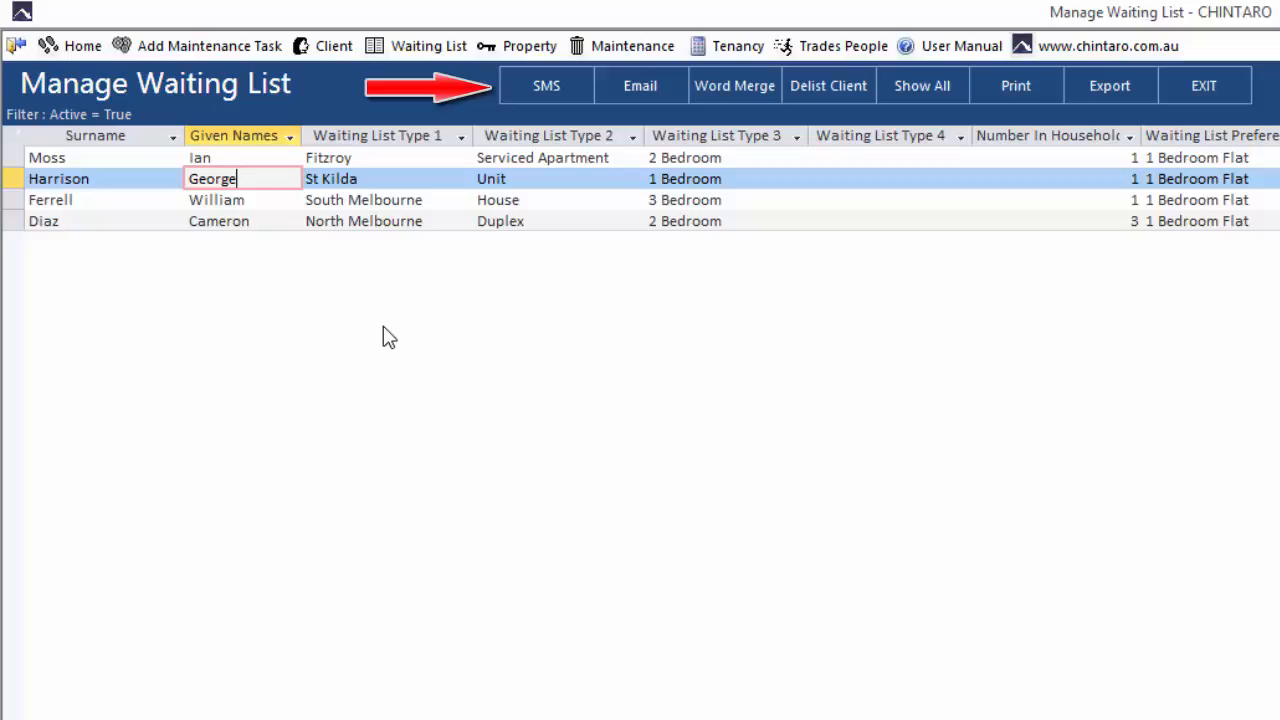
- Export the waiting list to Excel and close the exported workbook without saving it
{"action": "left_click", "coordinate": [1047, 97]}
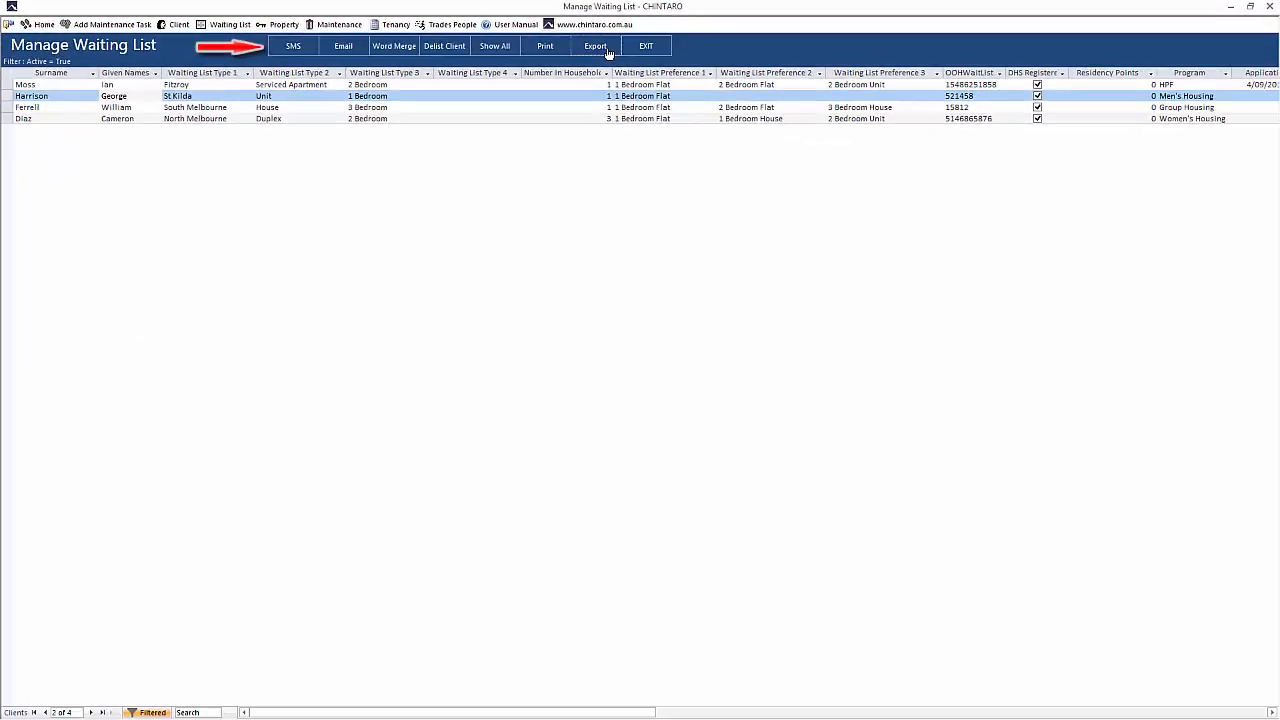
{"action": "left_click", "coordinate": [609, 53]}
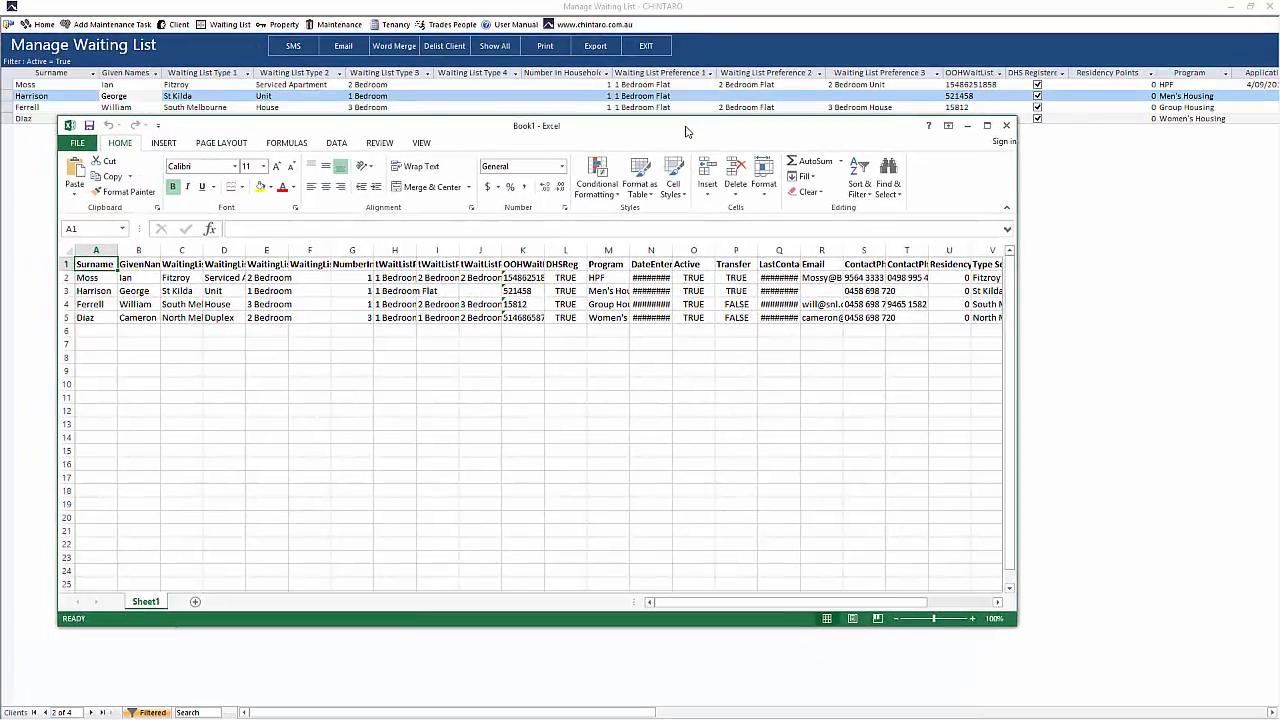
{"action": "left_click", "coordinate": [1006, 125]}
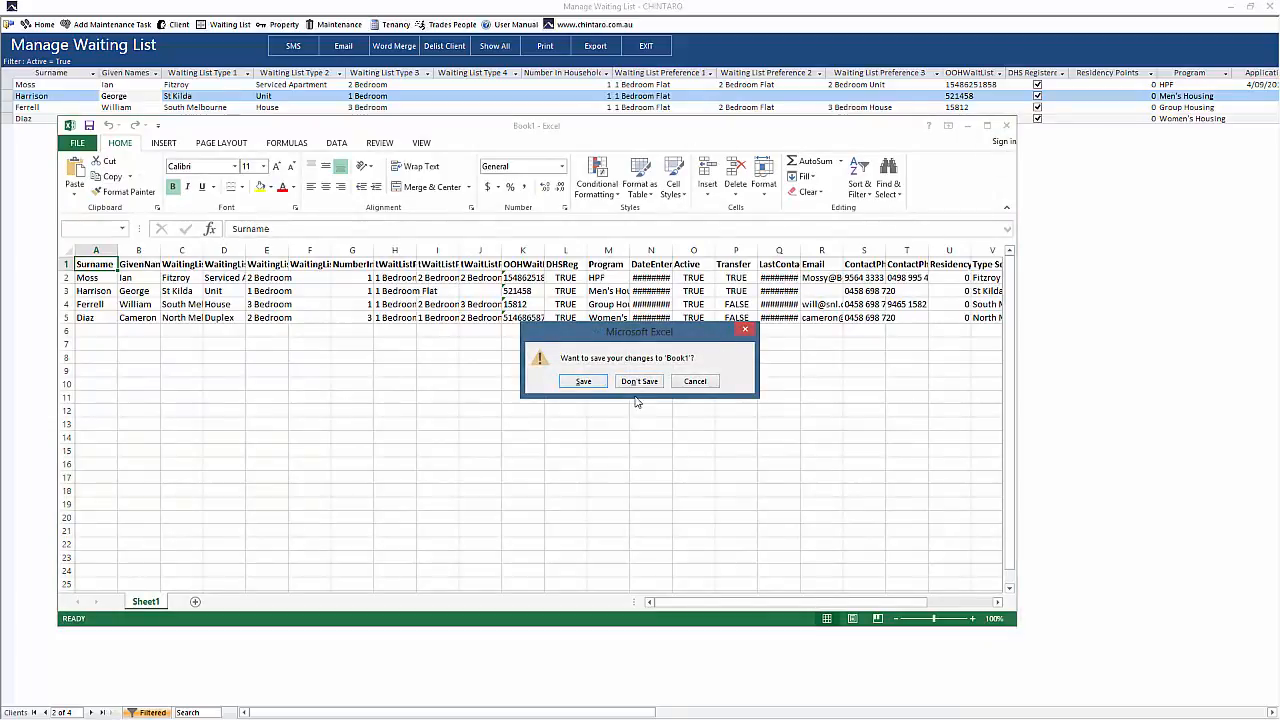
{"action": "left_click", "coordinate": [643, 384]}
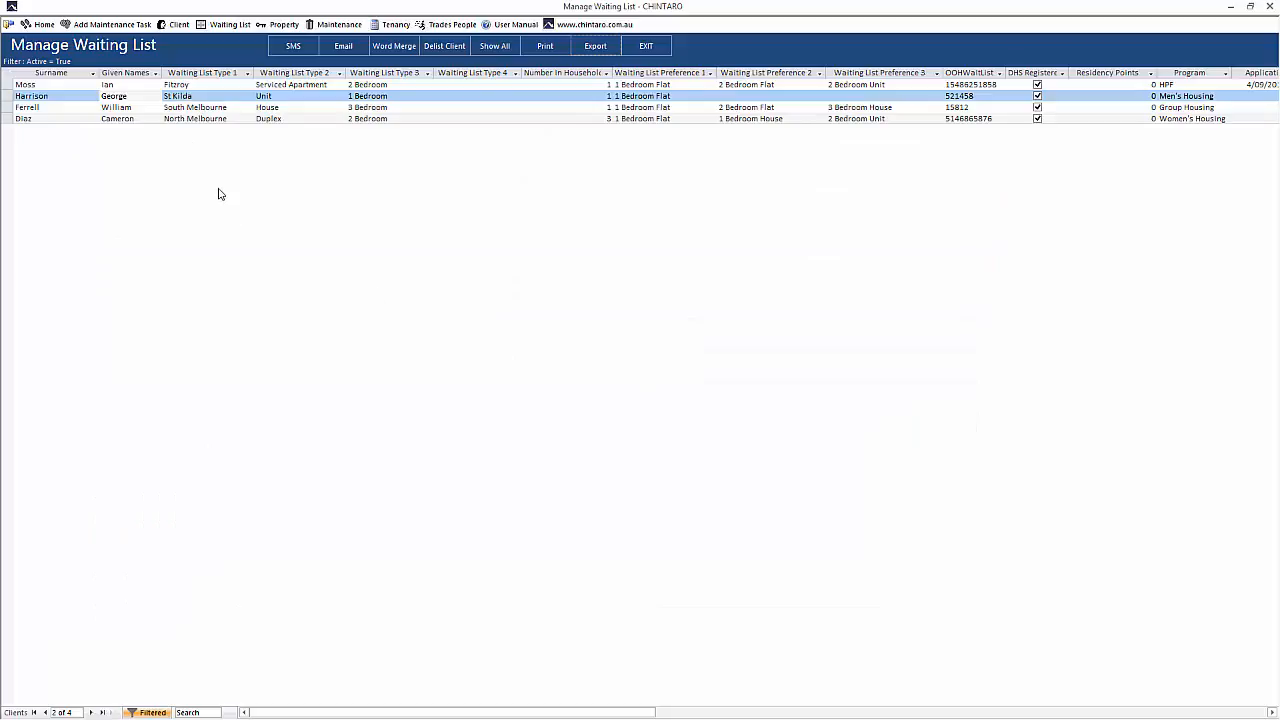
- Open the St Kilda applicant's waiting list entry and create a tenancy from it
{"action": "double_click", "coordinate": [152, 95]}
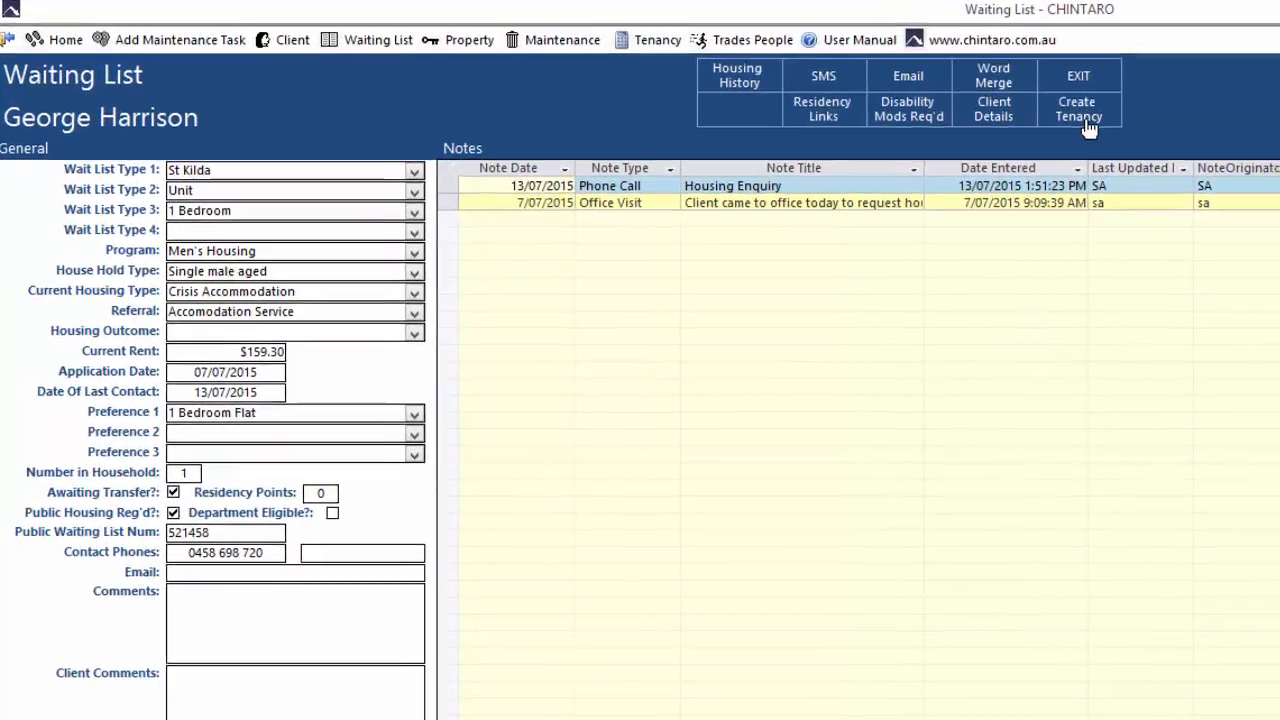
{"action": "left_click", "coordinate": [1086, 120]}
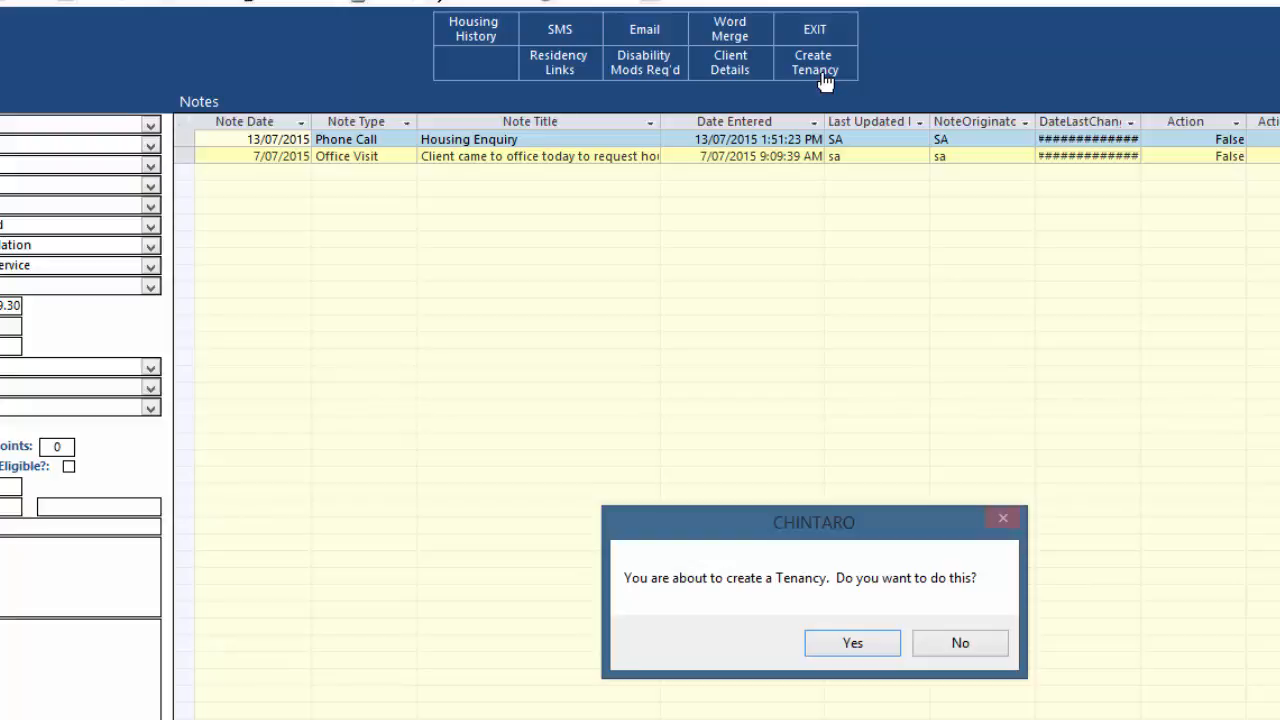
{"action": "left_click", "coordinate": [893, 650]}
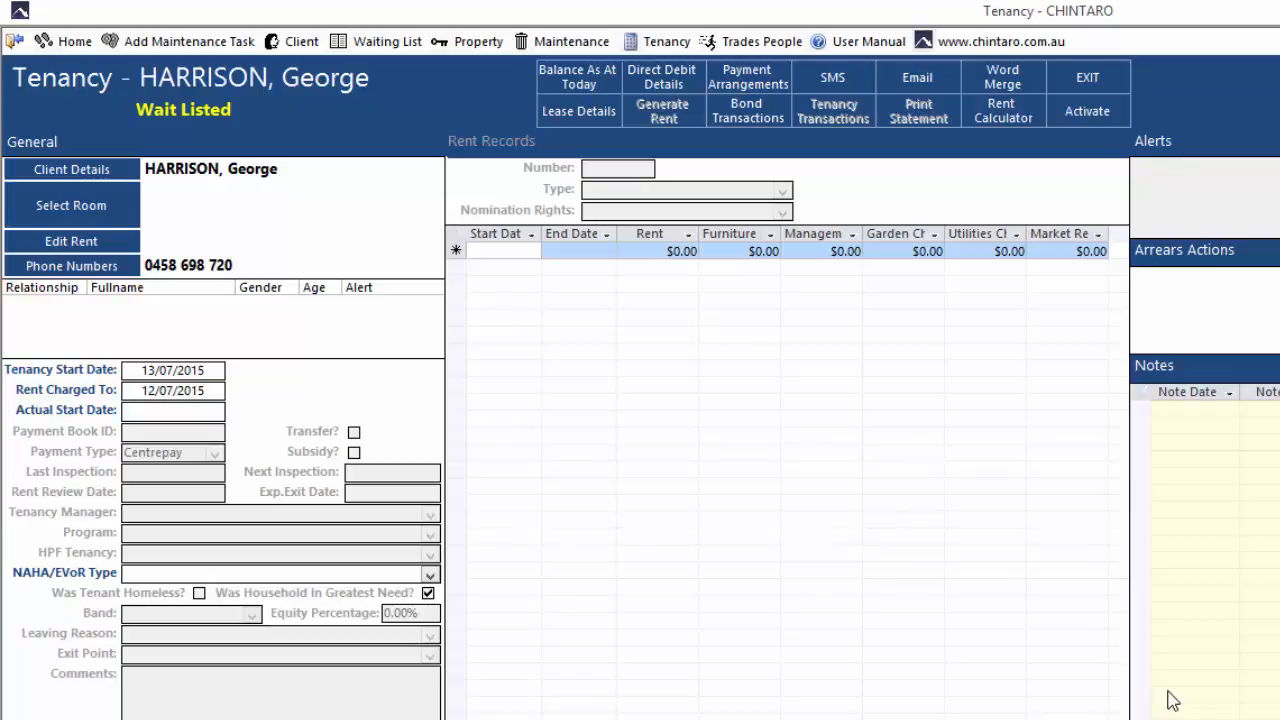
- Assign vacant medium room 07 at Challenger Surfboard Factory to the new tenancy
{"action": "left_click", "coordinate": [109, 226]}
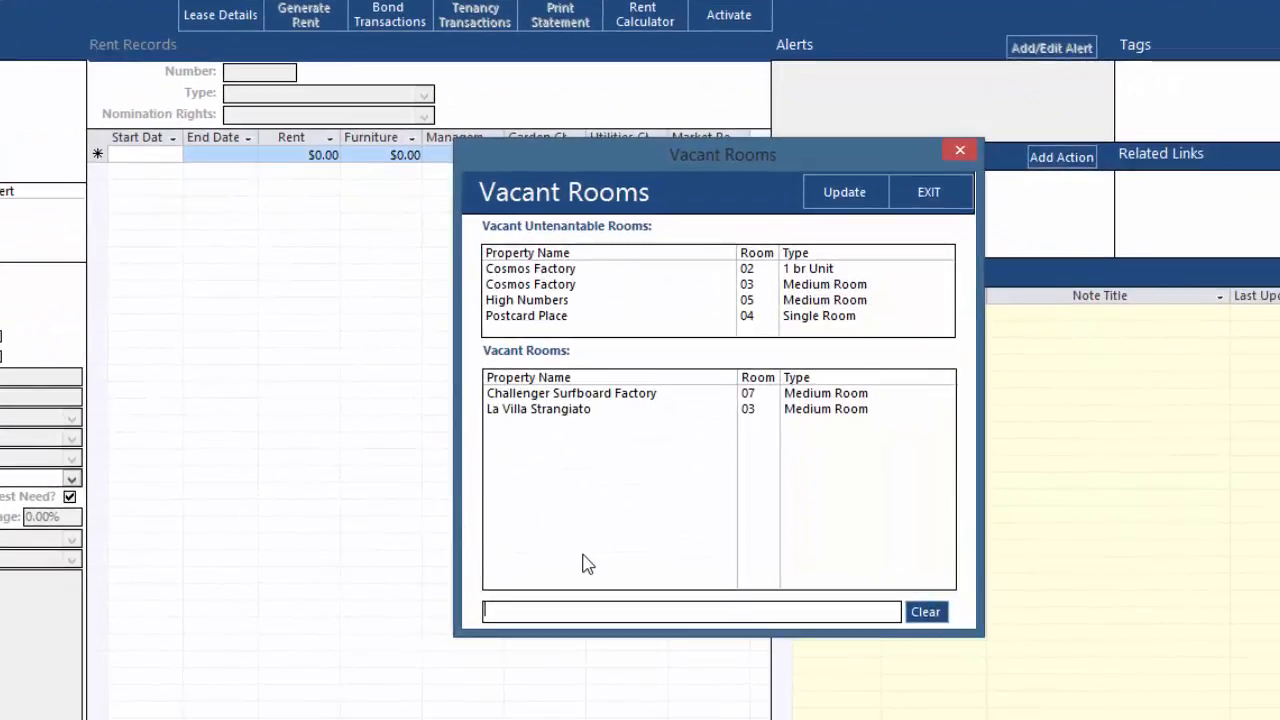
{"action": "left_click", "coordinate": [620, 398]}
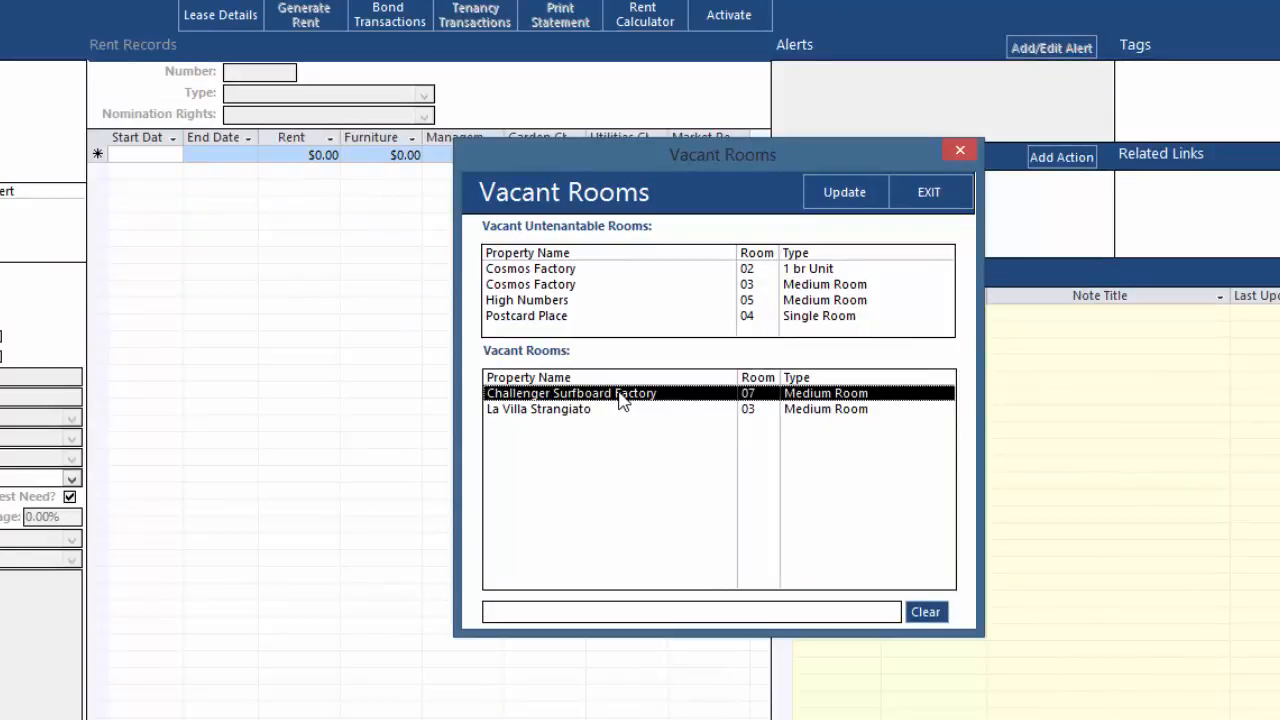
{"action": "left_click", "coordinate": [843, 195]}
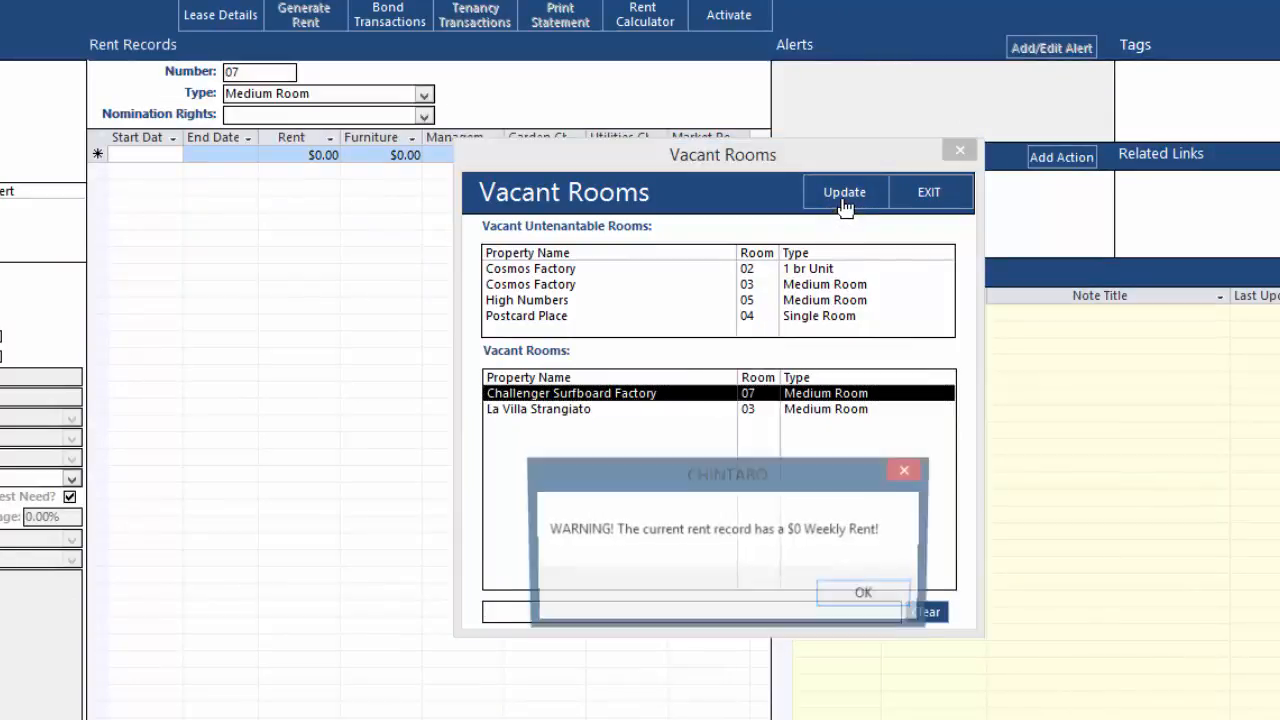
{"action": "left_click", "coordinate": [866, 595]}
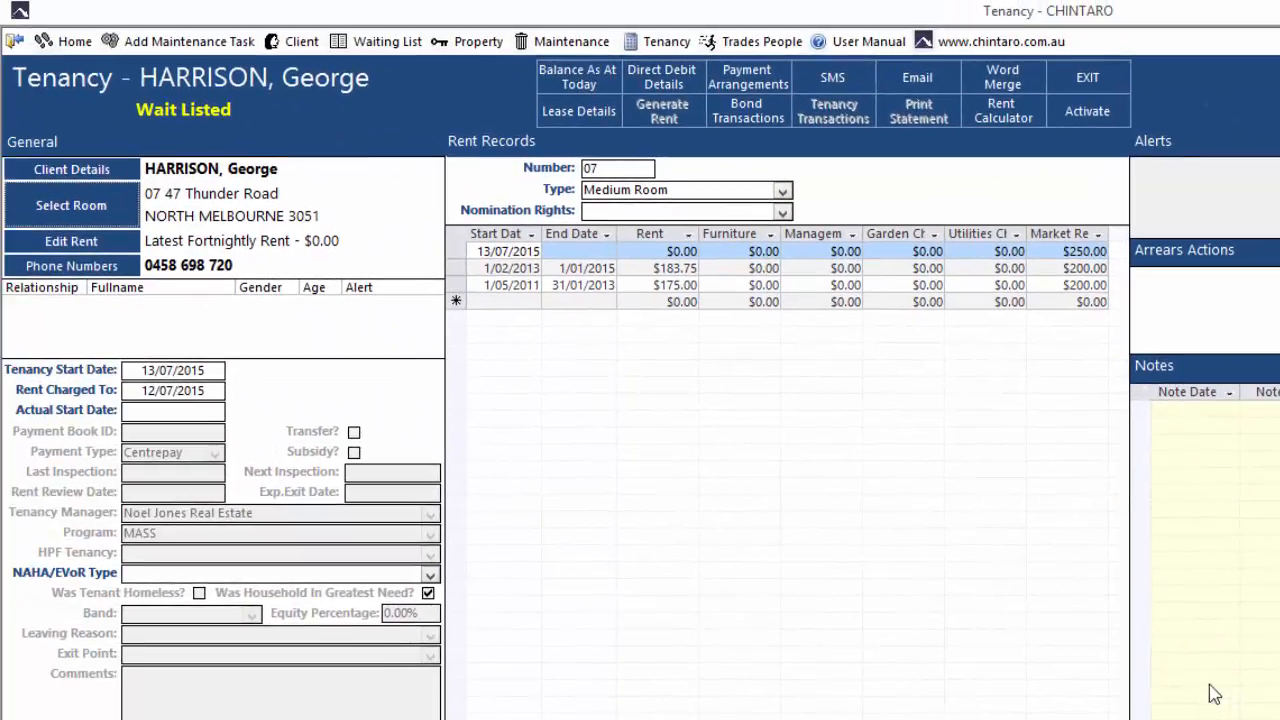
- Set the rent to 138.33 in the room's rent record starting 13/07/2015
{"action": "left_click", "coordinate": [530, 251]}
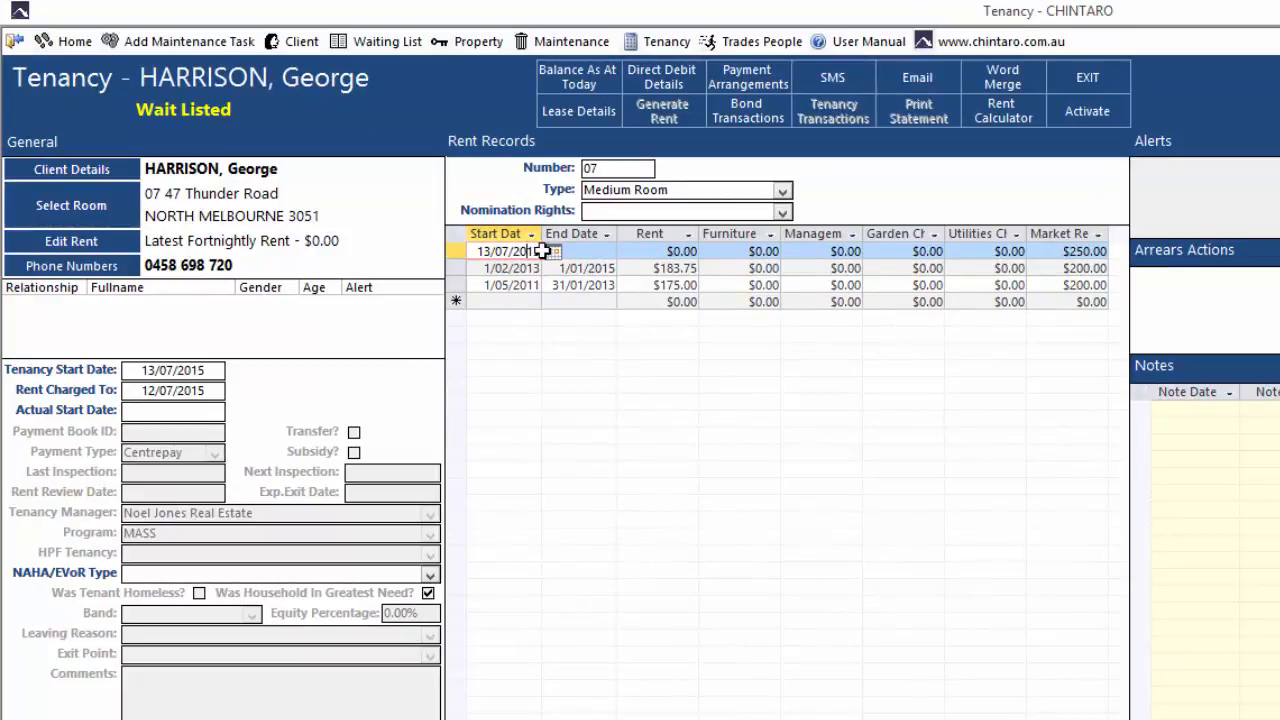
{"action": "left_click", "coordinate": [552, 251]}
{"action": "left_click", "coordinate": [384, 353]}
{"action": "left_click", "coordinate": [665, 251]}
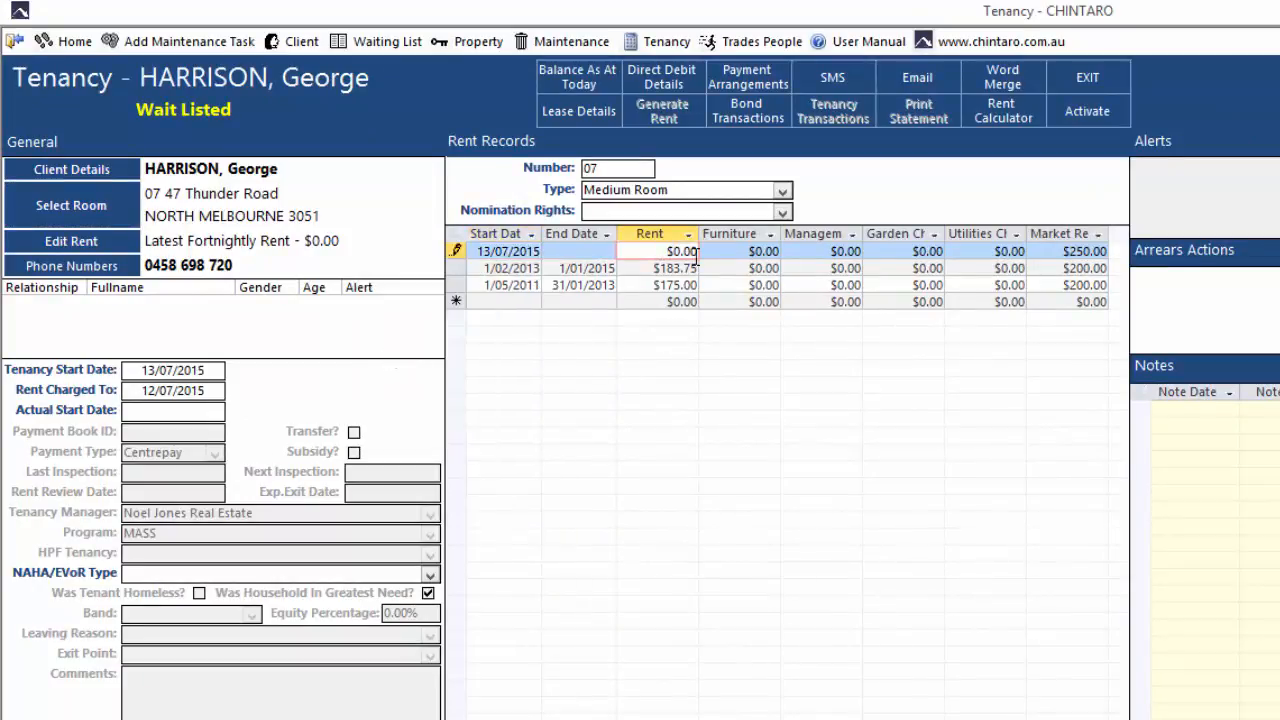
{"action": "left_click_drag", "start_coordinate": [665, 251], "coordinate": [718, 256]}
{"action": "type", "text": "138.33"}
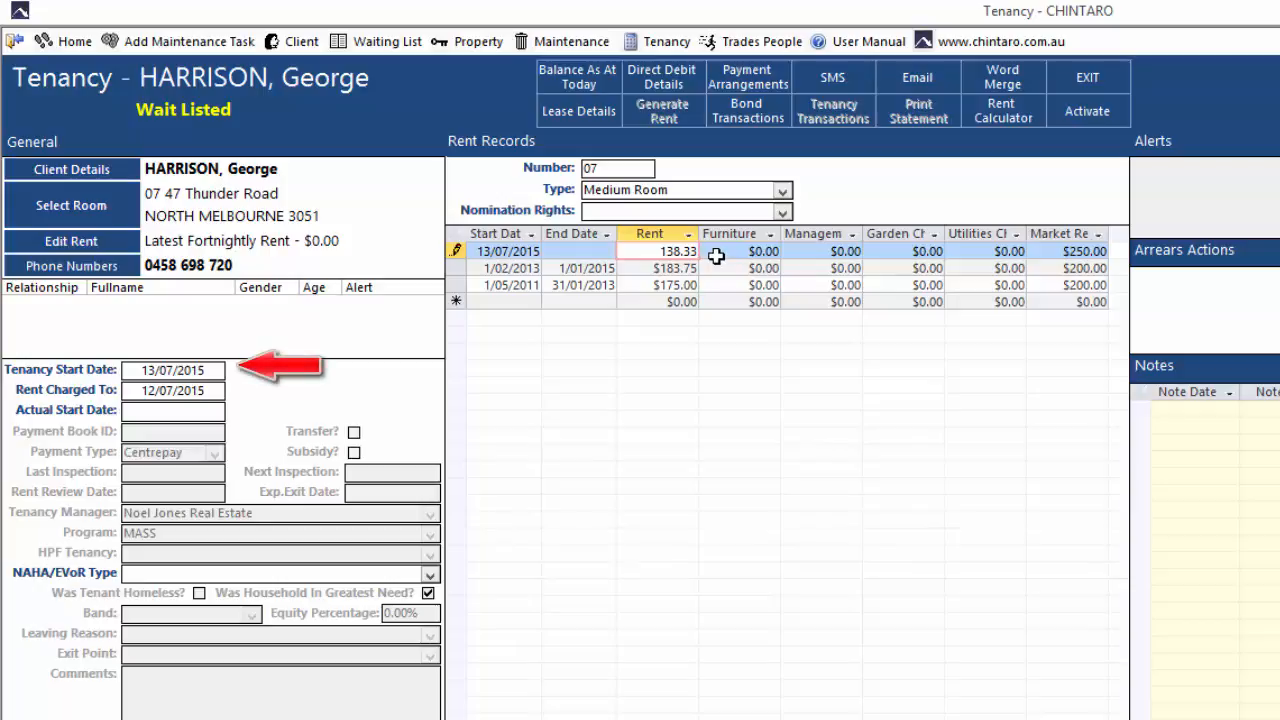
{"action": "left_click", "coordinate": [730, 251]}
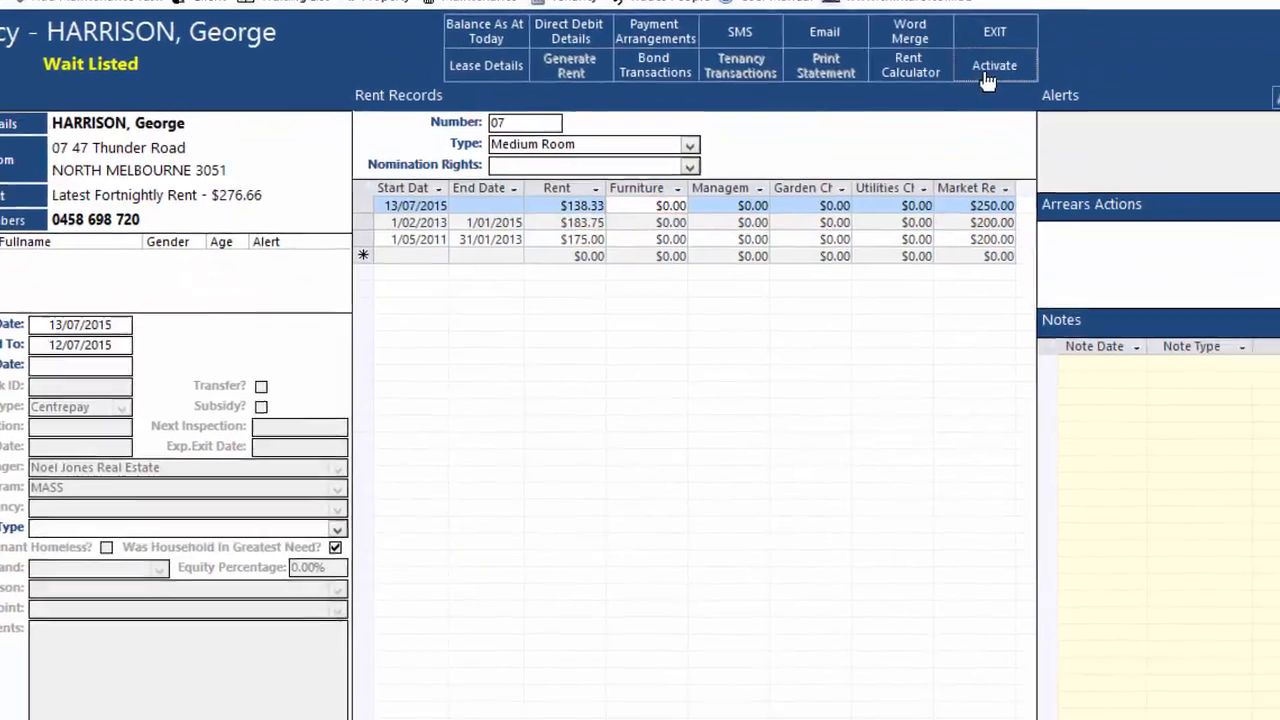
- Activate the tenancy and remove the client's active waiting list entry
{"action": "left_click", "coordinate": [1083, 115]}
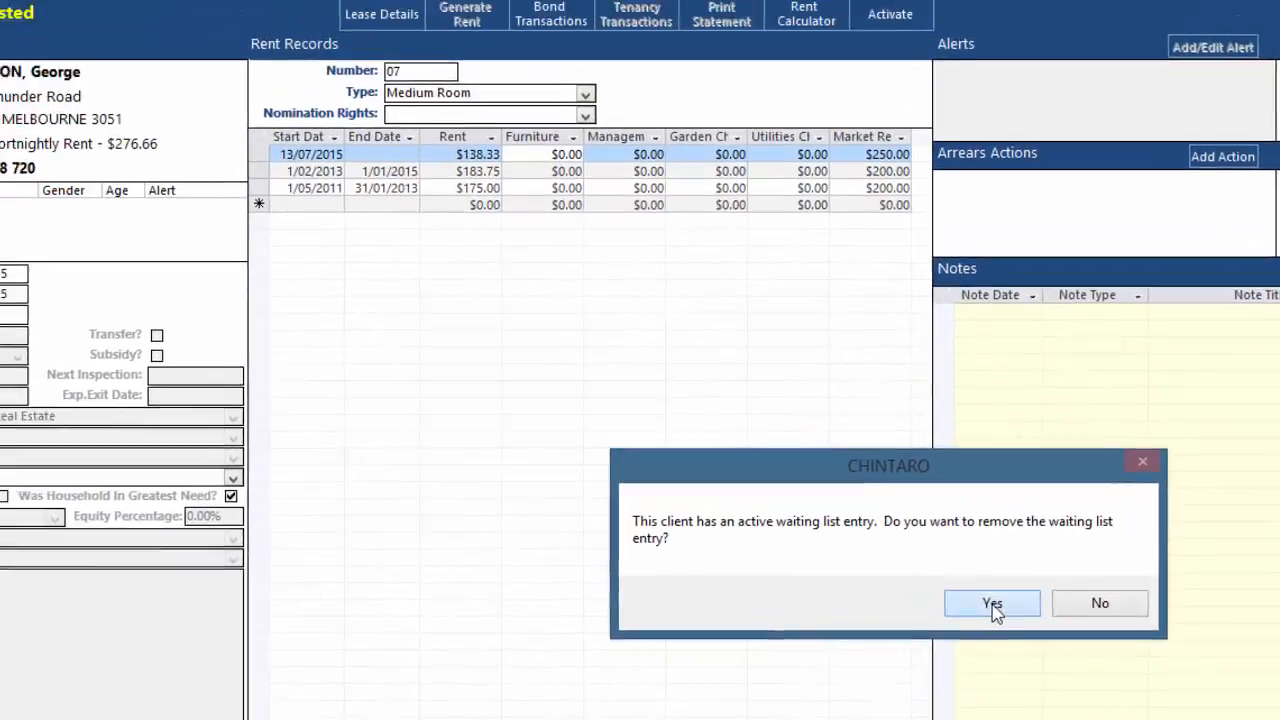
{"action": "left_click", "coordinate": [841, 528]}
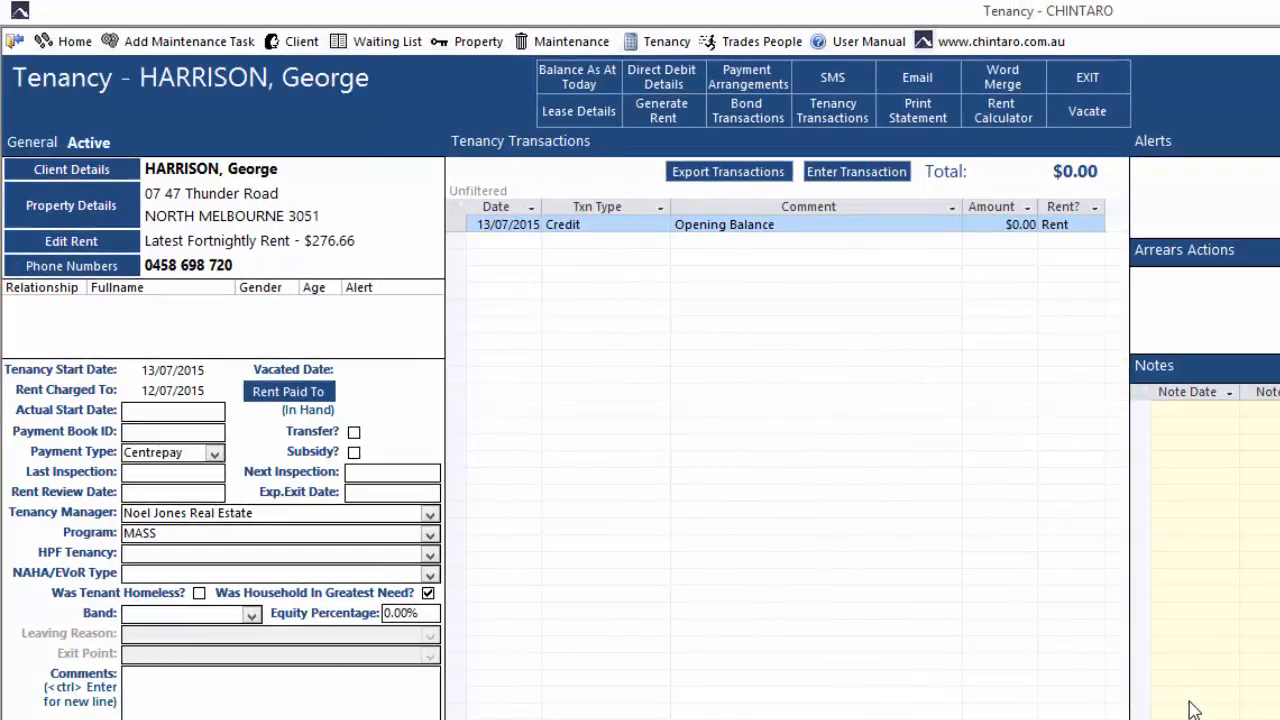
- Show all entries in the waiting list, and filter the tenancies list by the new tenant's surname
{"action": "left_click", "coordinate": [383, 40]}
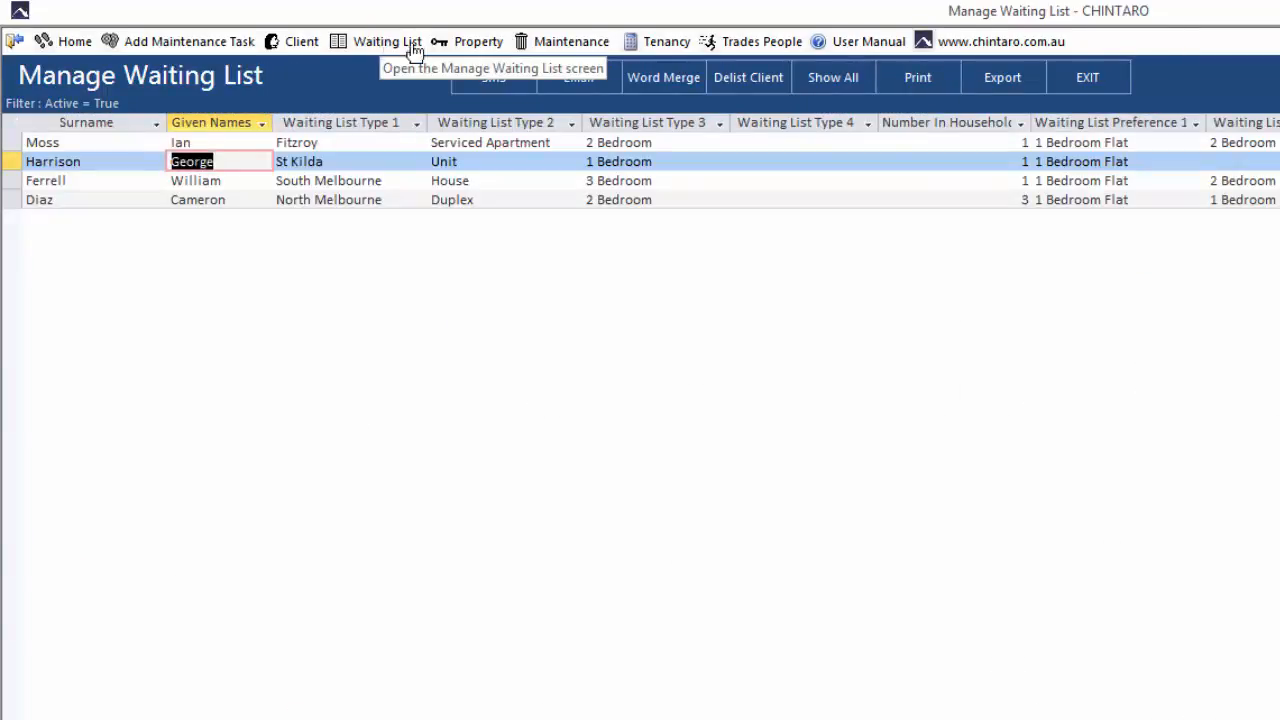
{"action": "left_click", "coordinate": [833, 86]}
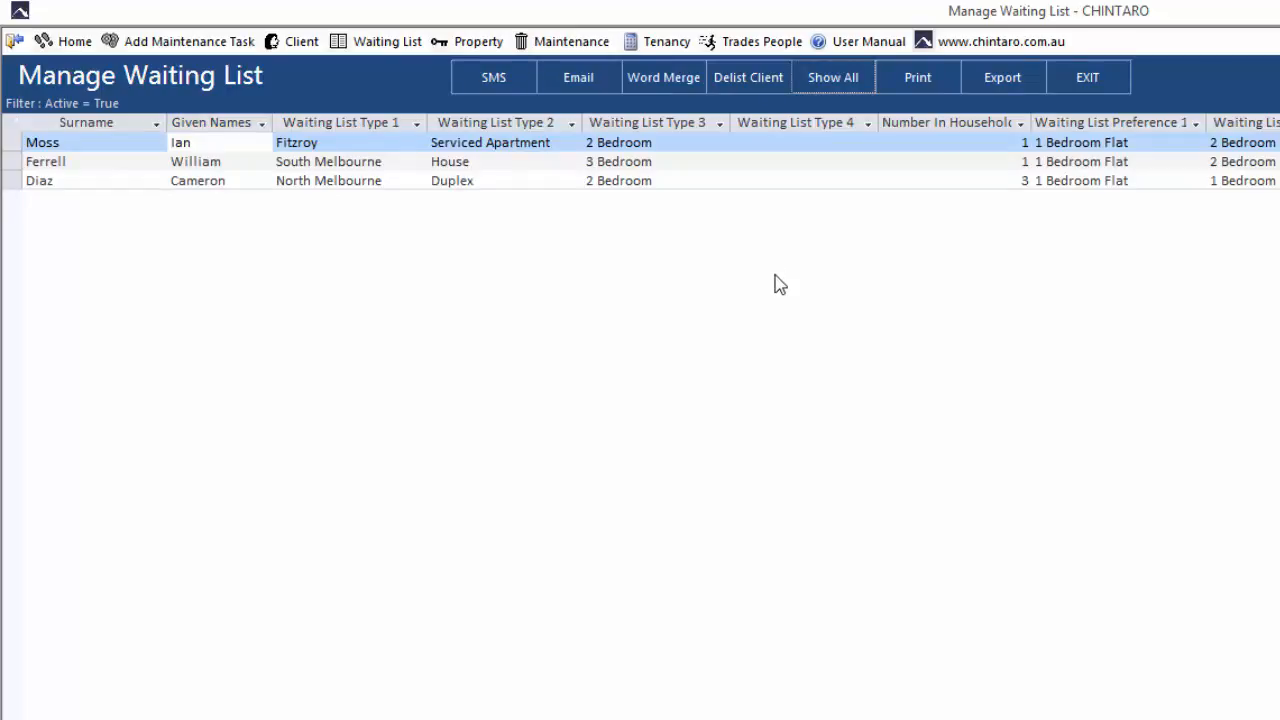
{"action": "left_click", "coordinate": [663, 45]}
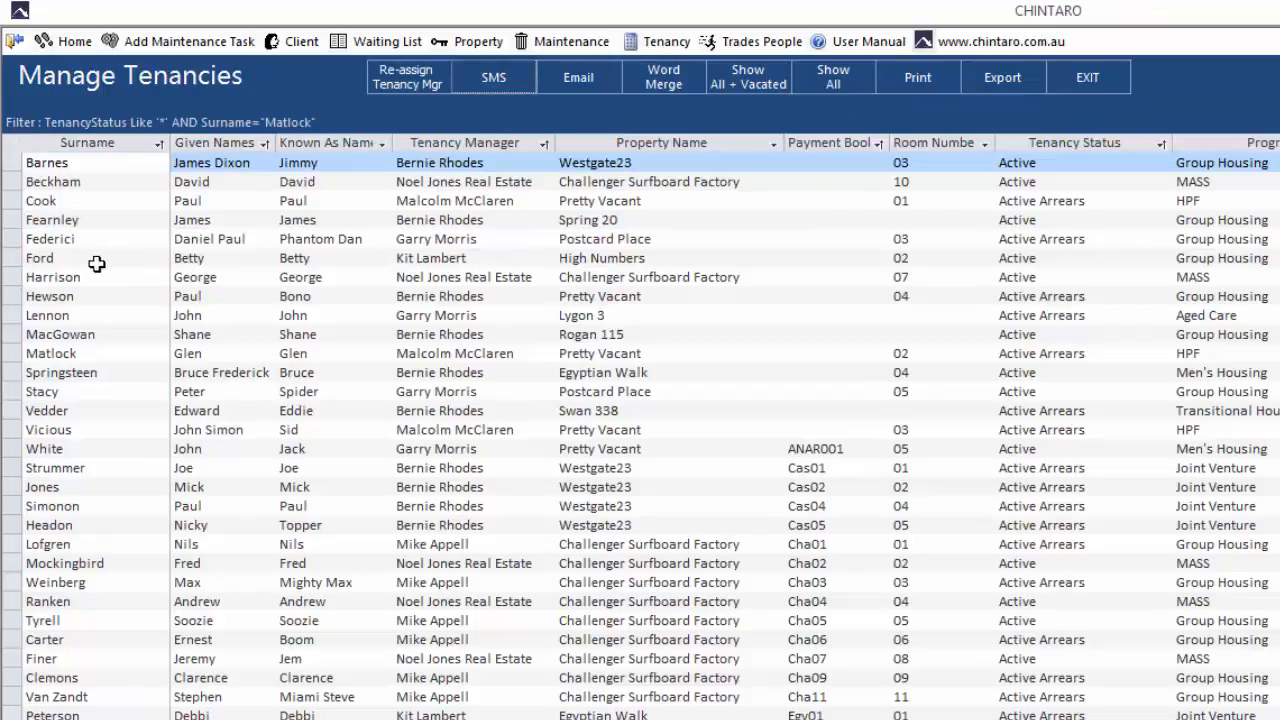
{"action": "left_click", "coordinate": [99, 238]}
{"action": "type", "text": "harriso"}
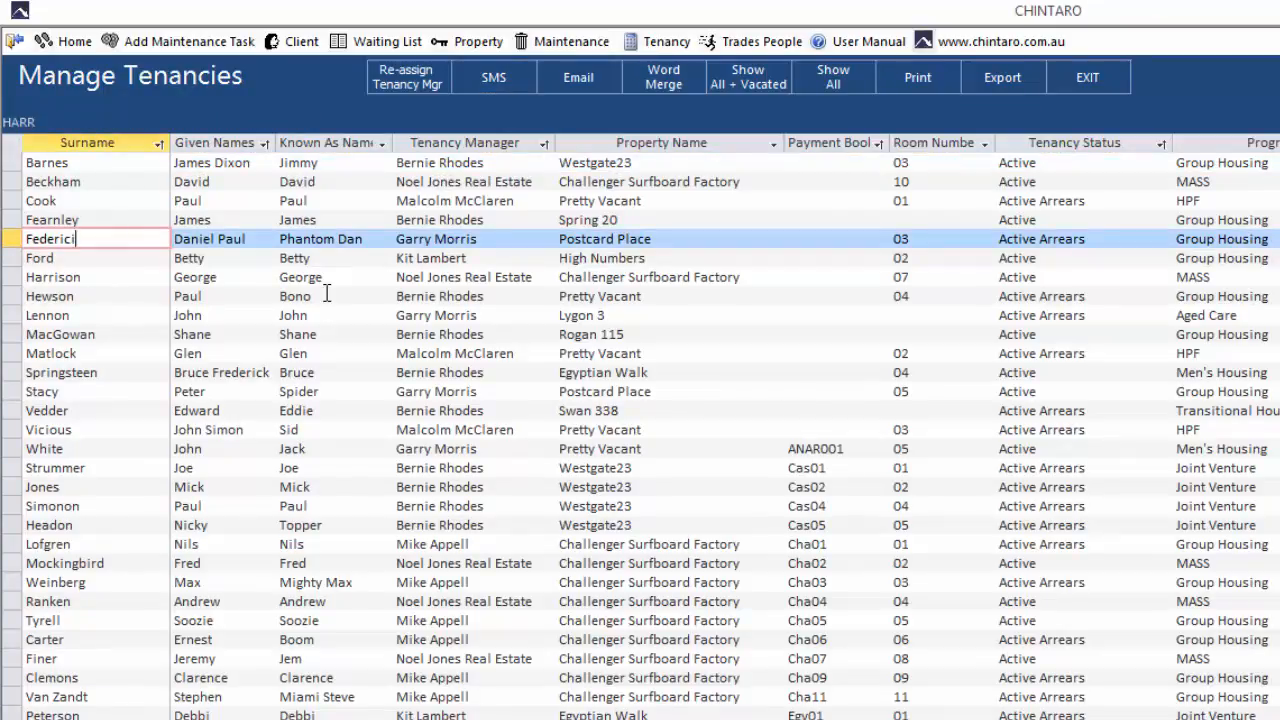
{"action": "type", "text": "n"}
{"action": "key", "text": "Return"}
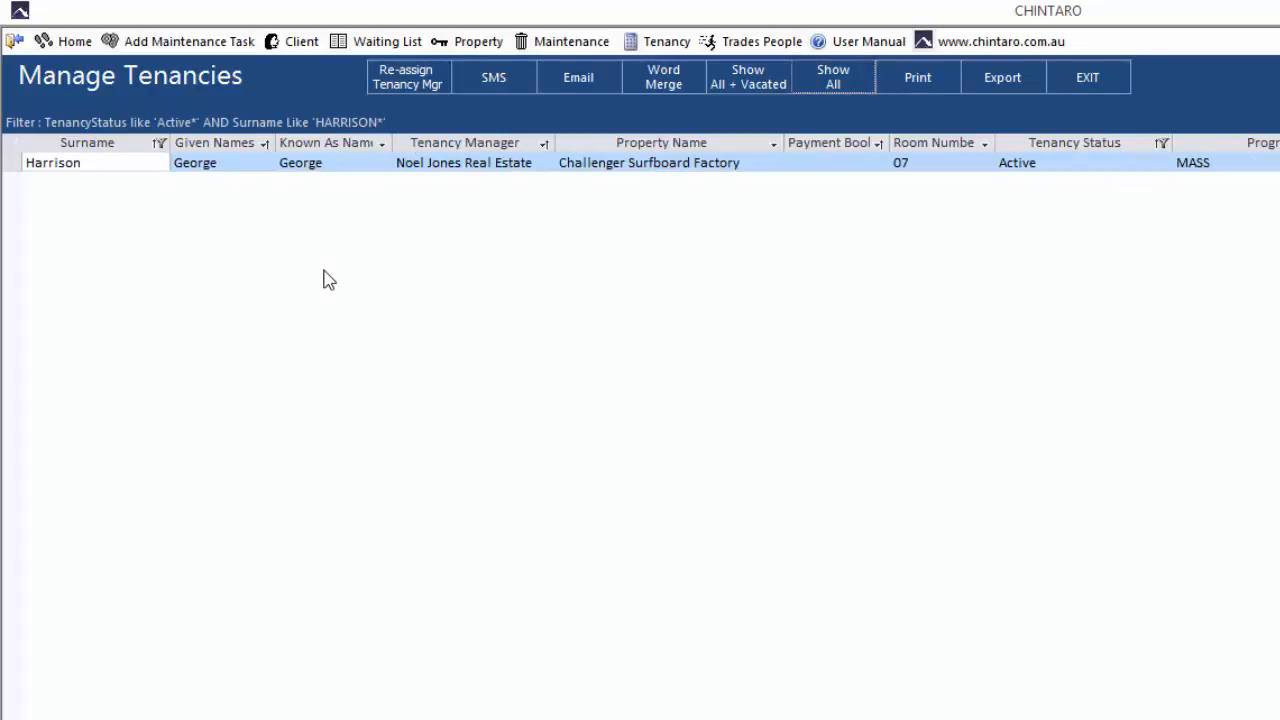
- From the home screen's waiting list functions, view the waiting list management screen and the waiting list letters screen
{"action": "left_click", "coordinate": [73, 45]}
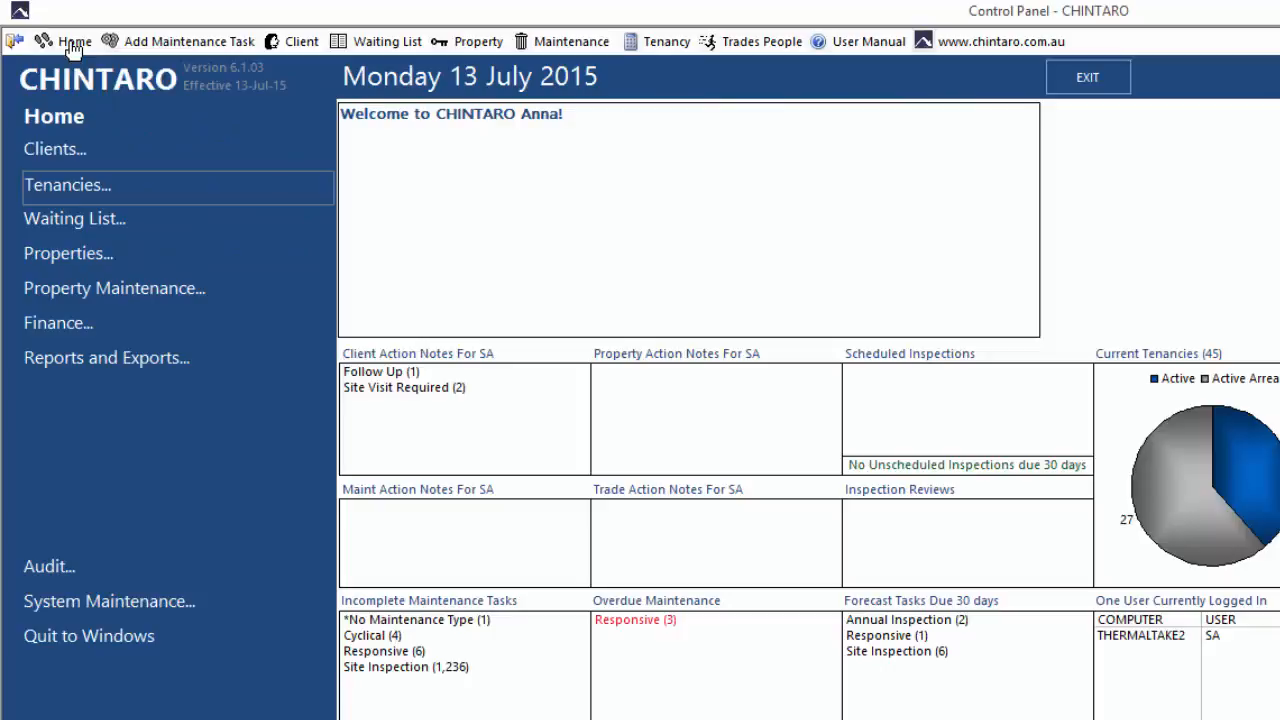
{"action": "left_click", "coordinate": [230, 222]}
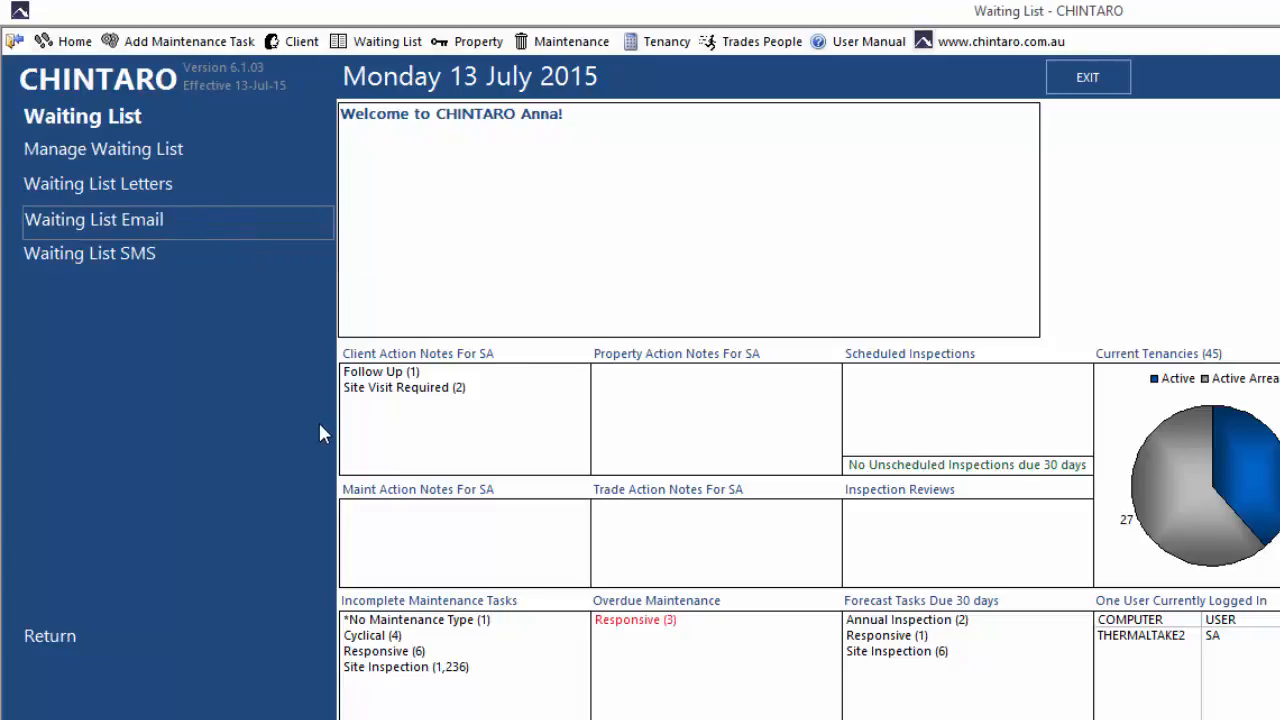
{"action": "left_click", "coordinate": [269, 158]}
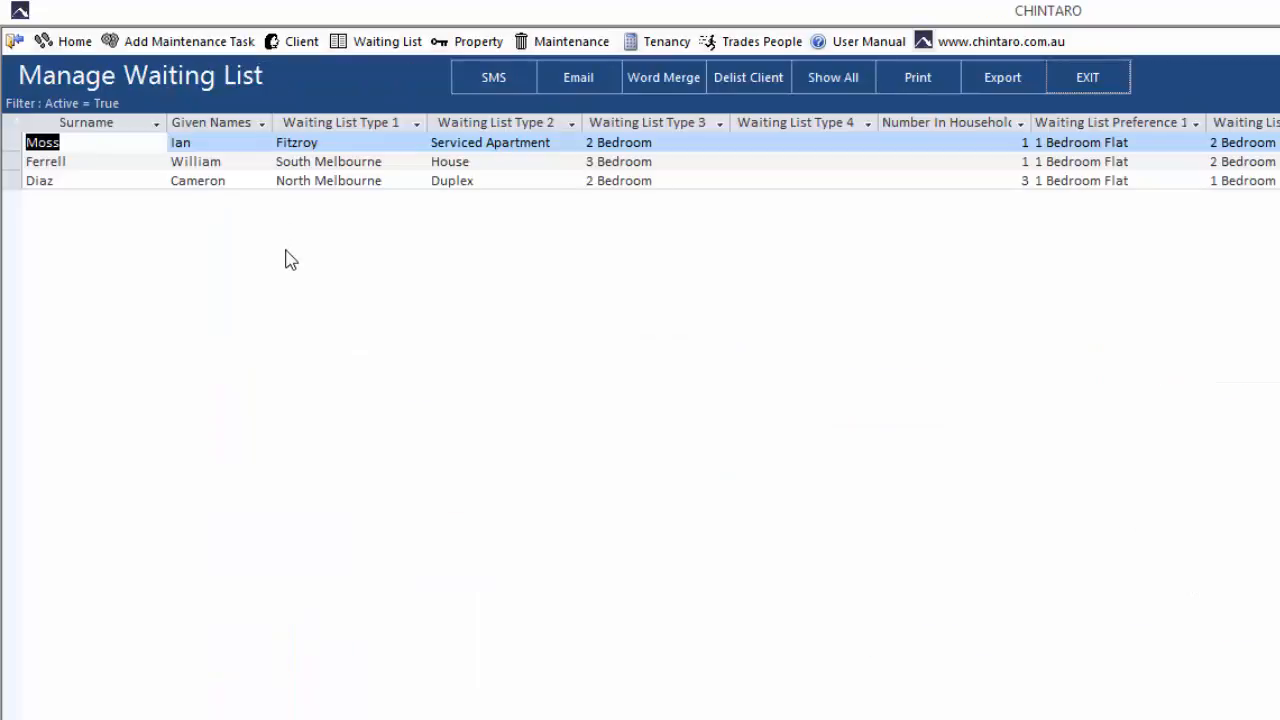
{"action": "left_click", "coordinate": [15, 45]}
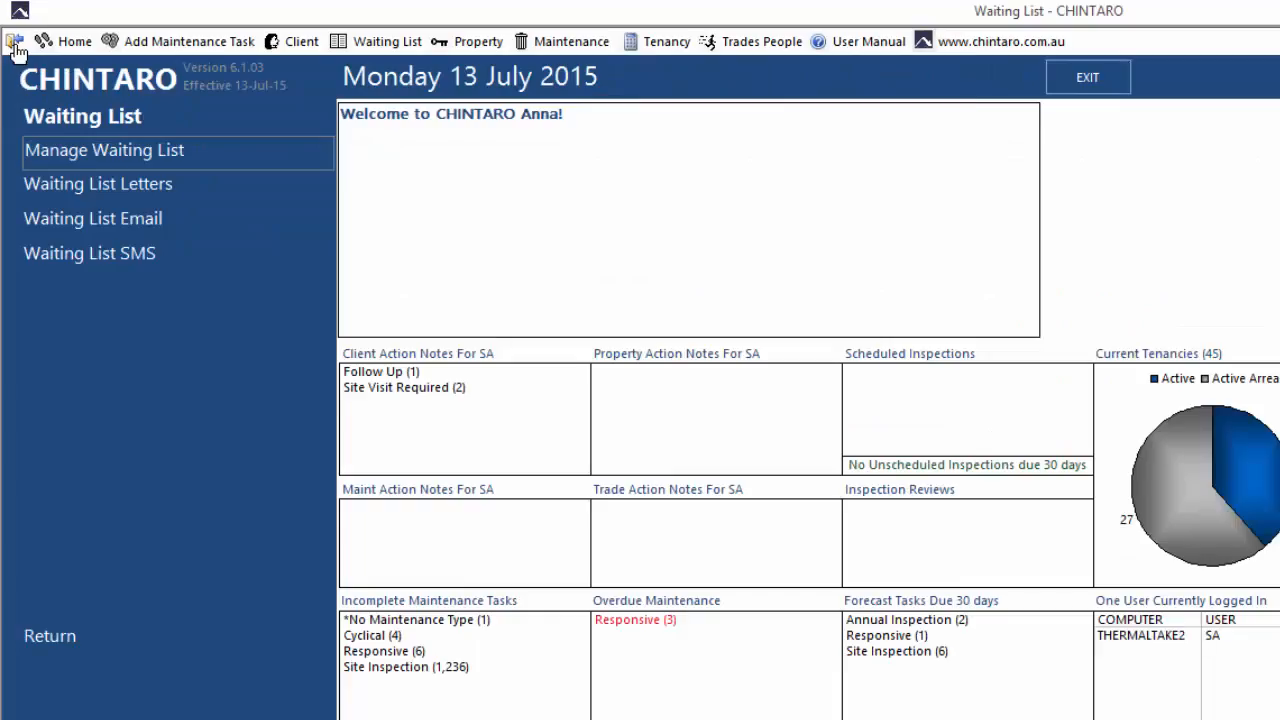
{"action": "left_click", "coordinate": [228, 193]}
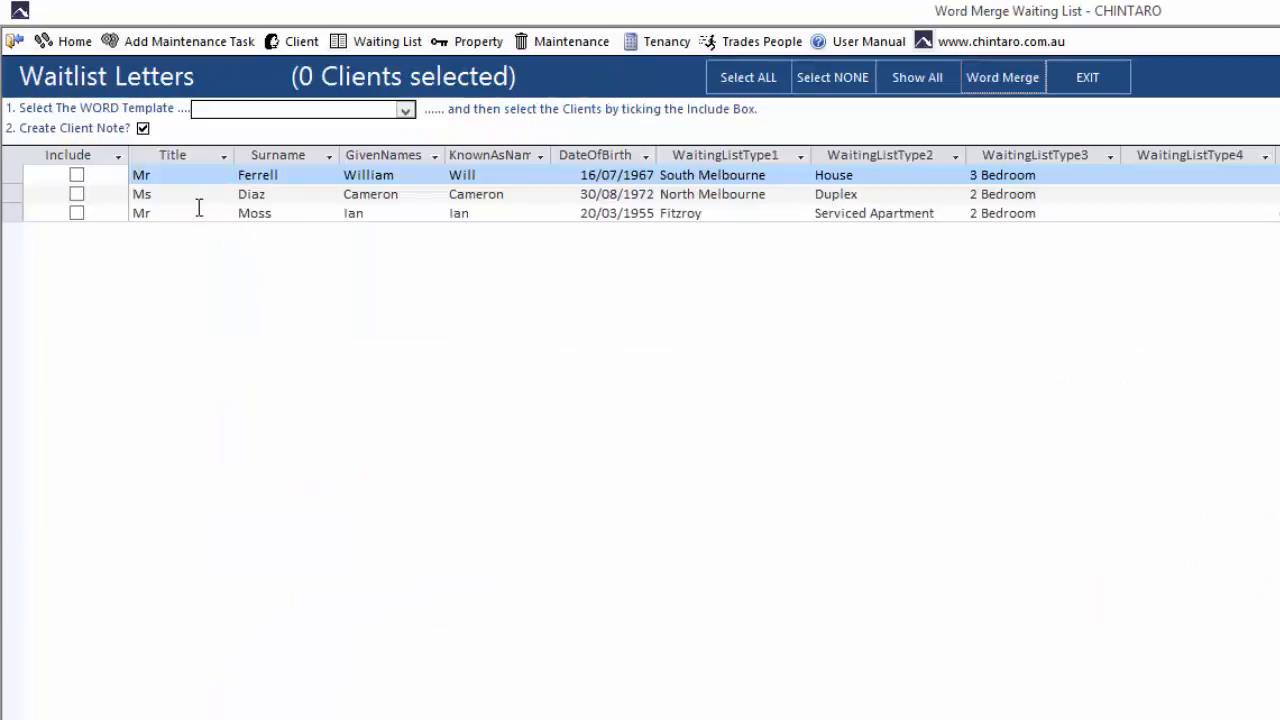
{"action": "left_click", "coordinate": [17, 42]}
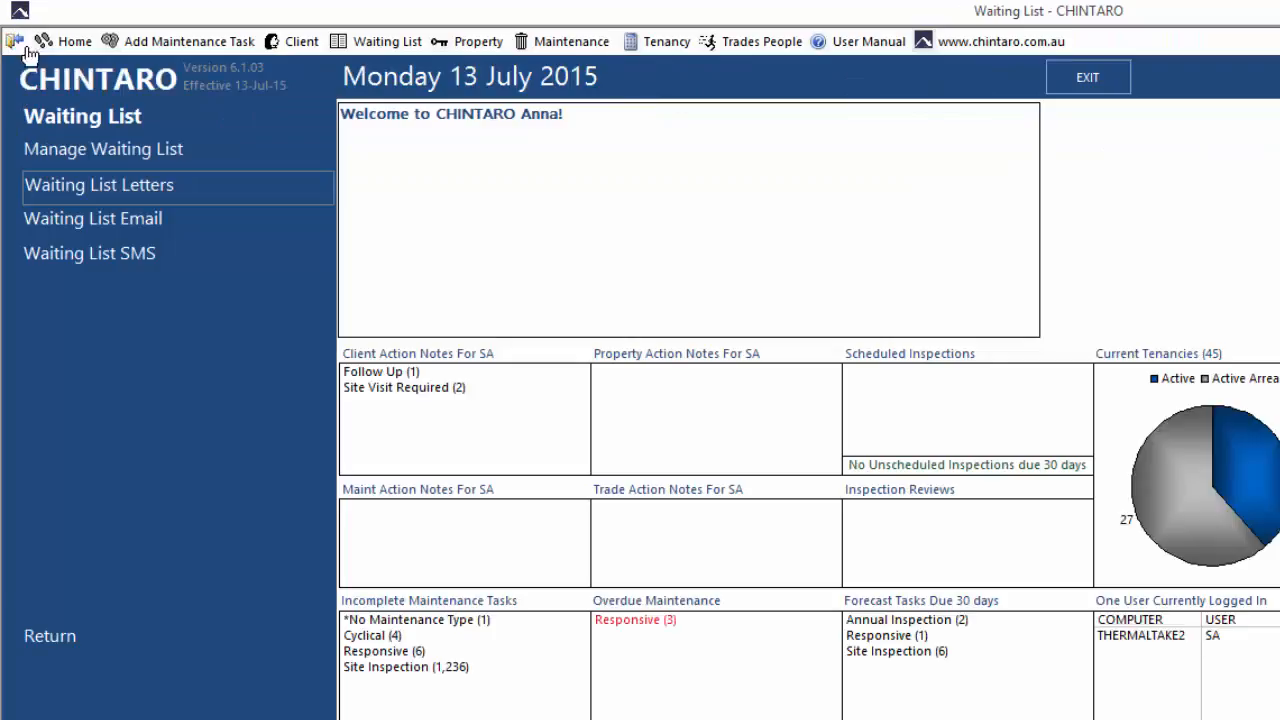
- View the waiting list email and SMS screens and return to the home screen
{"action": "left_click", "coordinate": [227, 225]}
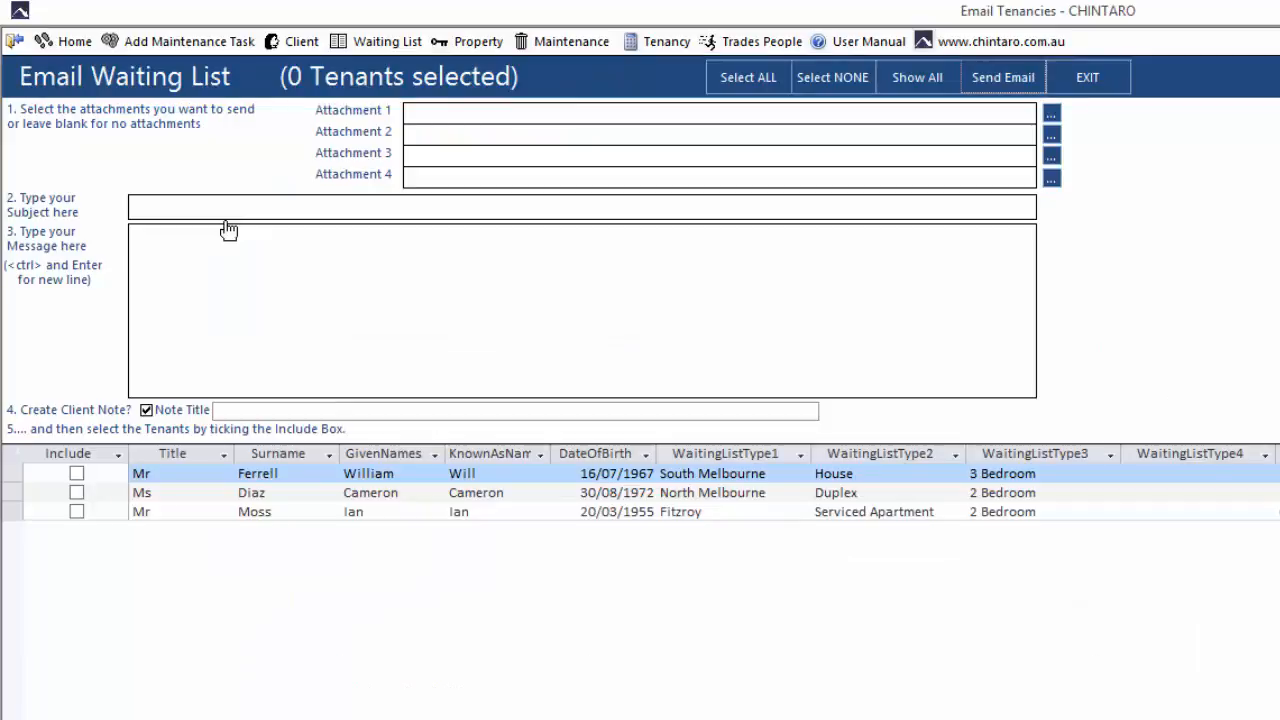
{"action": "left_click", "coordinate": [17, 43]}
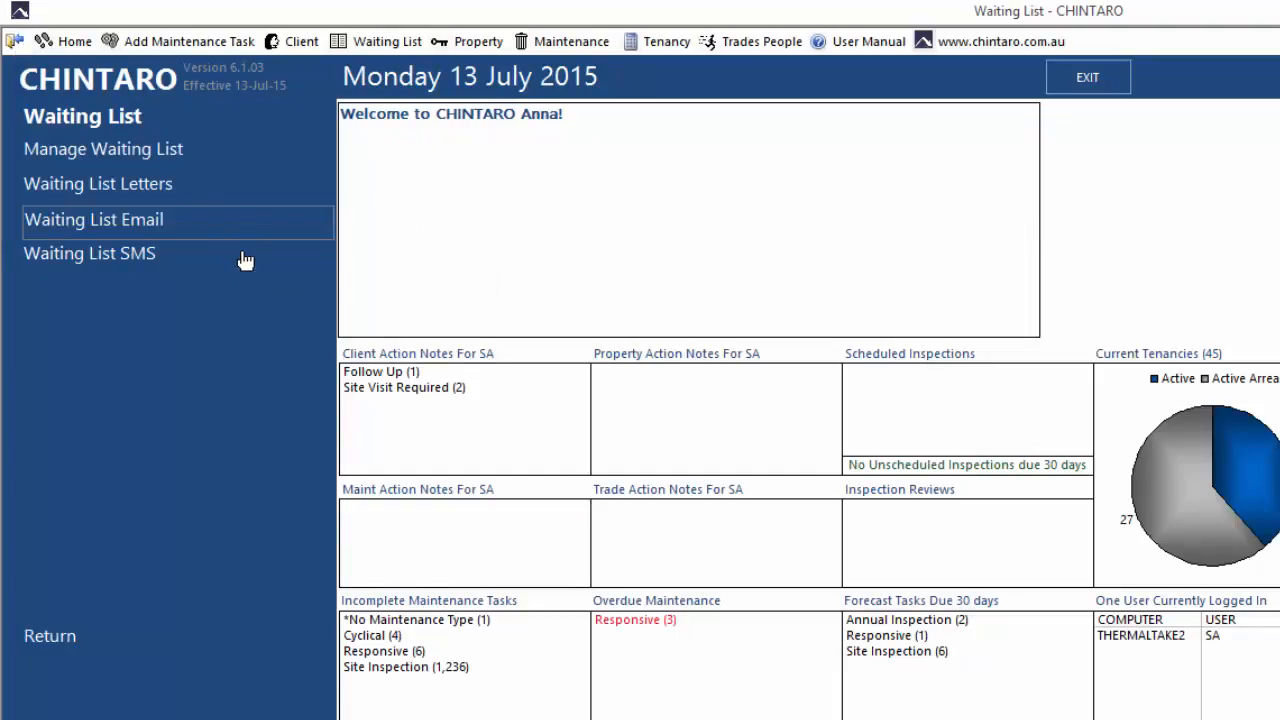
{"action": "left_click", "coordinate": [244, 258]}
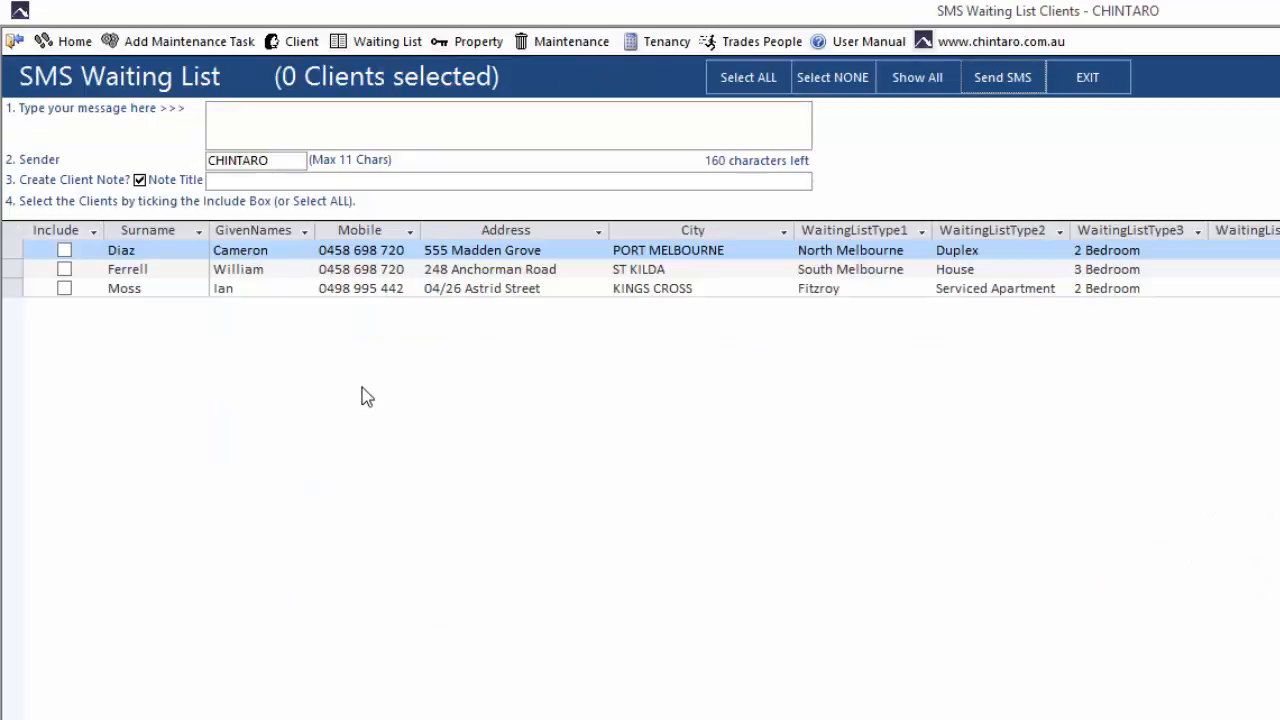
{"action": "left_click", "coordinate": [15, 44]}
{"action": "left_click", "coordinate": [56, 46]}
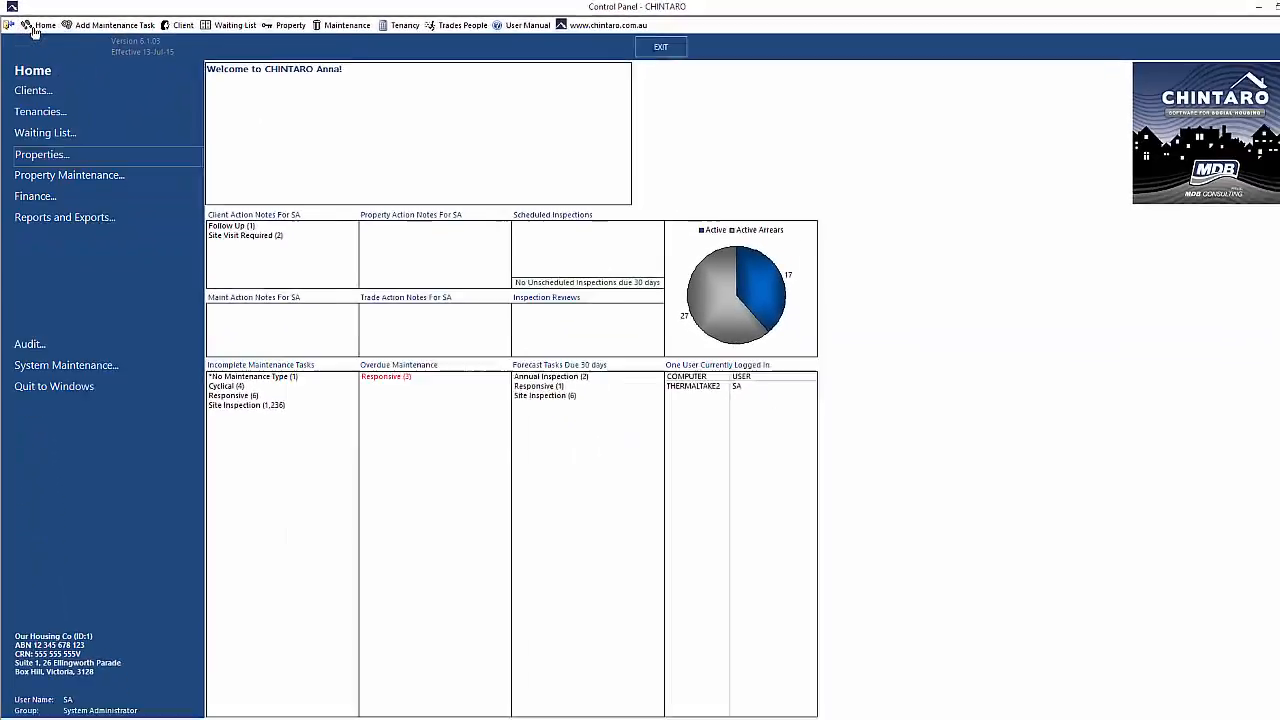